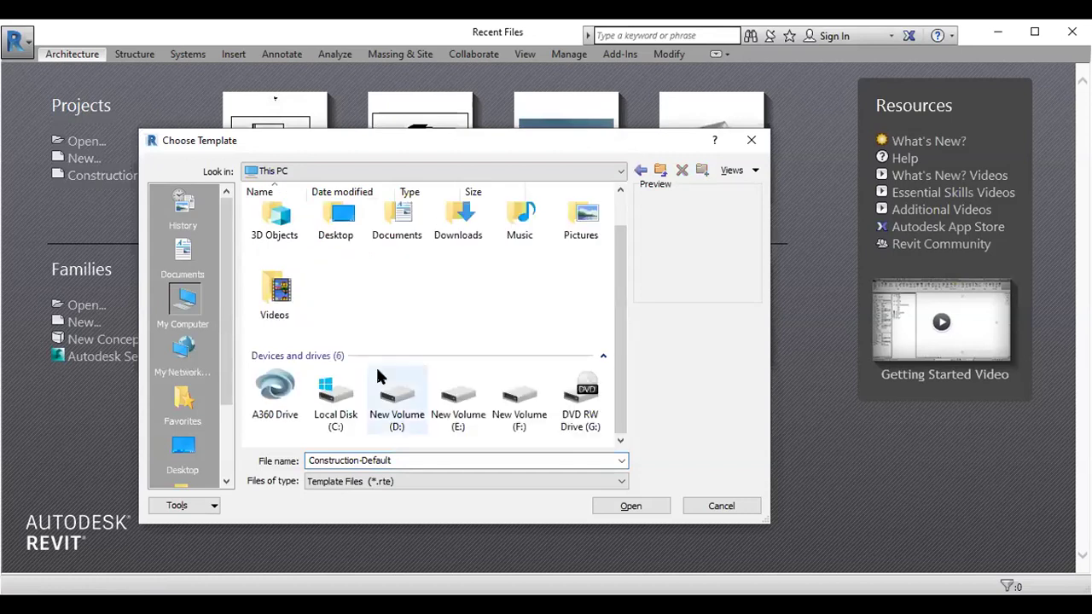
Step: Create a new project from the DefaultMetric template in the US Metric templates folder, under RVT 2014 on drive F
double_click(521, 399)
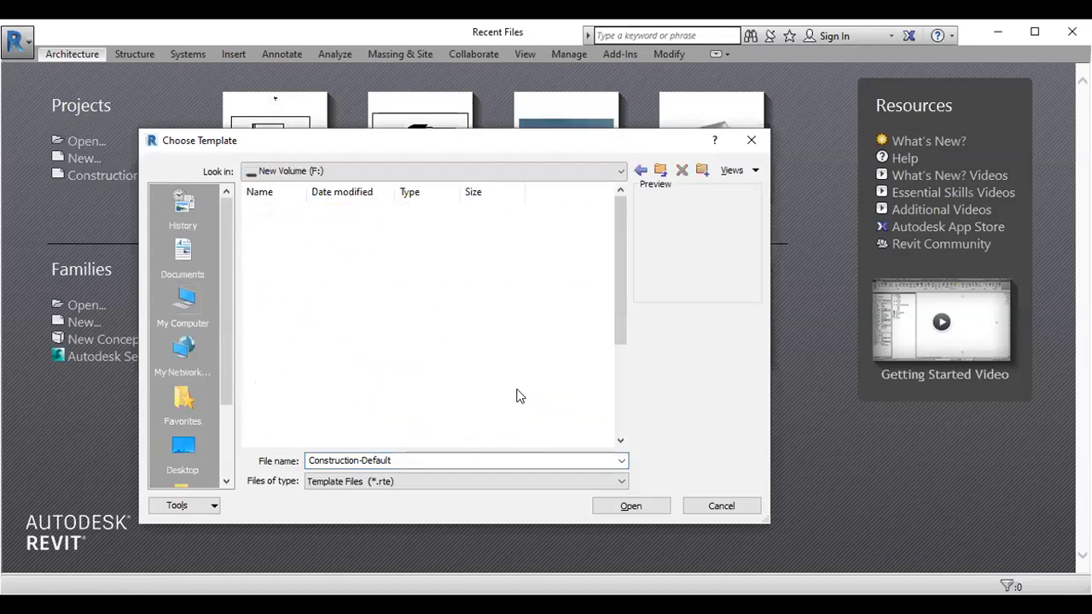
scroll(588, 327, down, 2)
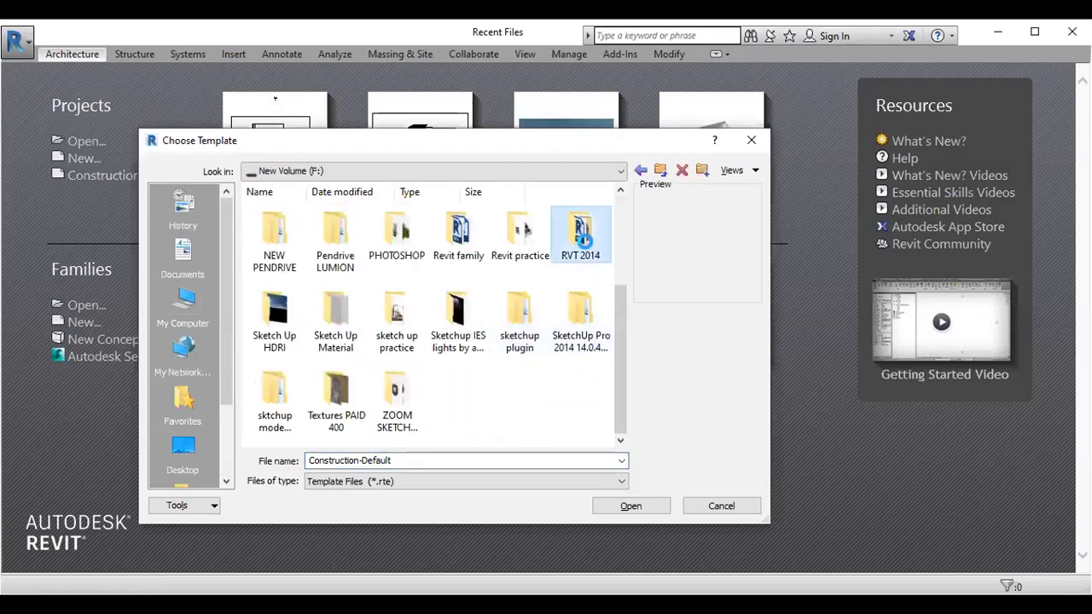
double_click(583, 248)
click(509, 242)
double_click(510, 242)
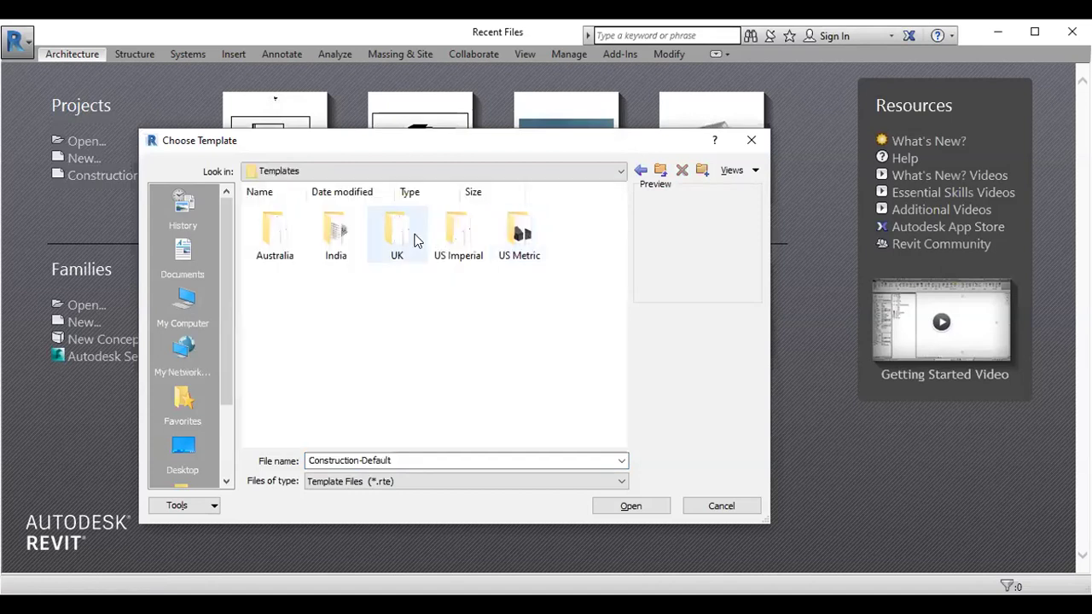
double_click(522, 232)
click(408, 243)
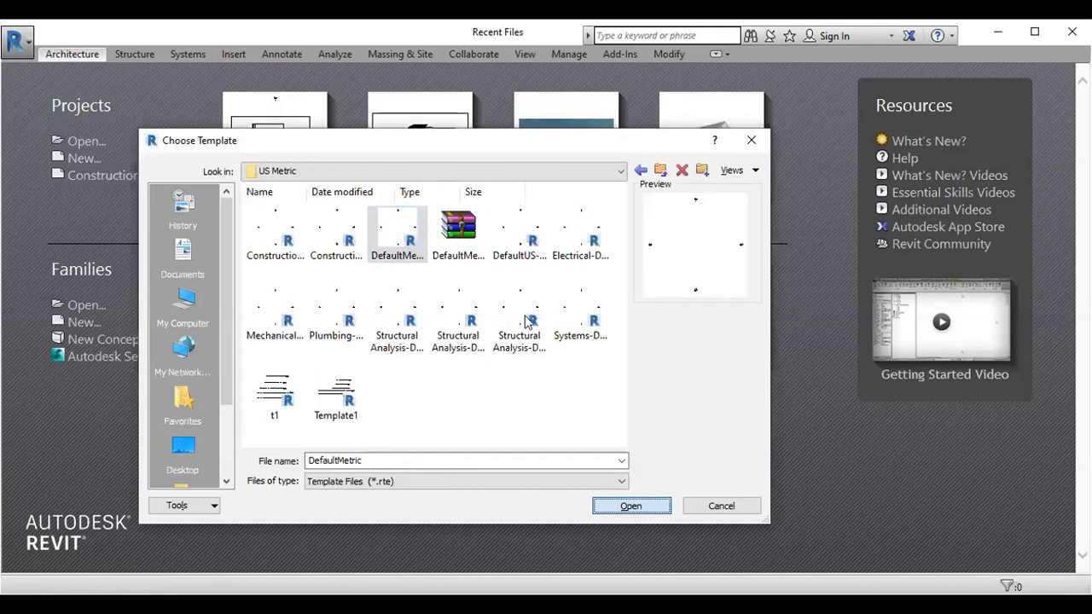
key(Return)
click(458, 324)
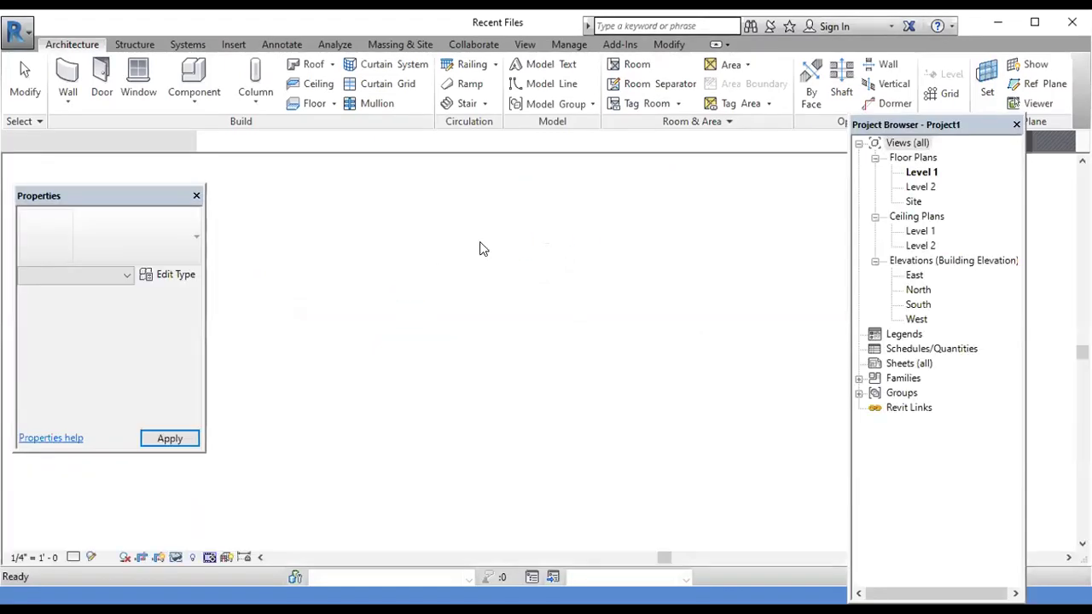
right_click(395, 257)
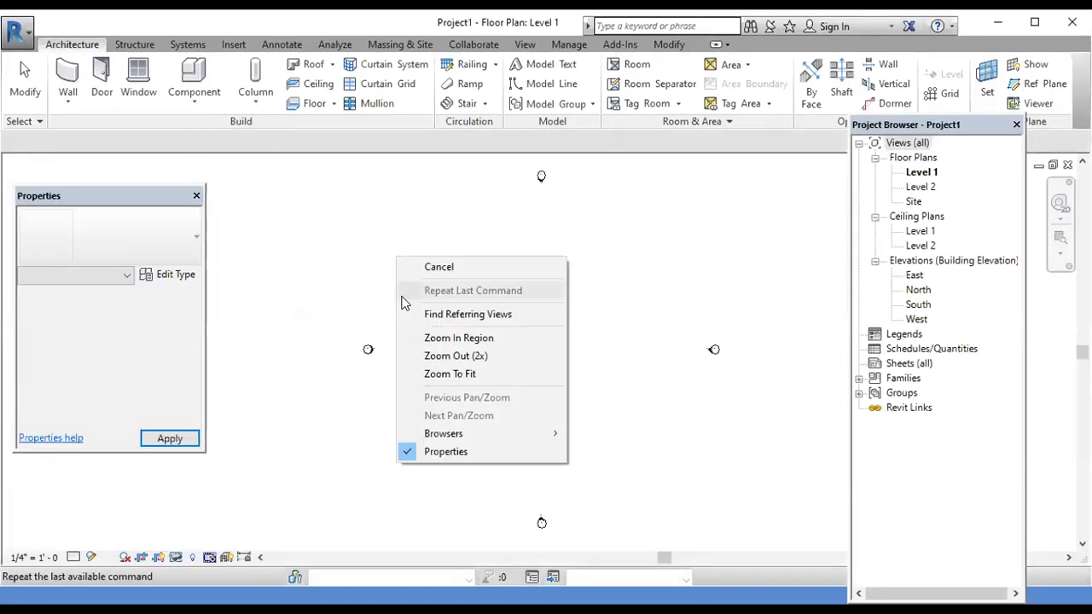
click(446, 374)
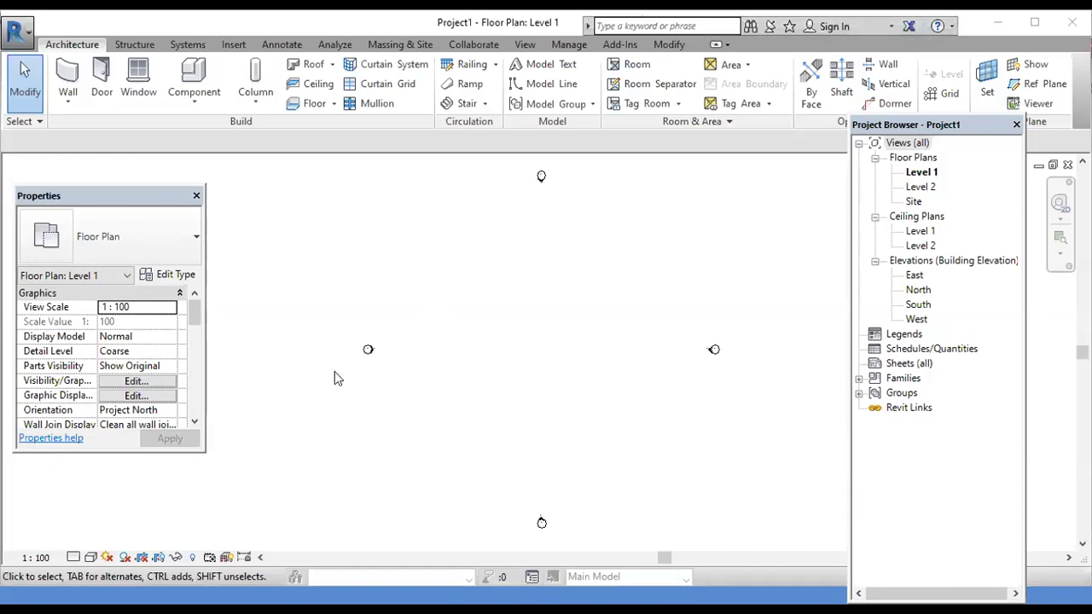
scroll(335, 372, down, 3)
scroll(352, 384, up, 1)
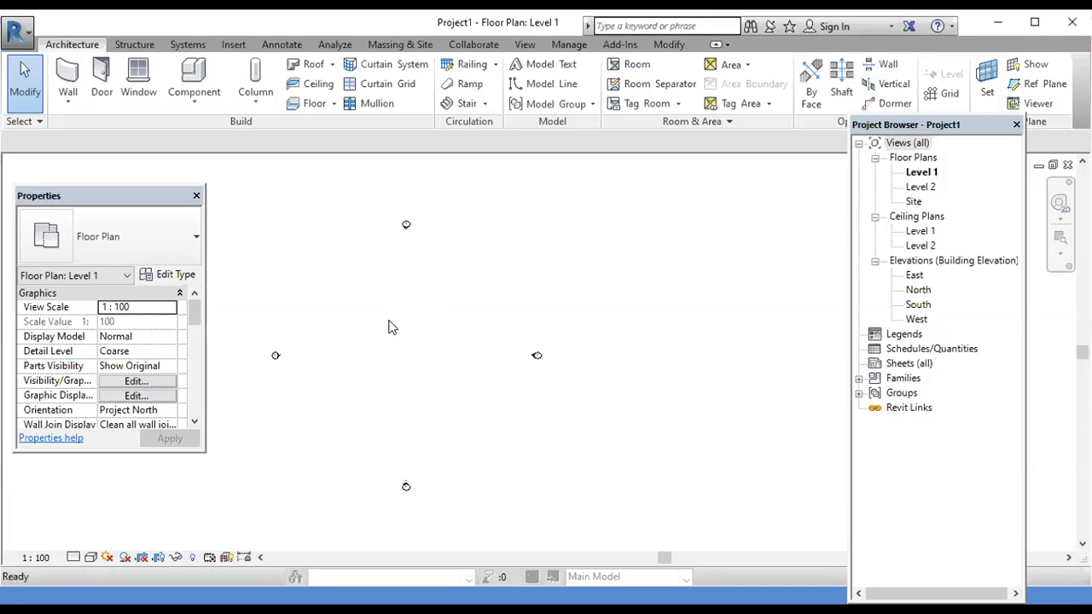
Step: Set the project length units to meters with 3 decimal places and the unit symbol m
key(u)
key(n)
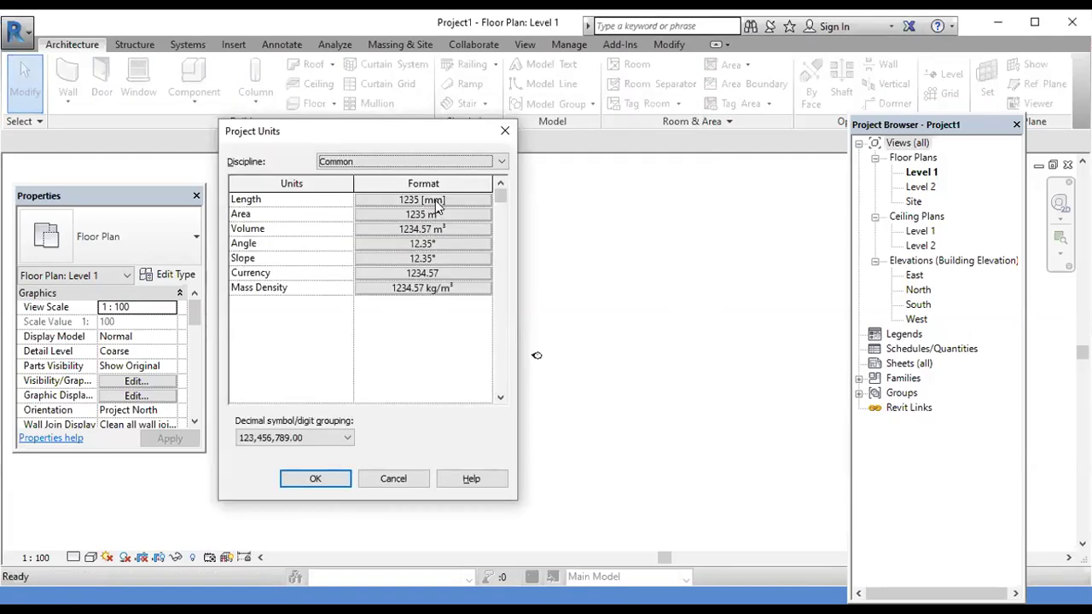
click(437, 203)
click(418, 227)
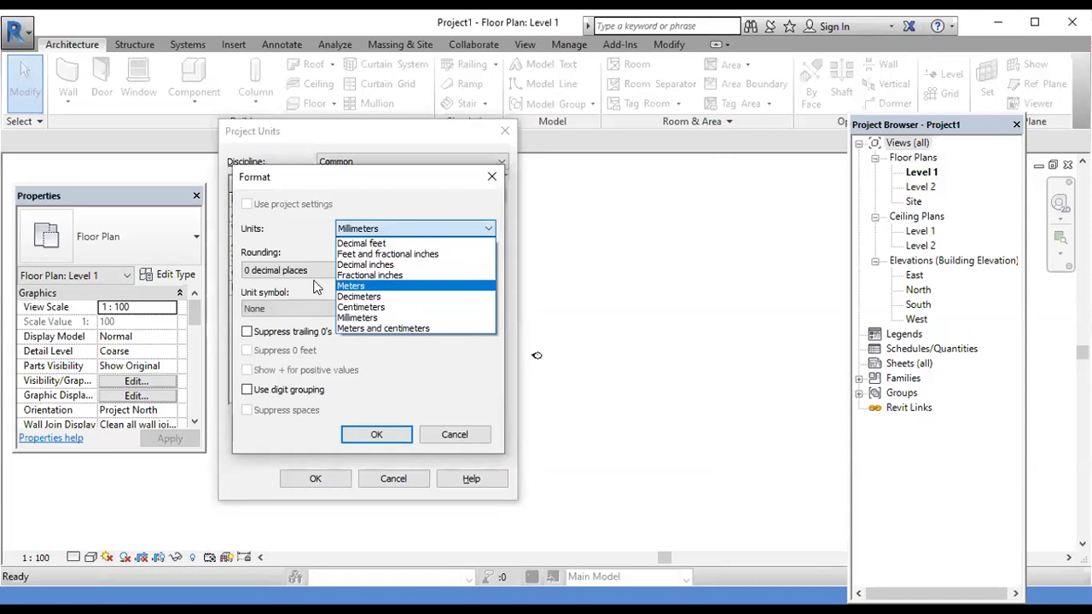
click(372, 285)
click(307, 270)
click(286, 340)
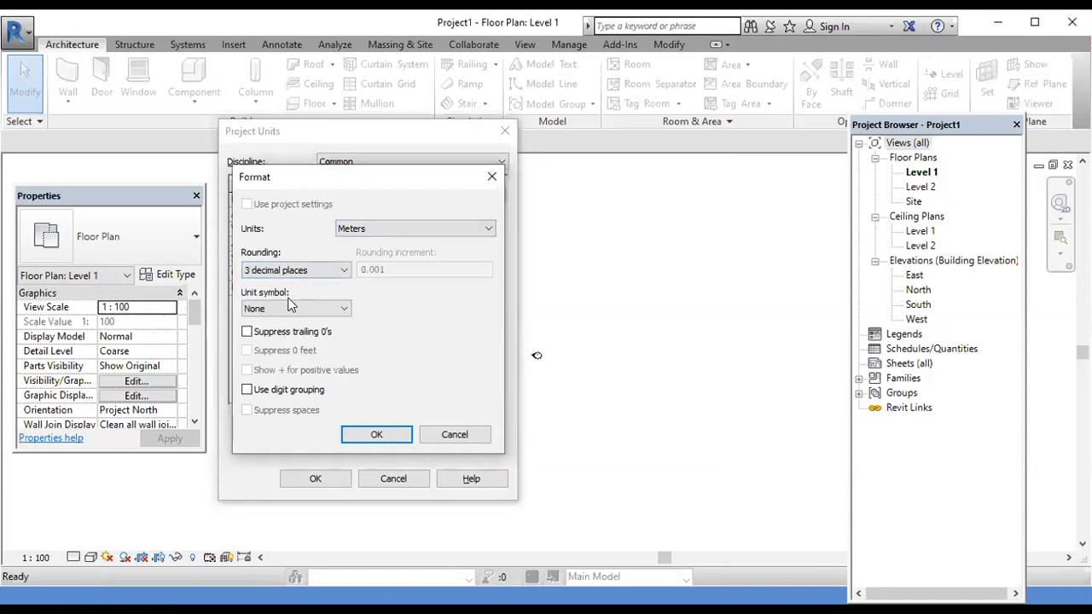
click(293, 312)
click(282, 325)
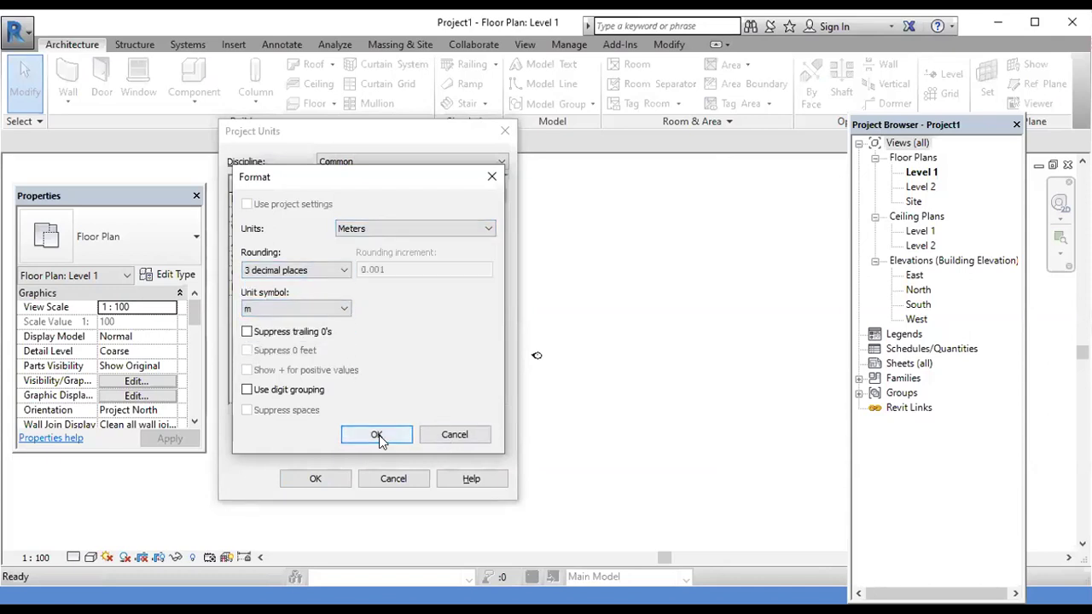
click(378, 435)
click(314, 478)
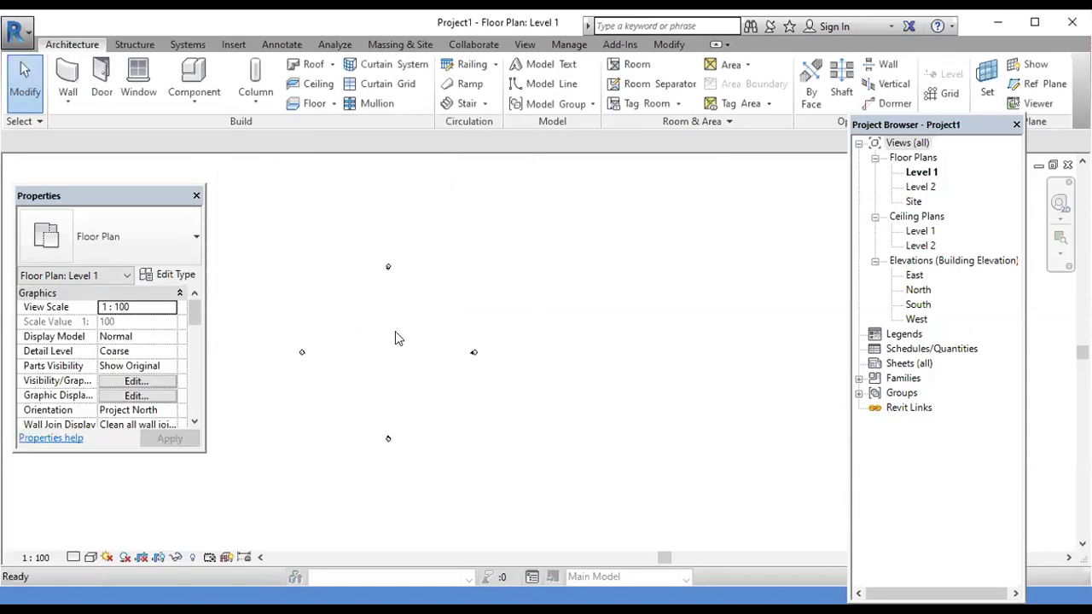
Step: Open the East elevation and set the elevation of Level 2 to 0.6 m
double_click(479, 333)
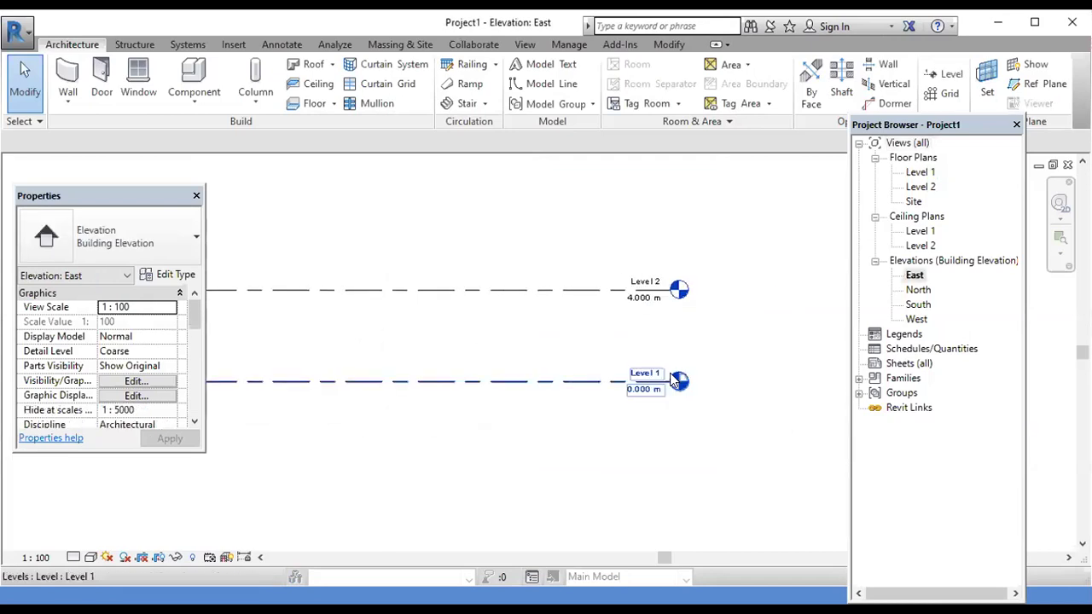
scroll(675, 382, up, 3)
click(651, 247)
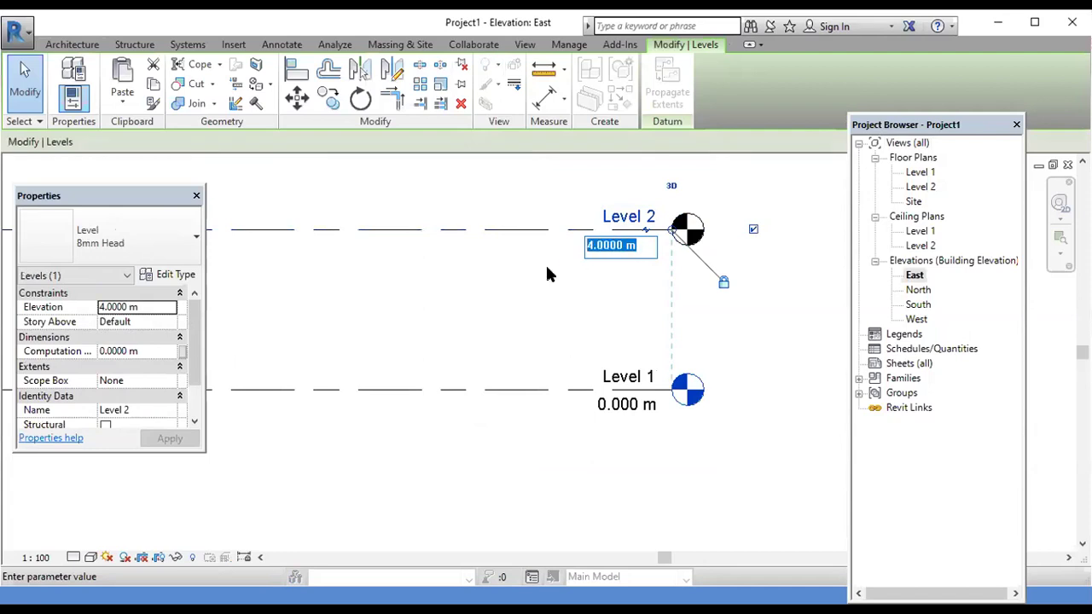
text(0.6)
key(Return)
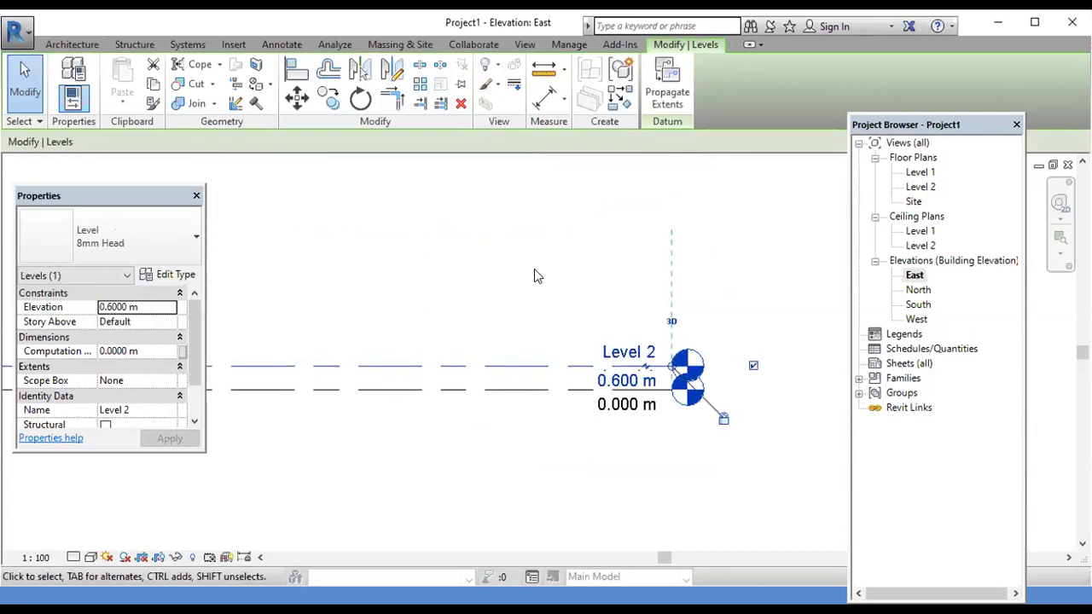
click(534, 269)
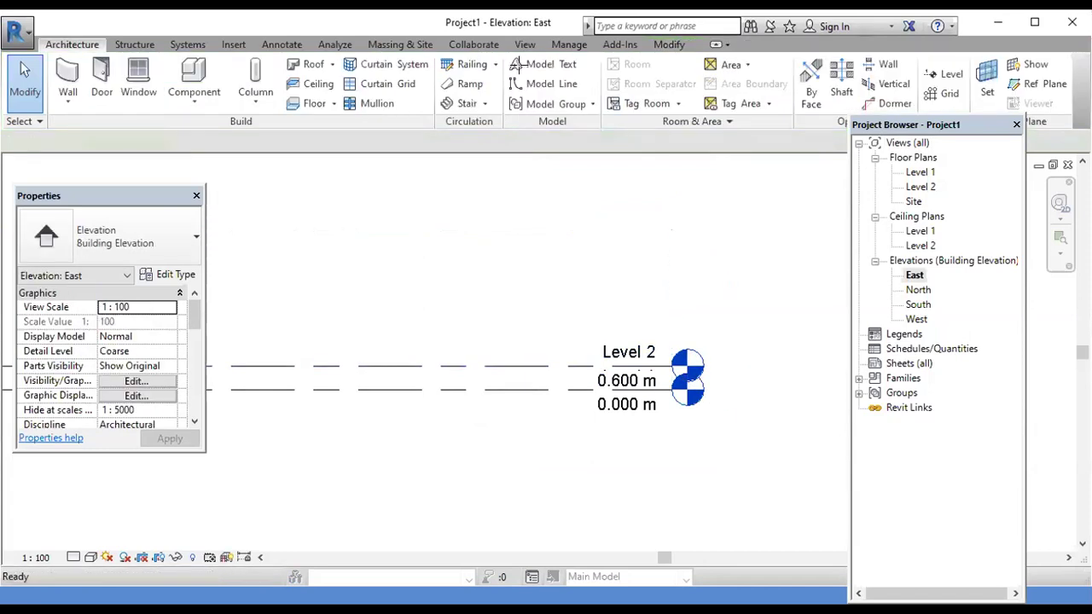
Step: Add a new level 3 m above Level 2 by picking its line with an offset
key(l)
key(l)
key(p)
key(l)
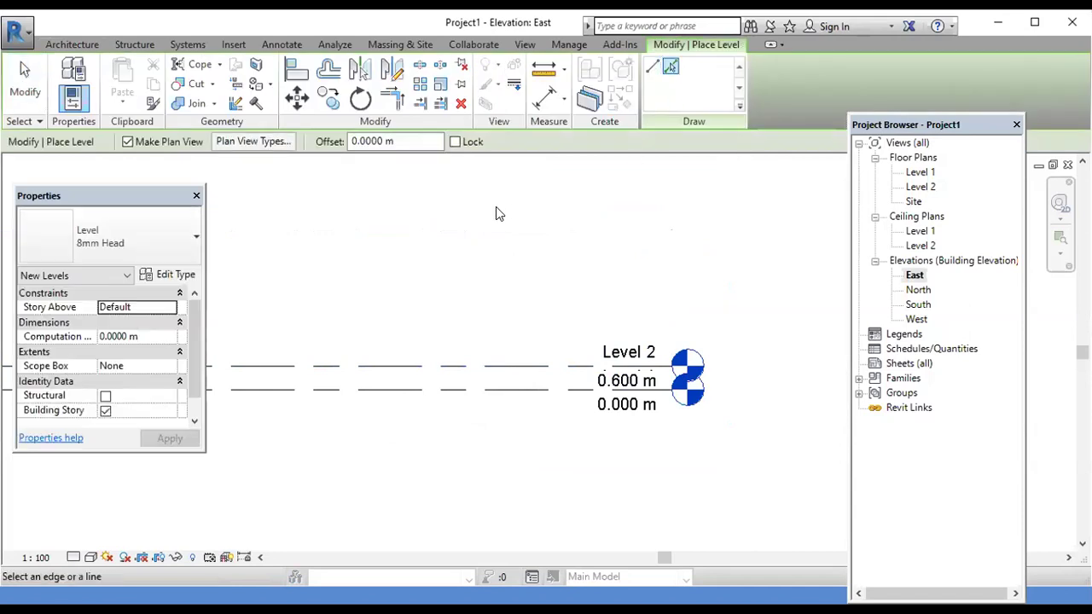
drag(419, 142, 346, 156)
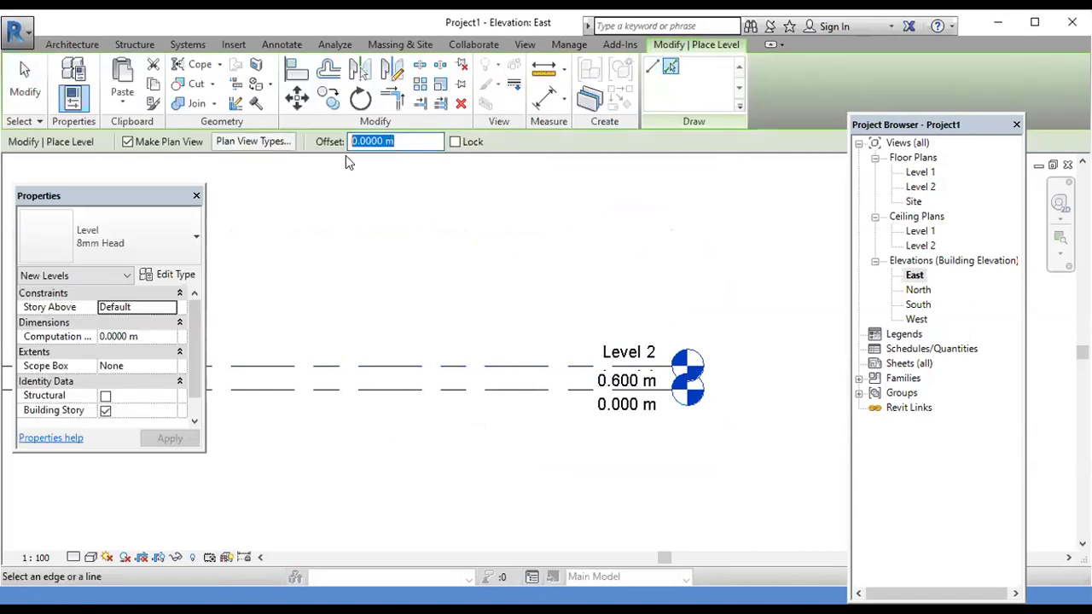
text(3)
key(Return)
click(451, 350)
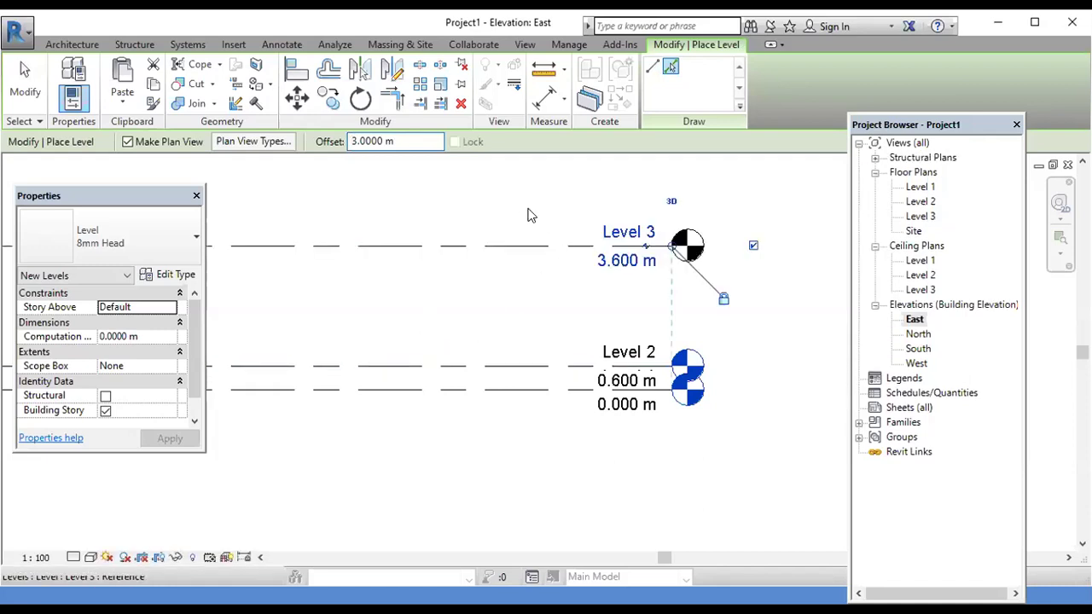
right_click(512, 205)
click(547, 210)
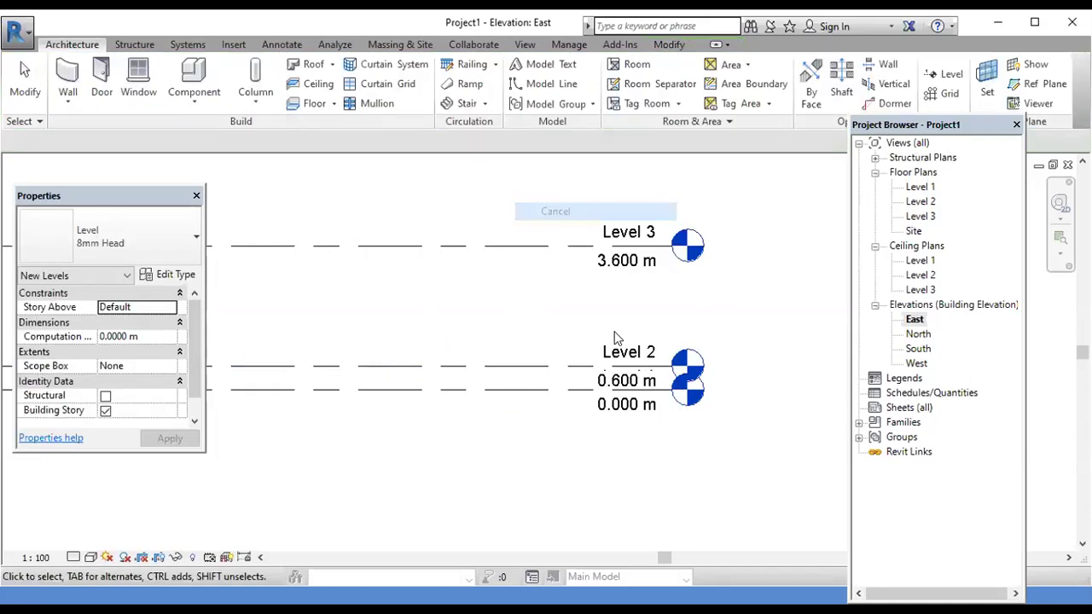
Step: Add an elbow to the Level 1 line so its head sits clear of the Level 2 head
scroll(597, 350, down, 3)
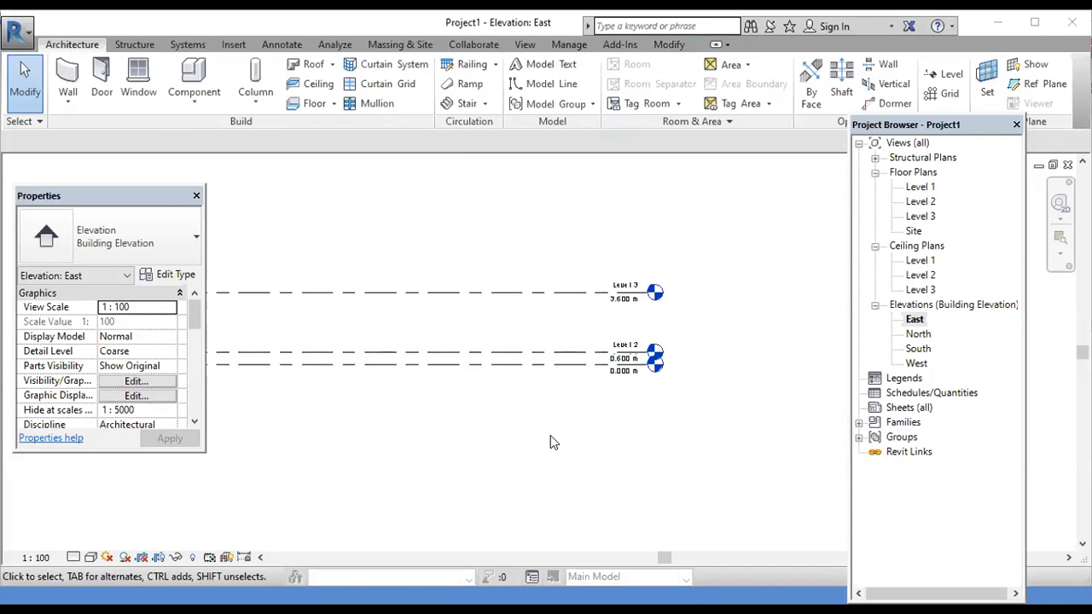
scroll(529, 410, down, 2)
scroll(576, 362, up, 2)
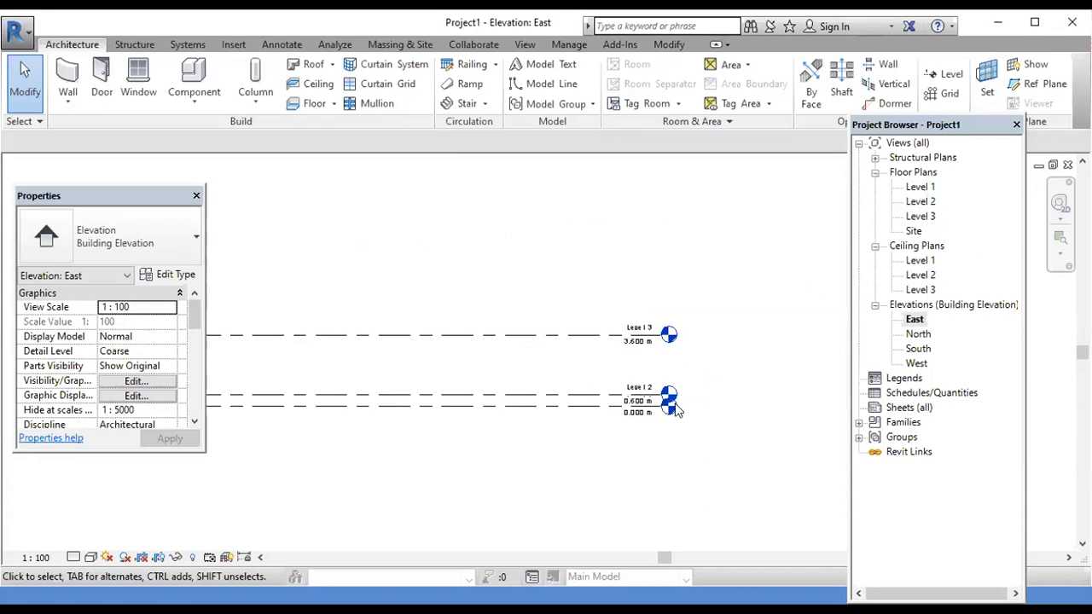
scroll(640, 405, up, 1)
click(643, 409)
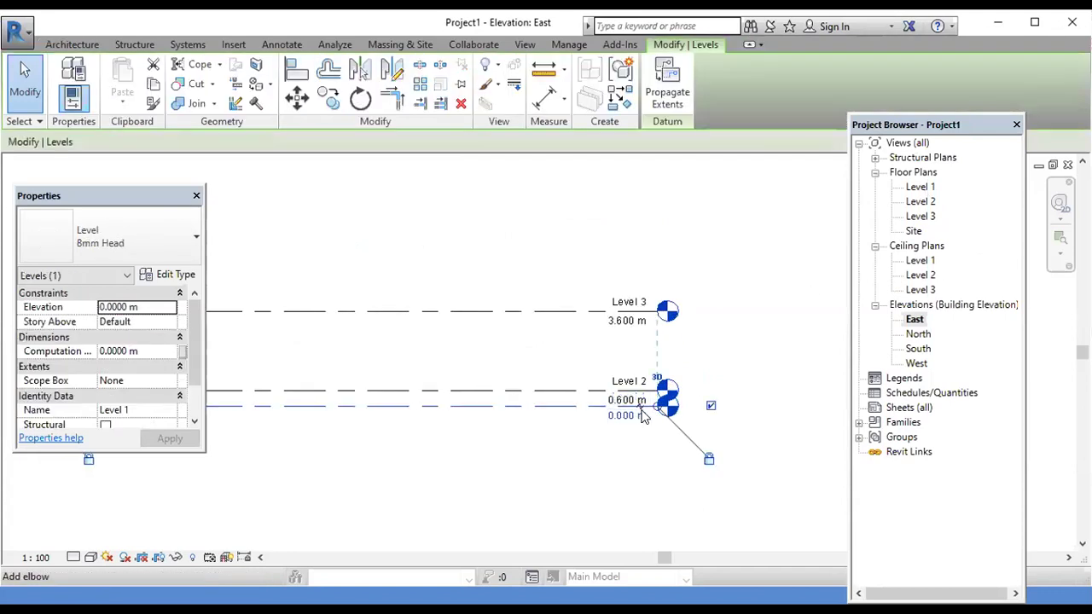
click(533, 464)
Step: Rename Level 1 as OOGL and rename its corresponding views too
scroll(674, 376, up, 1)
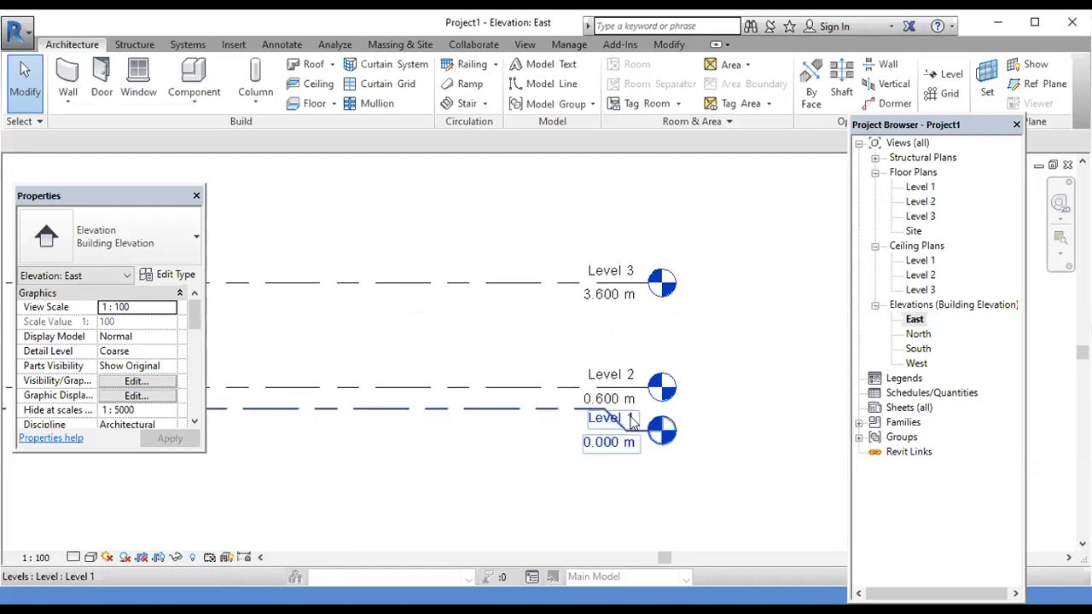
double_click(632, 421)
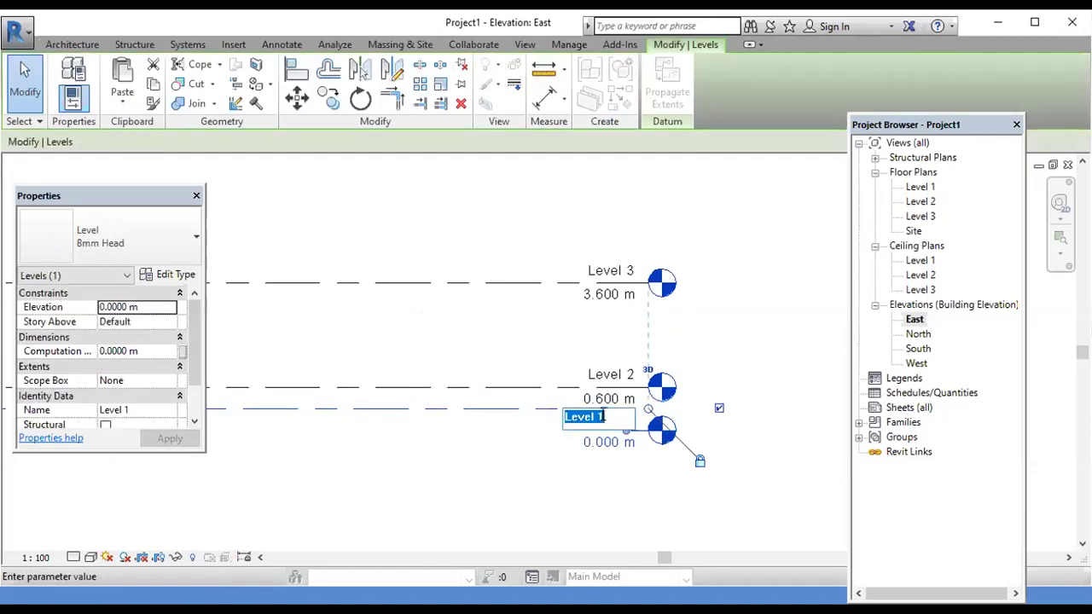
text(00)
key(BackSpace)
key(BackSpace)
text(00GL)
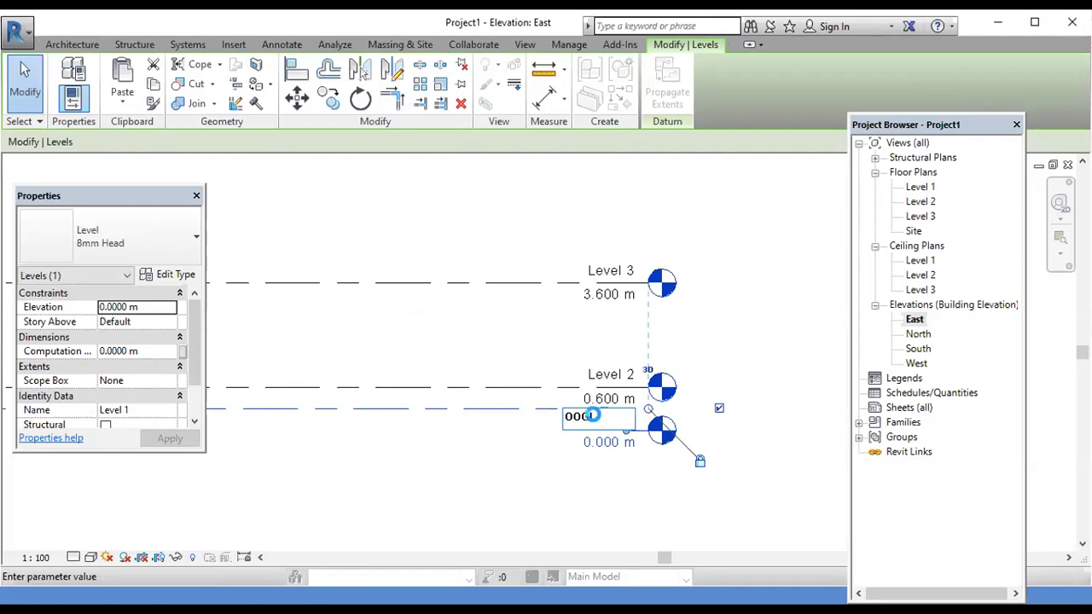
click(568, 344)
click(591, 326)
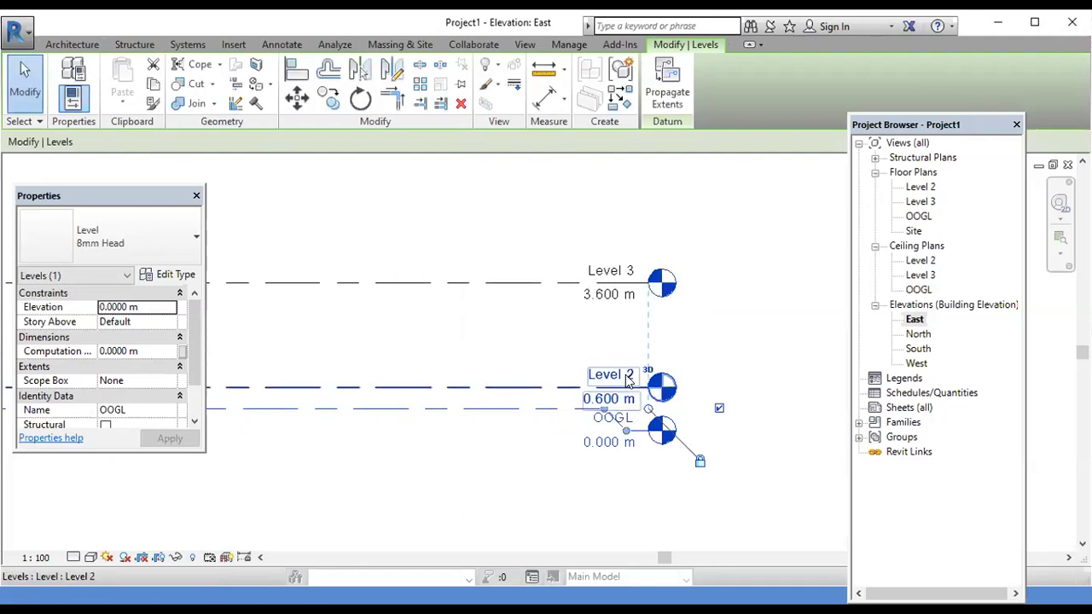
Step: Rename Level 2 as 01PL and rename its corresponding views too
double_click(628, 375)
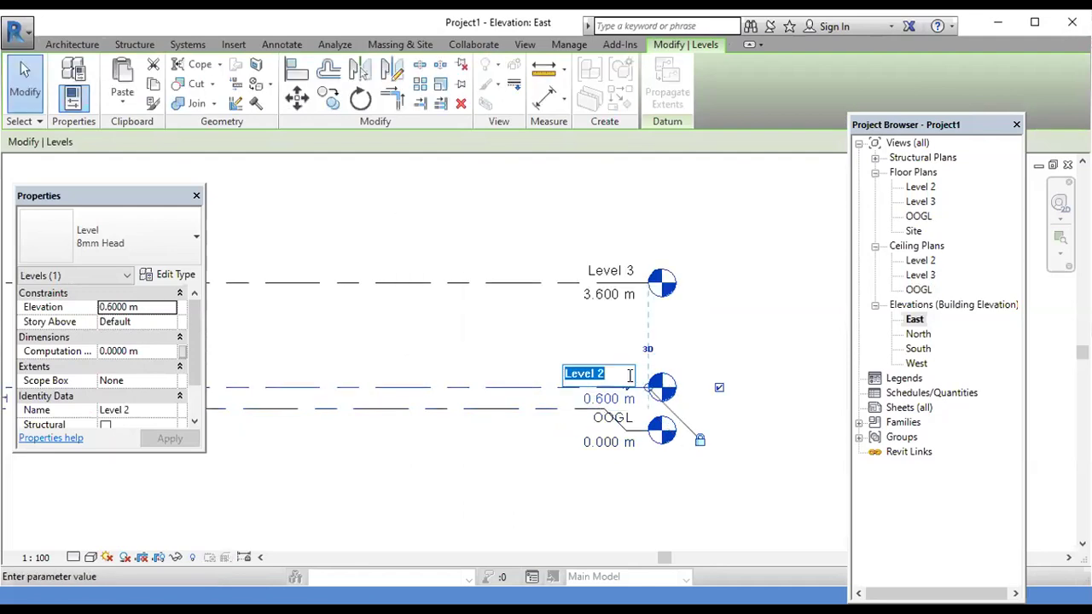
text(01PL)
key(Return)
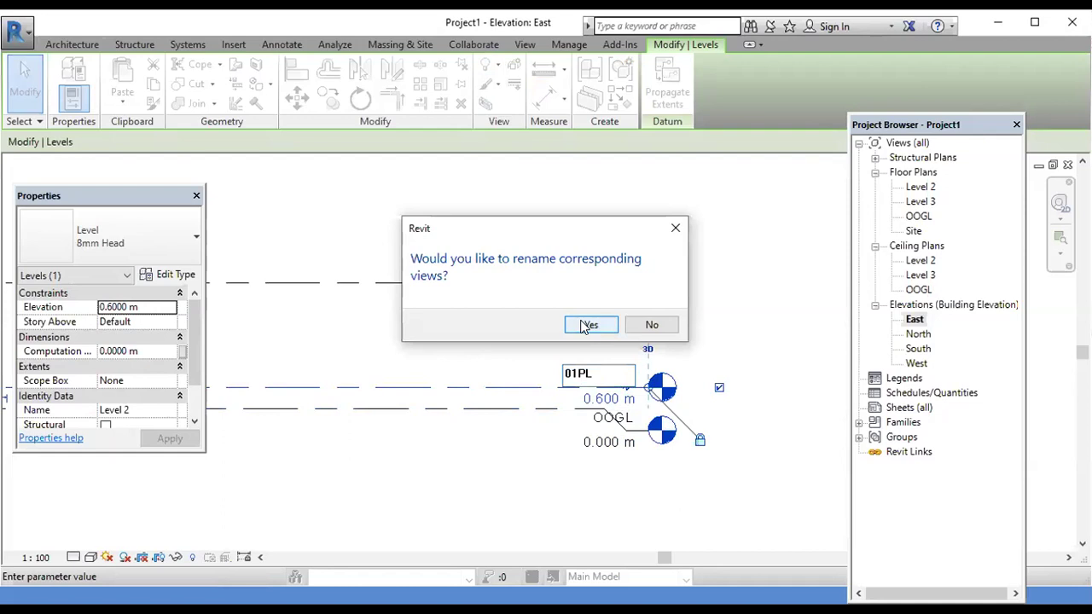
key(Return)
click(533, 341)
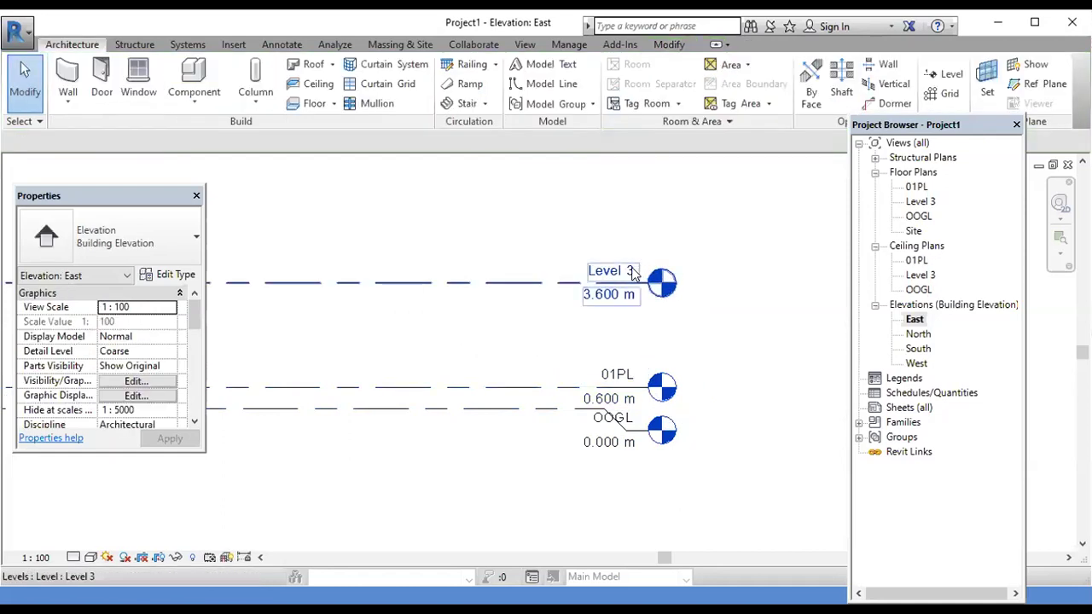
Step: Rename Level 3 as O2FL, including its corresponding views, and clear the selection
click(596, 270)
click(595, 271)
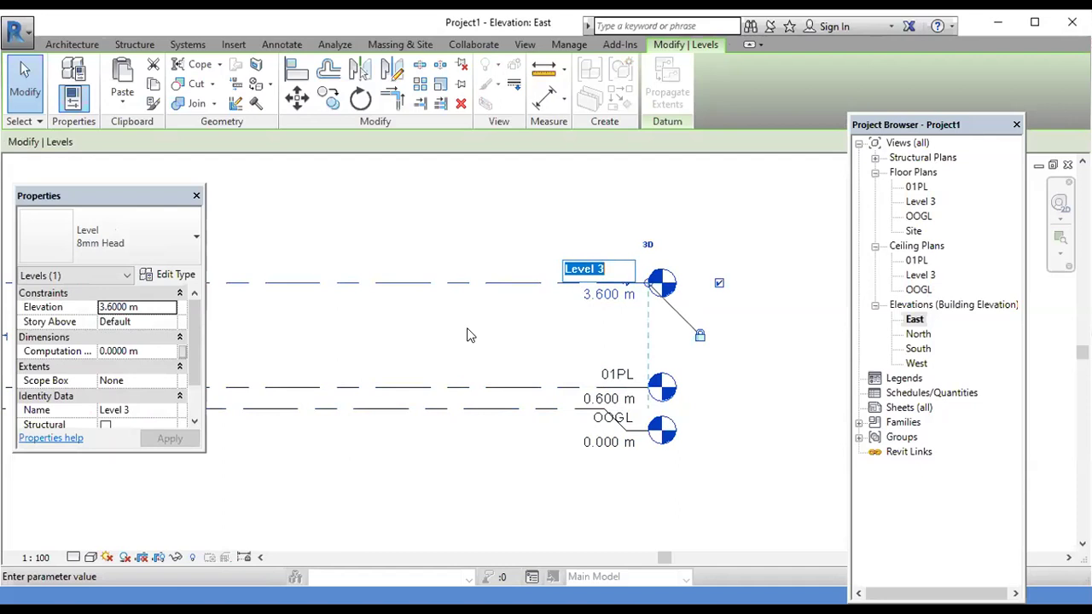
text(02FL)
key(Return)
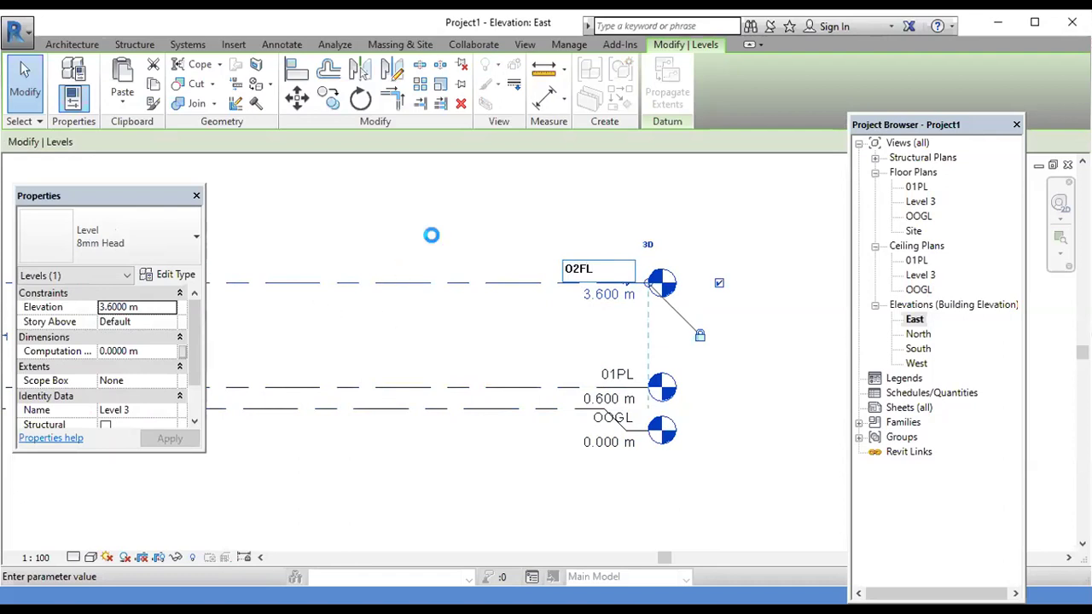
click(589, 329)
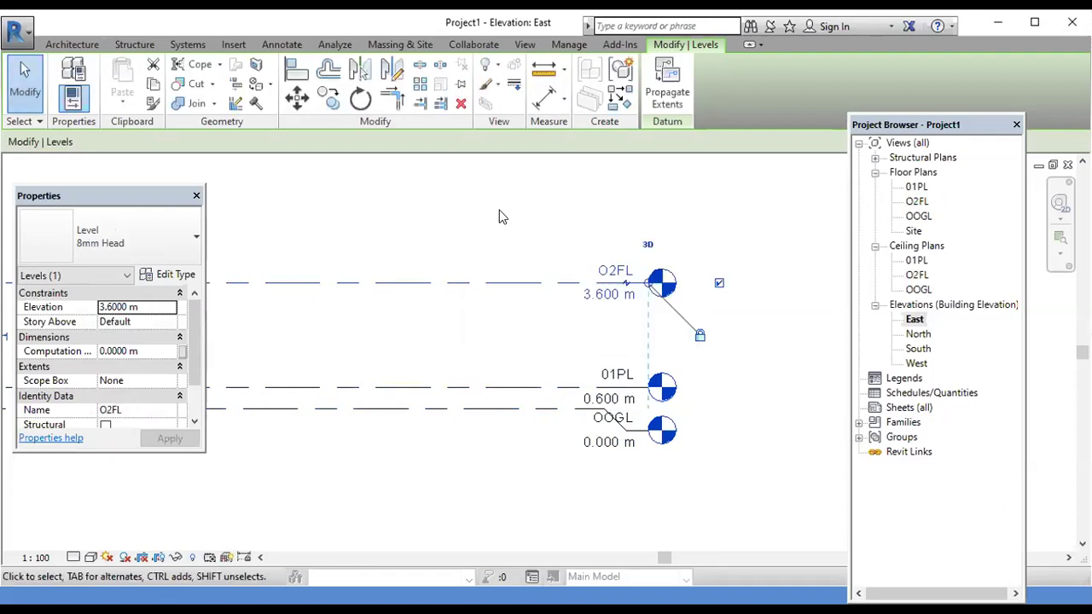
right_click(501, 213)
click(537, 158)
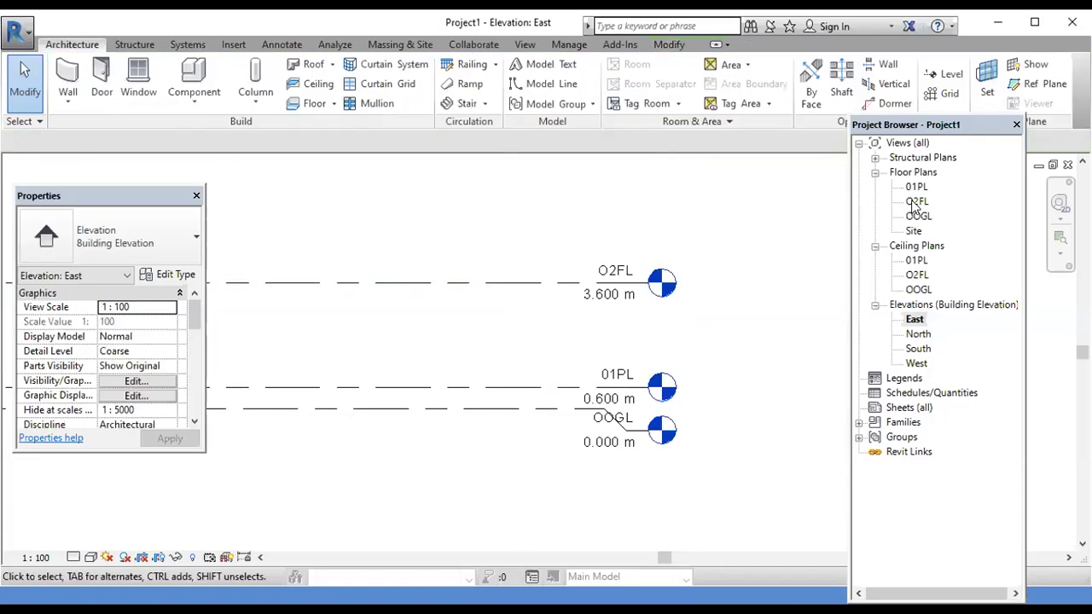
Step: Open the O2FL floor plan and fit all four elevation markers in view
double_click(915, 203)
right_click(492, 270)
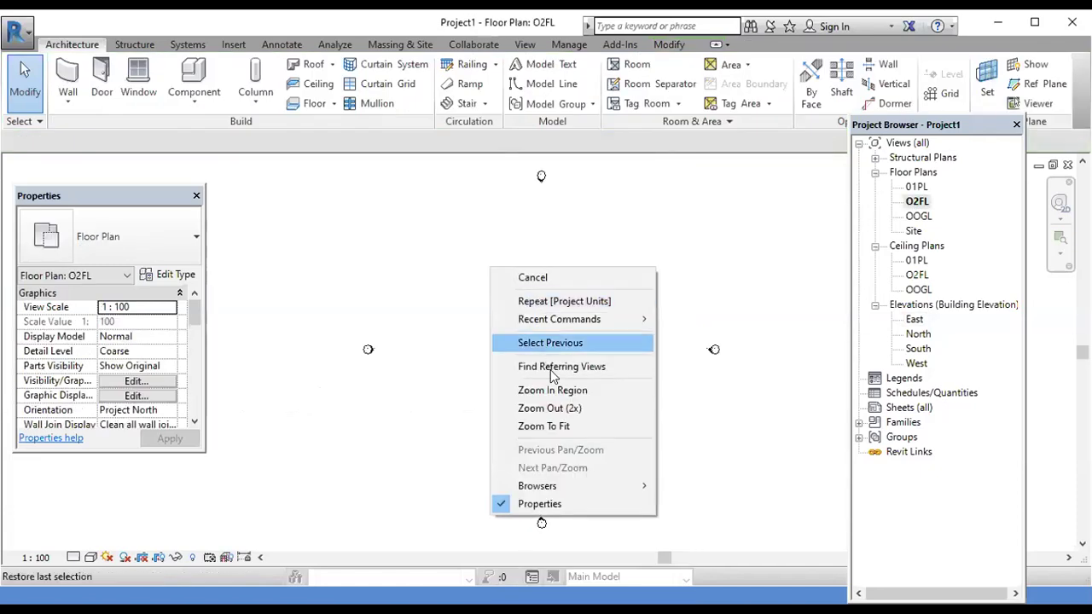
click(559, 426)
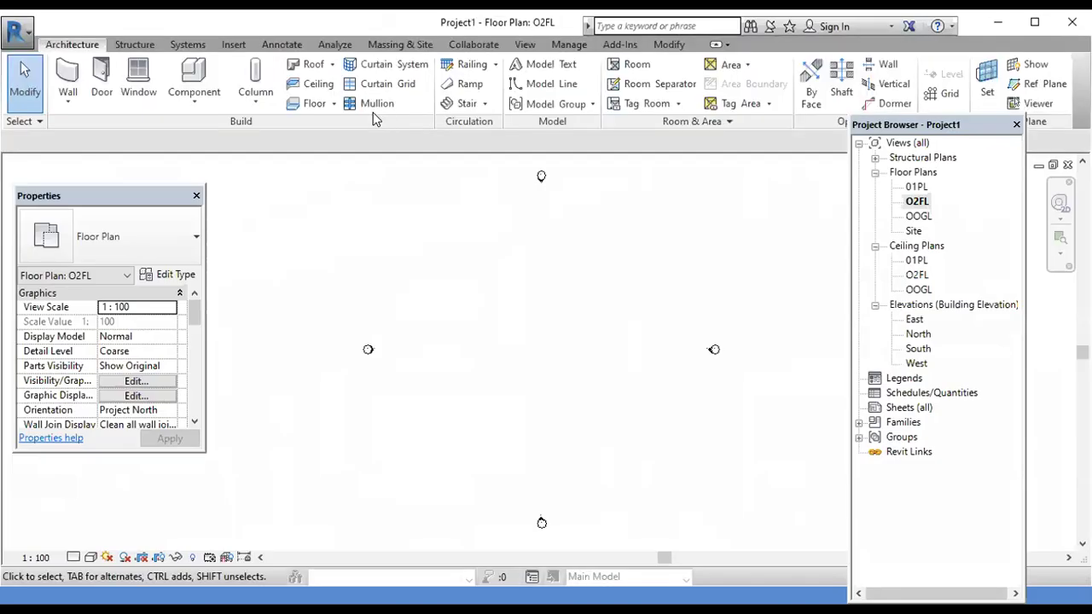
scroll(435, 298, down, 2)
middle_drag(521, 324, 487, 356)
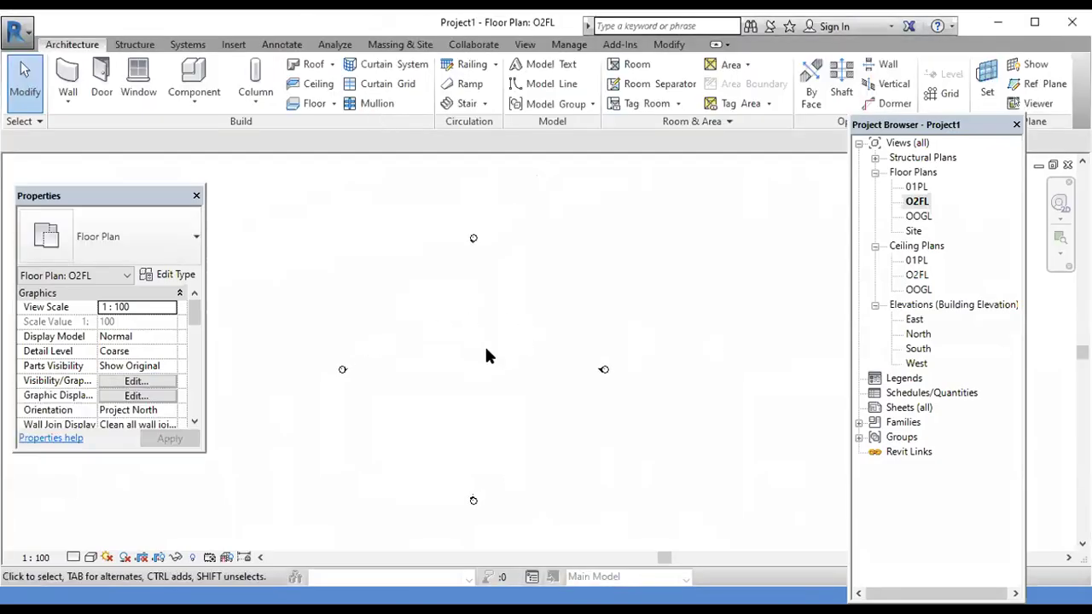
scroll(486, 352, up, 1)
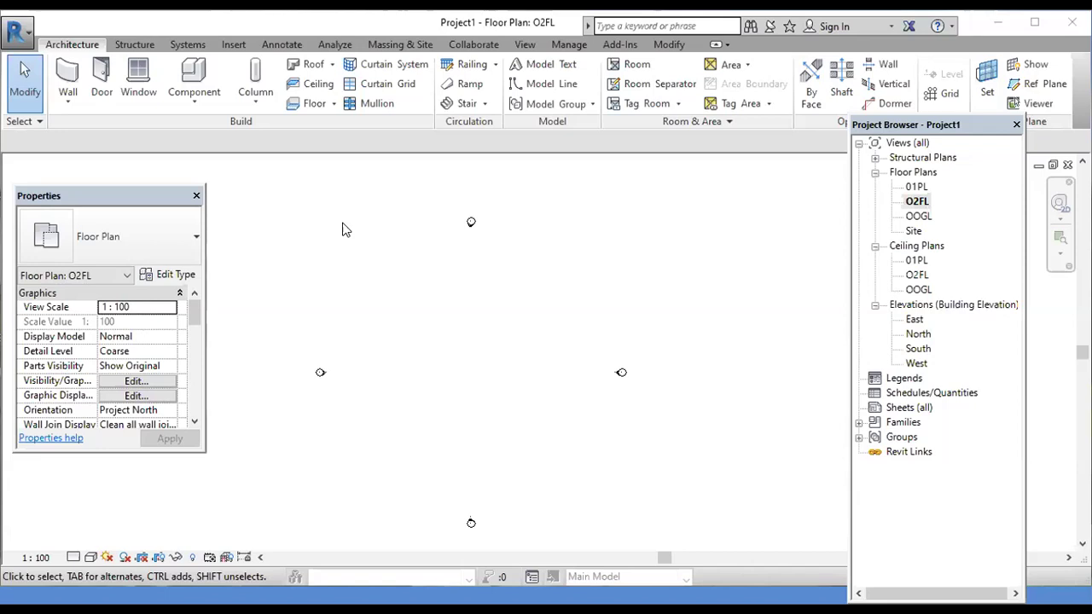
scroll(441, 374, down, 1)
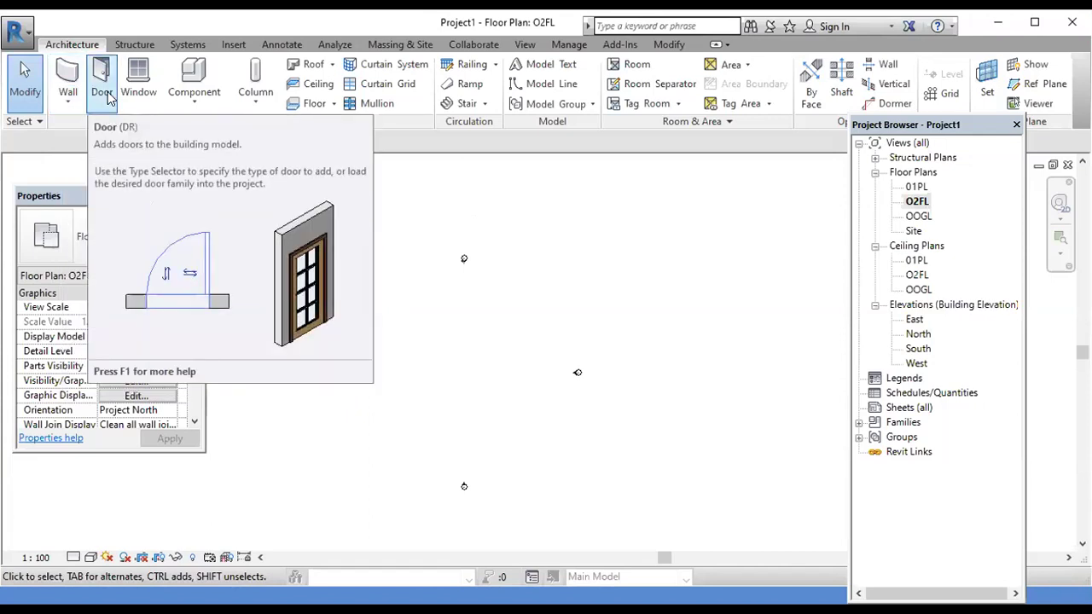
Step: Draw a rectangle of Generic - 200mm architectural walls, 3 m high and about 5.9 by 5.5 m, between the elevation markers
click(74, 104)
click(93, 133)
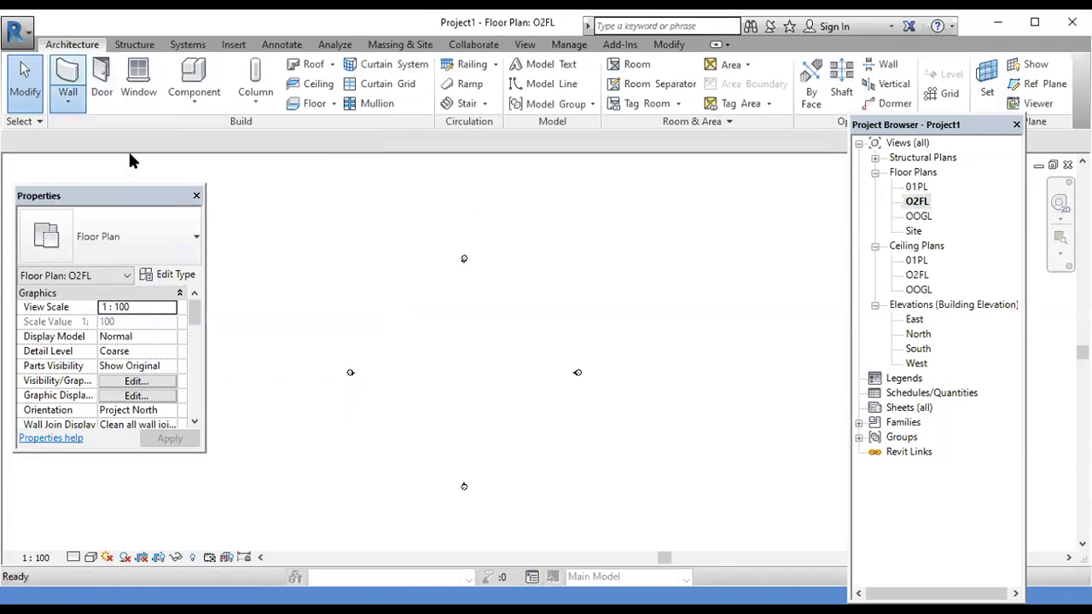
click(168, 275)
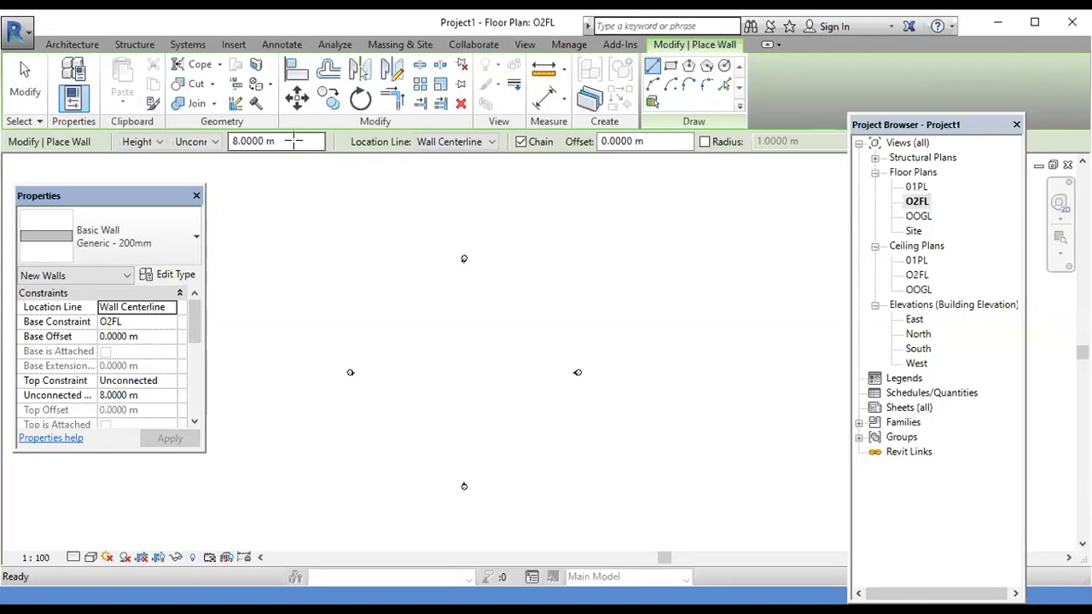
click(671, 65)
scroll(415, 348, up, 2)
click(441, 370)
scroll(432, 361, up, 3)
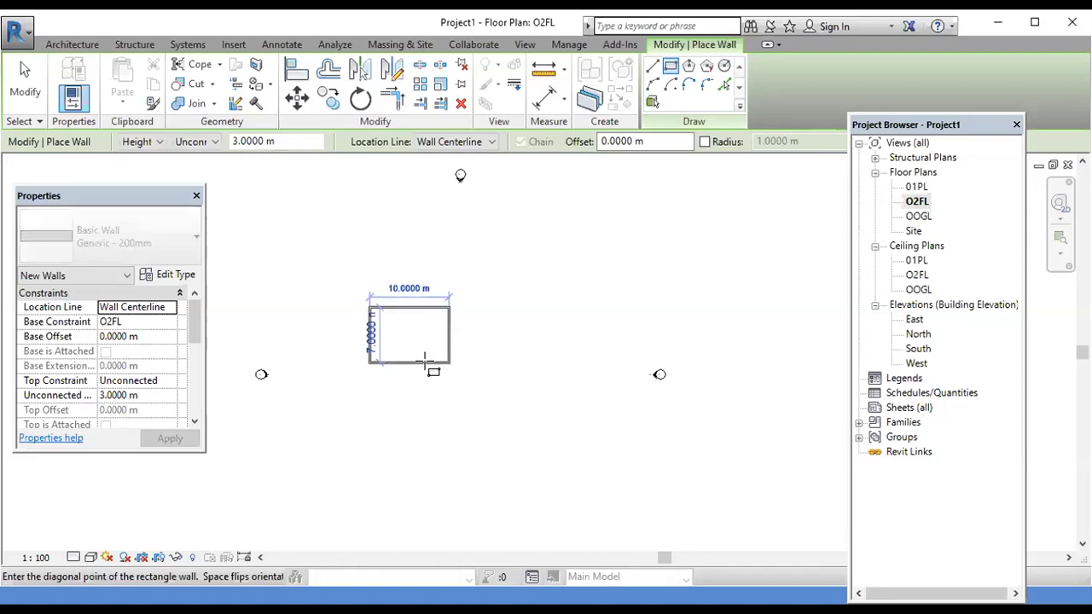
click(414, 346)
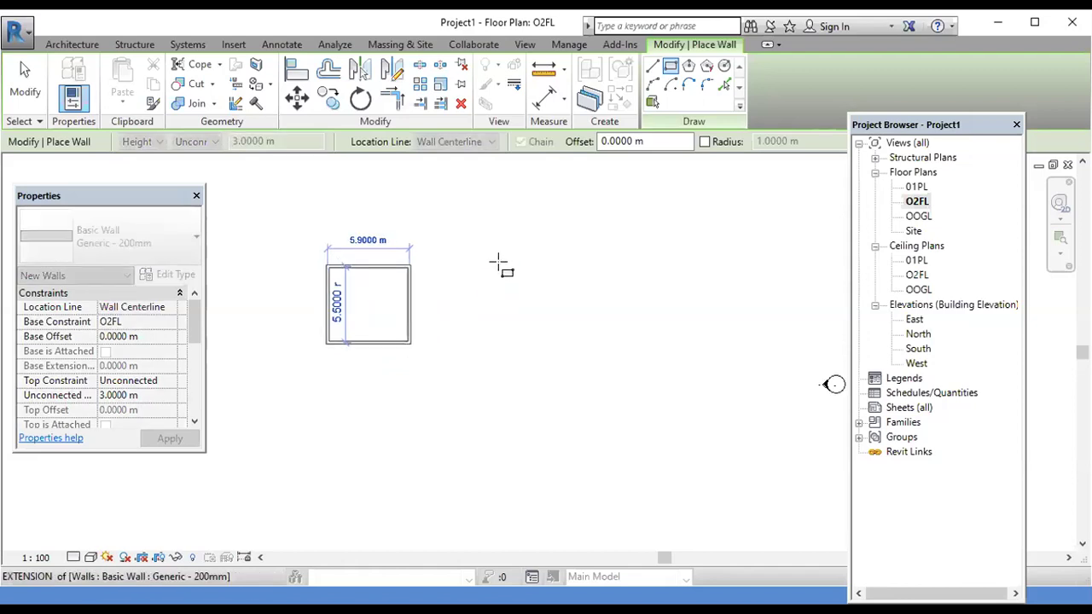
right_click(505, 244)
click(538, 253)
right_click(512, 239)
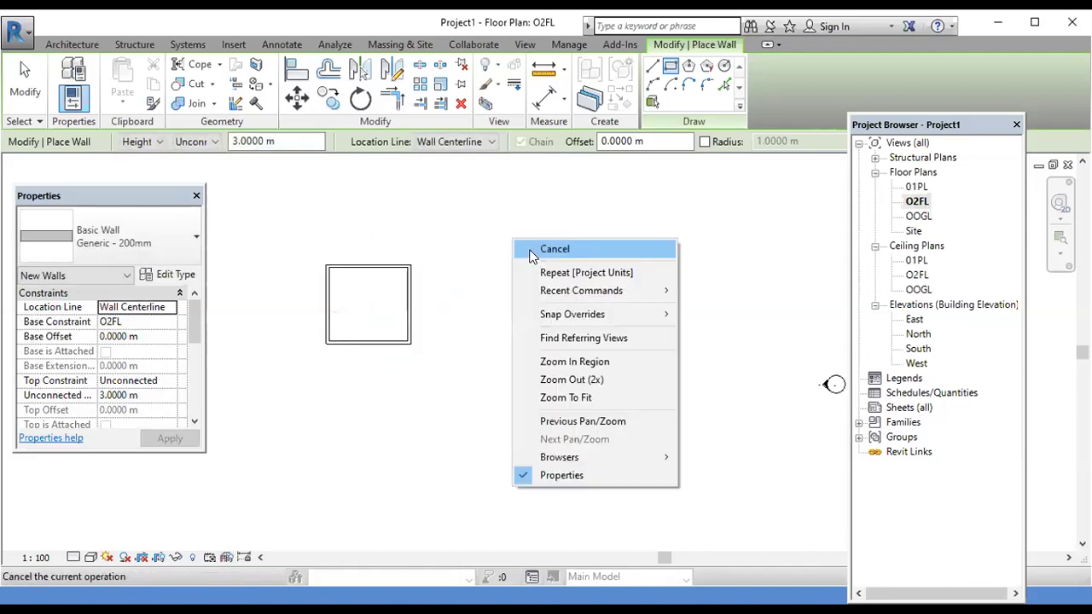
click(537, 253)
scroll(507, 333, down, 2)
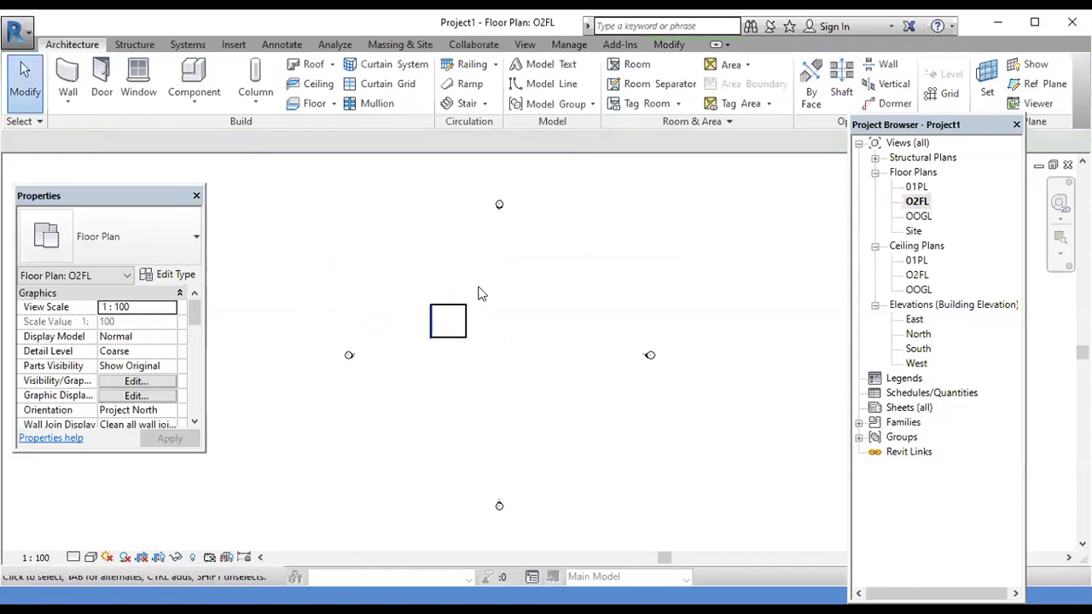
click(102, 79)
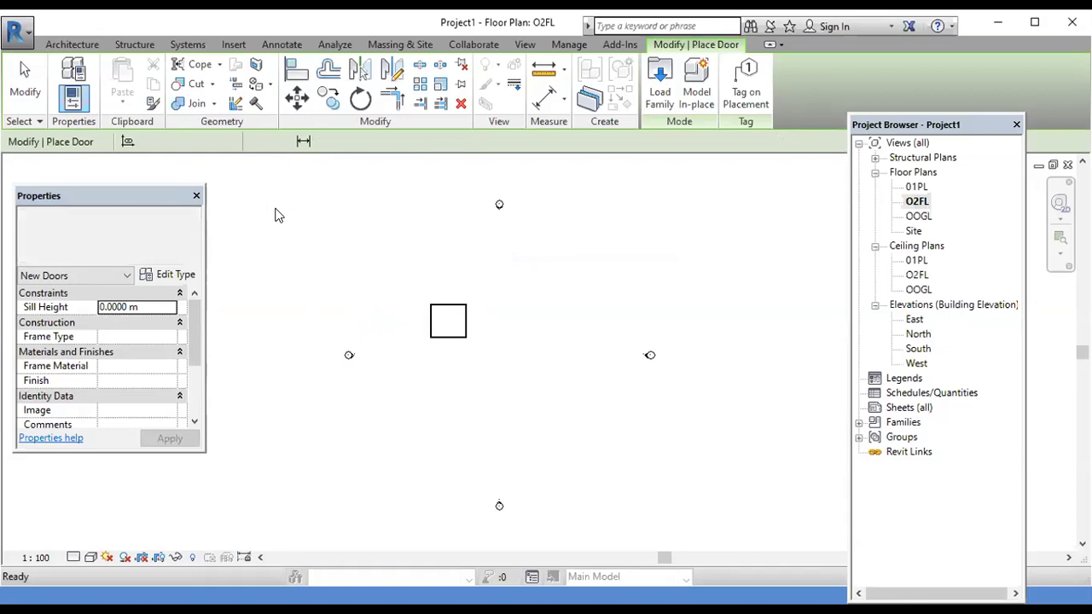
key(Escape)
click(1038, 23)
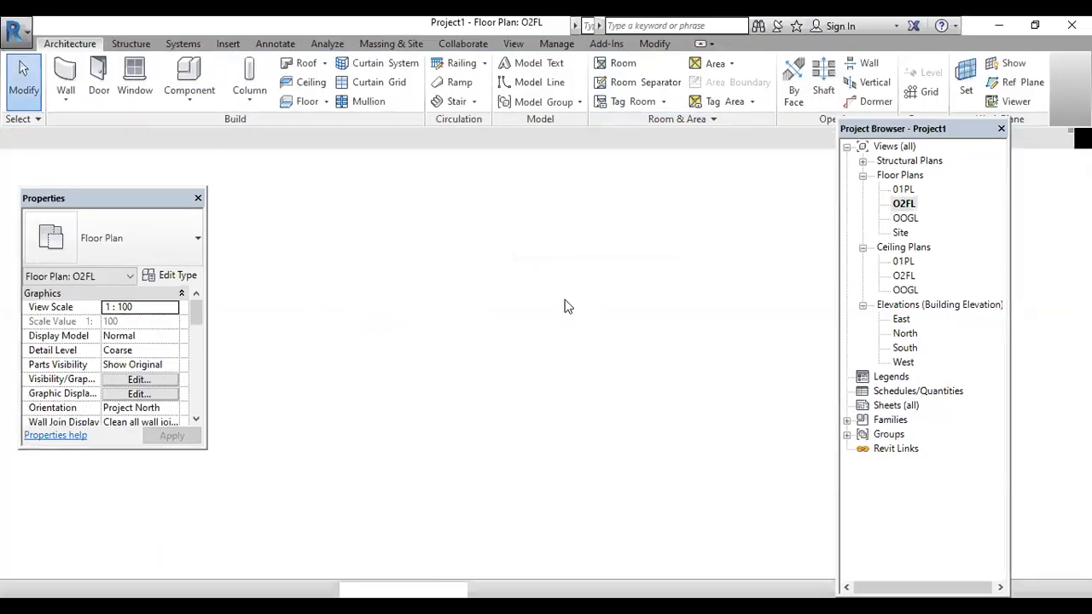
scroll(456, 336, up, 3)
scroll(456, 337, up, 1)
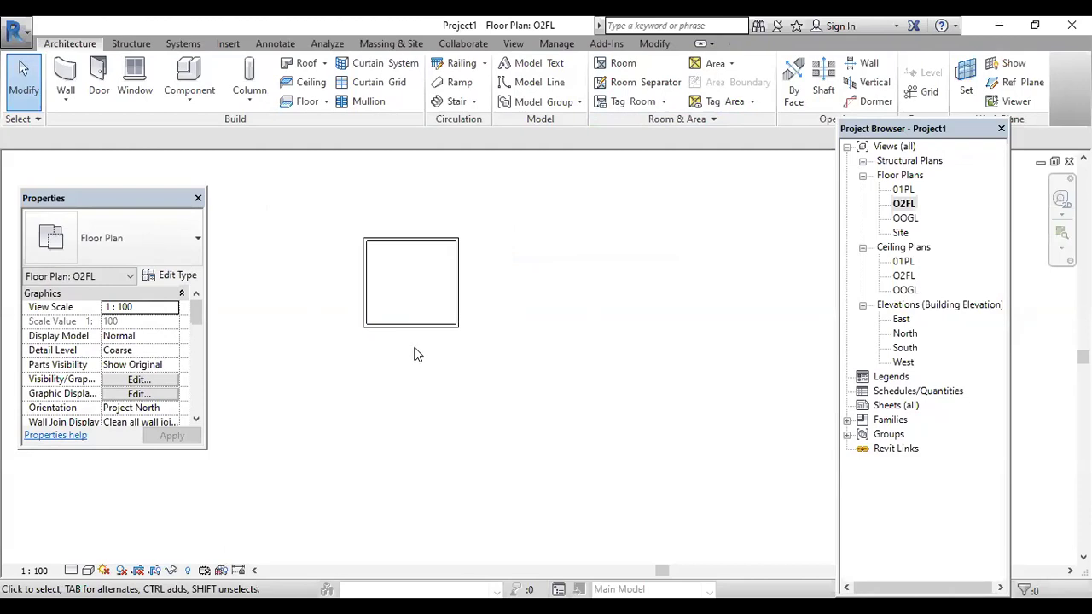
scroll(417, 358, down, 2)
scroll(413, 337, up, 1)
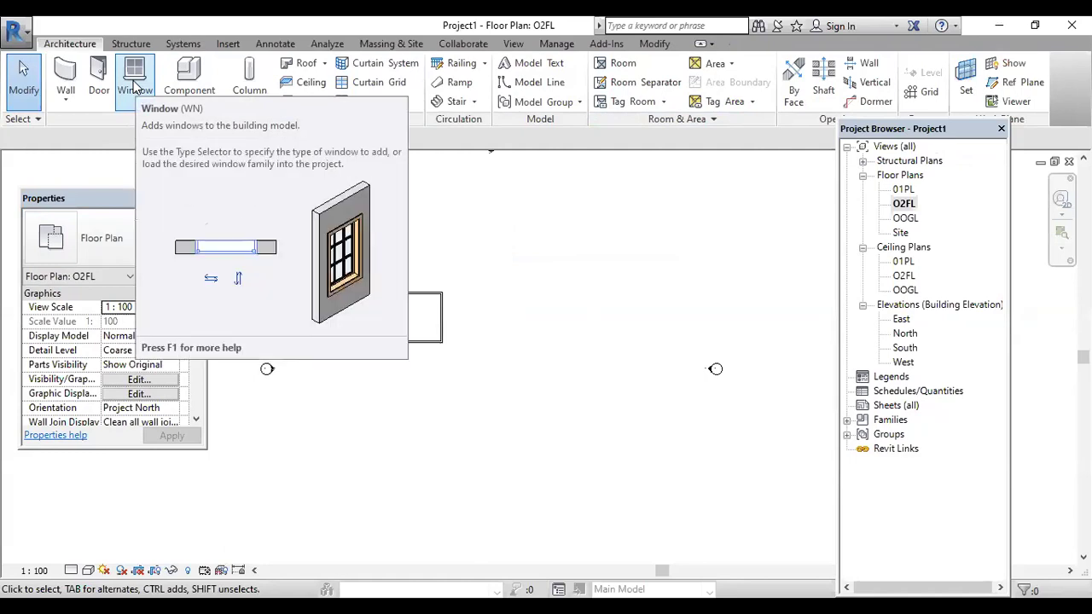
click(62, 100)
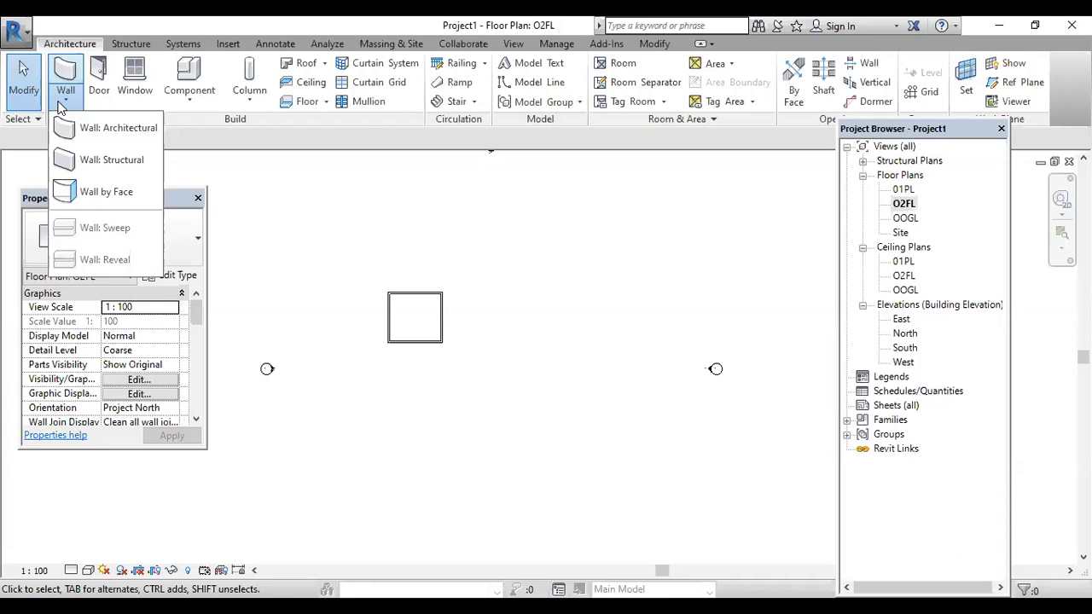
Step: Start placing a window and browse to the Windows folder of the US Imperial library to load a family
click(133, 79)
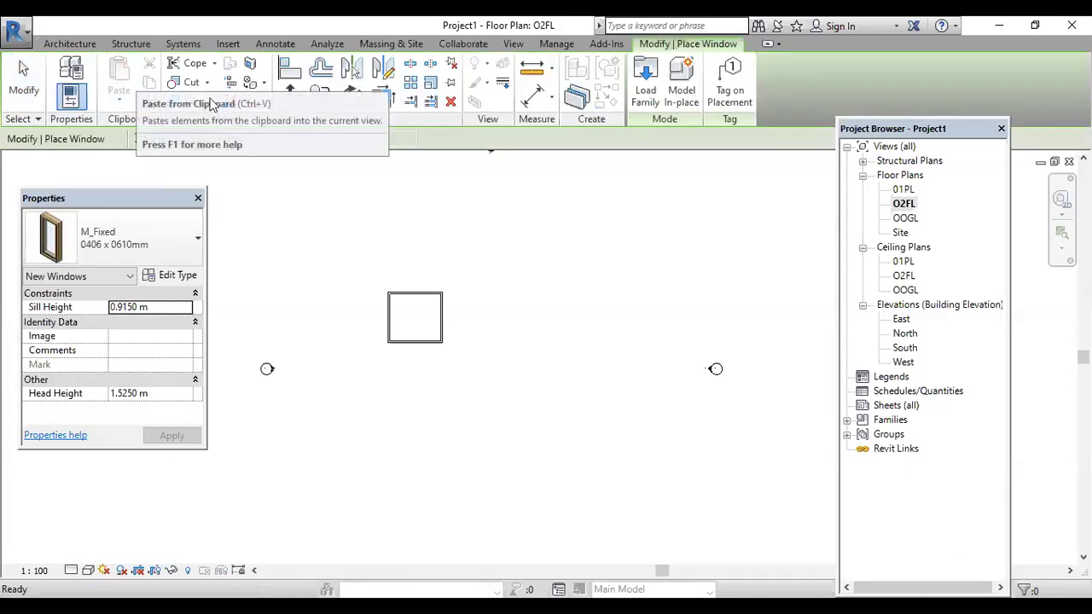
click(646, 89)
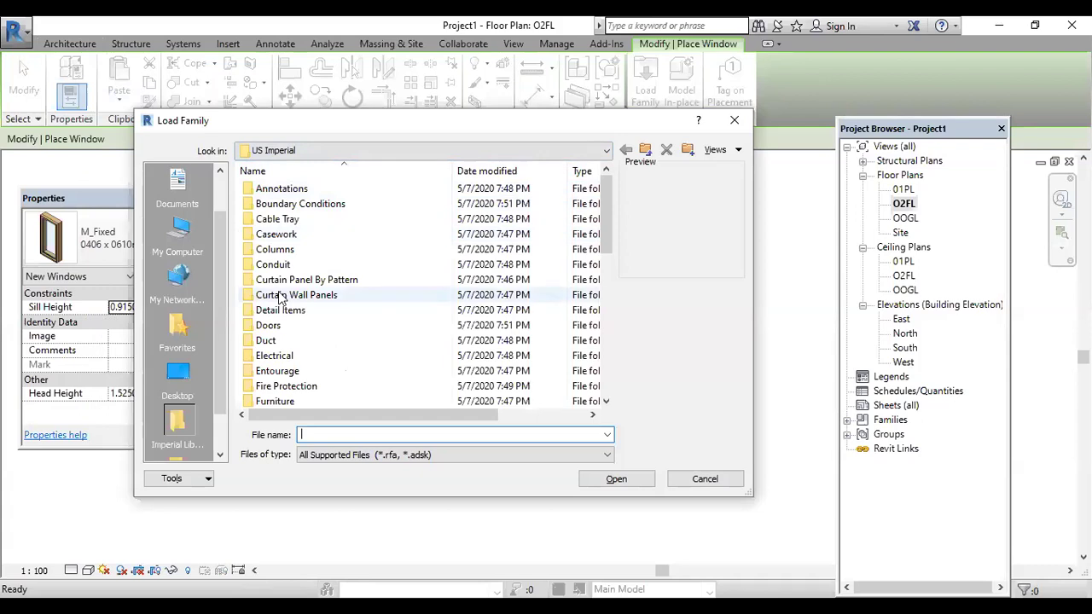
scroll(337, 347, down, 8)
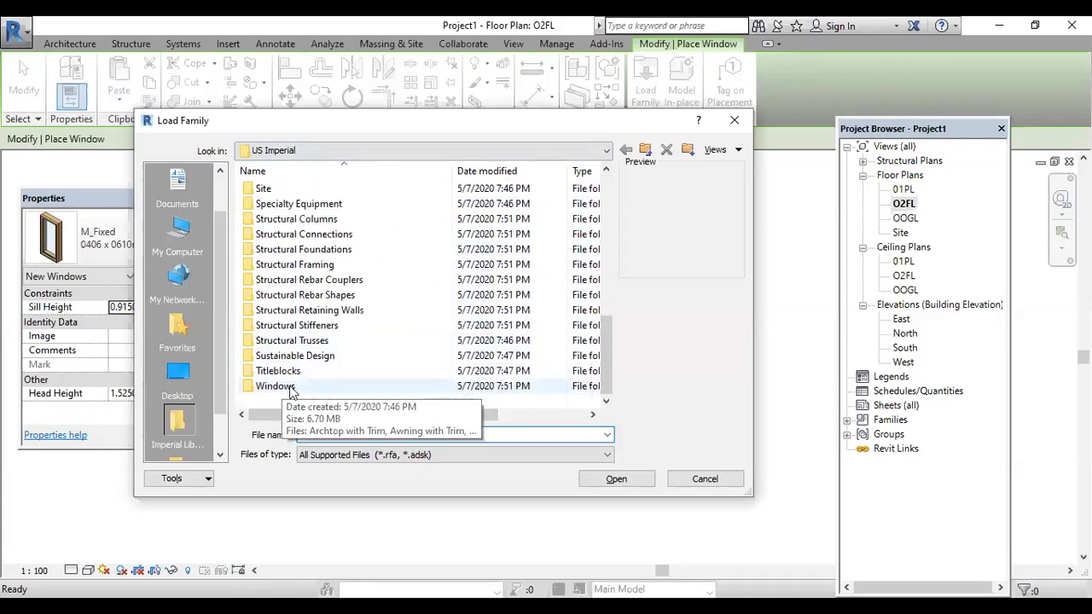
double_click(283, 386)
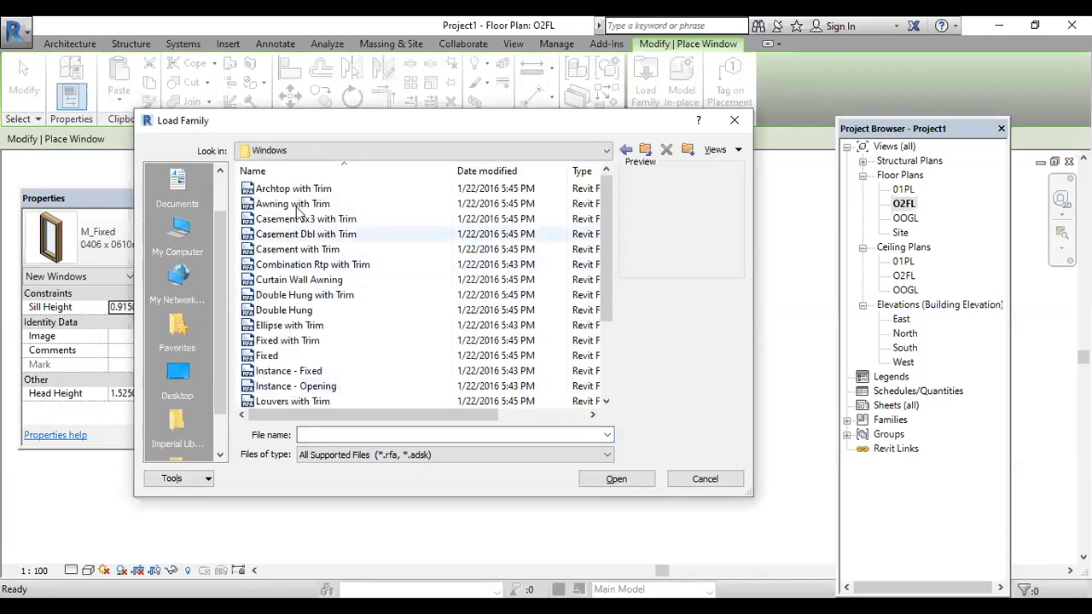
Step: Preview the first window families and load Casement Dbl with Trim into the project
click(306, 191)
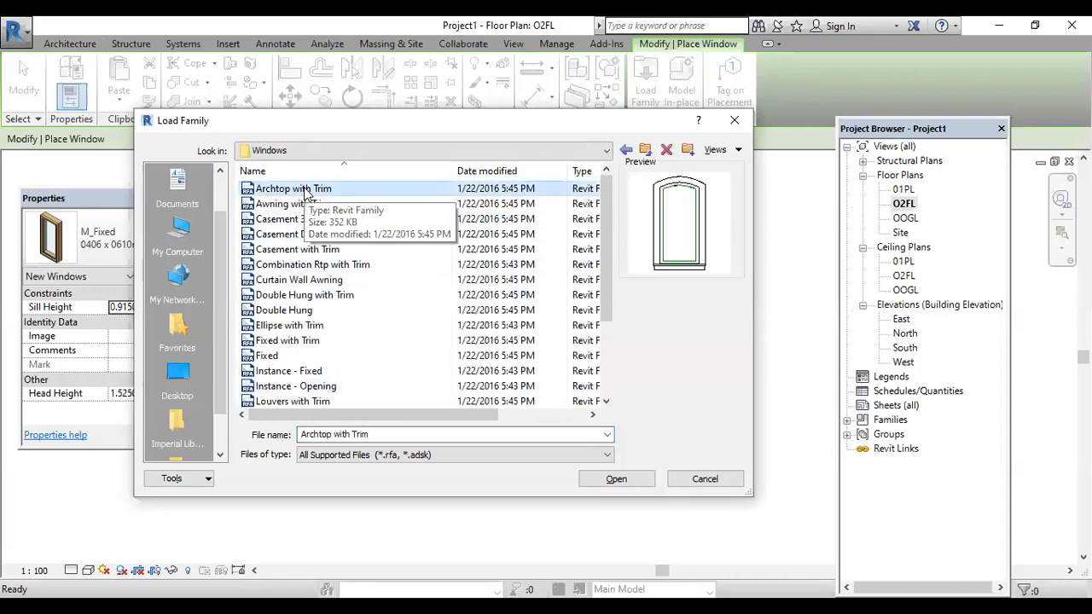
key(Down)
key(Down)
key(Down)
key(Up)
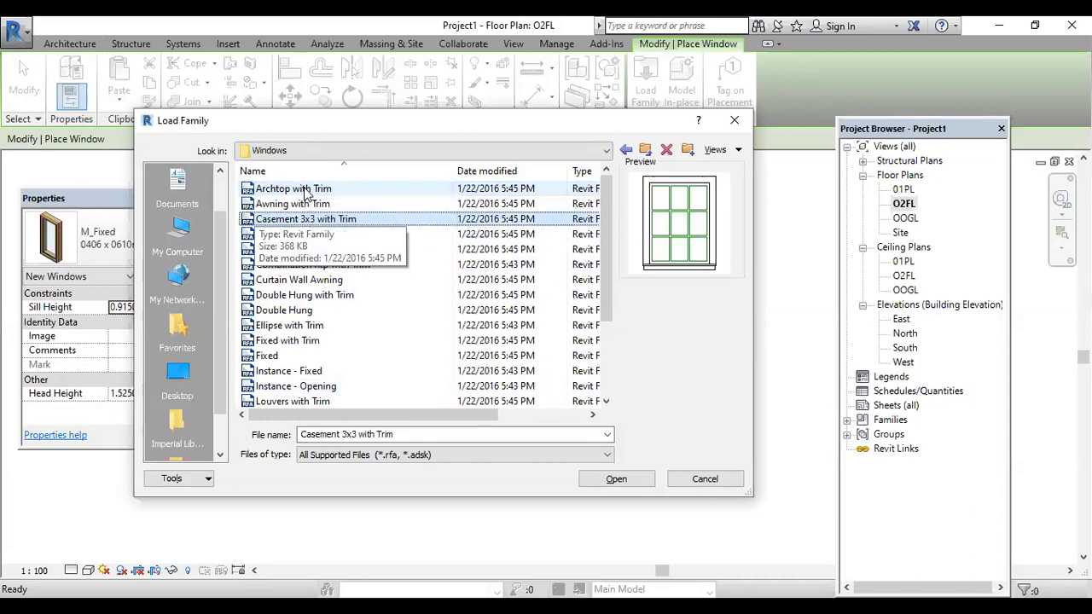
key(Down)
key(Down)
key(Up)
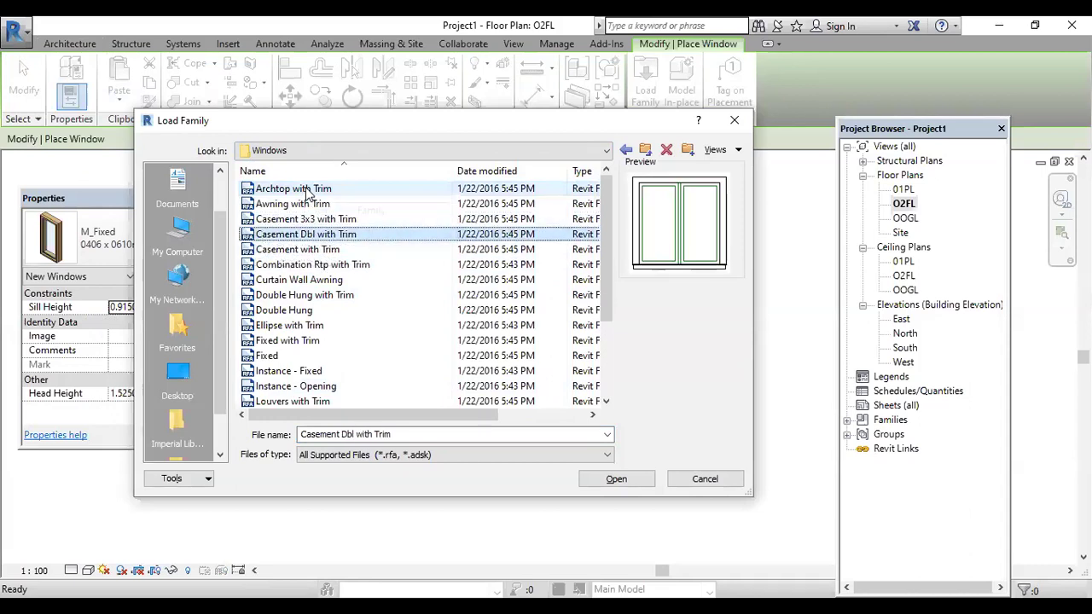
click(636, 479)
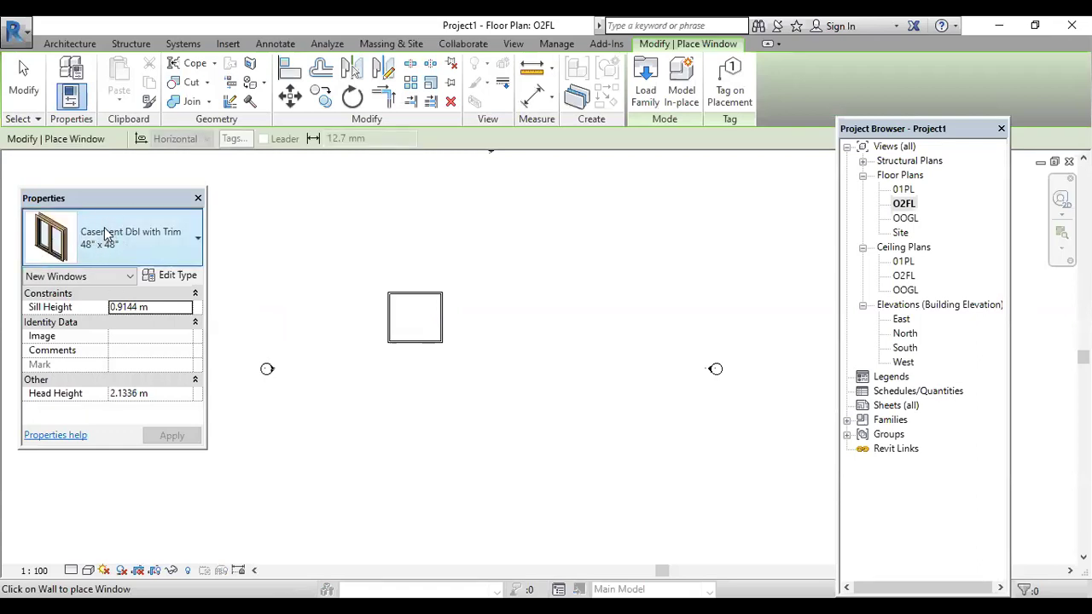
Step: Duplicate the 48" x 48" Casement Dbl with Trim type under the name W=1.2X1.2
click(186, 281)
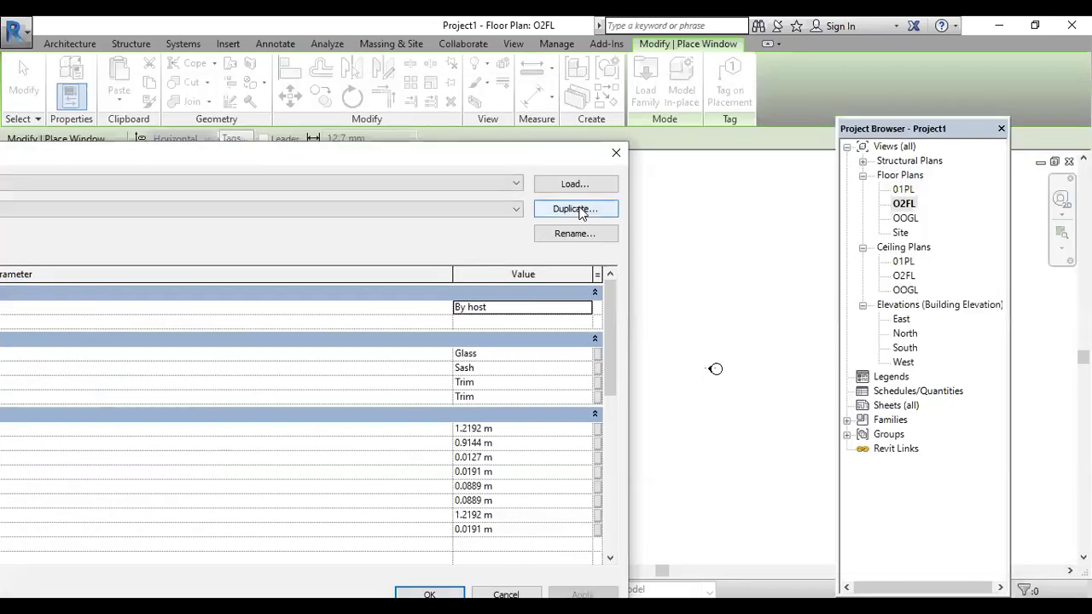
click(575, 208)
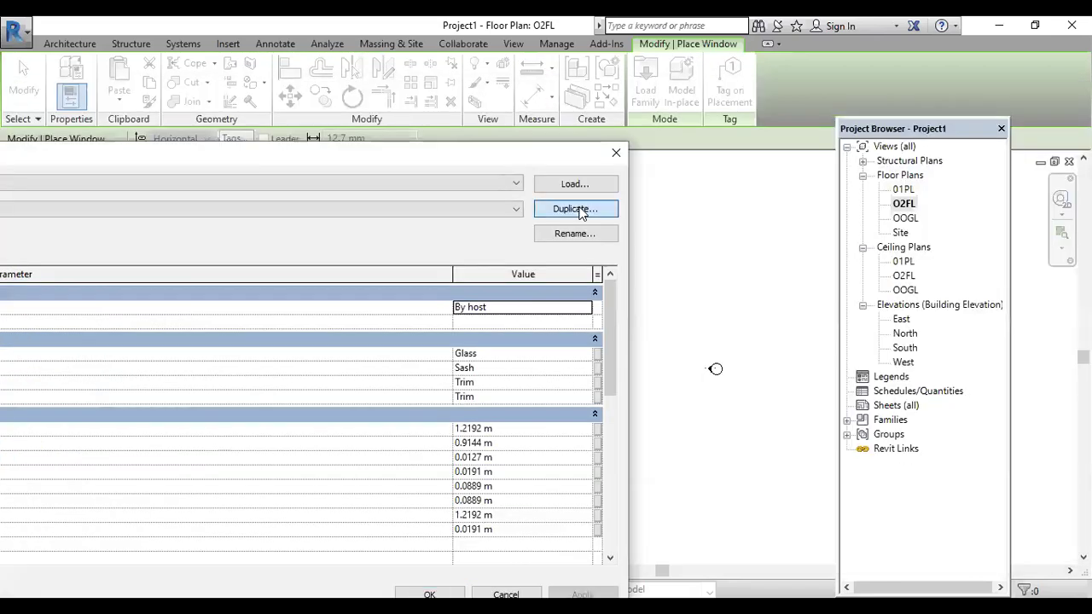
text(W)
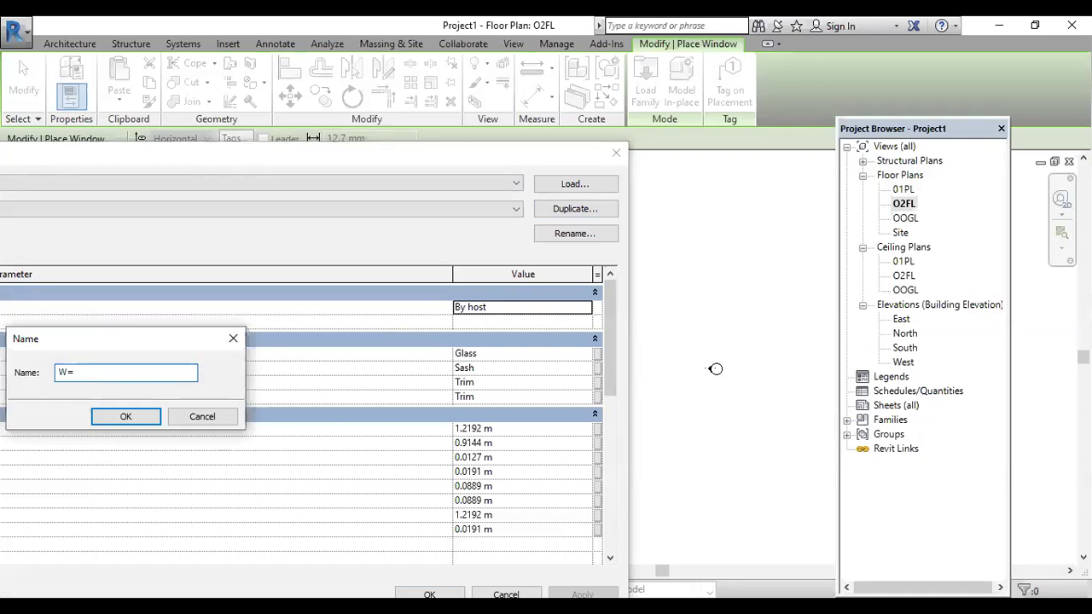
text(=1.2X1.)
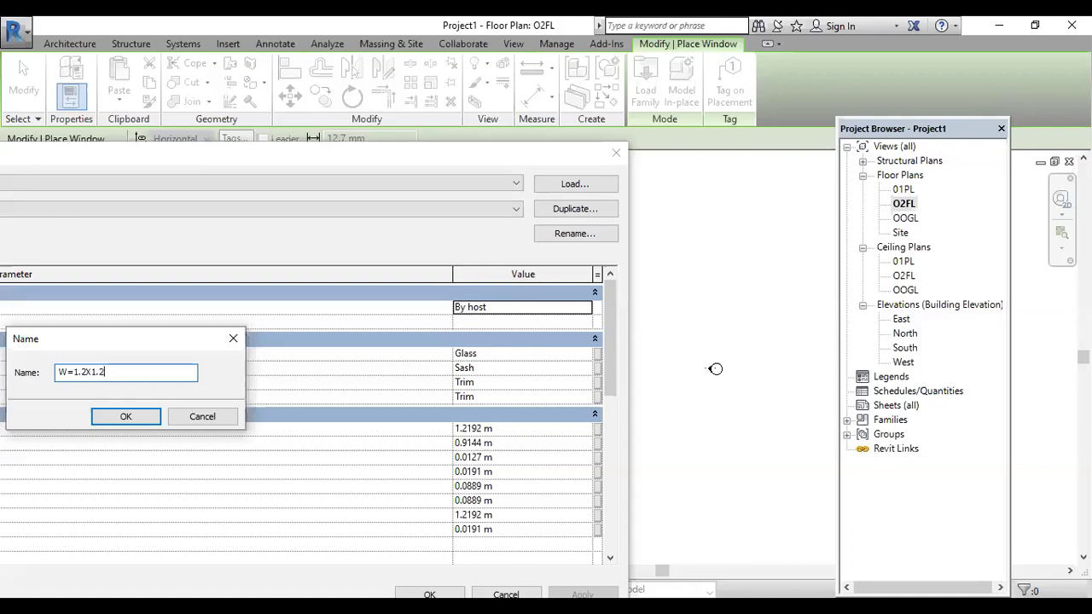
text(2)
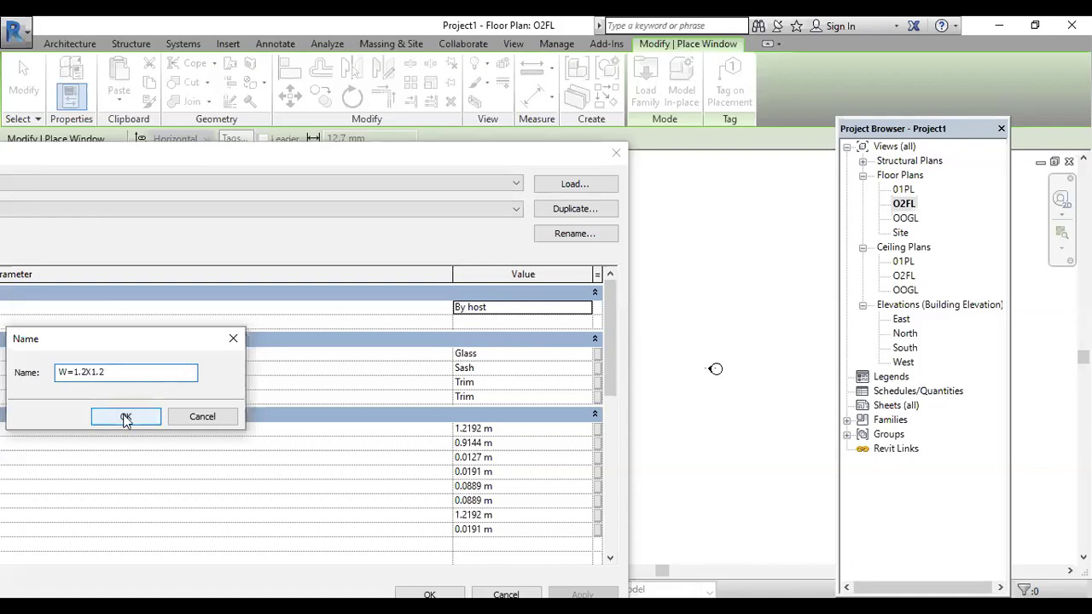
click(126, 418)
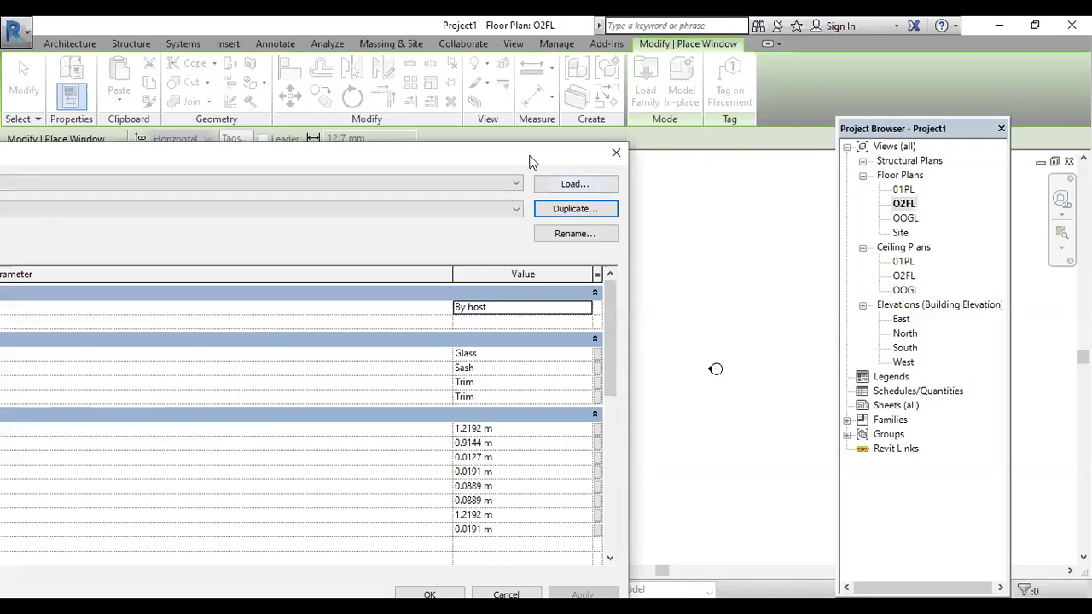
Step: Set the new casement window type's height to 1 m and width to 1.2 m, and accept the type properties
drag(532, 152, 684, 62)
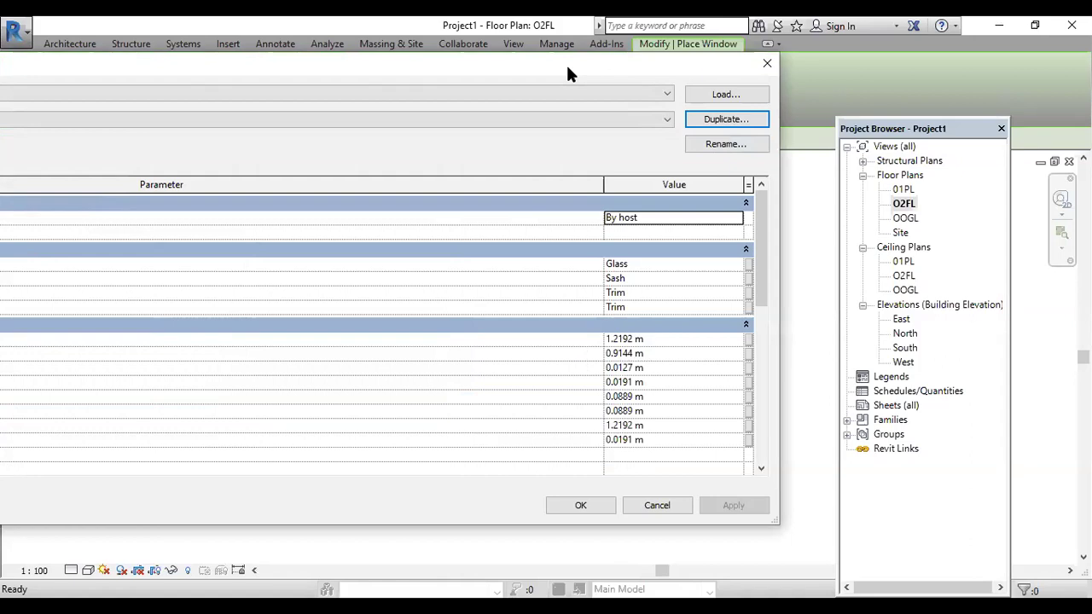
drag(567, 68, 464, 44)
click(553, 316)
key(BackSpace)
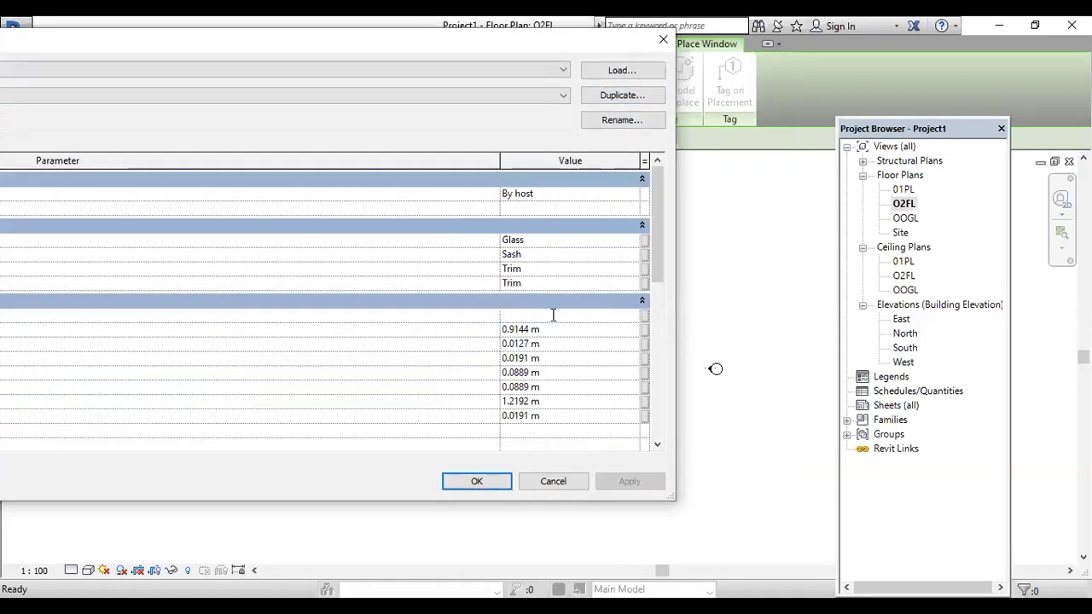
text(1.2)
click(556, 401)
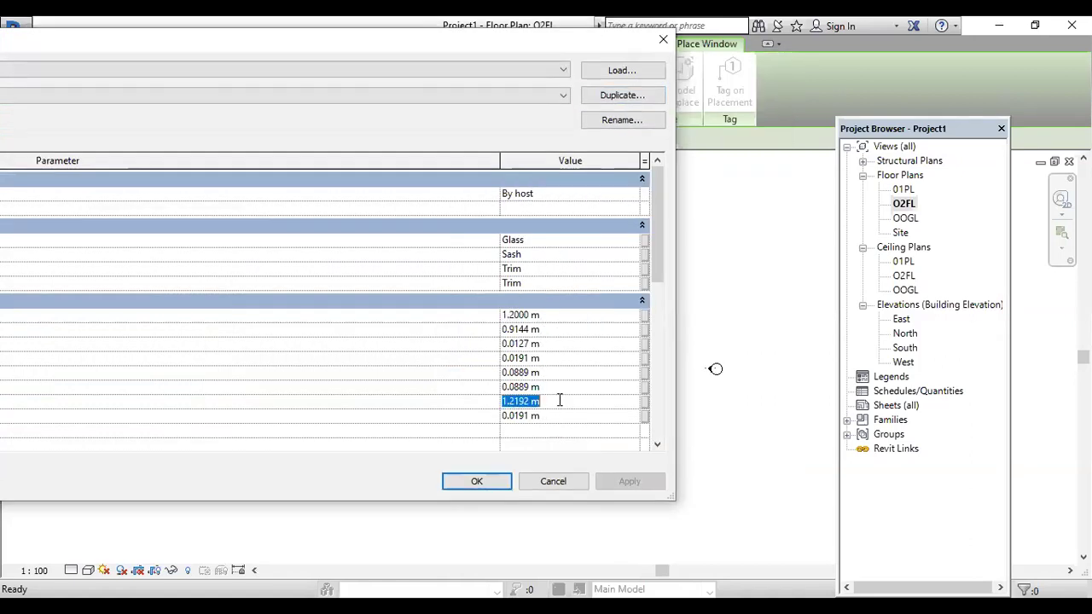
click(560, 315)
text(1)
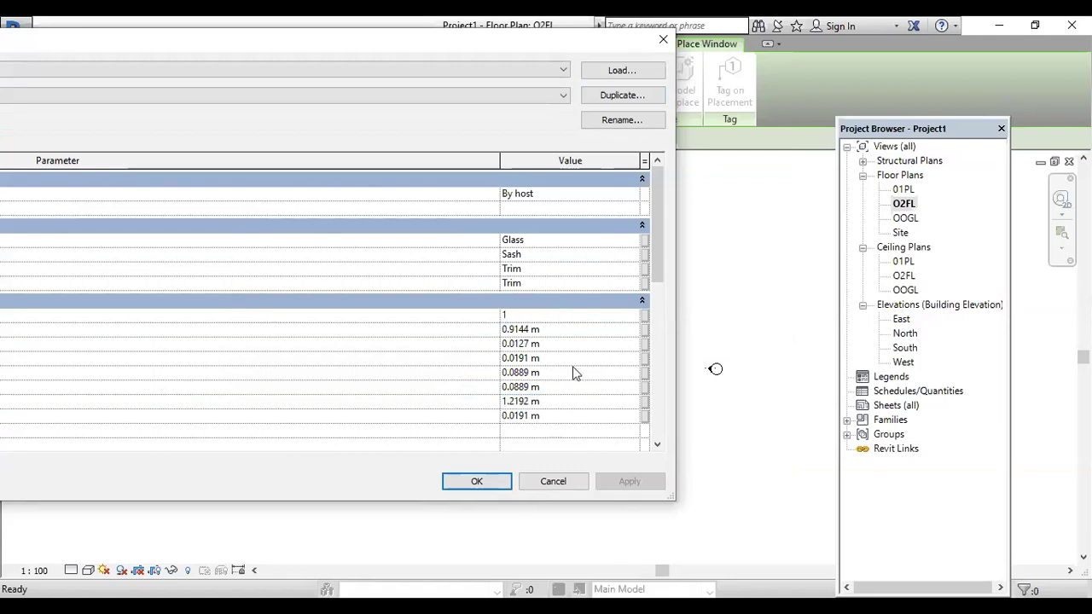
click(563, 401)
text(1.2)
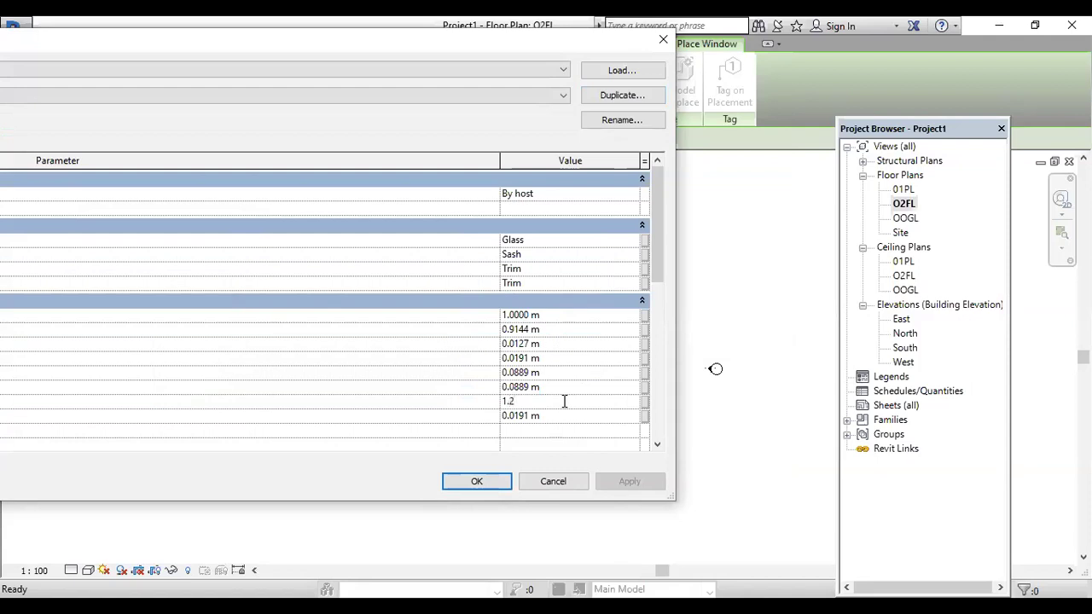
click(483, 487)
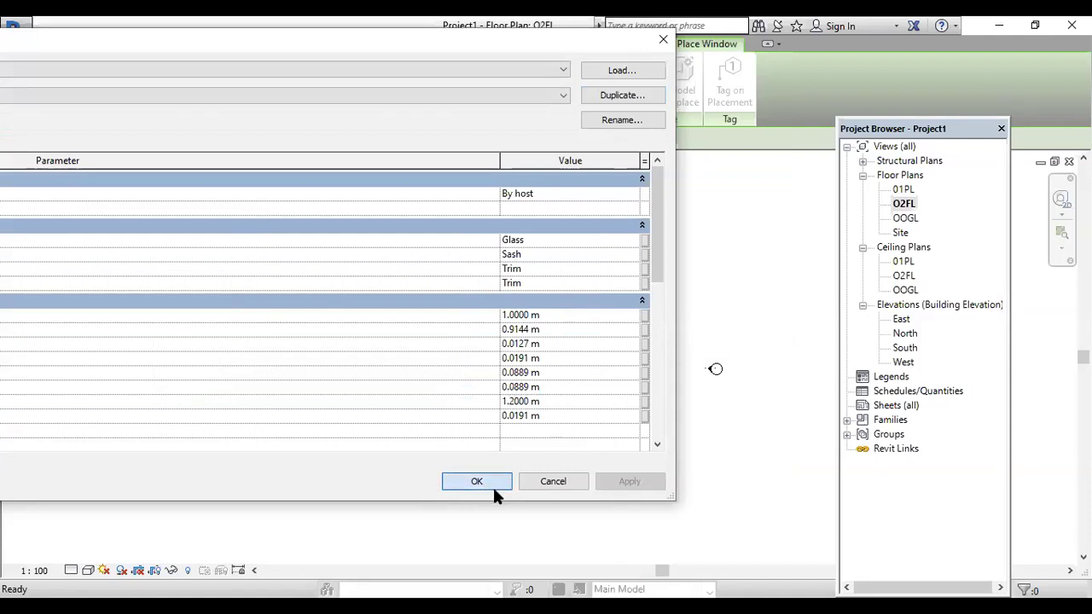
click(492, 485)
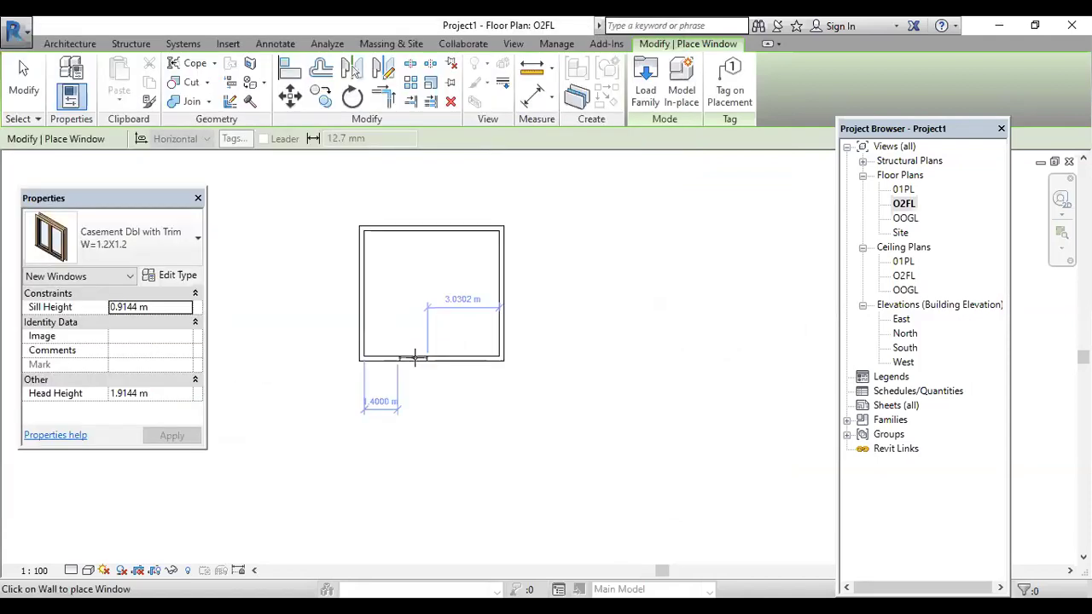
Step: Place one W=1.2X1.2 casement window midway along the lower wall and another midway along the right-hand wall
scroll(421, 375, down, 2)
scroll(435, 352, up, 2)
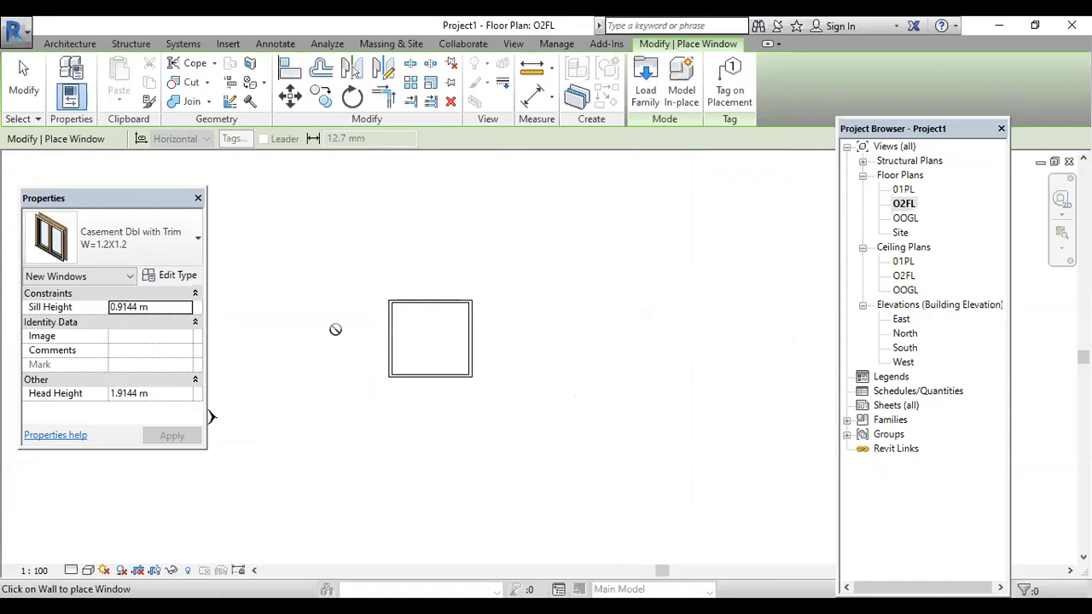
scroll(422, 384, up, 3)
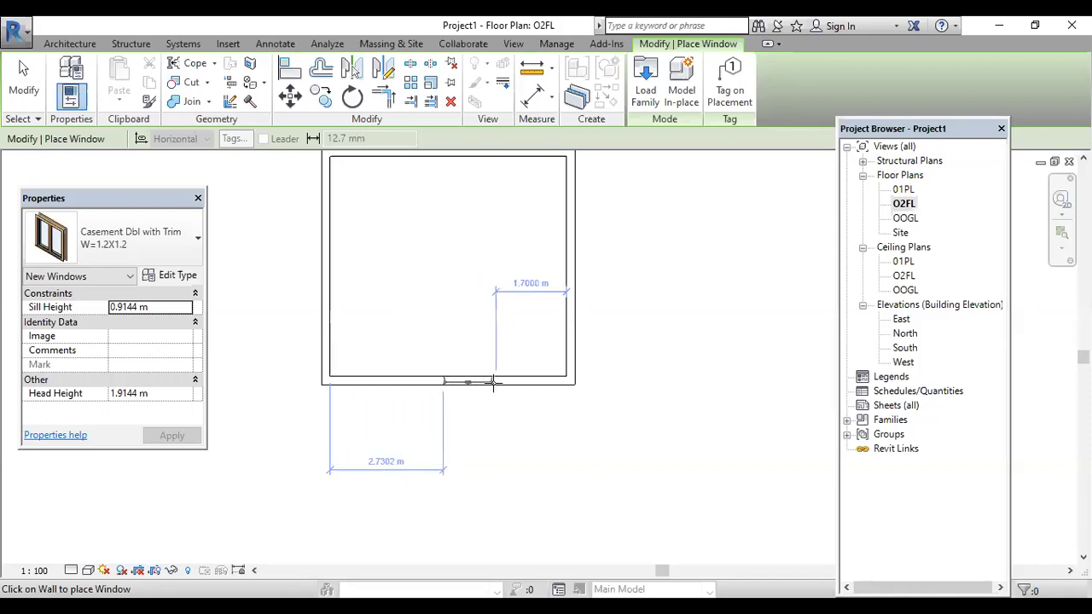
click(453, 385)
scroll(453, 393, down, 1)
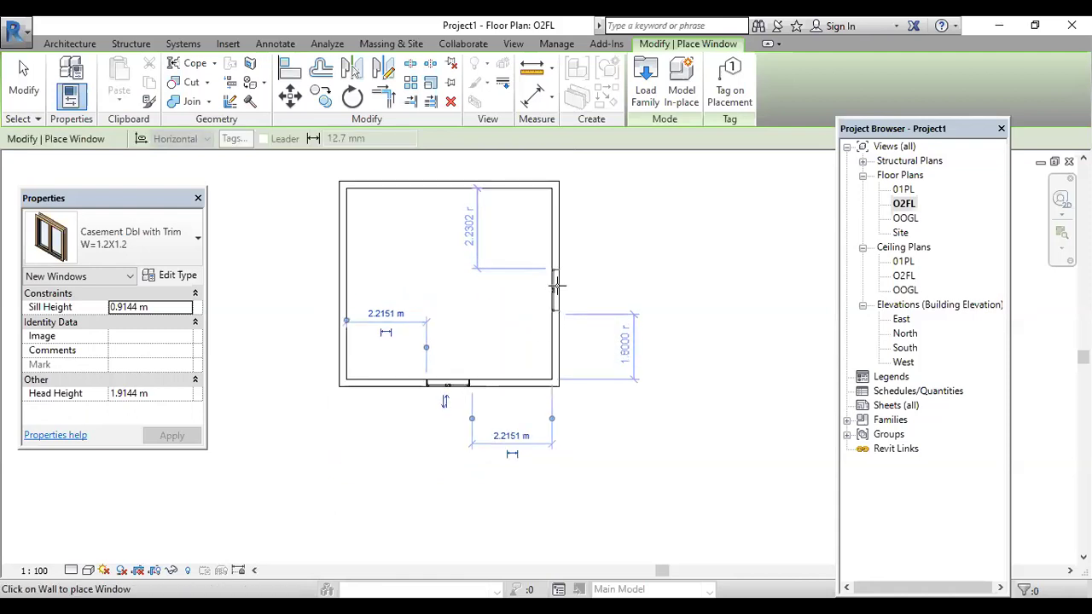
click(557, 284)
Step: Place a third casement window in the left-hand wall, about 1.6 m below the upper wall, and end window placement
scroll(440, 393, up, 1)
scroll(453, 383, up, 5)
scroll(484, 394, down, 4)
middle_drag(390, 230, 398, 292)
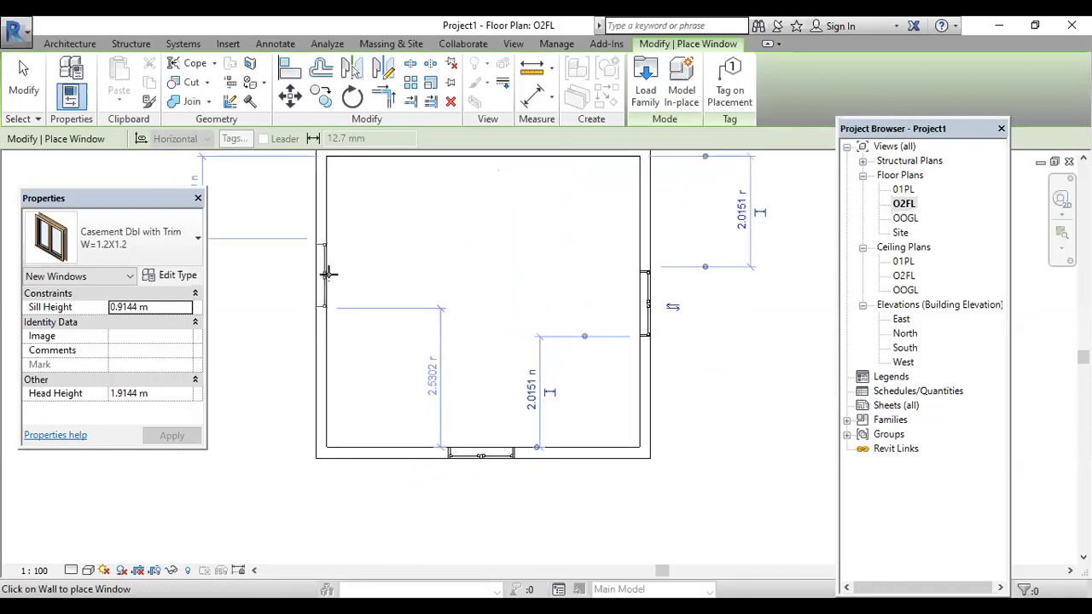
scroll(328, 274, up, 2)
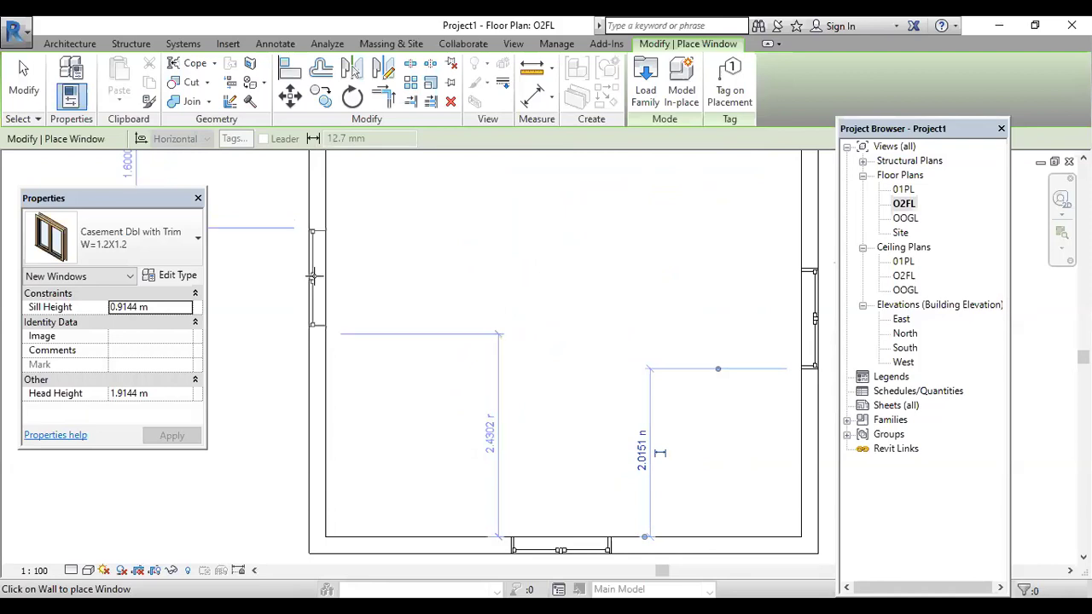
scroll(390, 362, down, 4)
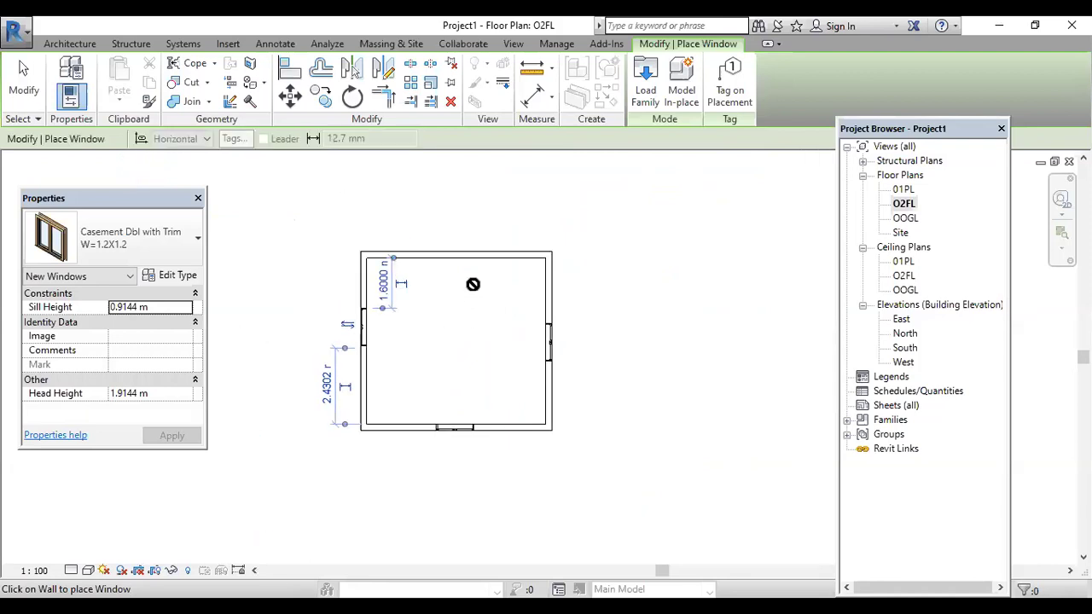
right_click(473, 284)
click(463, 288)
right_click(460, 286)
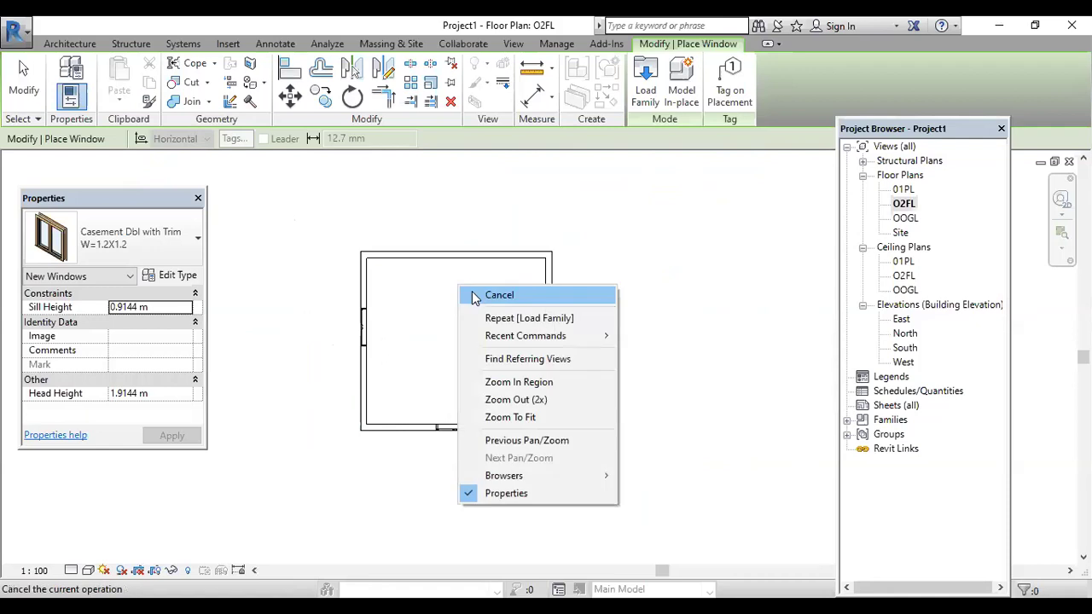
click(500, 296)
Step: Set the distance between the left-hand wall's window and the upper wall to 3 m
scroll(366, 325, up, 3)
click(360, 325)
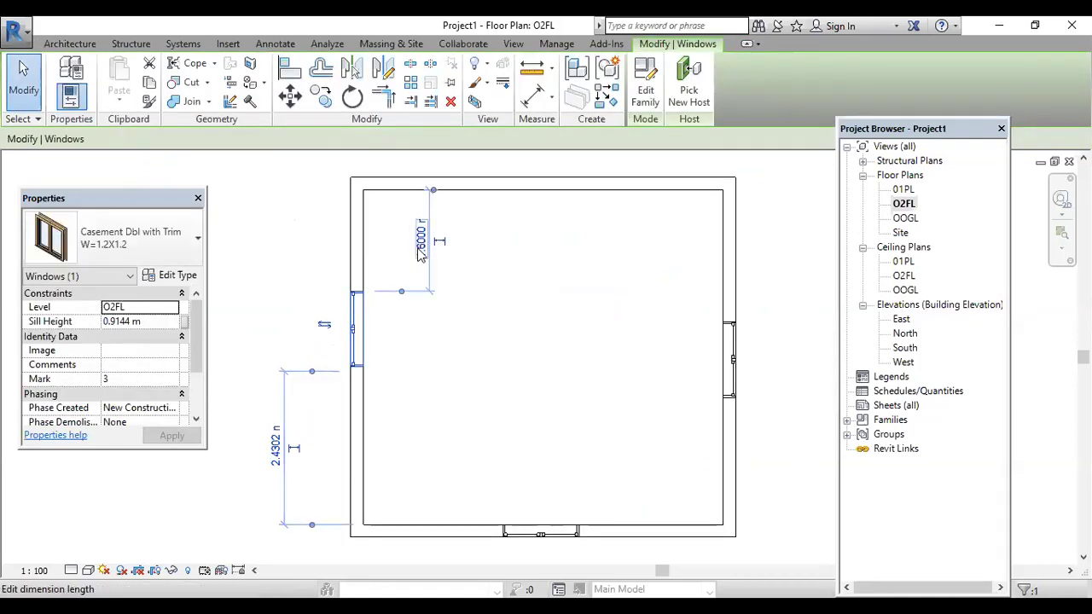
click(419, 244)
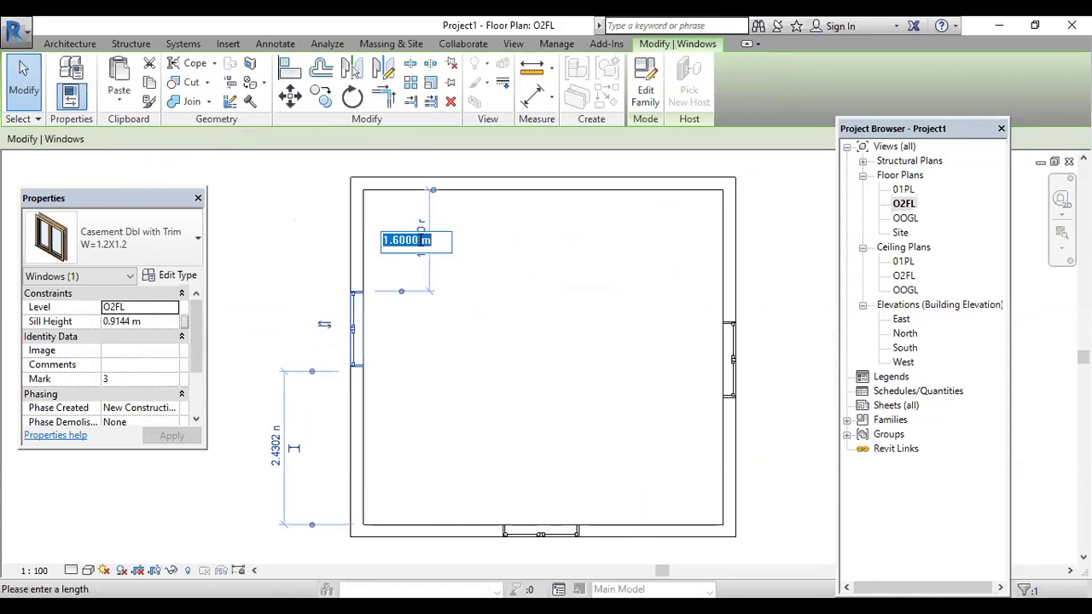
text(3)
key(Return)
click(499, 417)
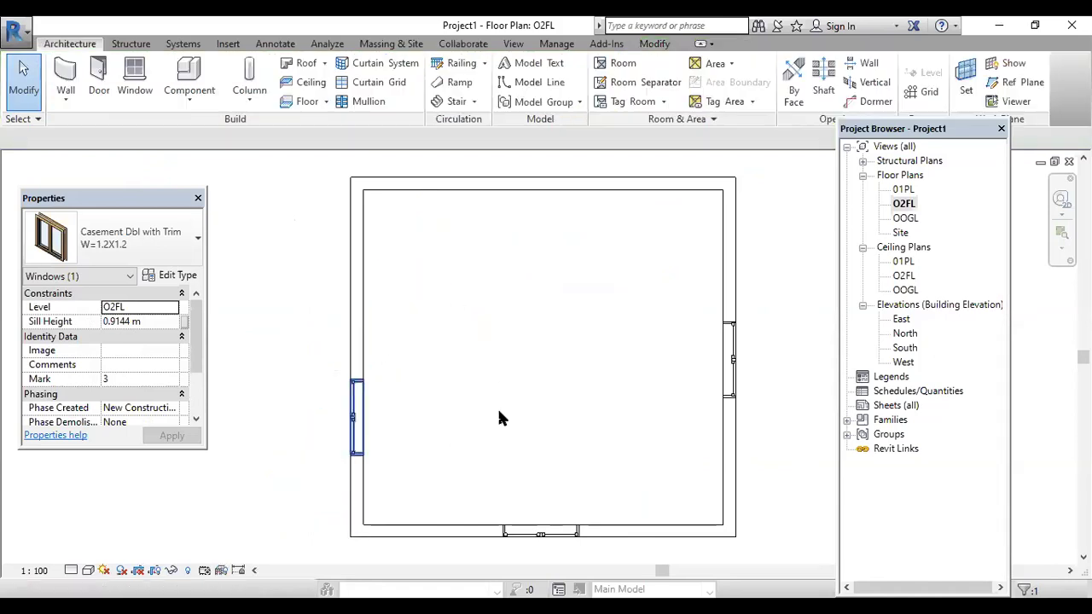
Step: Open the default 3D view and display the model in a shaded visual style
click(517, 46)
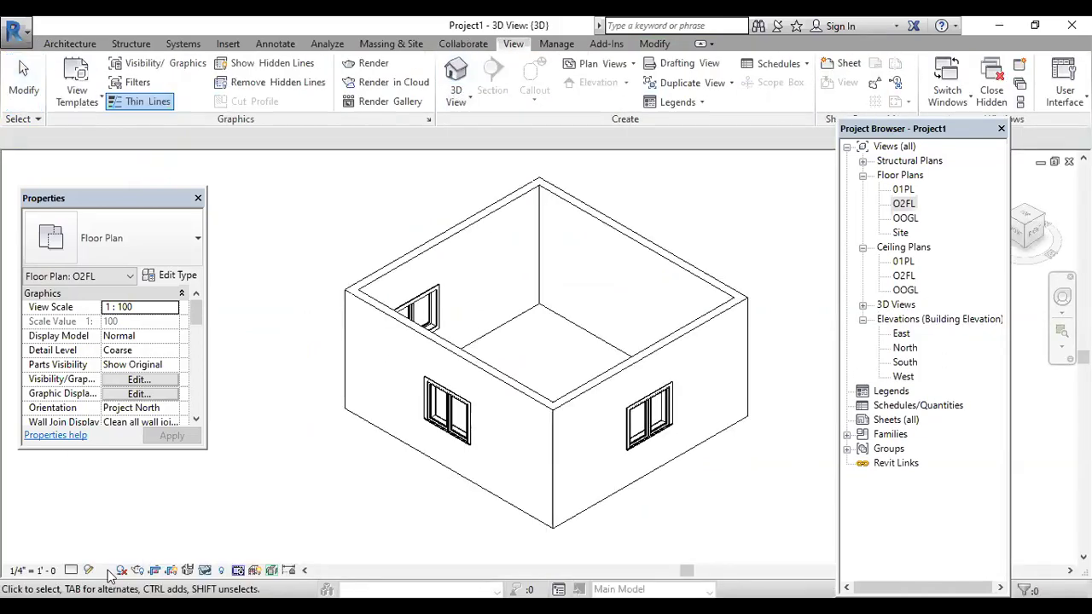
click(88, 570)
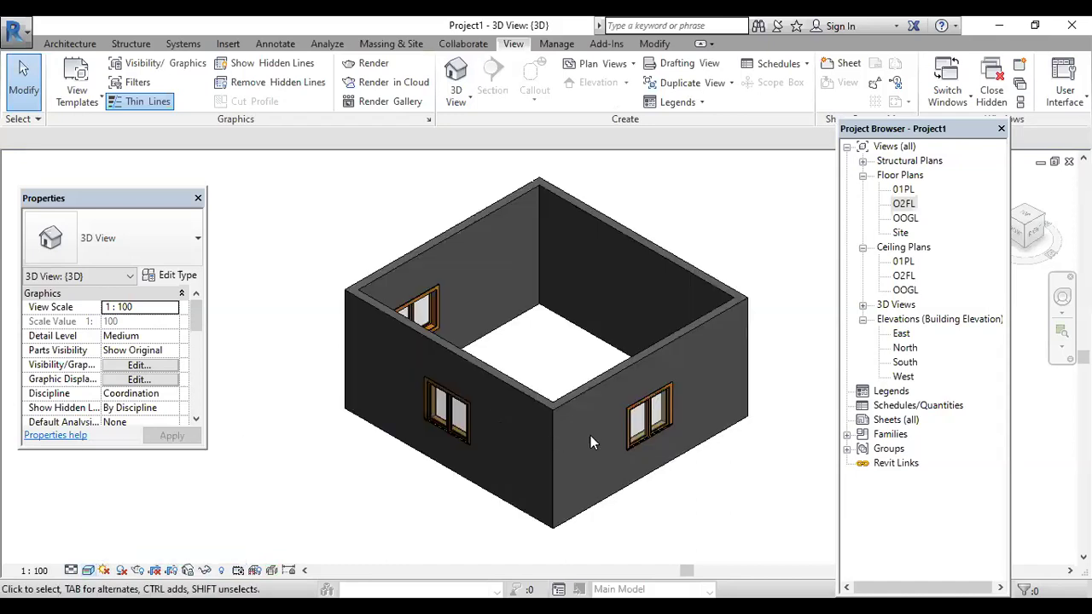
Step: Examine the three windows and the walls from several sides in the 3D view
shift+middle_drag(639, 457, 641, 419)
scroll(641, 422, up, 3)
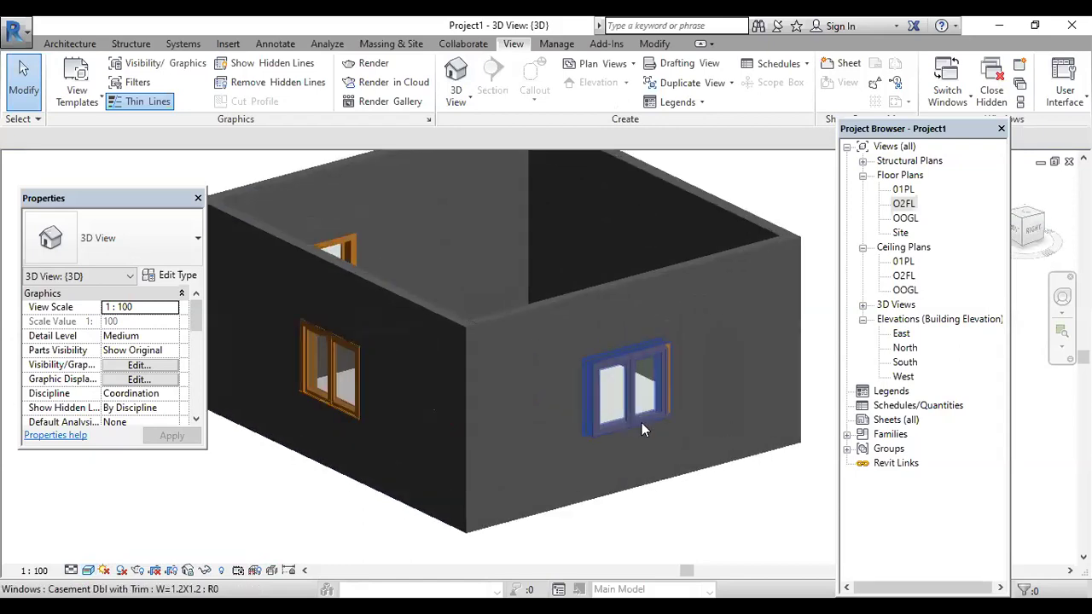
scroll(641, 422, up, 2)
scroll(626, 402, down, 1)
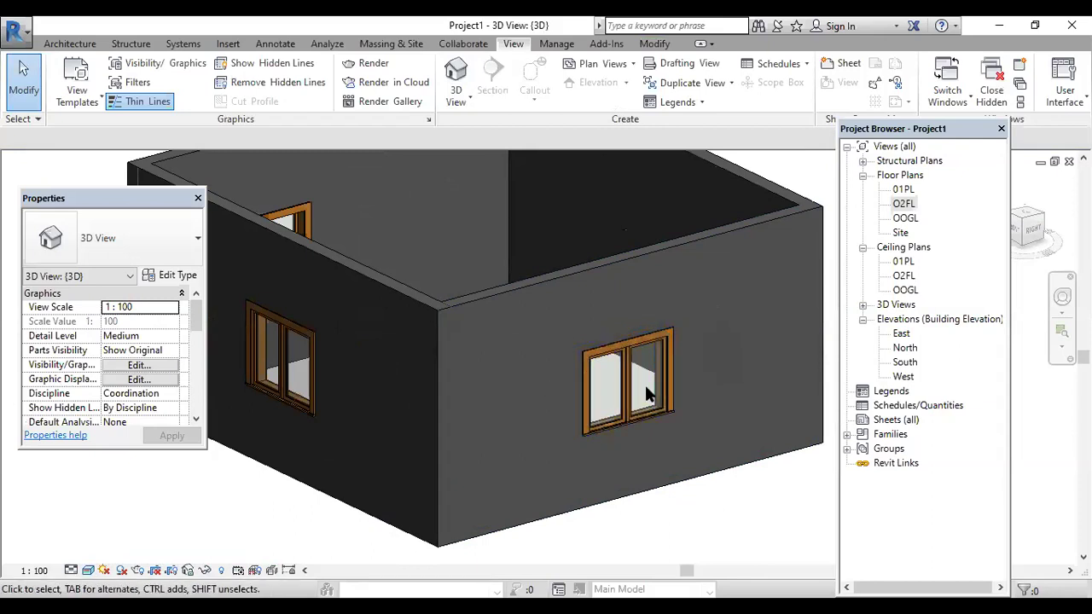
scroll(569, 384, down, 2)
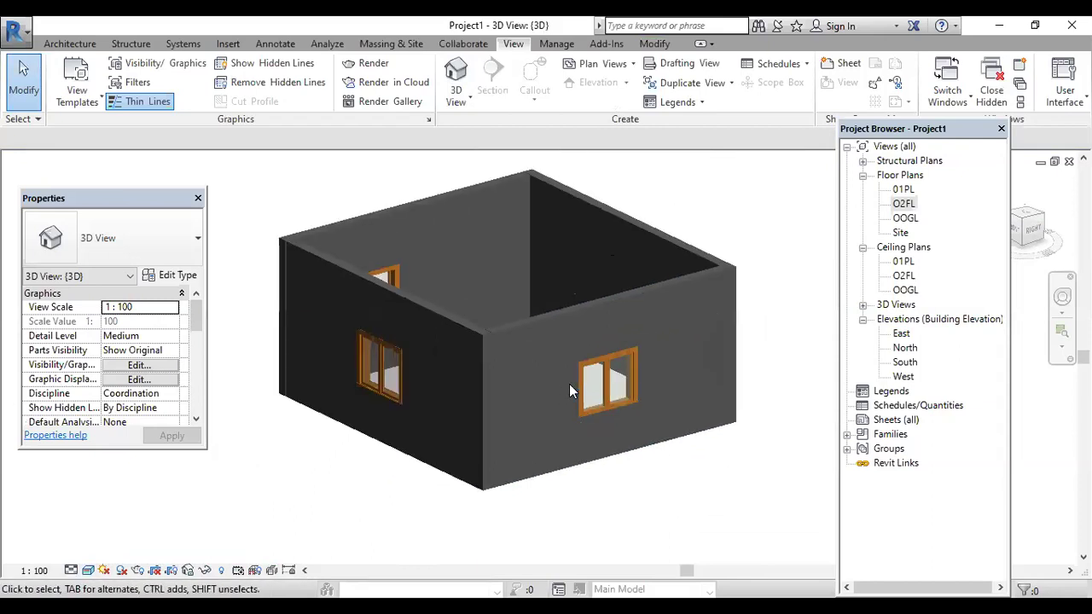
shift+middle_drag(678, 373, 597, 390)
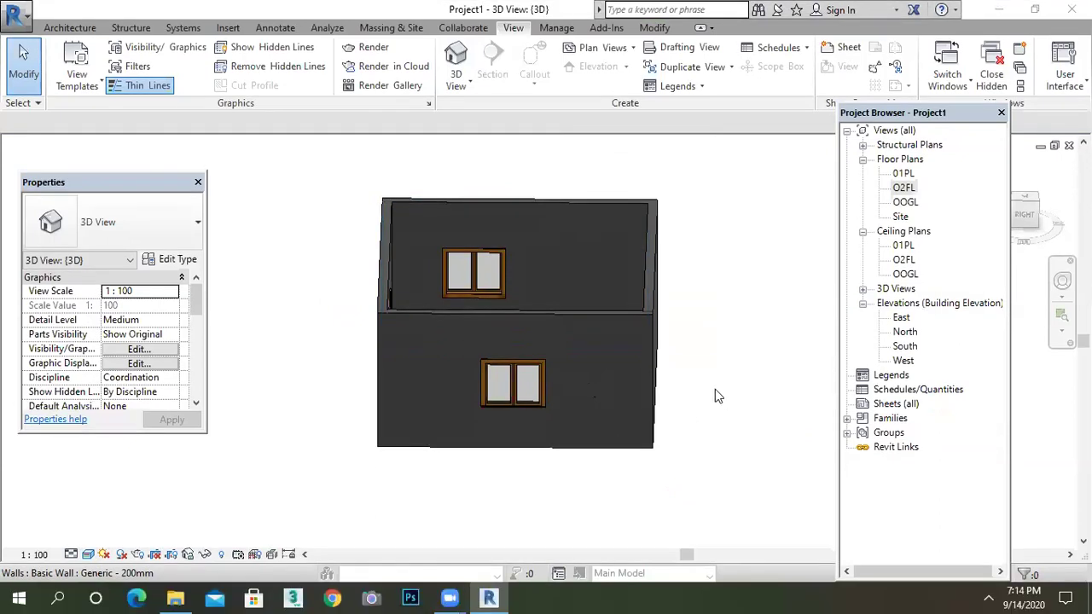
shift+middle_drag(688, 386, 591, 462)
shift+middle_drag(668, 383, 596, 345)
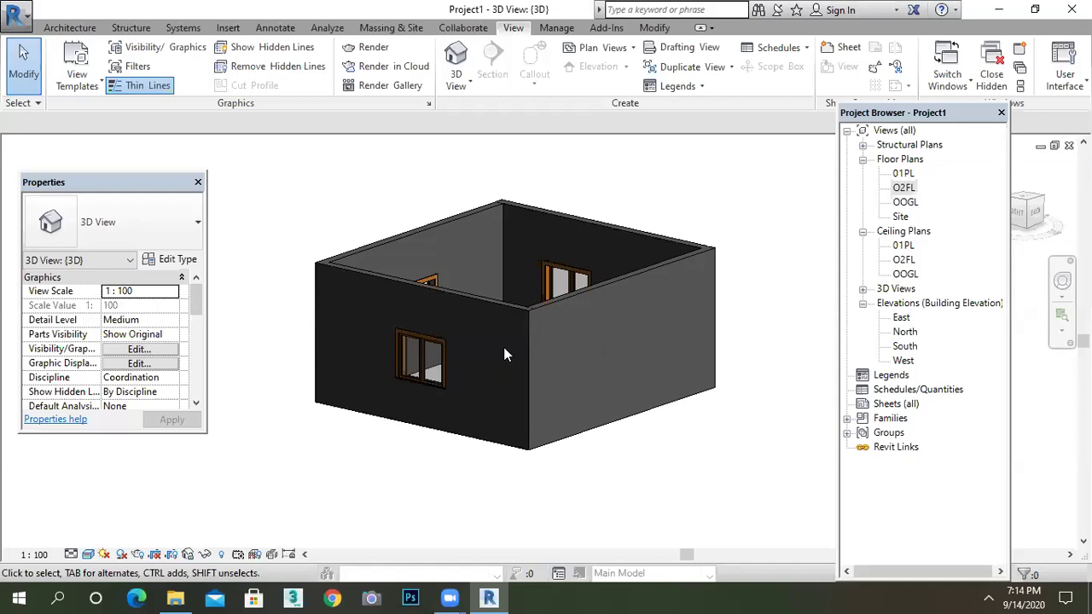
scroll(519, 376, down, 1)
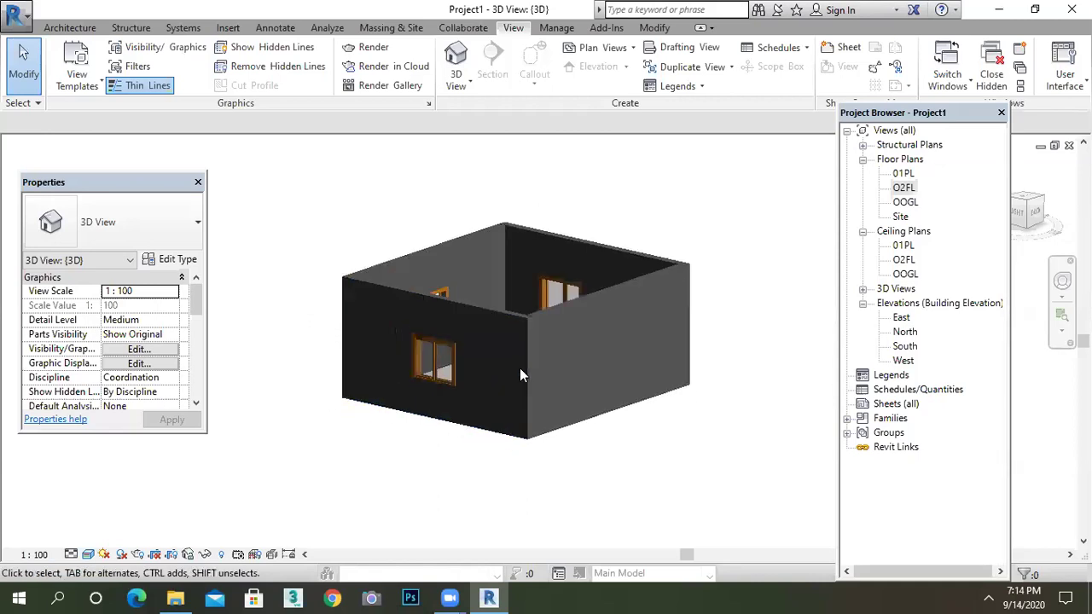
shift+middle_drag(582, 329, 542, 312)
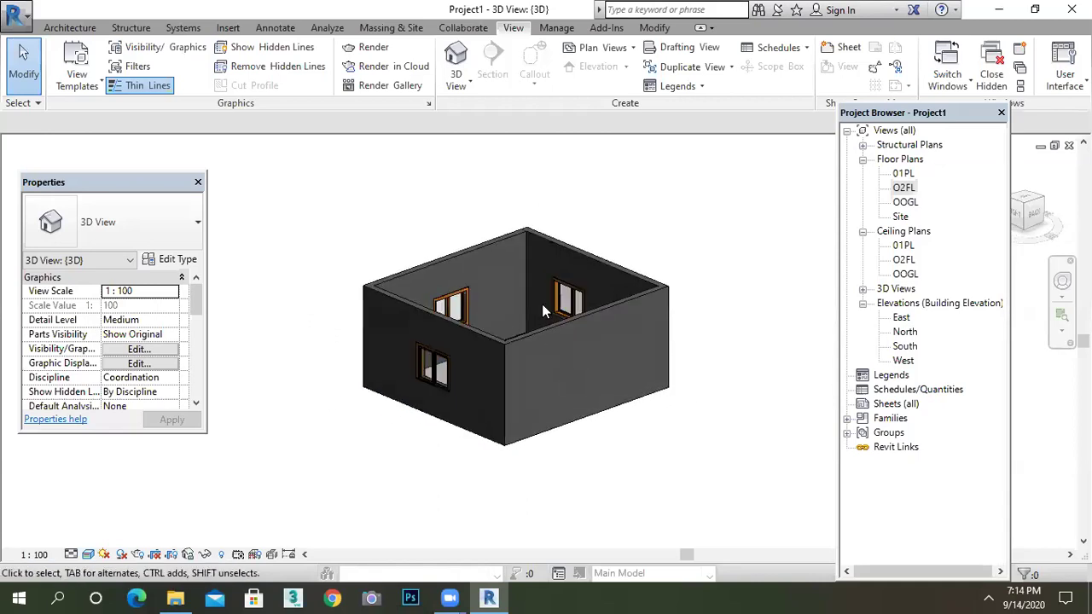
scroll(544, 311, up, 1)
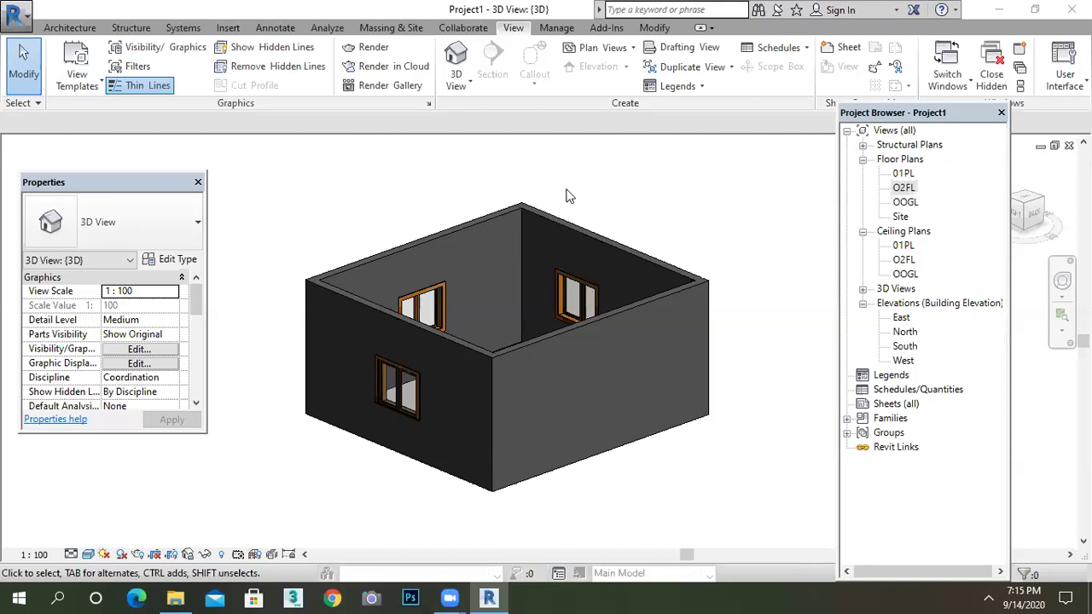
Step: Return to the O2FL floor plan and select the upper wall to check its distance from the opposite wall
click(68, 28)
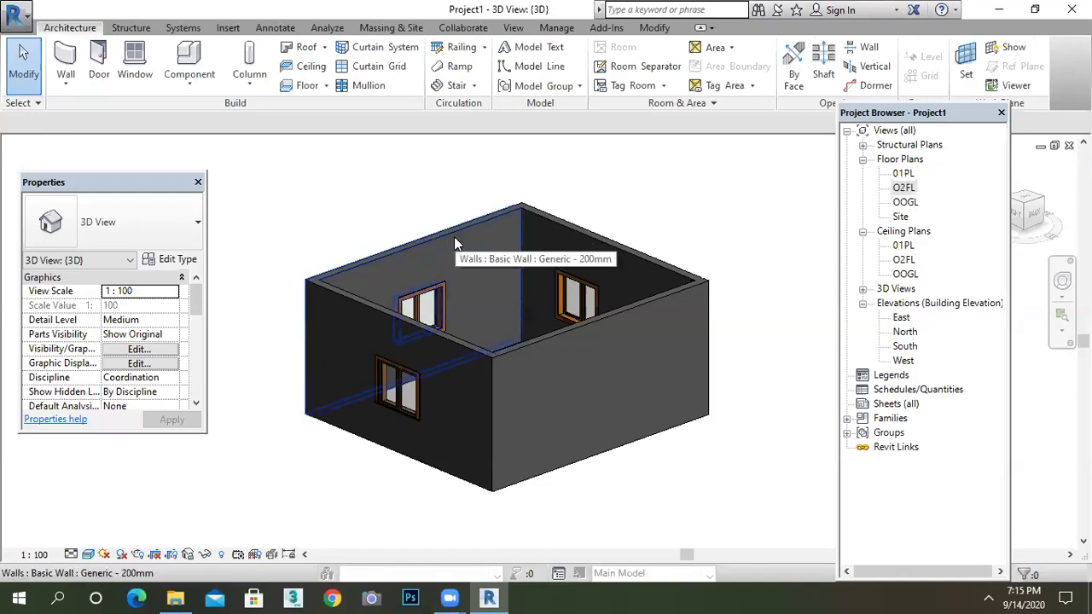
double_click(904, 187)
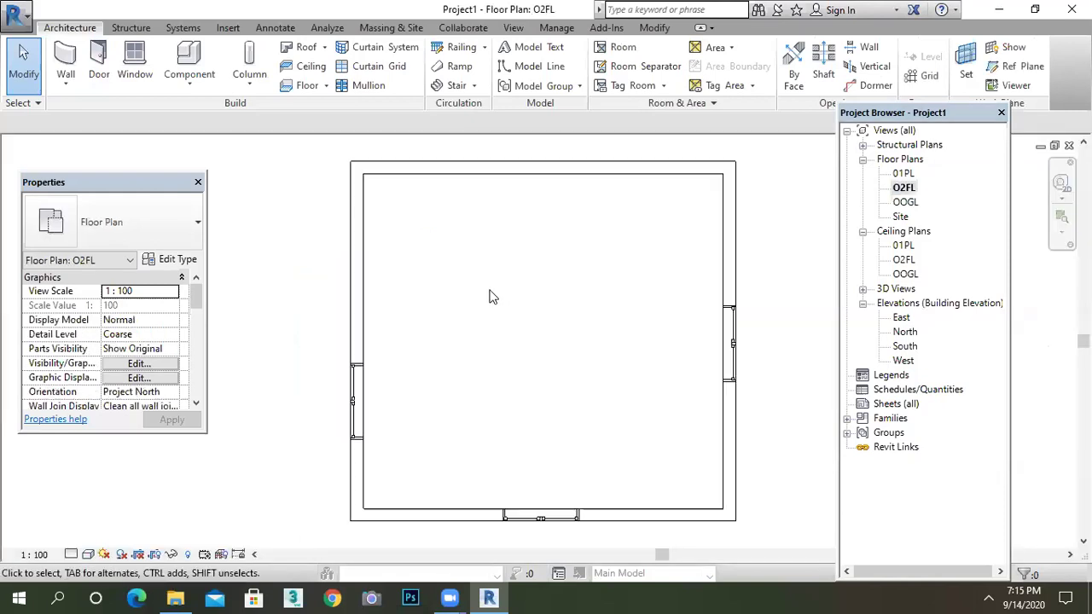
scroll(490, 296, down, 4)
click(527, 248)
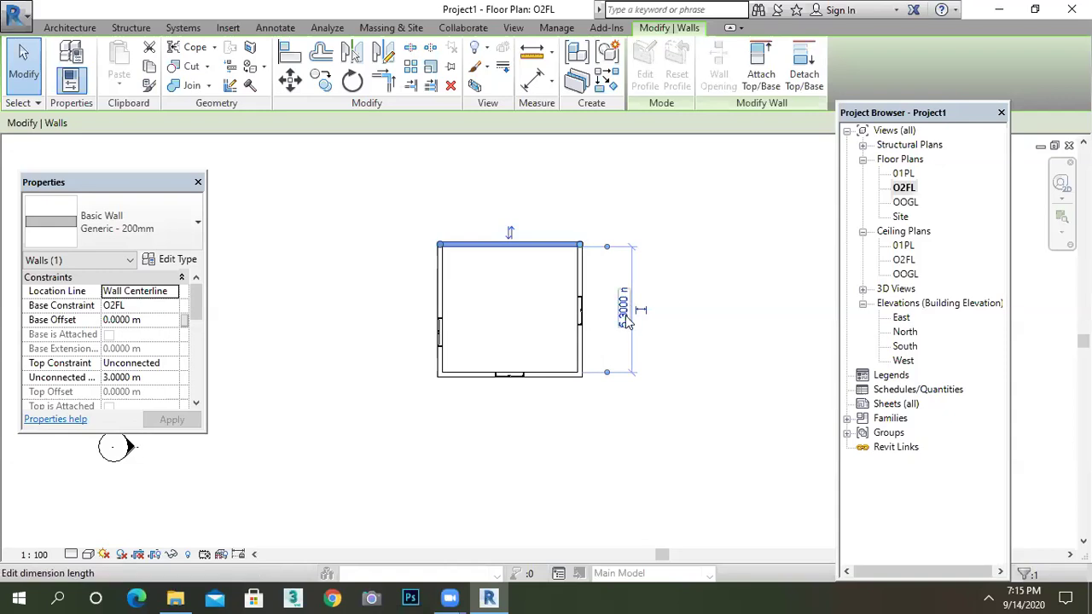
click(627, 213)
middle_drag(559, 254, 468, 264)
scroll(468, 264, up, 3)
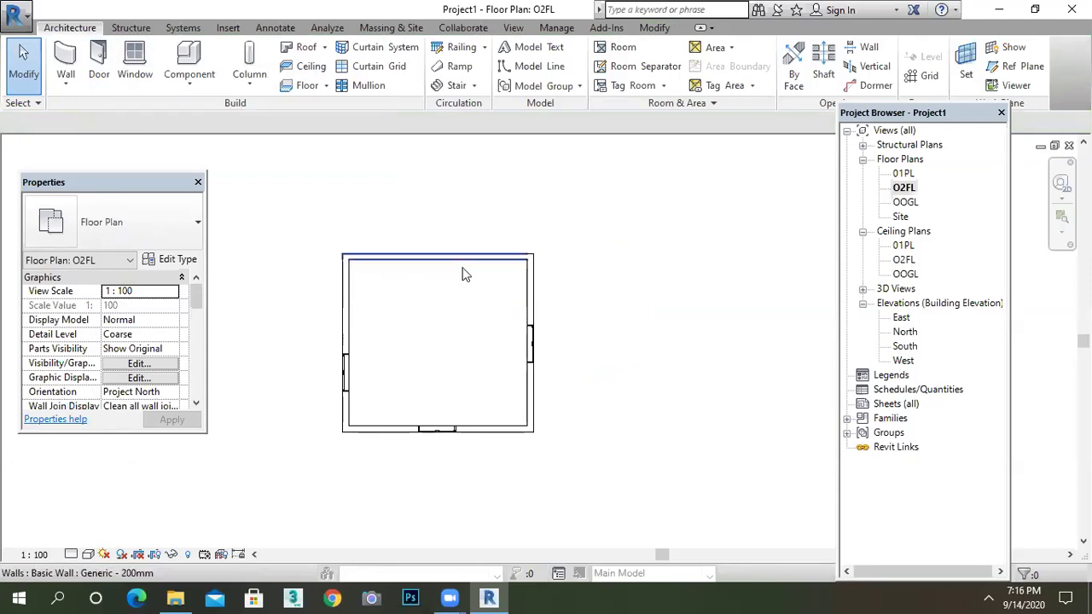
scroll(515, 274, down, 4)
scroll(517, 284, down, 1)
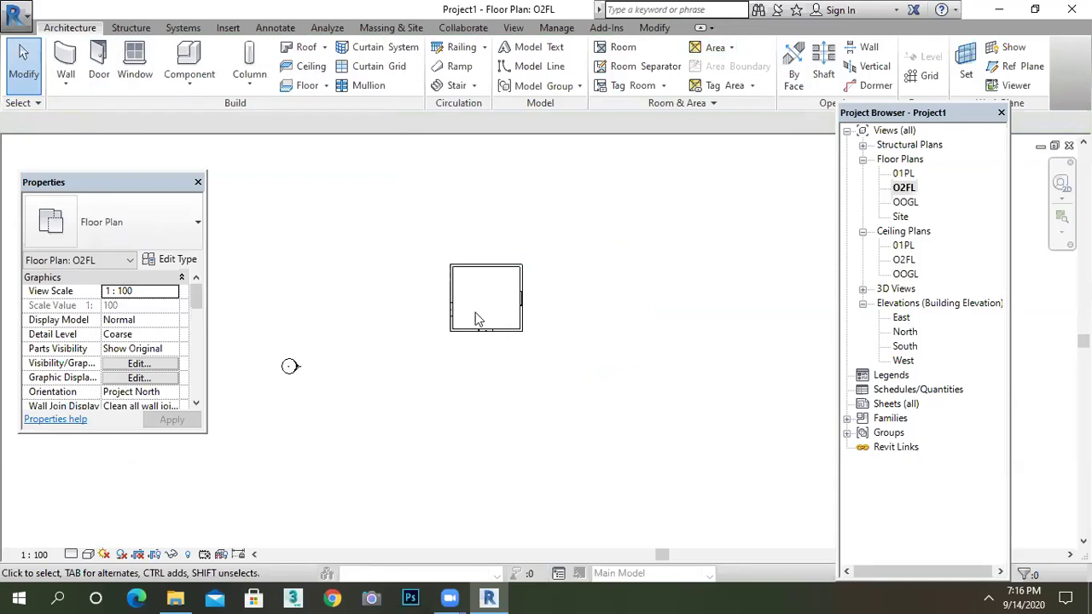
scroll(417, 381, down, 2)
middle_drag(450, 344, 419, 316)
scroll(419, 319, down, 1)
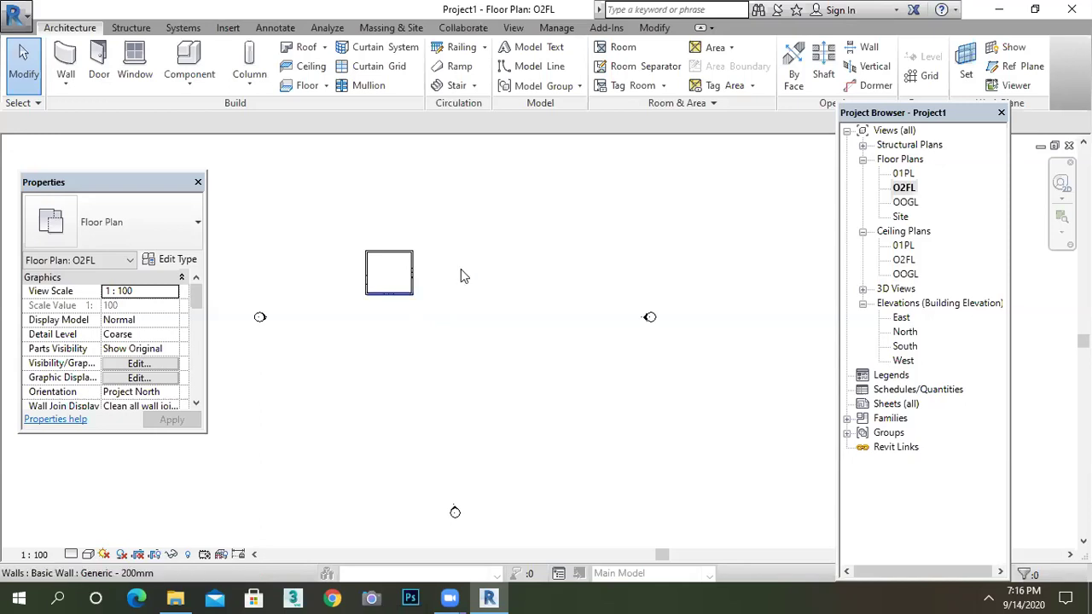
scroll(380, 275, up, 2)
scroll(393, 282, down, 1)
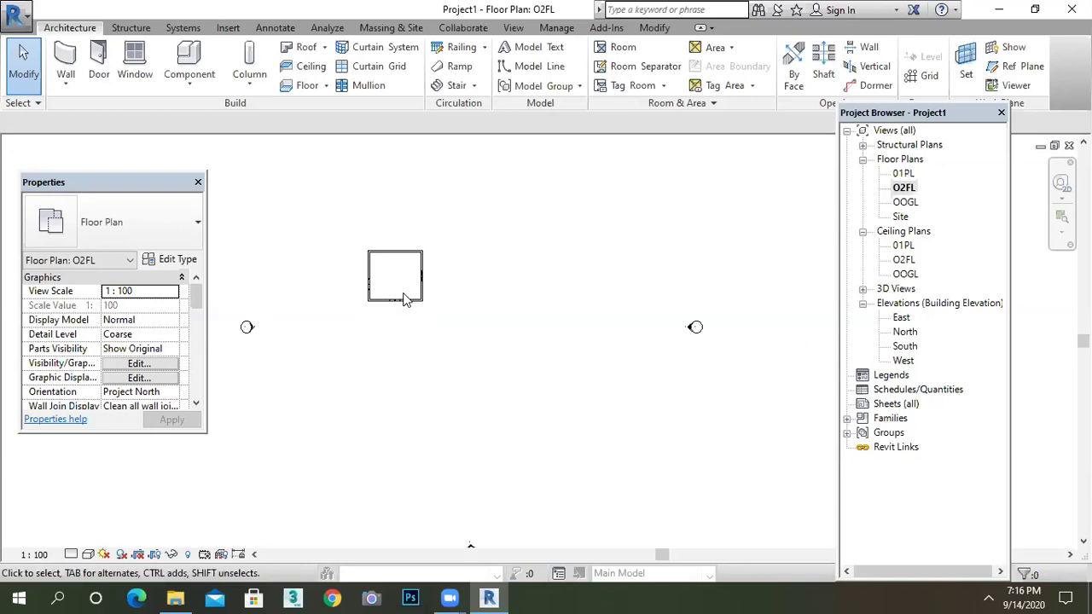
scroll(384, 296, up, 1)
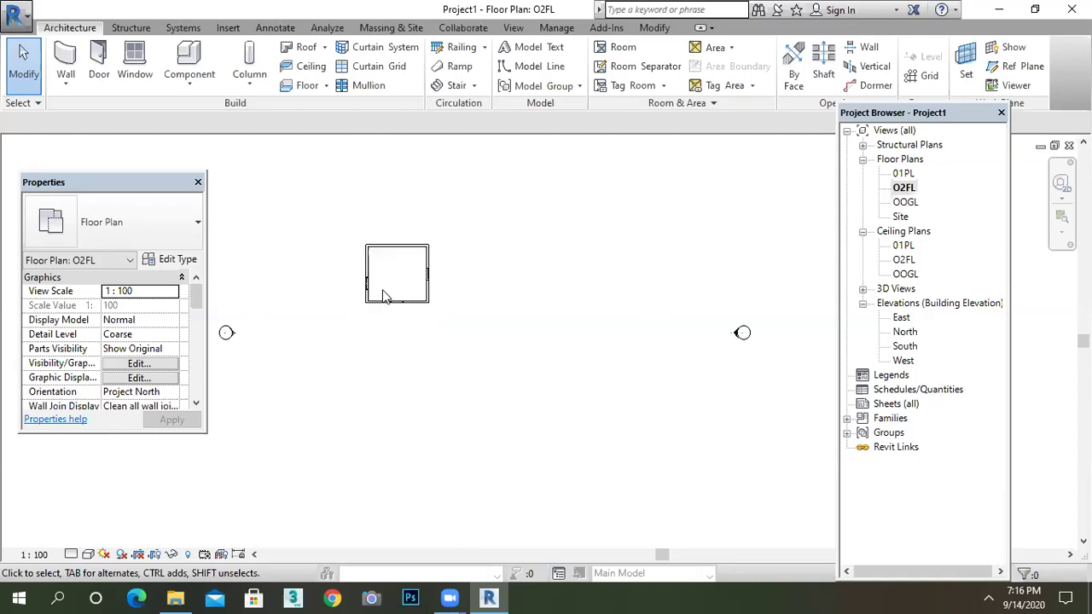
scroll(384, 297, up, 1)
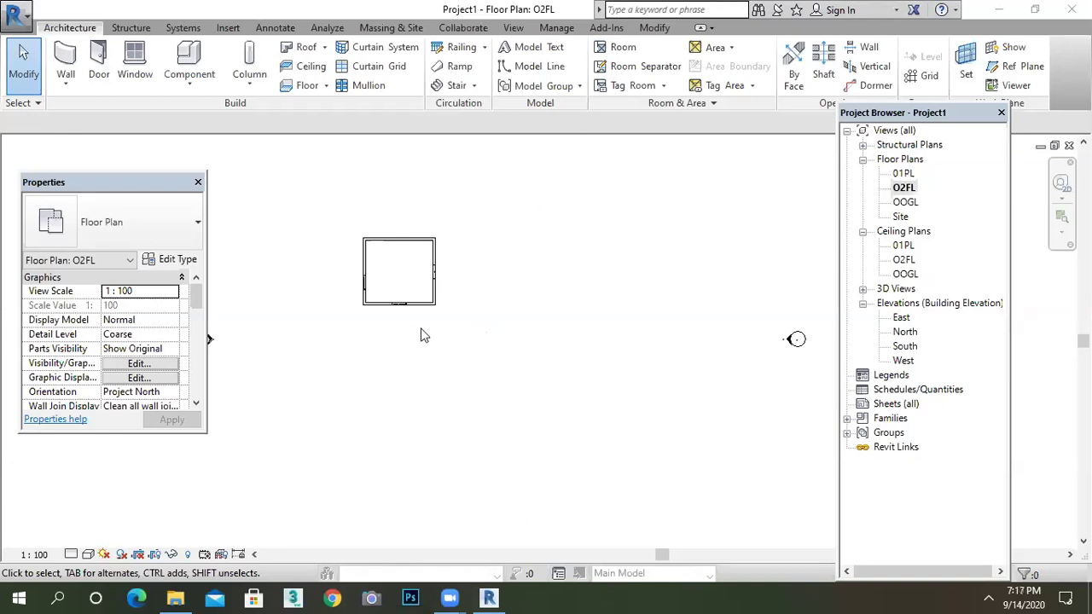
scroll(428, 345, down, 2)
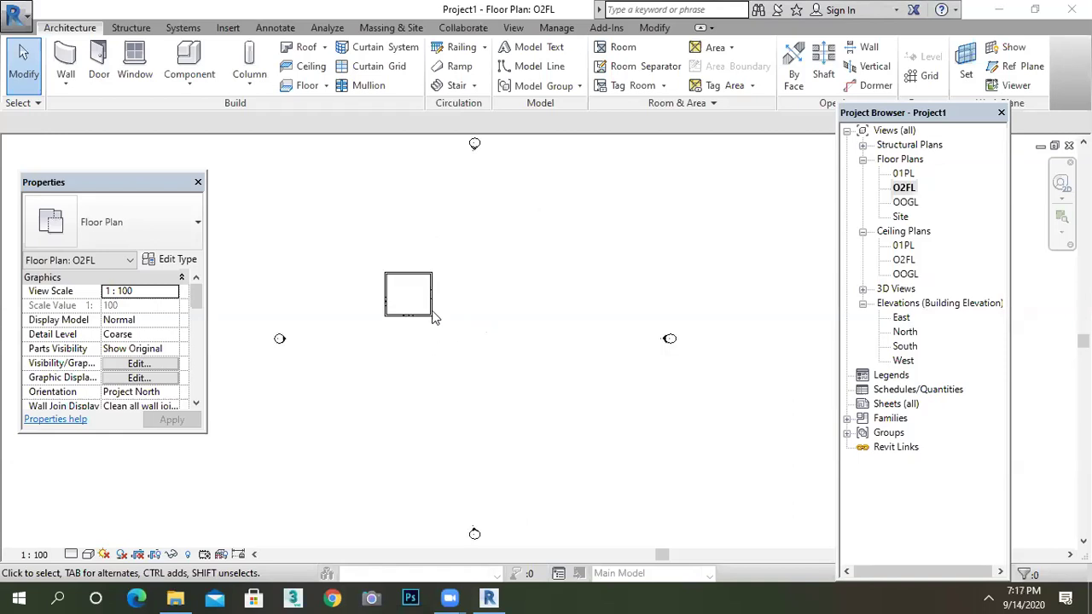
scroll(434, 317, up, 2)
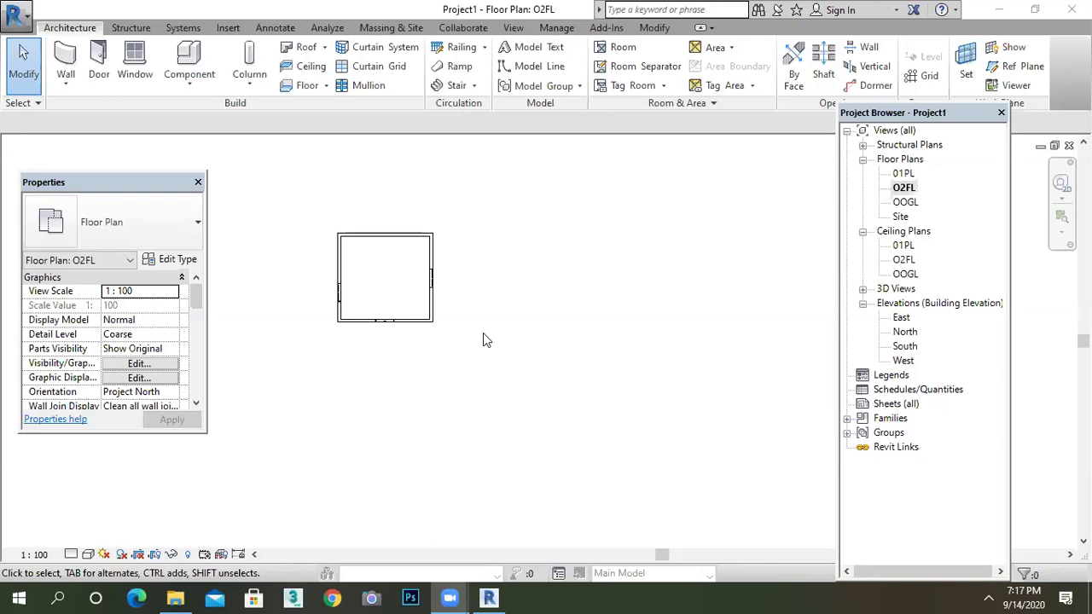
scroll(444, 298, down, 2)
scroll(442, 303, up, 3)
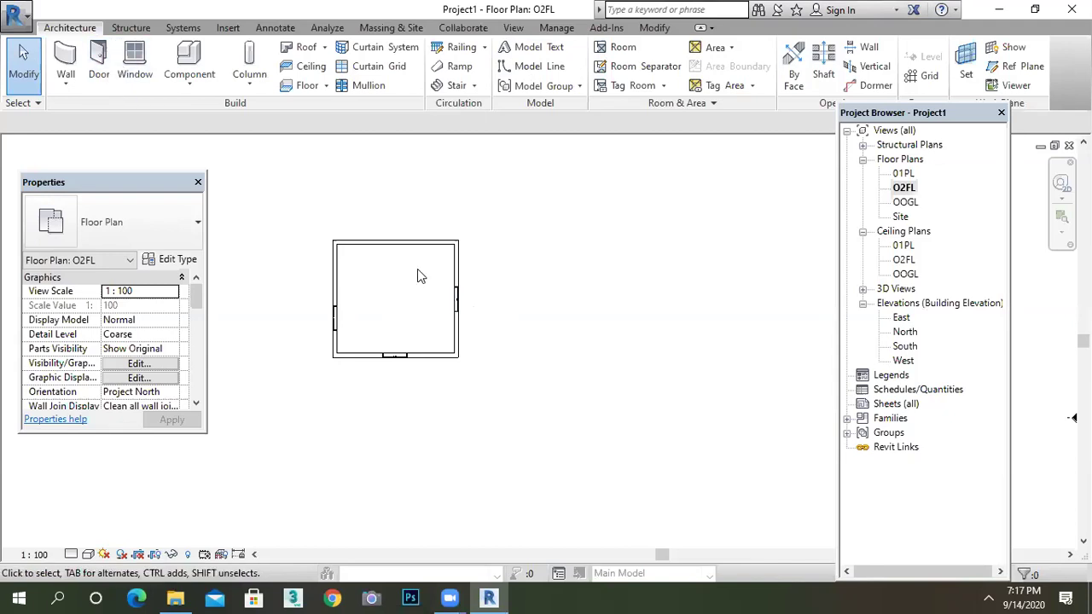
click(98, 76)
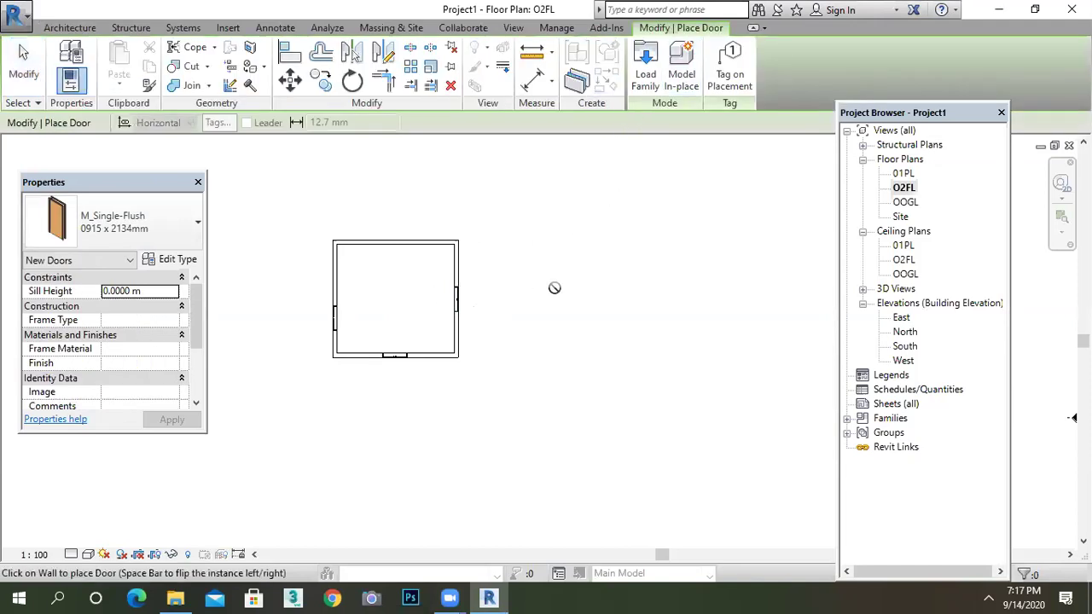
key(Escape)
key(Escape)
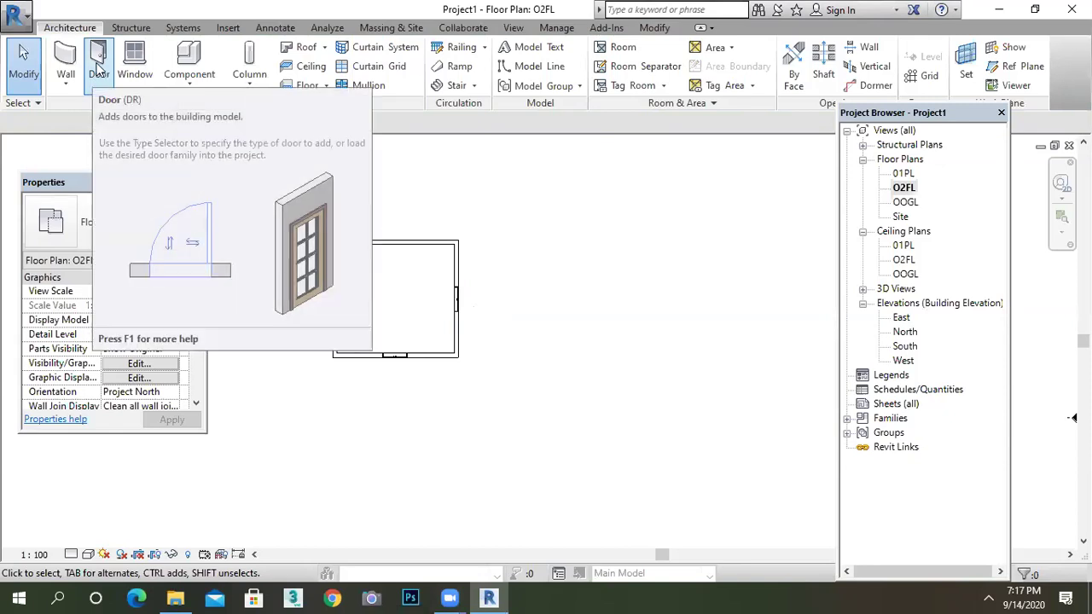
click(98, 73)
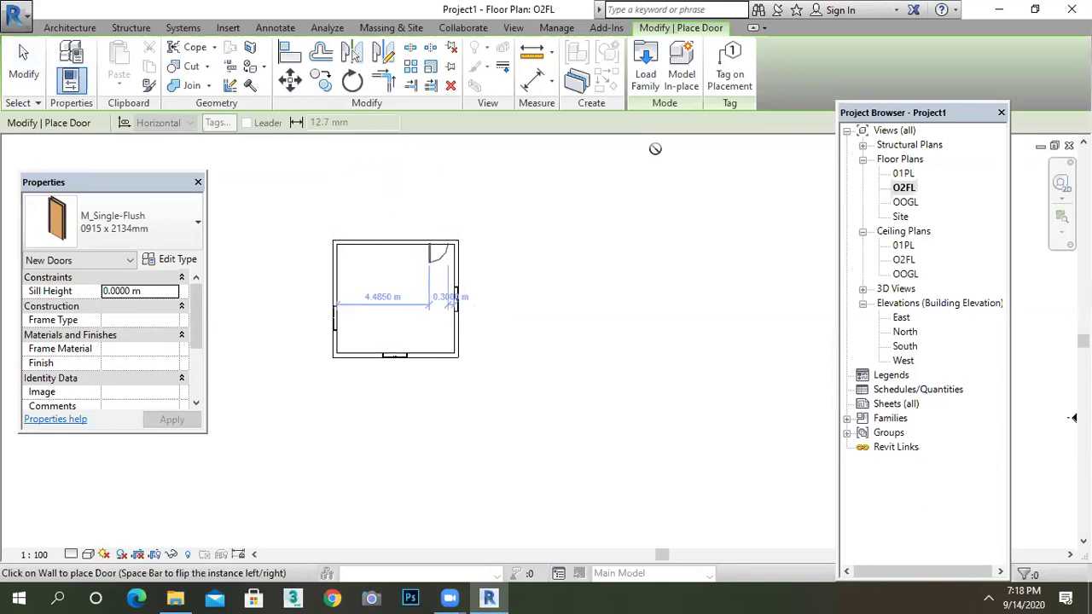
click(646, 68)
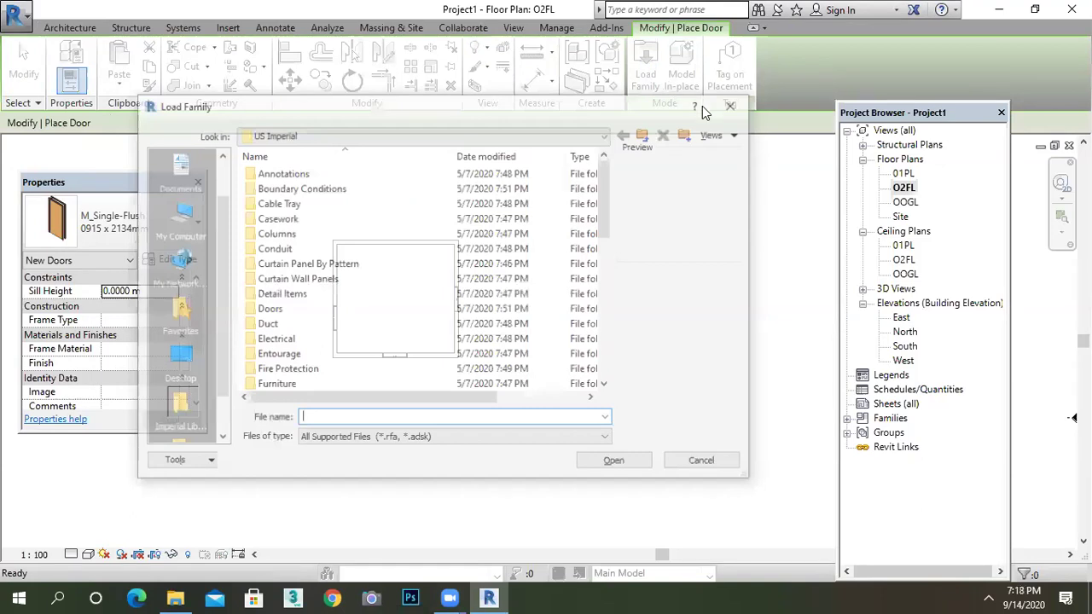
key(Escape)
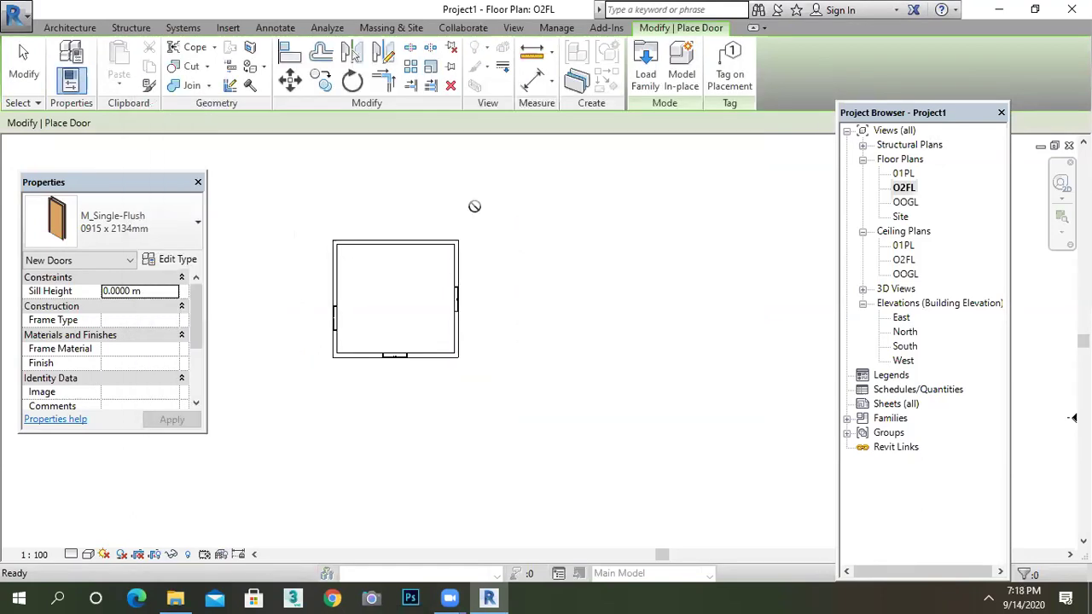
right_click(394, 187)
click(411, 198)
right_click(386, 178)
click(407, 187)
right_click(397, 180)
click(415, 189)
right_click(383, 177)
click(416, 192)
right_click(375, 175)
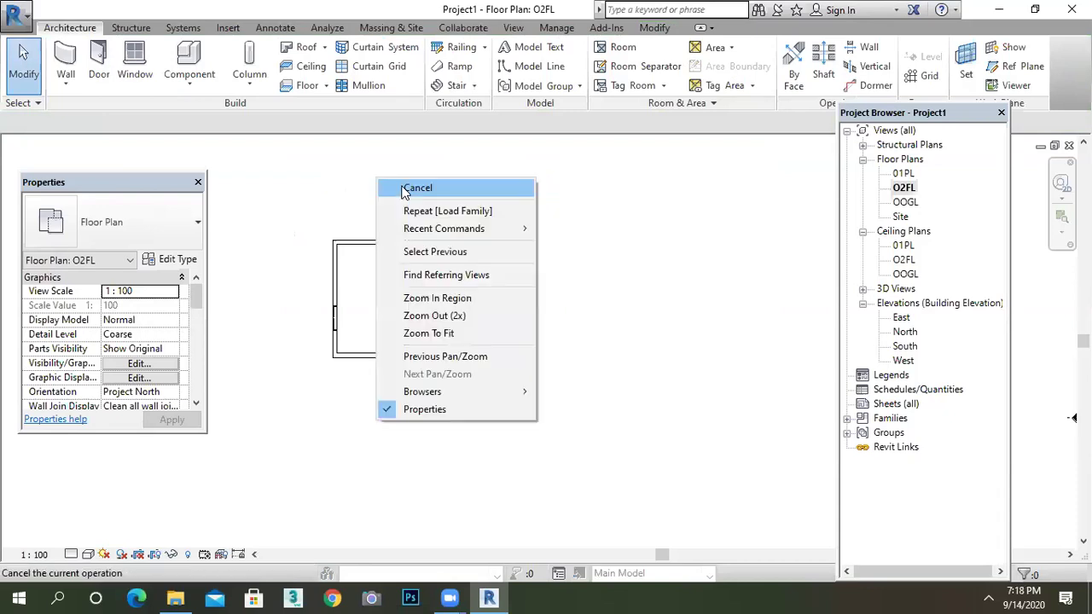
click(404, 189)
right_click(384, 175)
click(406, 188)
right_click(385, 181)
click(410, 195)
right_click(384, 182)
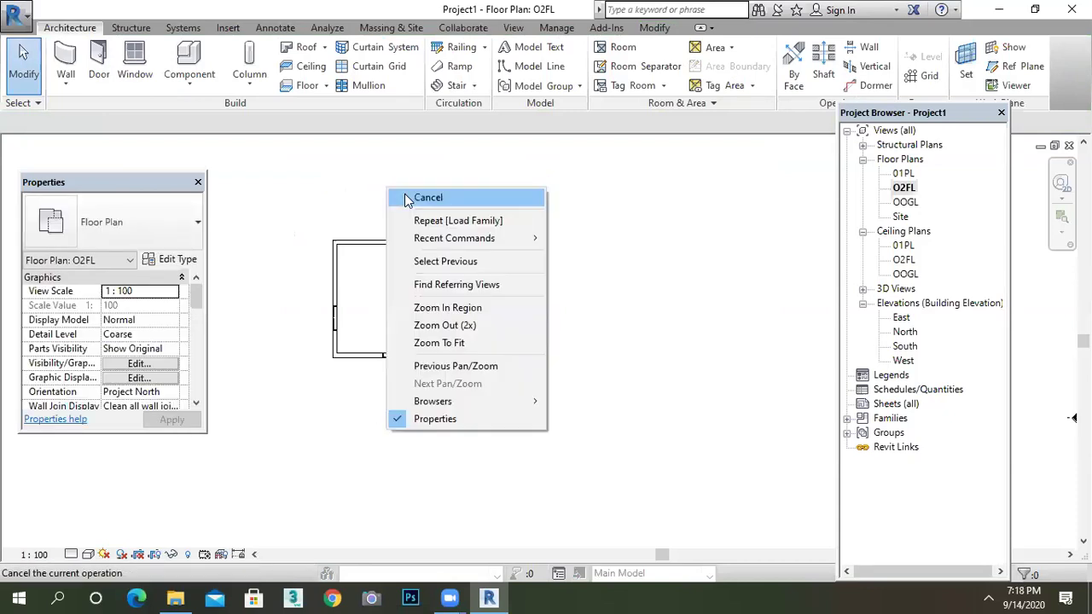
click(404, 191)
click(99, 73)
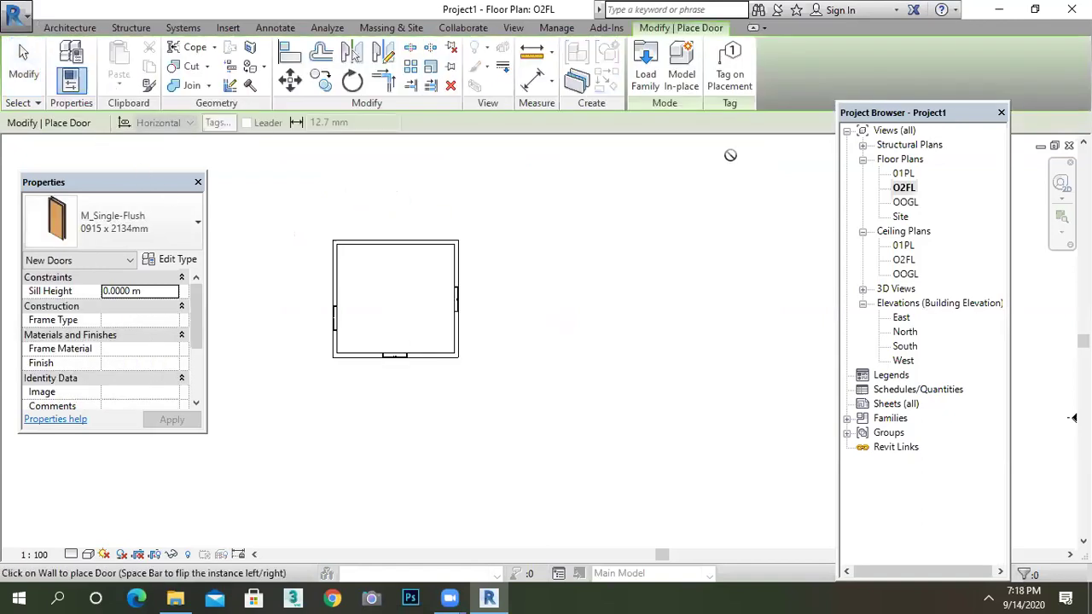
click(651, 82)
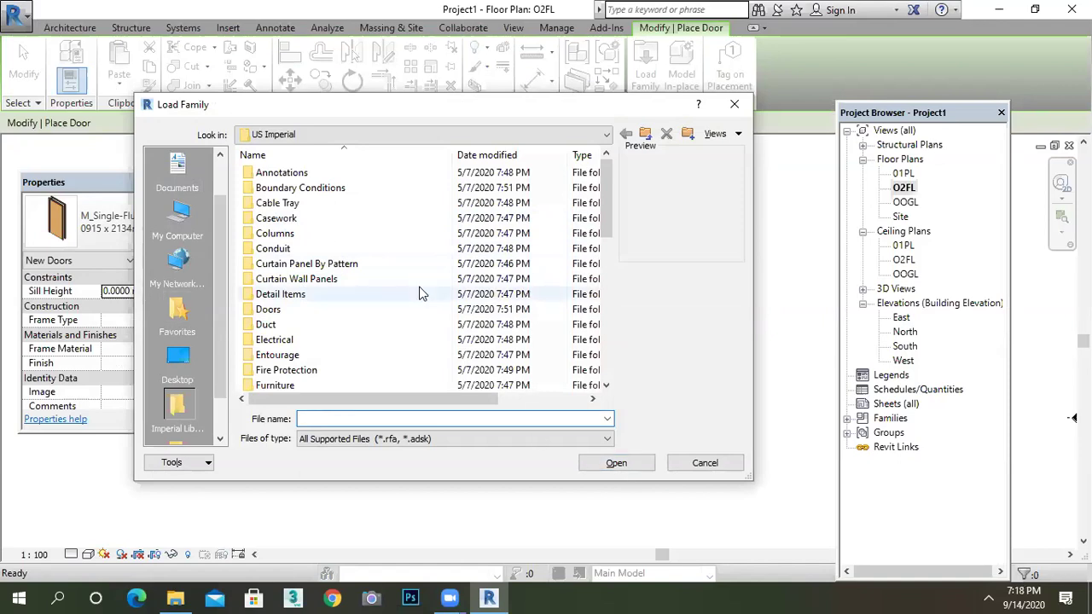
click(744, 101)
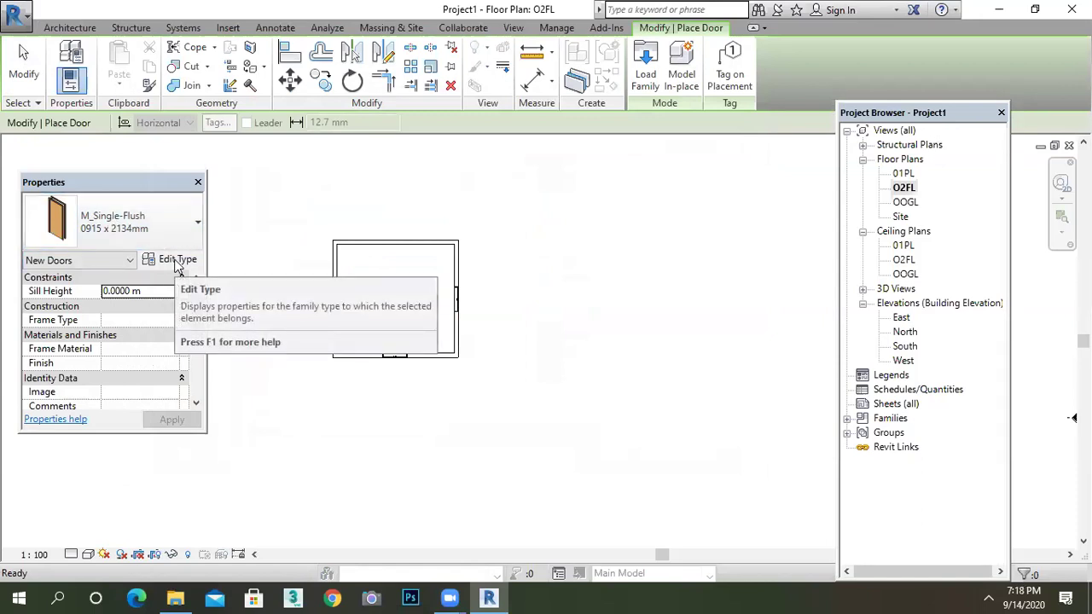
key(Escape)
key(Escape)
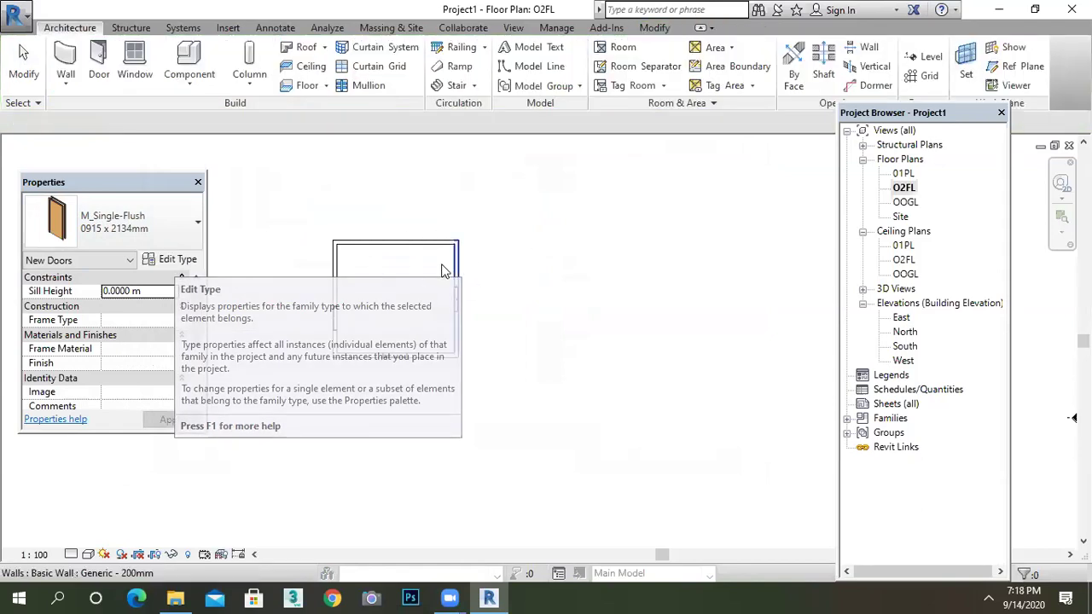
scroll(484, 285, down, 3)
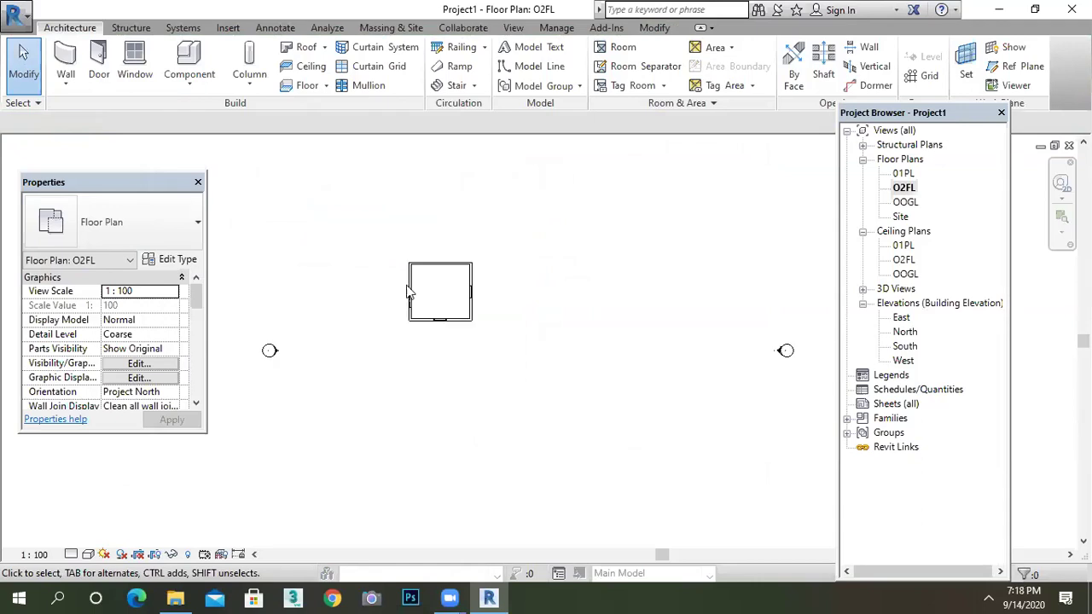
Step: Duplicate the Casement Dbl with Trim window type W=1.2X1.2 under the name W1=1X1
click(136, 63)
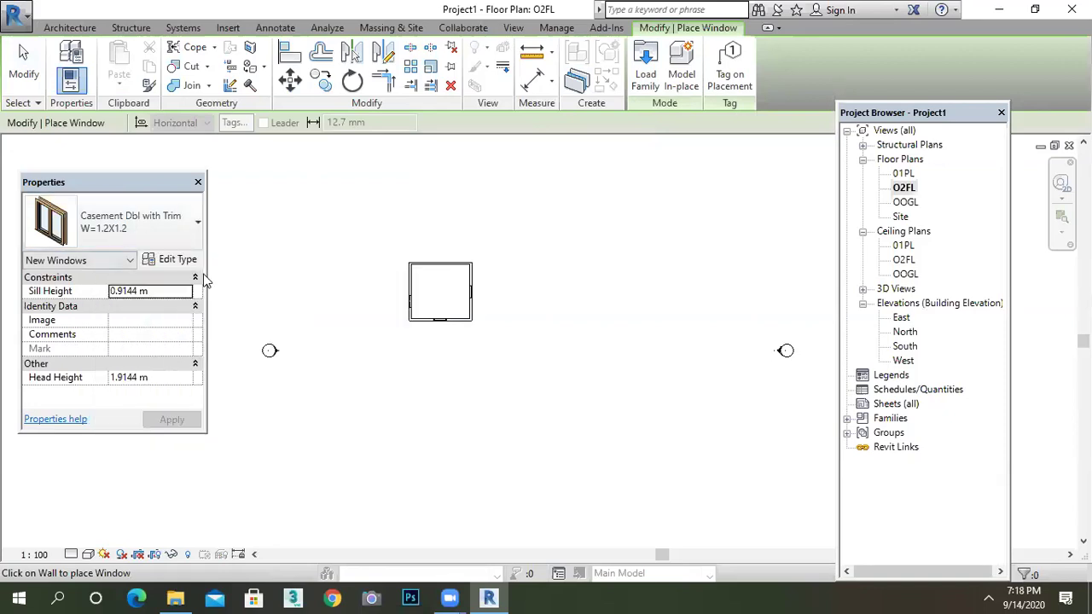
click(179, 260)
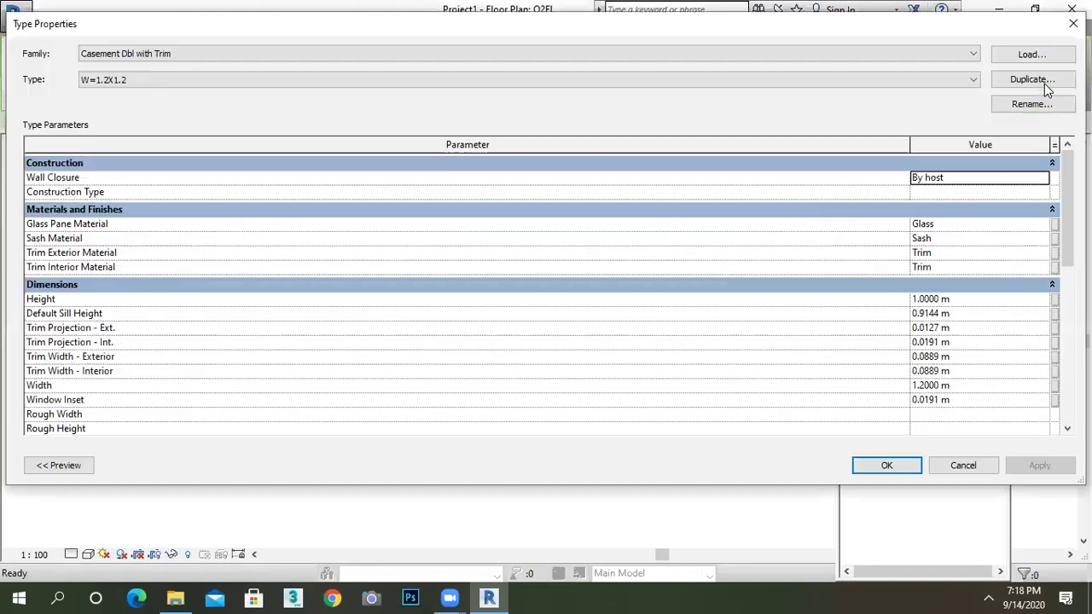
click(1043, 81)
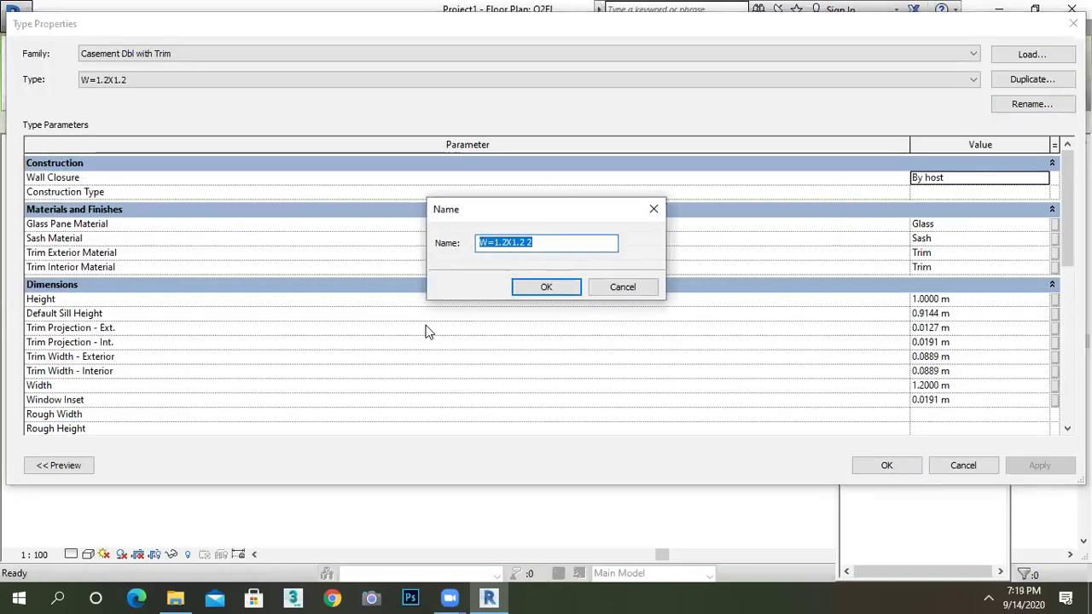
text(W1)
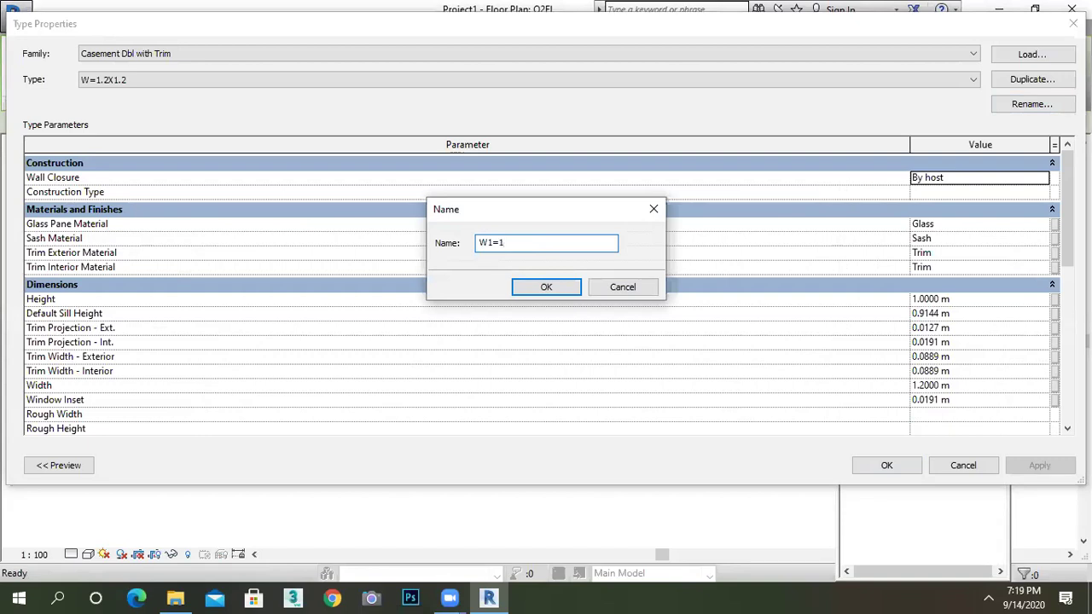
click(560, 286)
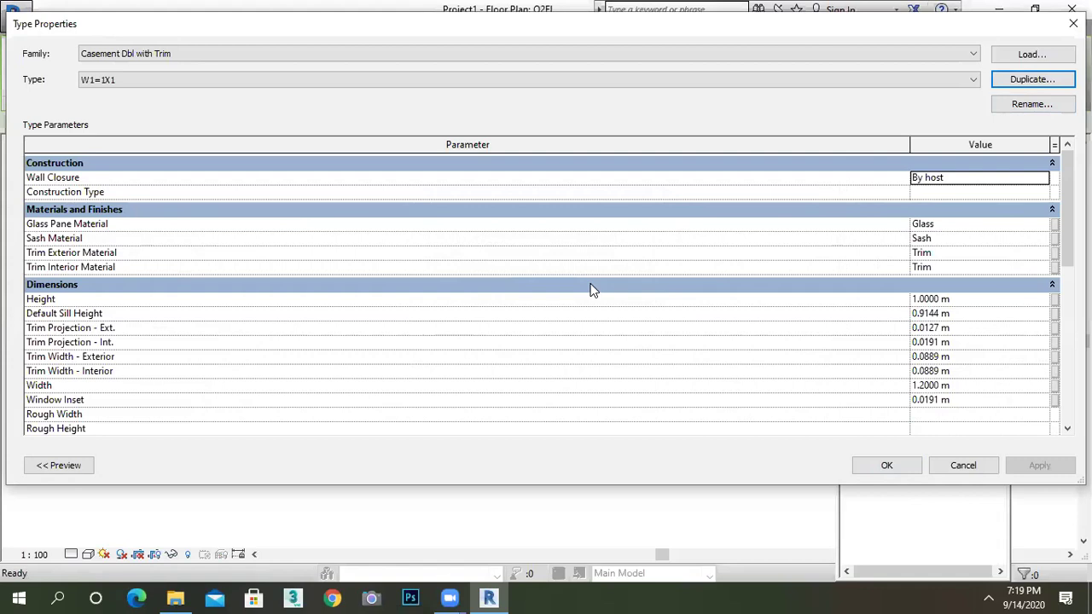
Step: Set the width of the W1=1X1 window type to 1 m and apply the type properties
click(970, 387)
text(1)
key(Return)
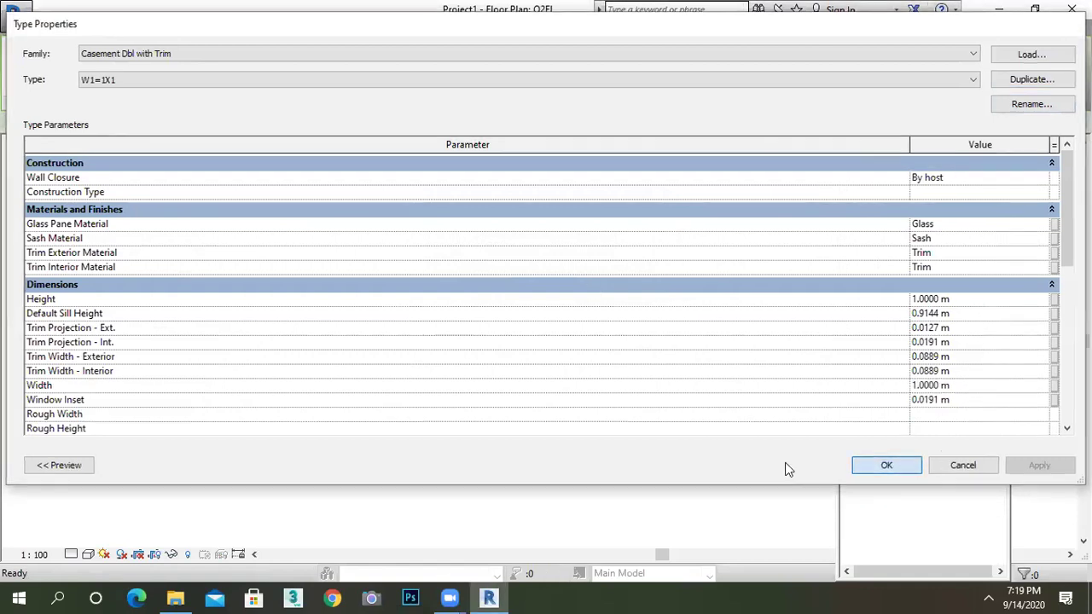
key(Return)
Step: Place a W1=1X1 casement window in the upper wall, about 2.1 m from the right-hand wall, and end window placement
scroll(419, 275, up, 2)
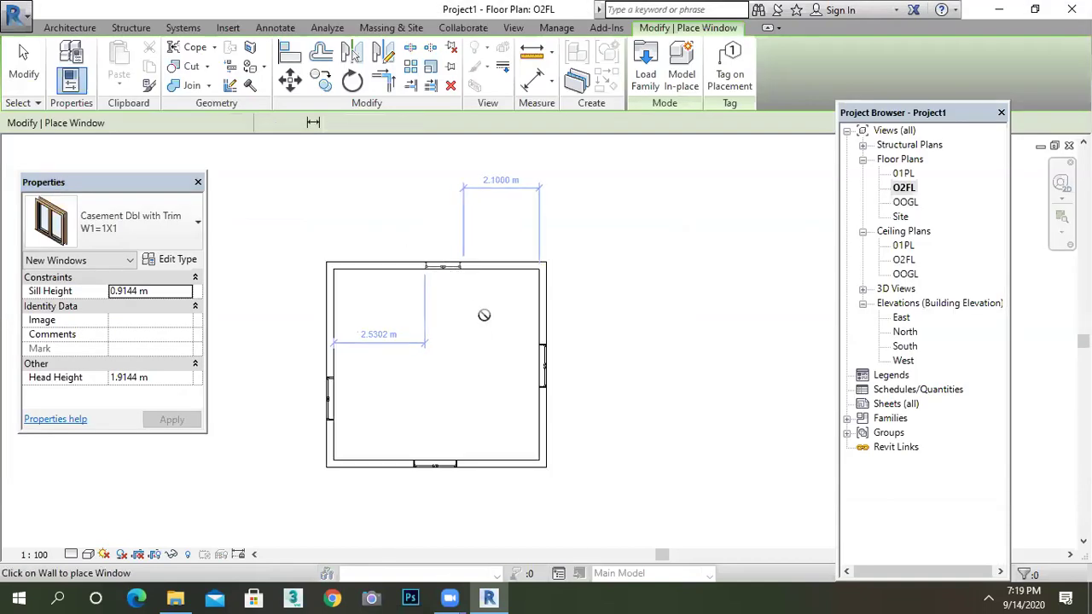
right_click(519, 205)
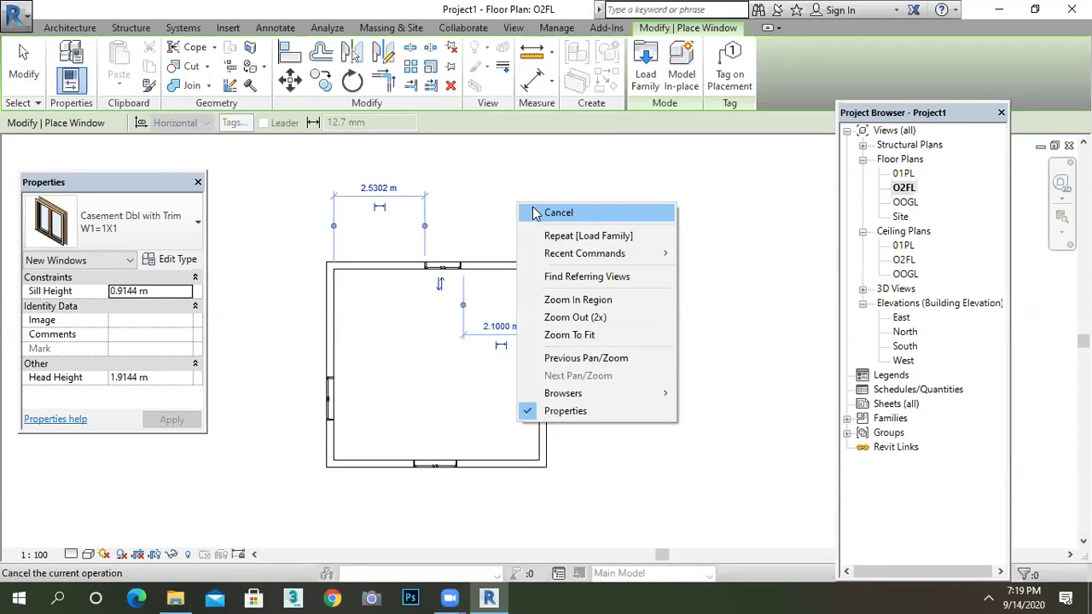
click(509, 190)
right_click(512, 192)
click(555, 199)
Step: Open the default 3D view and examine the windows and their frames up close
click(515, 28)
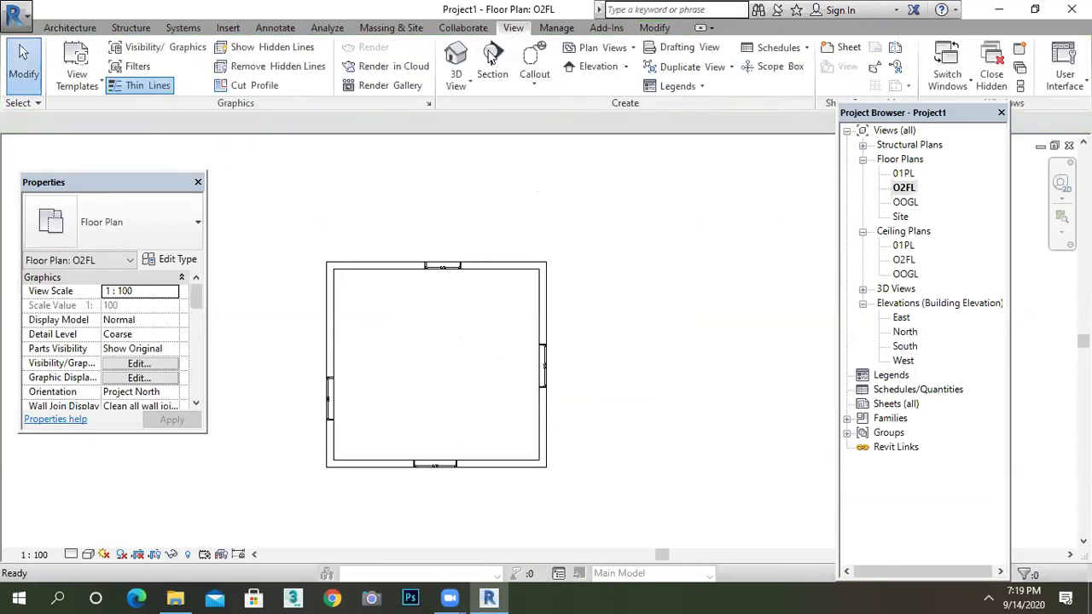
click(456, 64)
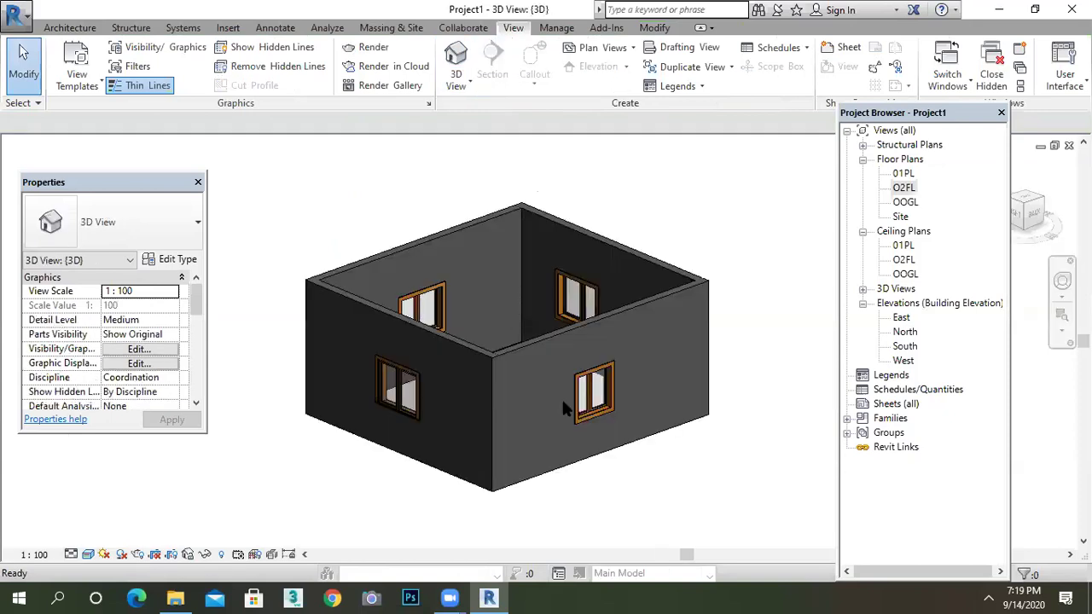
scroll(603, 393, up, 2)
scroll(607, 392, down, 2)
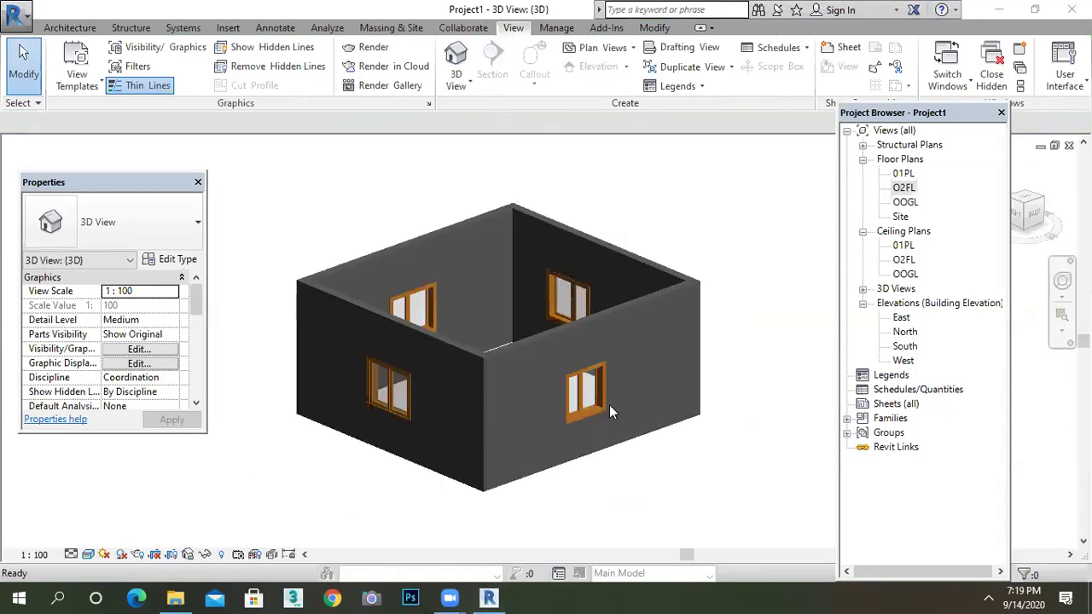
scroll(608, 401, up, 3)
scroll(606, 382, up, 6)
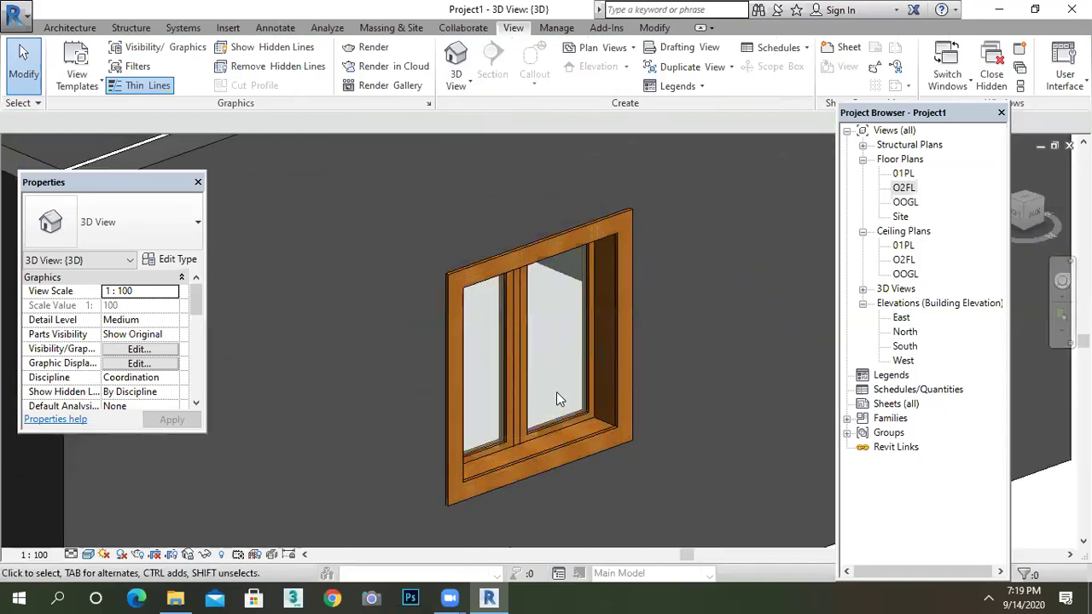
Step: Return to the O2FL floor plan and flip the facing of the W=1.2X1.2 window in the lower wall
double_click(903, 188)
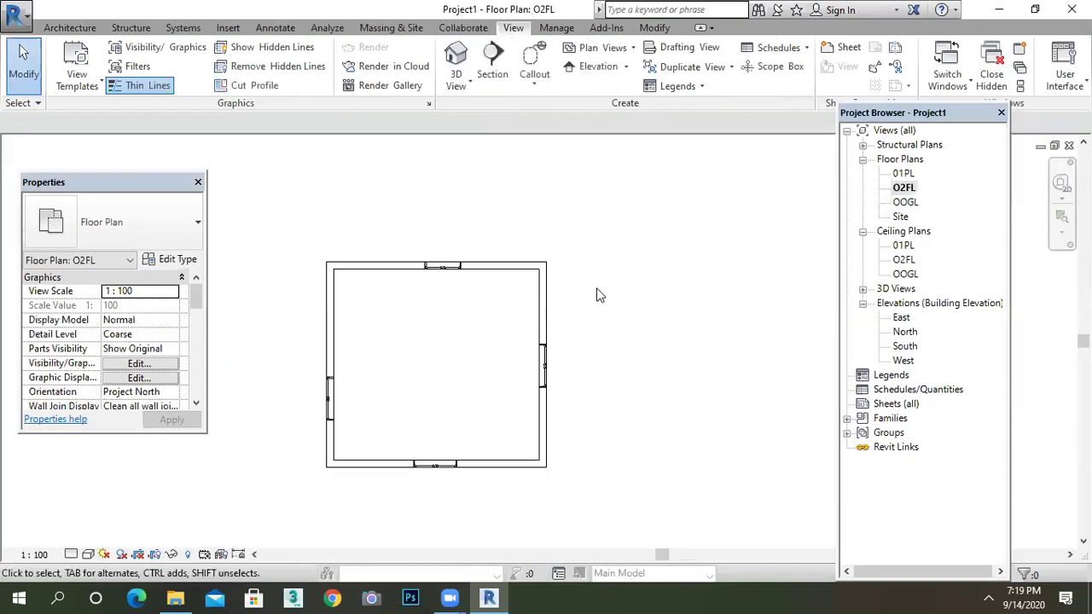
scroll(485, 388, up, 6)
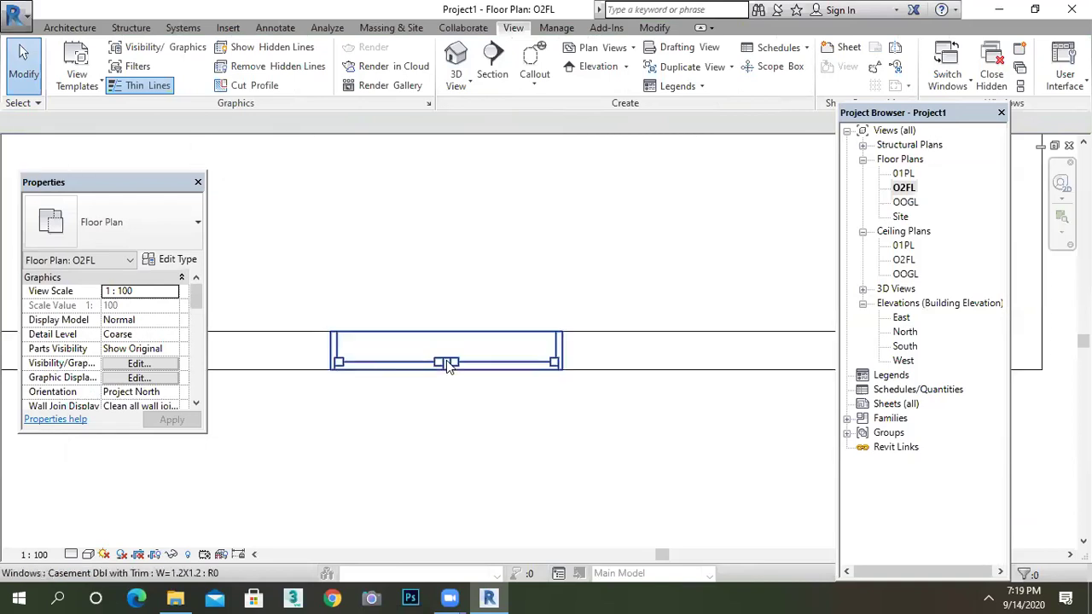
click(450, 365)
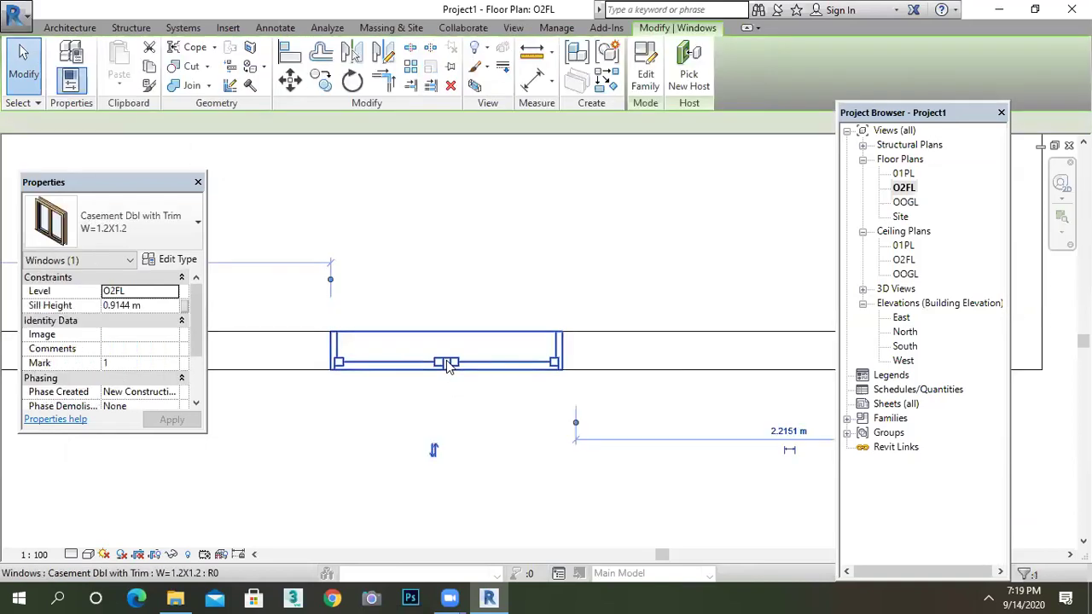
click(431, 449)
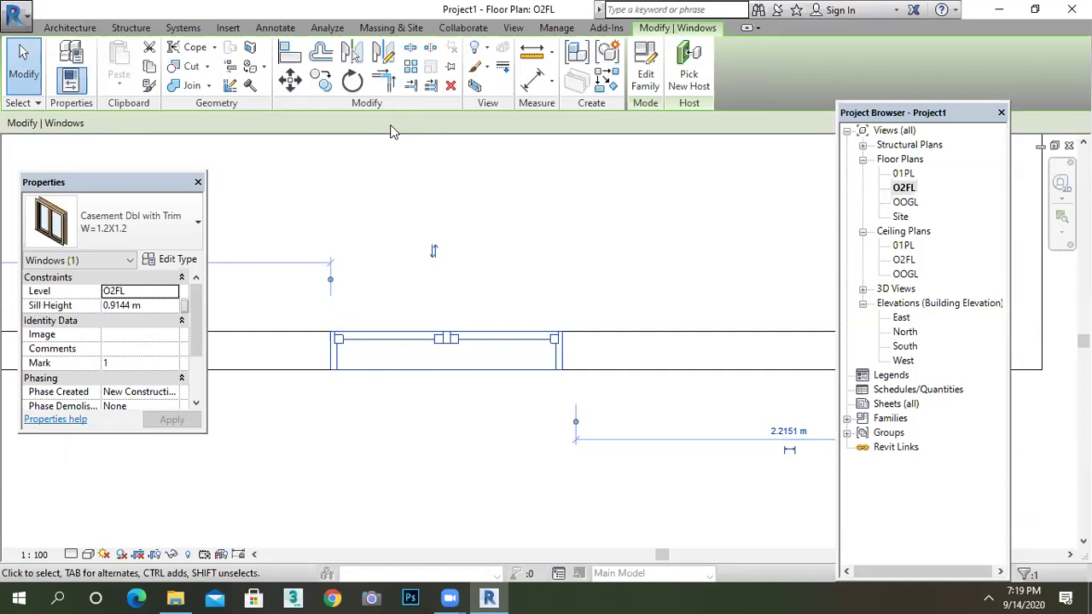
Step: Reopen the default 3D view and inspect the W1=1X1 window's frame and glass position in the wall
click(513, 28)
click(456, 58)
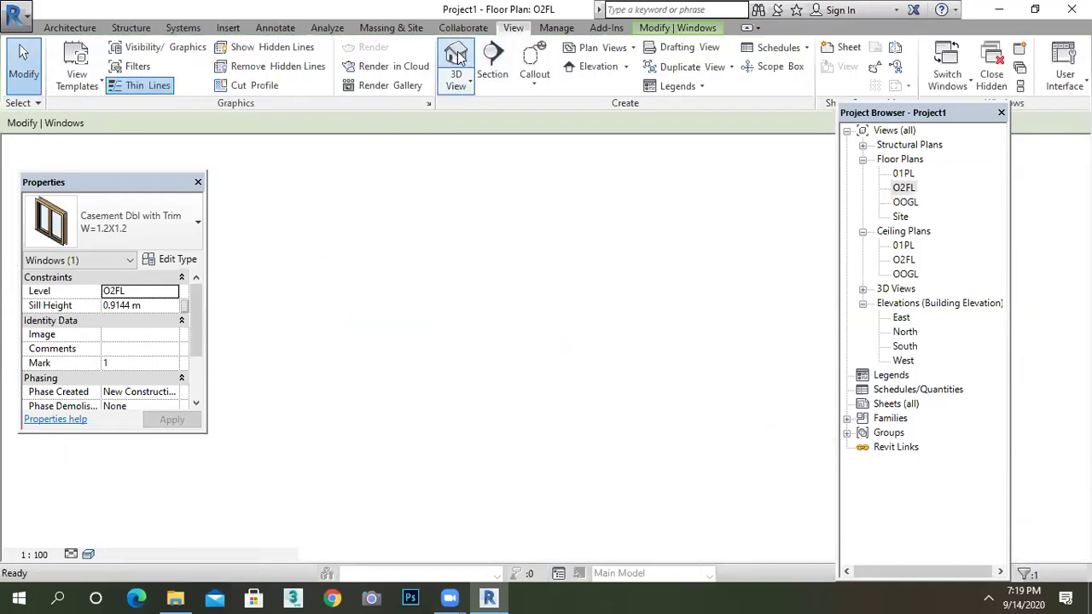
scroll(586, 427, up, 6)
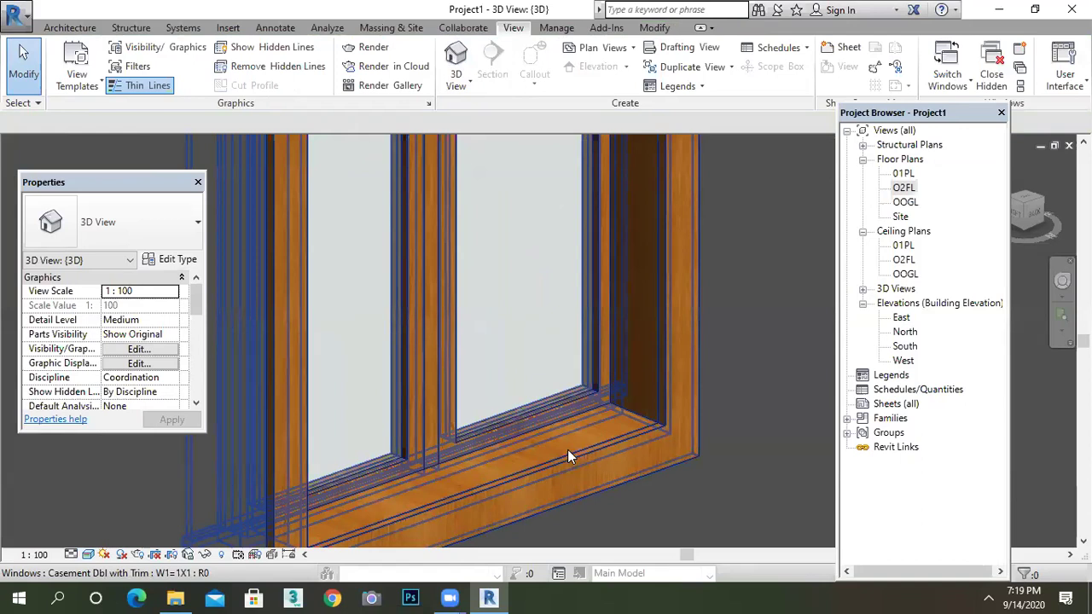
shift+middle_drag(567, 450, 504, 454)
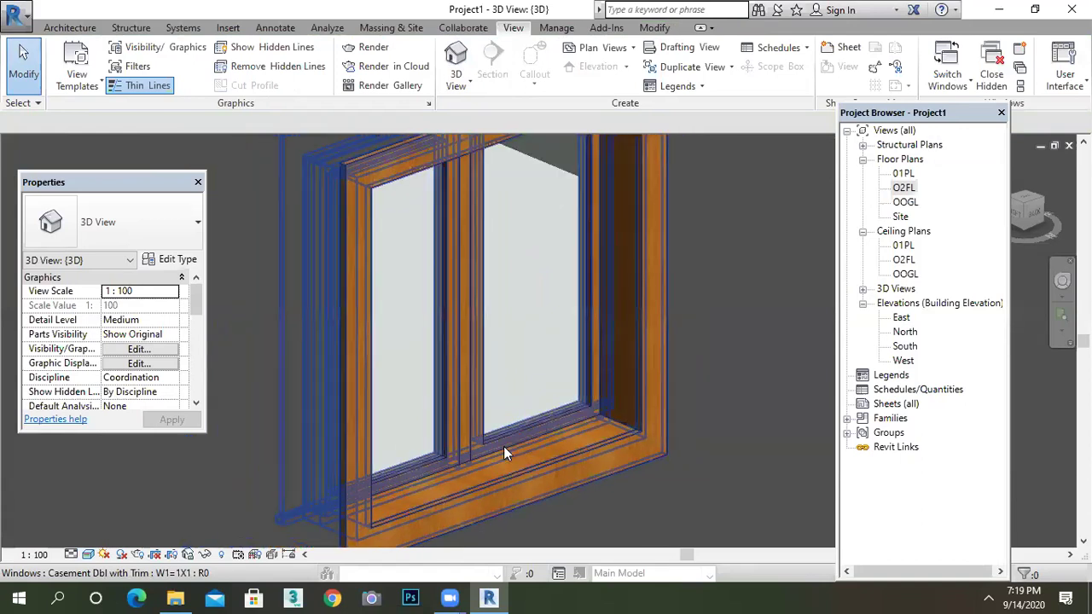
Step: Examine the casement windows in all four walls from several sides in 3D, checking each frame and glass up close
scroll(572, 419, down, 6)
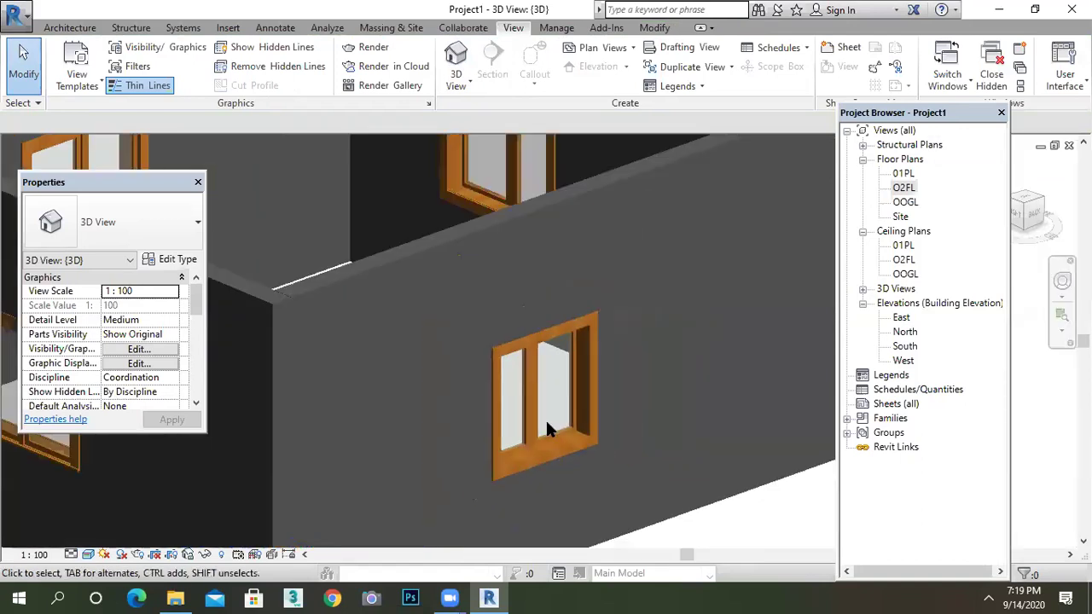
scroll(548, 426, down, 4)
scroll(444, 300, up, 2)
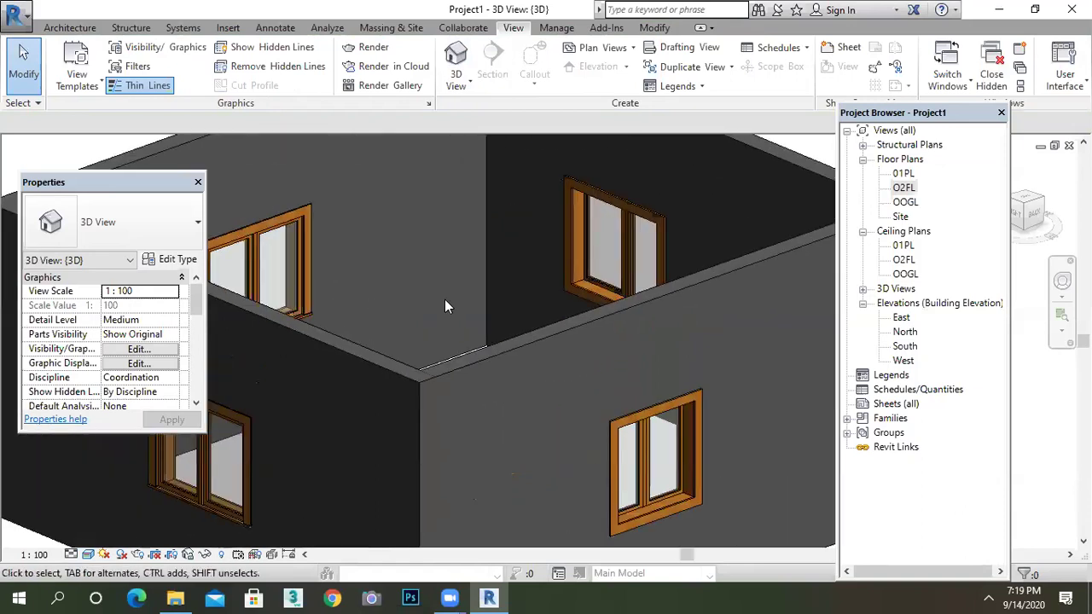
scroll(461, 305, down, 2)
shift+middle_drag(472, 318, 574, 313)
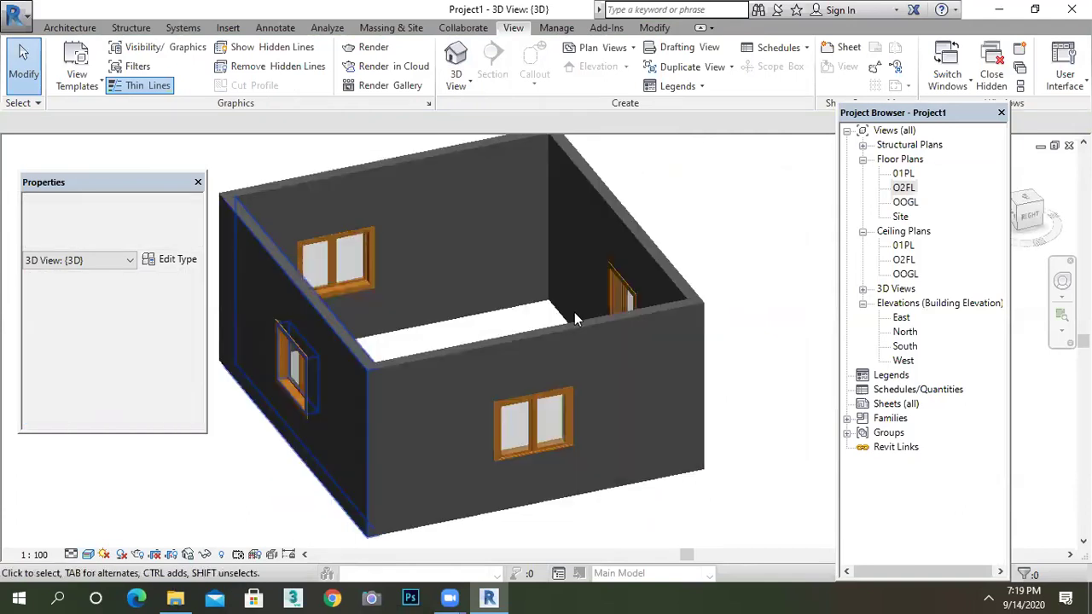
scroll(355, 289, up, 4)
scroll(355, 290, up, 3)
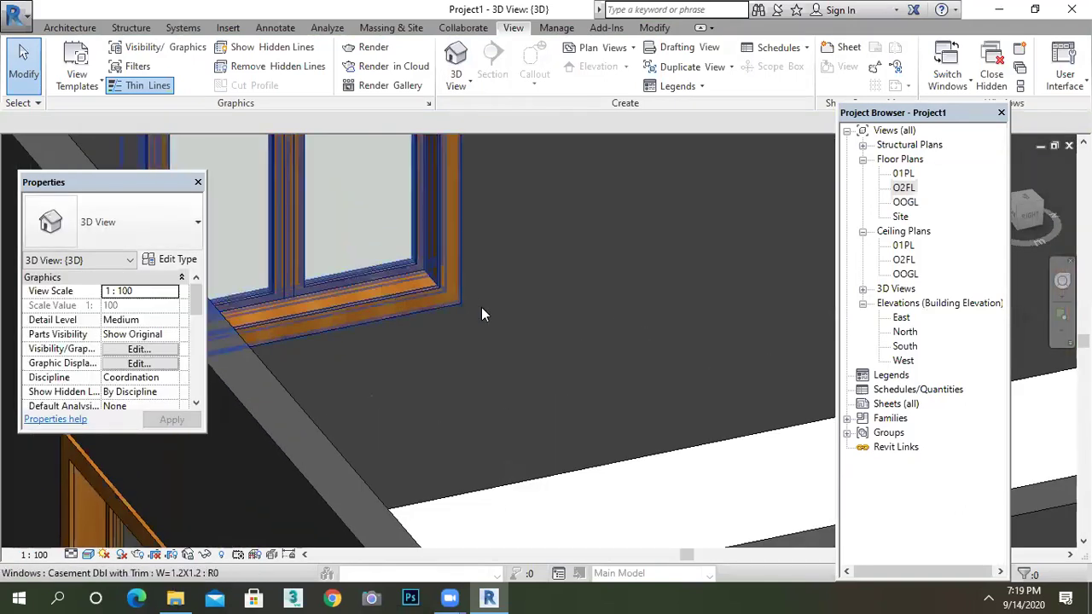
scroll(583, 341, down, 6)
shift+middle_drag(585, 343, 627, 331)
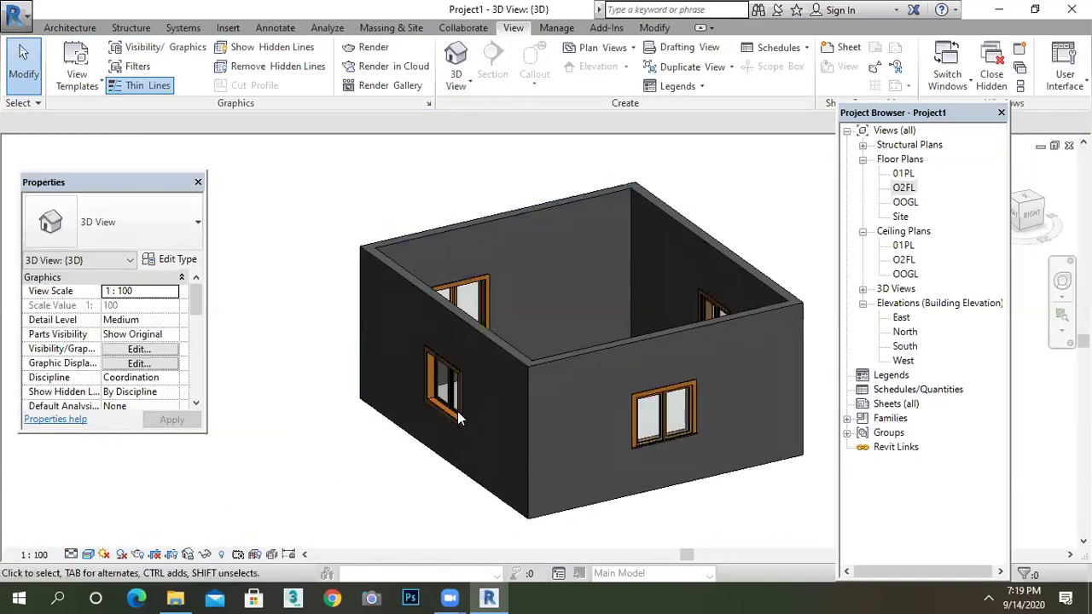
scroll(453, 426, up, 4)
scroll(453, 433, up, 2)
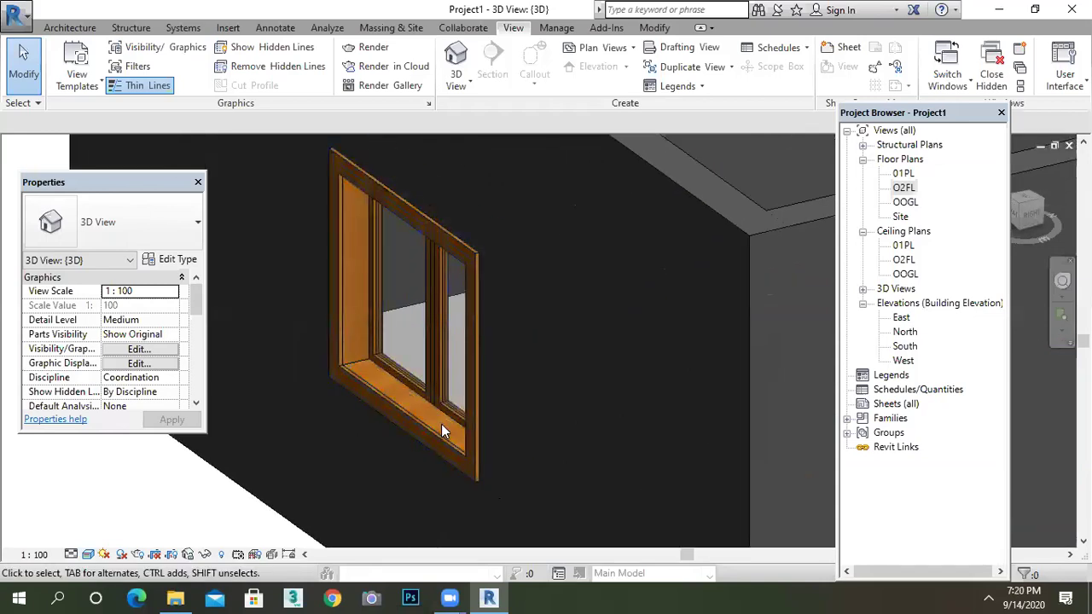
Step: Check the window positions in the O2FL floor plan, and reopen the default 3D view to compare the outer walls
double_click(900, 188)
scroll(495, 341, down, 3)
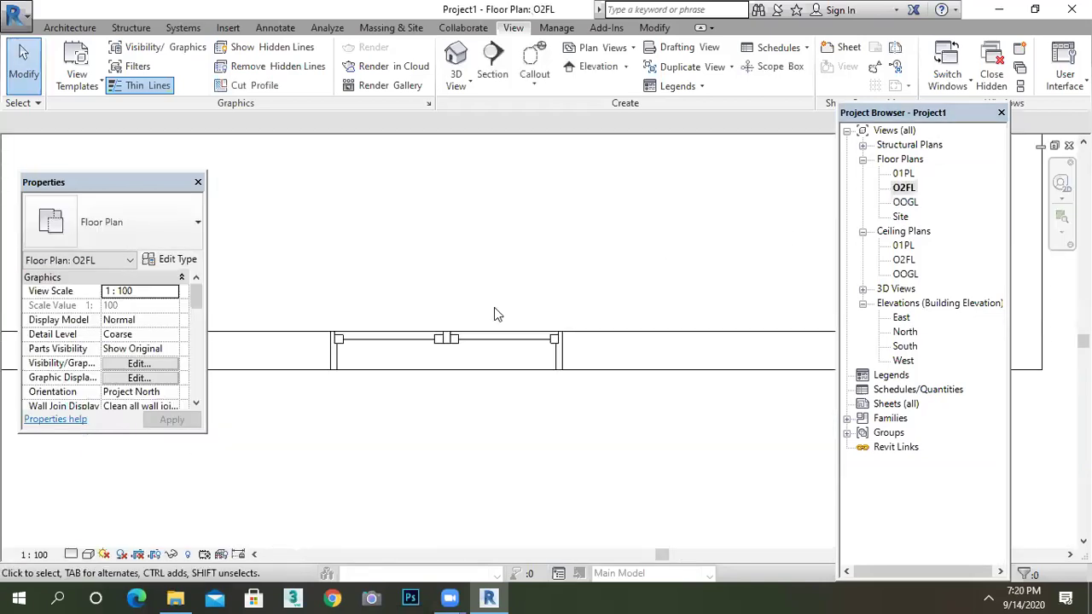
scroll(498, 375, down, 2)
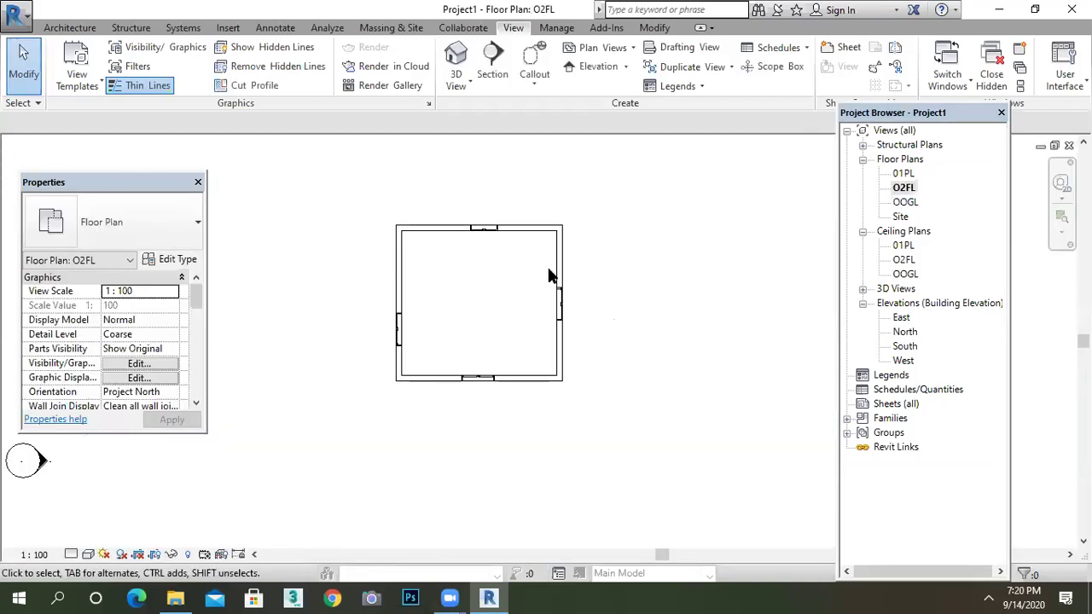
click(458, 58)
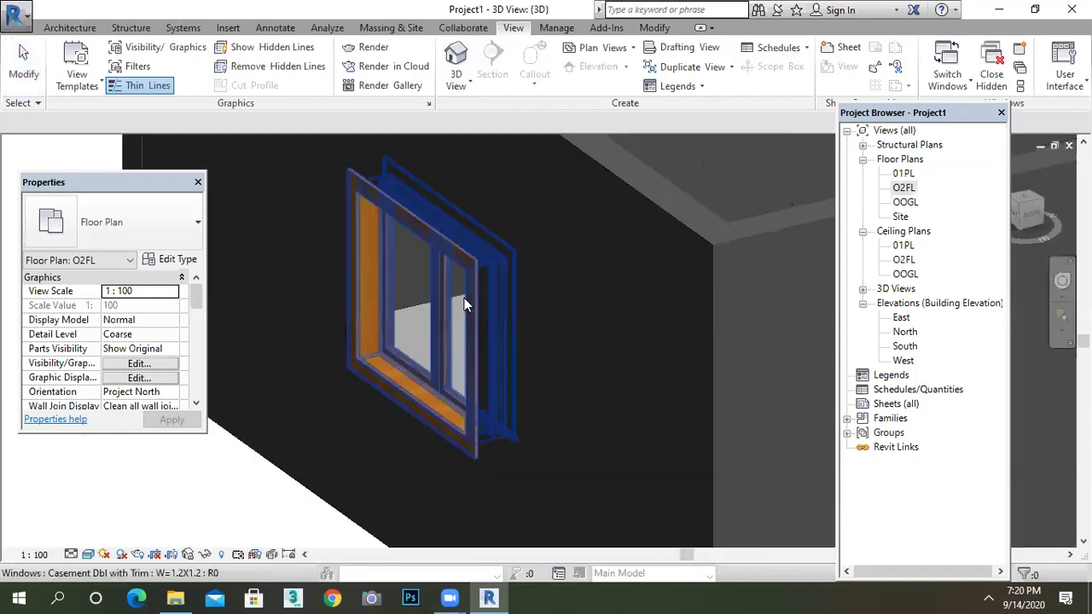
scroll(469, 306, down, 3)
shift+middle_drag(477, 314, 580, 339)
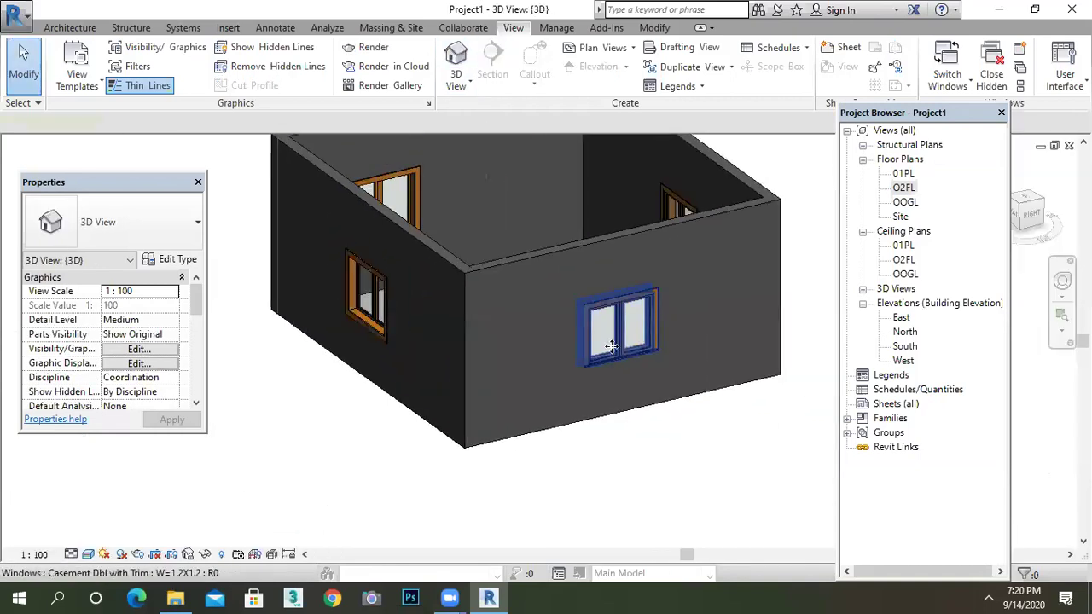
Step: Set the sill height of the W=1.2X1.2 window in the front wall facing the viewer to 1 m
click(616, 343)
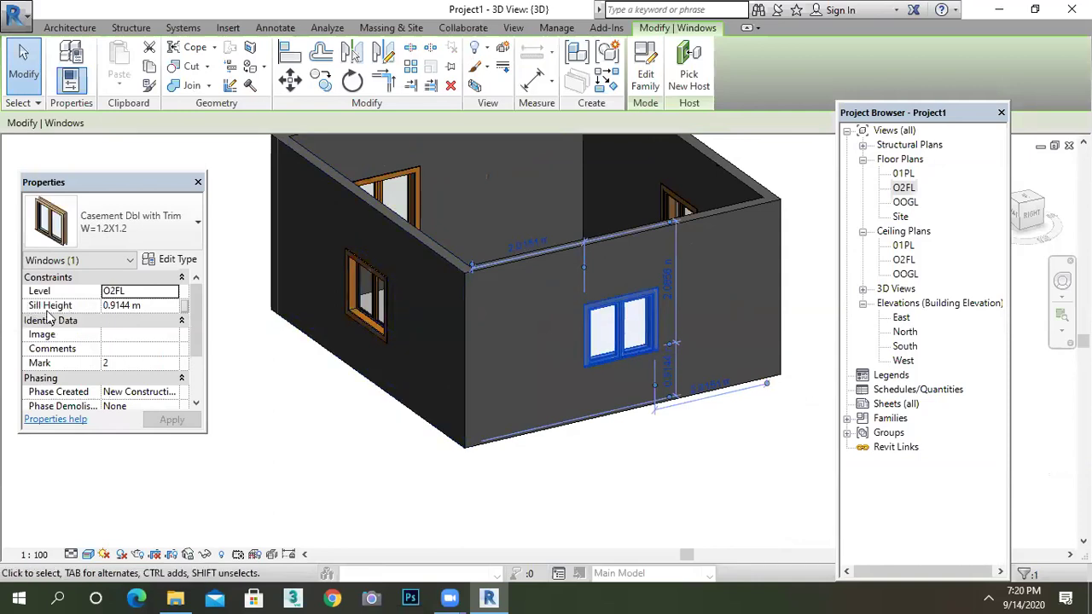
click(155, 306)
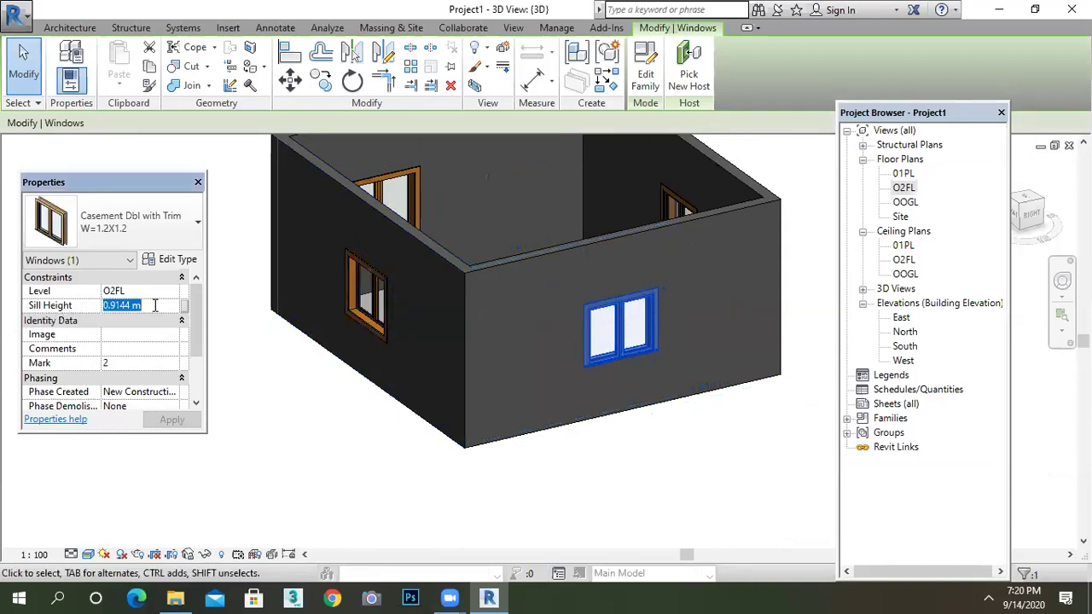
text(1)
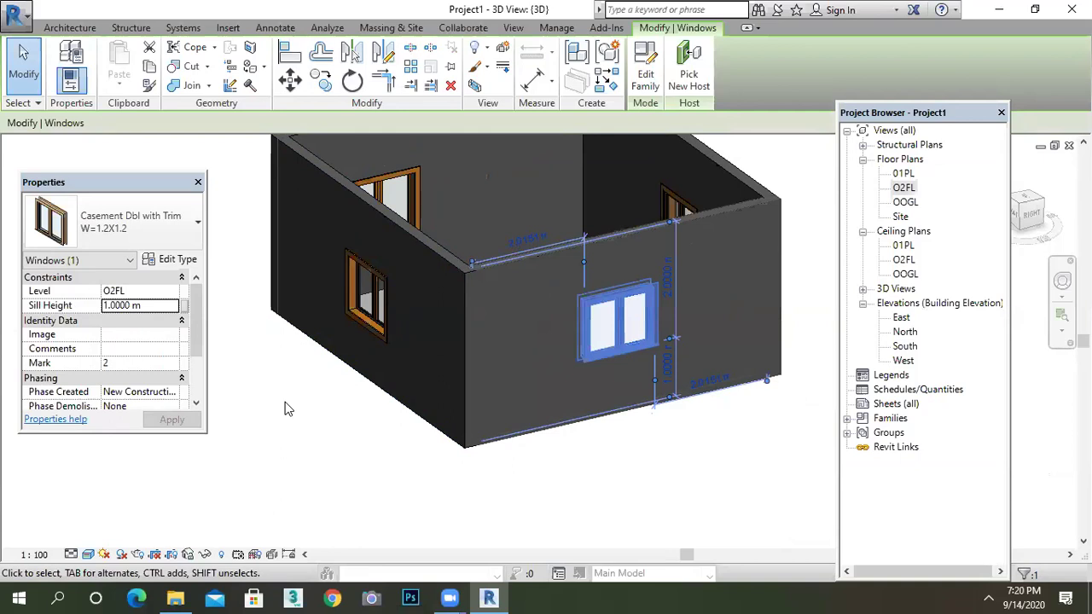
click(286, 409)
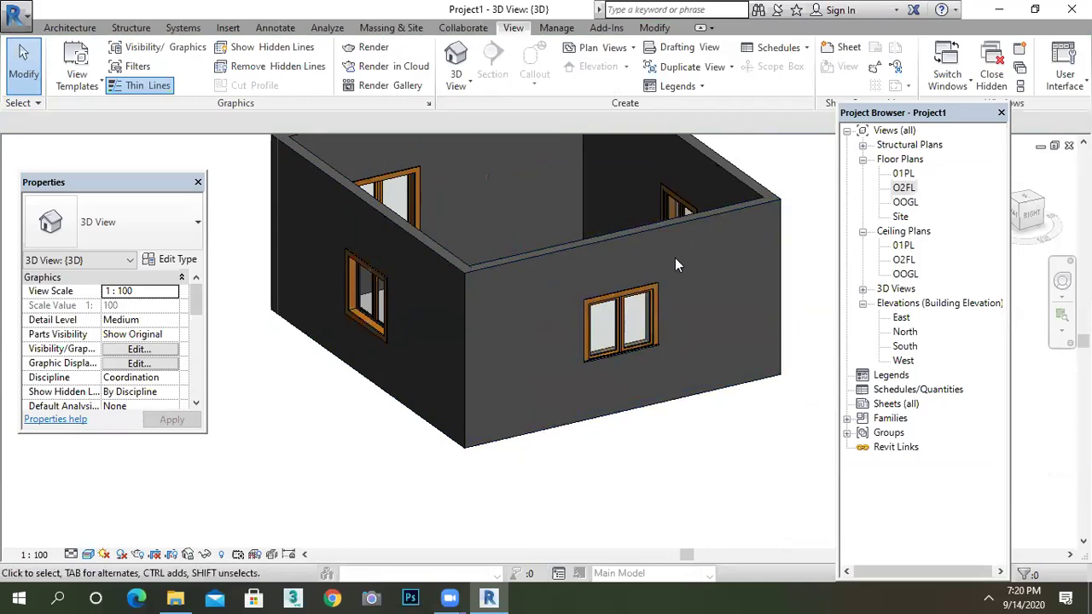
scroll(529, 301, down, 3)
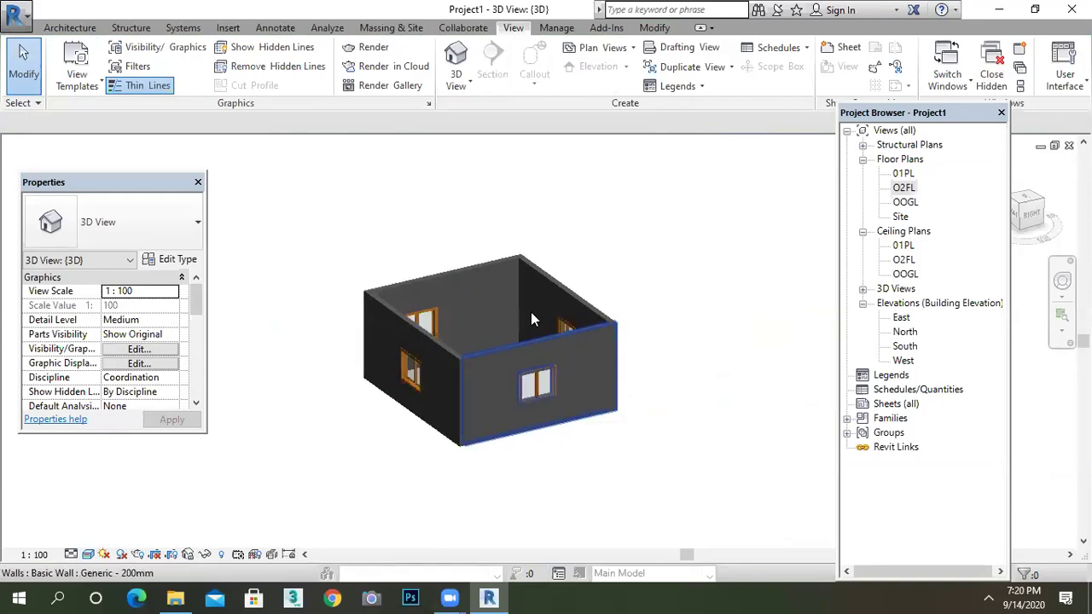
scroll(546, 311, up, 3)
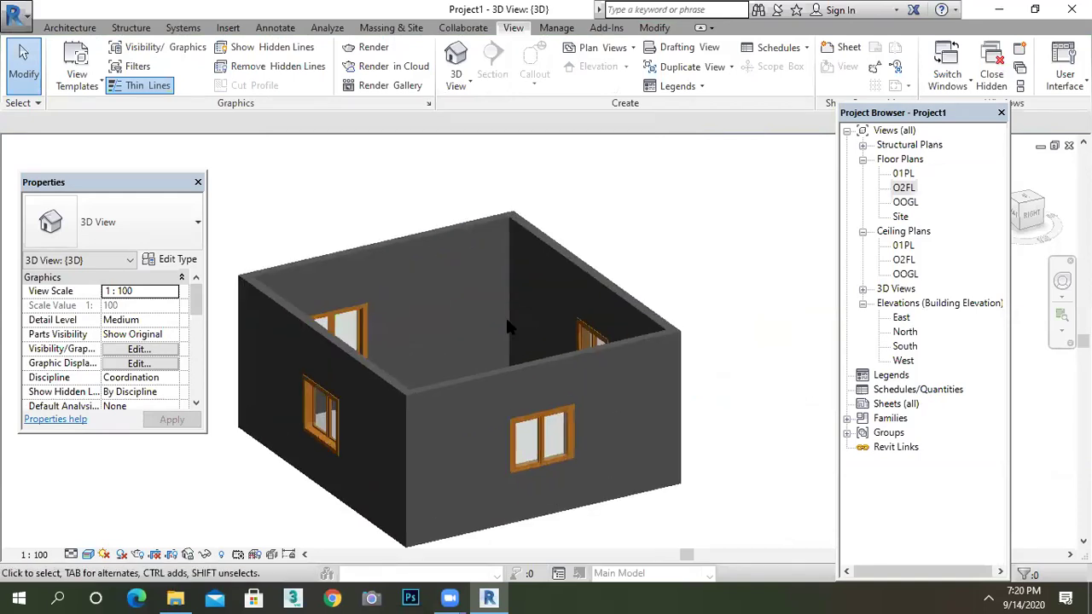
click(70, 27)
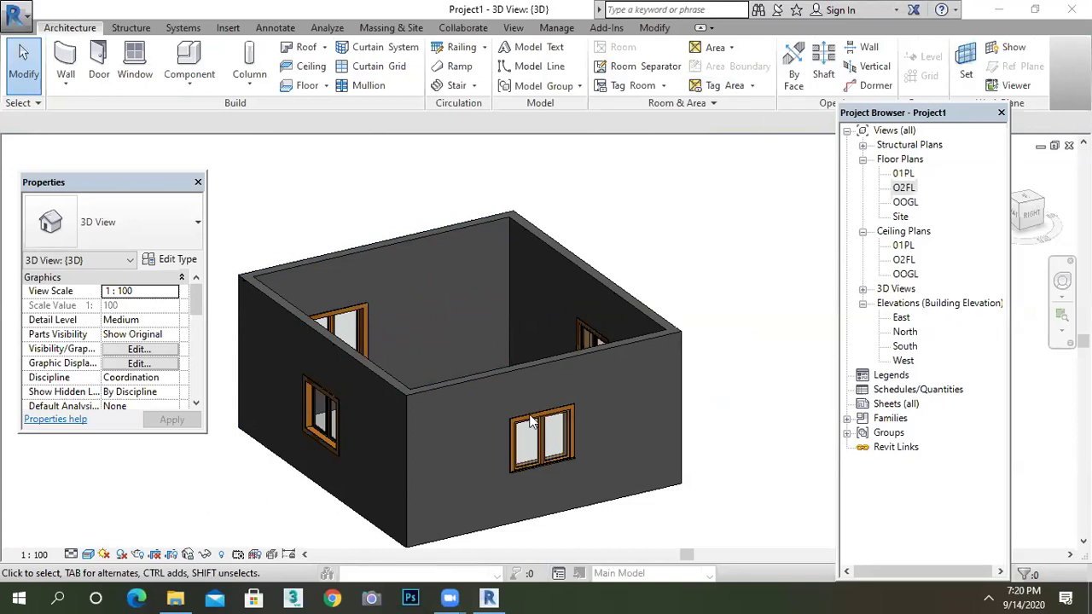
scroll(529, 420, up, 5)
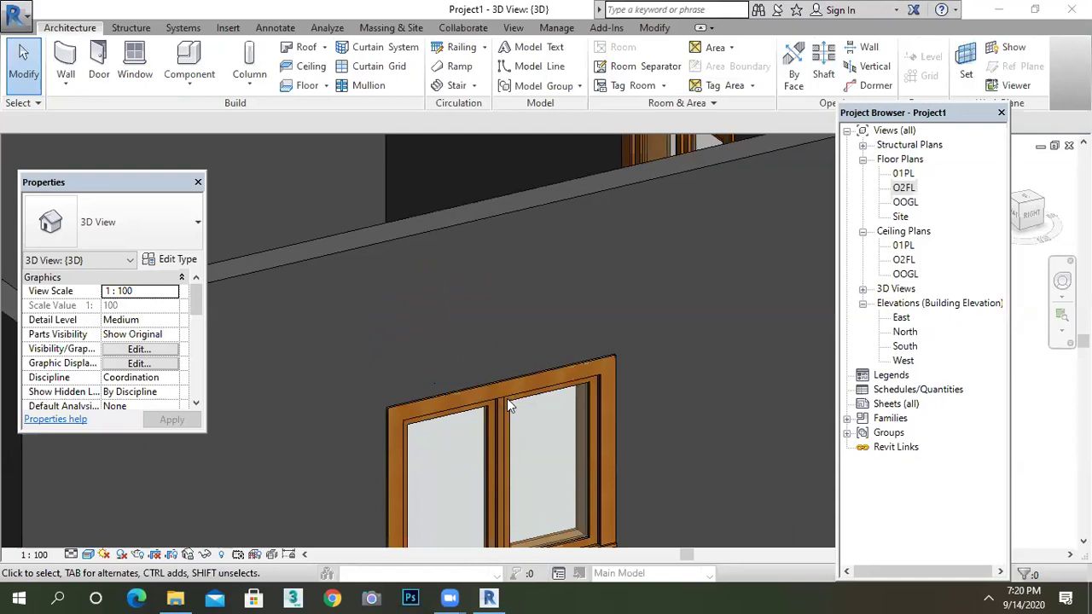
scroll(491, 419, down, 3)
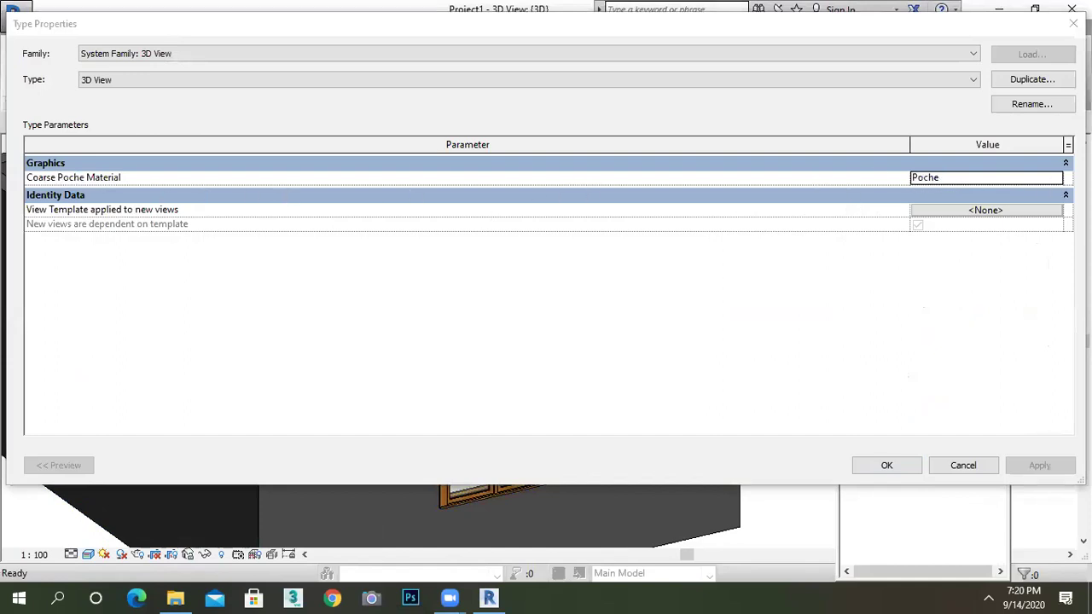
click(1058, 180)
click(1056, 177)
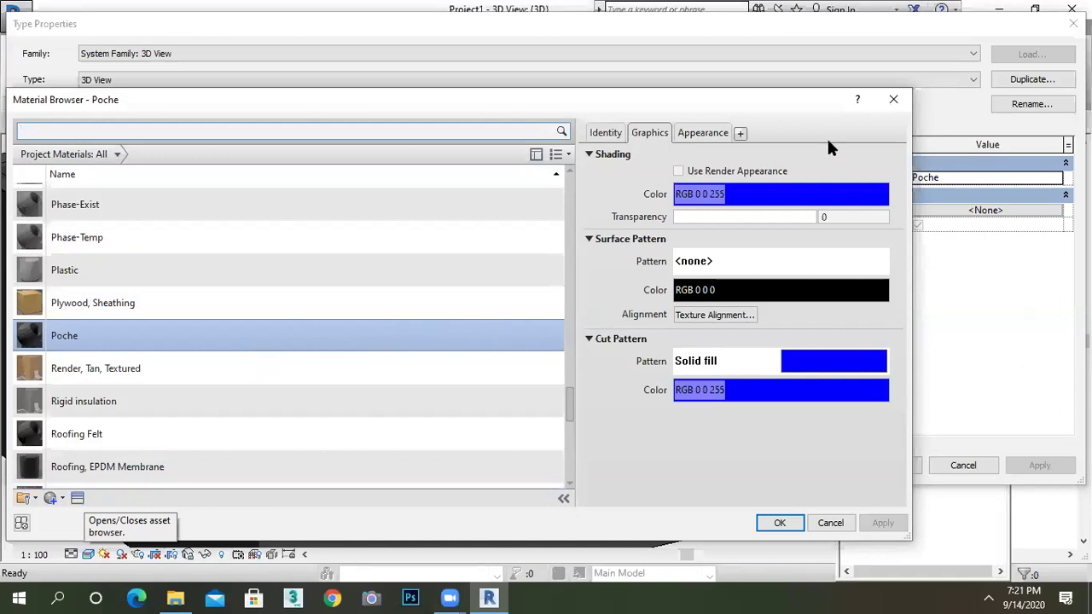
click(893, 100)
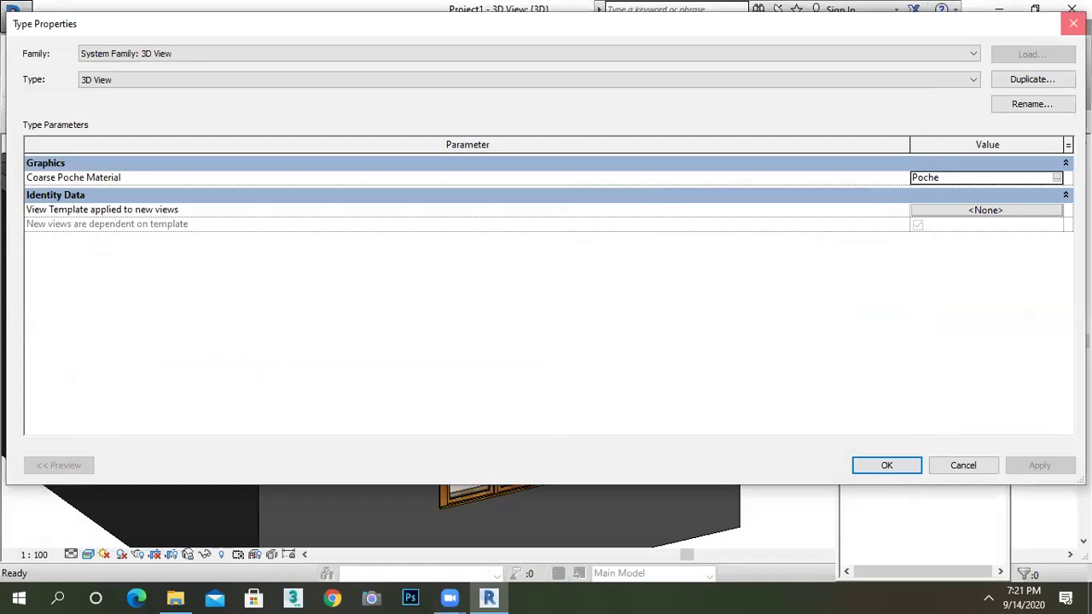
key(Return)
Step: View the whole room in 3D, check its O2FL floor plan, and look into the room from above in the default 3D view
scroll(635, 291, down, 8)
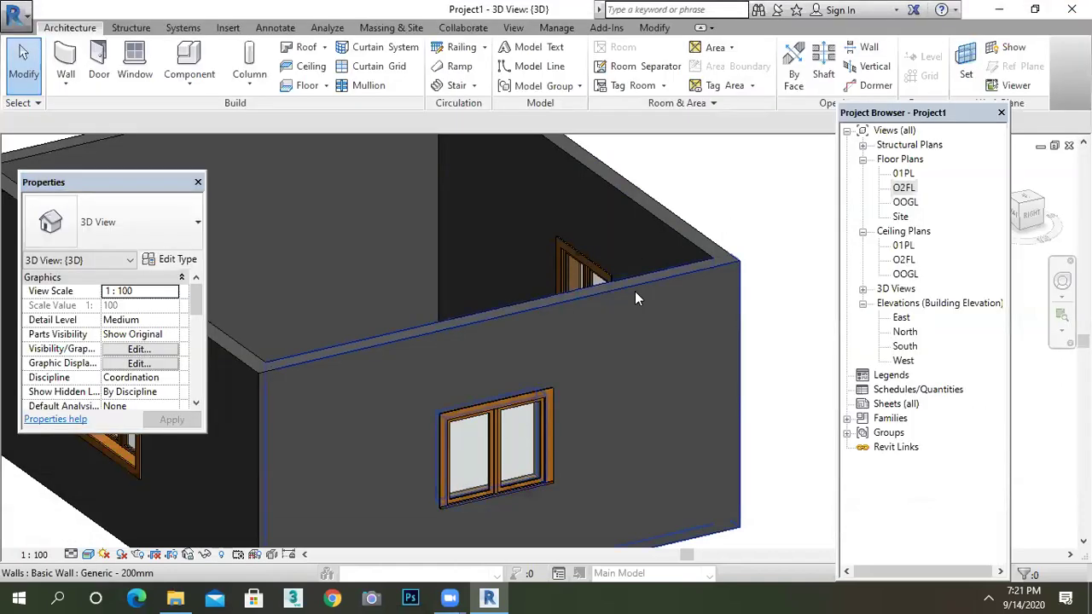
scroll(697, 308, up, 1)
middle_drag(697, 308, 649, 318)
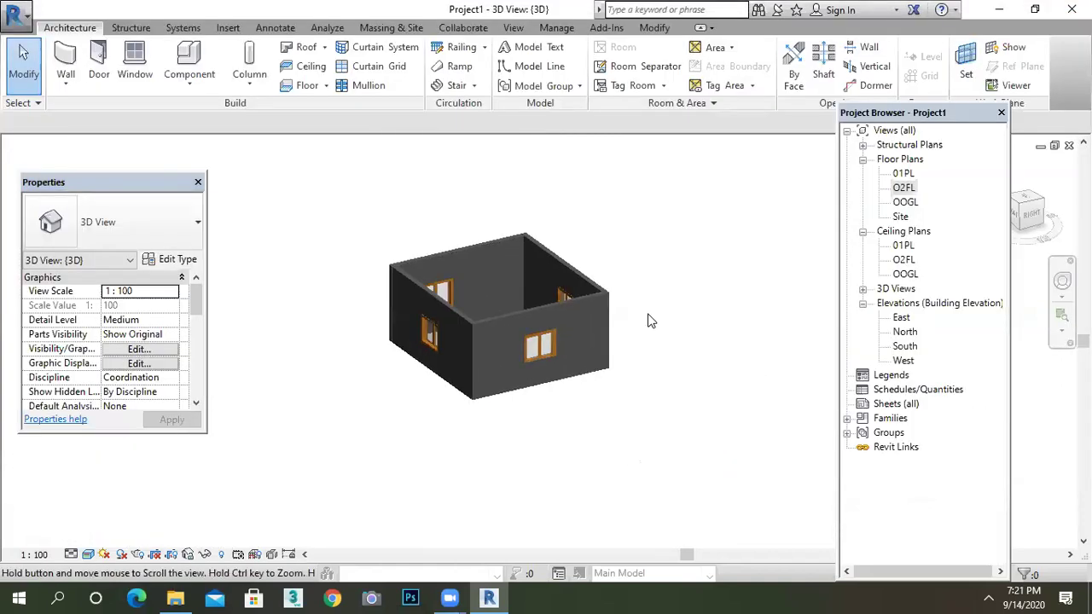
double_click(908, 186)
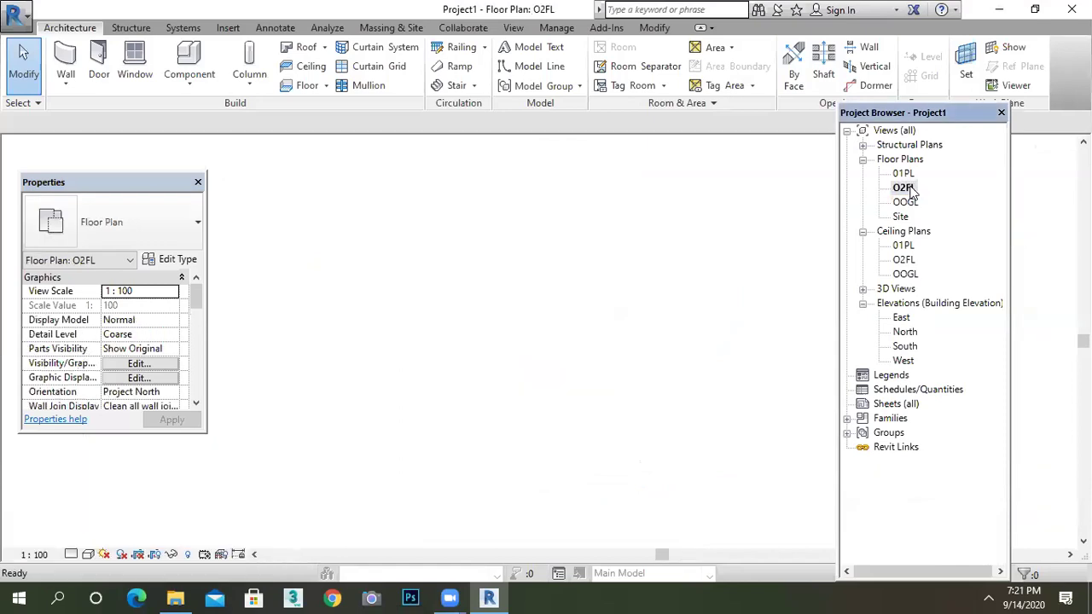
click(190, 83)
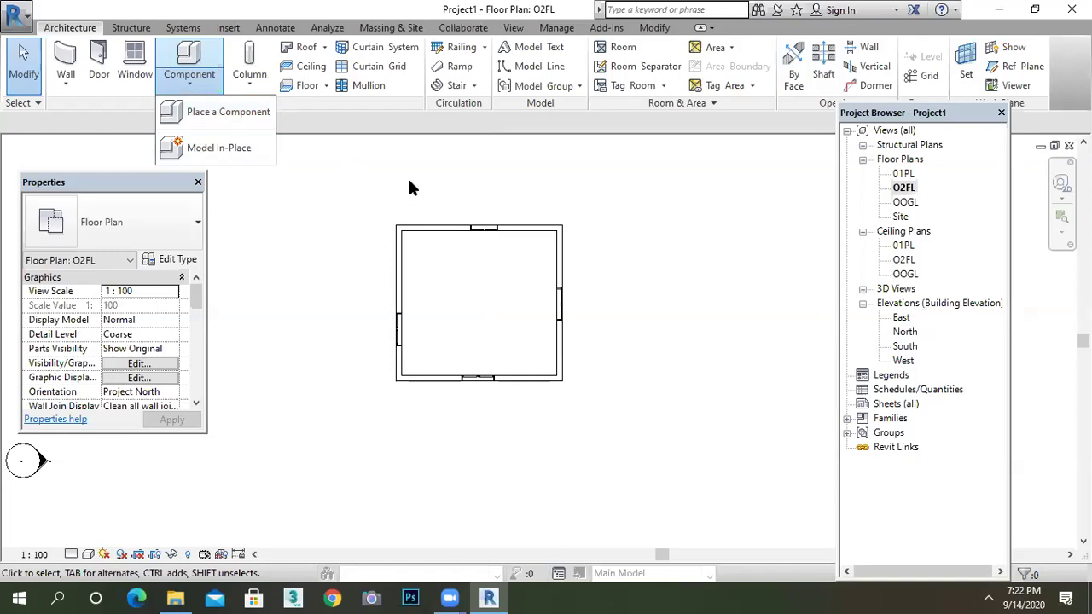
click(409, 188)
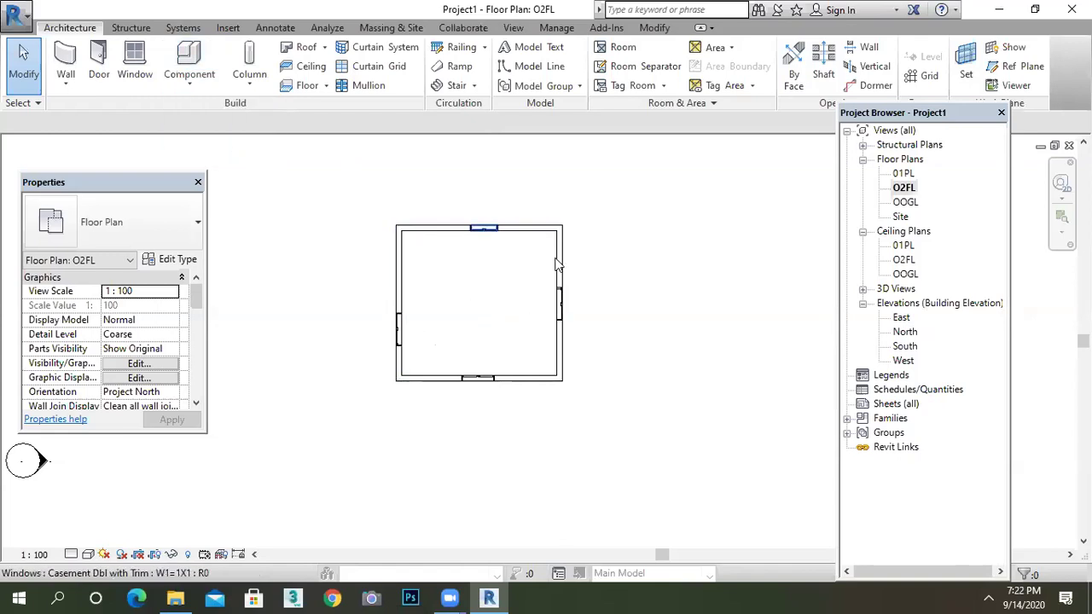
click(513, 27)
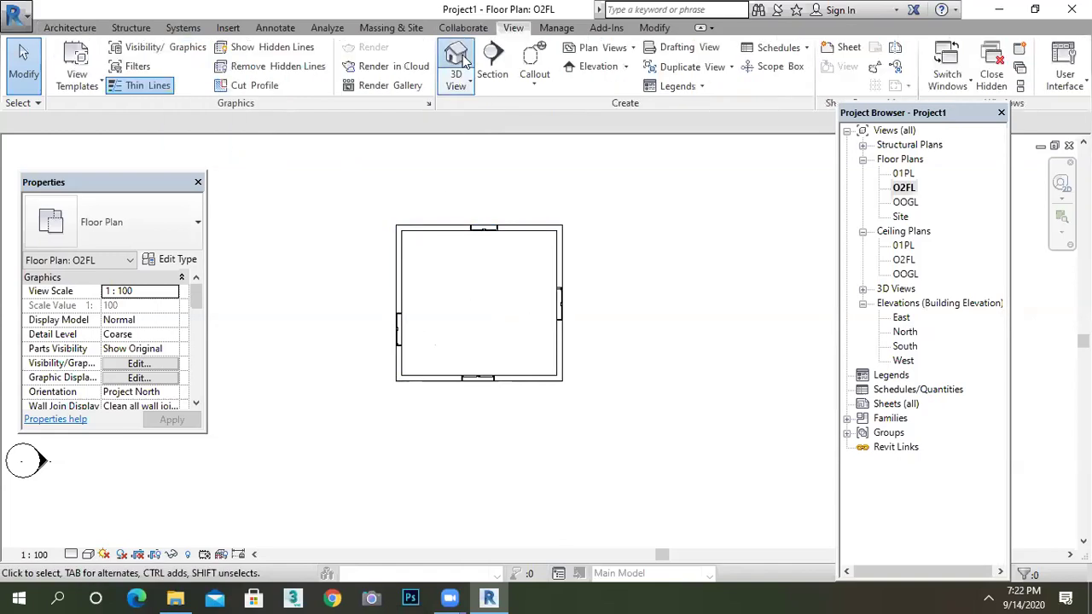
click(457, 61)
shift+middle_drag(541, 383, 524, 404)
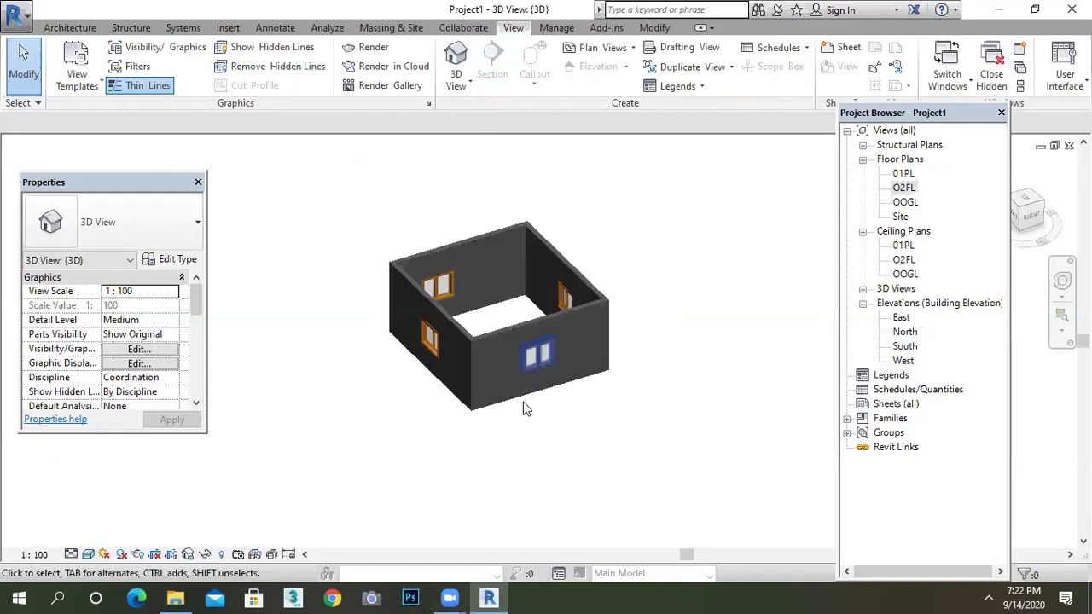
Step: Return to the O2FL floor plan and try starting a Generic - 200mm architectural wall at the room's upper-right corner
double_click(903, 188)
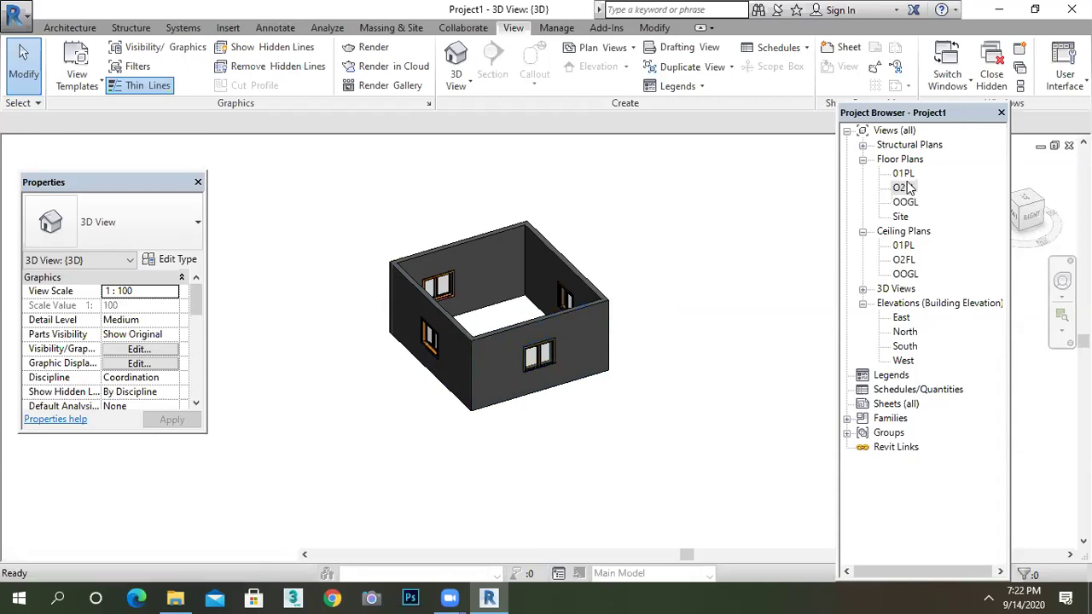
click(70, 28)
click(61, 92)
click(81, 111)
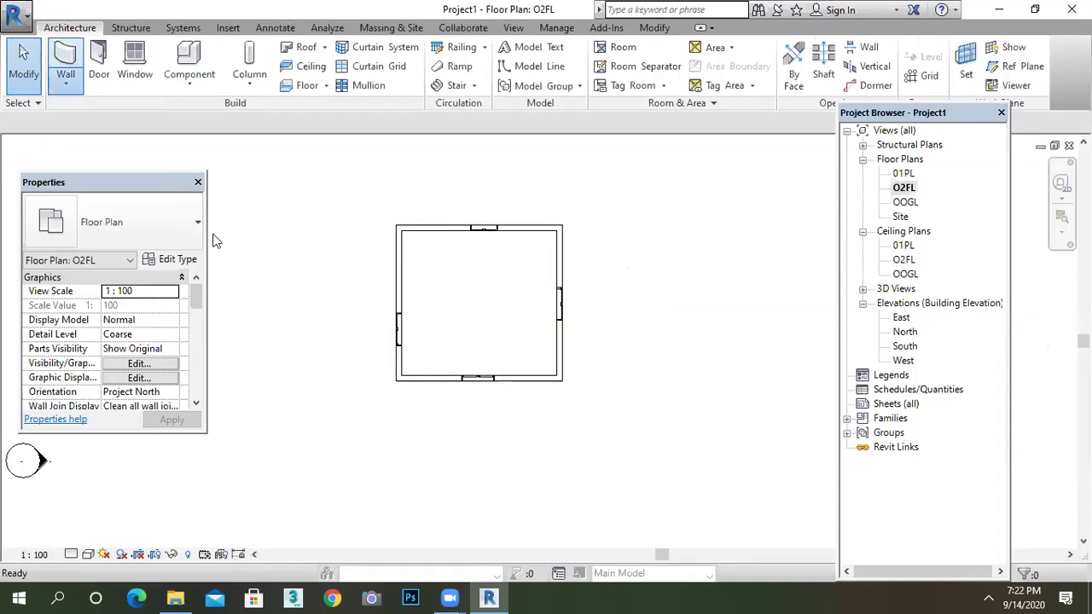
middle_drag(487, 247, 419, 223)
click(419, 224)
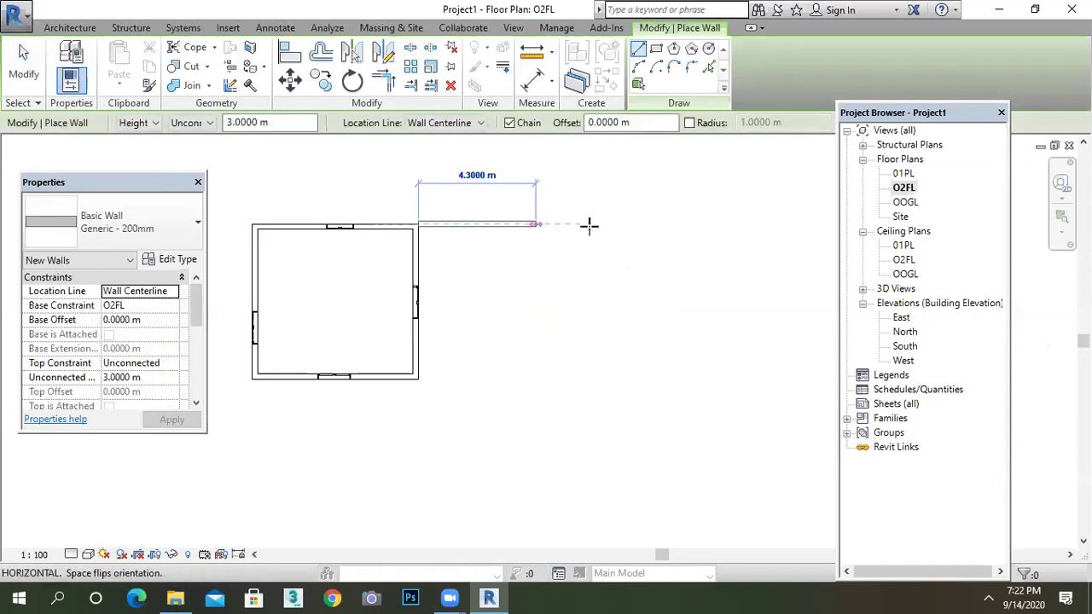
key(Escape)
scroll(426, 228, up, 5)
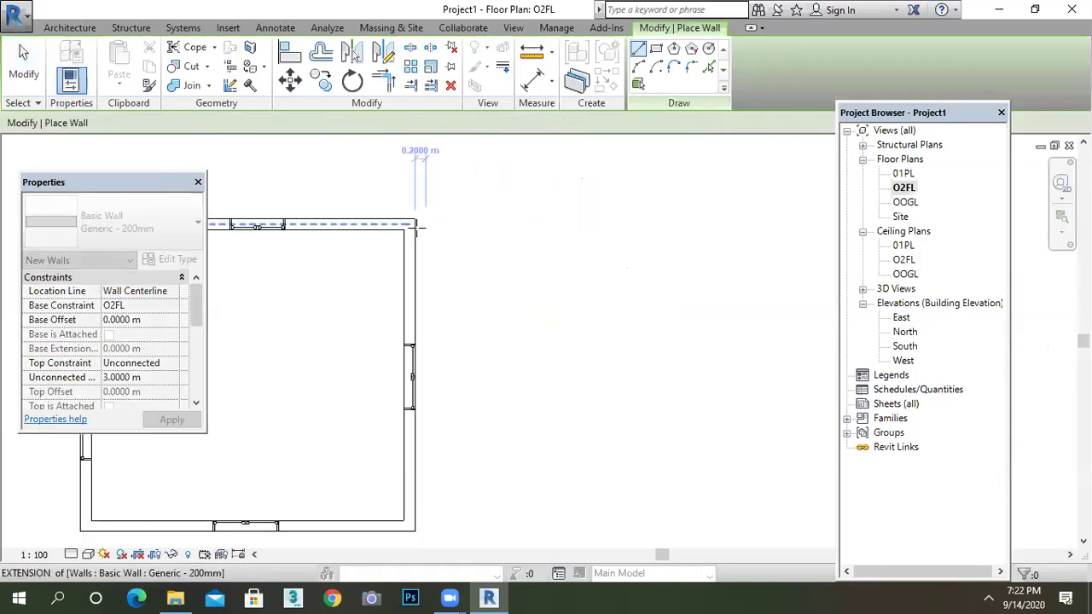
Step: Extend the existing room's upper wall to the right and draw a small adjoining room about 2.7 m wide and 2.3 m deep beneath it
click(416, 224)
scroll(486, 223, down, 4)
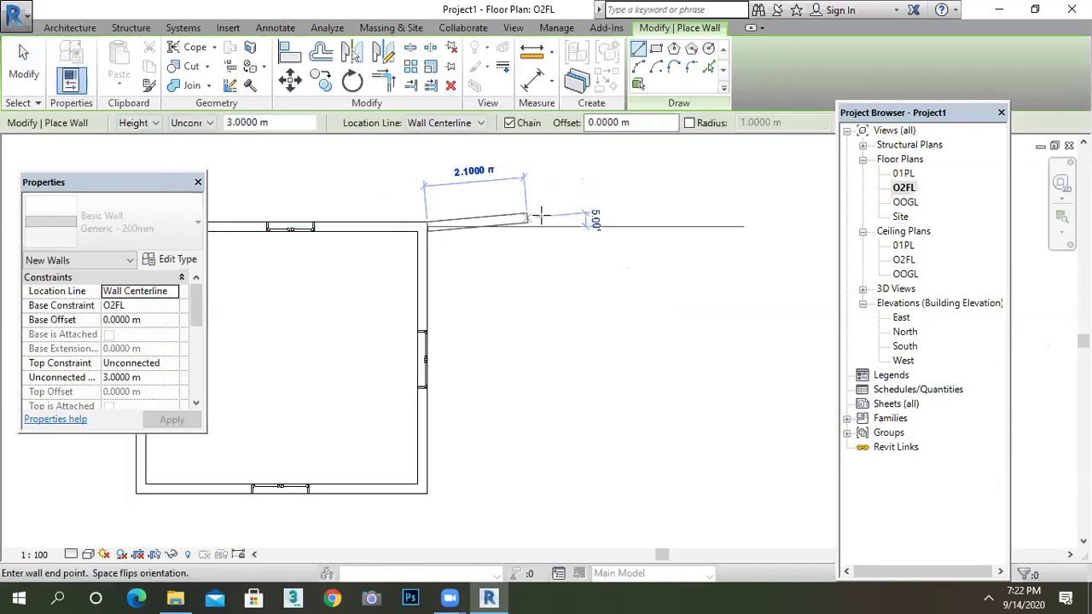
click(624, 224)
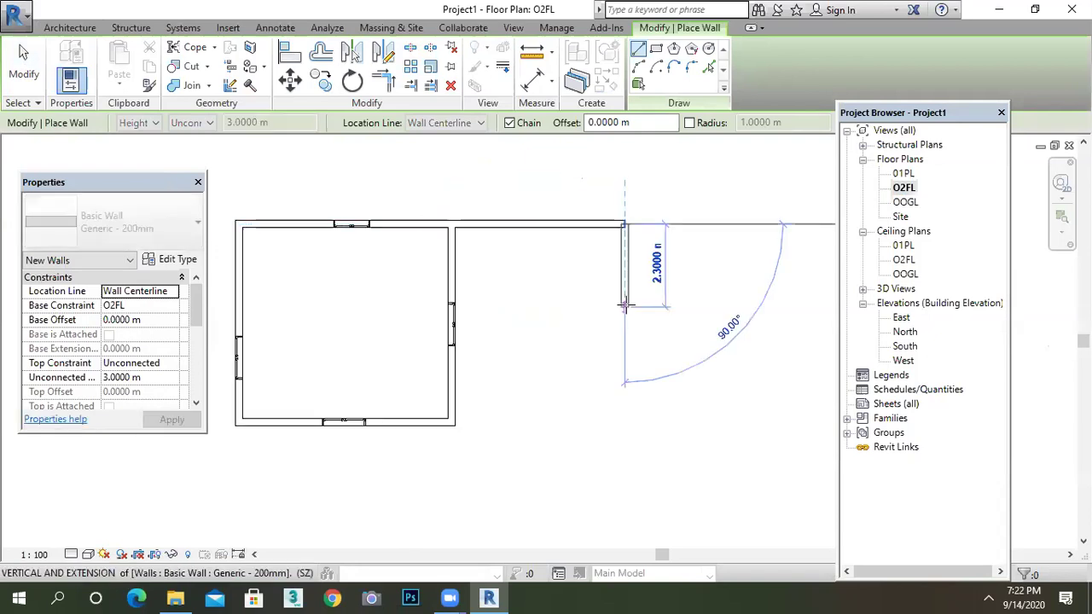
click(602, 306)
click(527, 307)
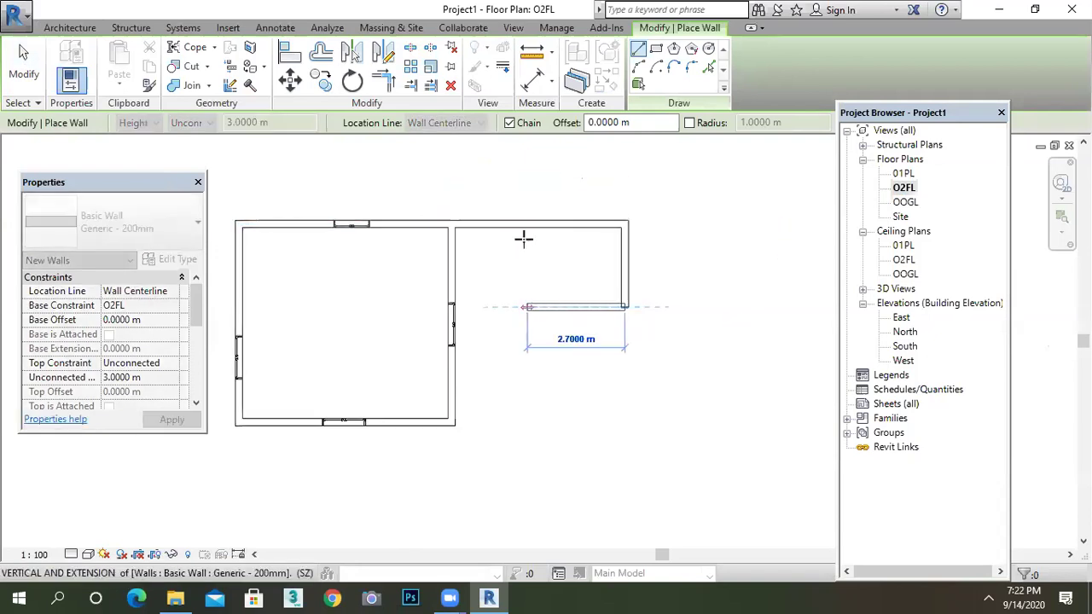
click(528, 224)
Step: Draw outer walls from the small room's lower-right corner down, about 10.7 m left, and about 3.9 m up to the large room's lower-left corner
click(626, 308)
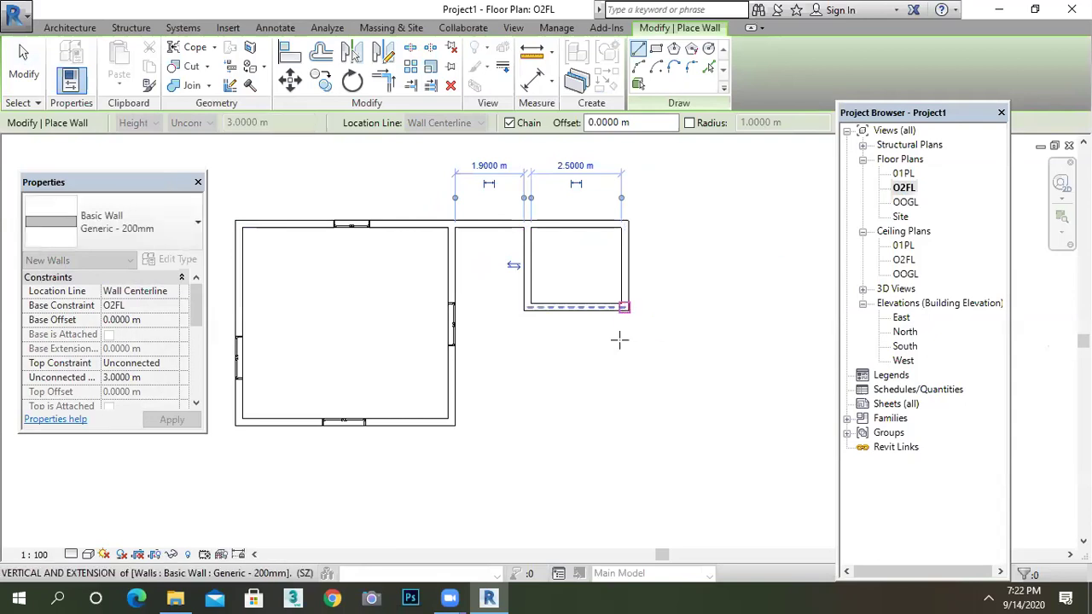
scroll(620, 340, down, 2)
middle_drag(620, 346, 588, 269)
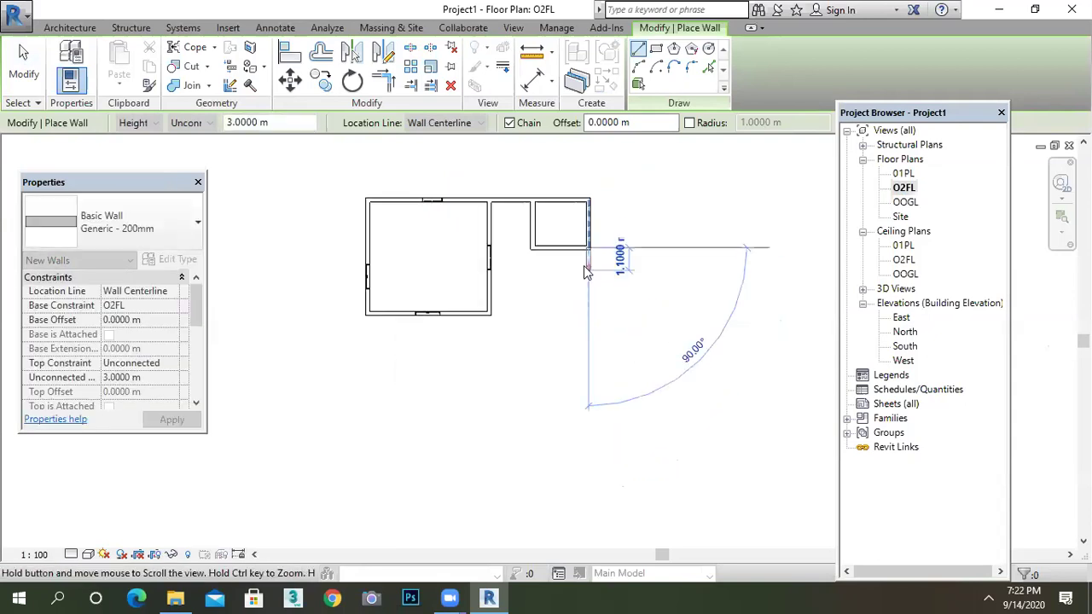
click(586, 388)
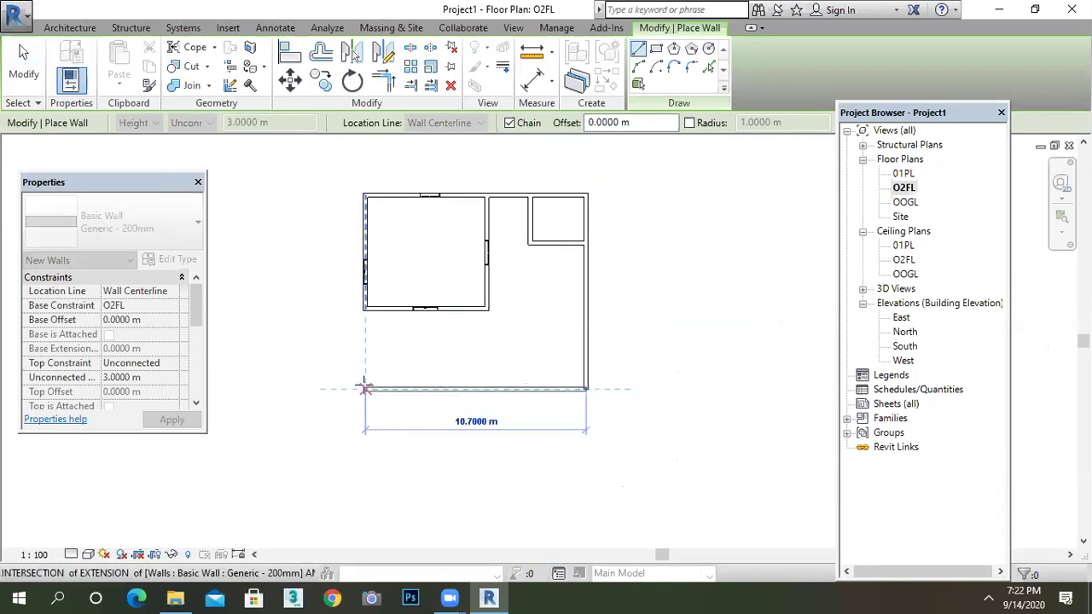
click(365, 389)
click(363, 308)
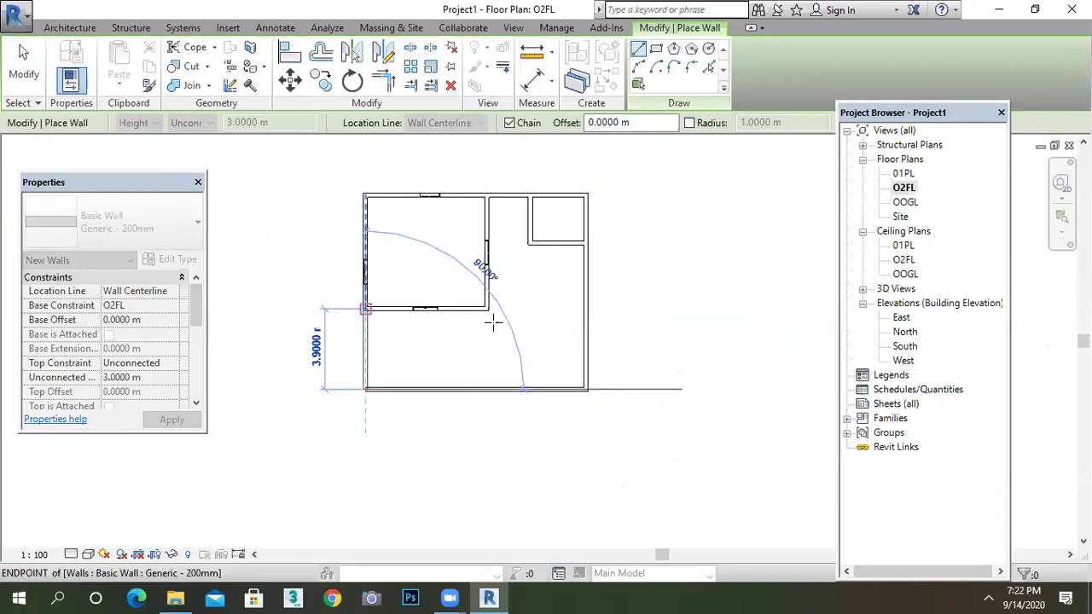
key(Escape)
right_click(648, 236)
click(662, 245)
right_click(647, 235)
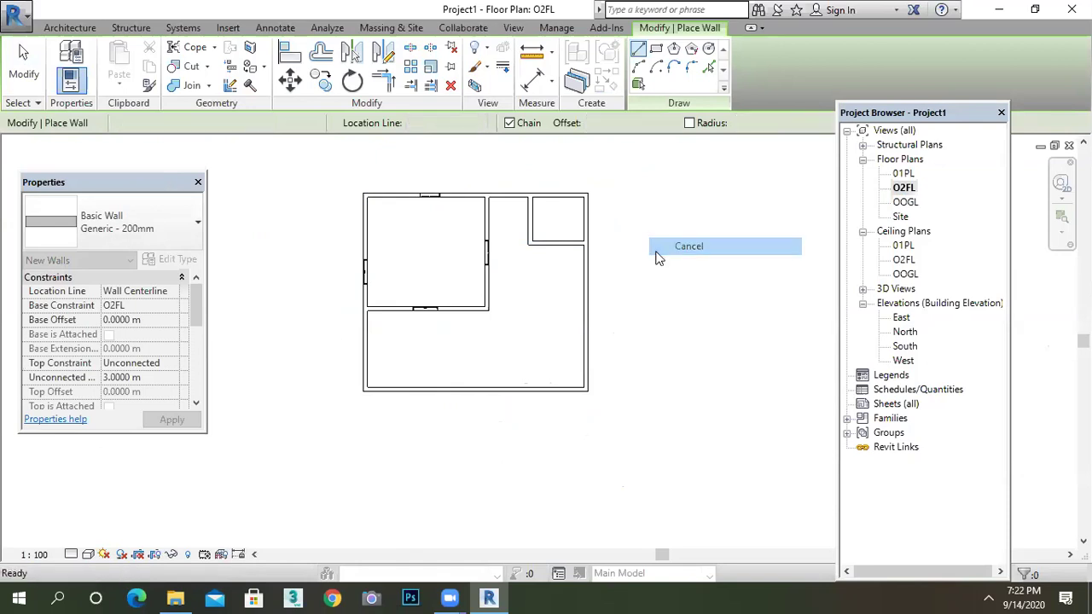
click(654, 246)
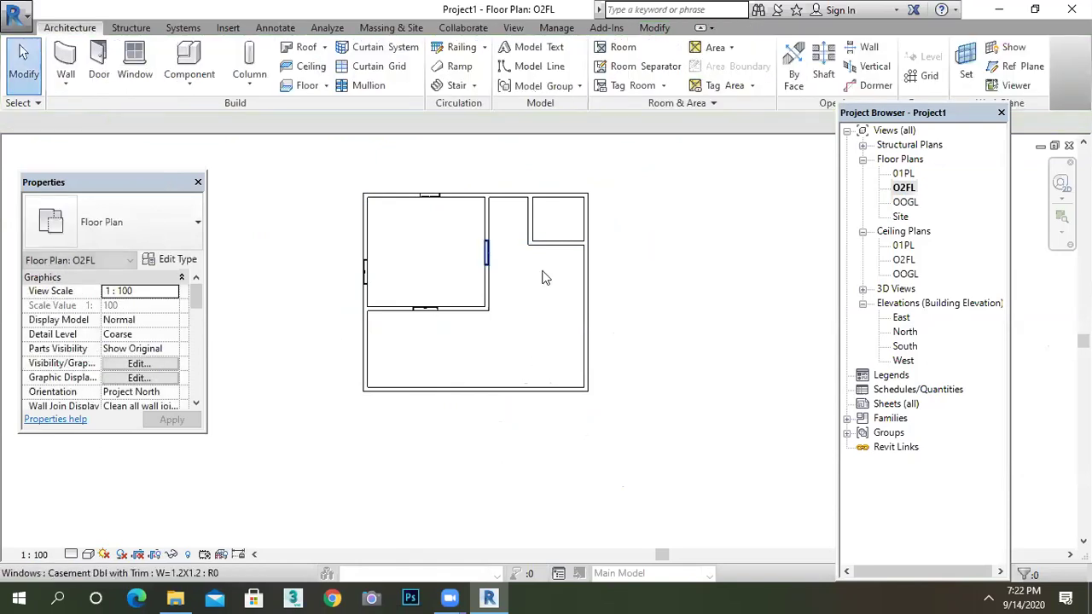
Step: Check the new walls in the default 3D view and return to the O2FL floor plan
click(513, 27)
click(459, 57)
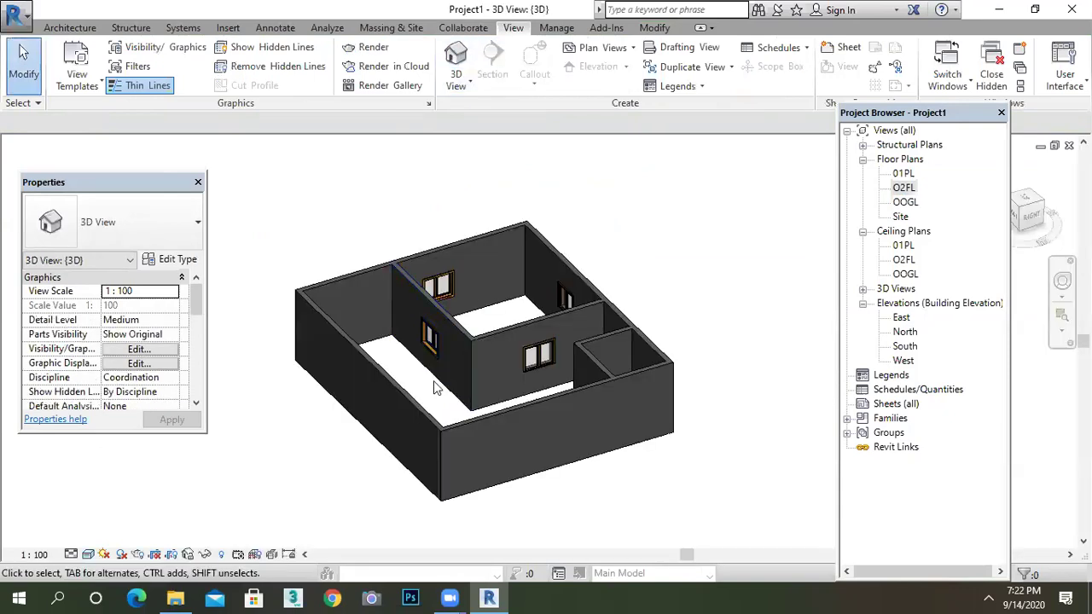
double_click(907, 189)
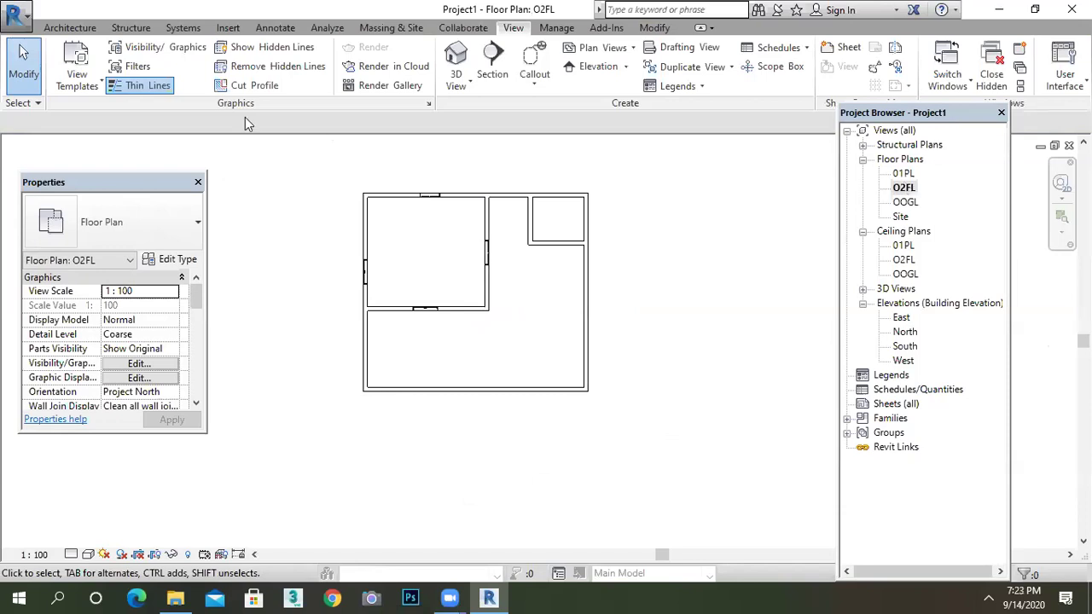
Step: Start an architectural floor on O2FL with the Generic 150mm - Filled type
click(66, 28)
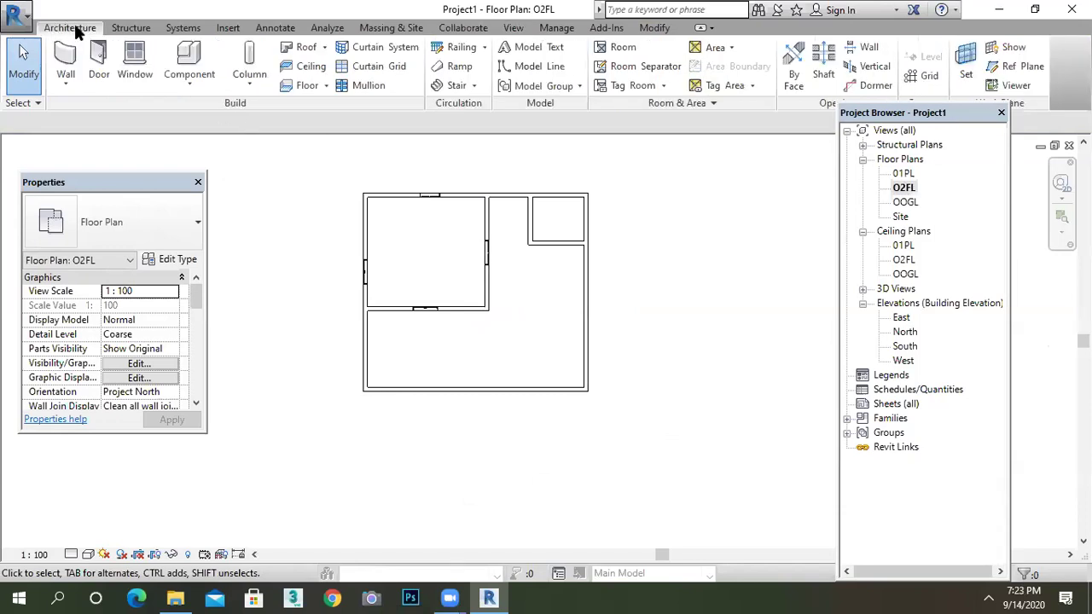
click(326, 86)
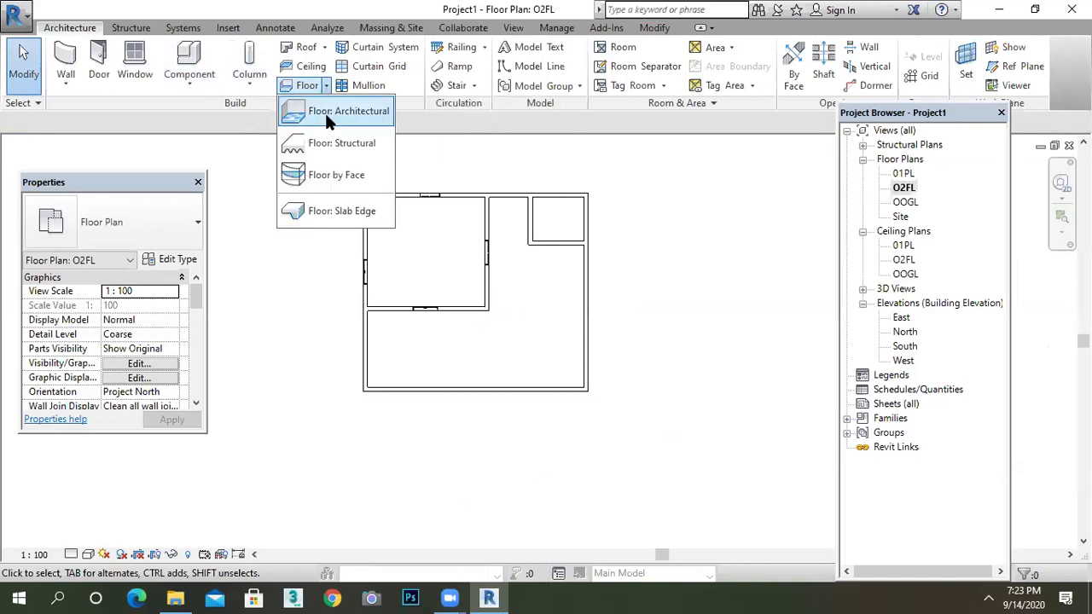
click(323, 113)
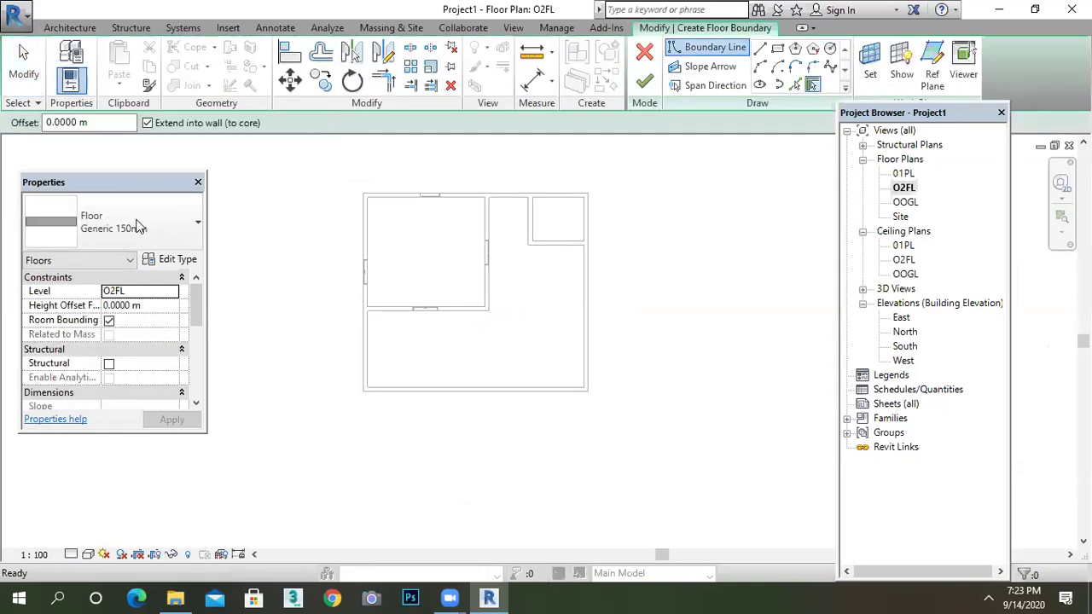
click(152, 222)
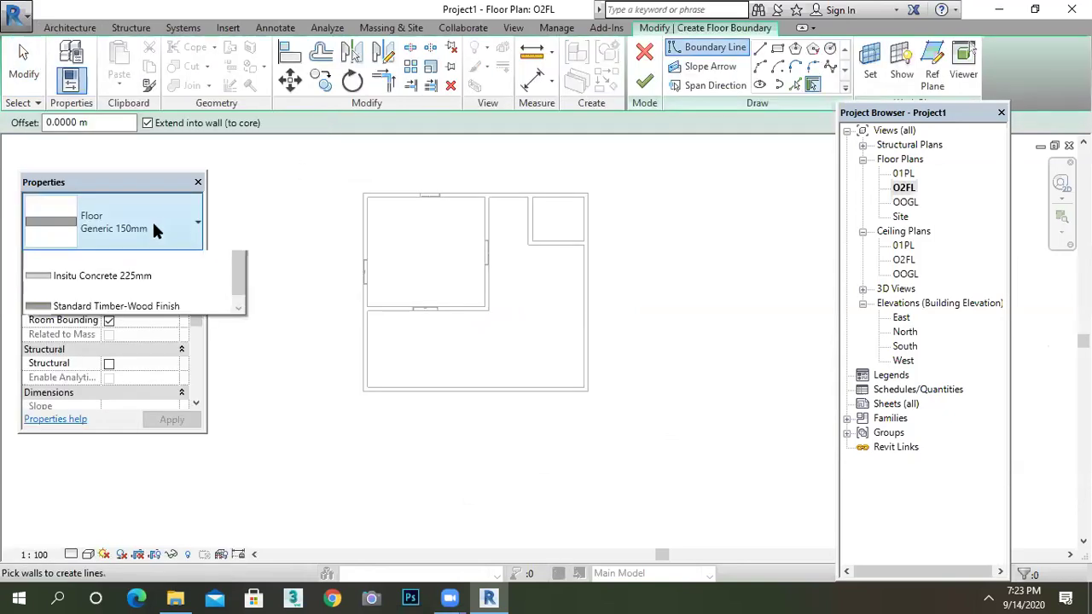
scroll(128, 428, down, 1)
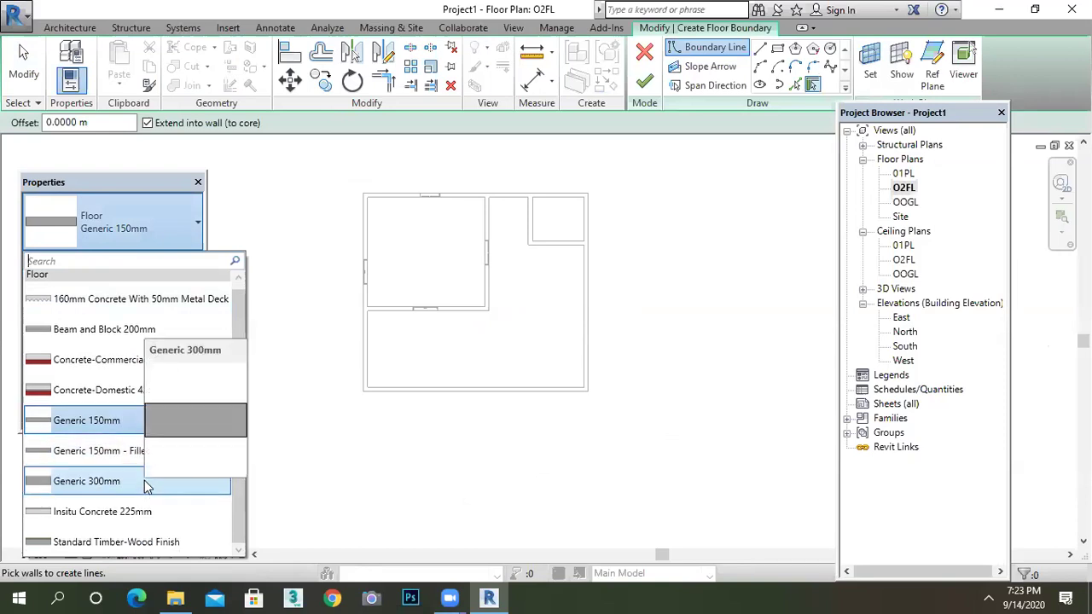
click(75, 453)
Step: Duplicate the current floor type under the name FLOOR
click(180, 262)
click(1019, 80)
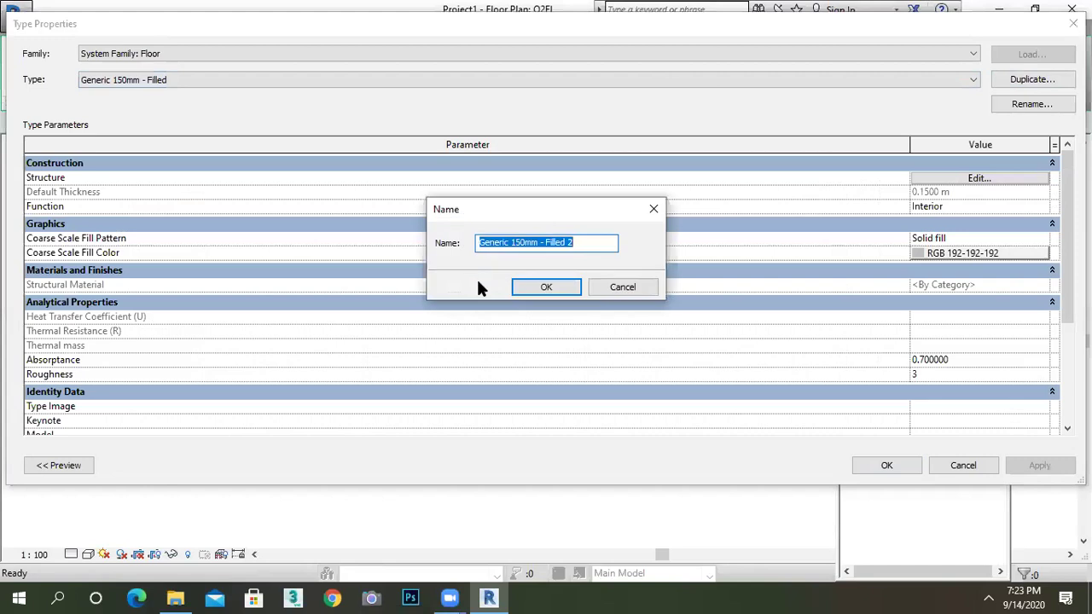
text(FLOOR)
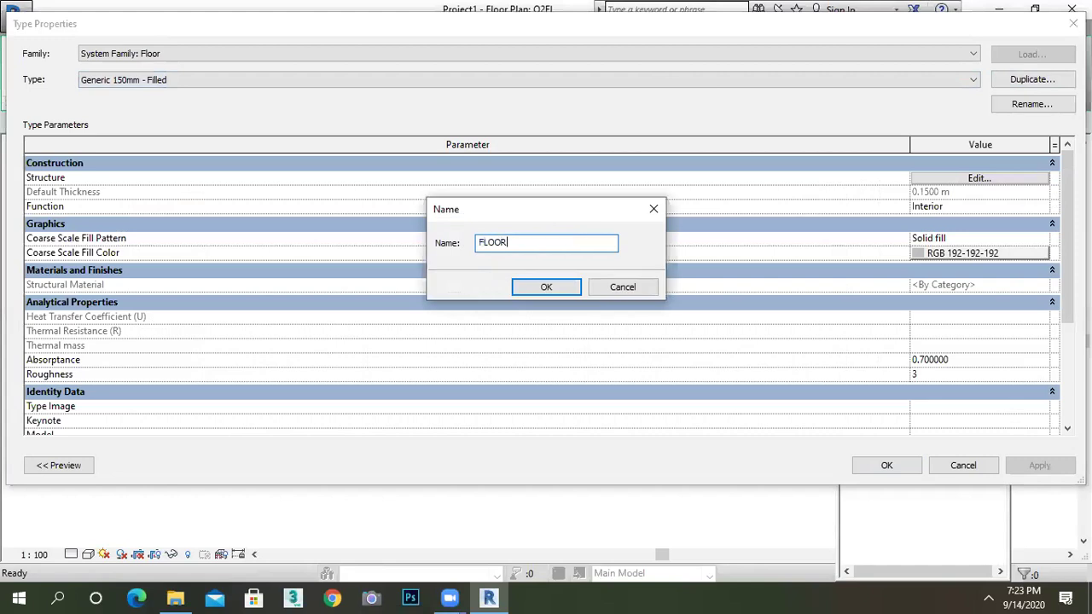
click(549, 287)
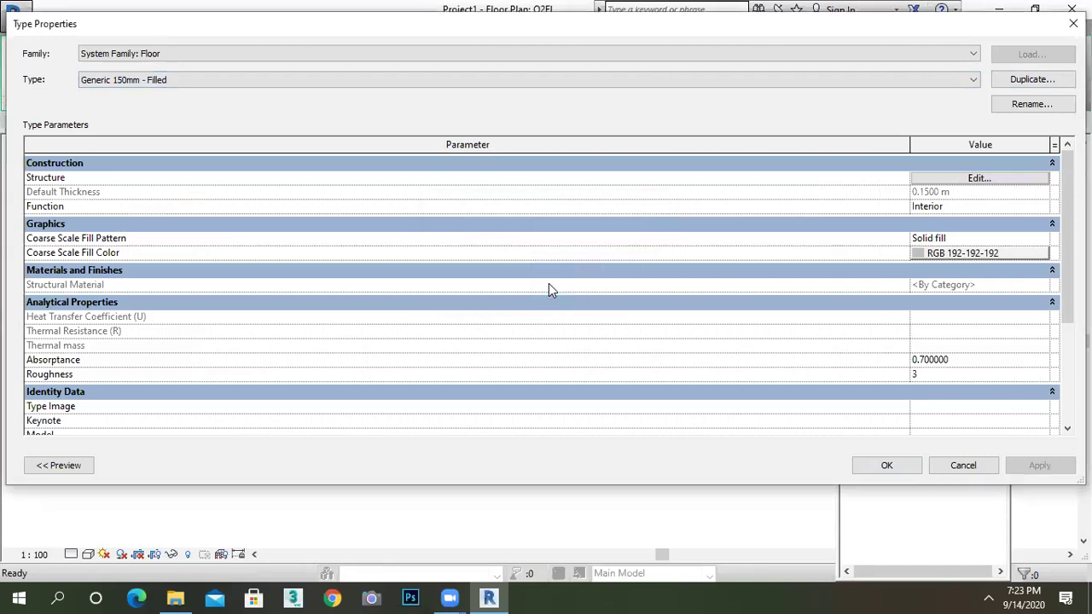
Step: Open the floor type's layer structure and create a new material named FLOOR for the Structure [1] layer
click(975, 179)
click(575, 179)
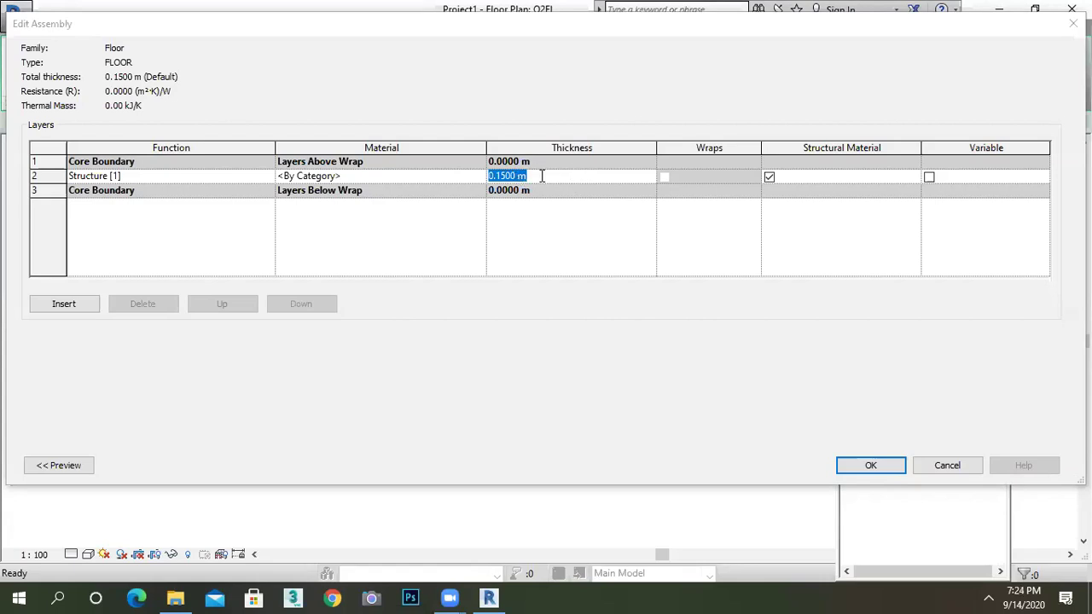
click(478, 176)
click(479, 176)
click(57, 502)
click(85, 512)
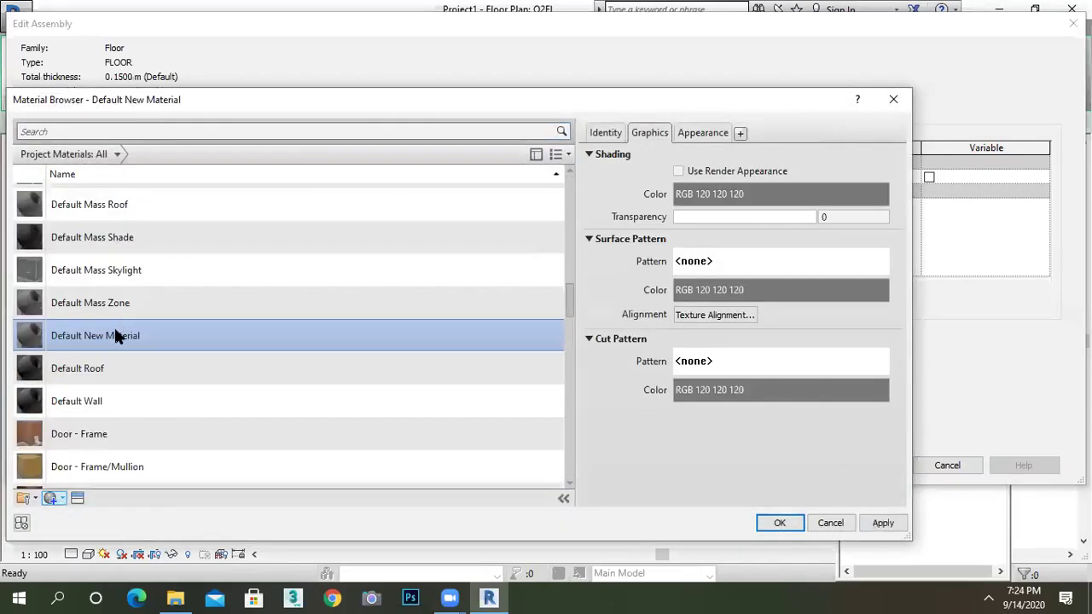
right_click(116, 331)
click(151, 371)
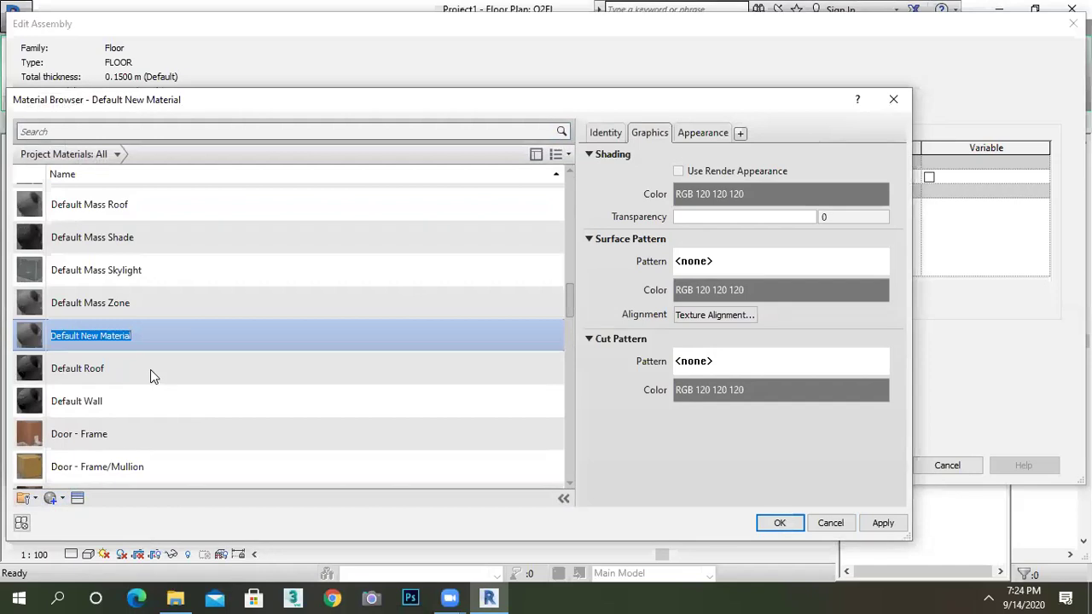
text(FLOOR)
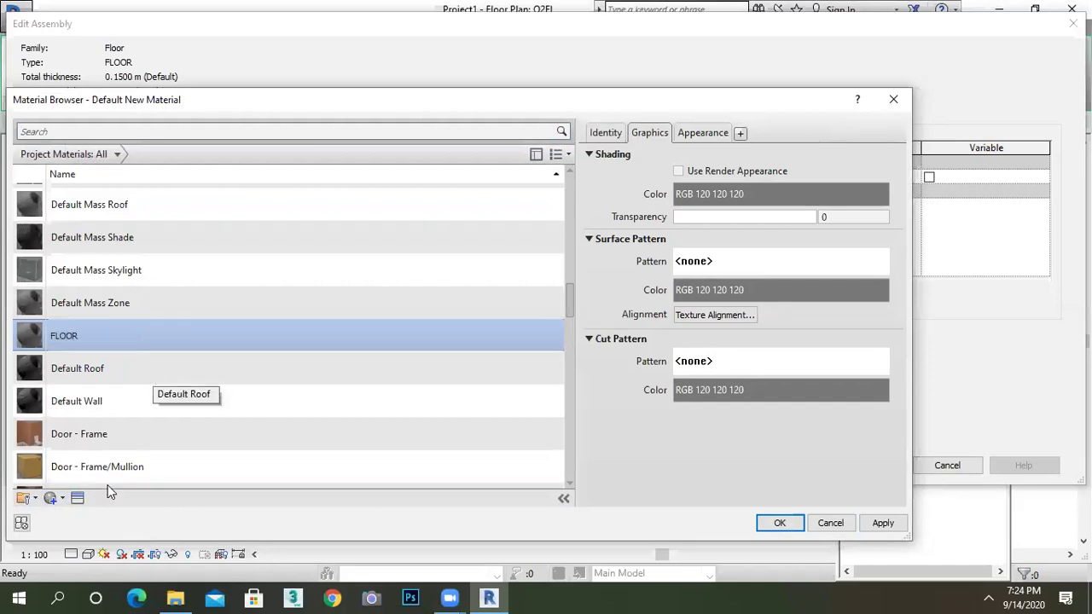
Step: Browse the flooring appearance assets and apply the wood asset Beechwood - Galliano to the FLOOR material
click(77, 498)
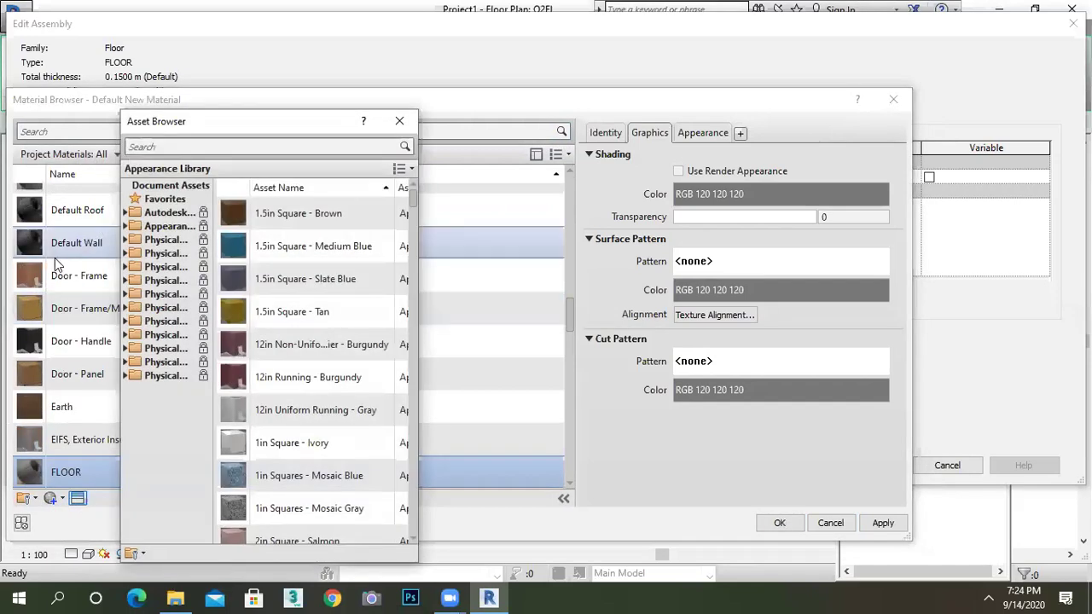
drag(223, 127, 456, 66)
double_click(394, 166)
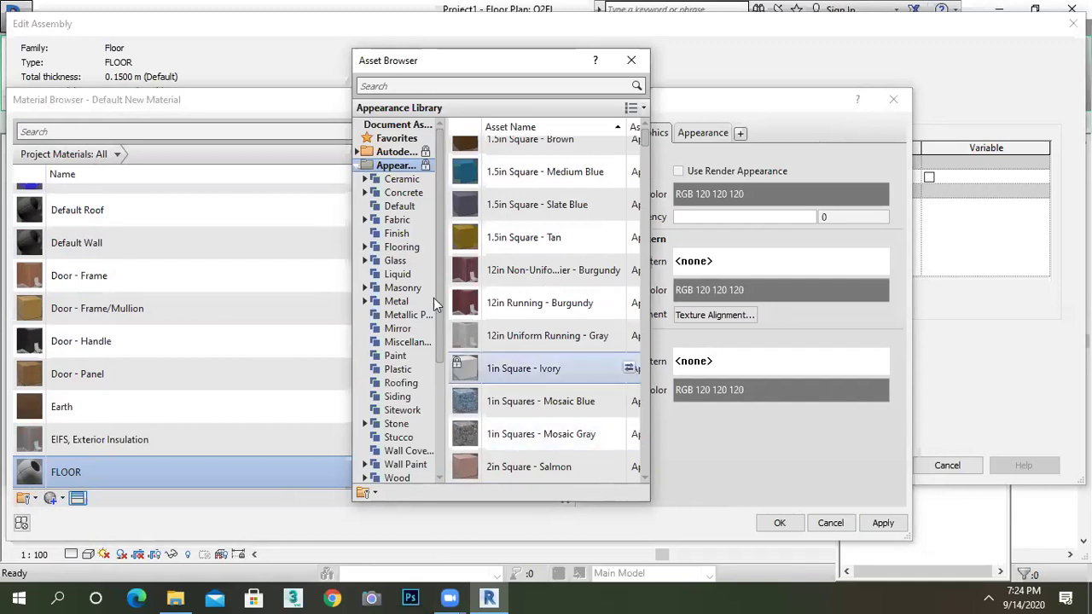
click(402, 248)
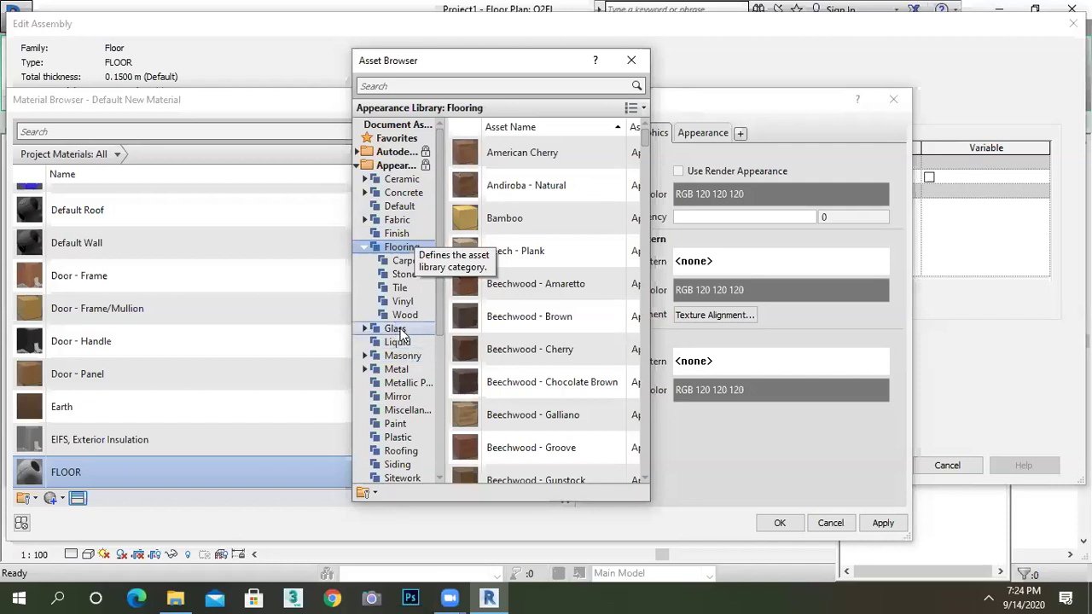
click(407, 261)
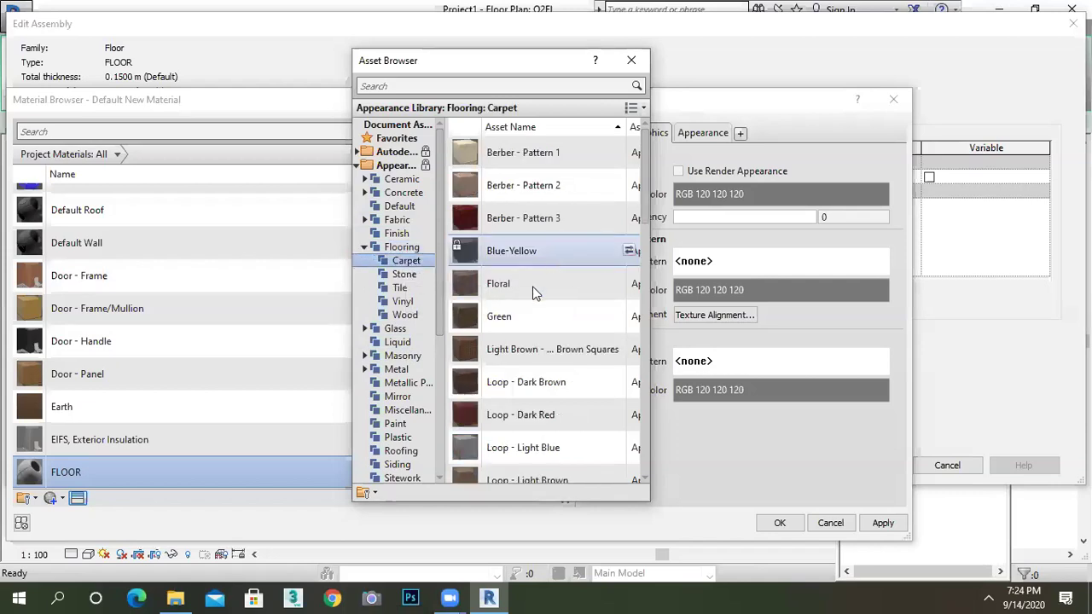
click(424, 278)
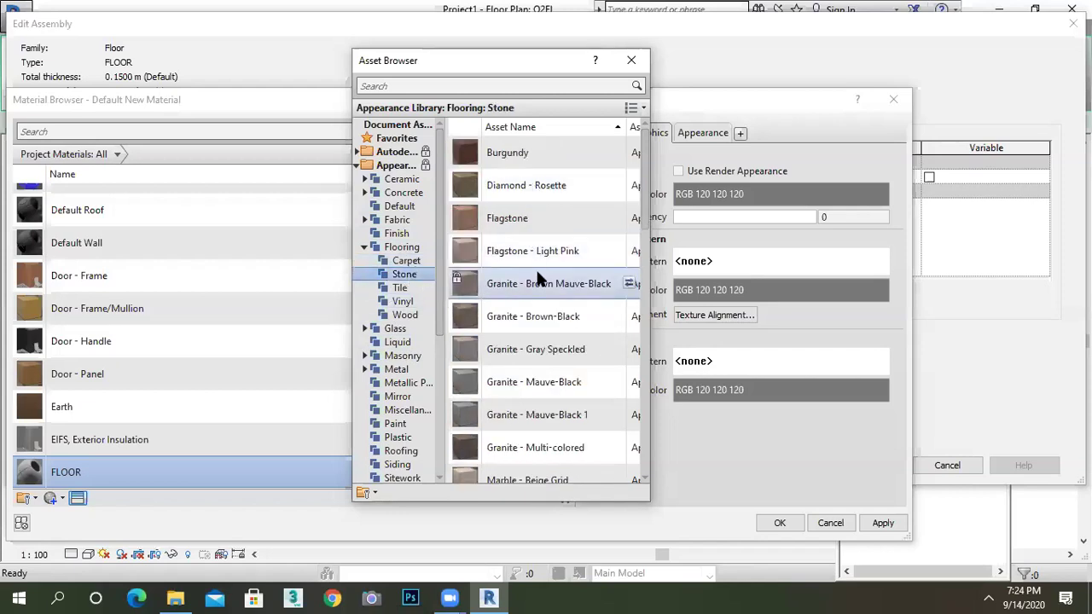
click(403, 288)
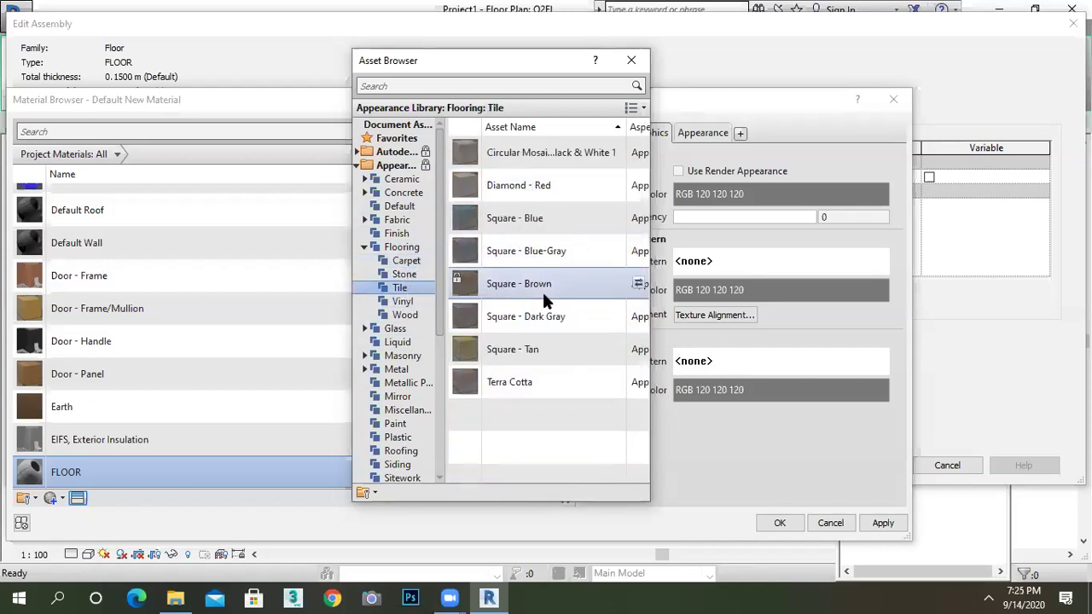
click(404, 303)
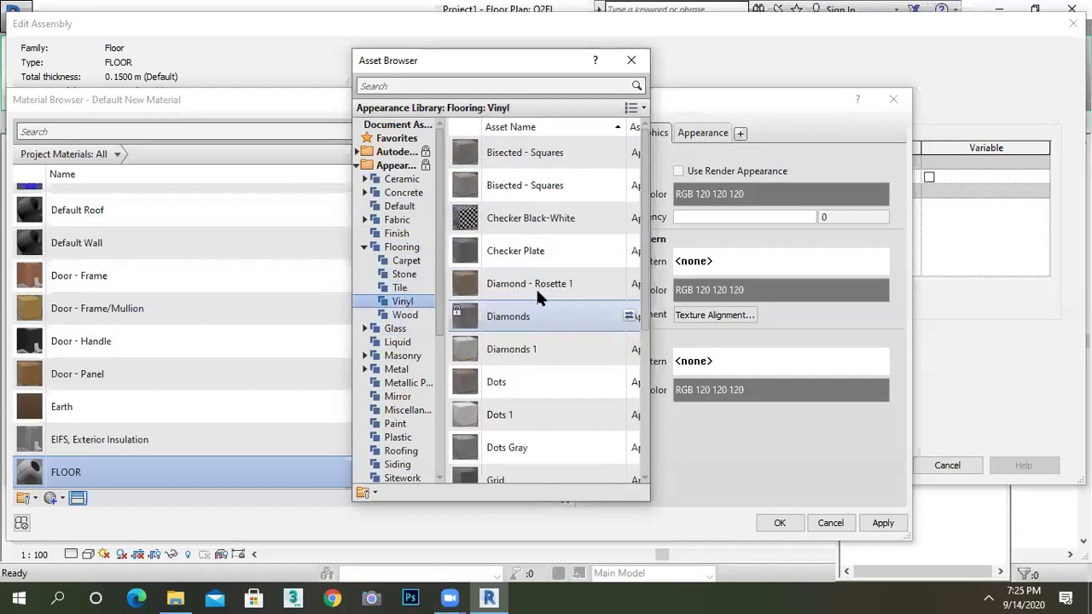
click(403, 315)
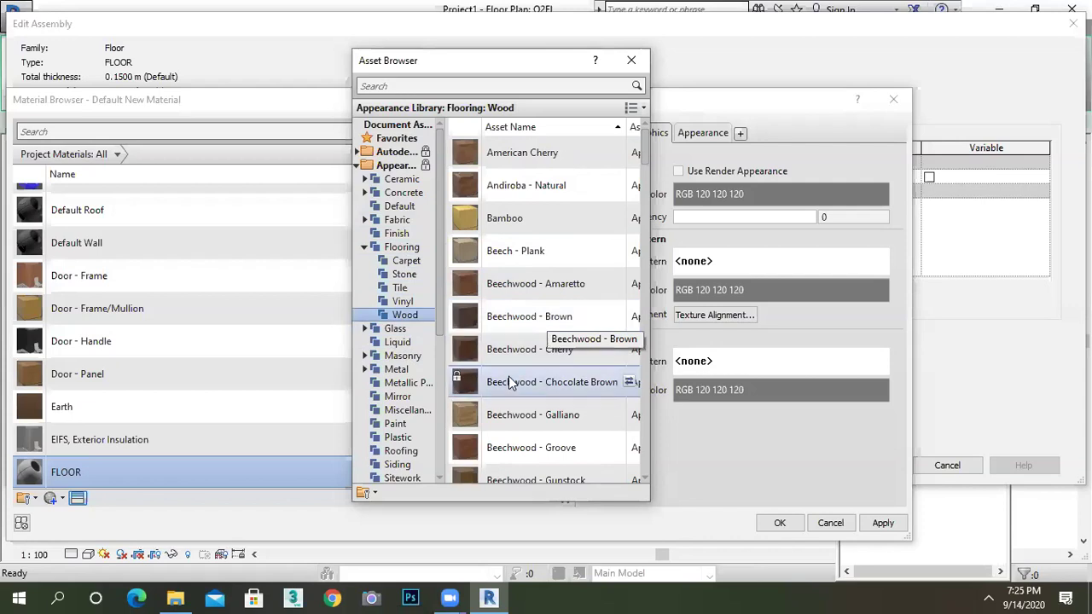
scroll(510, 377, down, 3)
double_click(467, 225)
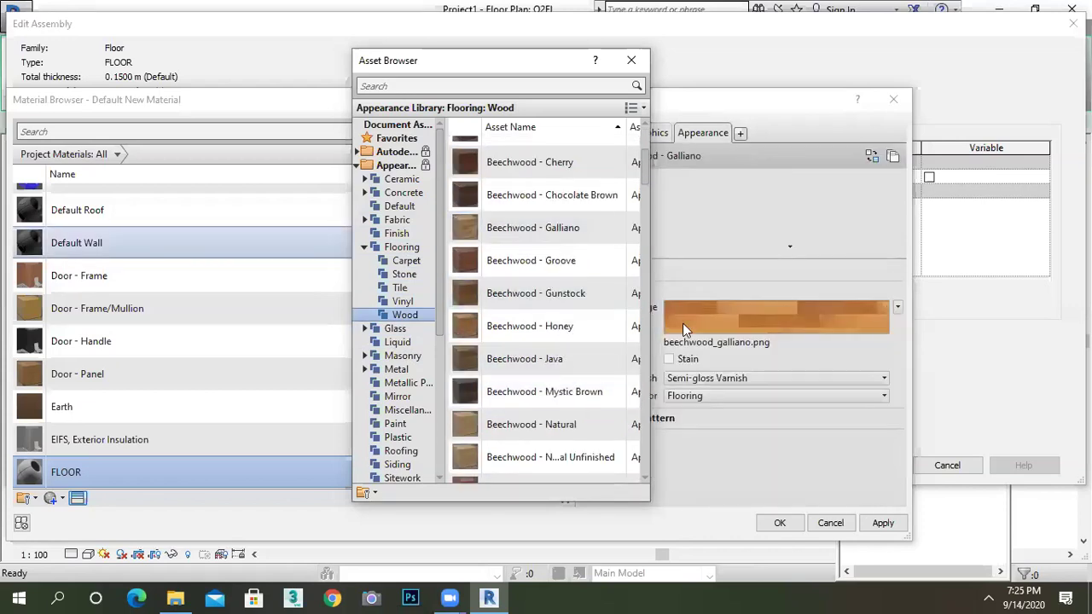
click(632, 60)
Step: Assign the FLOOR material to the structure layer and accept the floor assembly and type properties
drag(602, 103, 411, 102)
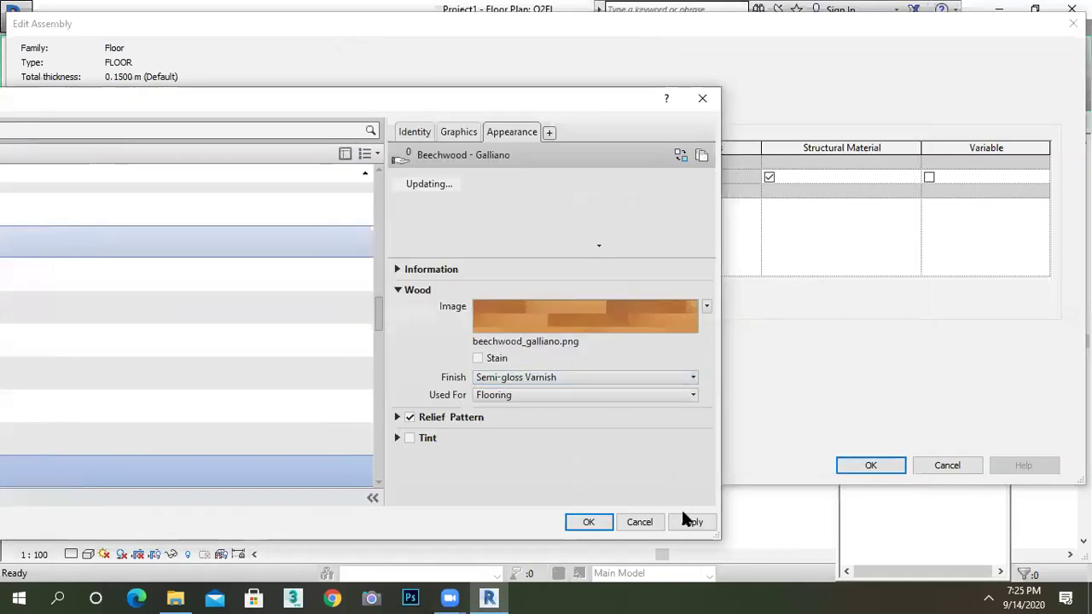
click(586, 523)
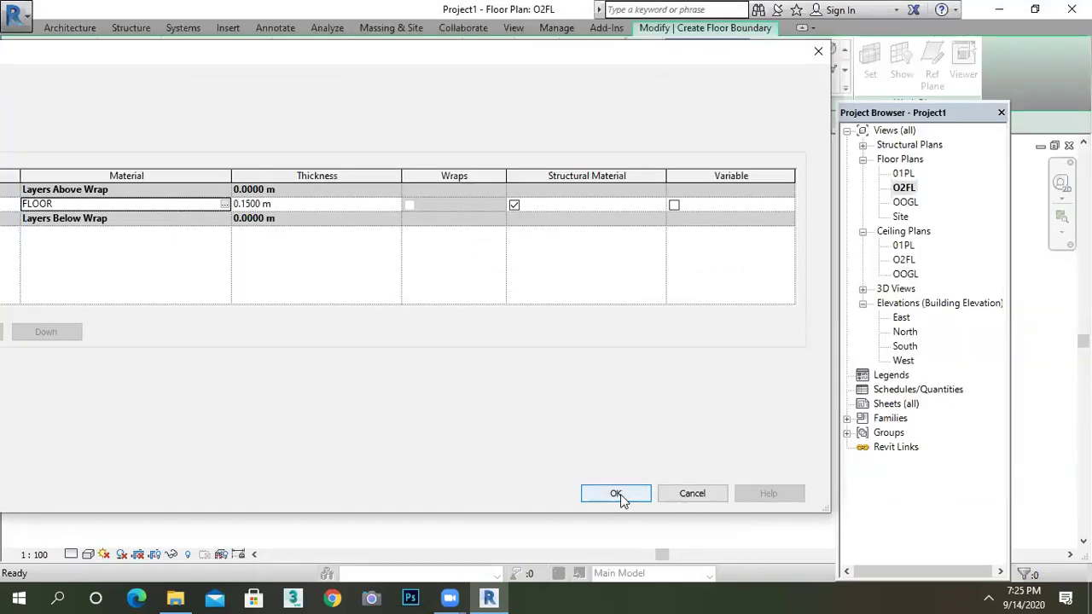
click(620, 494)
click(614, 495)
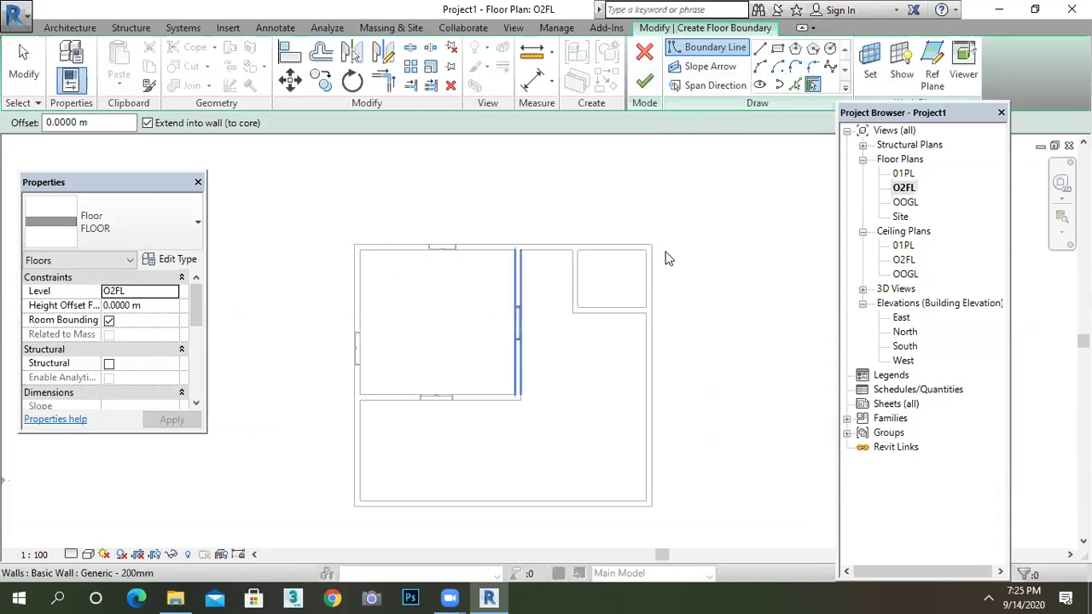
Step: Try outlining the windowed room with a rectangular floor boundary along its inner wall faces, and undo it
scroll(644, 303, up, 3)
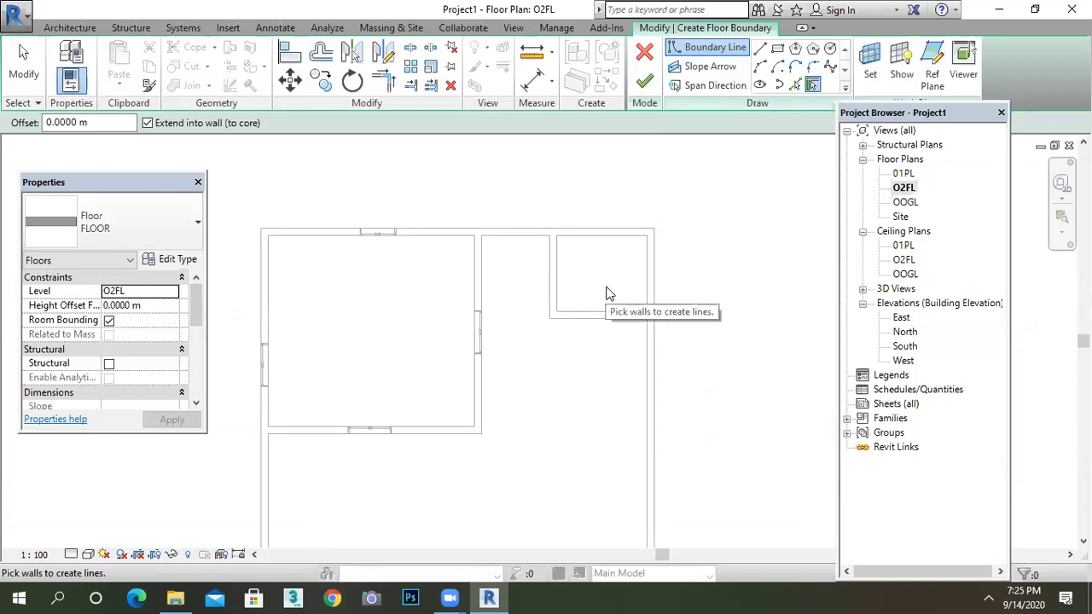
scroll(611, 291, down, 2)
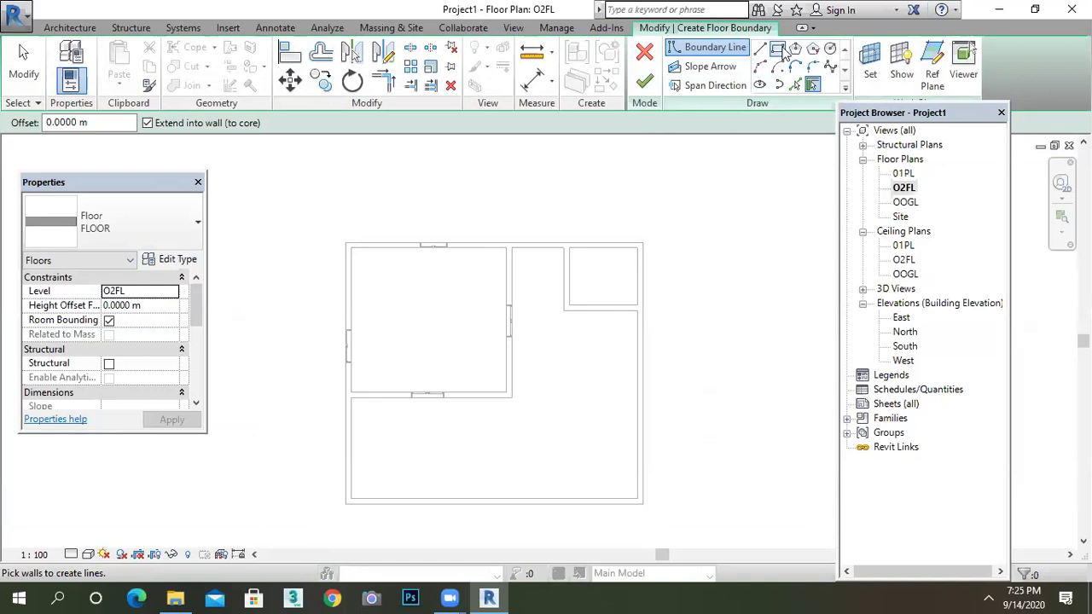
click(777, 50)
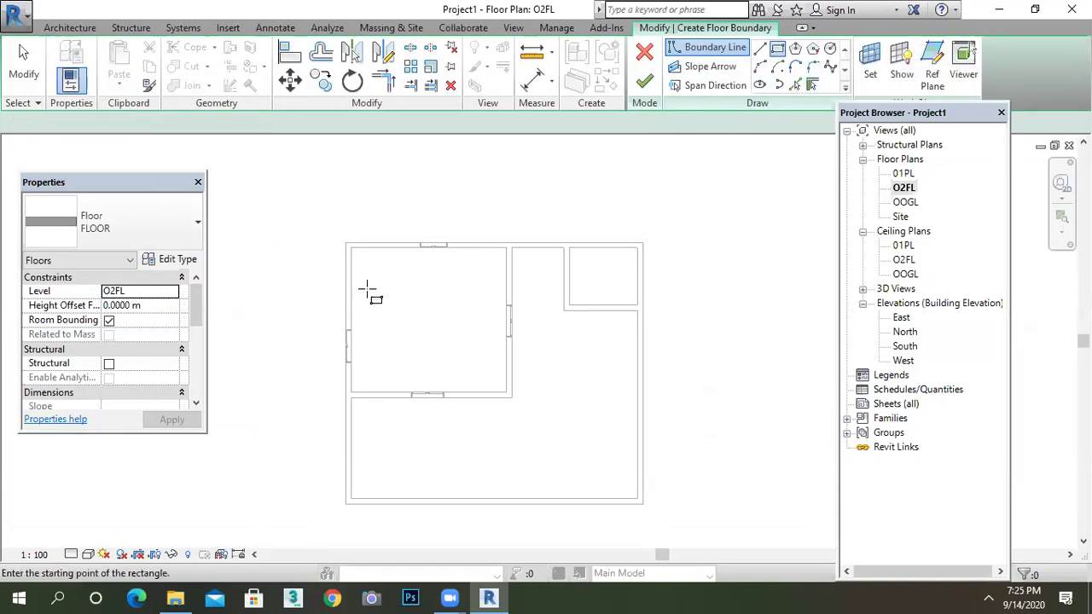
click(351, 247)
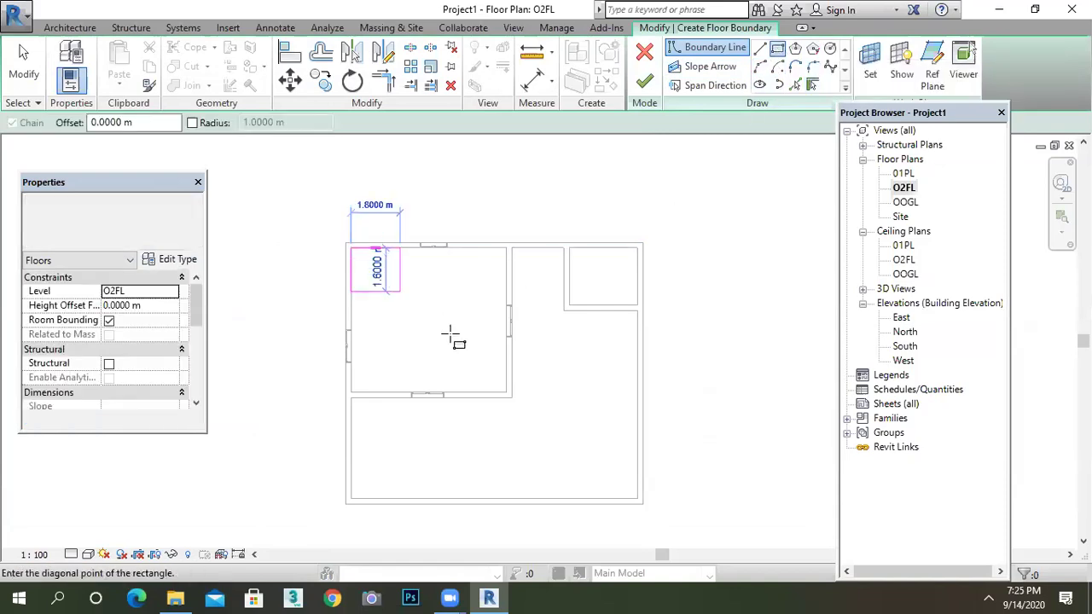
click(506, 393)
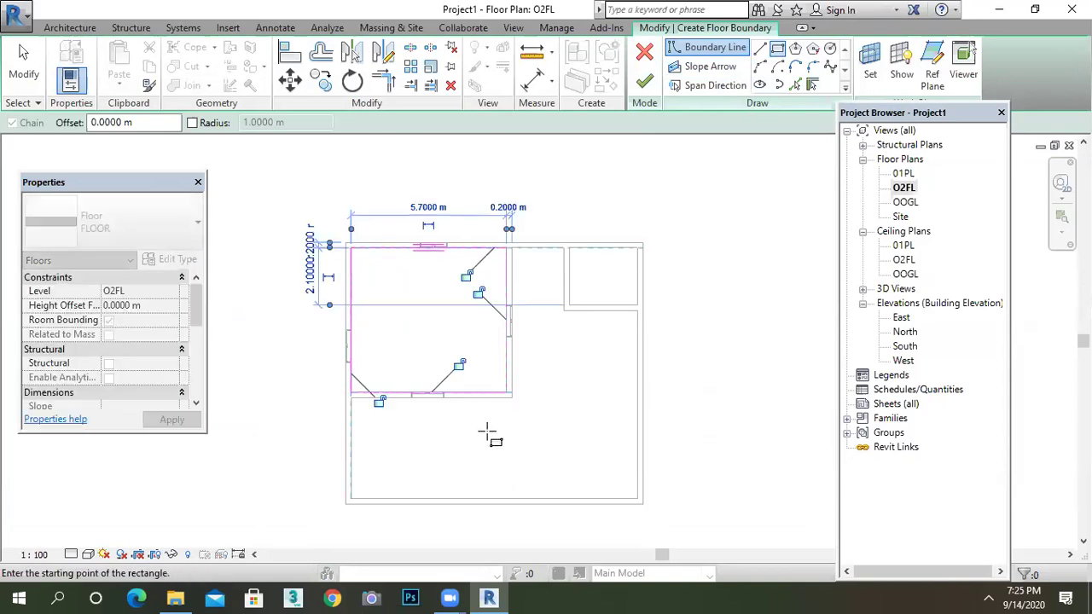
scroll(465, 437, up, 2)
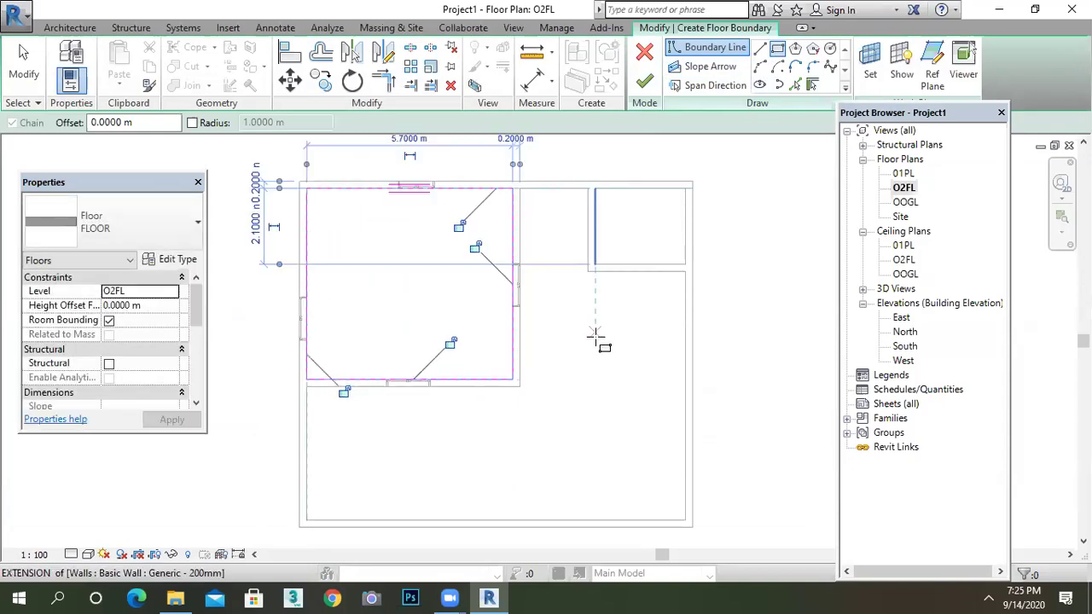
key(ctrl+z)
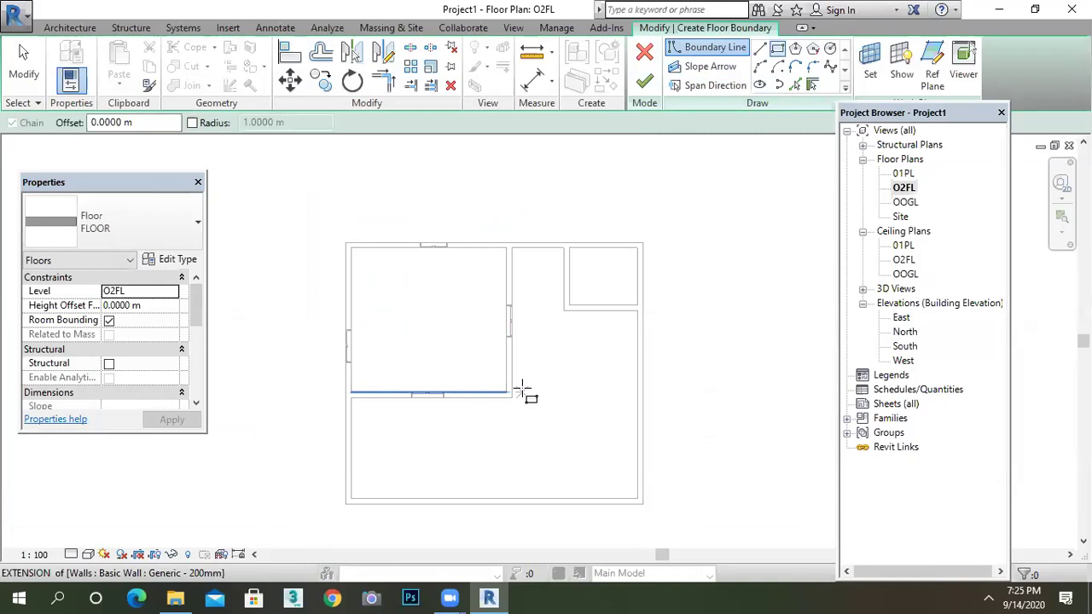
Step: Sketch a 5.7 m straight floor boundary line along the inner face of the windowed room's upper wall
scroll(375, 239, up, 5)
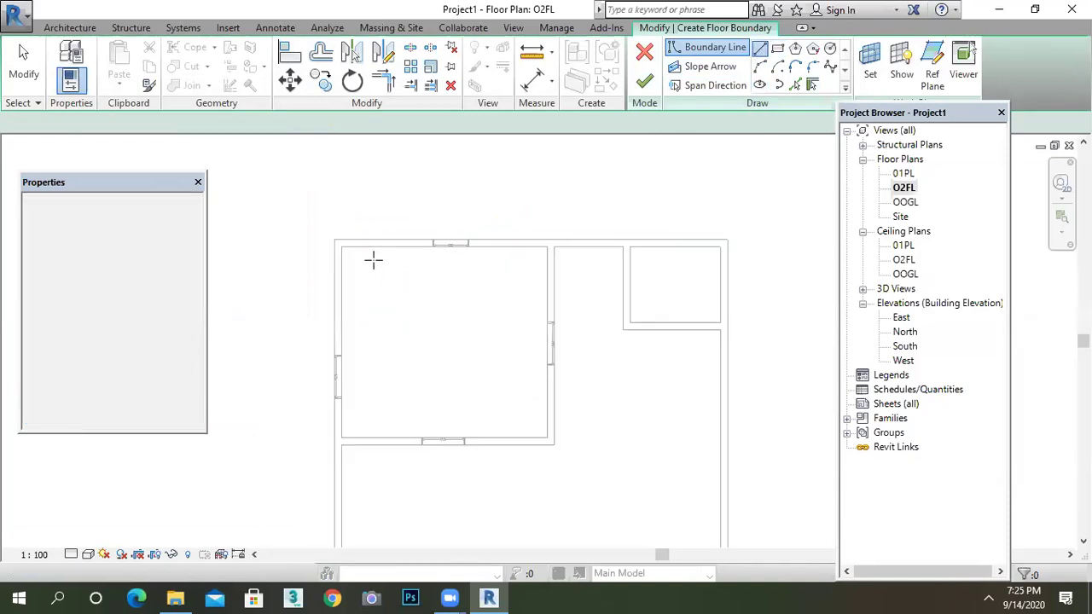
key(l)
key(i)
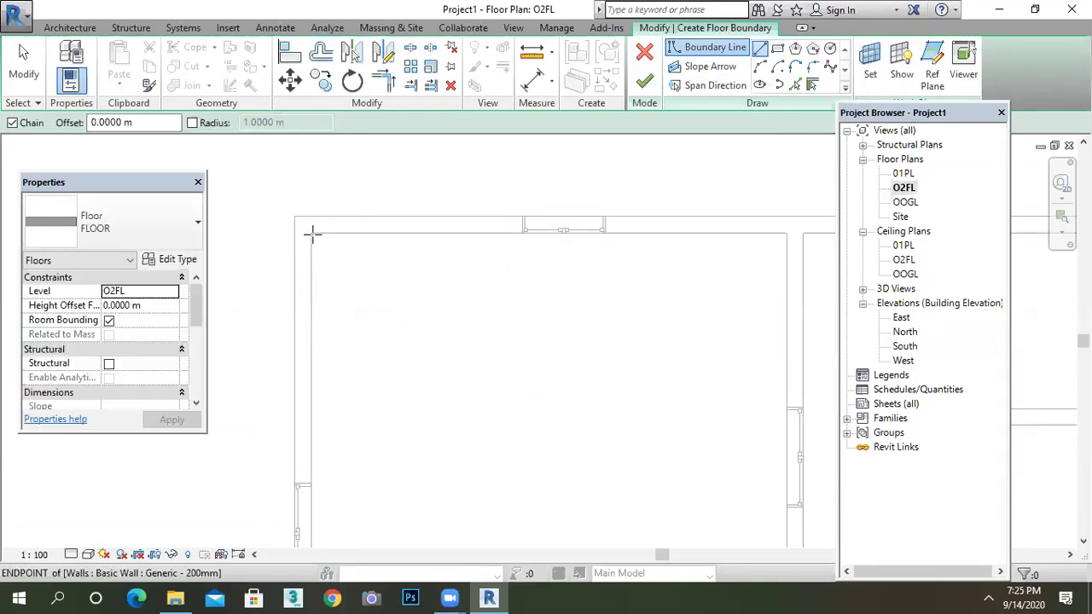
click(313, 237)
scroll(313, 236, down, 2)
click(624, 234)
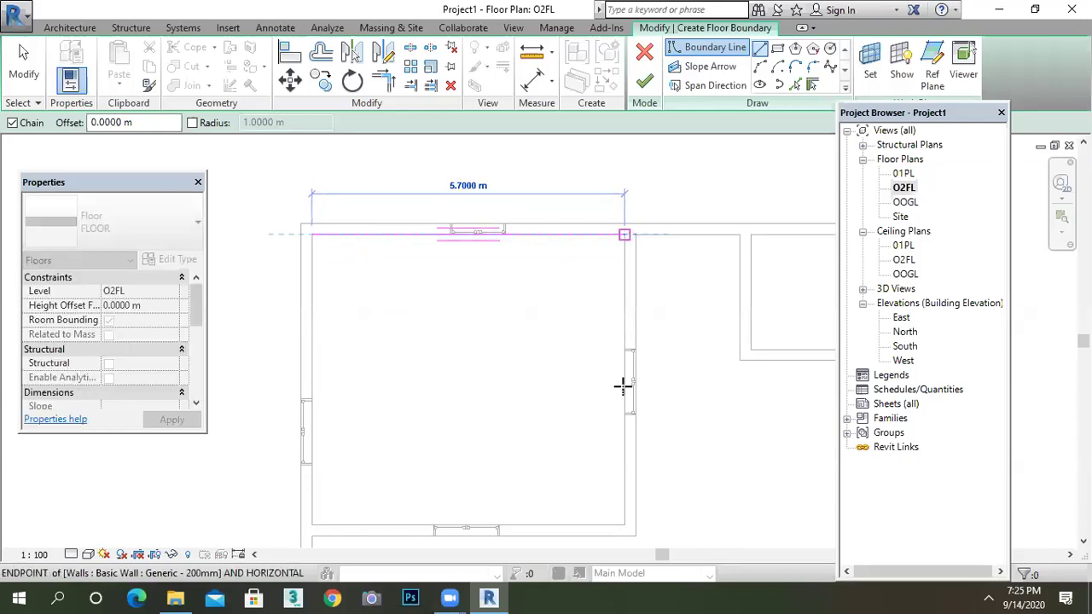
scroll(627, 376, up, 3)
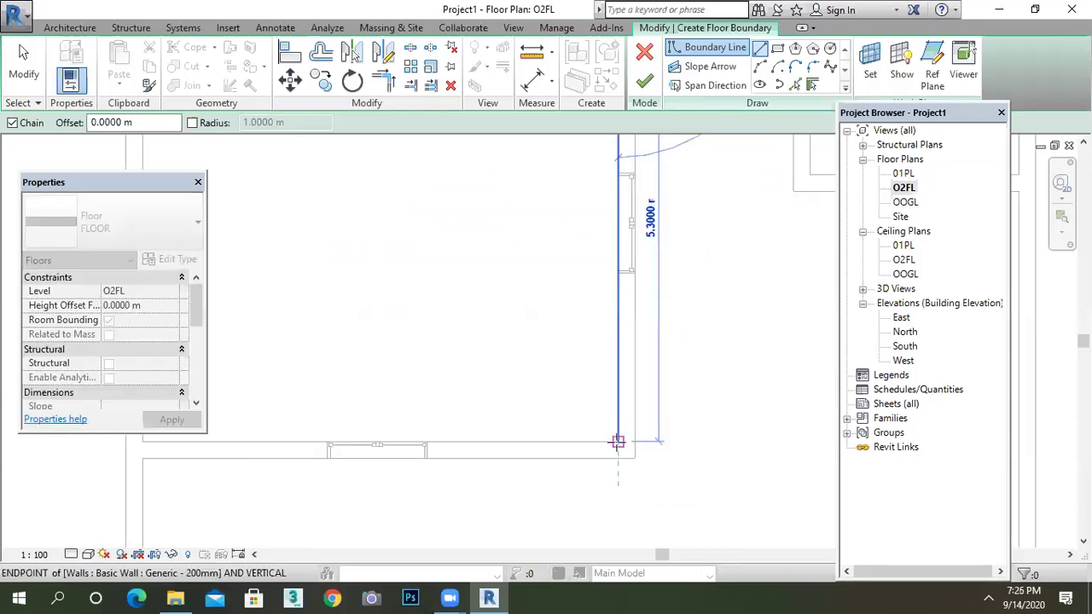
scroll(618, 442, down, 1)
key(Escape)
key(Escape)
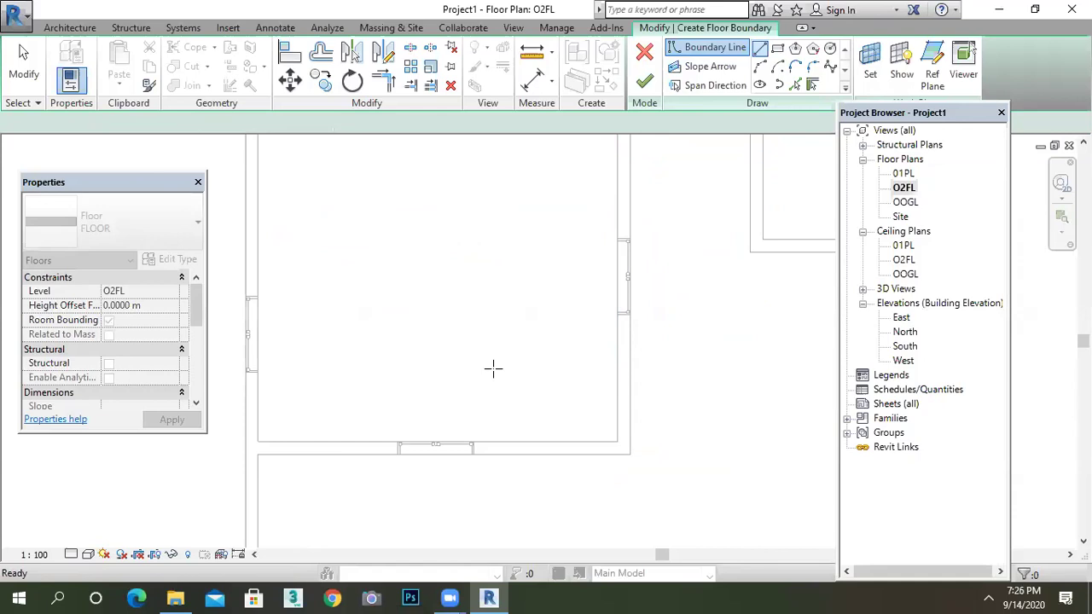
scroll(493, 369, down, 2)
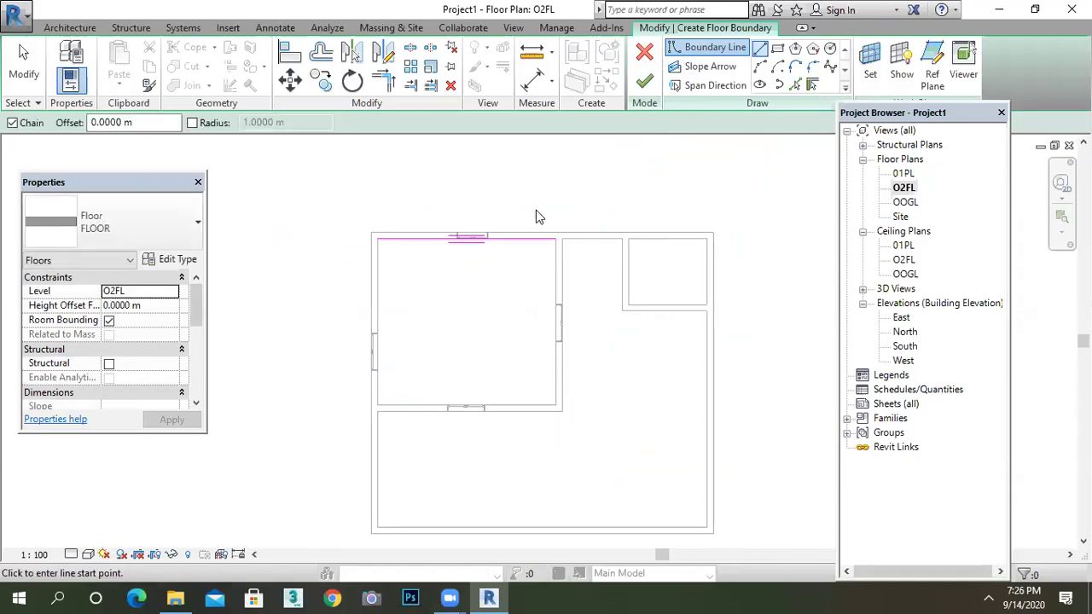
click(645, 53)
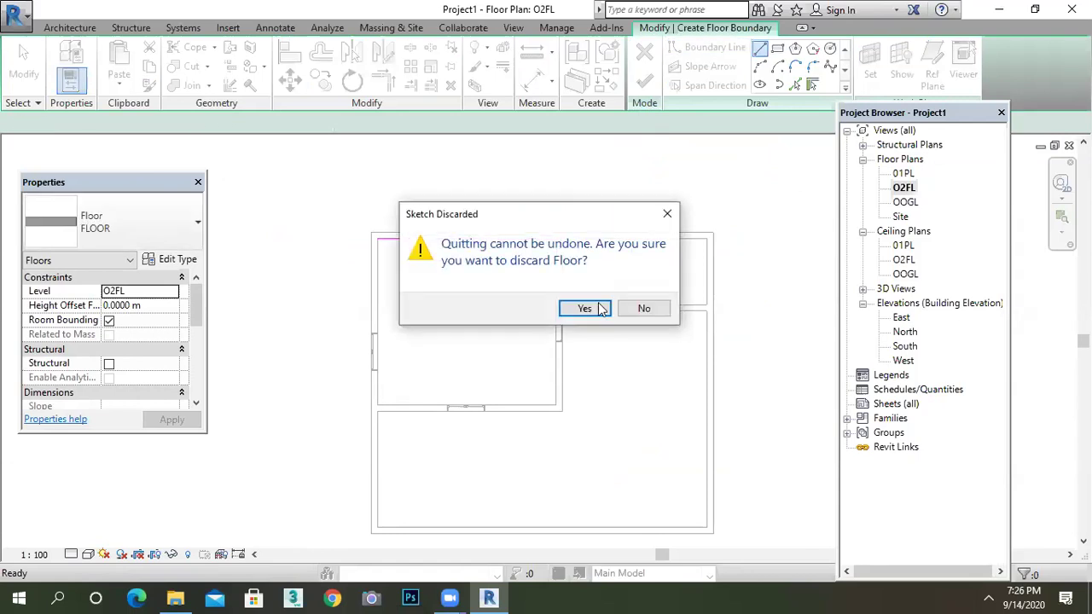
click(667, 214)
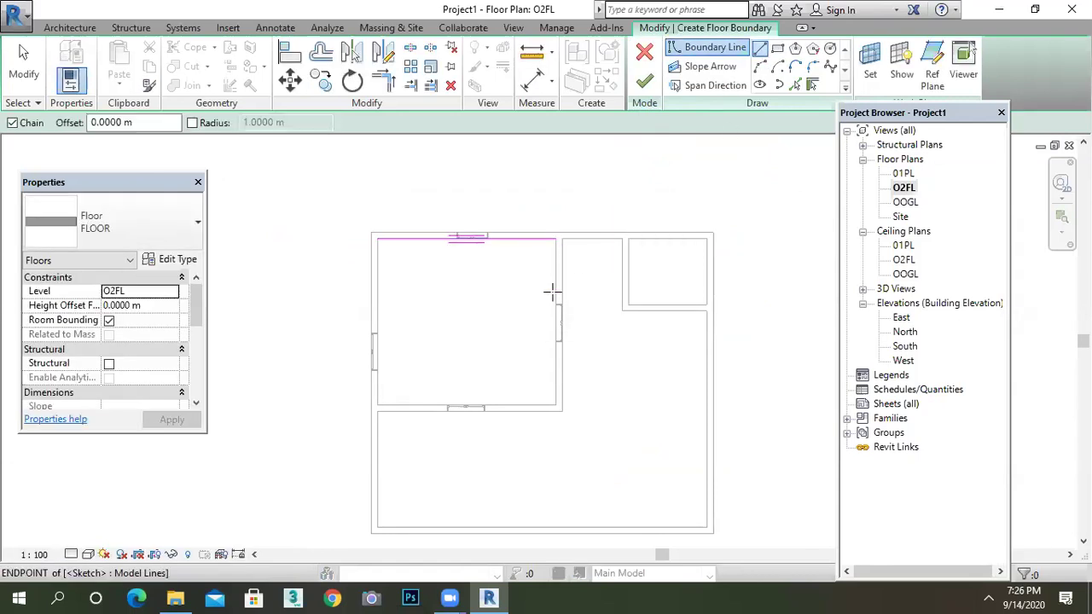
Step: Close the floor boundary with lines along the room's remaining three inner wall faces and finish the floor sketch
click(556, 240)
click(556, 406)
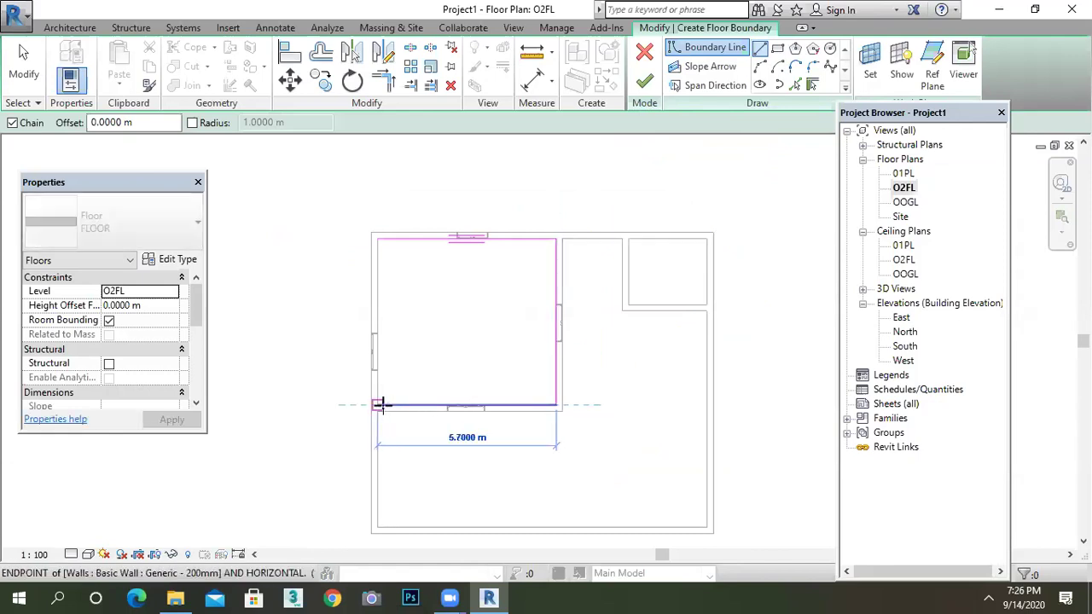
click(377, 405)
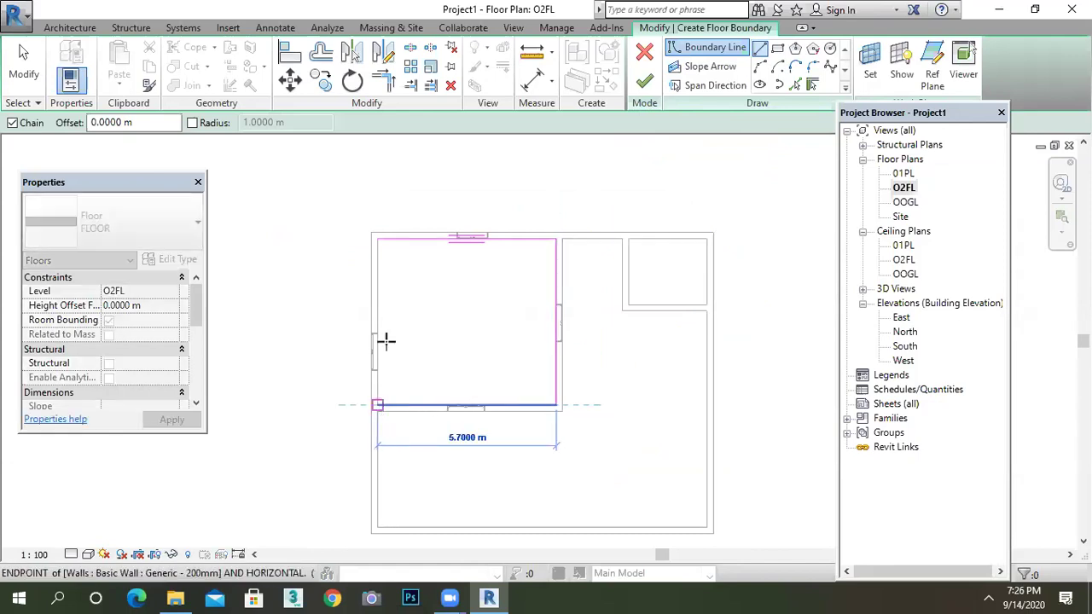
right_click(598, 154)
click(617, 165)
right_click(606, 160)
click(620, 170)
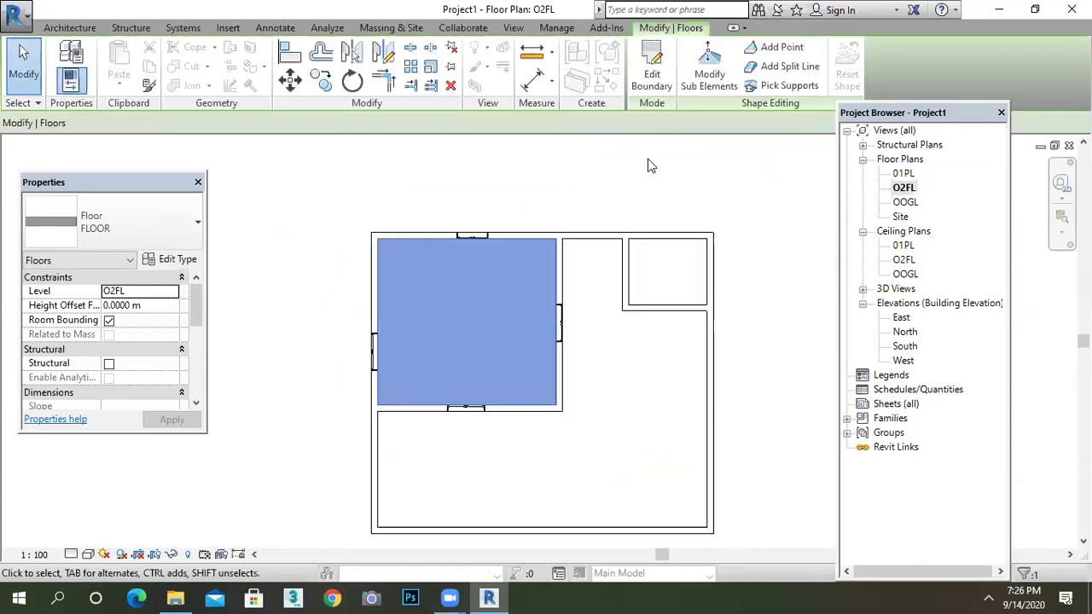
Step: Open the default 3D view and examine the room's wood floor finish from above and up close
click(563, 205)
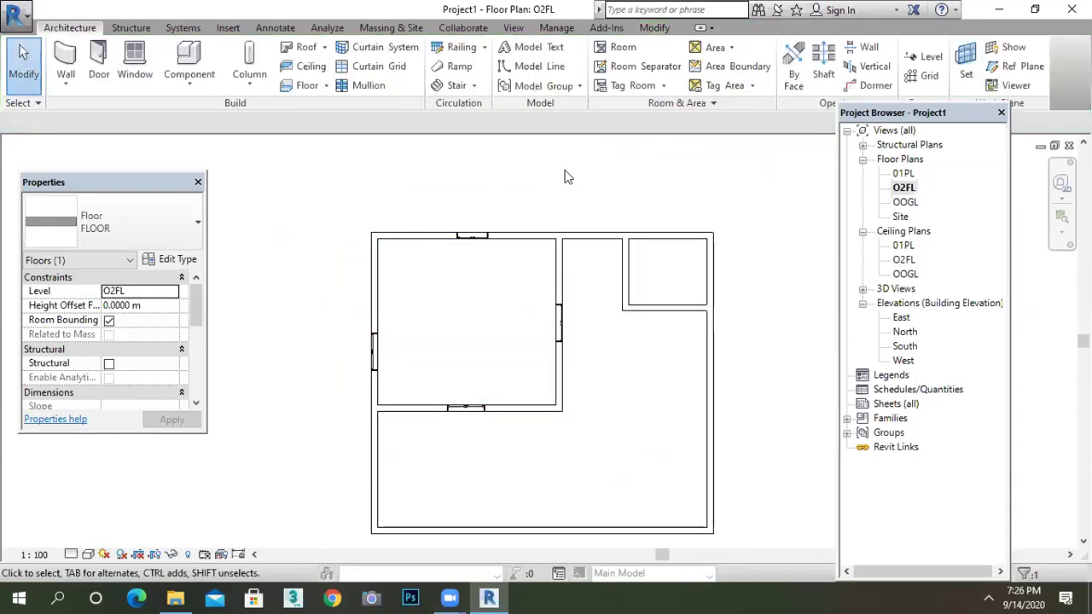
click(513, 27)
click(455, 59)
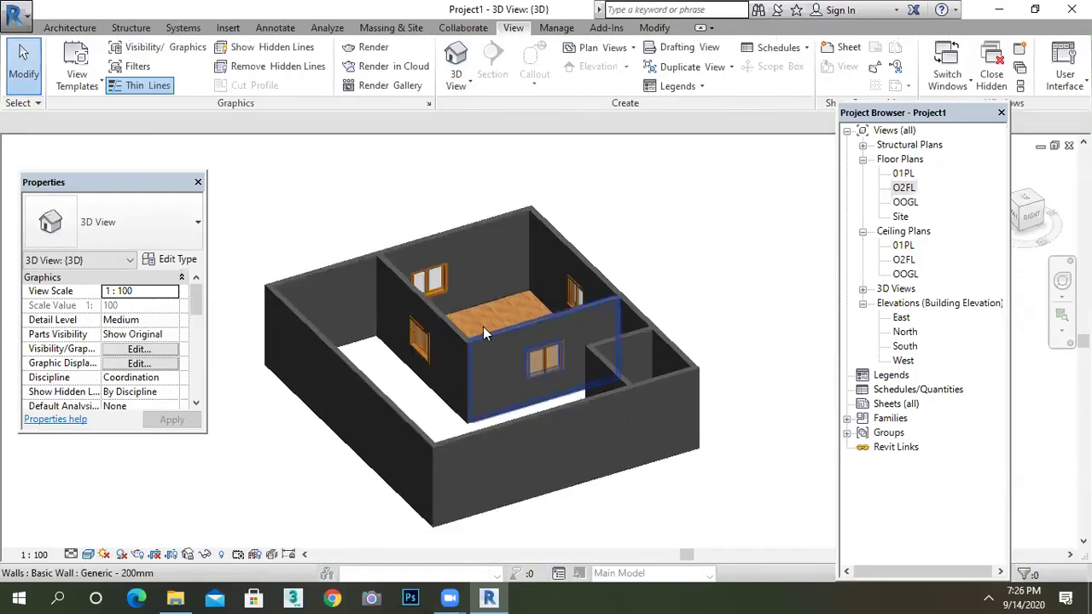
shift+middle_drag(483, 327, 700, 424)
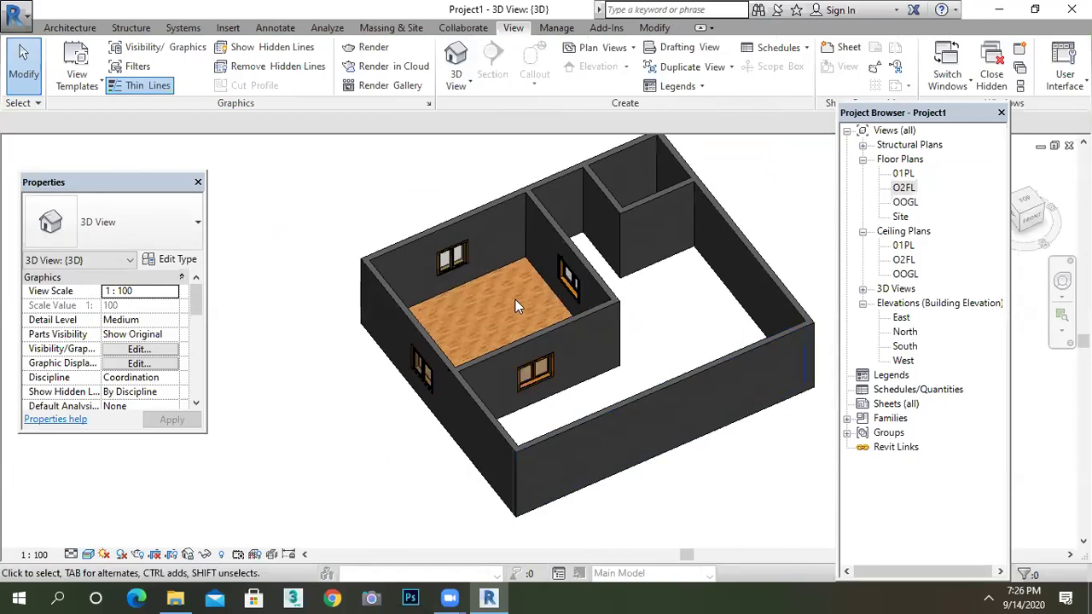
scroll(516, 299, up, 5)
scroll(511, 304, up, 4)
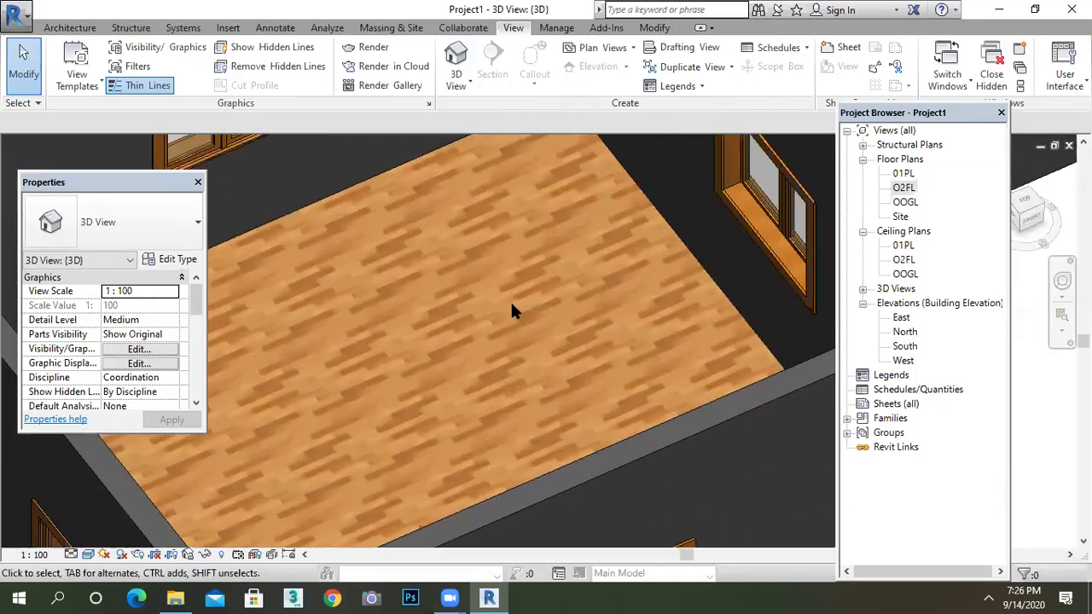
scroll(510, 322, down, 8)
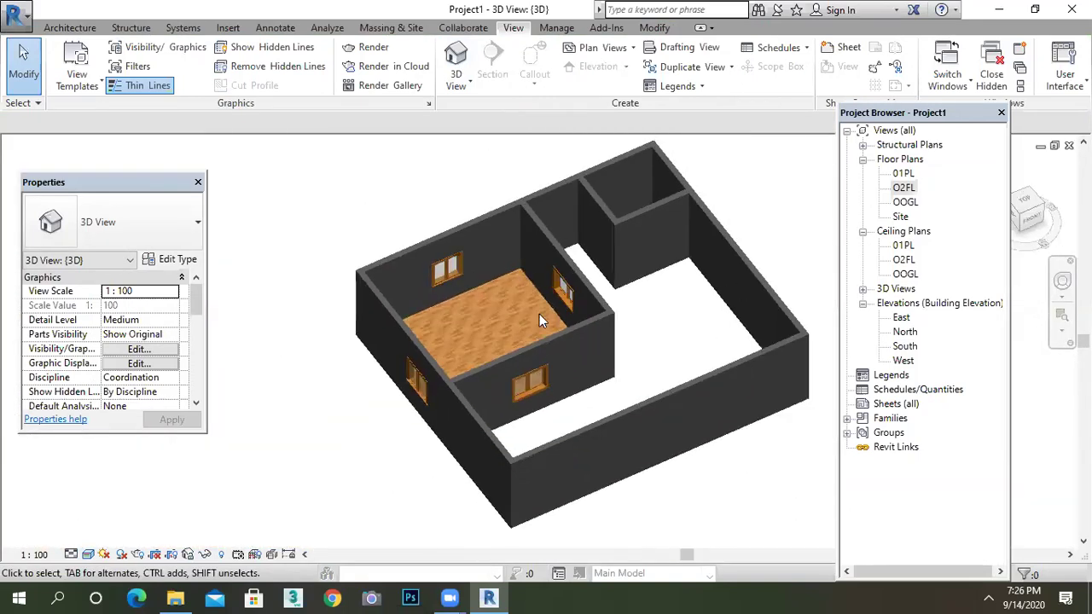
Step: Return to the O2FL floor plan and delete the casement window in the room's lower wall
double_click(903, 188)
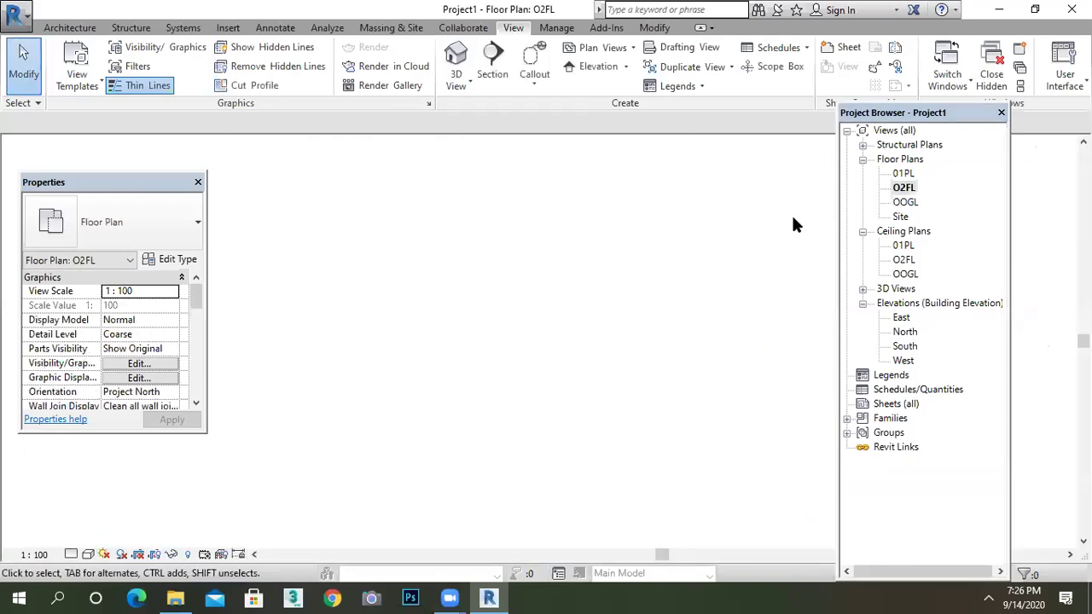
click(477, 411)
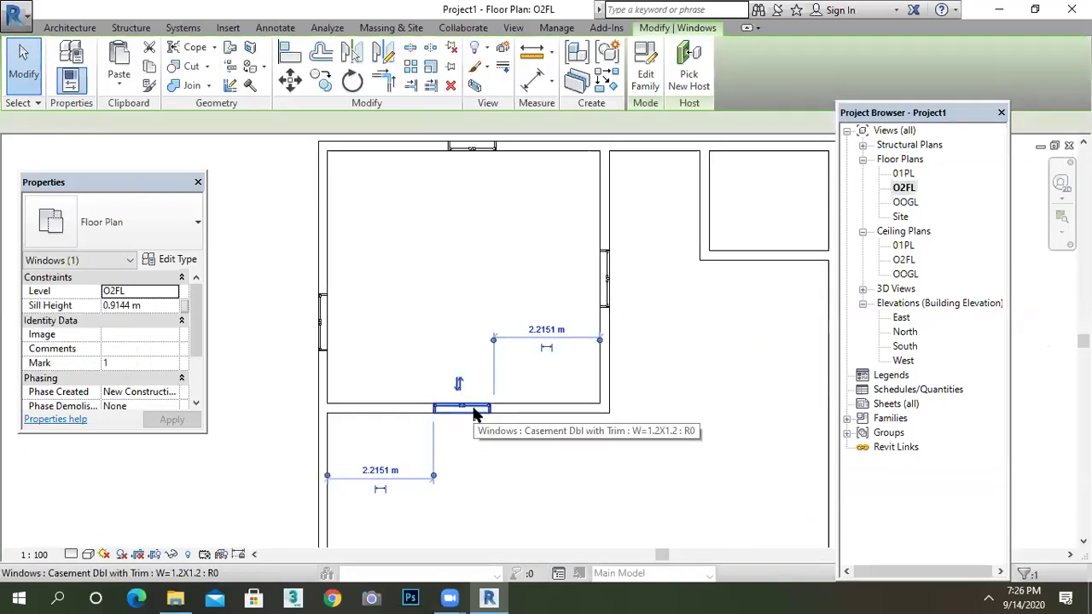
key(Escape)
scroll(484, 410, down, 3)
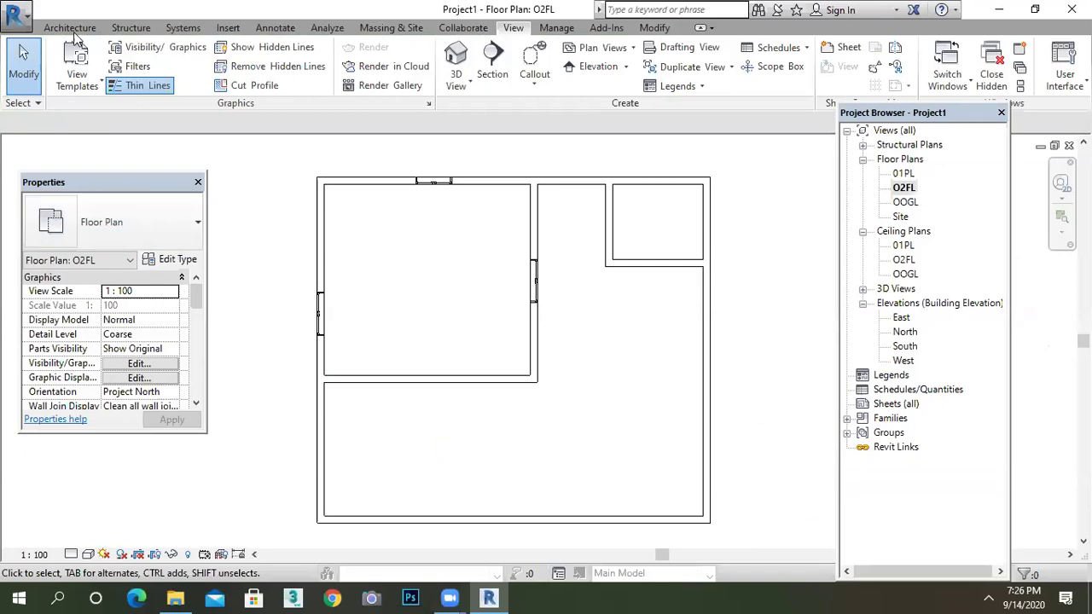
Step: Place M_Single-Flush 0915 x 2134mm doors in the windowed room's lower wall, the building's lower exterior wall and the small corner room's left wall
click(70, 27)
click(100, 64)
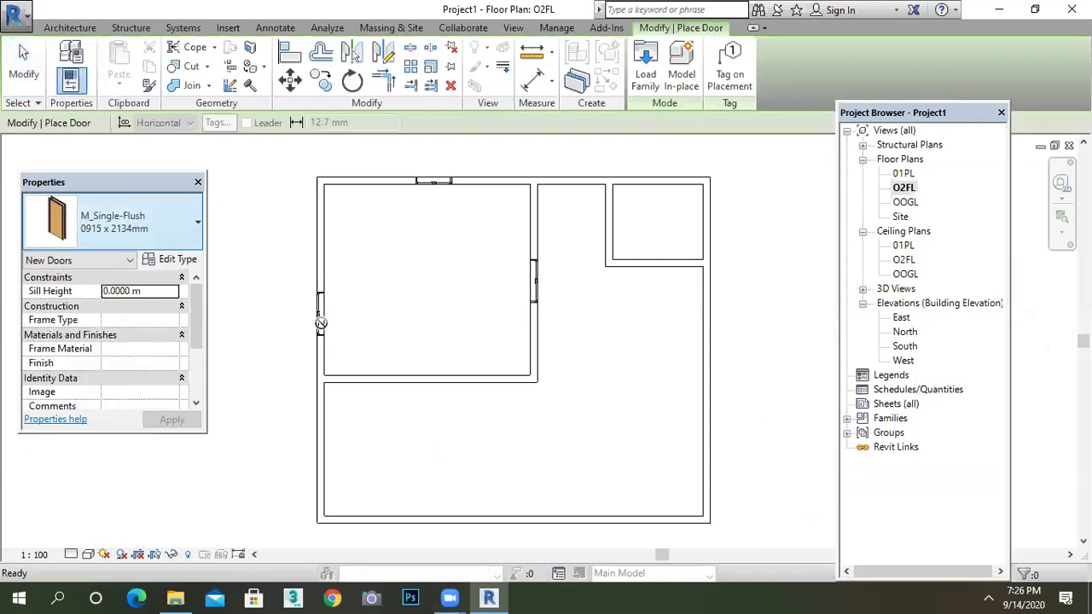
click(409, 378)
middle_drag(467, 434, 438, 346)
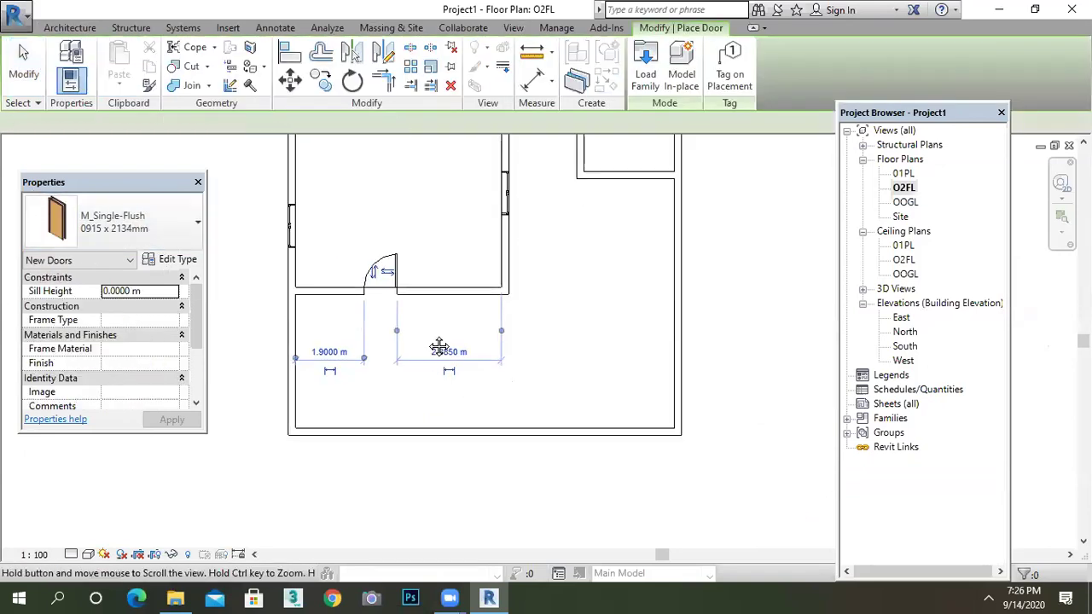
click(424, 429)
scroll(424, 429, down, 2)
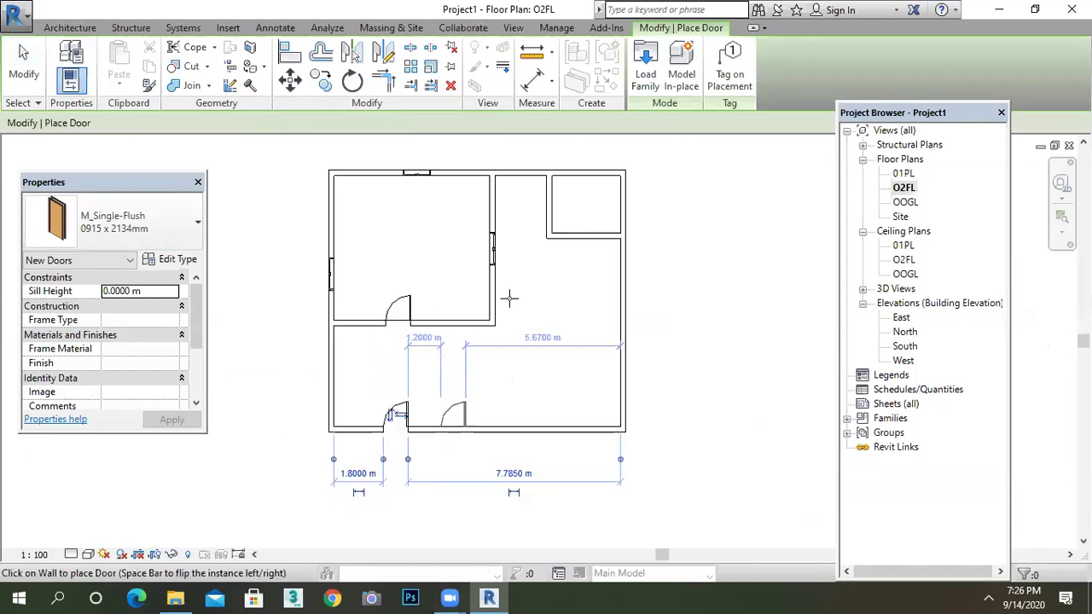
click(553, 208)
right_click(696, 209)
click(736, 219)
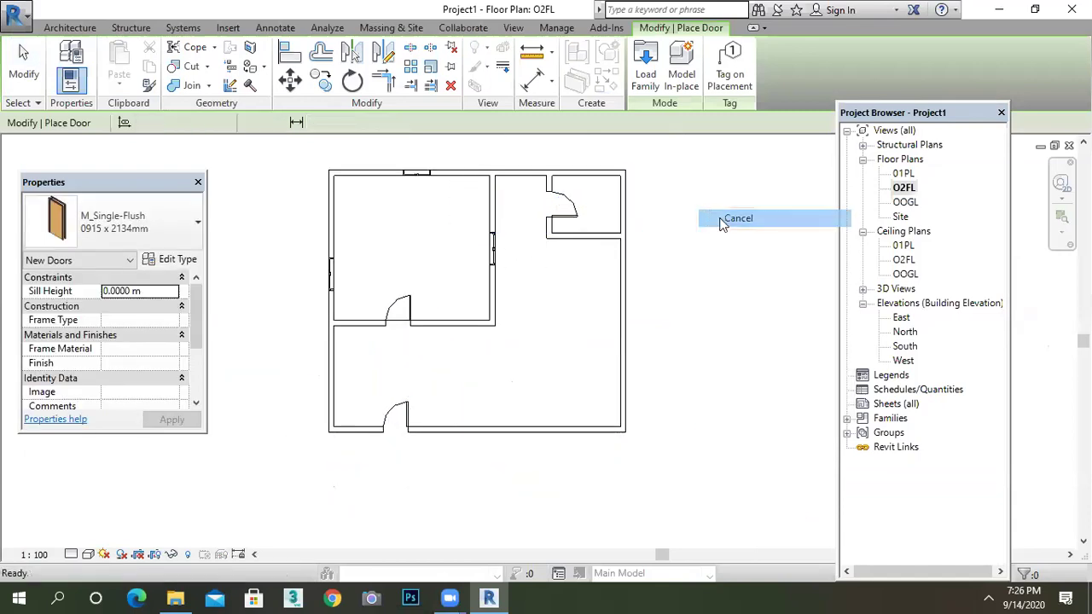
Step: Start an architectural floor of type FLOOR and draw its boundary along the windowed room's lower wall, stepping around the doorway
click(327, 92)
click(328, 112)
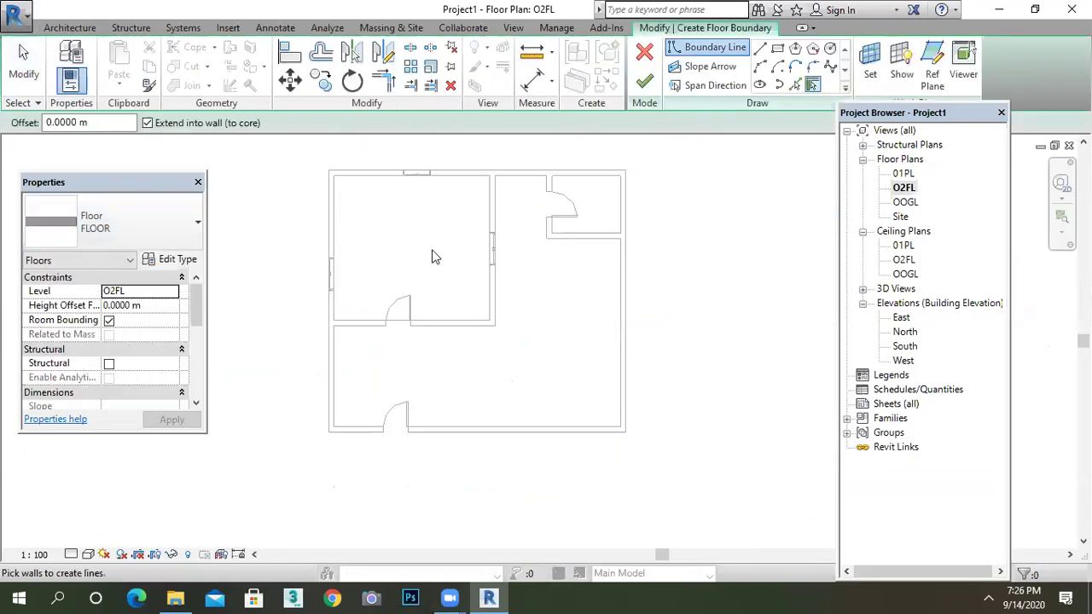
scroll(433, 251, up, 1)
click(759, 49)
scroll(370, 333, up, 4)
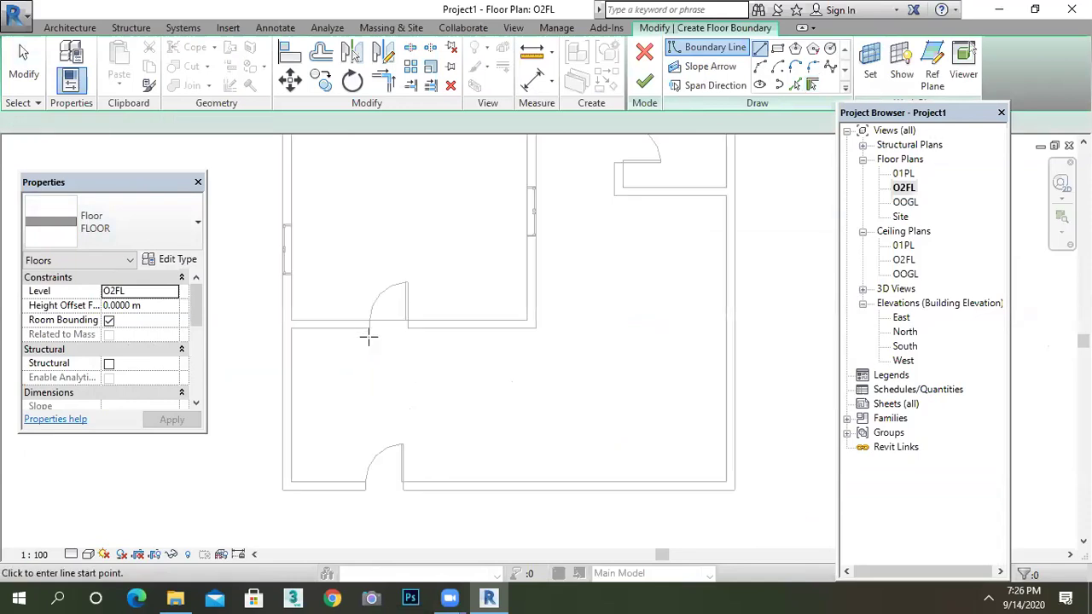
scroll(375, 334, down, 1)
middle_drag(376, 335, 437, 330)
scroll(437, 331, up, 1)
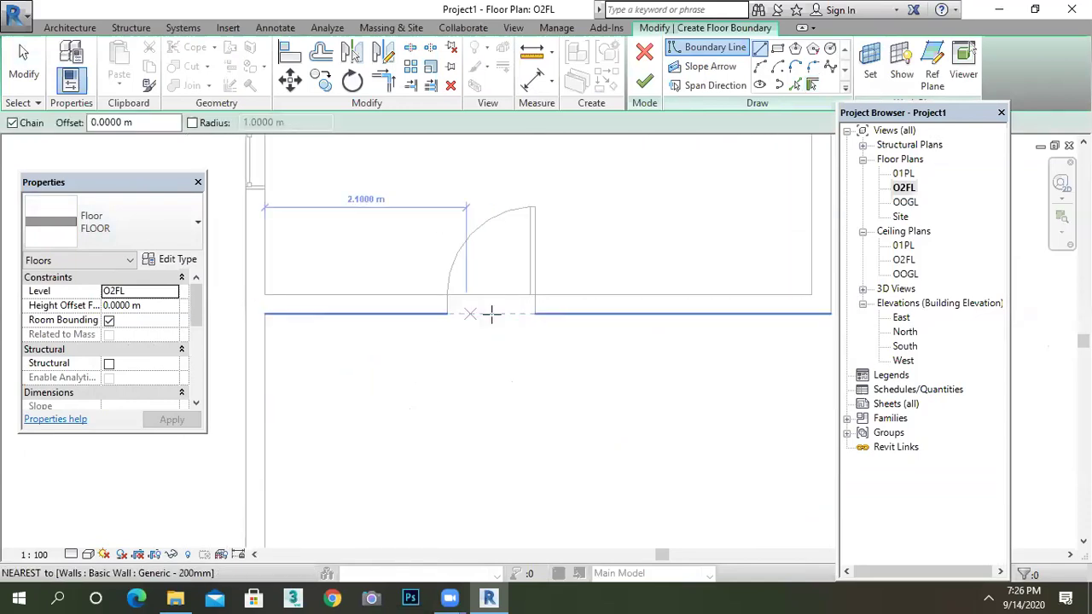
click(264, 313)
click(445, 313)
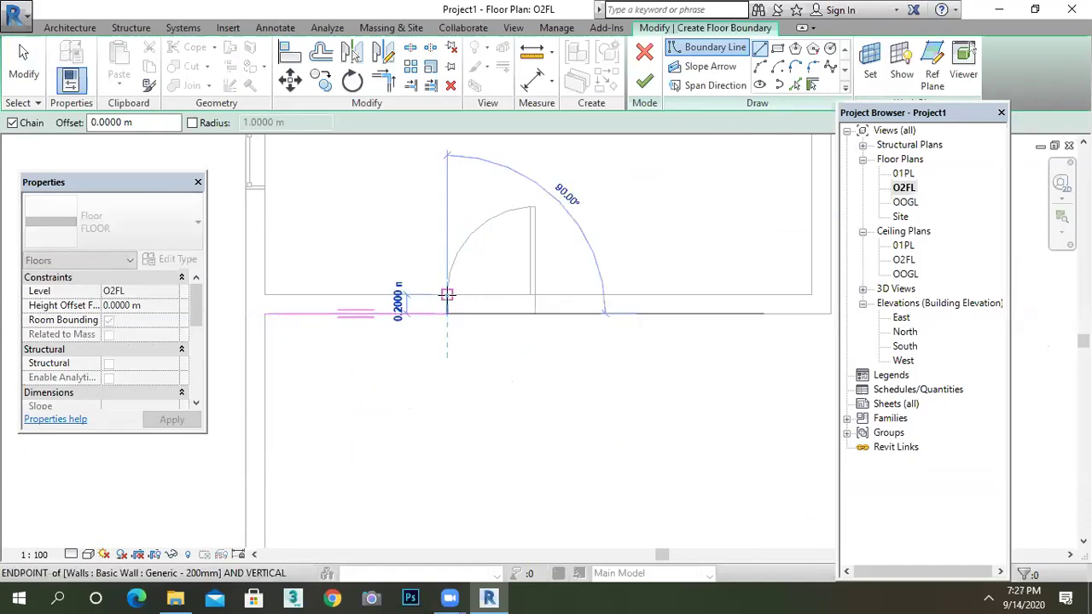
click(447, 294)
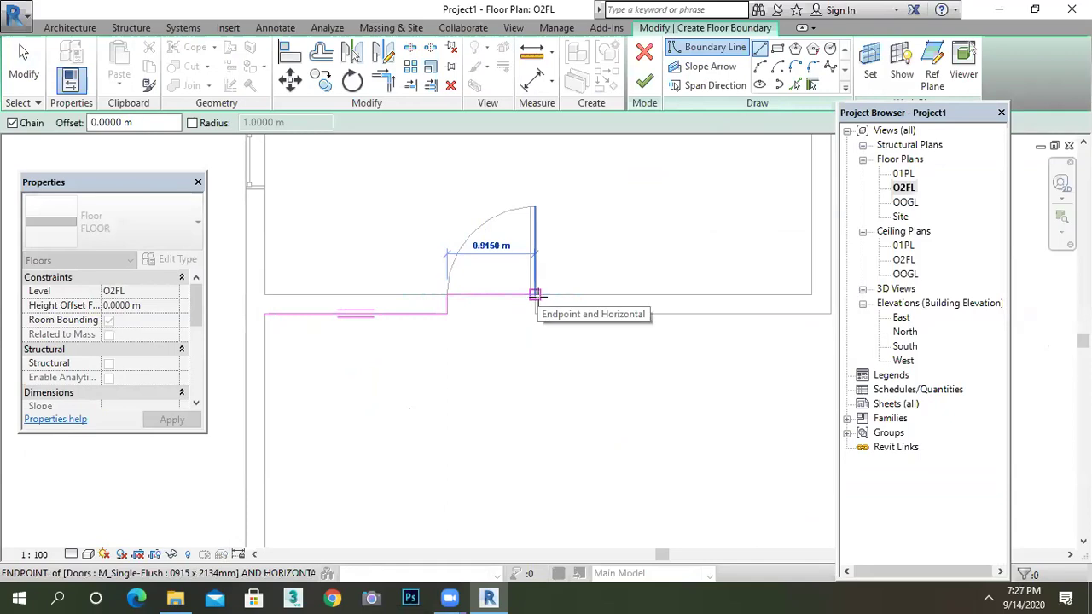
click(536, 295)
click(536, 313)
Step: Continue the floor boundary to the windowed room's outer corner and up its right wall face to the upper exterior wall
scroll(536, 333, down, 2)
middle_drag(660, 333, 476, 338)
scroll(537, 324, up, 2)
click(529, 319)
scroll(541, 434, down, 4)
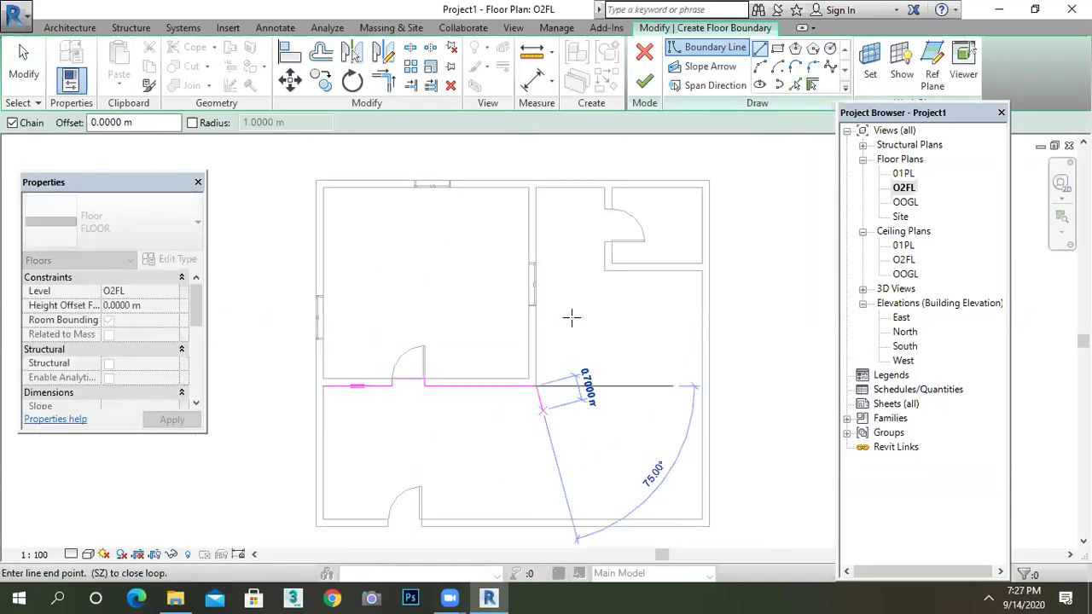
scroll(556, 207, up, 3)
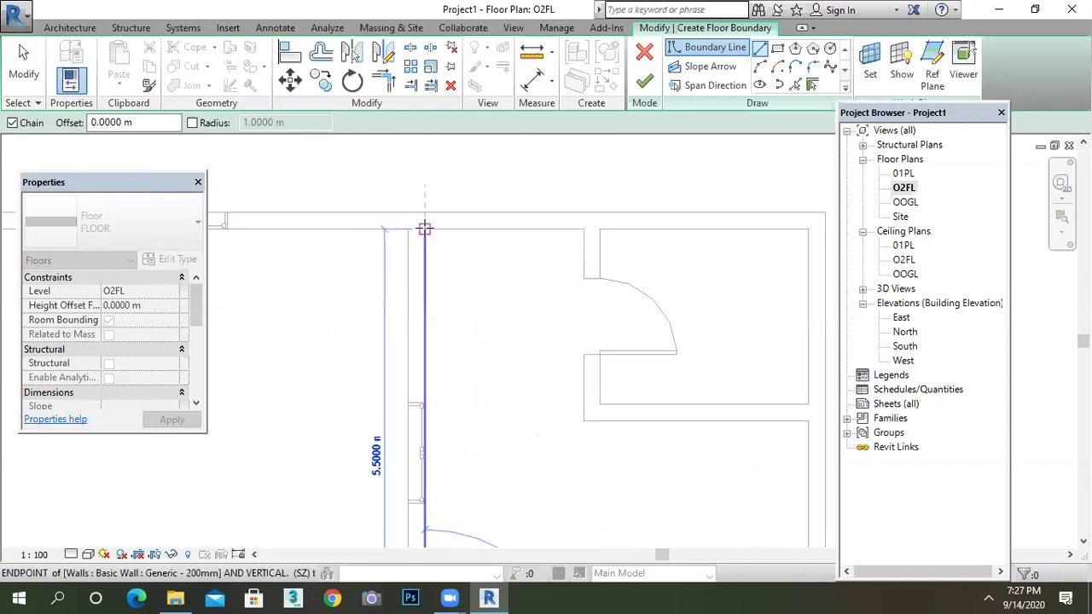
click(424, 229)
Step: Run the floor boundary along the upper exterior wall and around the doorway in the small corner room's left wall
scroll(580, 228, up, 2)
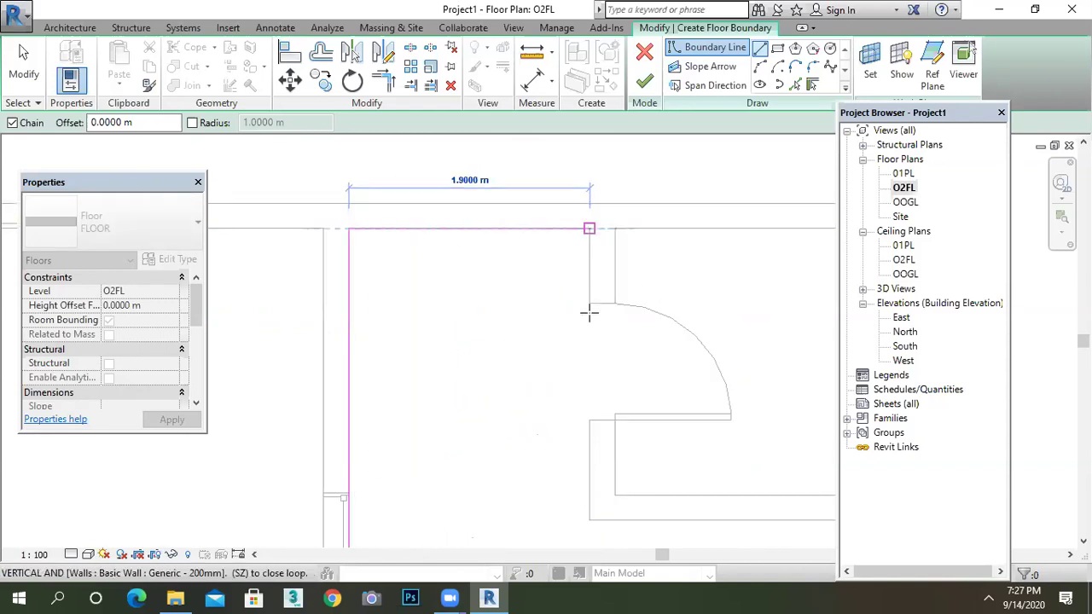
click(589, 314)
scroll(554, 316, down, 2)
scroll(561, 300, up, 2)
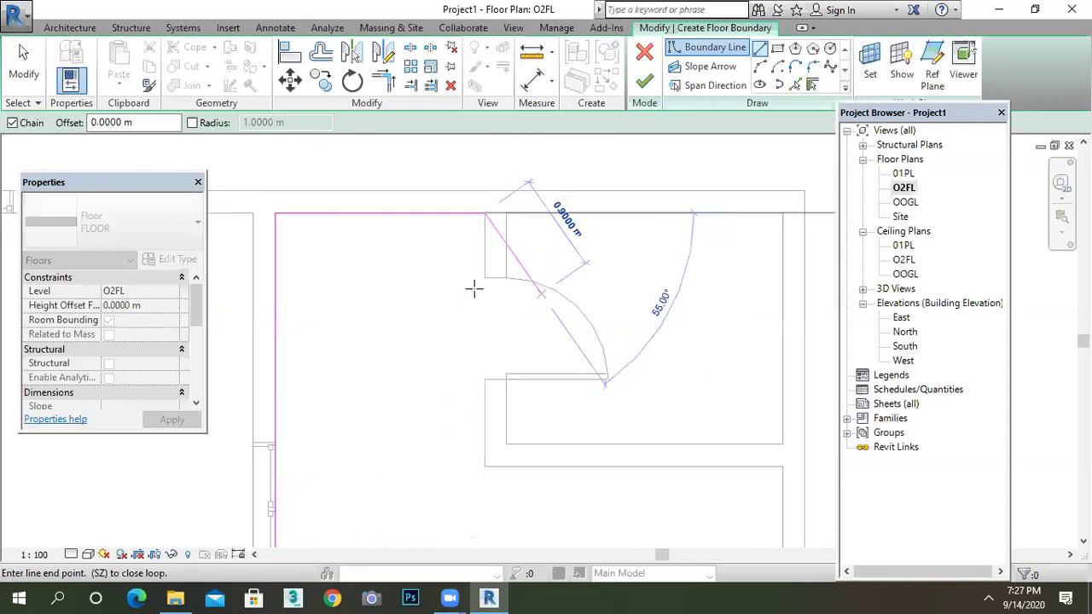
click(485, 278)
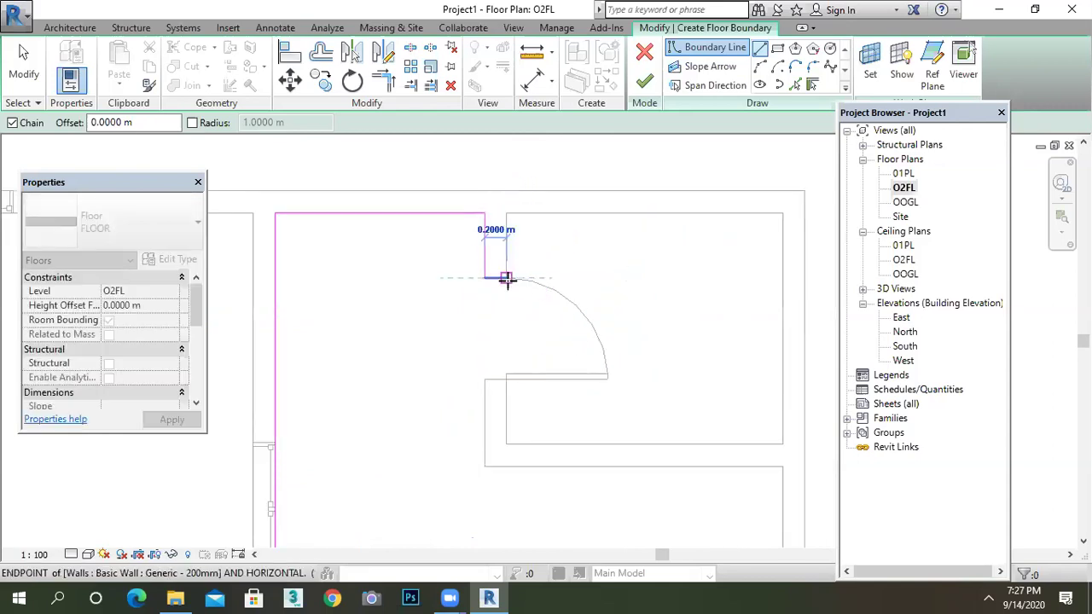
click(510, 388)
scroll(504, 380, up, 2)
click(506, 376)
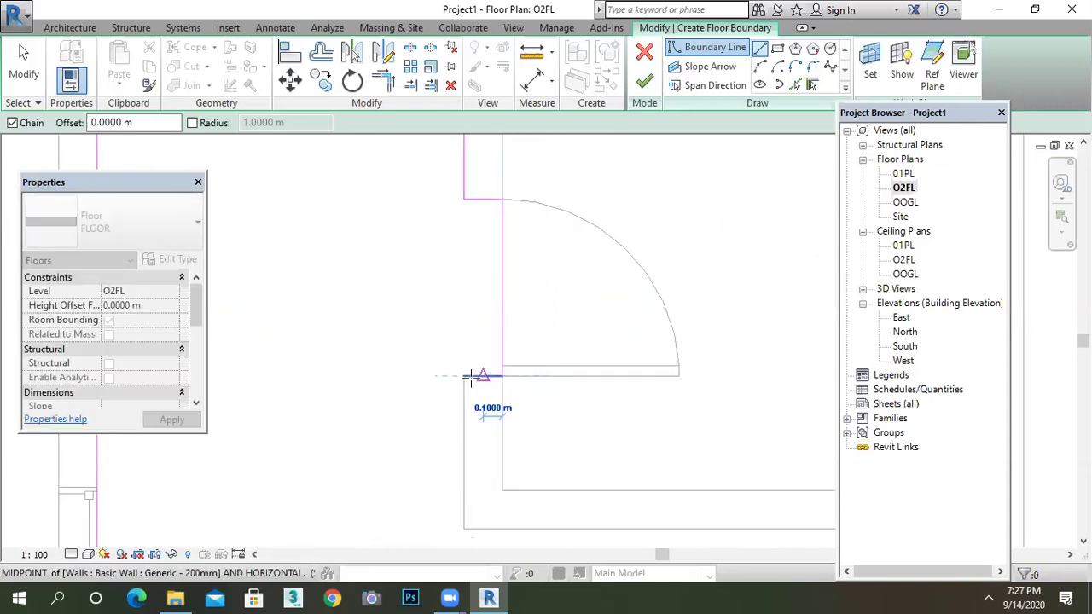
click(463, 375)
Step: Extend the floor boundary around the small corner room's lower wall and down the right exterior wall's inner face
scroll(465, 376, down, 4)
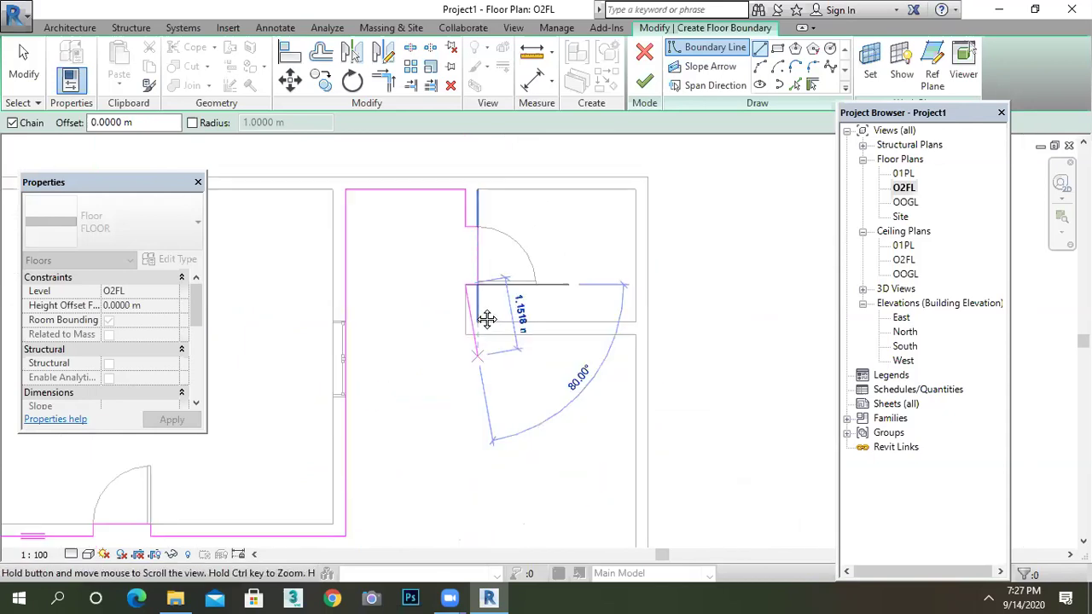
click(466, 294)
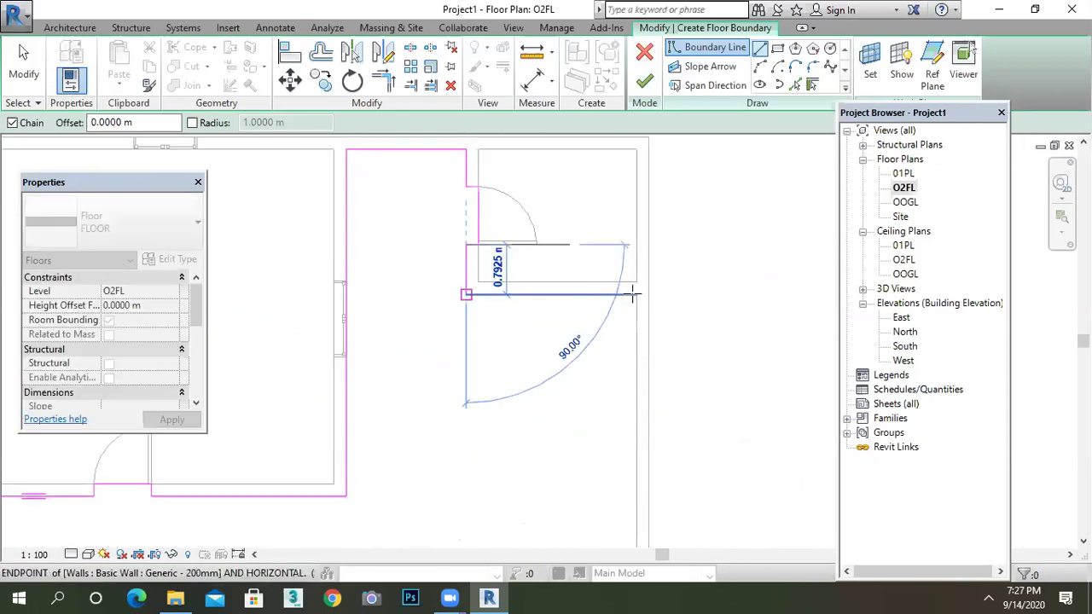
click(637, 294)
scroll(646, 290, down, 4)
scroll(643, 390, up, 4)
click(643, 413)
Step: Draw the floor boundary along the lower exterior wall's inner face and around the exterior door opening
scroll(512, 391, down, 2)
middle_drag(481, 393, 722, 366)
scroll(567, 383, up, 3)
scroll(531, 390, up, 2)
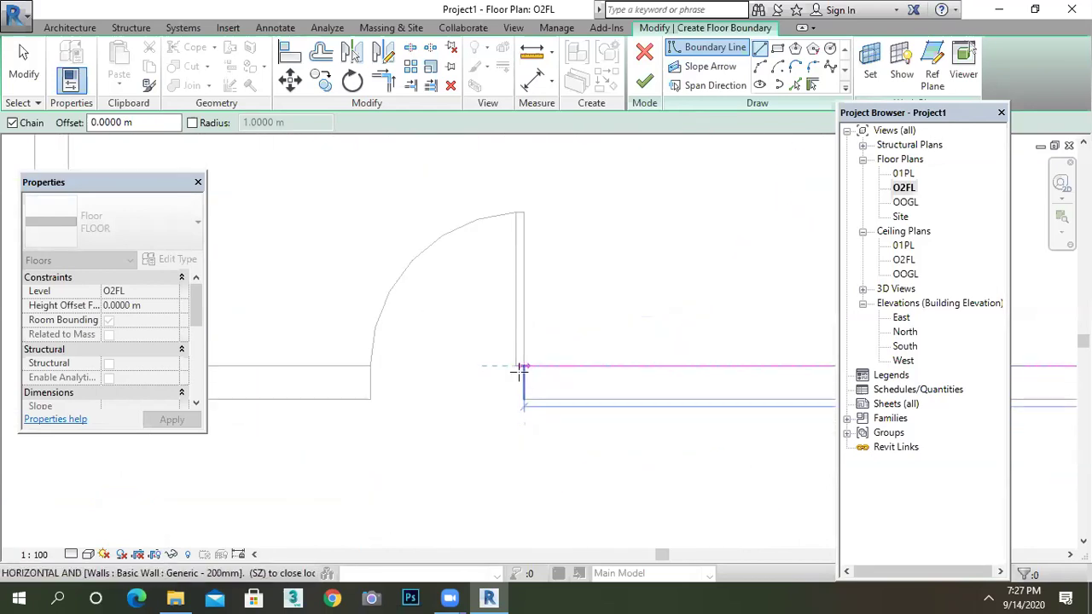
click(521, 368)
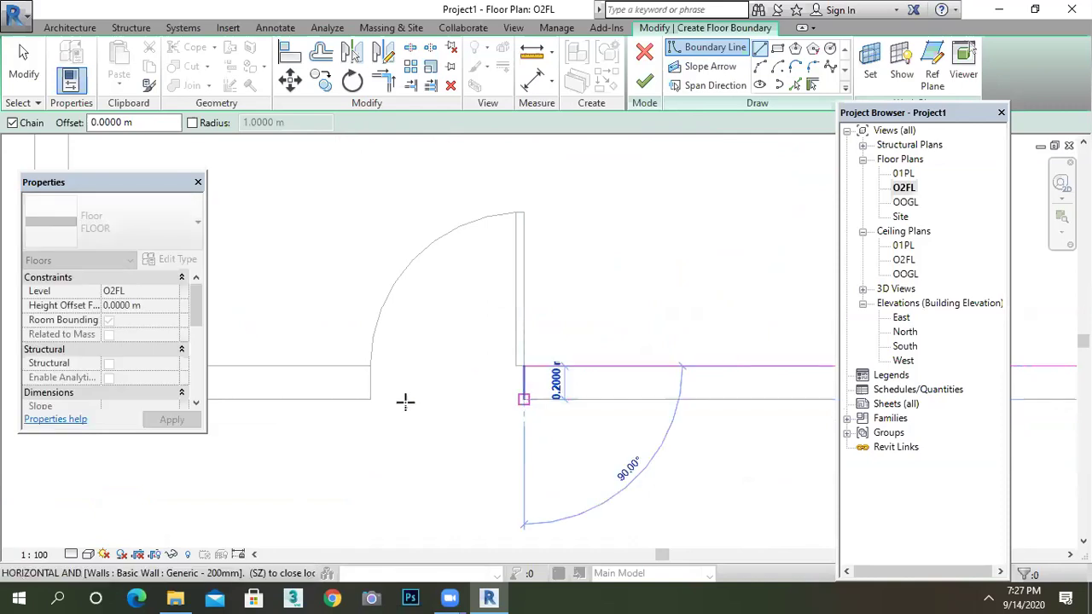
click(372, 401)
click(371, 361)
scroll(370, 366, down, 2)
middle_drag(359, 352, 557, 383)
click(397, 396)
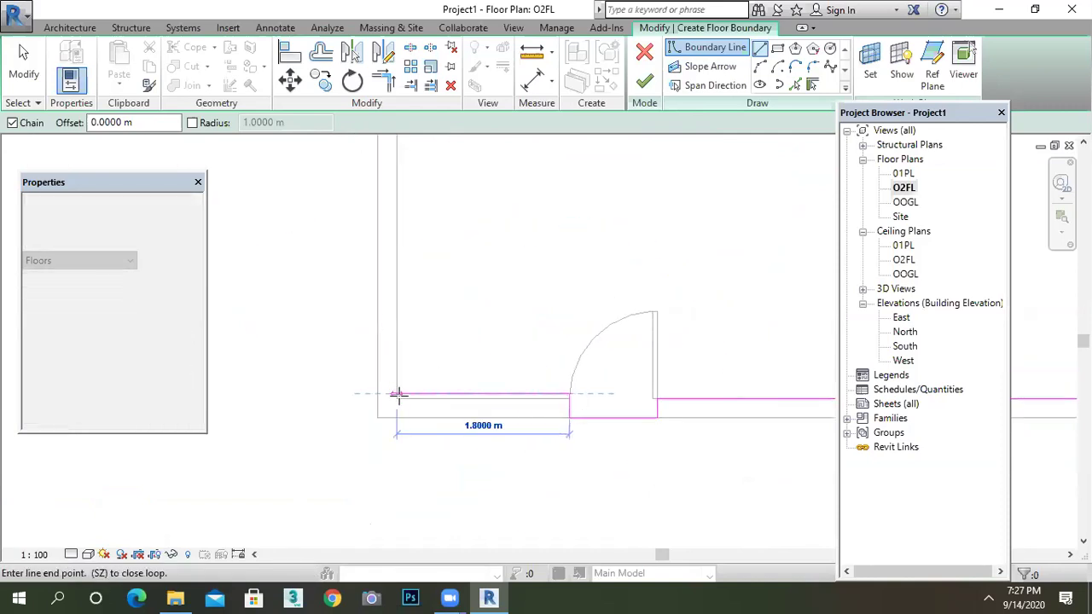
scroll(395, 400, up, 1)
scroll(401, 393, up, 1)
scroll(495, 349, up, 2)
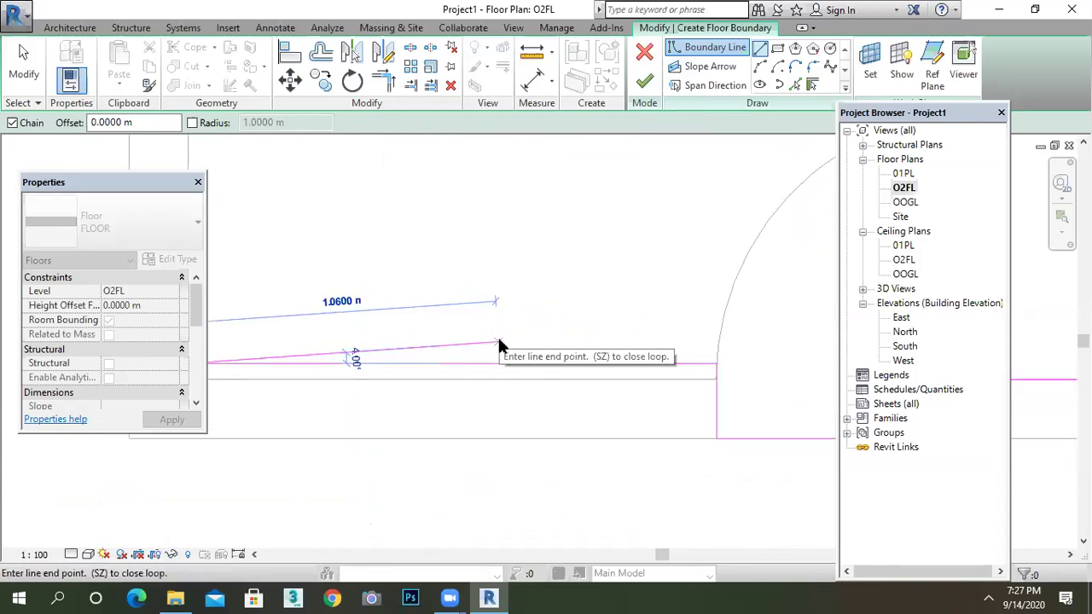
key(Escape)
key(ctrl+z)
scroll(512, 406, down, 3)
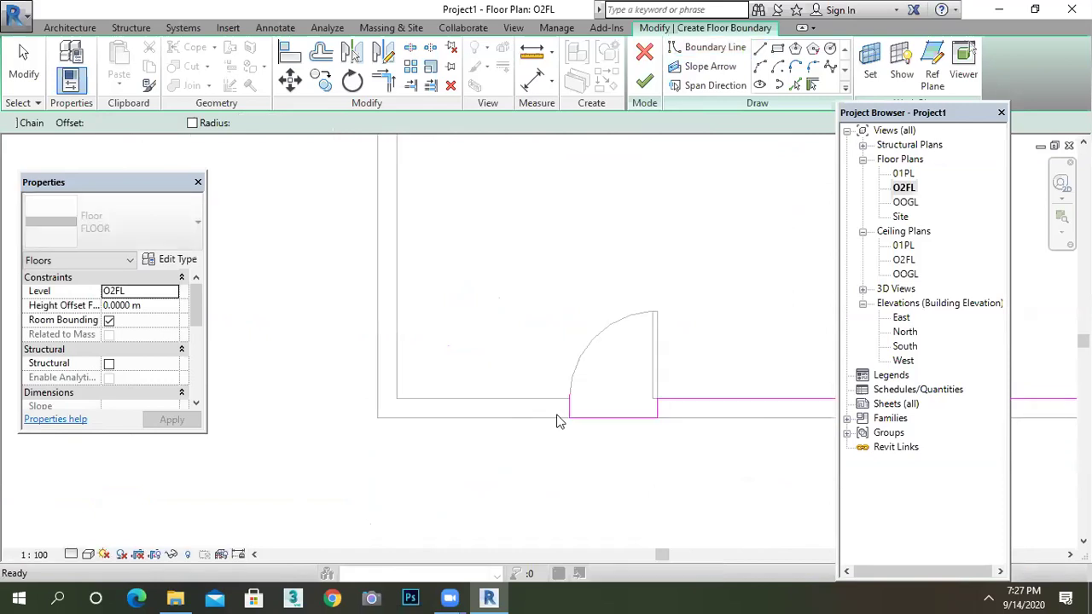
Step: Draw a boundary line from the exterior door's left jamb along the inner wall face to the building's lower-left inner corner
scroll(569, 407, up, 3)
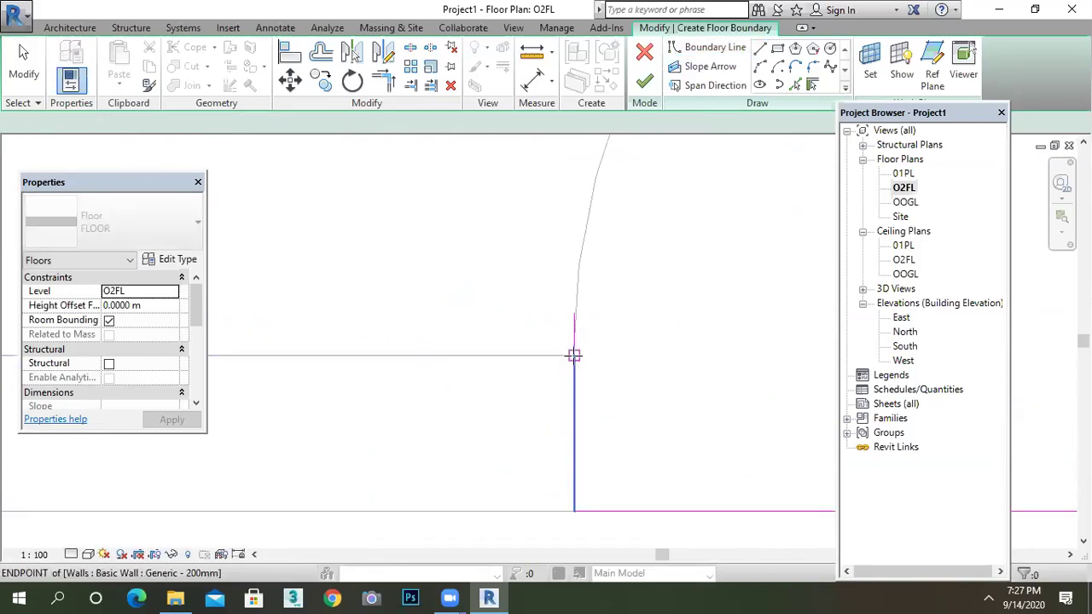
click(574, 357)
scroll(520, 362, down, 4)
scroll(427, 364, down, 5)
middle_drag(435, 372, 488, 392)
scroll(358, 390, up, 3)
click(357, 388)
Step: Close the floor boundary with a line up the left exterior wall's inner face to its starting point
scroll(386, 422, down, 3)
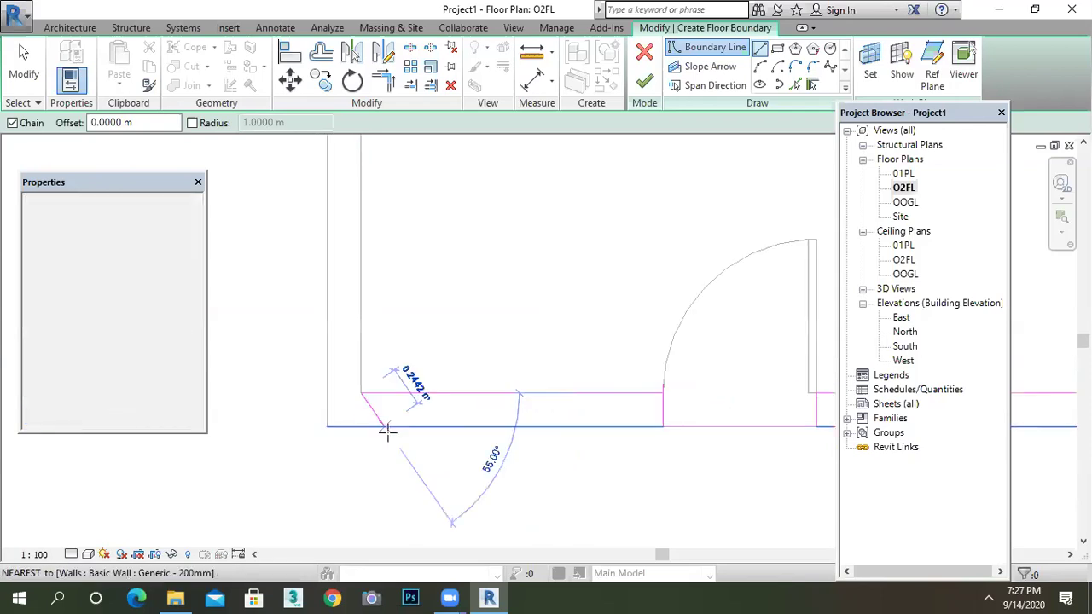
scroll(388, 325, up, 1)
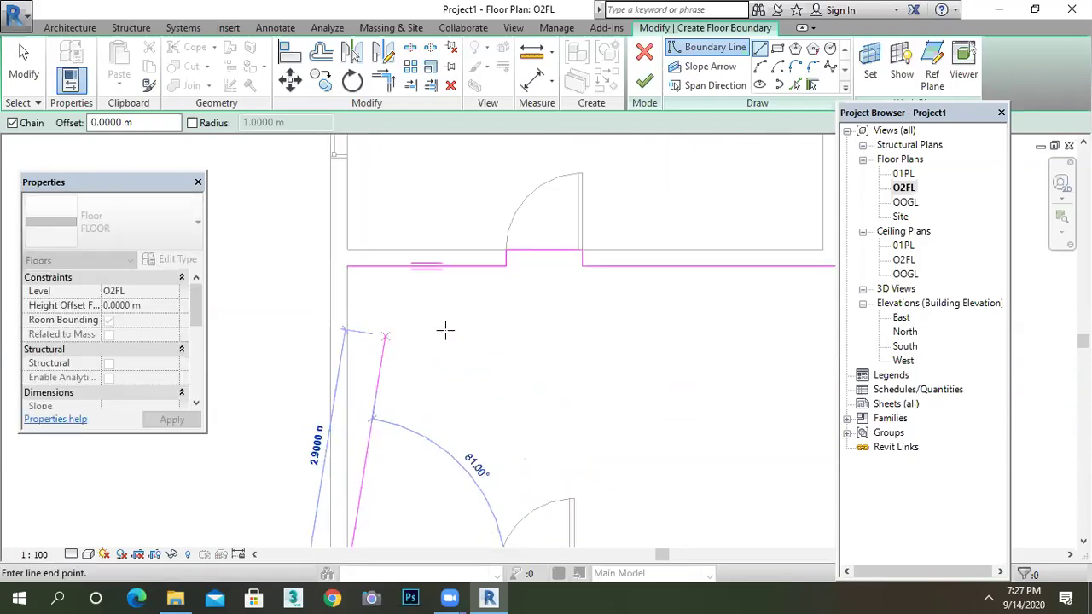
click(348, 266)
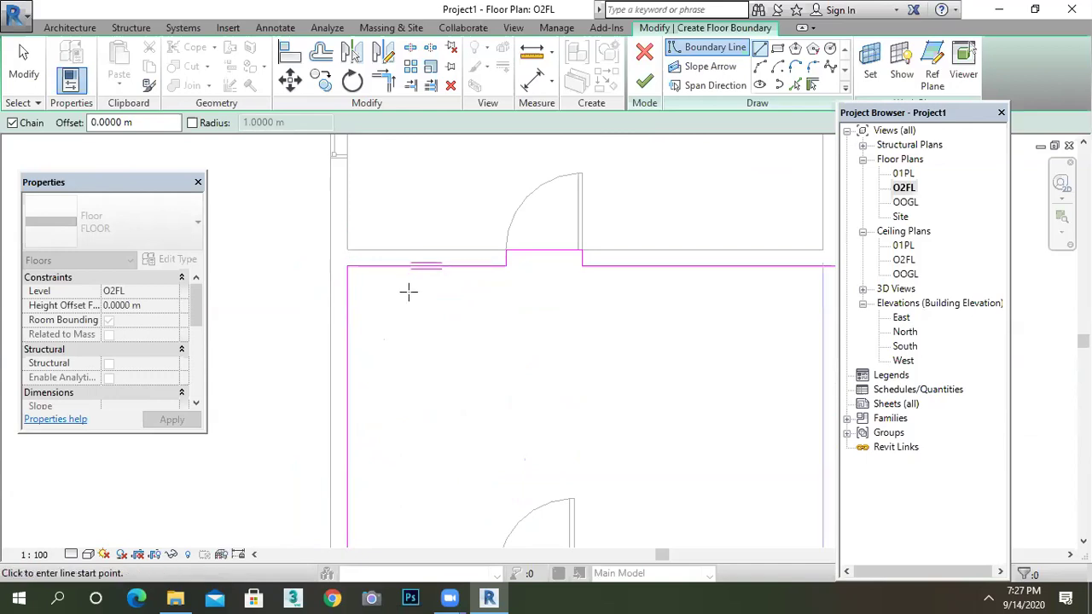
right_click(415, 295)
click(431, 307)
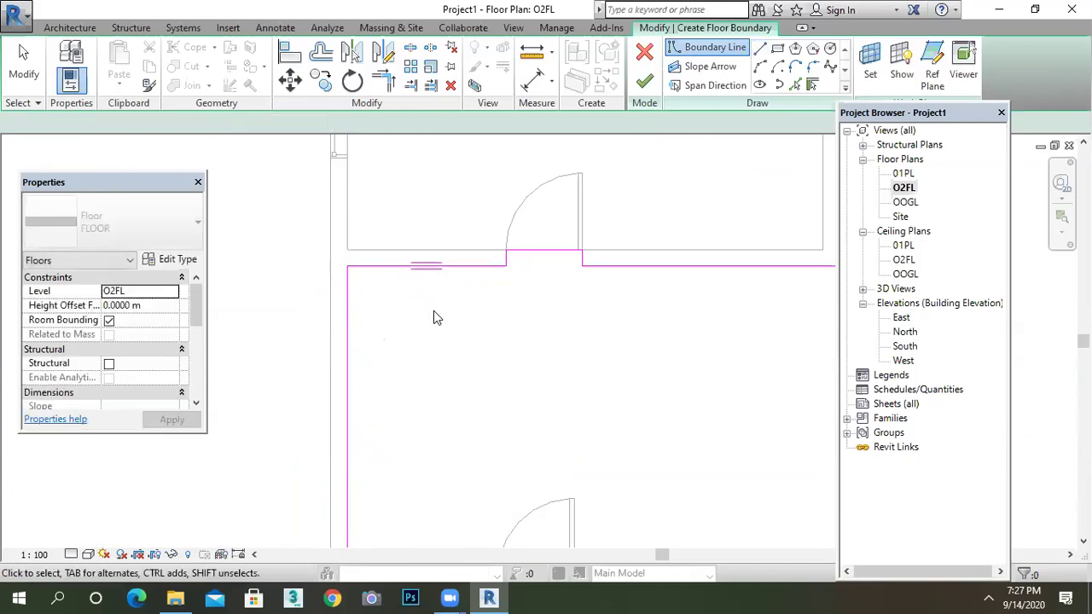
Step: Try to finish the floor sketch and inspect the highlighted boundary lines at the exterior doorway
scroll(490, 320, down, 5)
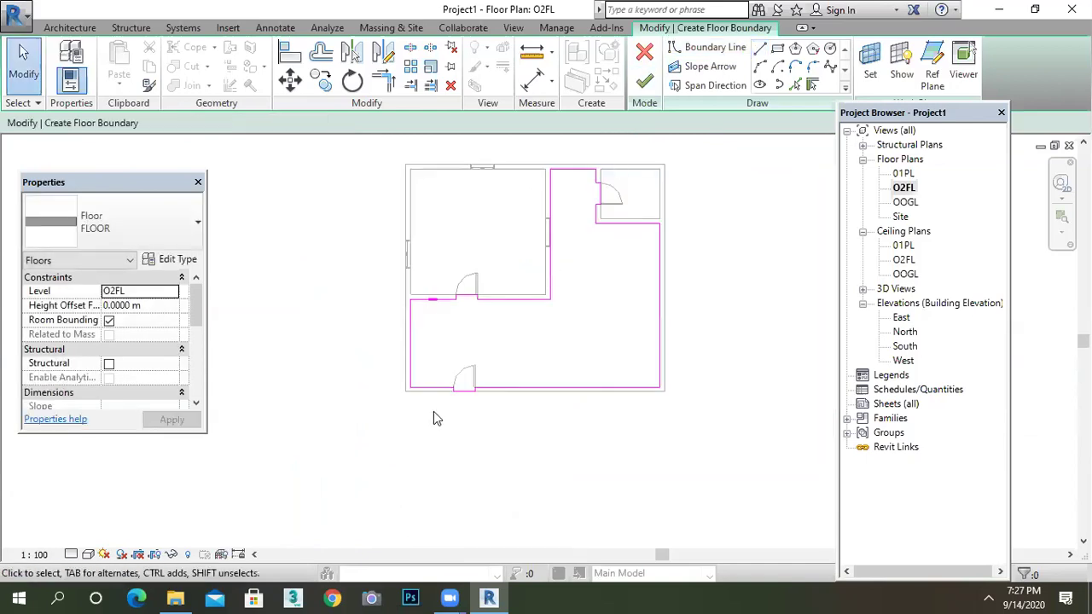
scroll(441, 408, up, 5)
click(645, 82)
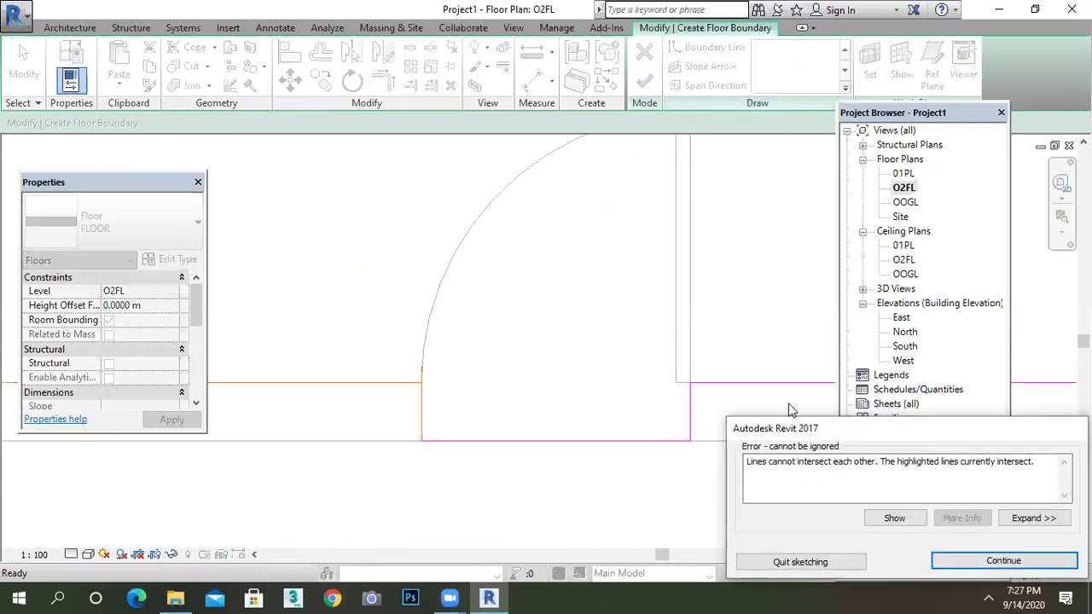
drag(823, 426, 460, 186)
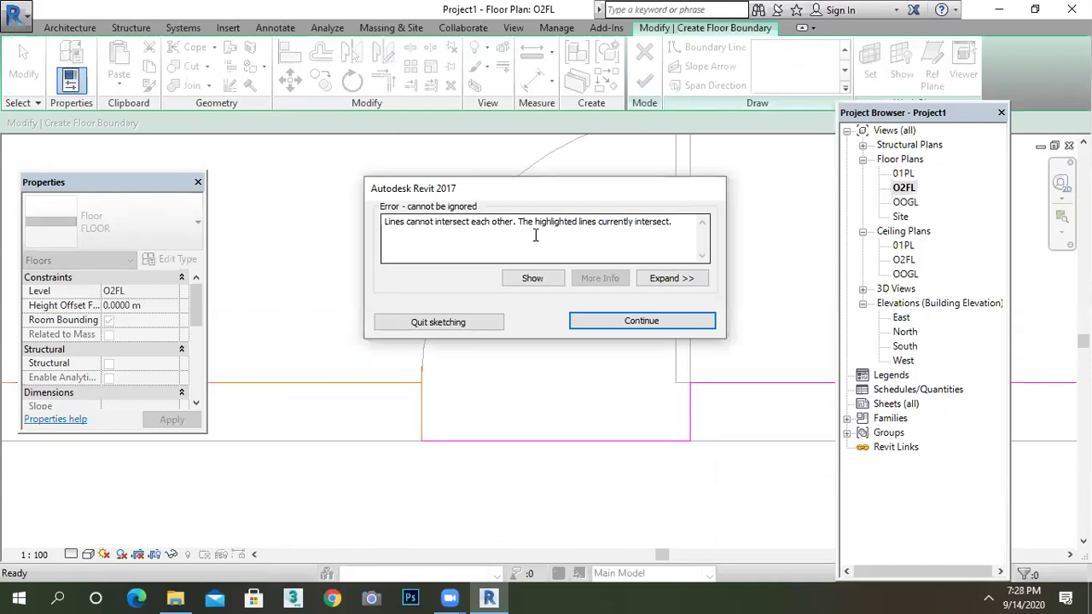
scroll(433, 400, up, 1)
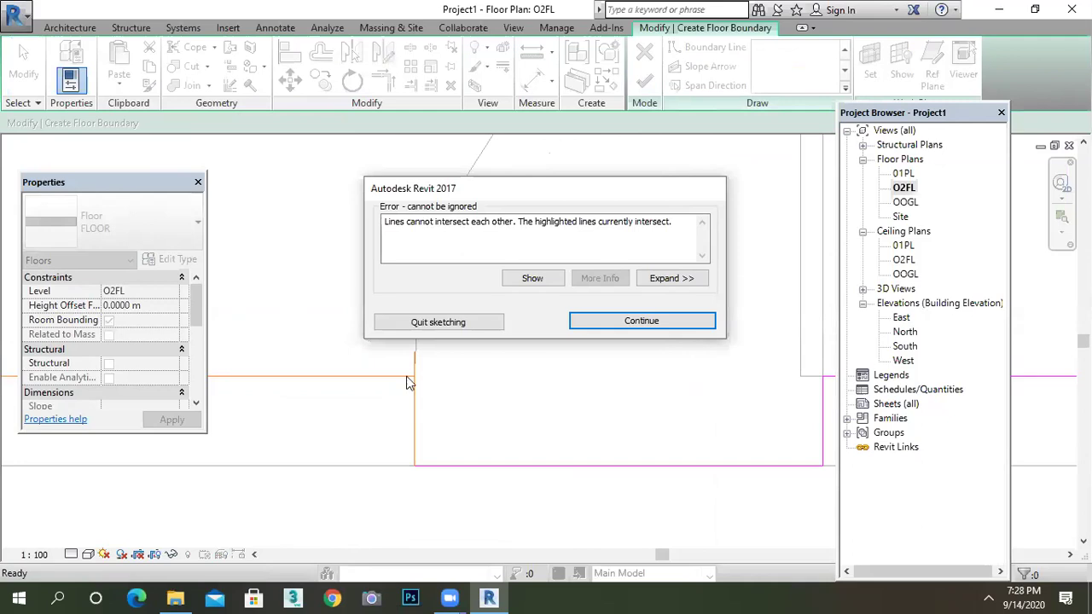
click(611, 324)
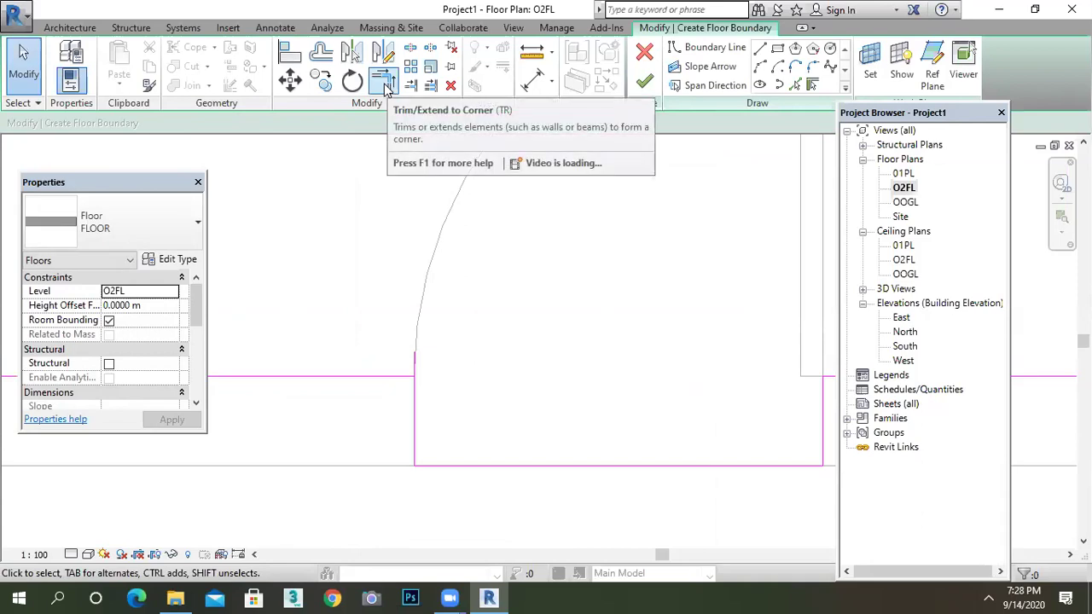
Step: Trim the two boundary lines at the exterior door's left jamb to a clean corner with Trim/Extend to Corner
click(384, 84)
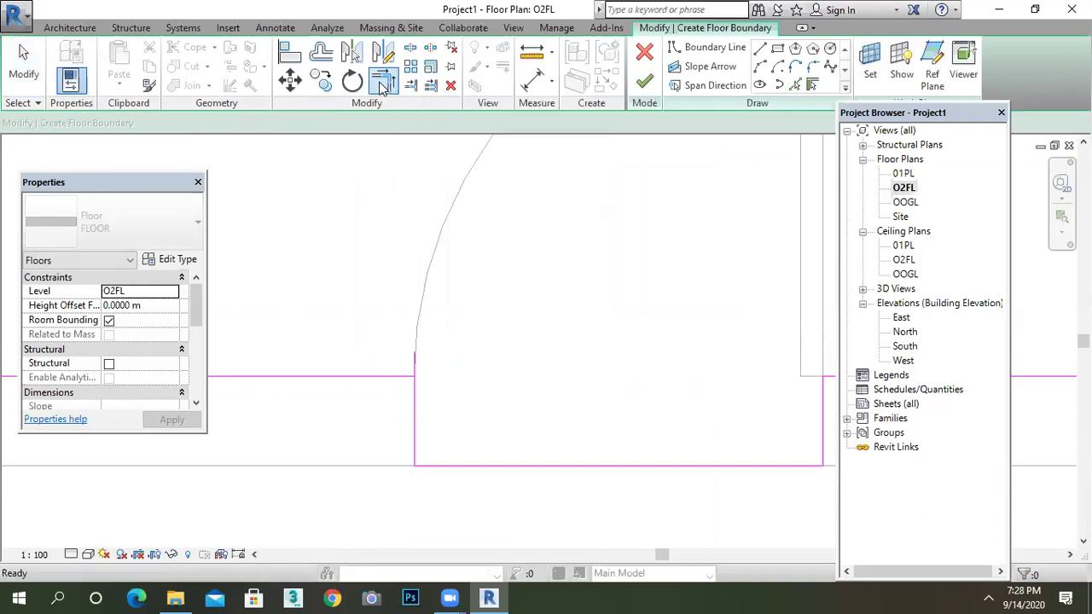
scroll(409, 379, up, 5)
scroll(429, 336, up, 2)
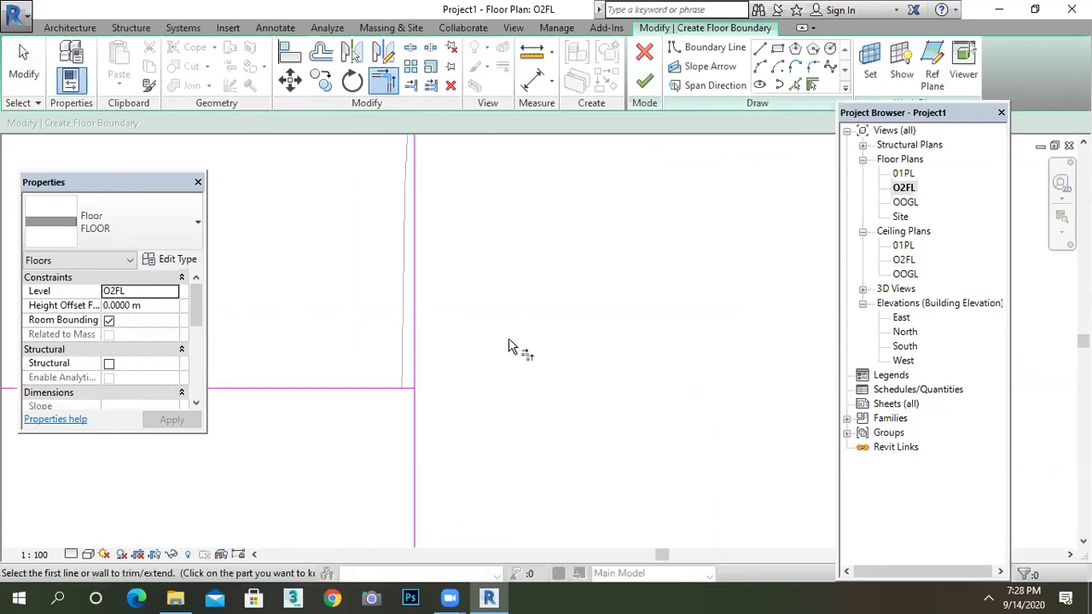
click(388, 390)
click(416, 434)
scroll(476, 419, down, 2)
scroll(477, 427, down, 1)
scroll(481, 432, down, 3)
scroll(481, 429, down, 2)
middle_drag(630, 308, 544, 387)
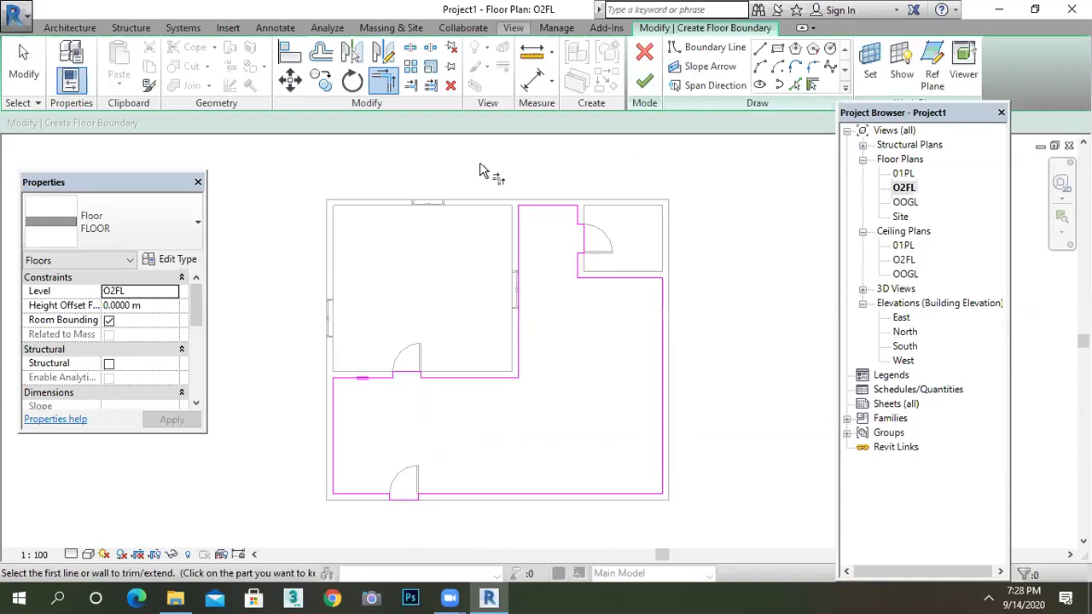
Step: Open the default 3D view, finish the floor sketch and deselect the new floor
click(513, 28)
click(457, 60)
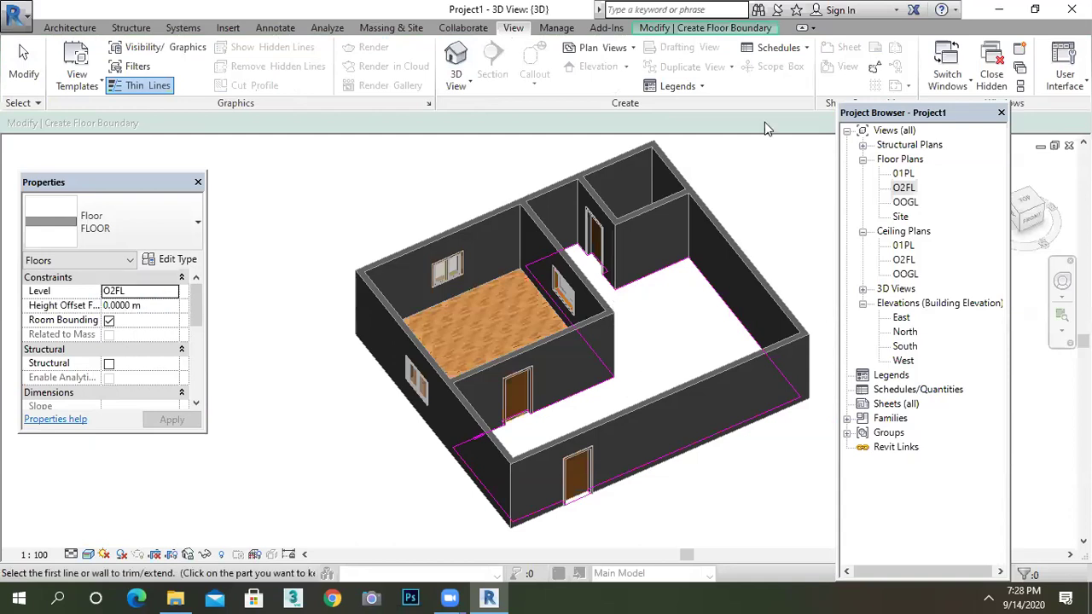
click(689, 29)
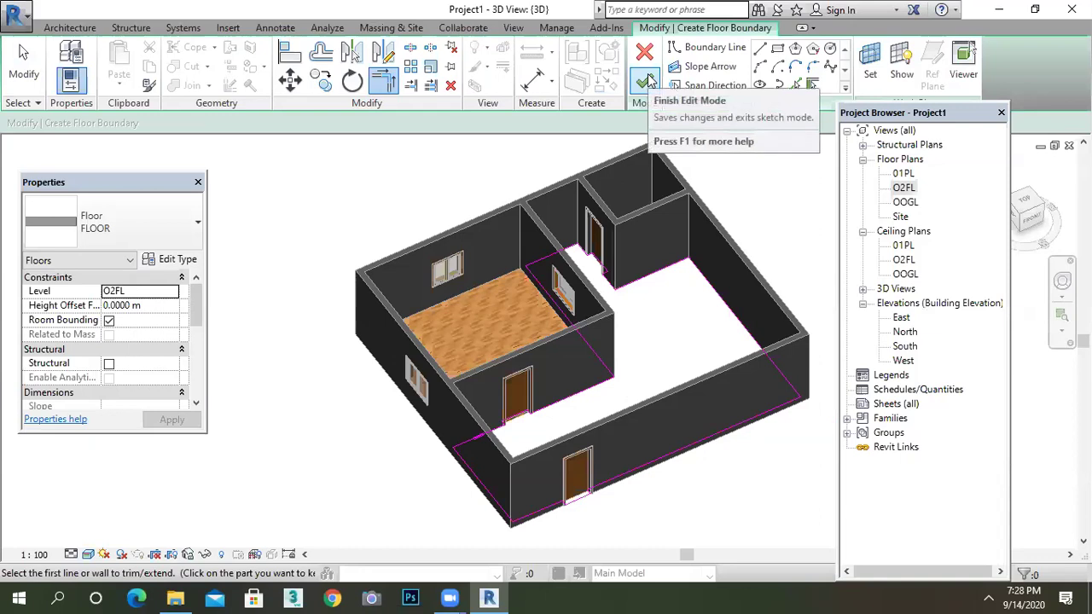
click(647, 79)
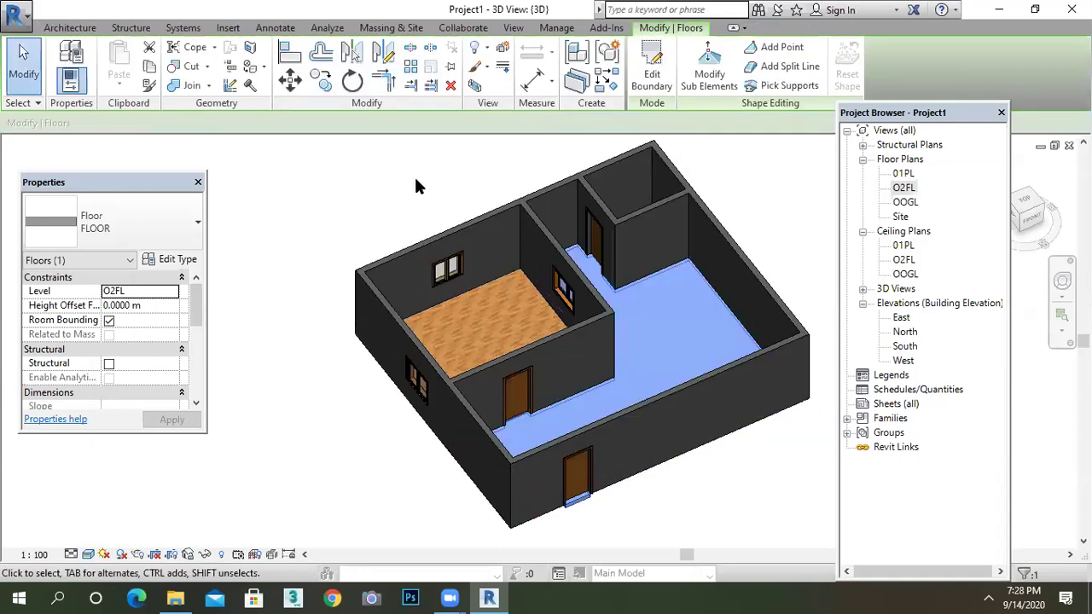
click(487, 176)
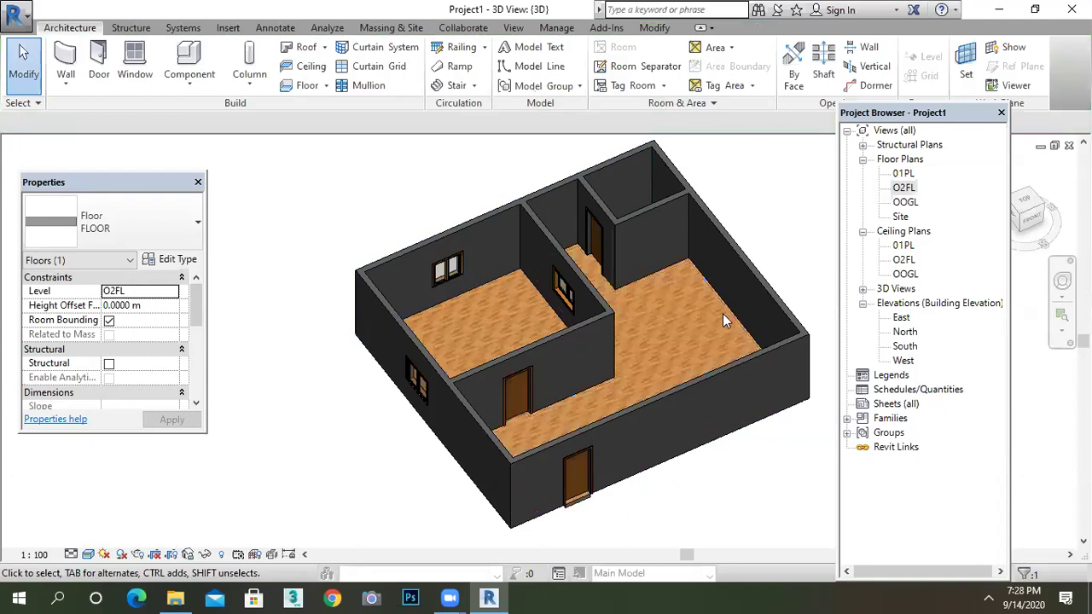
Step: Examine the new wood floor at the exterior doorway and through the rooms in 3D
scroll(722, 315, up, 2)
scroll(606, 419, down, 2)
shift+middle_drag(641, 497, 661, 358)
scroll(615, 474, up, 6)
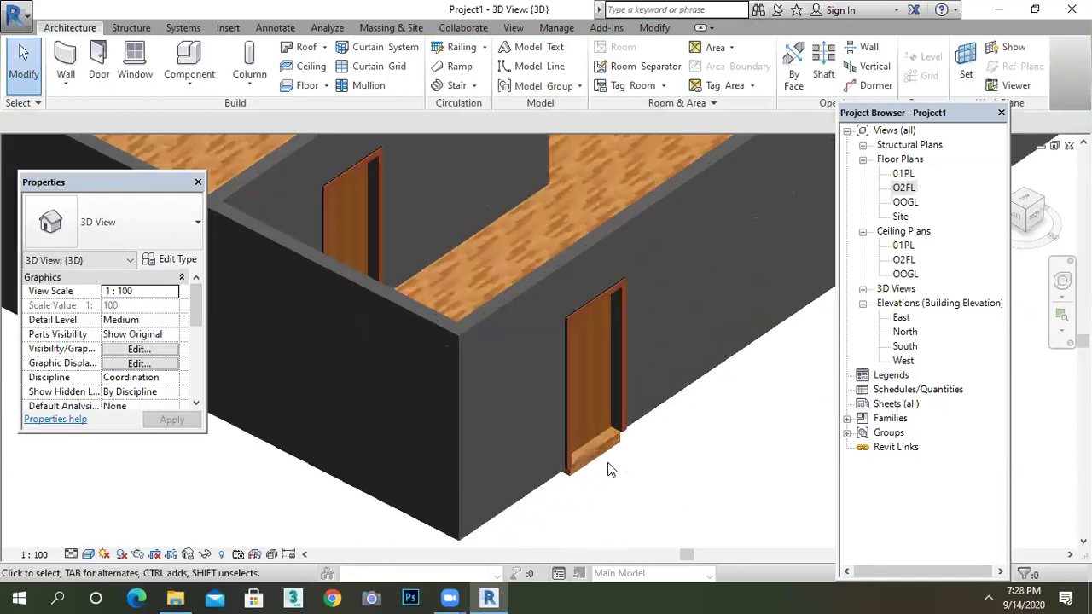
scroll(596, 380, down, 5)
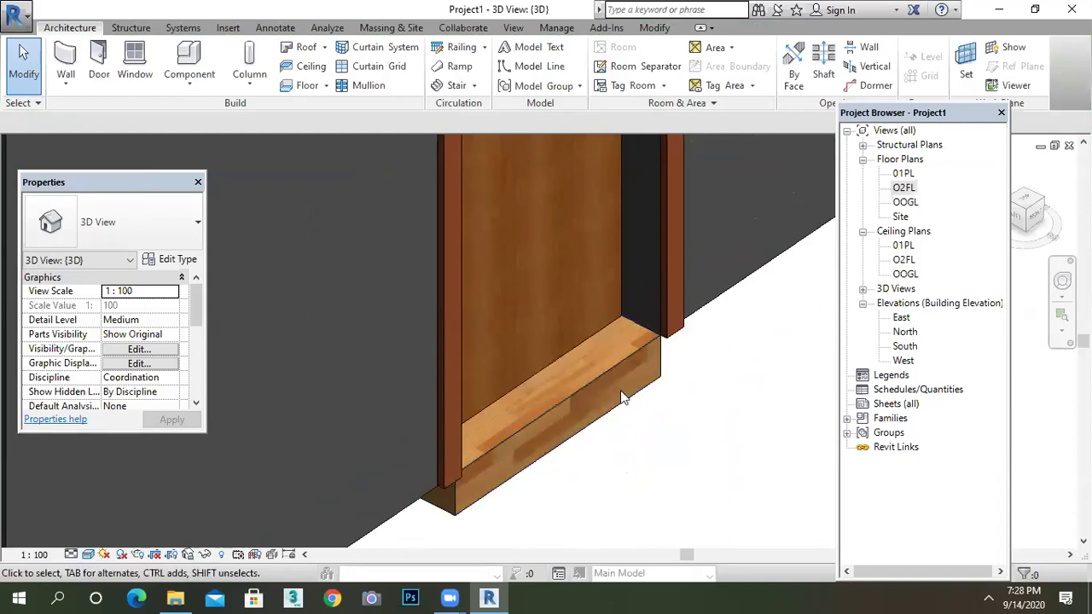
scroll(643, 315, down, 4)
shift+middle_drag(694, 451, 635, 255)
scroll(606, 344, down, 2)
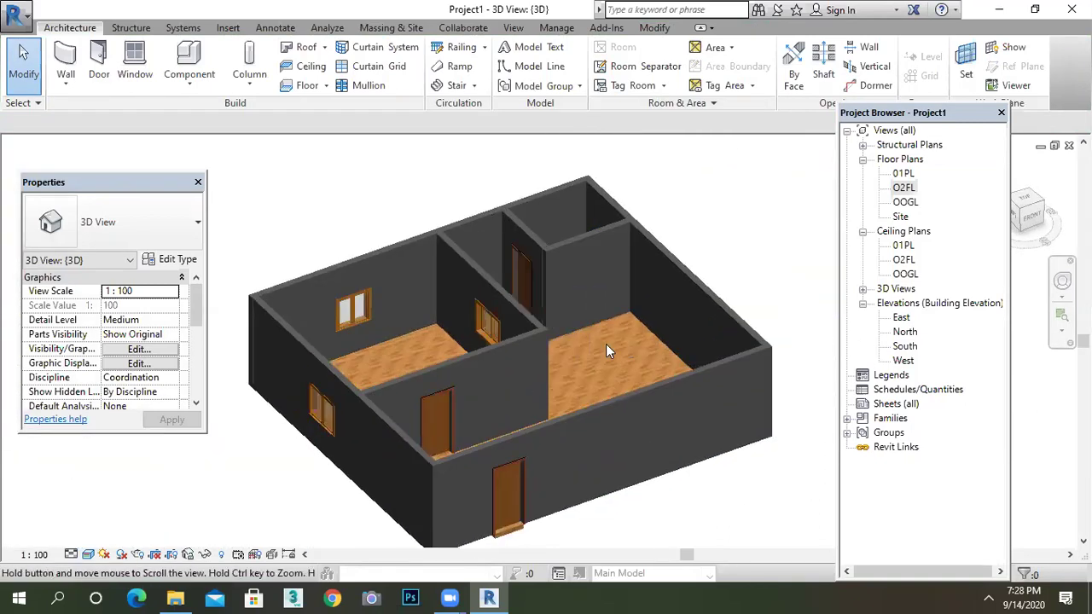
scroll(629, 344, up, 5)
double_click(903, 188)
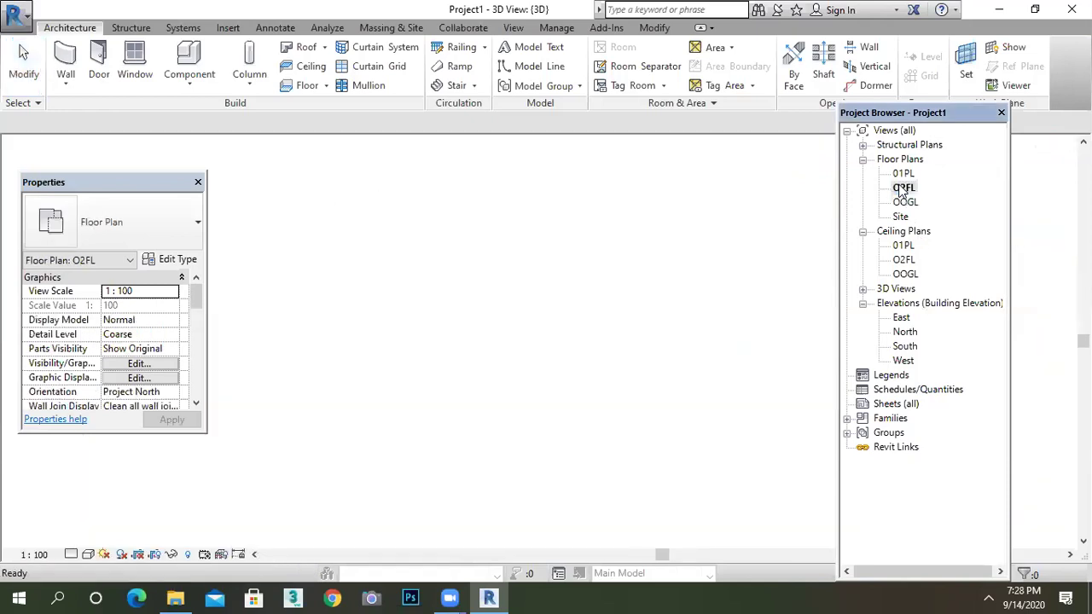
click(316, 90)
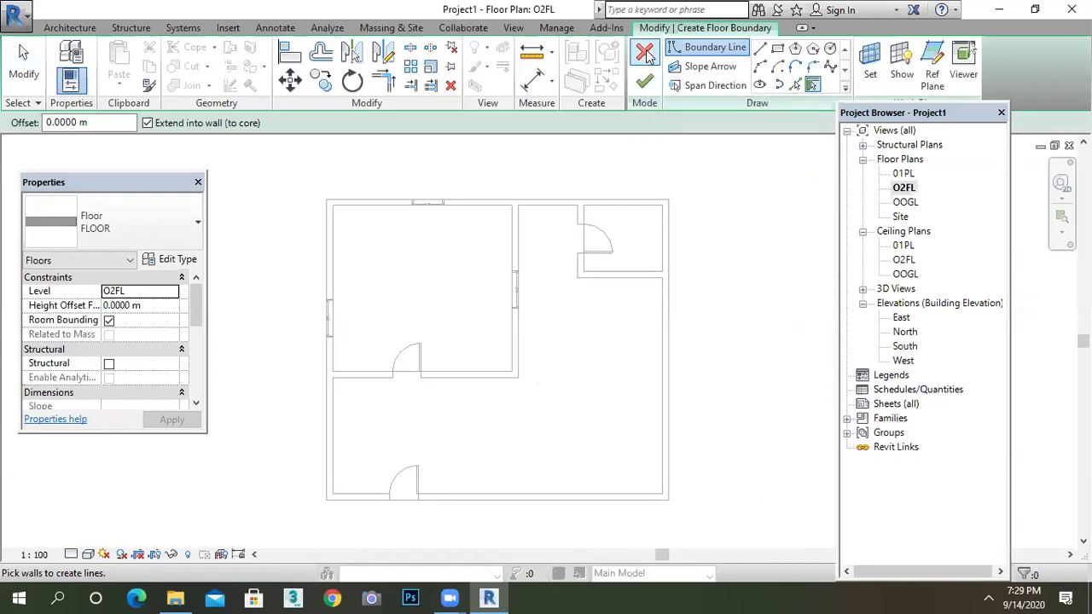
click(646, 52)
right_click(633, 159)
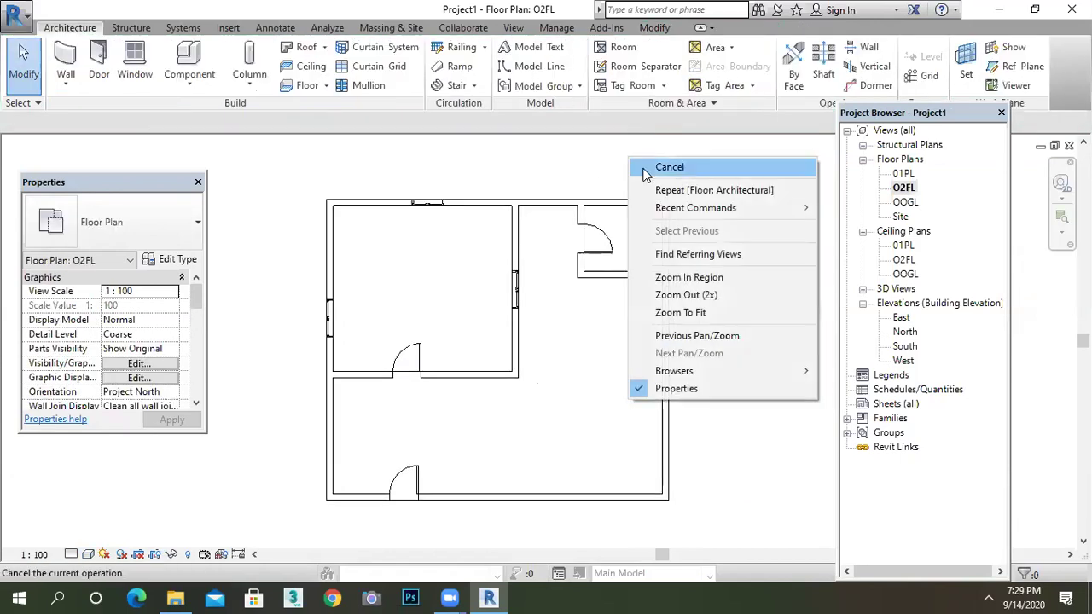
click(669, 167)
right_click(613, 158)
click(633, 168)
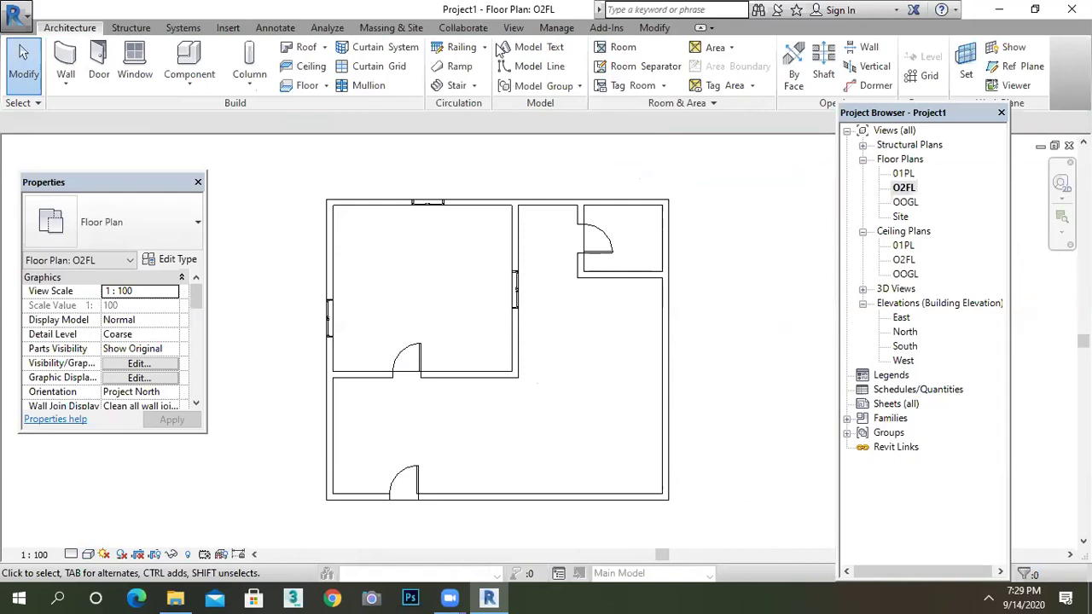
Step: Open the default 3D view and inspect the rooms for the remaining area without a floor
click(512, 29)
click(456, 70)
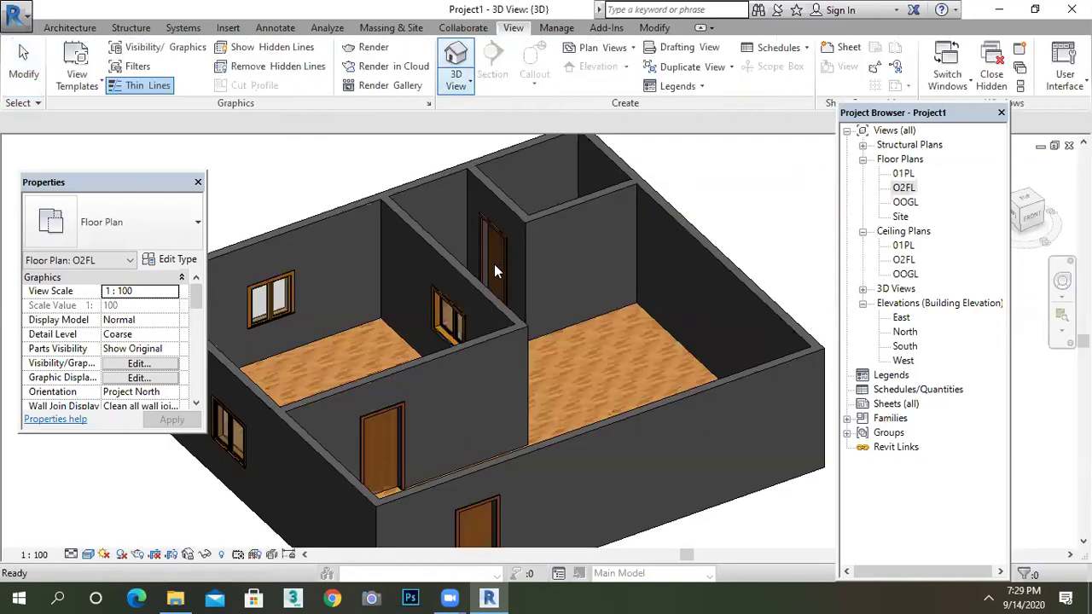
scroll(499, 272, down, 3)
scroll(548, 308, up, 1)
scroll(551, 311, up, 2)
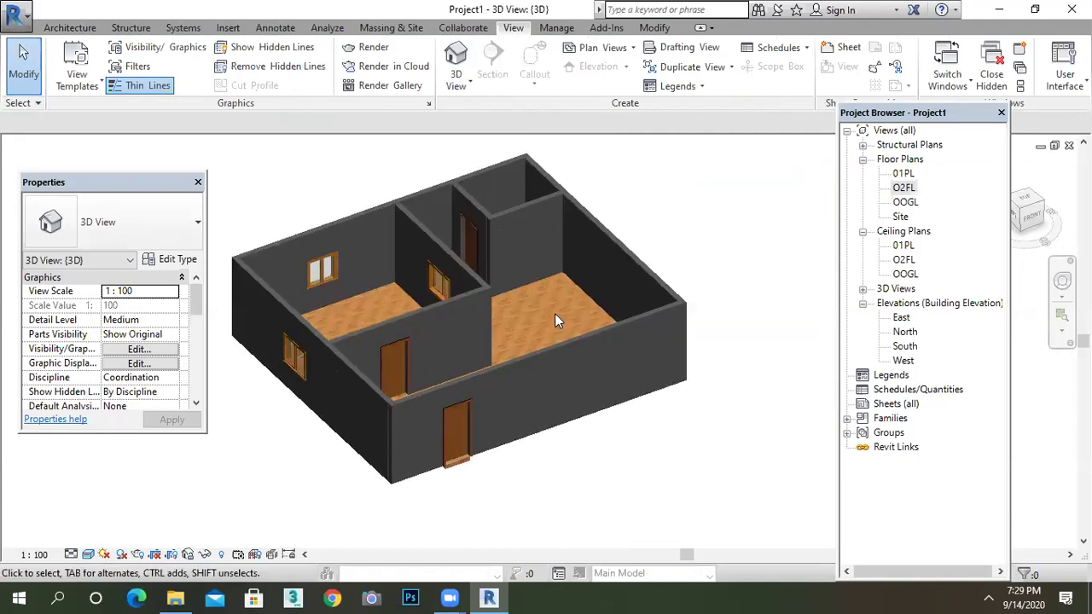
Step: Start an architectural floor on the O2FL floor plan and duplicate its floor type as BATH FLOOR
double_click(906, 187)
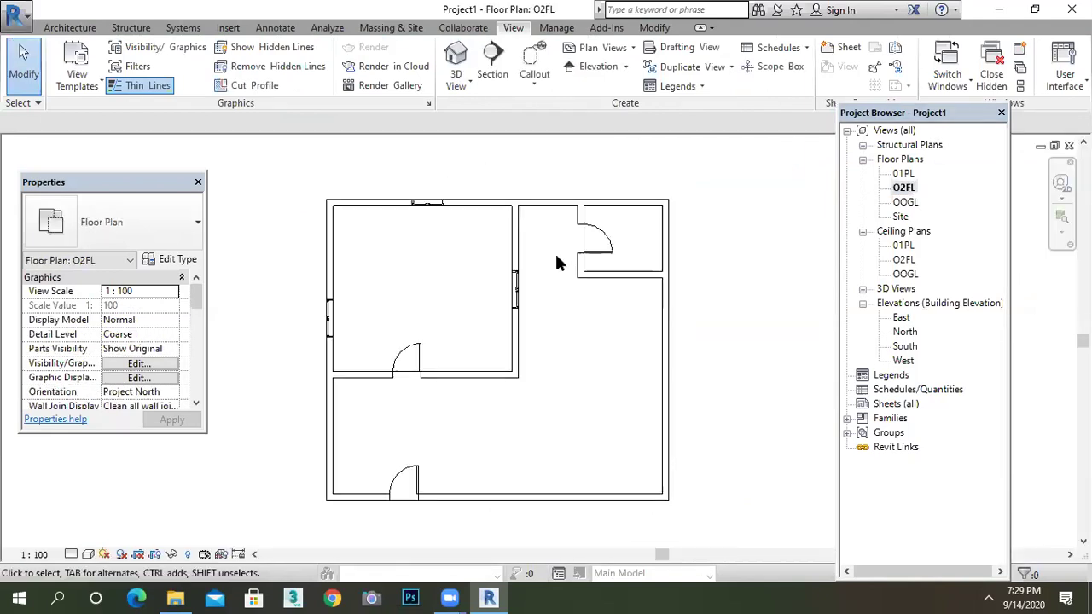
scroll(636, 270, up, 2)
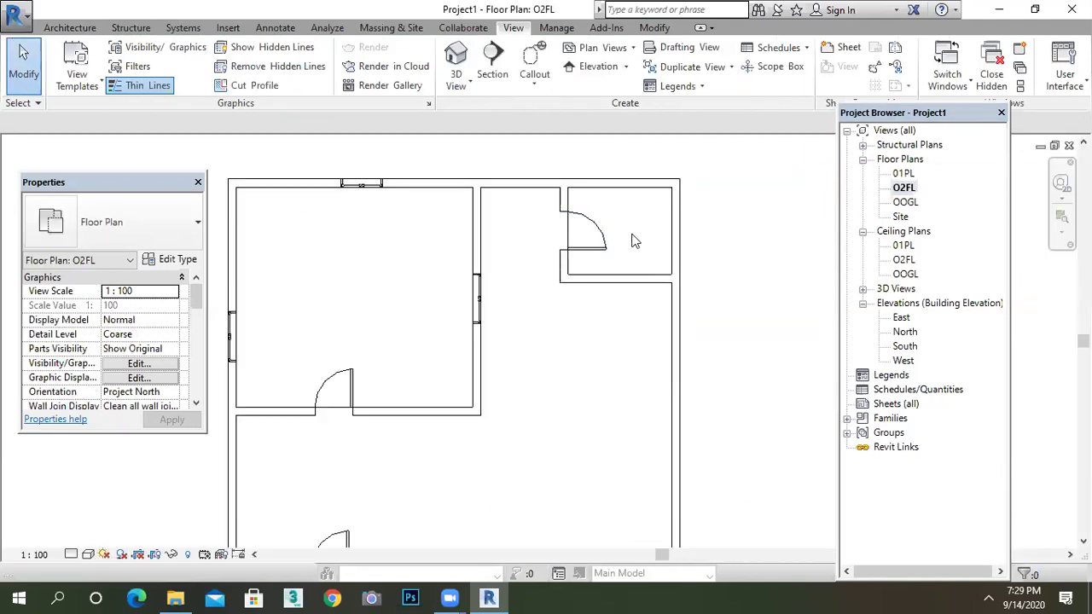
click(61, 28)
click(307, 85)
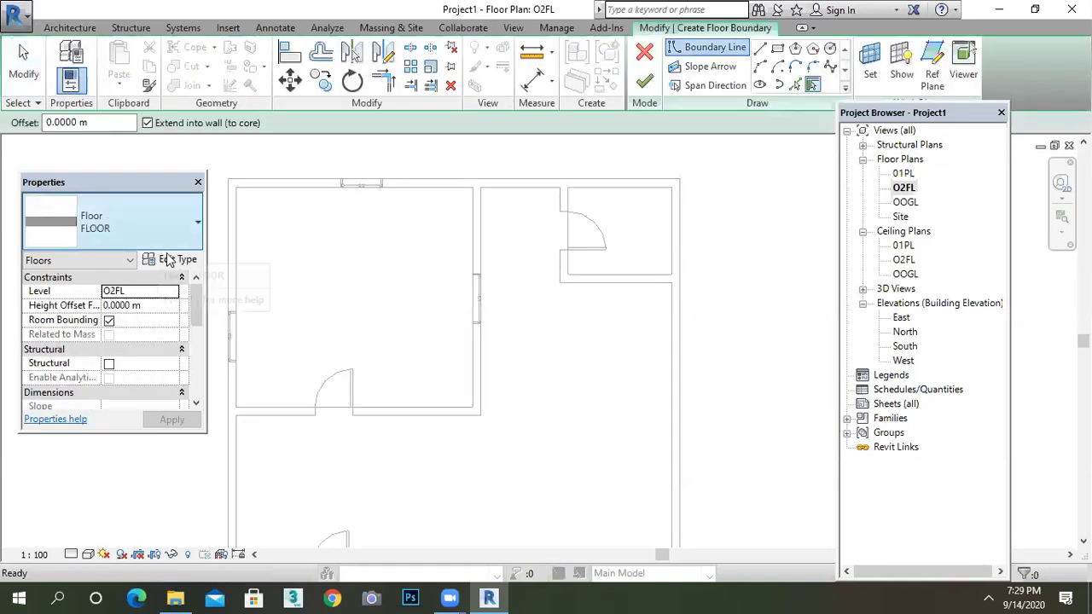
click(175, 261)
click(1015, 109)
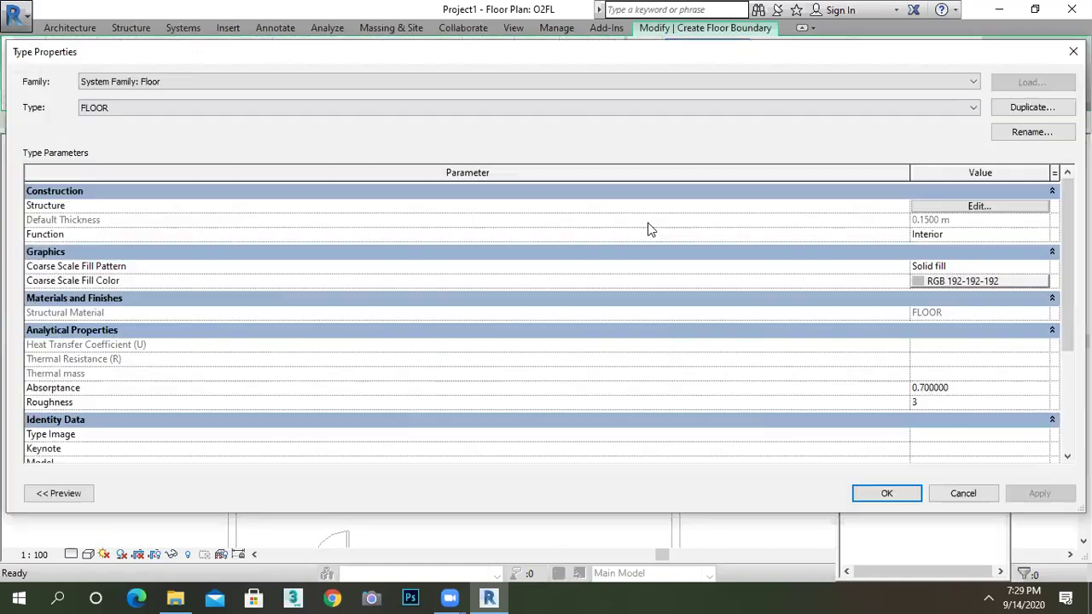
text(BATH FLOOR)
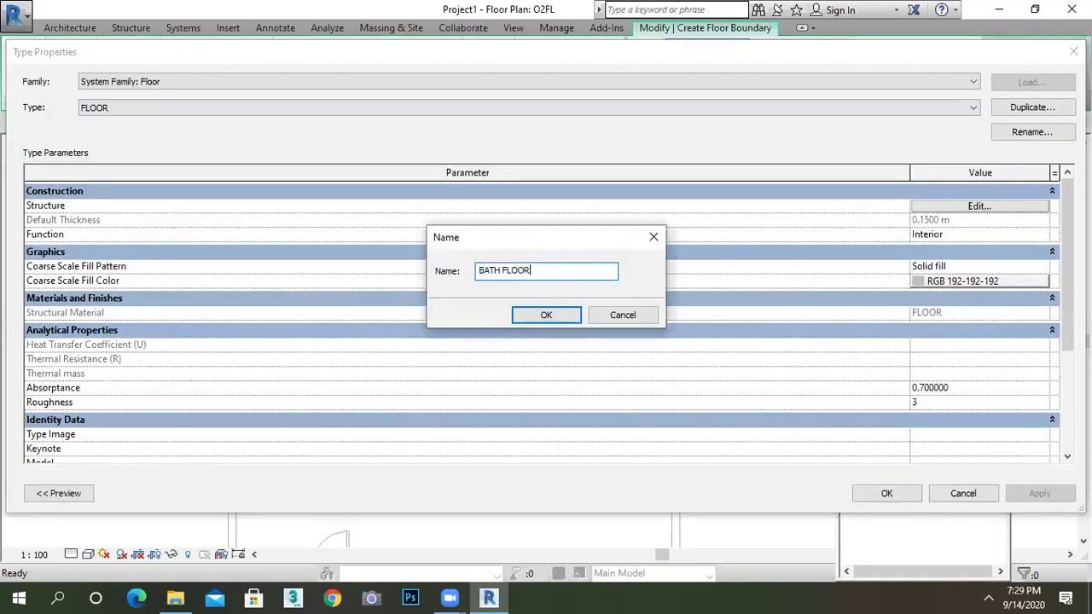
click(529, 315)
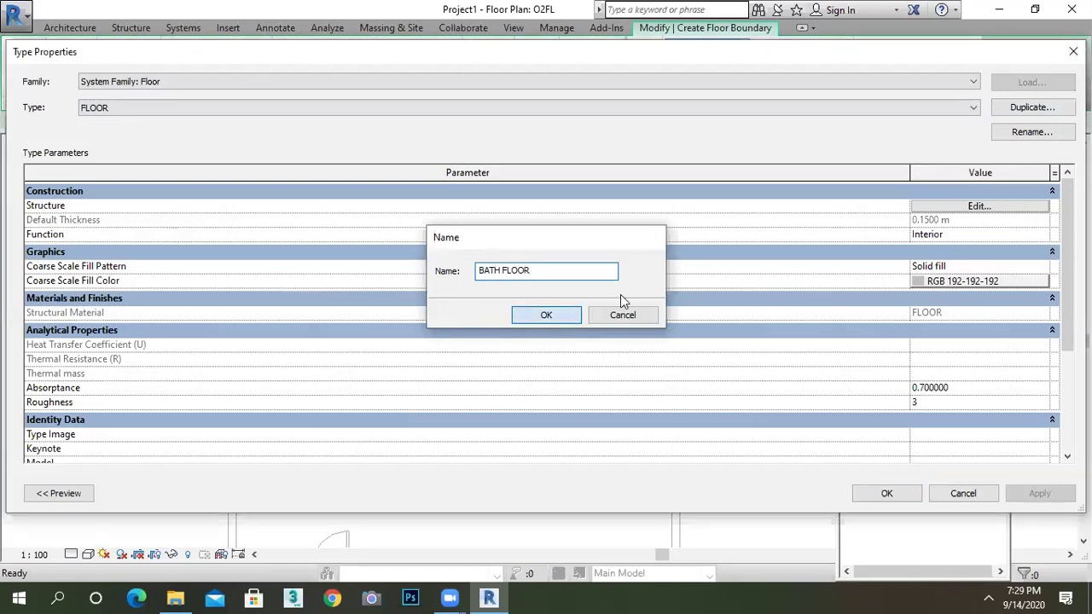
Step: Create a new material named BATH FLOOR from the structure layer's material setting in the floor assembly
click(984, 204)
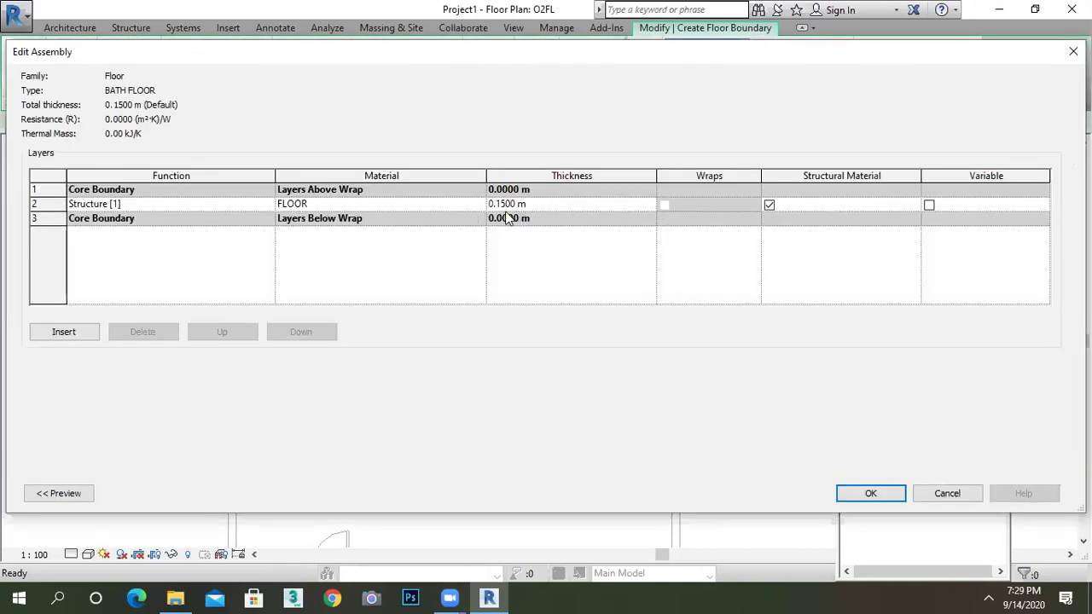
click(481, 203)
click(481, 203)
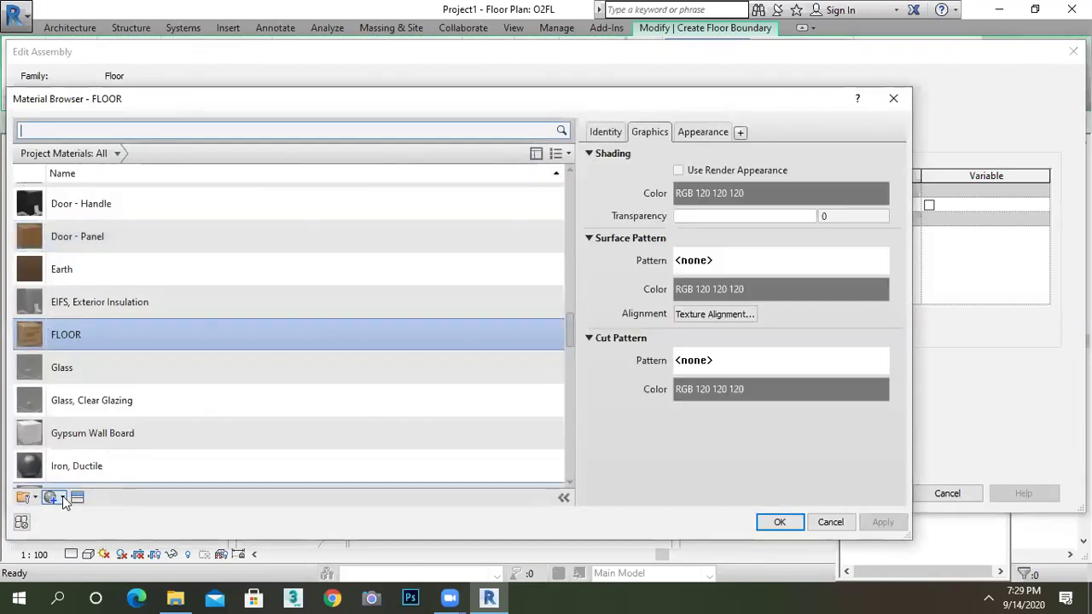
right_click(75, 338)
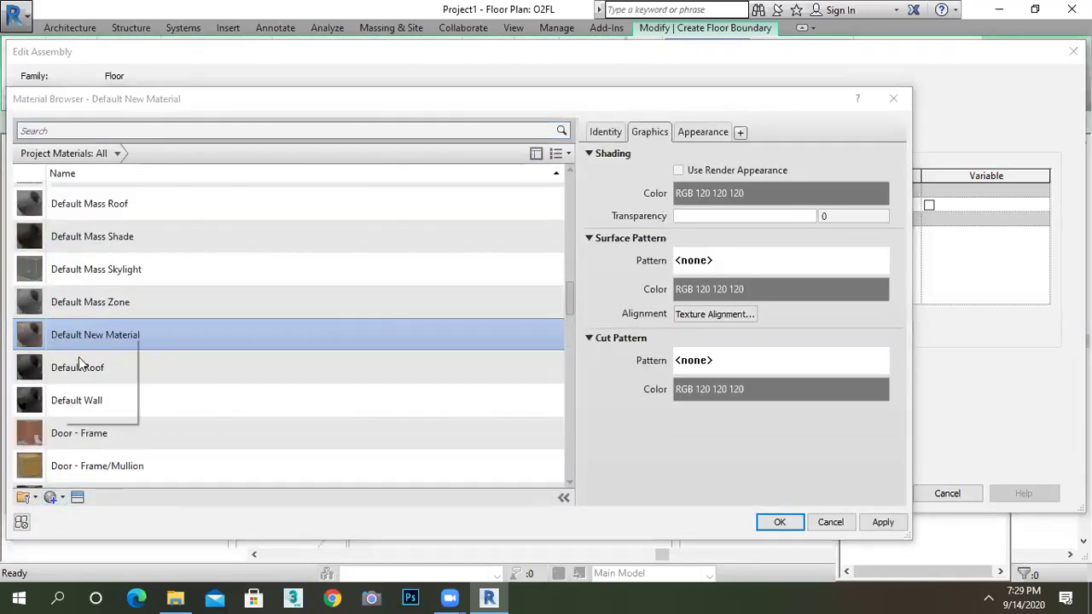
click(88, 380)
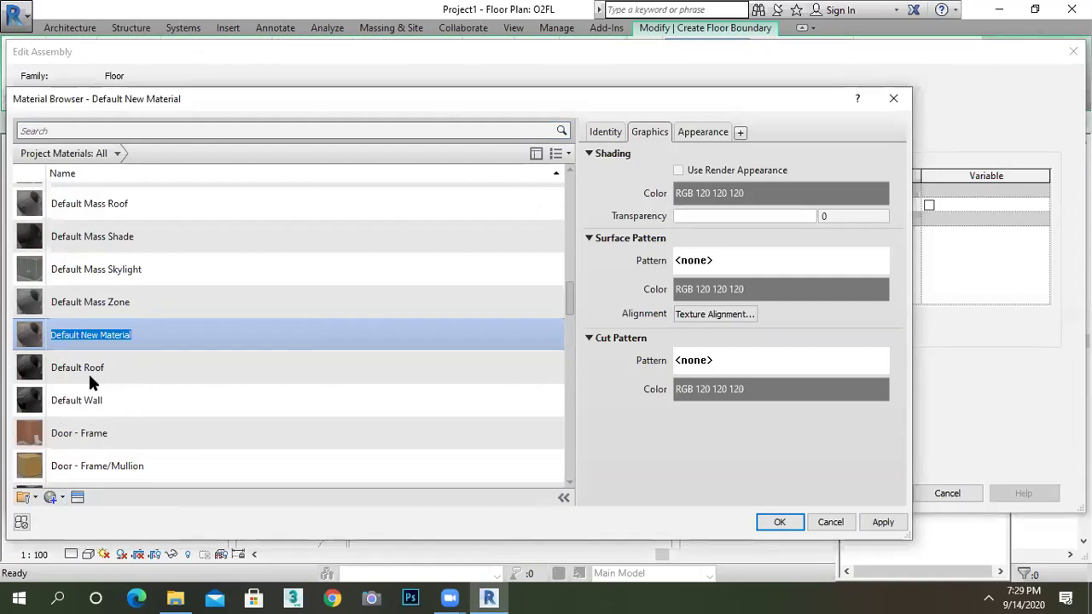
text(BATH FLOOR)
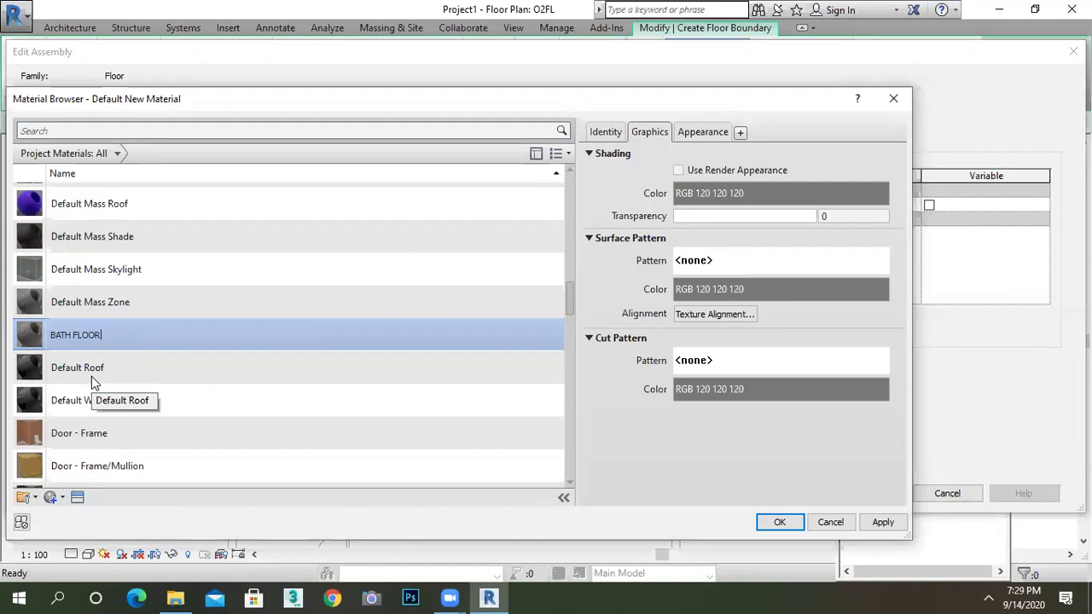
Step: Look through the appearance asset library and locate the BATH FLOOR material among the project materials
click(78, 500)
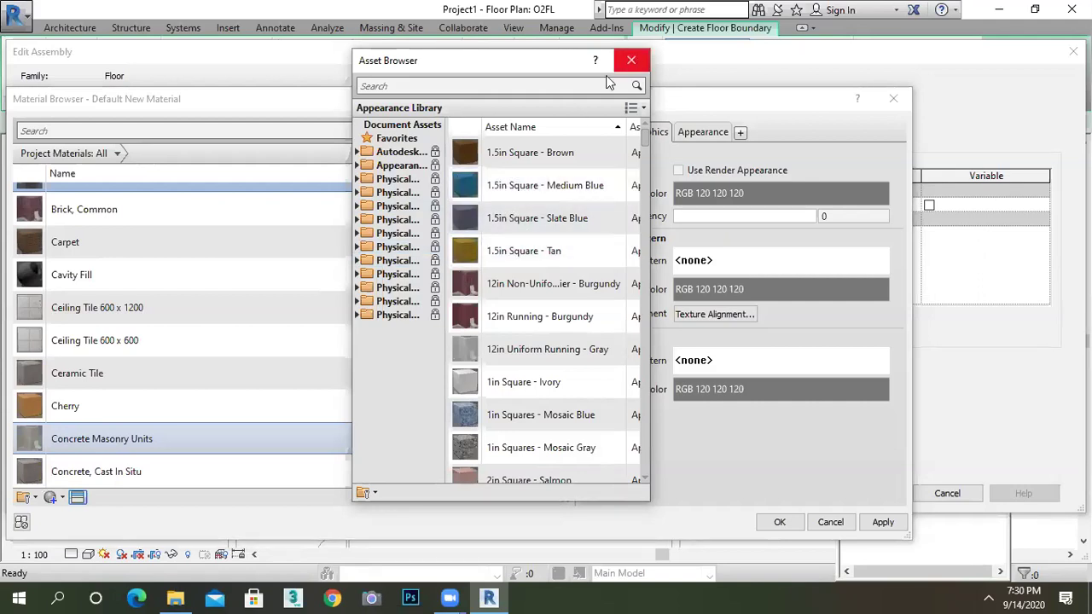
click(632, 60)
click(159, 475)
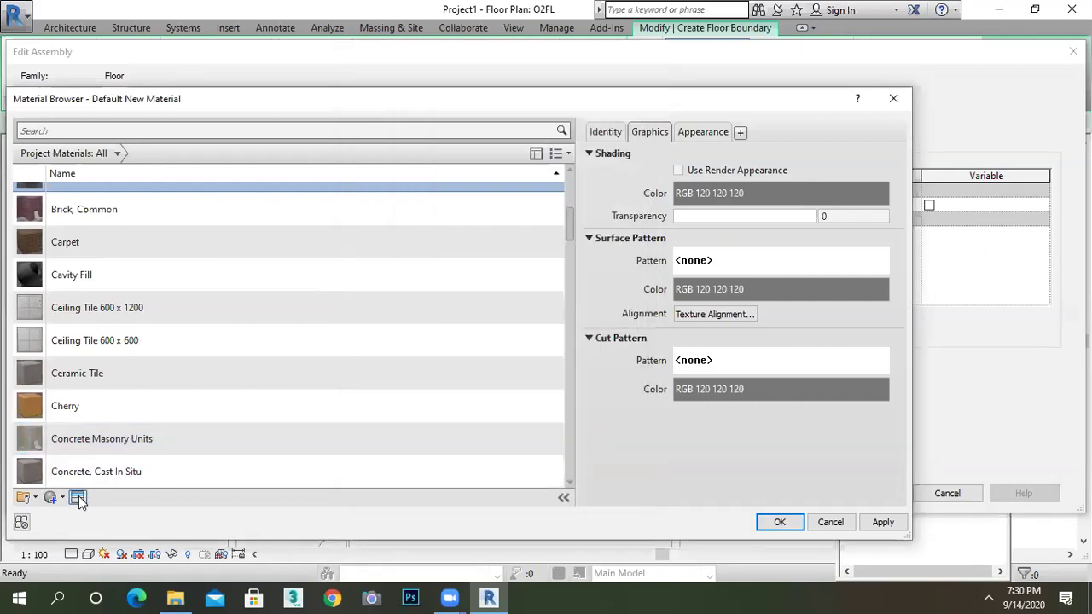
scroll(88, 239, up, 3)
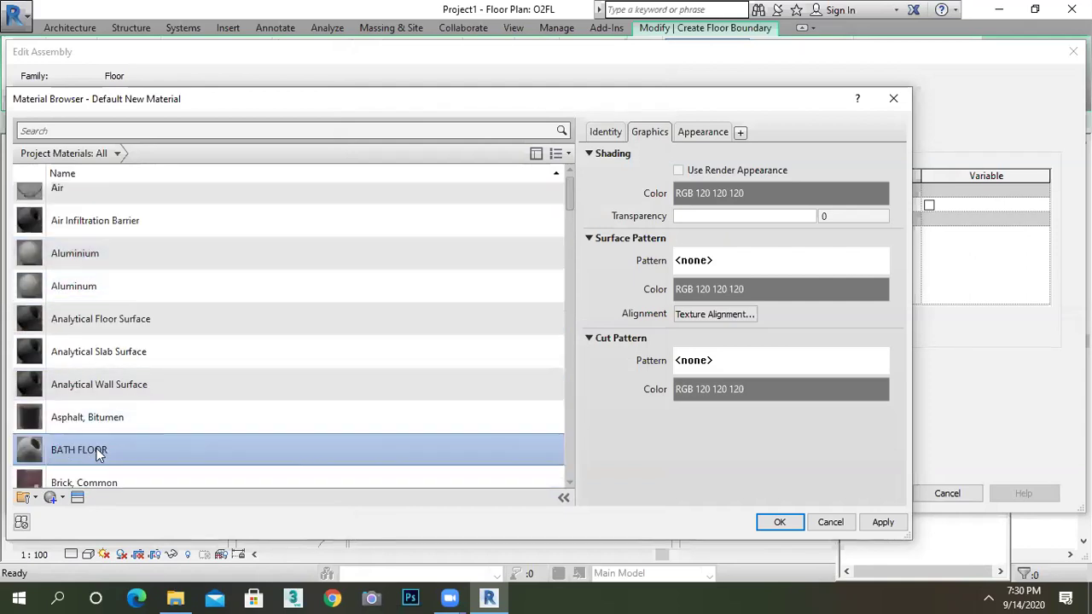
scroll(23, 456, down, 1)
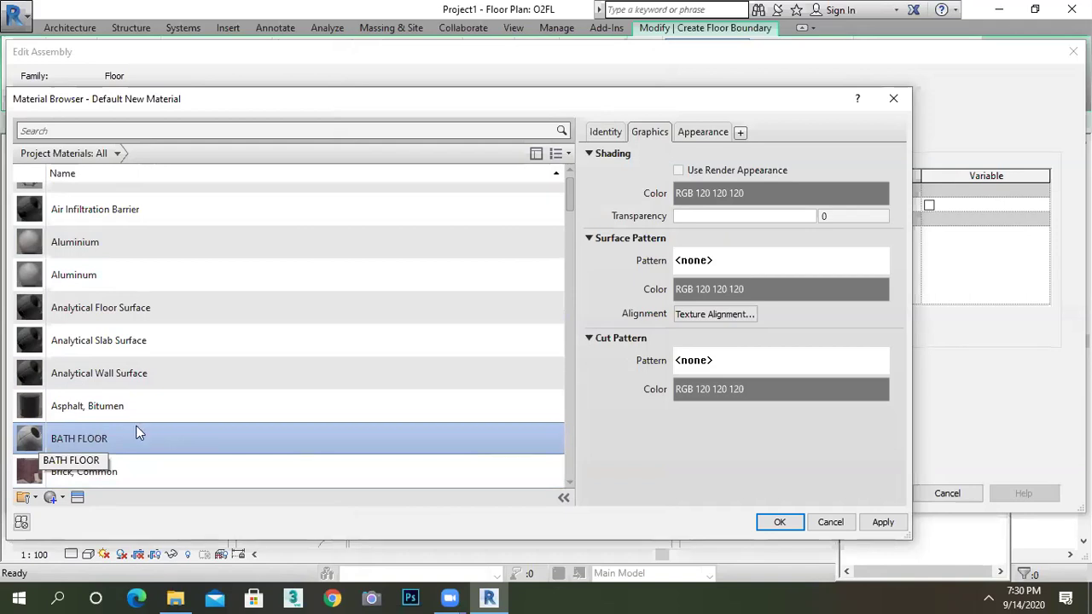
Step: Close the material, assembly and type dialogs without assigning a material and minimize Revit to the desktop
click(550, 35)
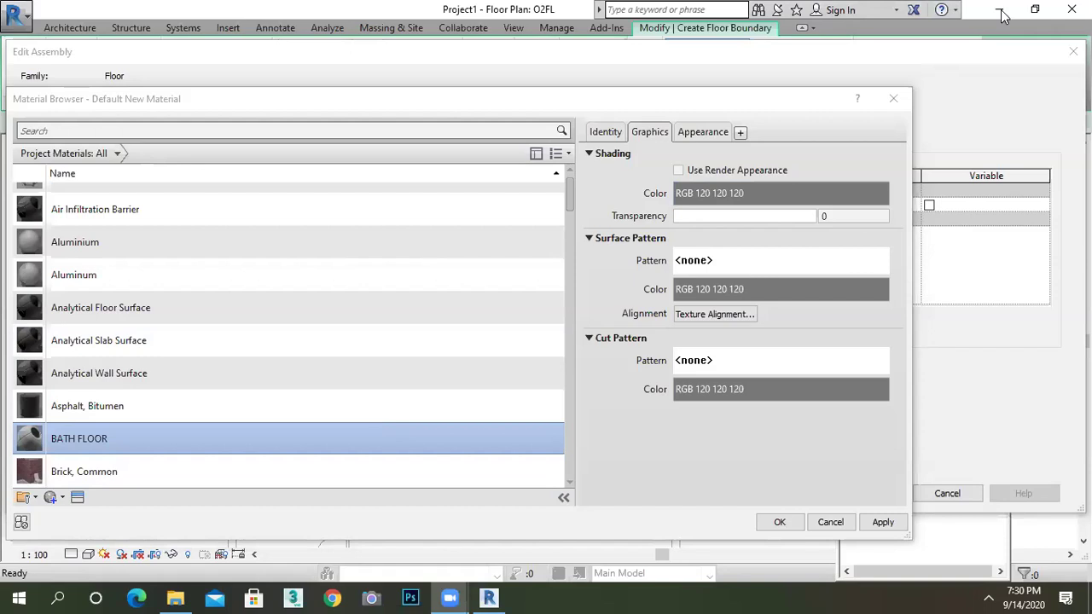
click(894, 99)
click(1073, 52)
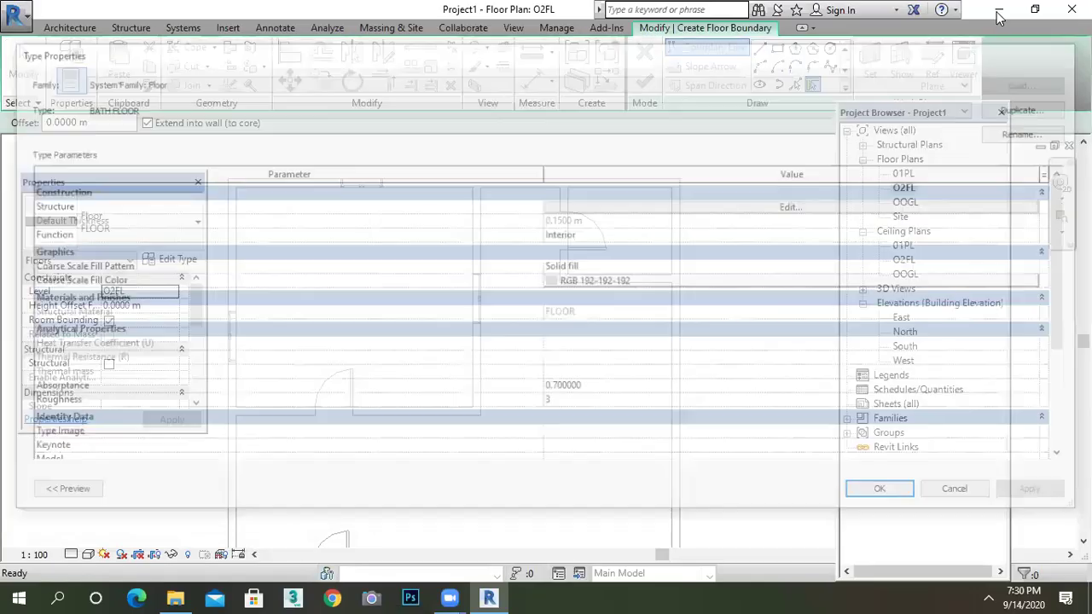
click(998, 13)
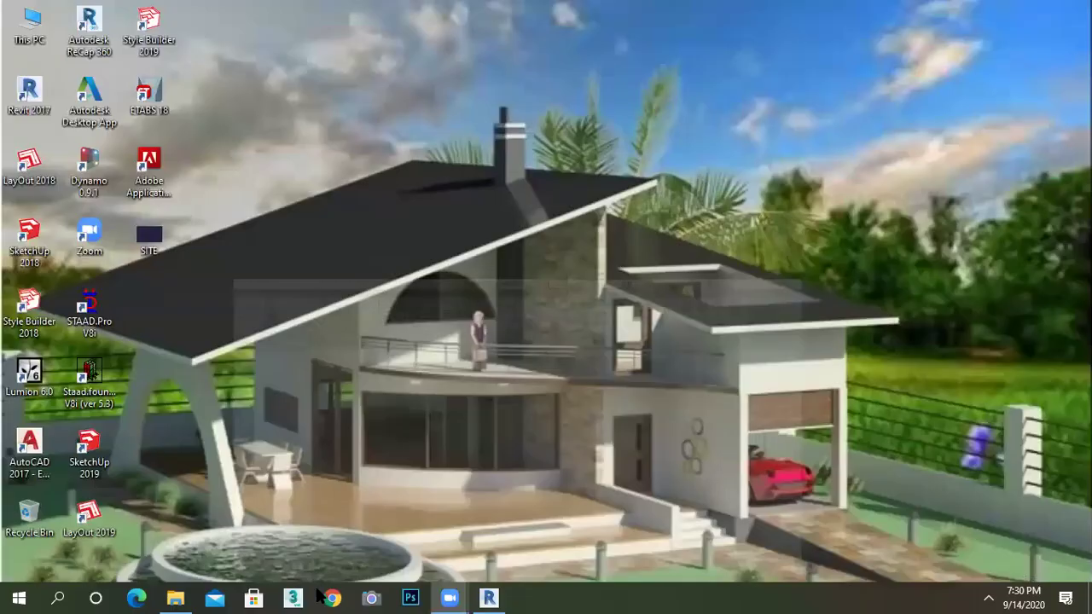
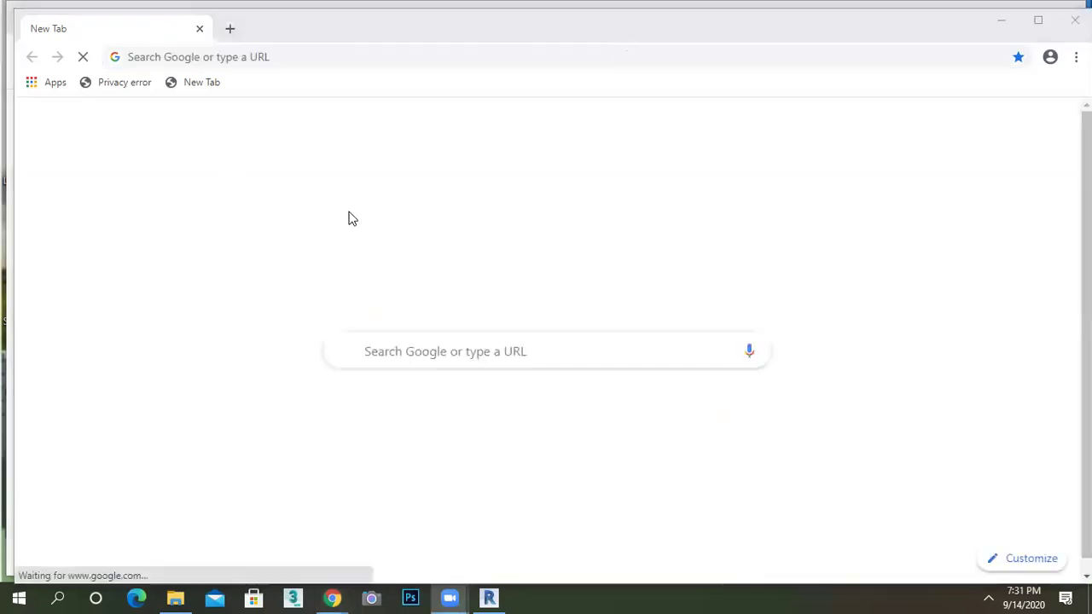
Step: Search Google in Chrome for "BATH FLOOR TILE BITMAP"
click(453, 351)
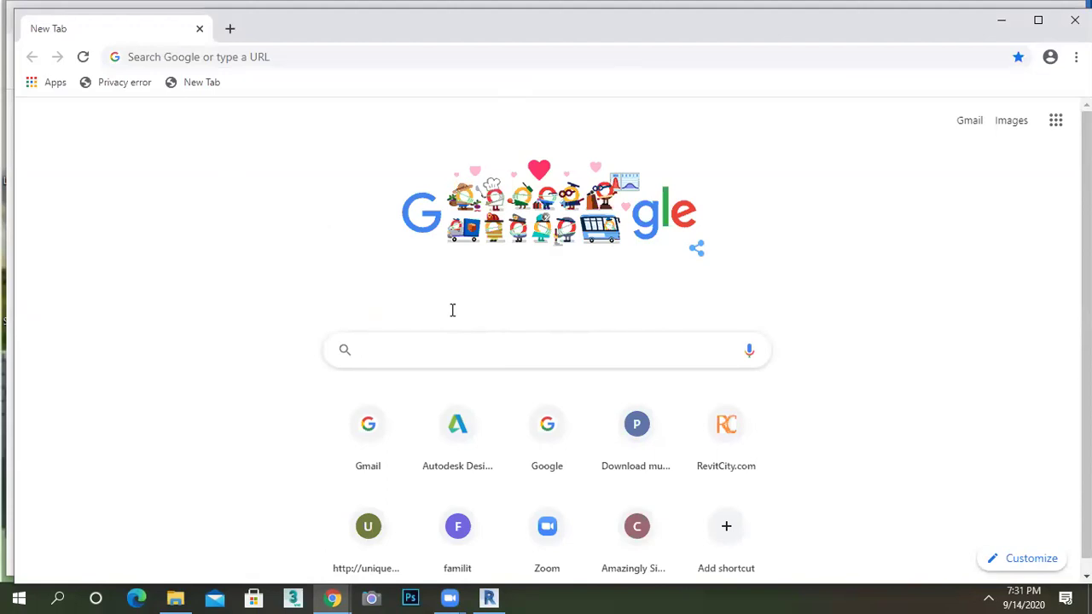
text(BATH TILE)
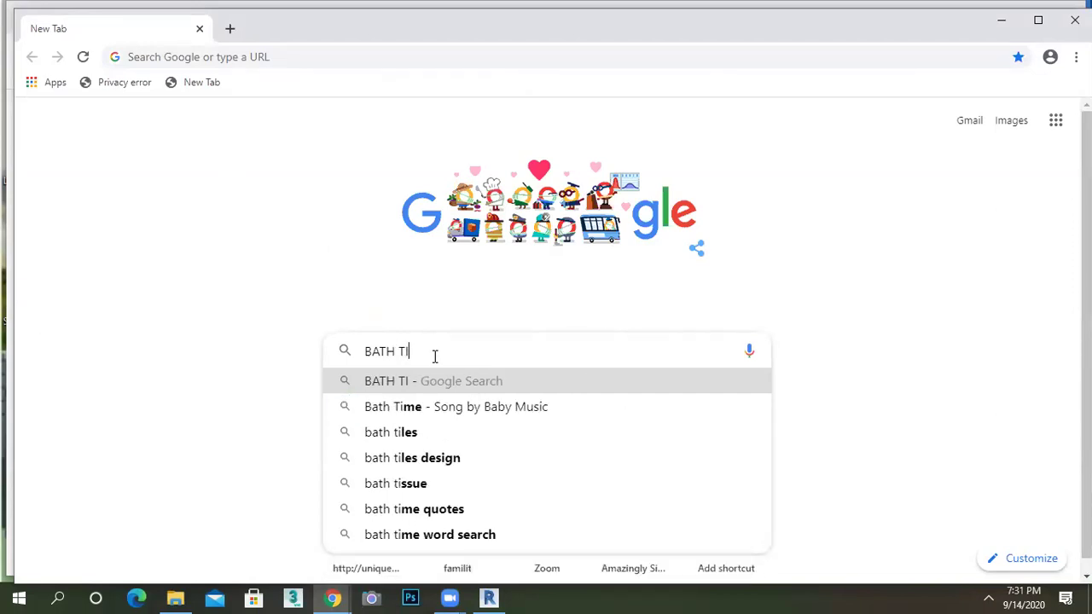
key(BackSpace)
key(BackSpace)
key(BackSpace)
key(BackSpace)
key(BackSpace)
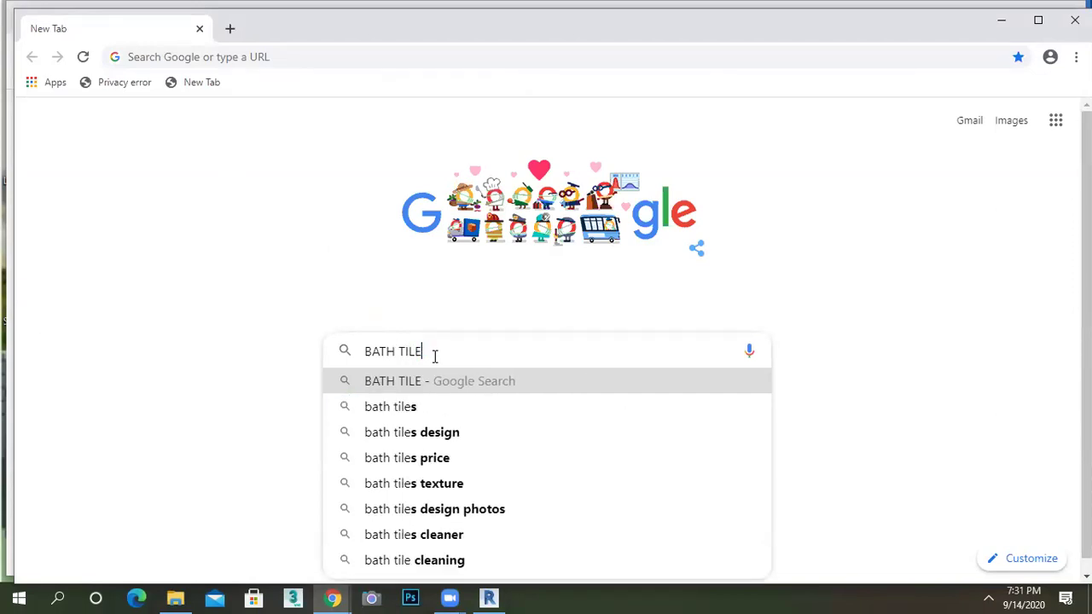
text(F)
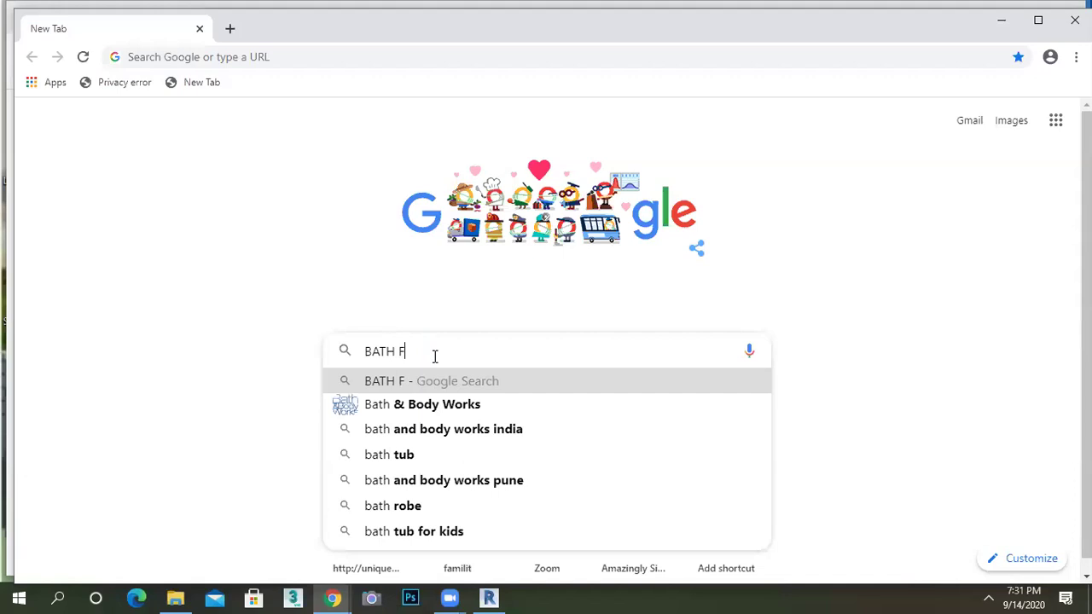
text(LOOR TI)
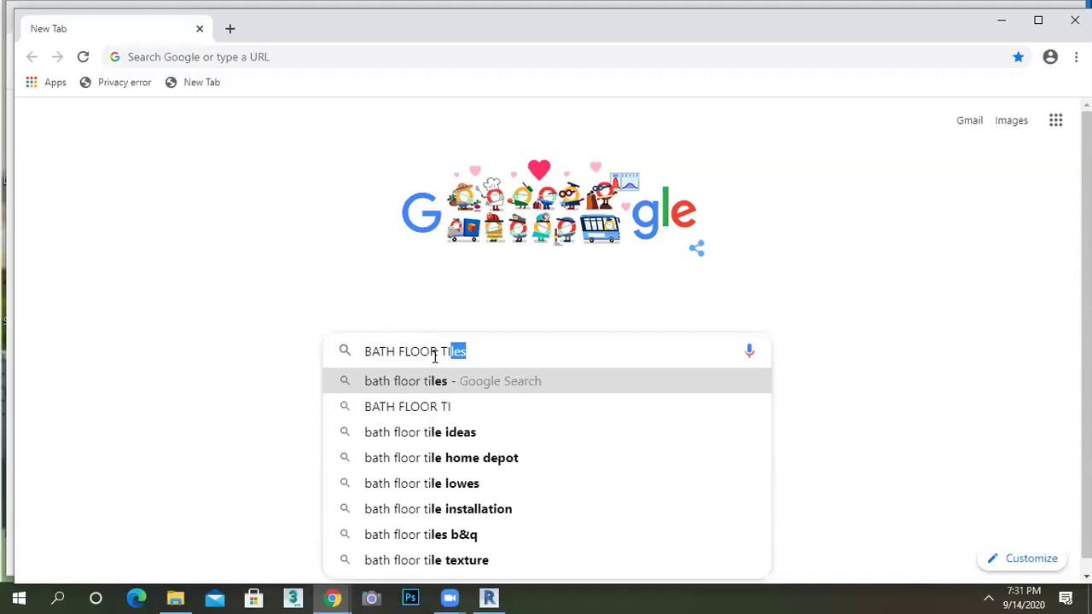
text(LE BITMAP)
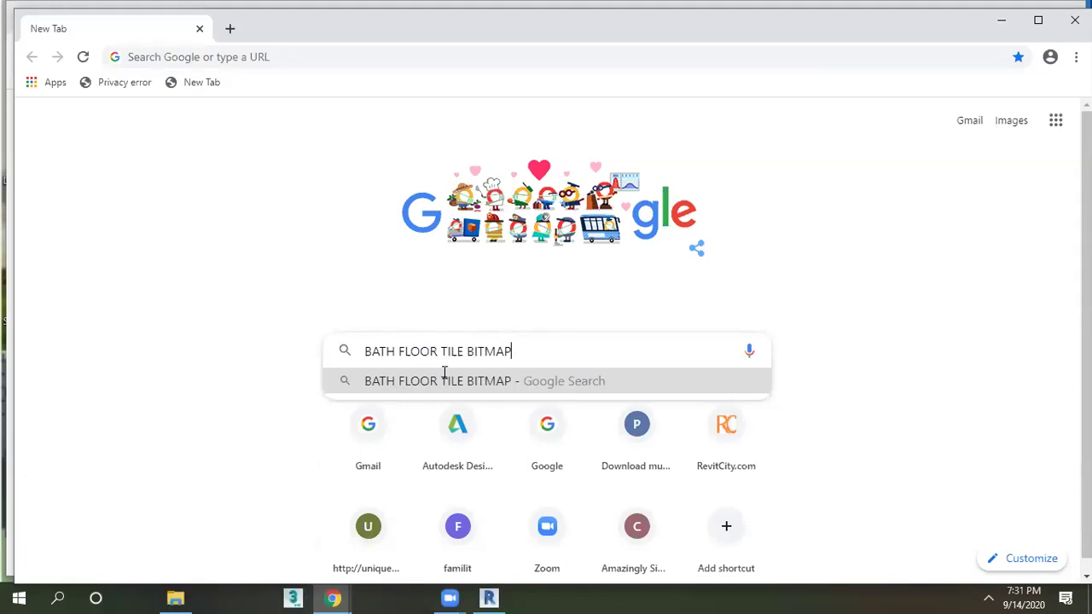
key(Return)
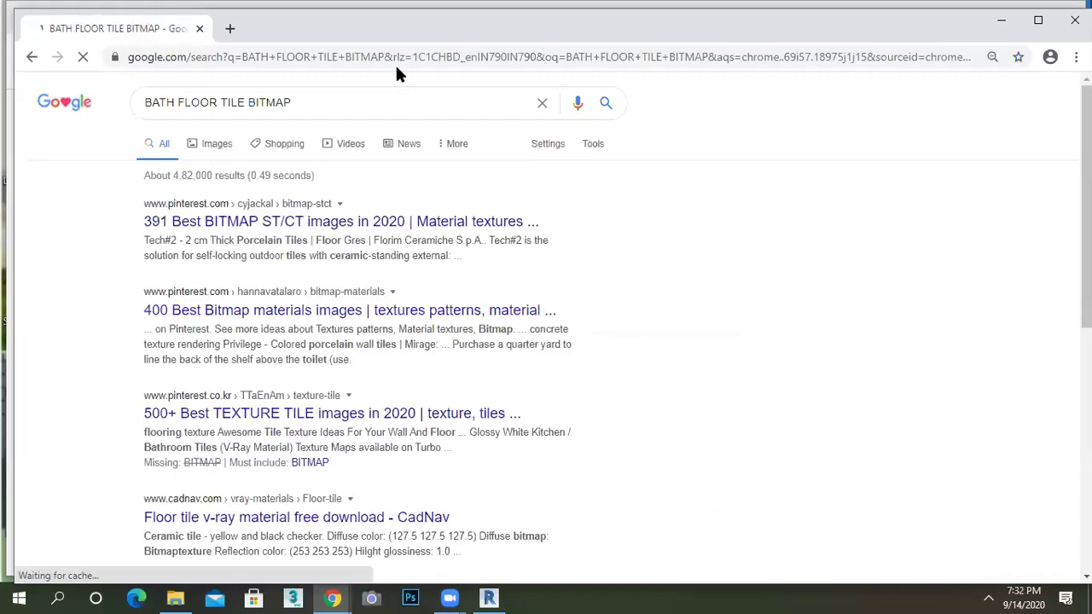
Step: Look through the Google image results for a suitable bath floor tile texture
click(213, 151)
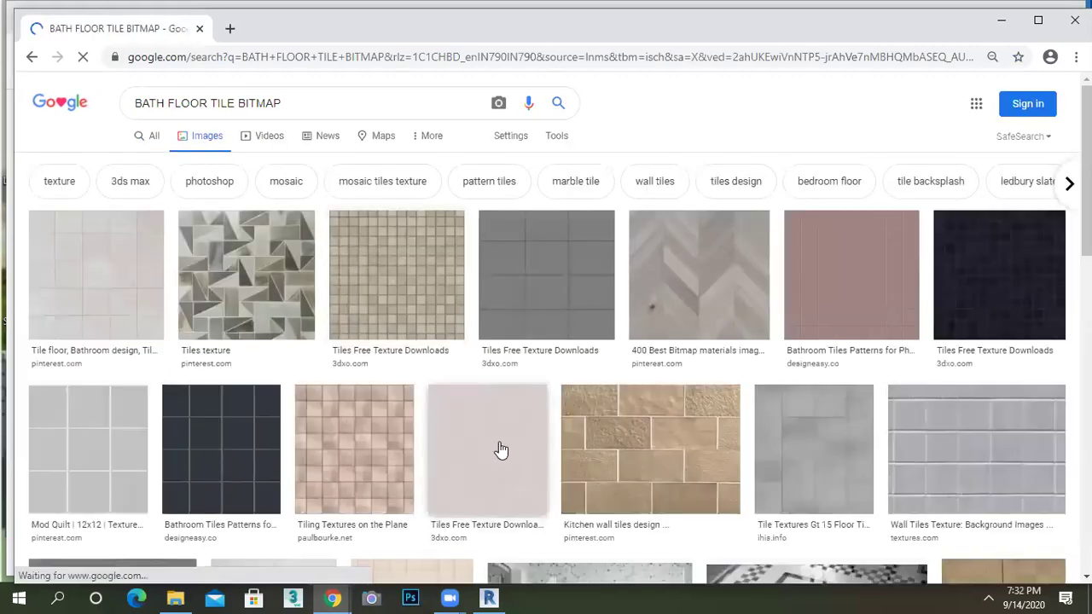
scroll(837, 369, down, 3)
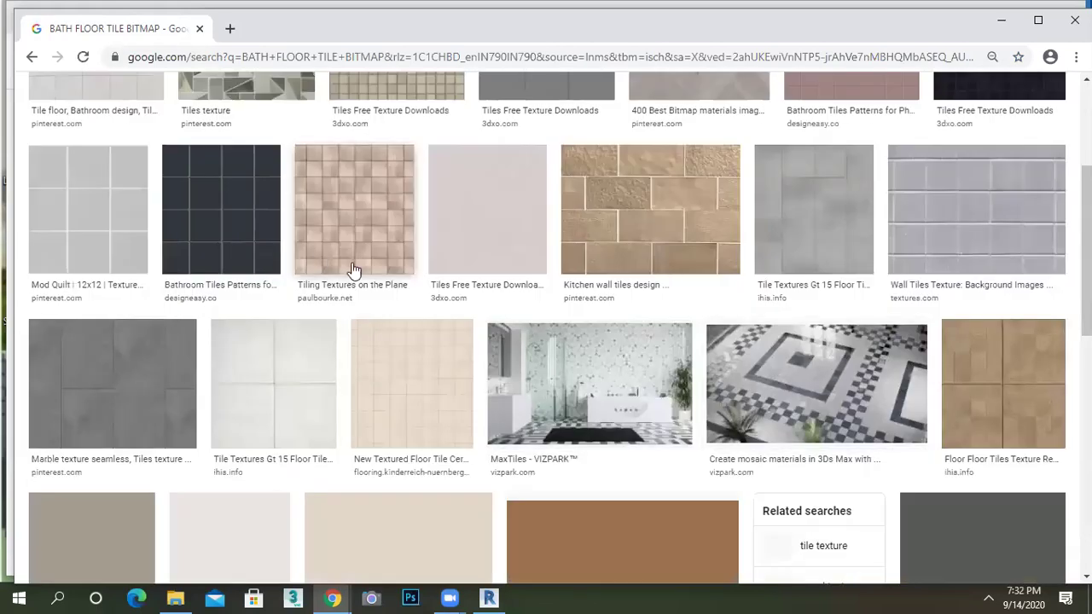
scroll(605, 316, up, 3)
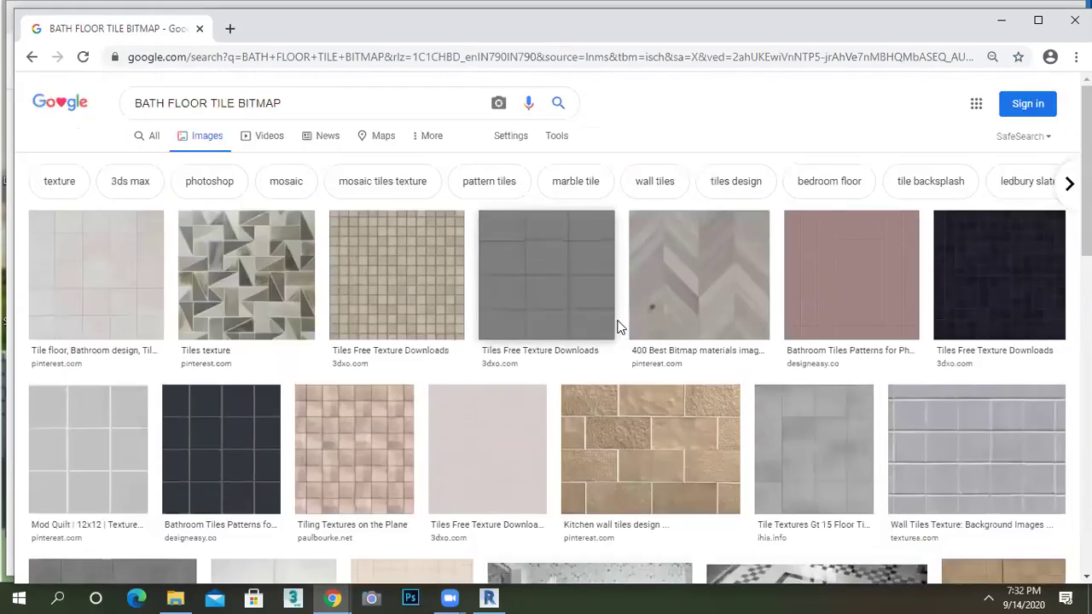
scroll(618, 324, down, 3)
scroll(618, 329, down, 5)
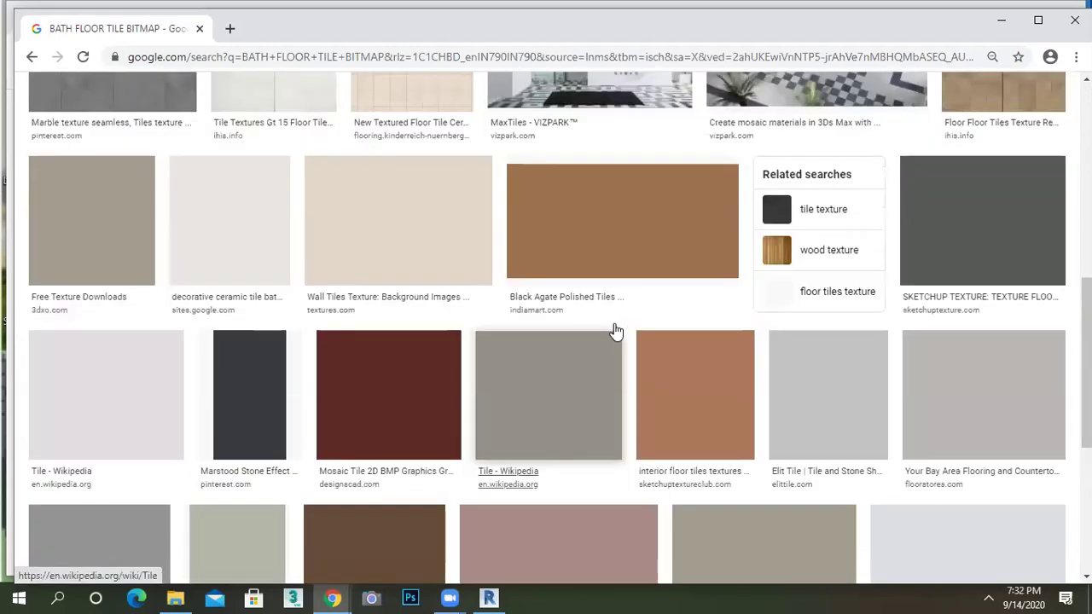
scroll(402, 366, up, 2)
scroll(495, 324, up, 4)
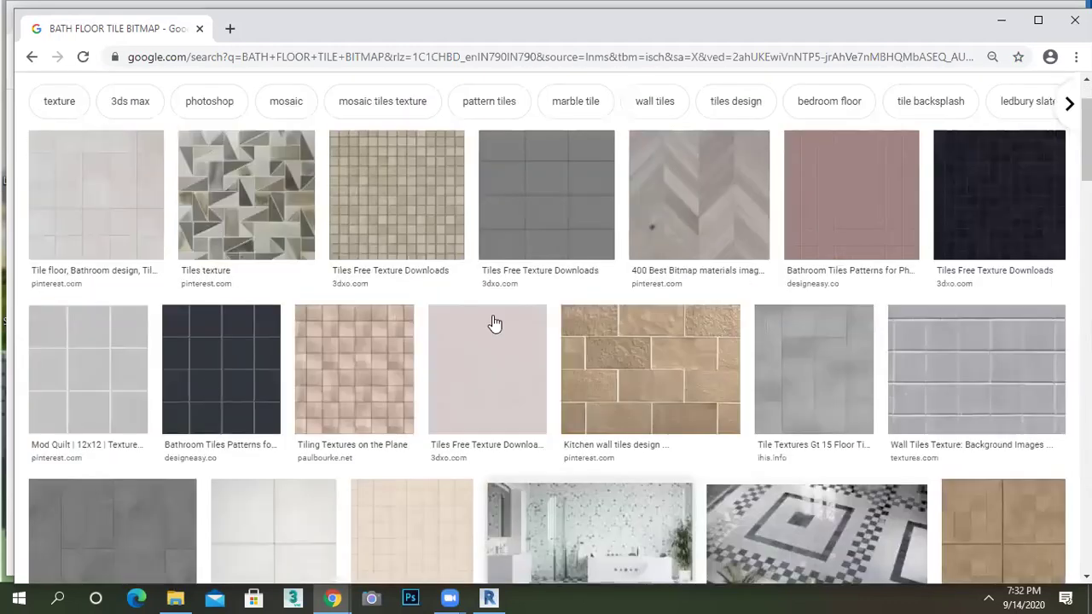
scroll(986, 243, up, 1)
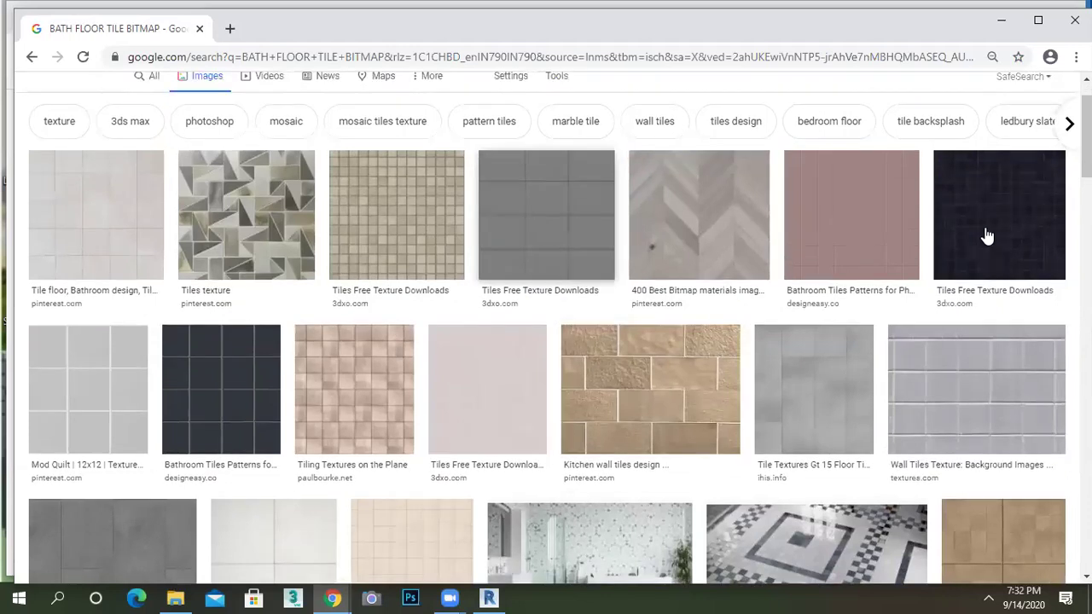
scroll(947, 245, down, 2)
scroll(766, 325, up, 3)
Step: Save the dark mosaic tile image from 3DXO.com to the Desktop as a JPEG named BBB
right_click(952, 229)
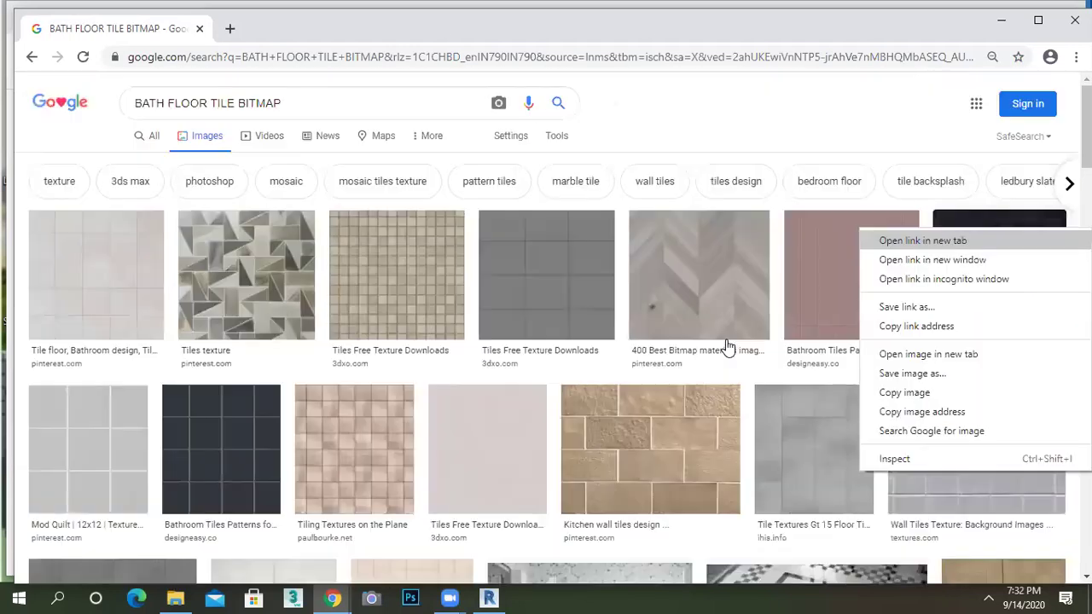
click(728, 348)
click(728, 347)
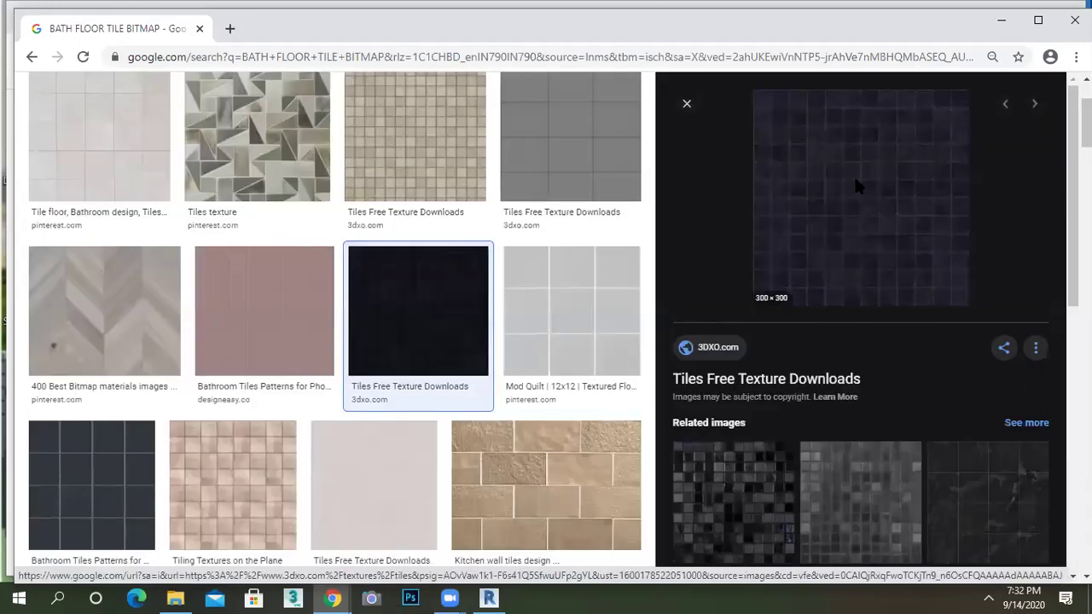
right_click(854, 177)
click(914, 325)
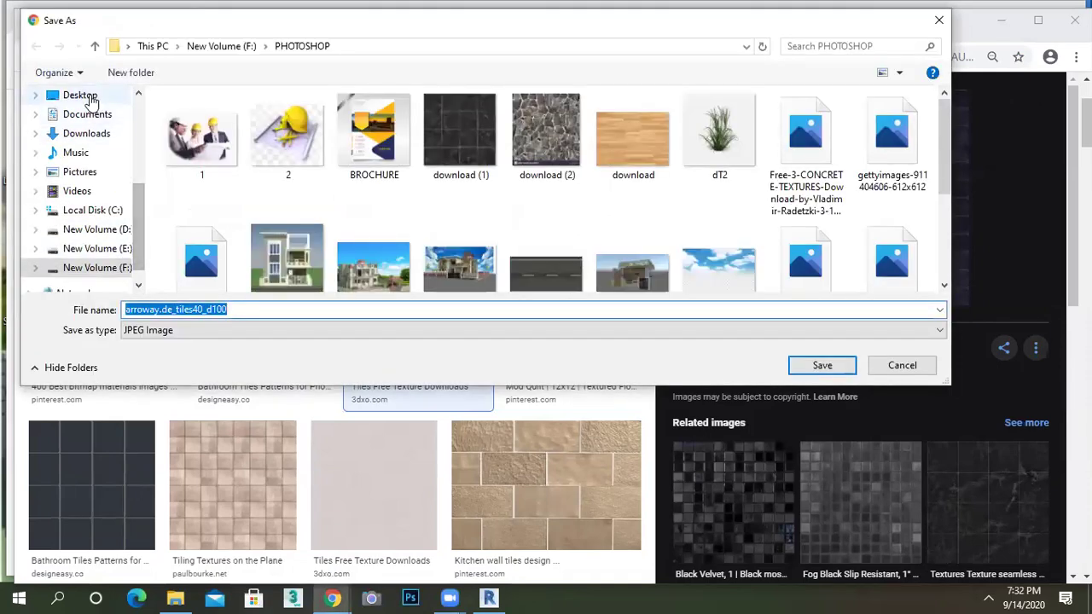
click(249, 310)
text(BBB)
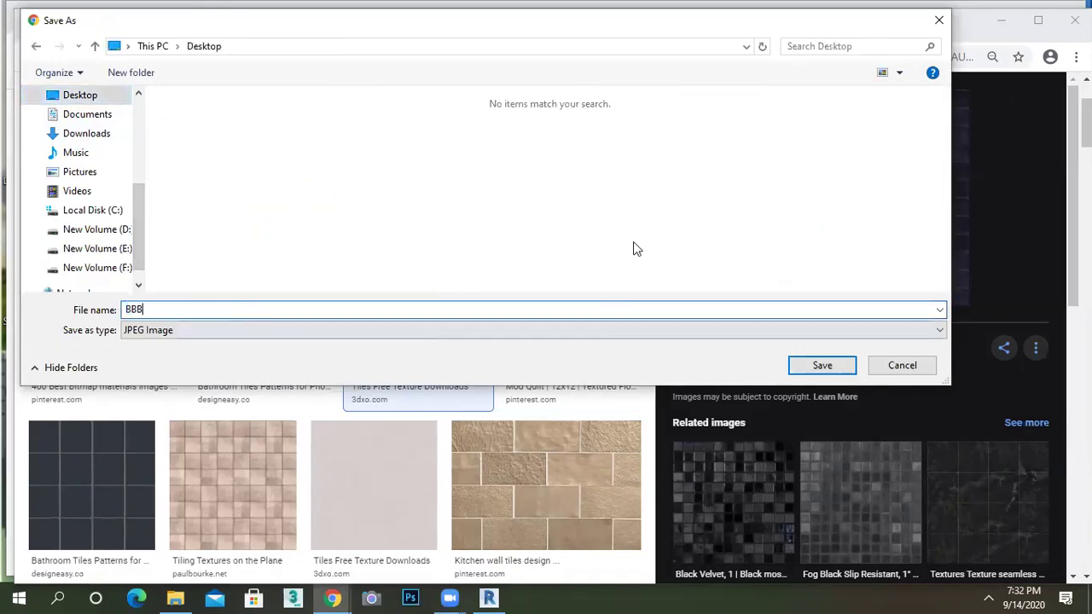
key(Return)
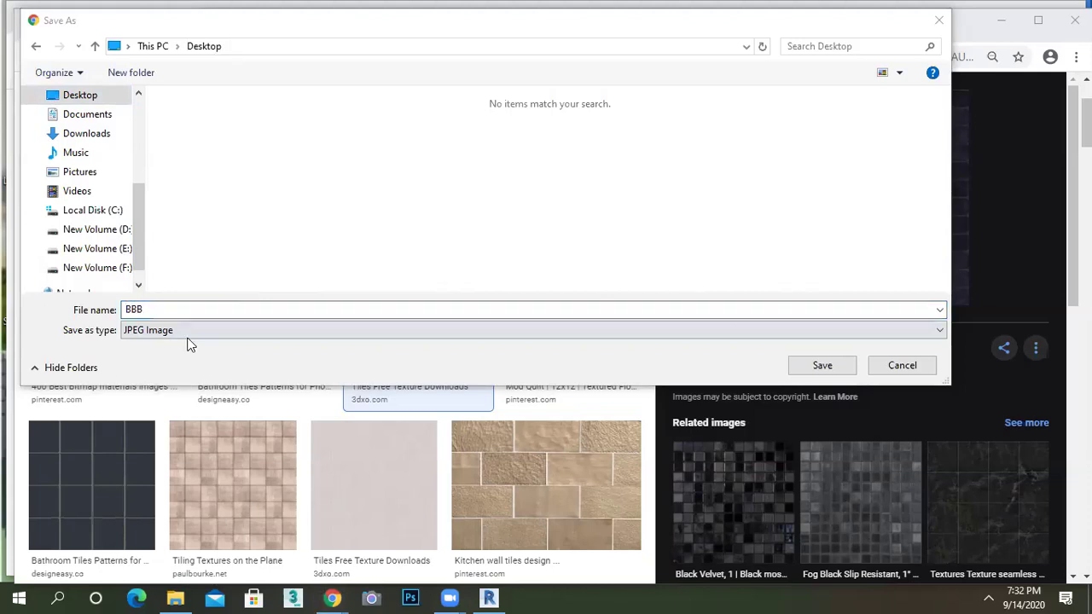
click(817, 366)
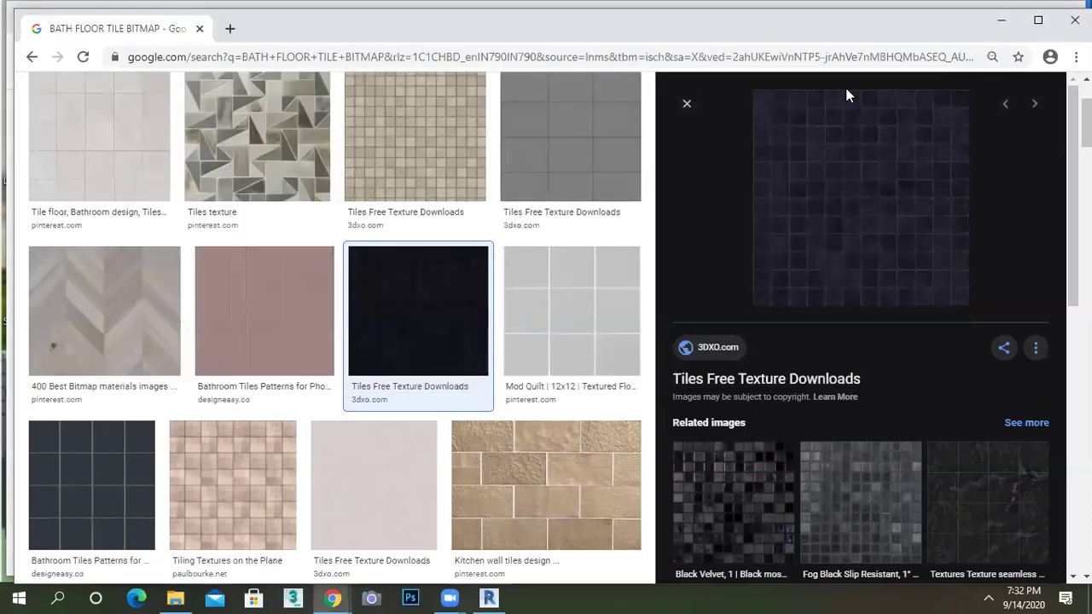
Step: Switch back to Revit and cancel the open floor boundary sketch on O2FL
click(490, 598)
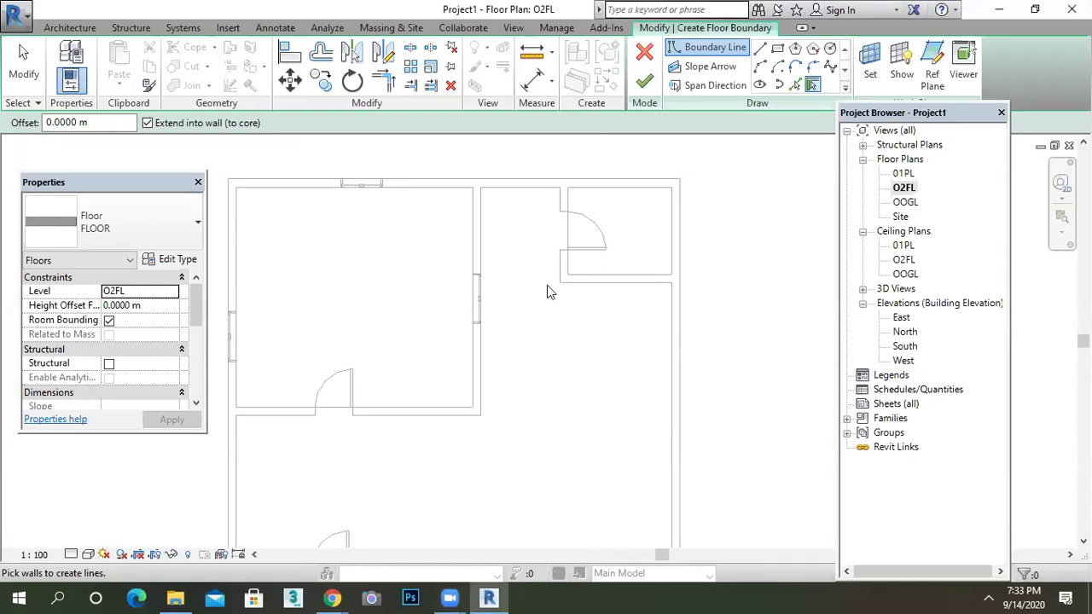
scroll(547, 285, down, 2)
click(646, 57)
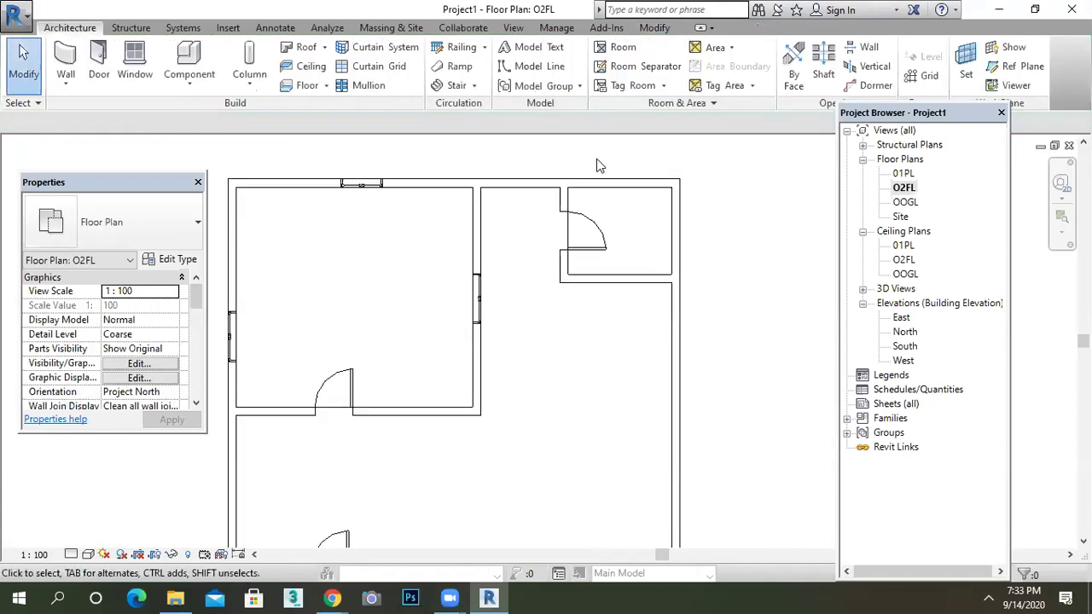
scroll(584, 270, down, 1)
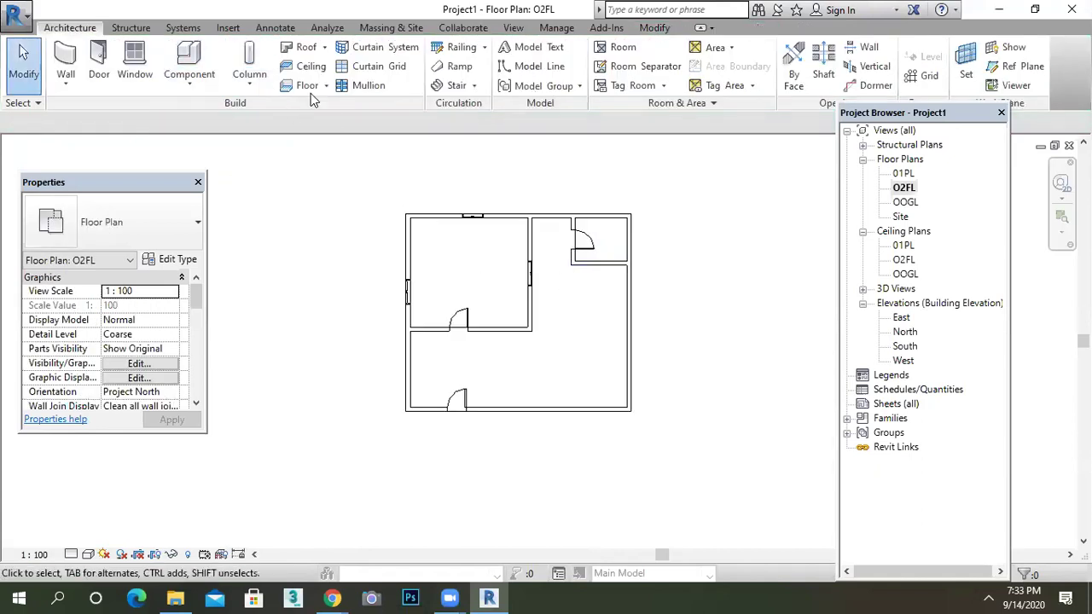
Step: Start a new floor on O2FL and duplicate the FLOOR type as BFLOOR
click(308, 86)
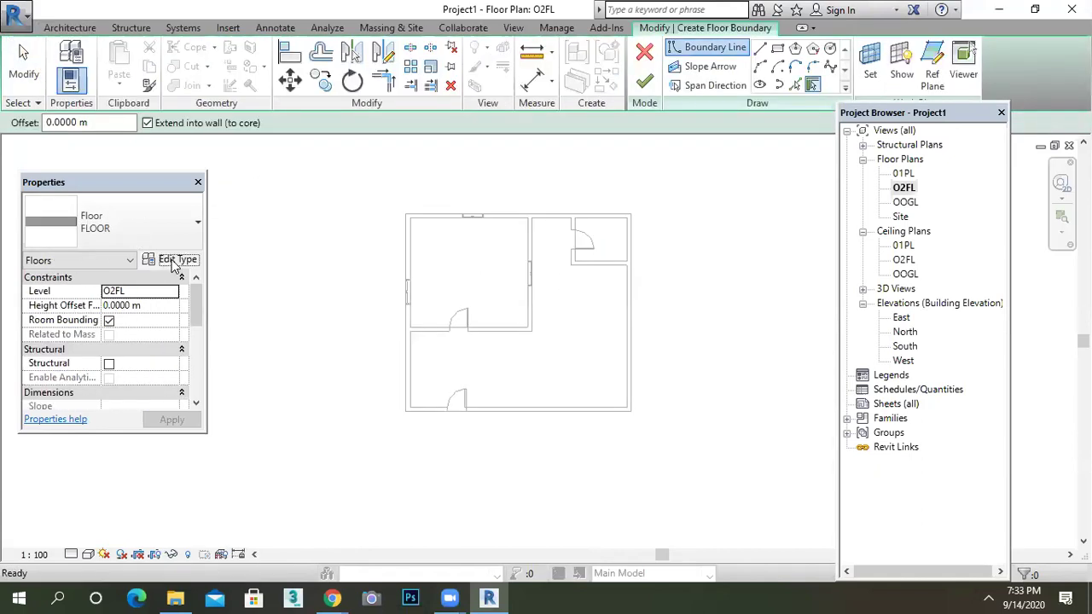
click(178, 259)
click(1032, 108)
text(BFLO)
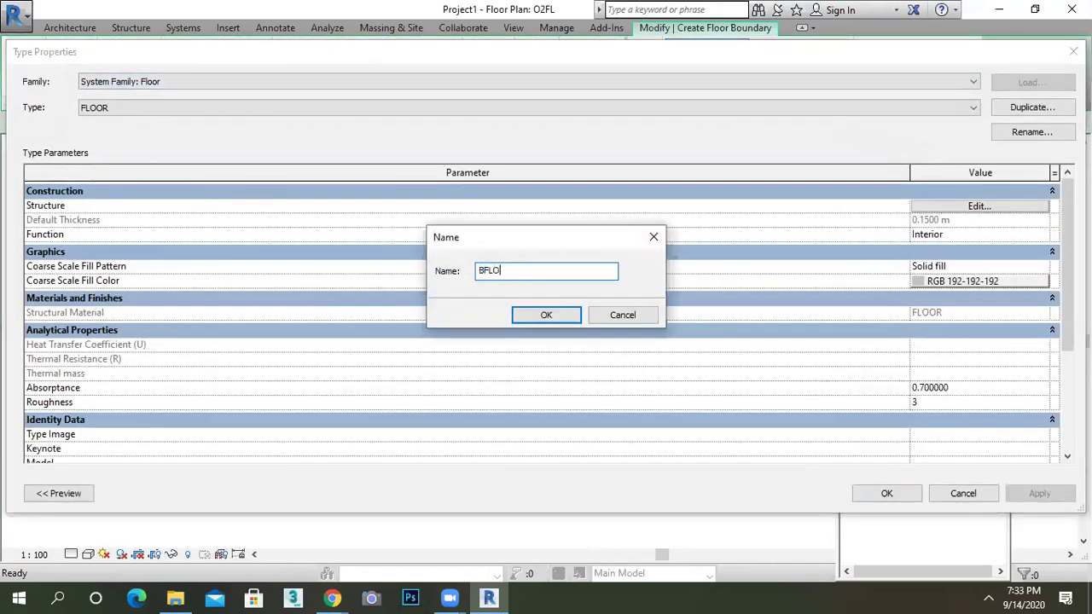
text(OR)
click(546, 317)
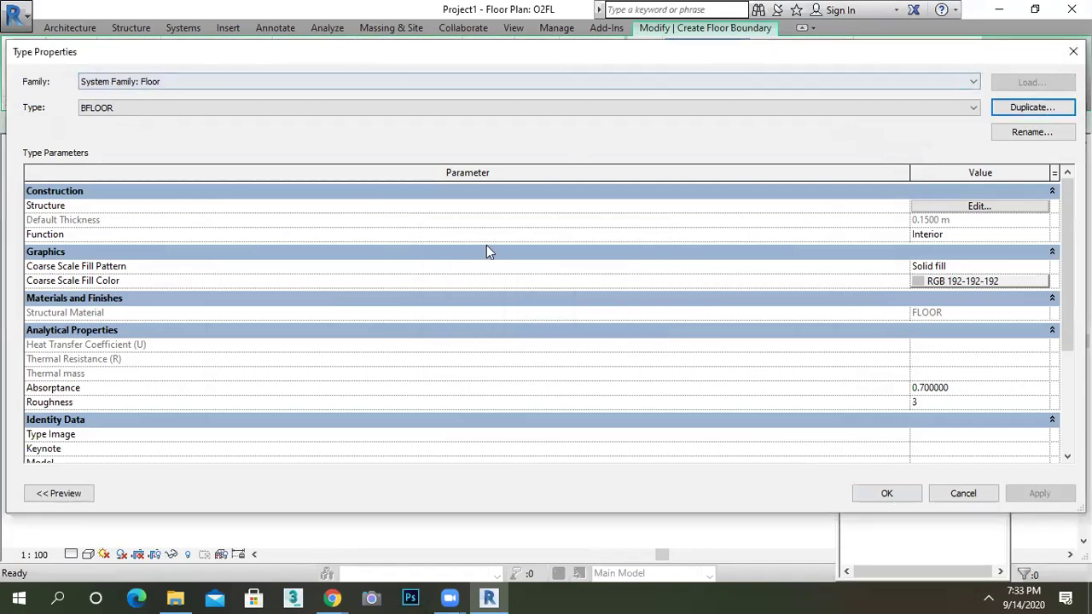
Step: Create a new material named B FLOOR from the material setting of BFLOOR's structure layer
drag(567, 54, 169, 93)
click(580, 247)
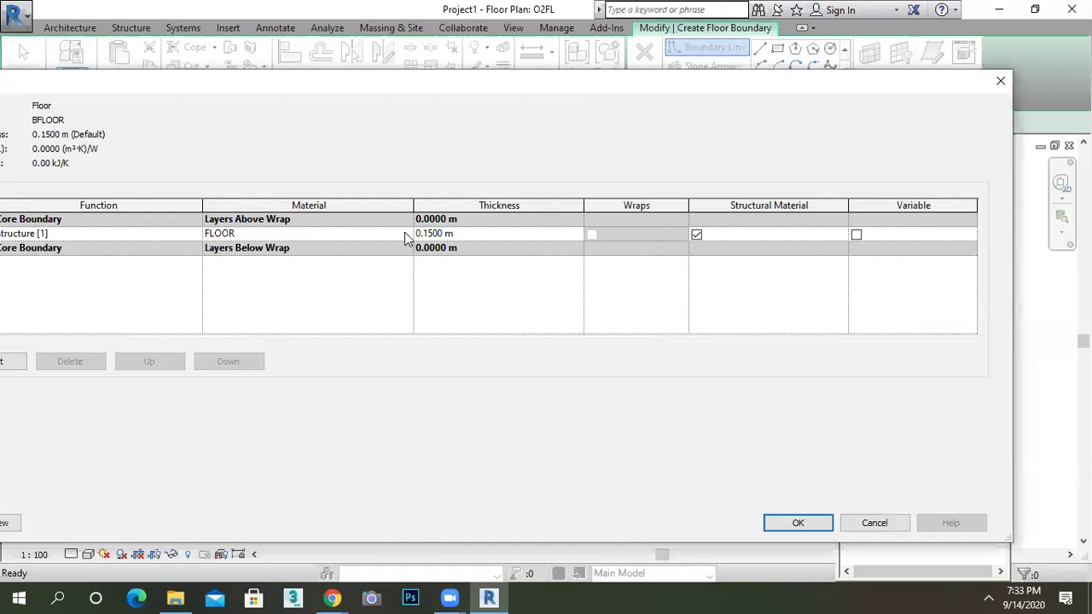
click(407, 235)
click(407, 233)
click(60, 498)
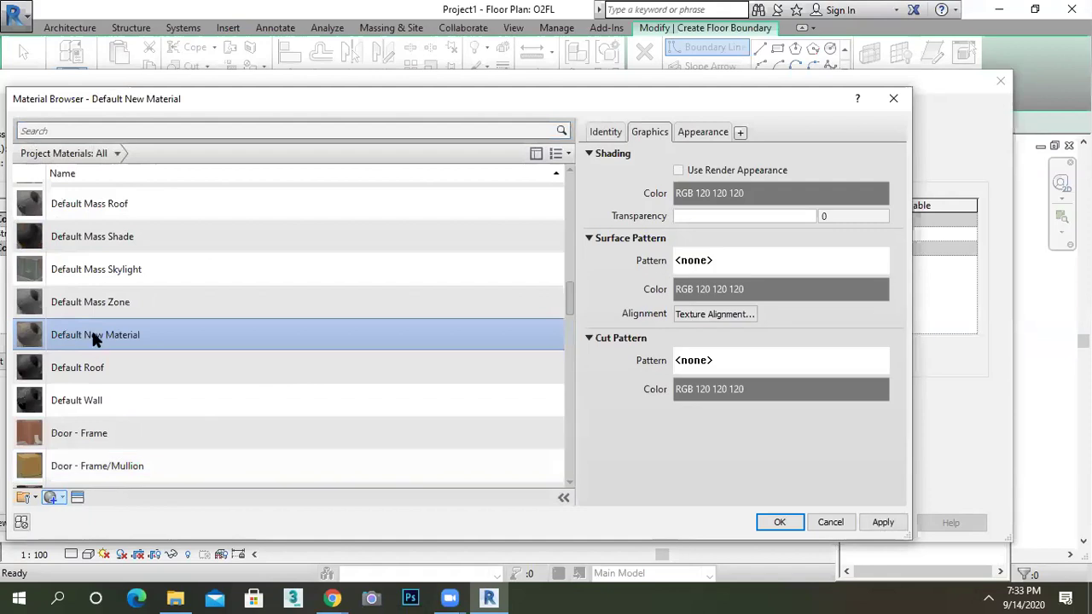
right_click(92, 337)
click(132, 378)
text(B)
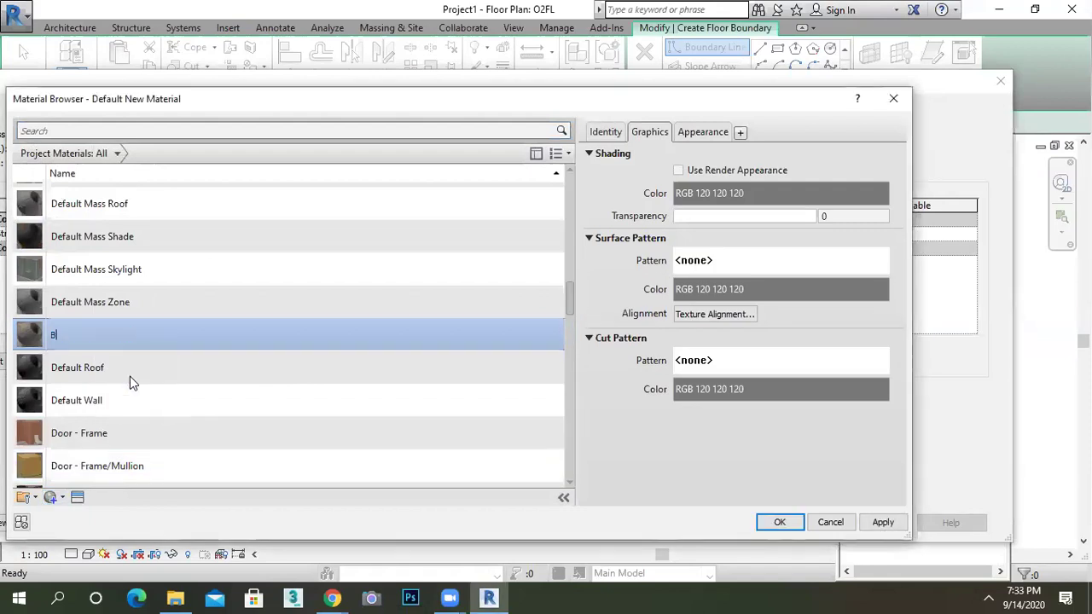
text( FLOOR)
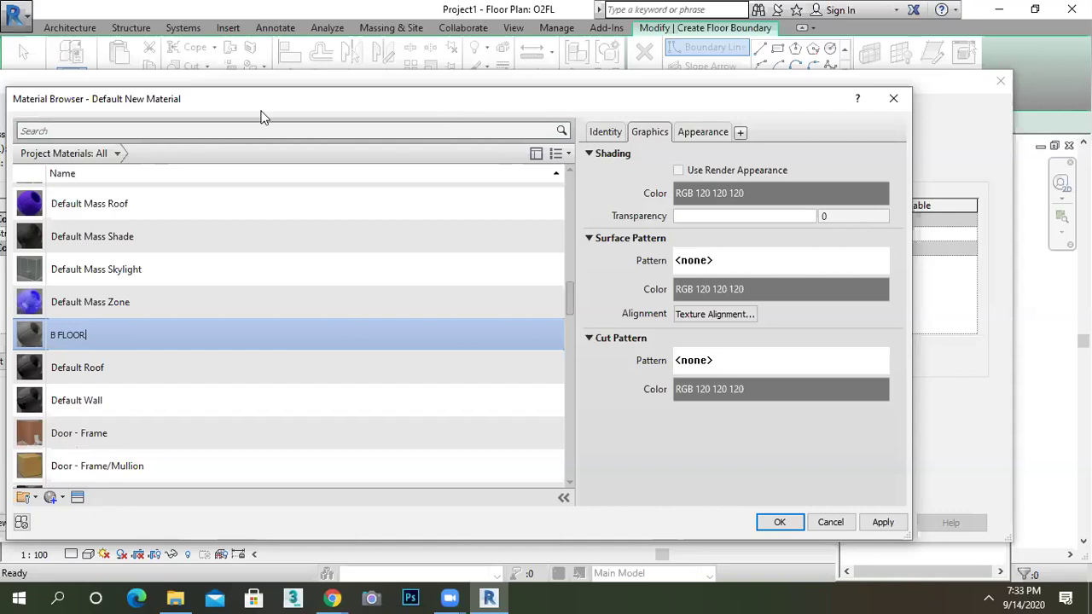
Step: Assign BBB.jpg from the Desktop as the appearance image of the B FLOOR material
drag(261, 107, 67, 111)
click(523, 135)
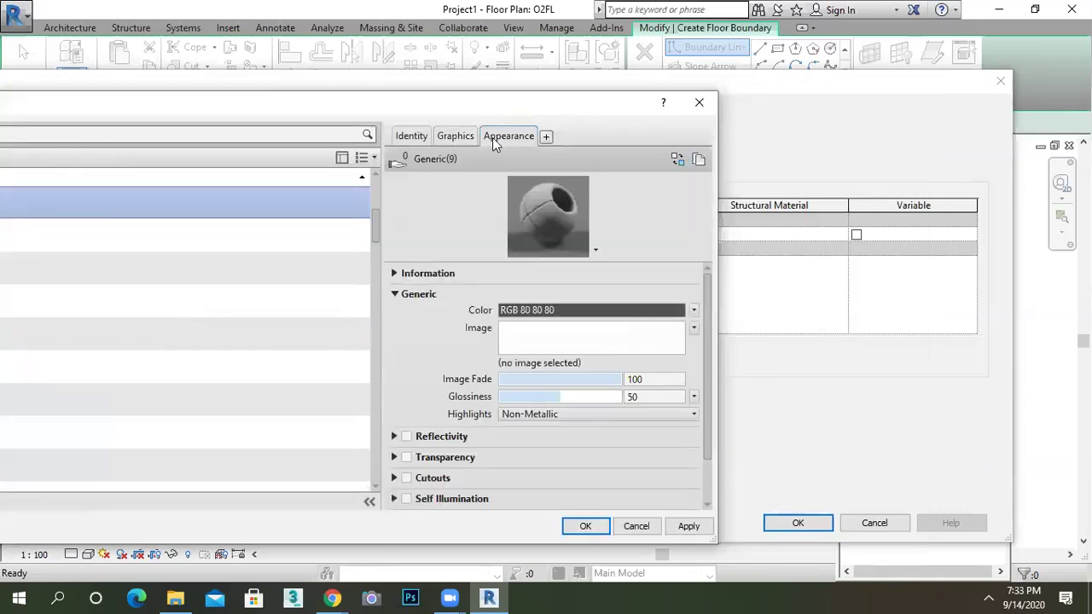
click(563, 343)
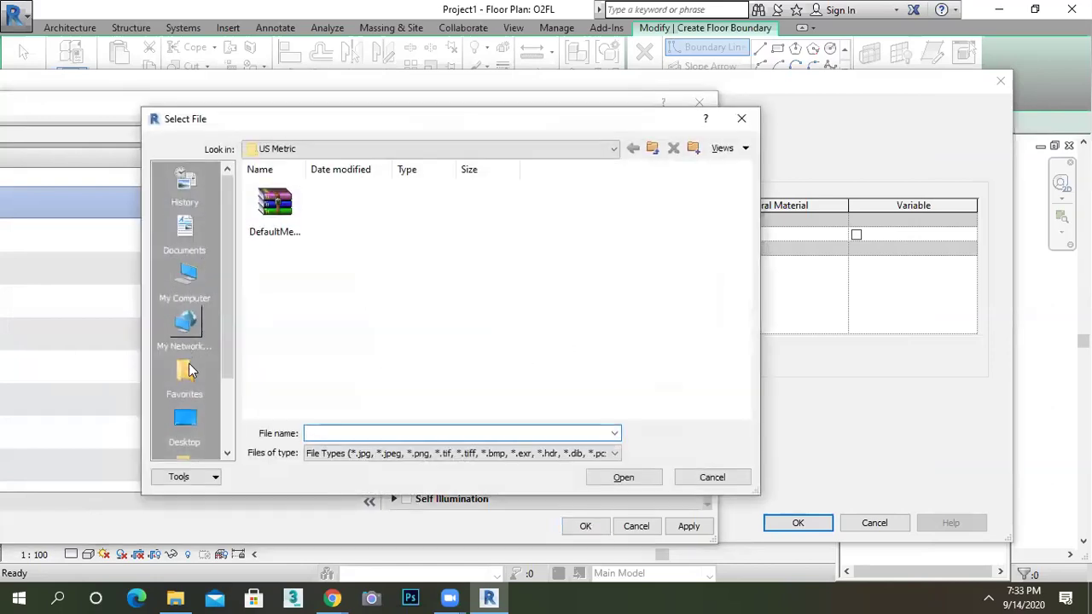
click(187, 420)
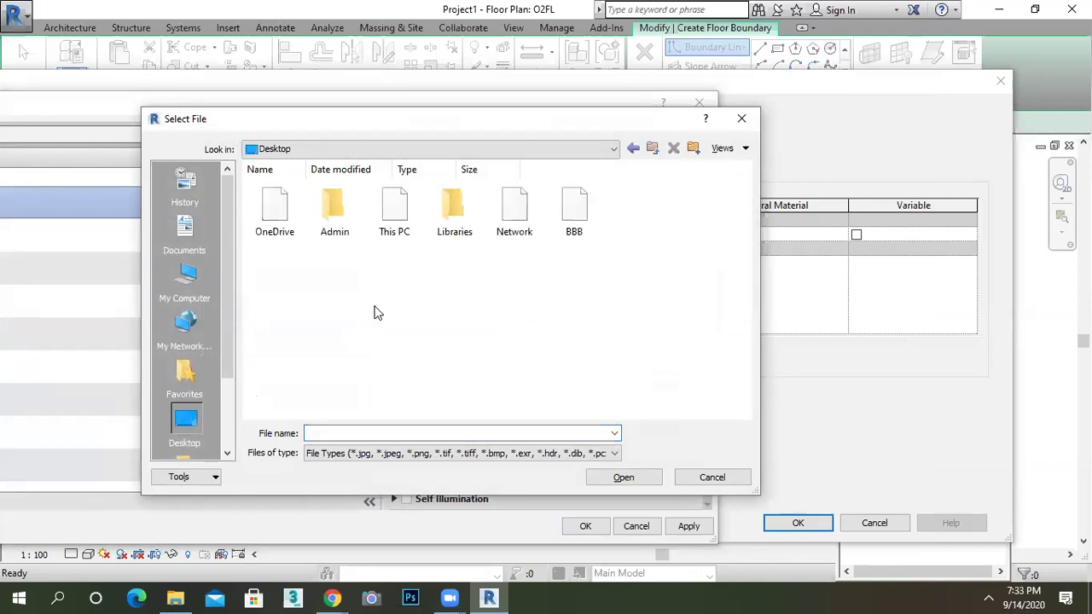
click(585, 210)
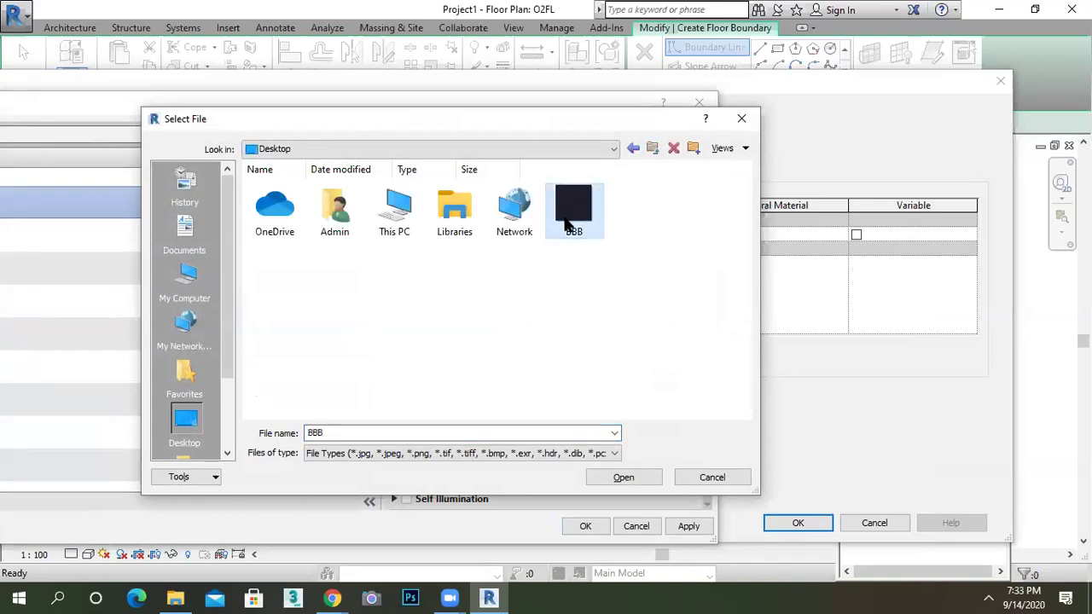
click(630, 480)
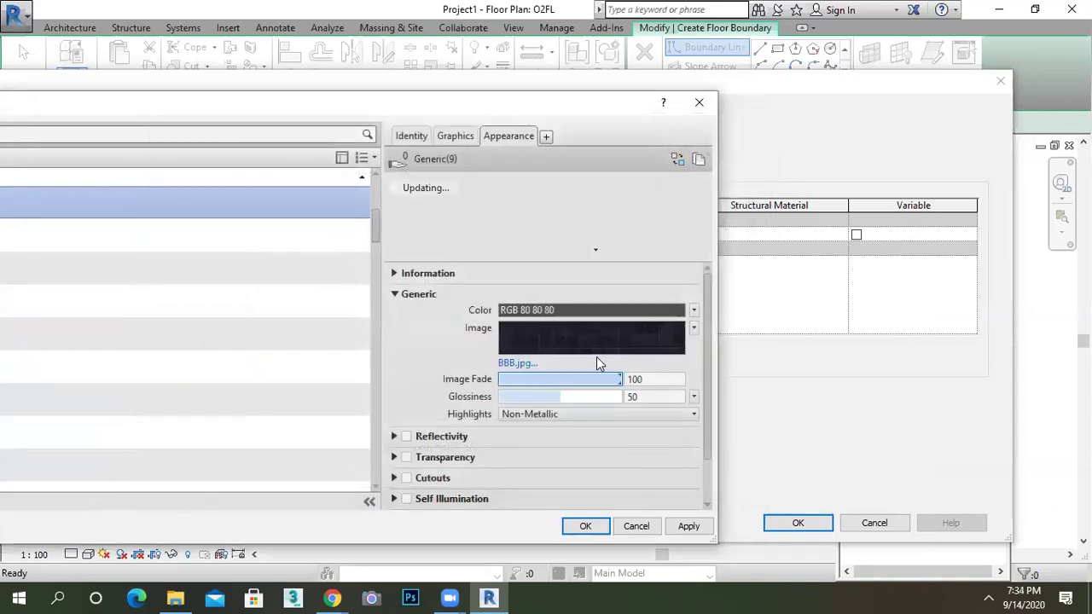
Step: Set the B FLOOR material's glossiness to 42 and check the tile image's sample size in the Texture Editor
mouse_move(553, 397)
mouse_down()
mouse_move(591, 398)
mouse_move(536, 398)
mouse_move(549, 398)
mouse_up()
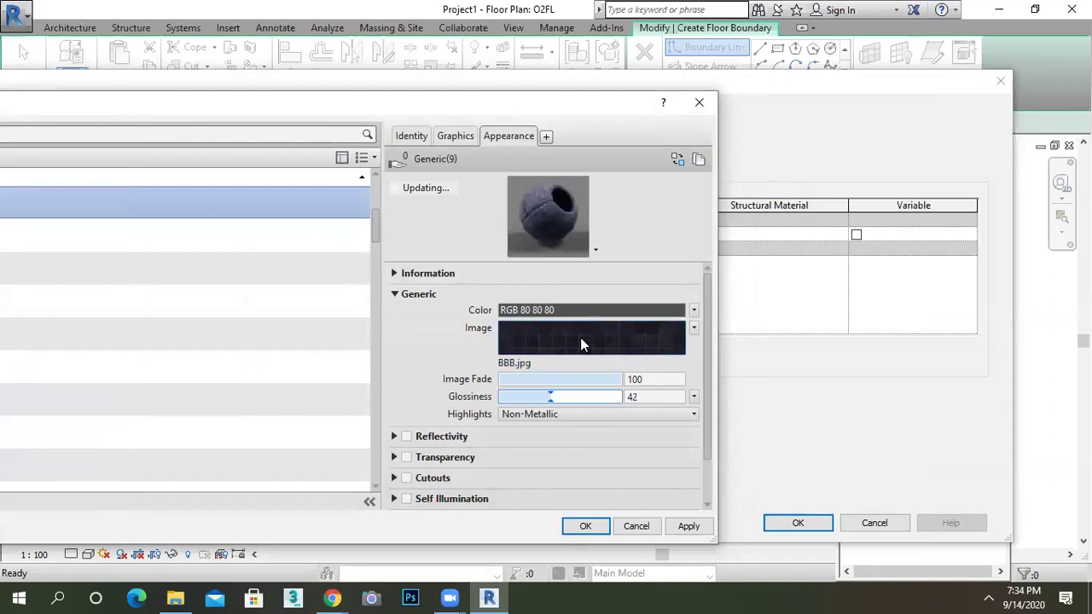
mouse_move(580, 337)
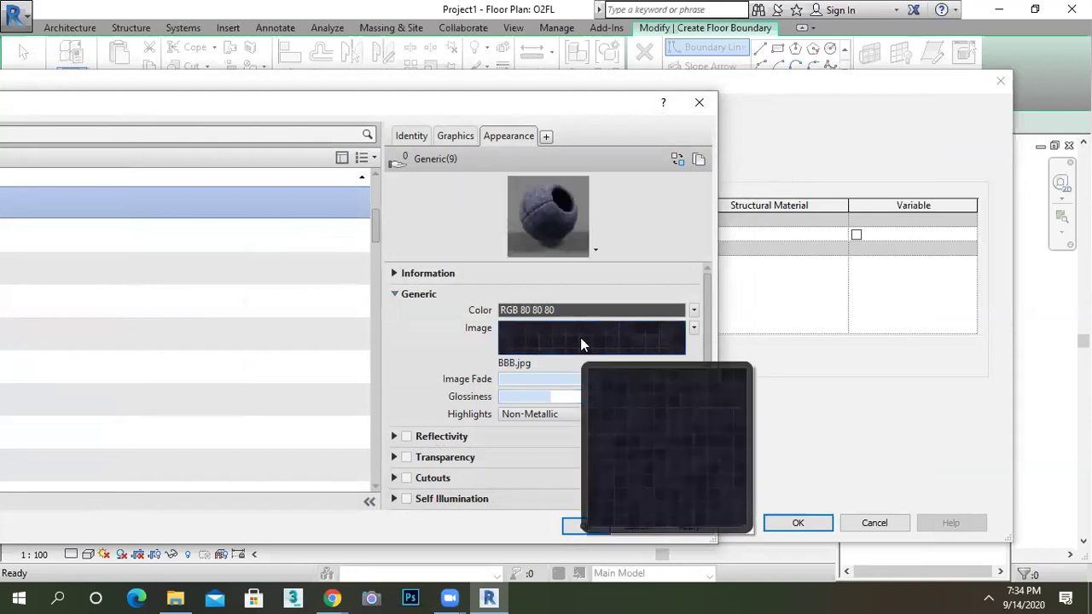
click(581, 339)
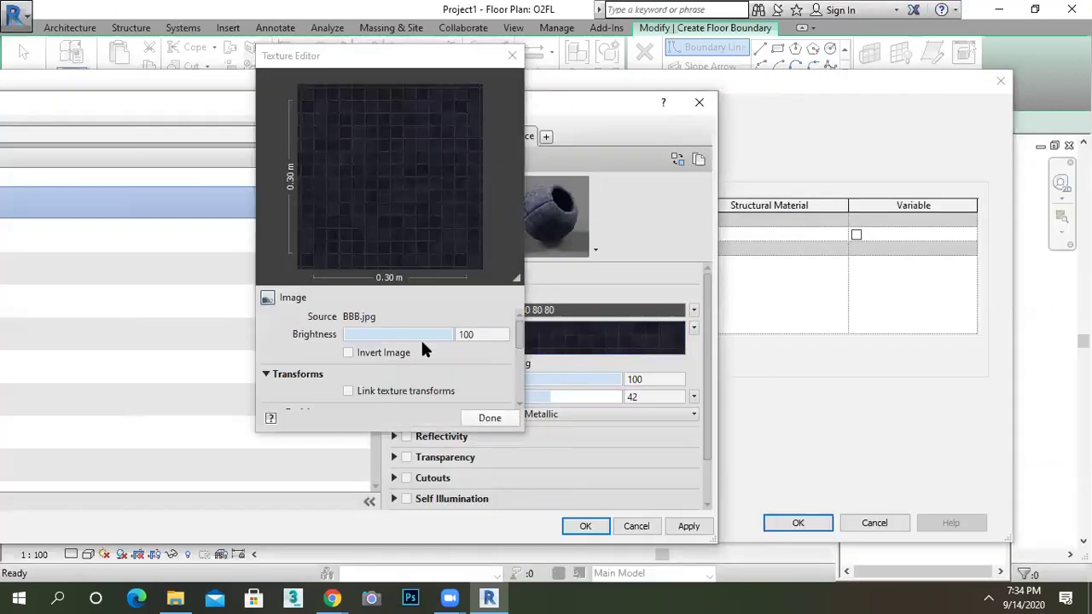
drag(518, 338, 518, 390)
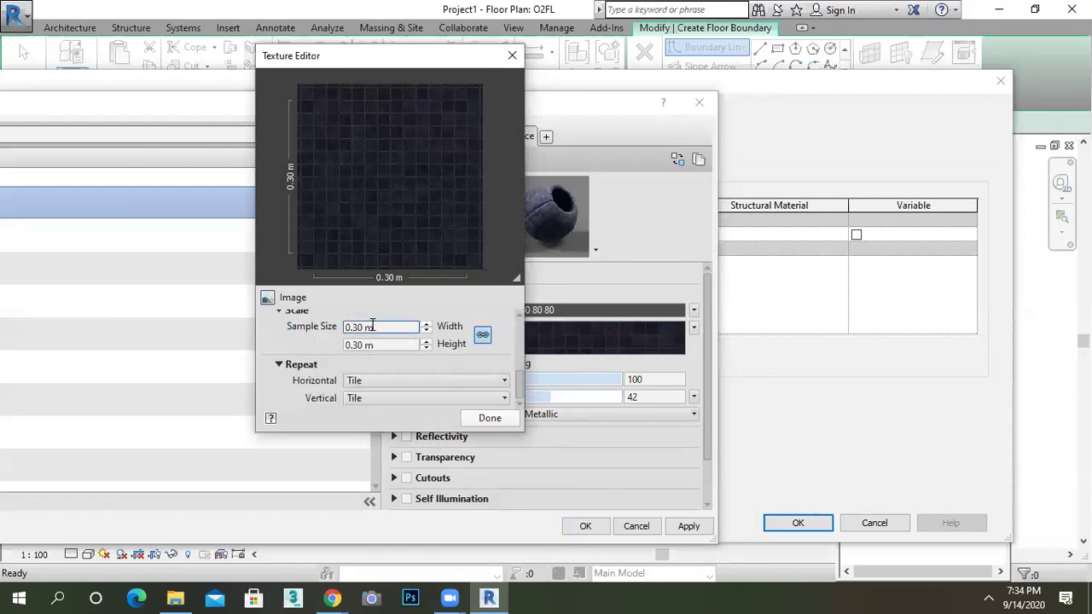
click(490, 418)
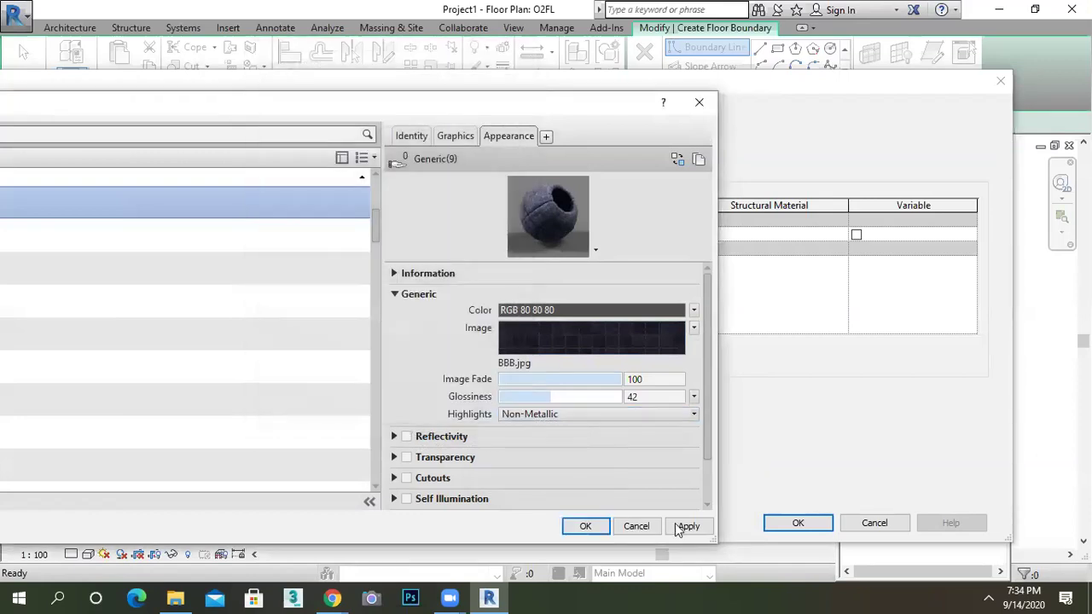
Step: Apply the B FLOOR material to the structure layer and confirm the BFLOOR assembly and type settings
click(586, 526)
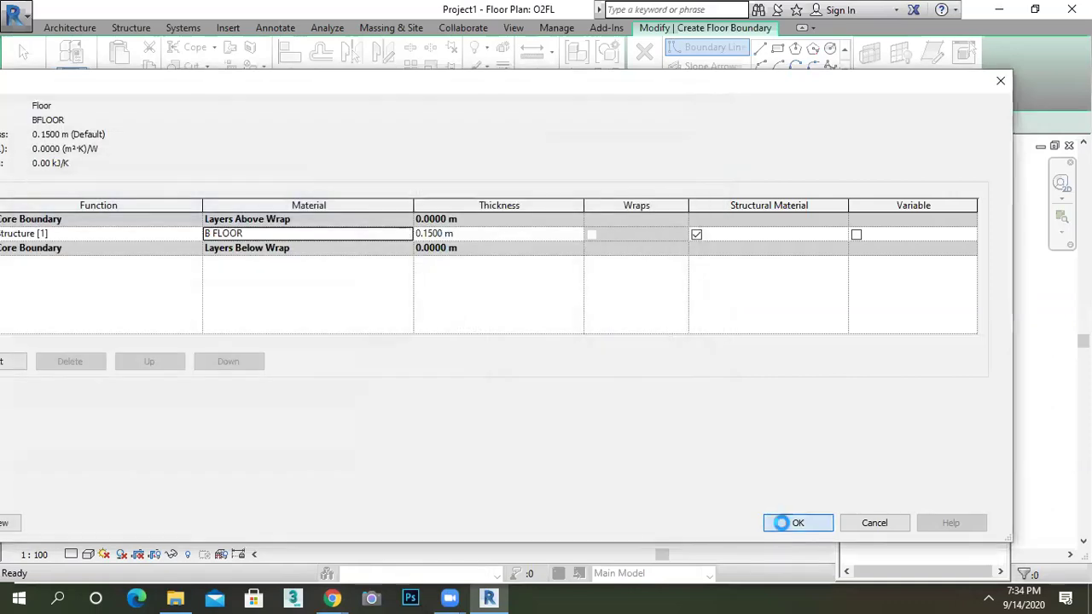
click(797, 523)
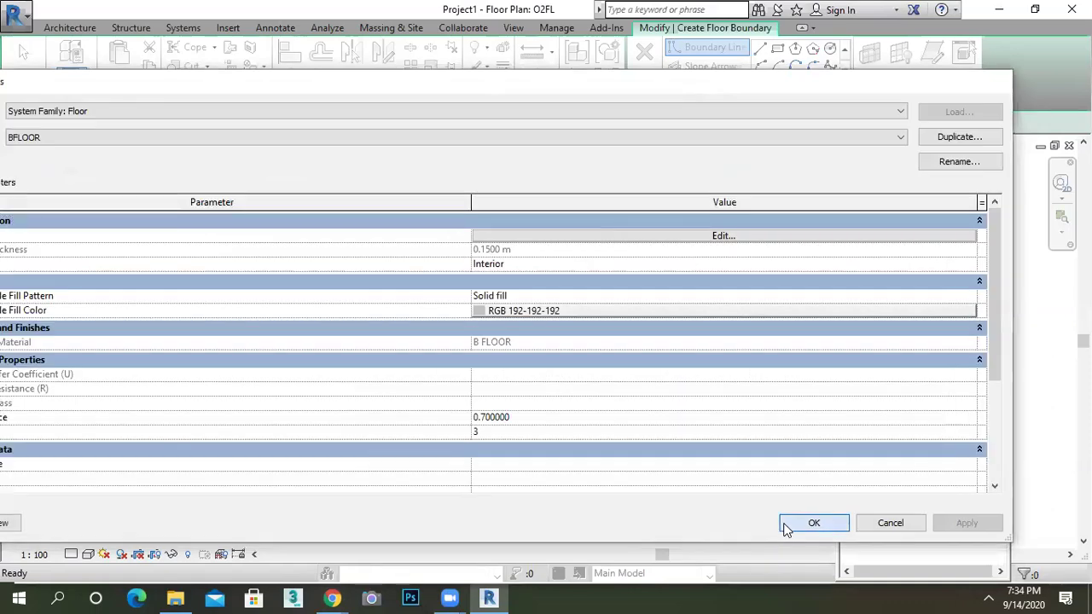
click(810, 523)
scroll(559, 252, up, 3)
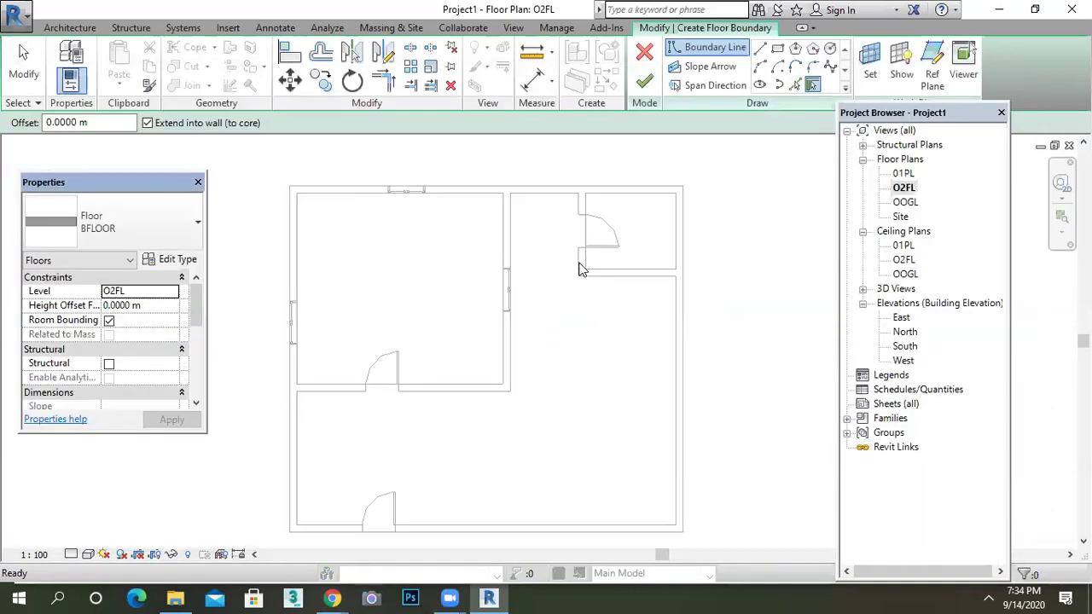
Step: Sketch a 2.5 m by 2.1 m rectangular boundary along the bathroom's inner wall faces and finish the BFLOOR floor
click(762, 48)
scroll(639, 195, up, 2)
scroll(606, 249, up, 3)
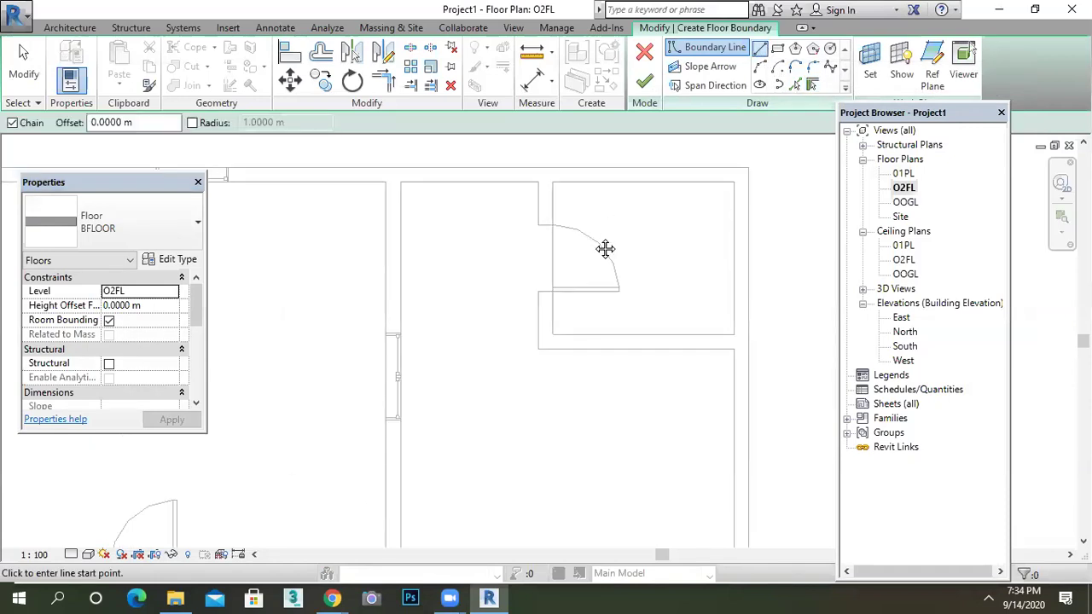
click(777, 48)
click(447, 235)
click(672, 420)
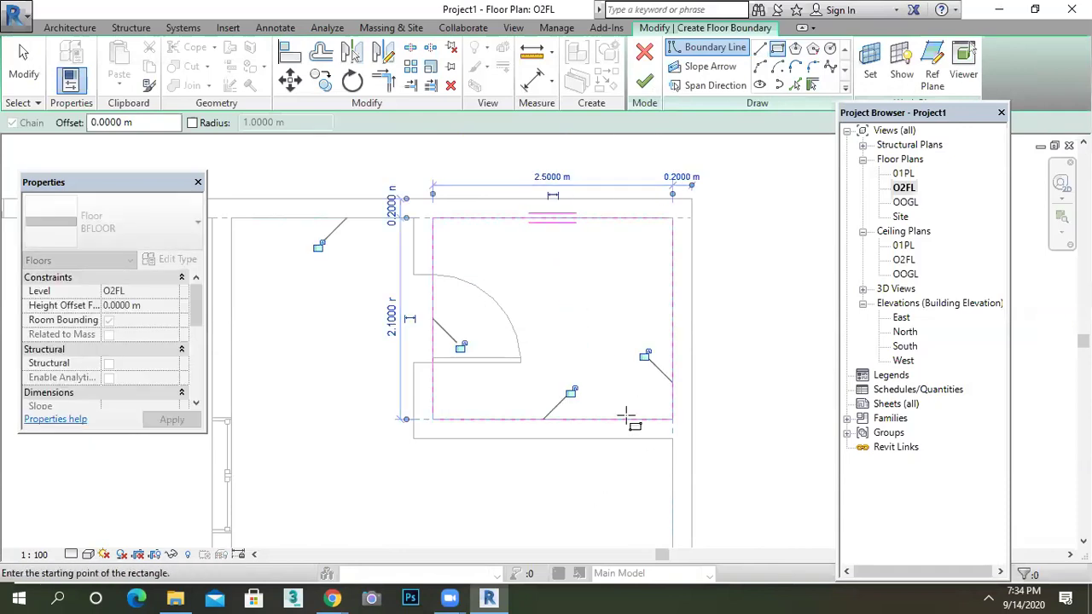
click(645, 78)
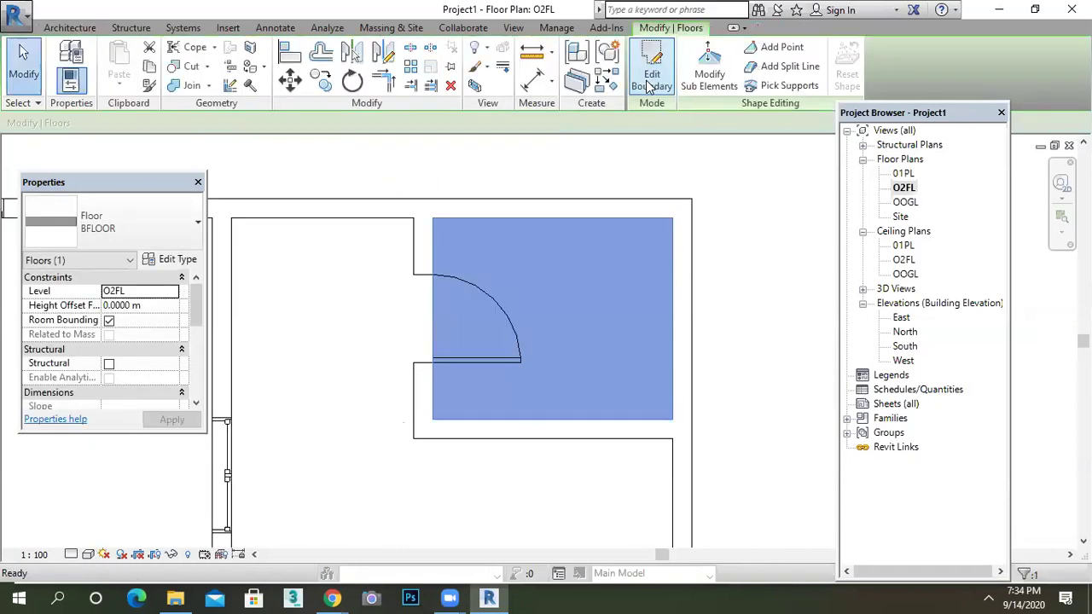
Step: Examine the bathroom floor's tile texture up close in the 3D view
click(513, 27)
click(456, 60)
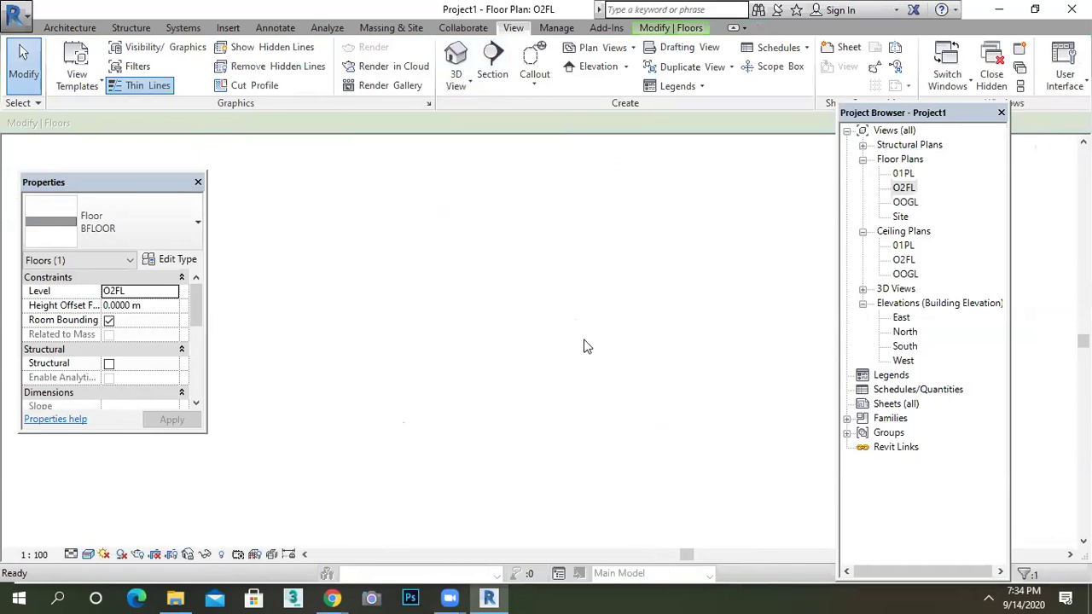
shift+middle_drag(559, 310, 492, 252)
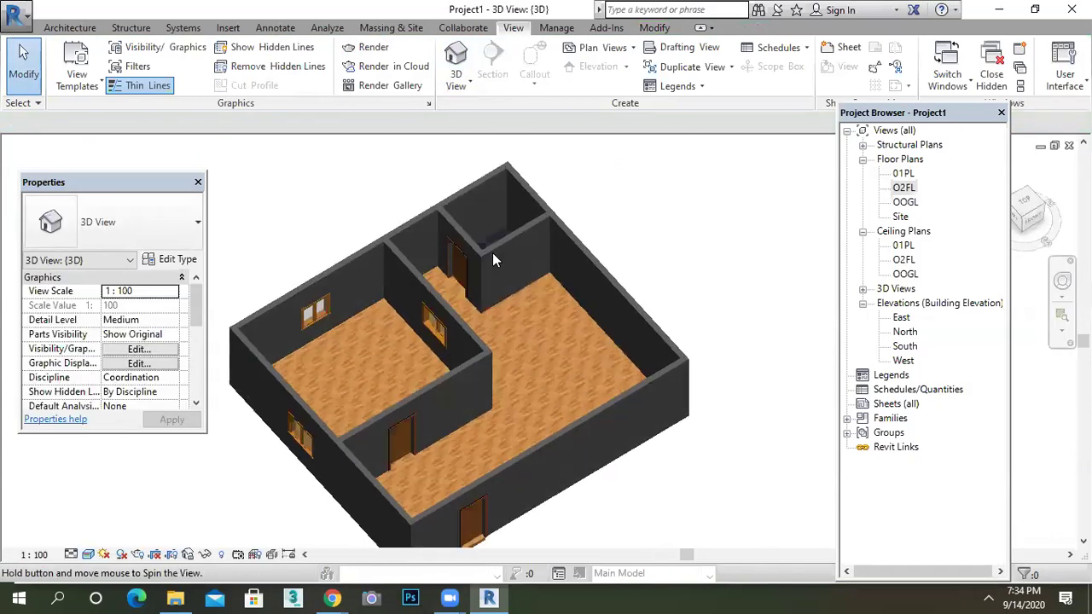
scroll(495, 222, up, 8)
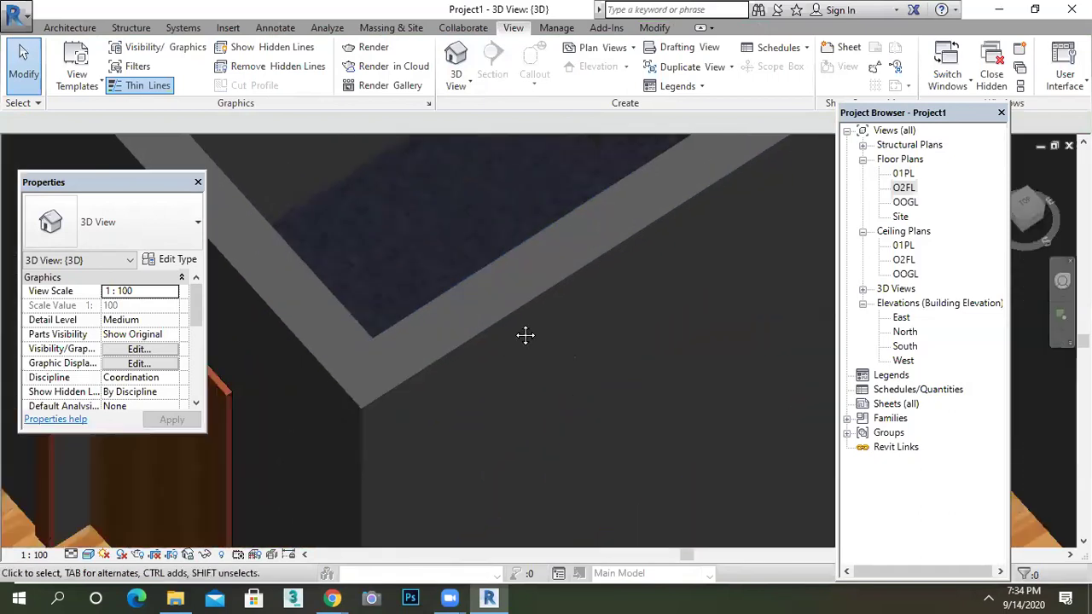
middle_drag(525, 336, 659, 468)
scroll(516, 331, up, 2)
scroll(443, 334, up, 7)
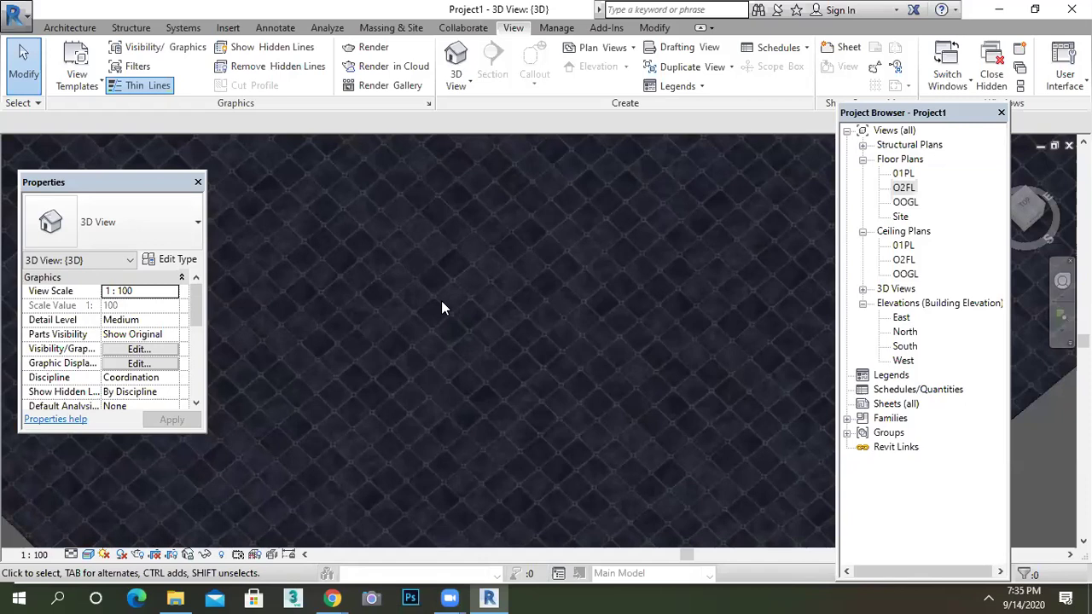
scroll(441, 299, down, 5)
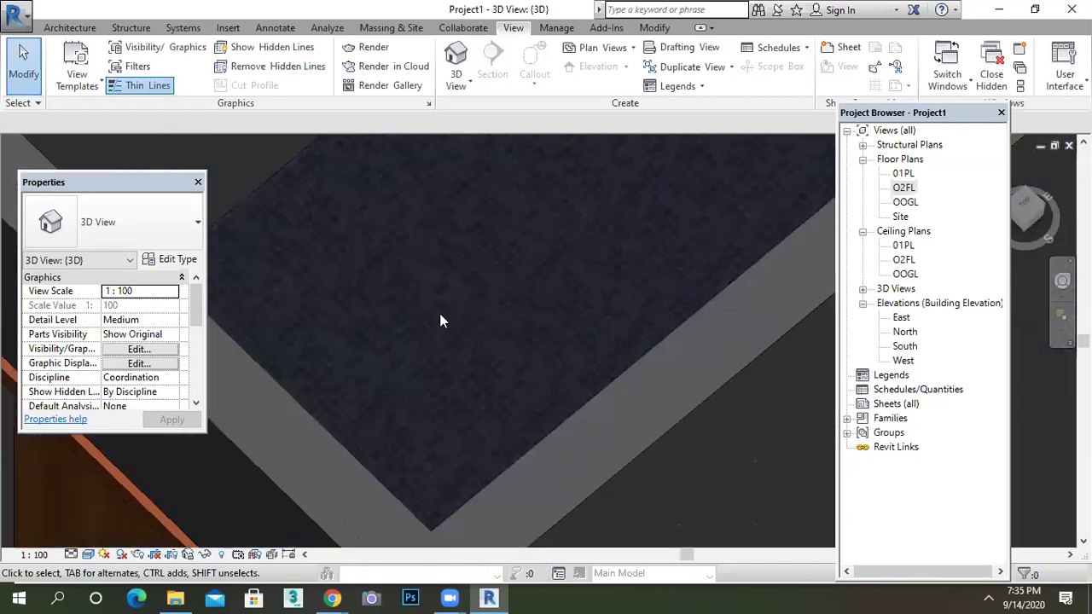
scroll(441, 316, down, 6)
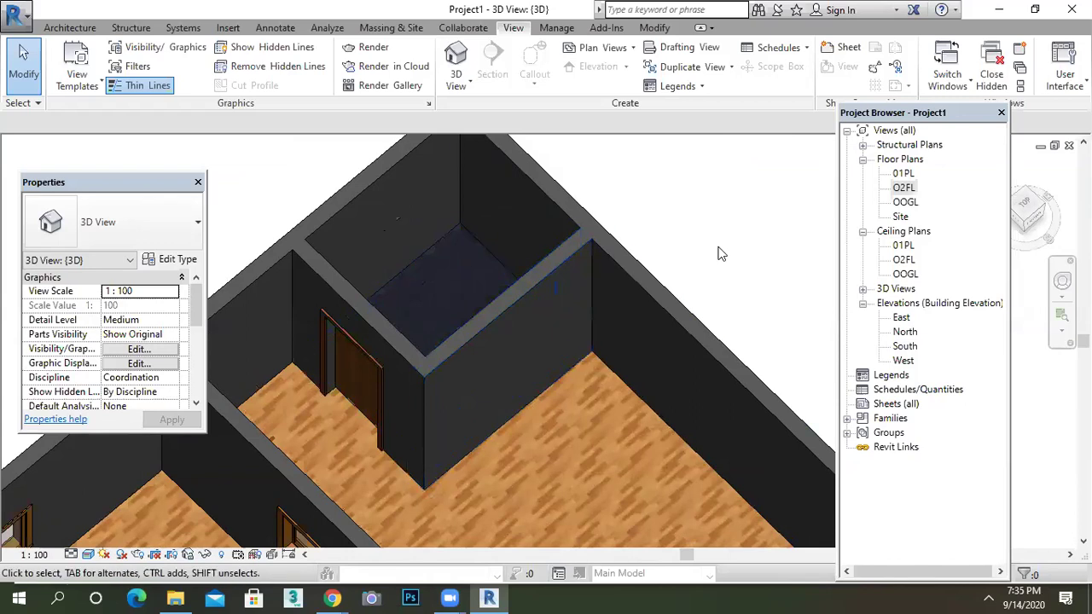
Step: Select the bathroom floor in 3D, edit its boundary in the O2FL plan and start a slope arrow from the doorway
double_click(903, 188)
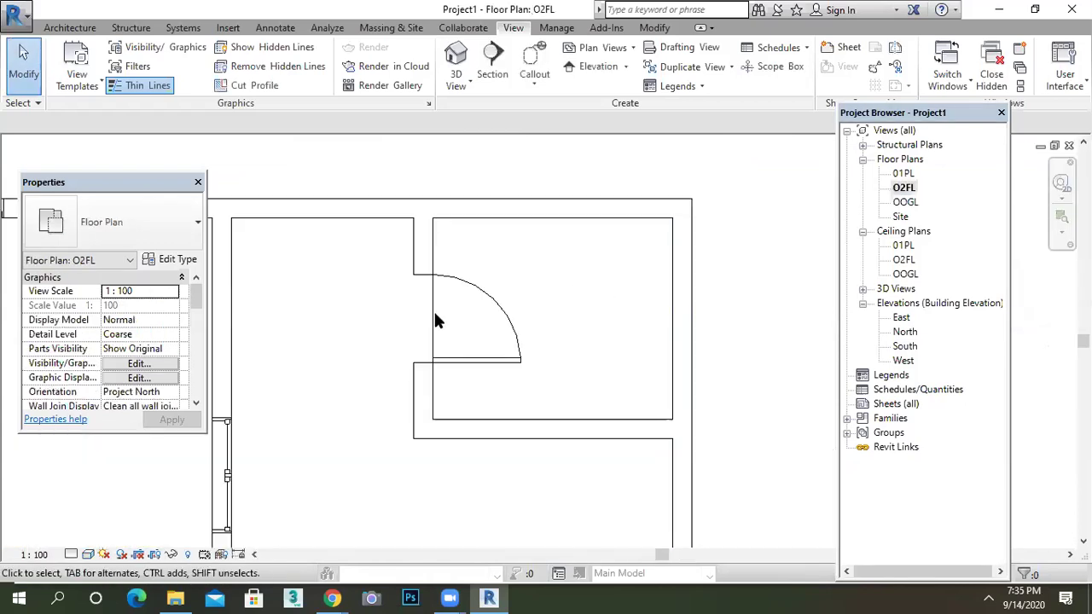
click(457, 58)
scroll(459, 253, up, 5)
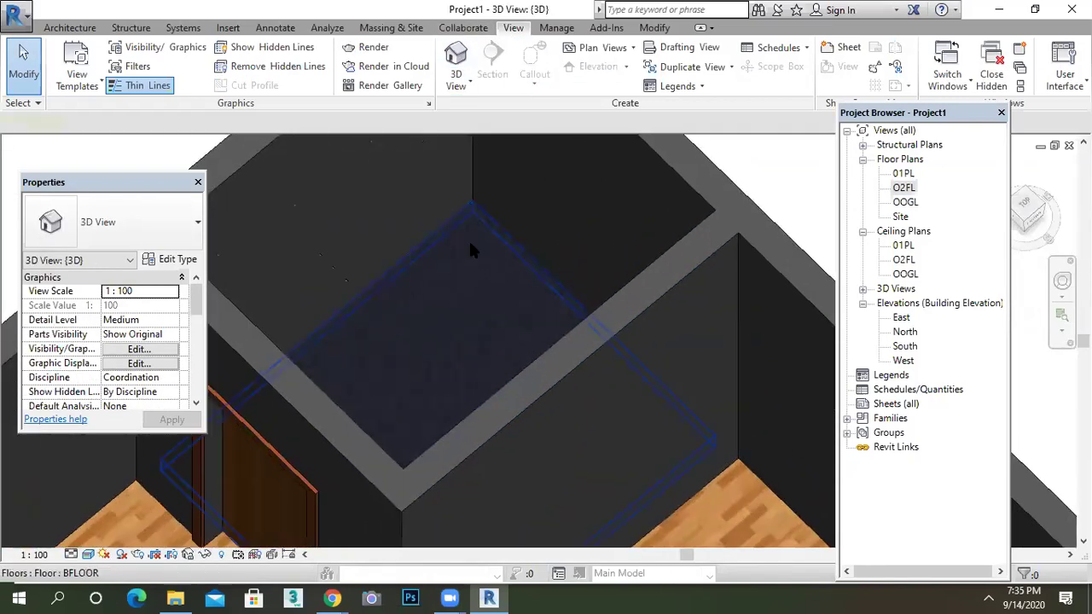
click(470, 244)
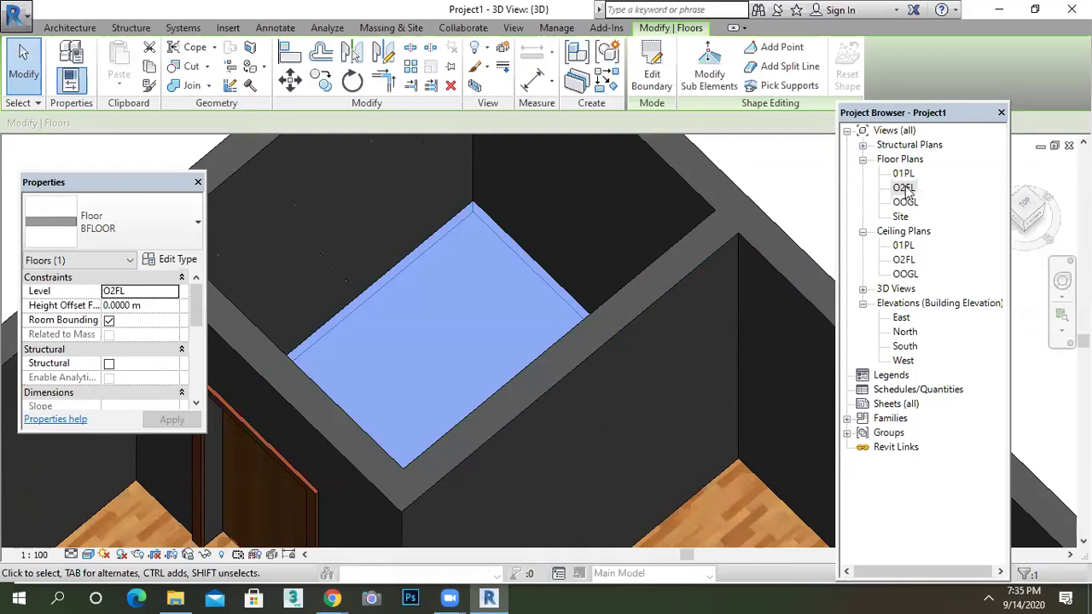
double_click(905, 188)
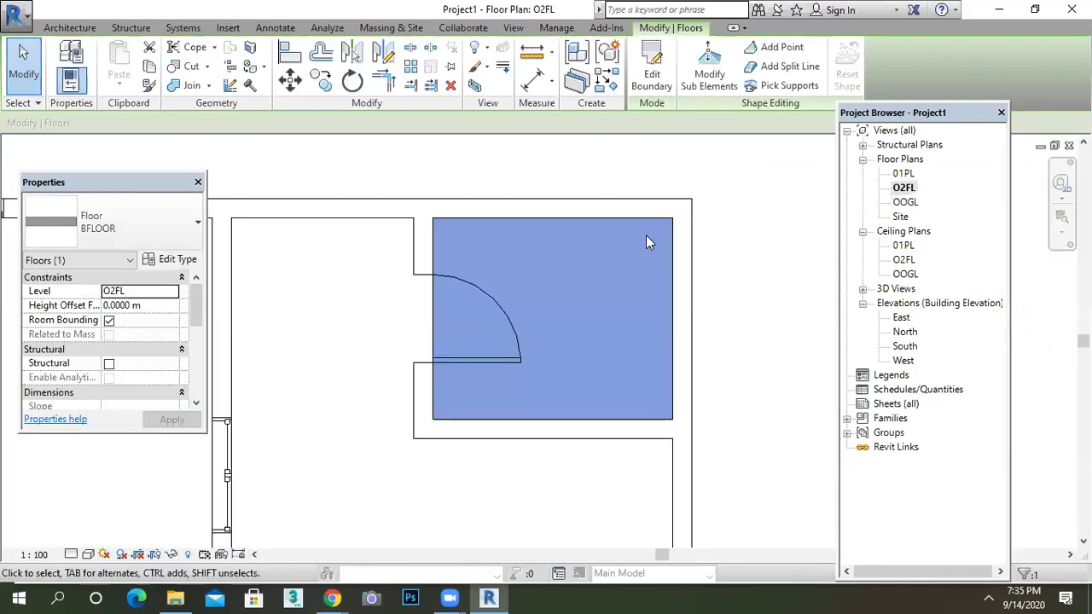
click(653, 75)
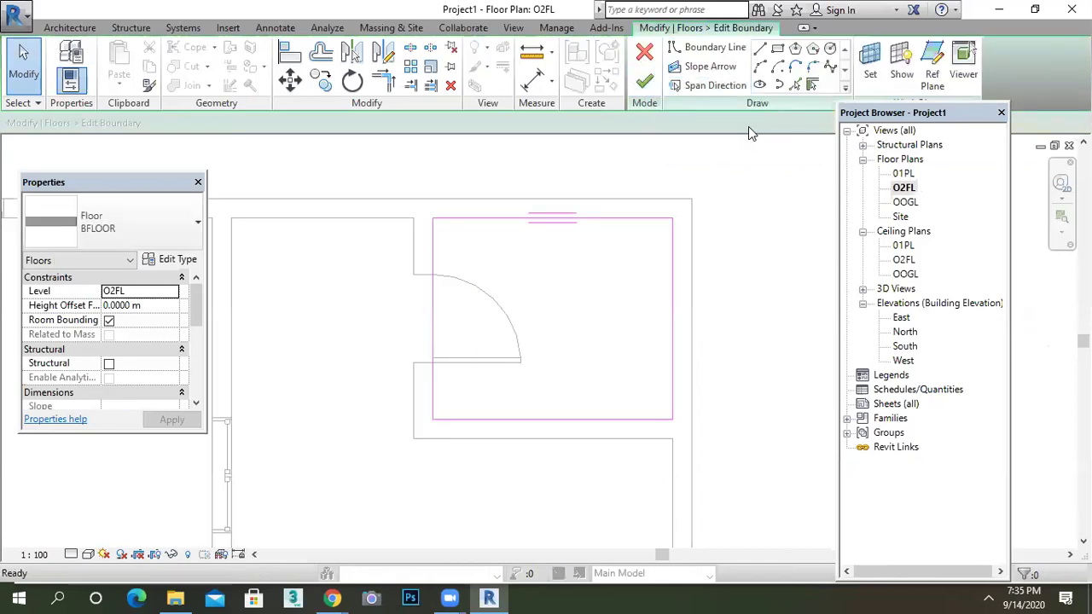
click(701, 70)
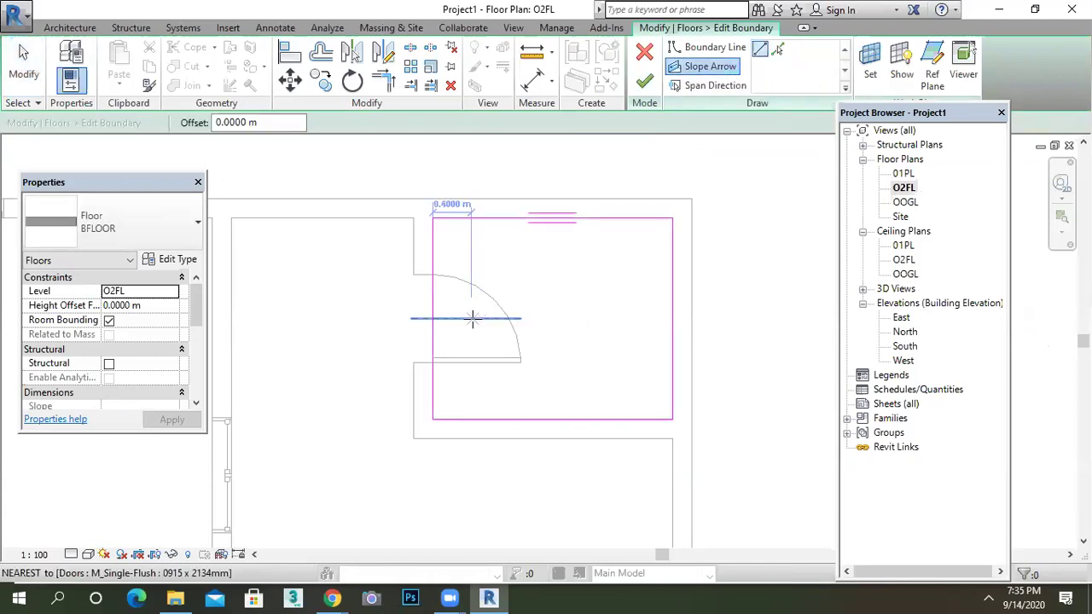
Step: Draw a horizontal slope arrow about 1.3 m long from the door across the small room's BFLOOR sketch and finish the boundary edit
click(473, 318)
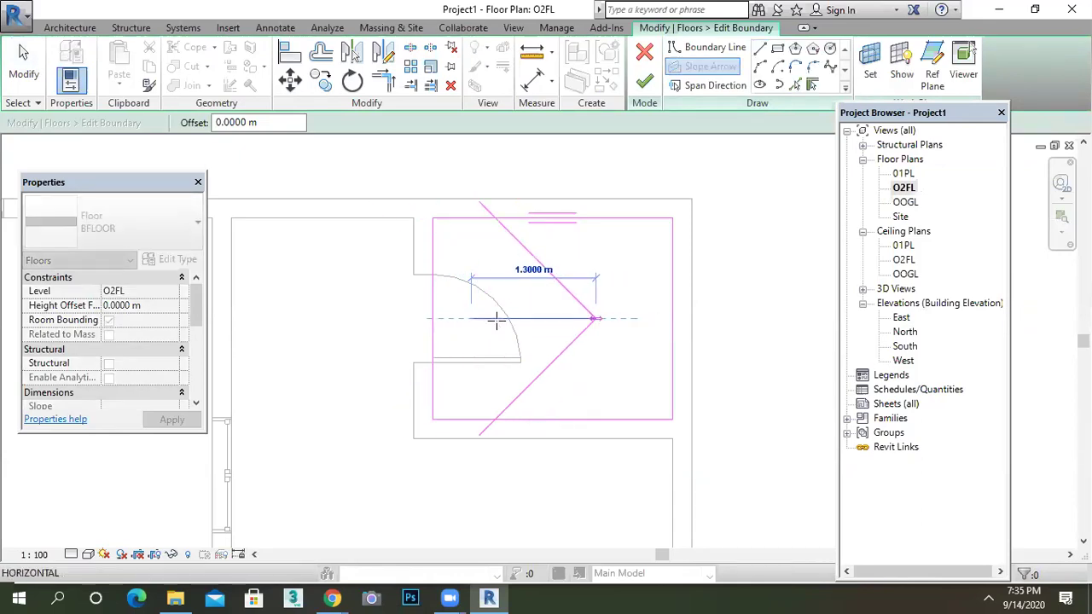
click(605, 319)
click(650, 78)
Step: Examine the small room's sloped floor in the 3D view, from above and from beneath the building
click(513, 28)
click(456, 59)
scroll(520, 274, down, 5)
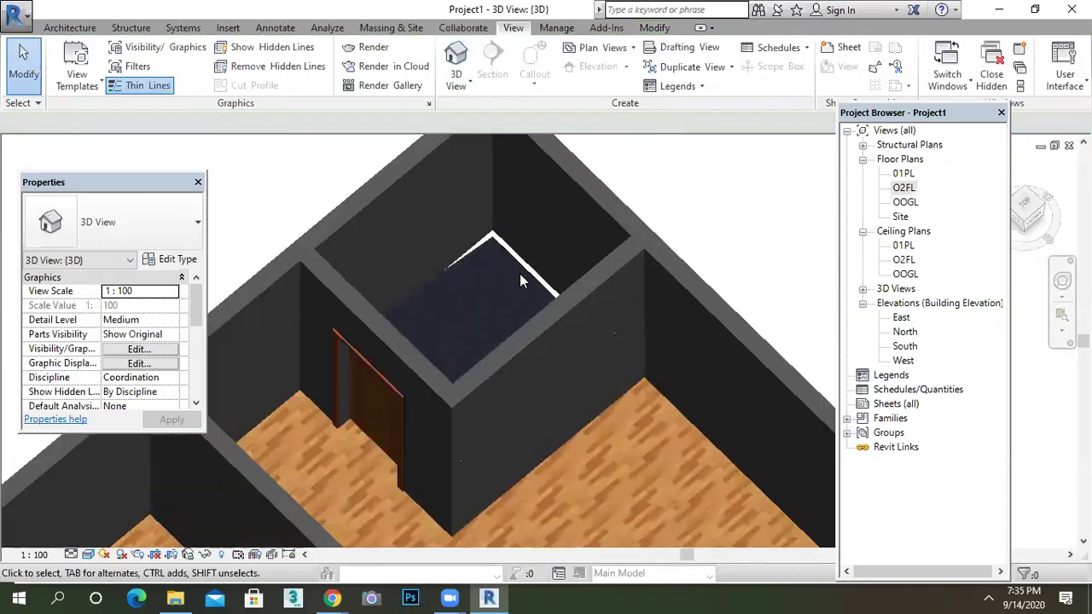
shift+middle_drag(654, 271, 507, 386)
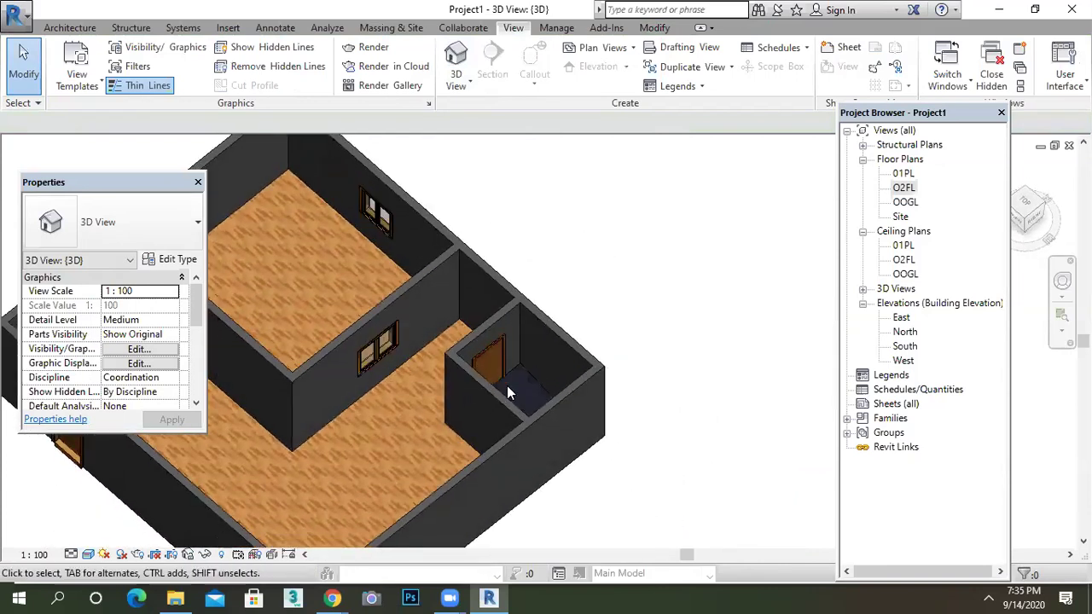
scroll(524, 390, up, 5)
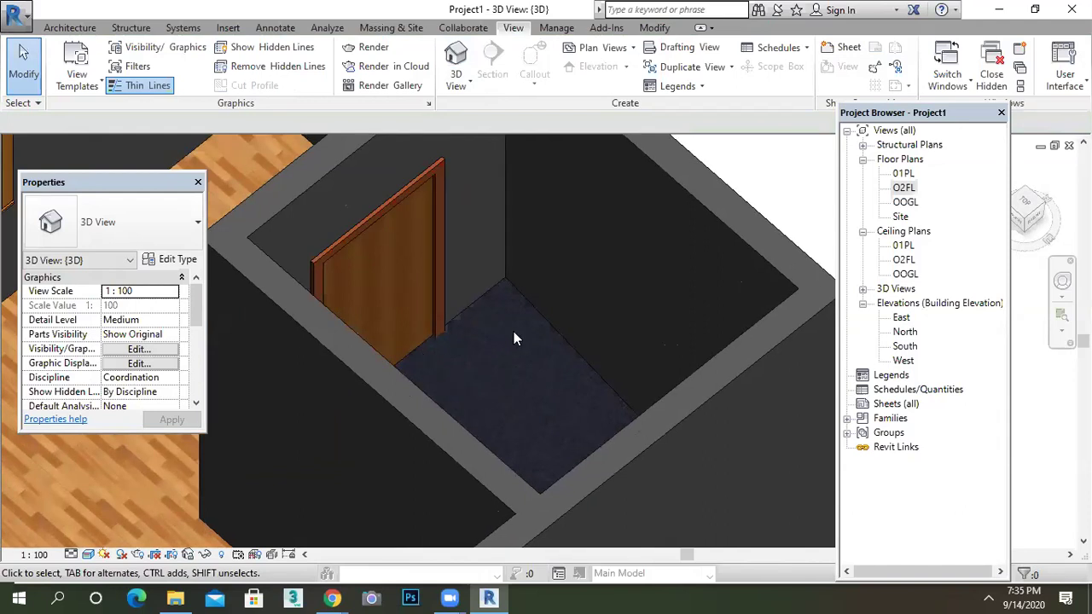
scroll(514, 332, down, 5)
middle_drag(600, 406, 616, 183)
shift+middle_drag(566, 383, 597, 192)
middle_drag(634, 276, 508, 304)
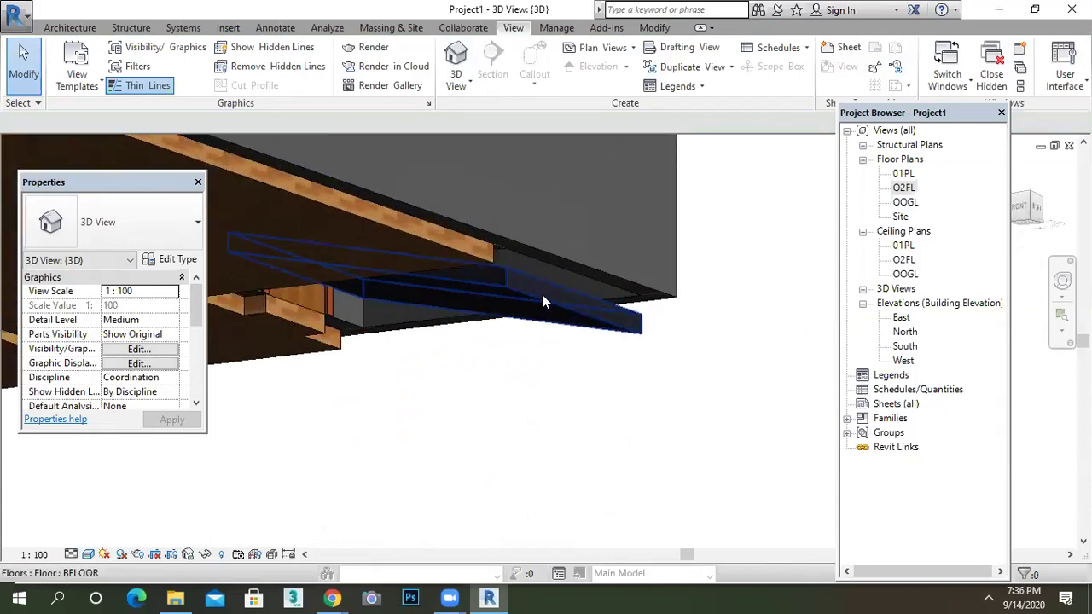
scroll(563, 316, up, 3)
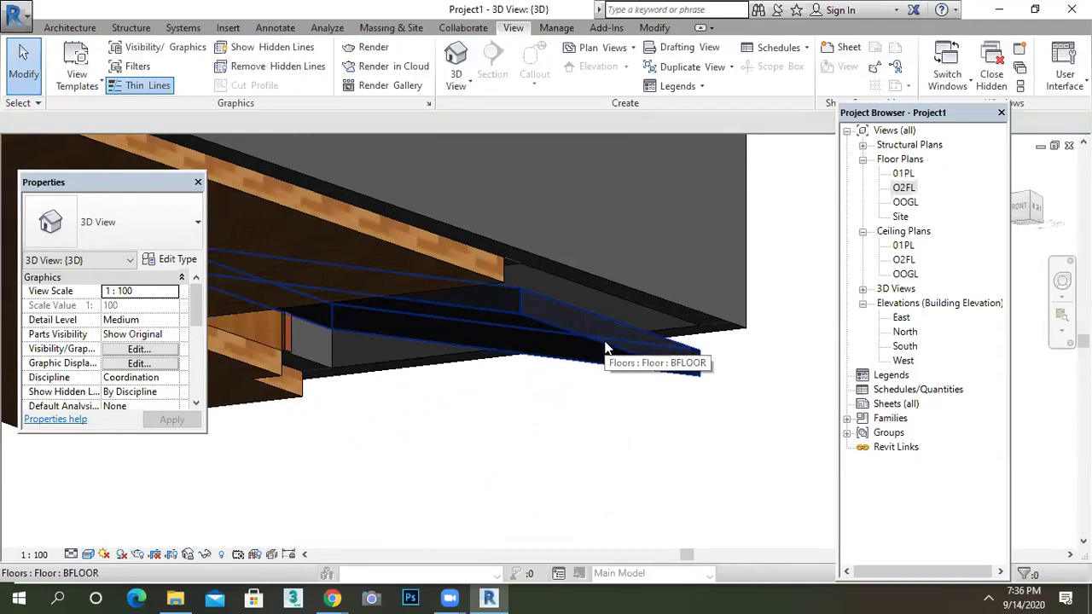
Step: Reopen and finish the small room's floor boundary without changes, then undo the slope arrow edit on that floor
click(605, 344)
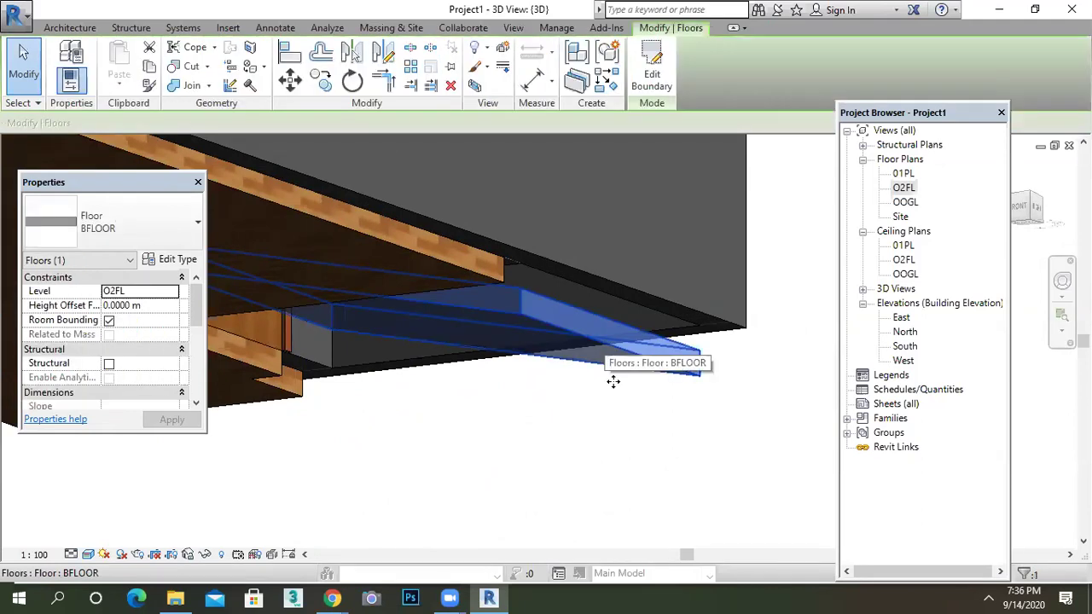
double_click(614, 381)
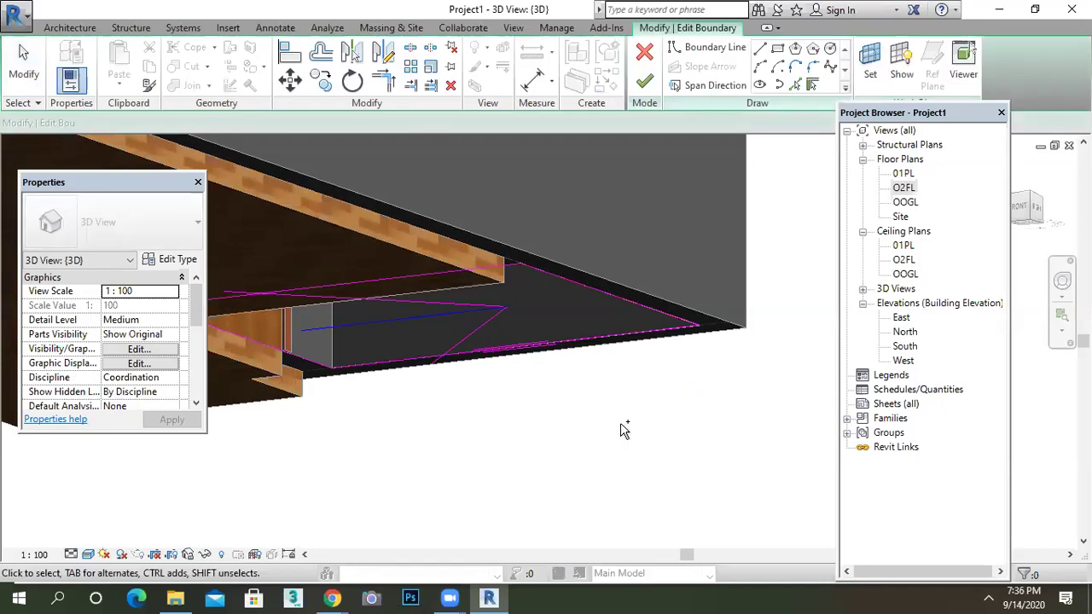
click(647, 83)
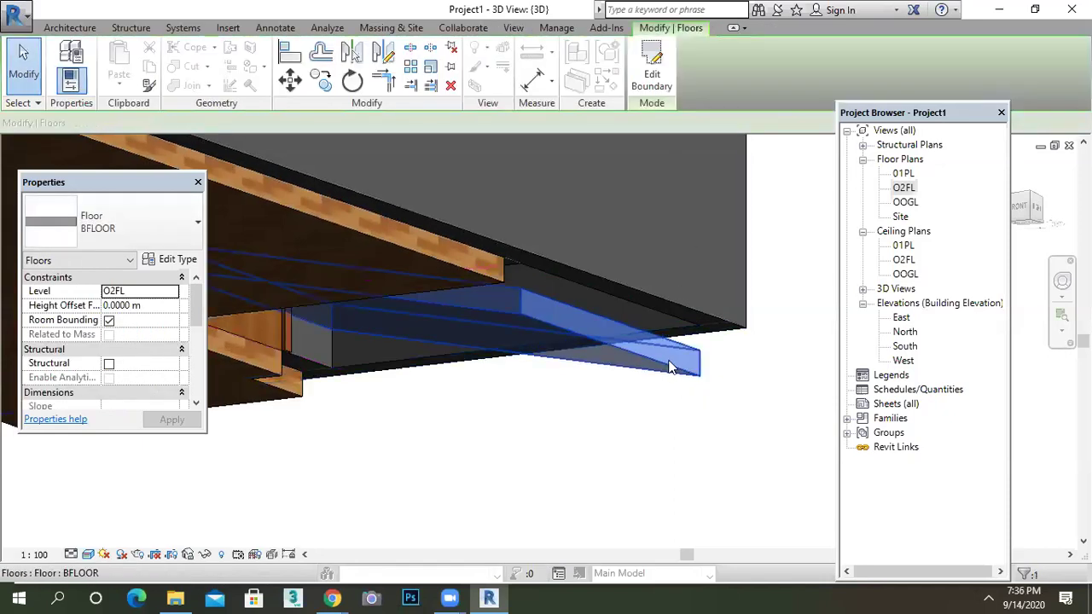
key(ctrl+z)
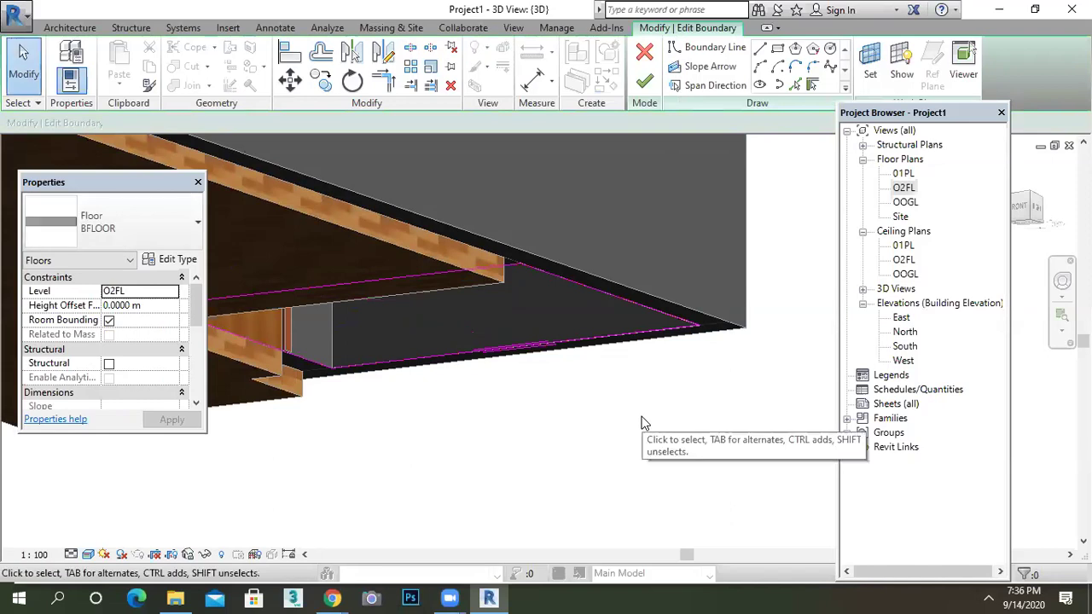
key(ctrl+z)
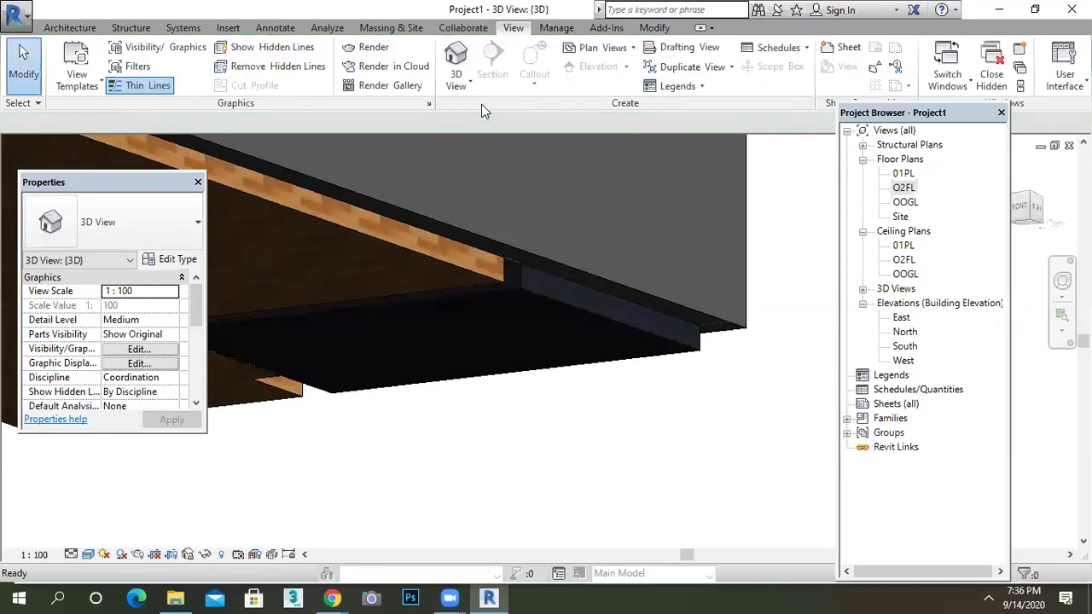
Step: Examine the small room's floor and the surrounding rooms and floors from above in the 3D view
scroll(589, 356, down, 6)
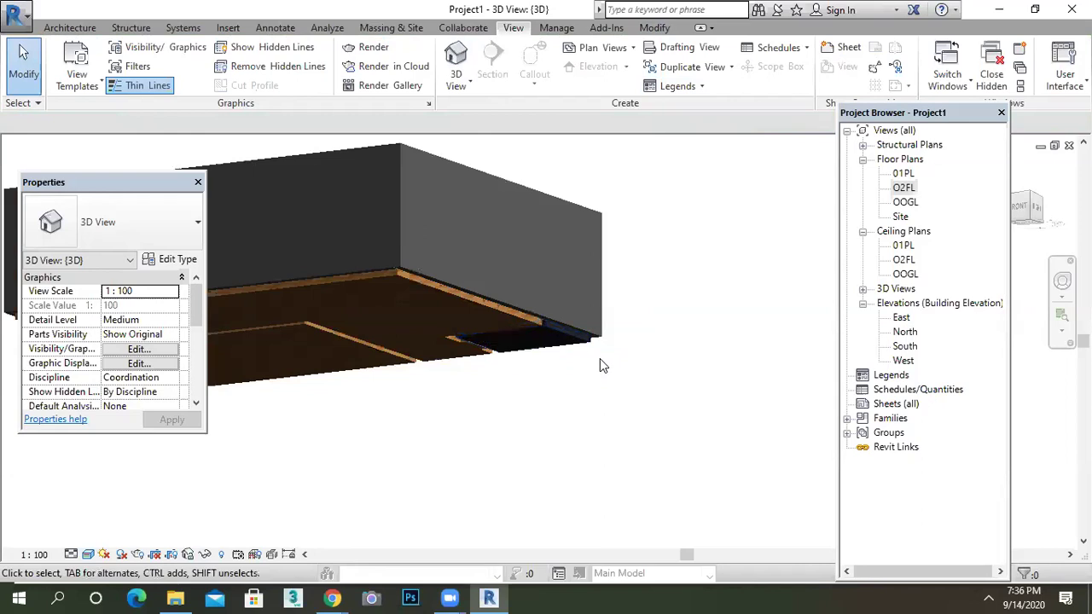
shift+middle_drag(525, 318, 636, 495)
shift+middle_drag(524, 350, 567, 424)
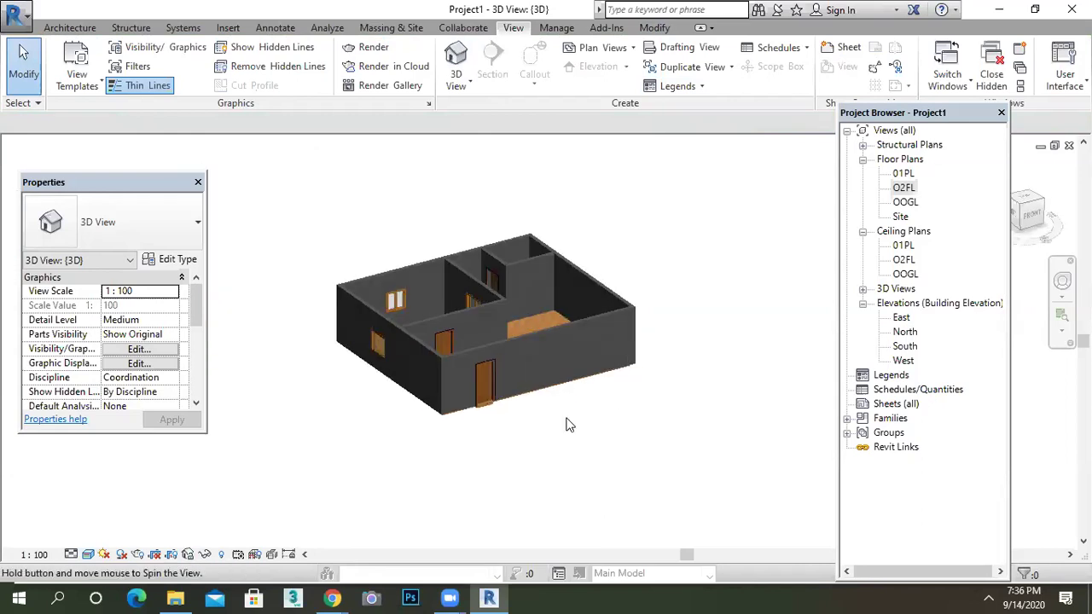
shift+middle_drag(541, 339, 533, 303)
scroll(533, 303, up, 5)
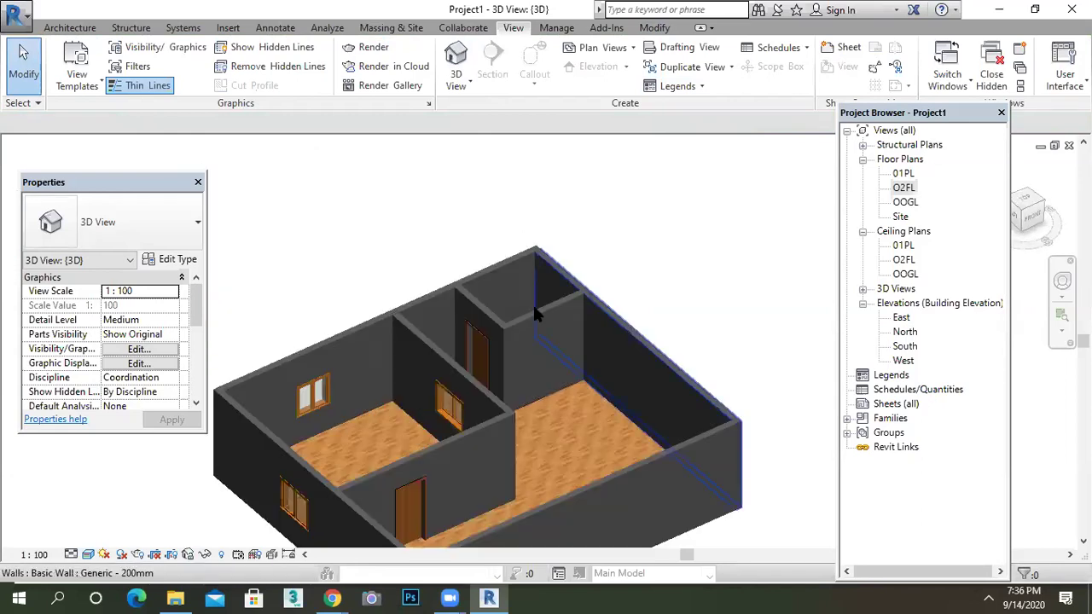
shift+middle_drag(557, 384, 507, 288)
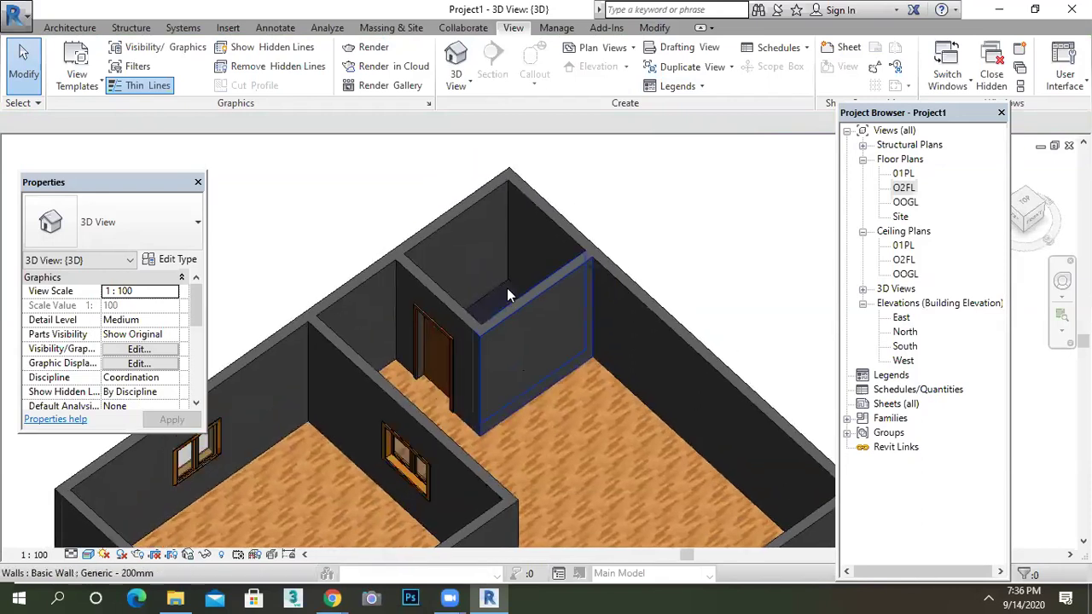
scroll(507, 290, up, 4)
scroll(507, 300, up, 3)
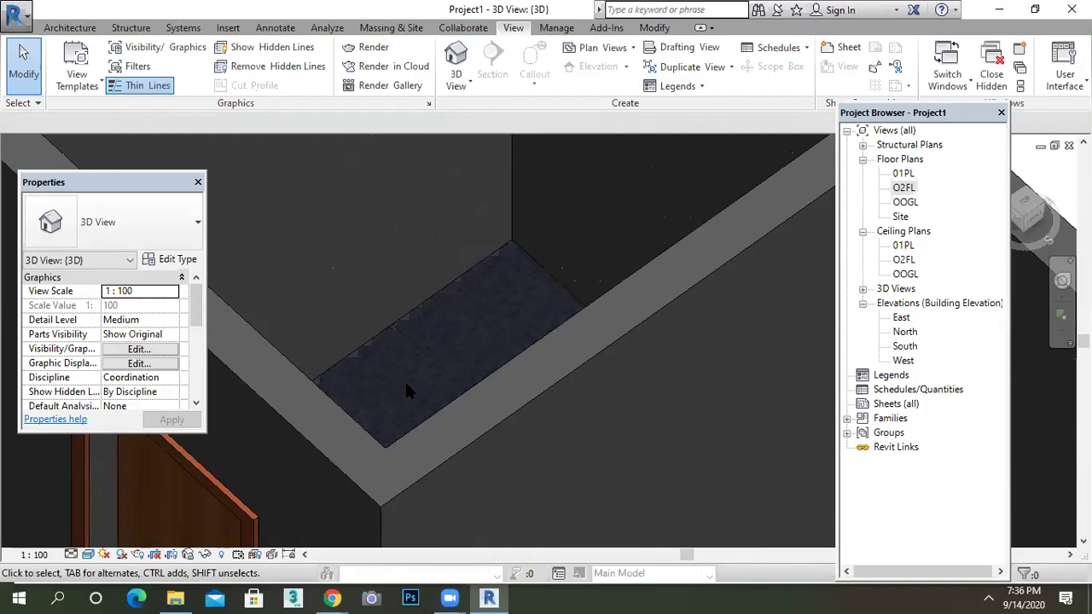
scroll(507, 286, down, 8)
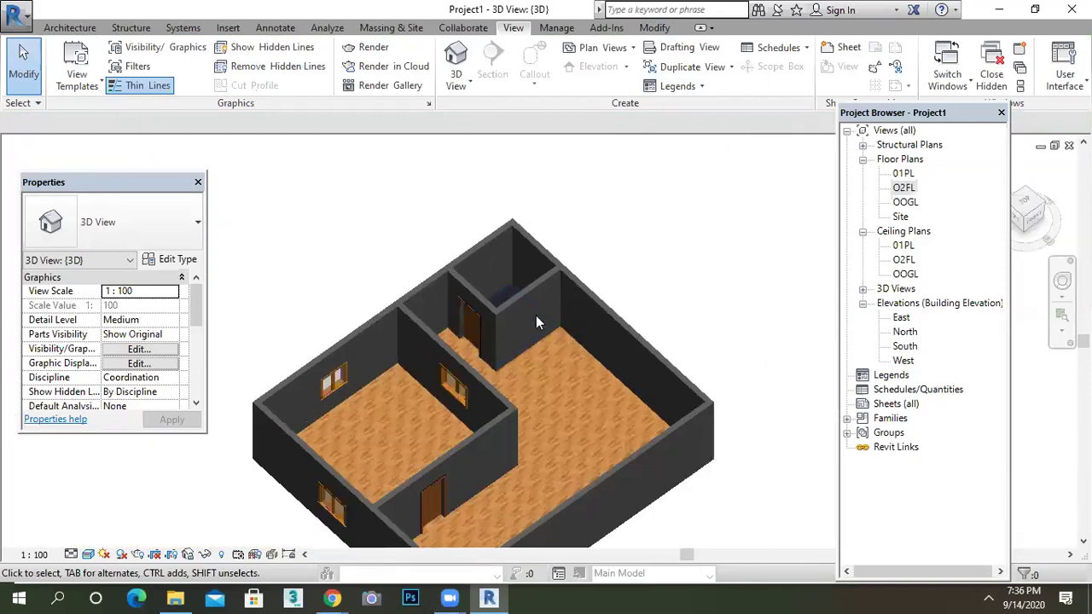
scroll(539, 317, up, 2)
scroll(560, 344, down, 3)
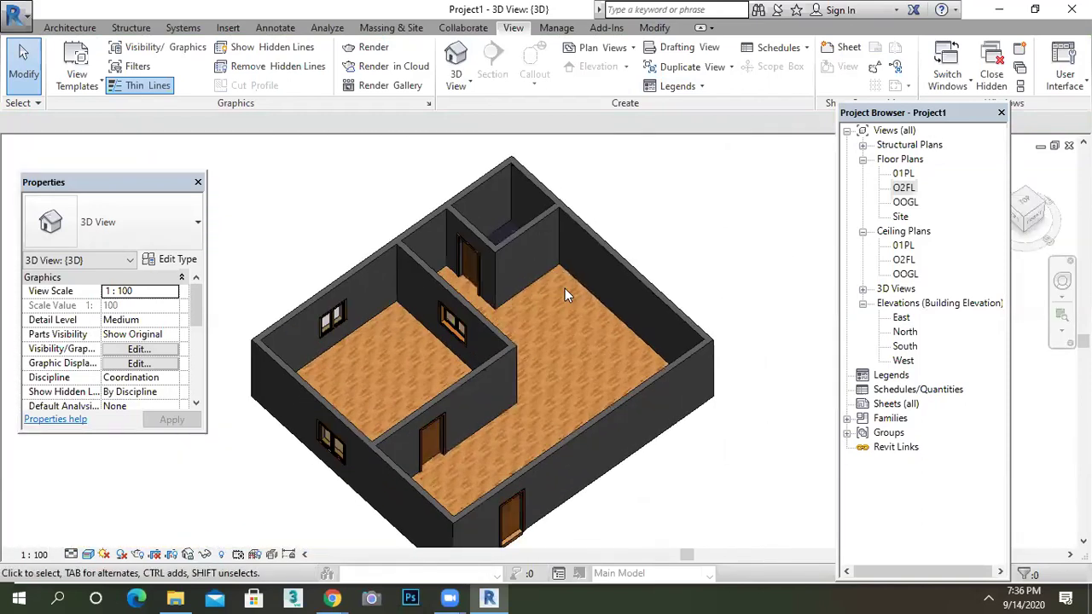
scroll(564, 288, up, 3)
scroll(581, 309, down, 3)
shift+middle_drag(582, 317, 591, 363)
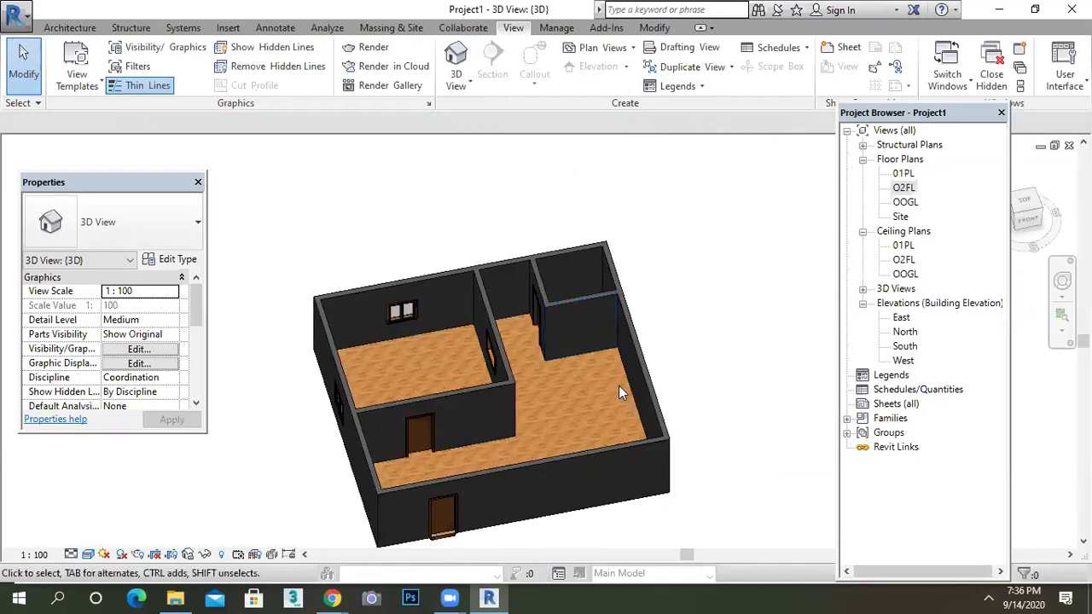
Step: Edit the main L-shaped floor's boundary in the O2FL plan, add a slope arrow 0.6 m long near its west end, and finish
scroll(636, 395, up, 2)
click(634, 406)
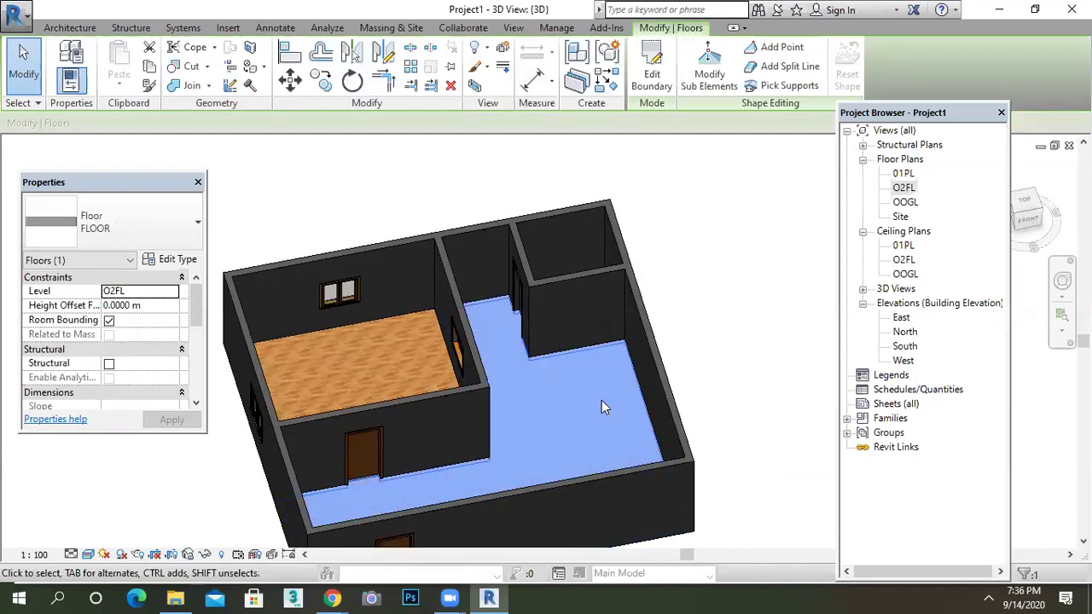
click(652, 75)
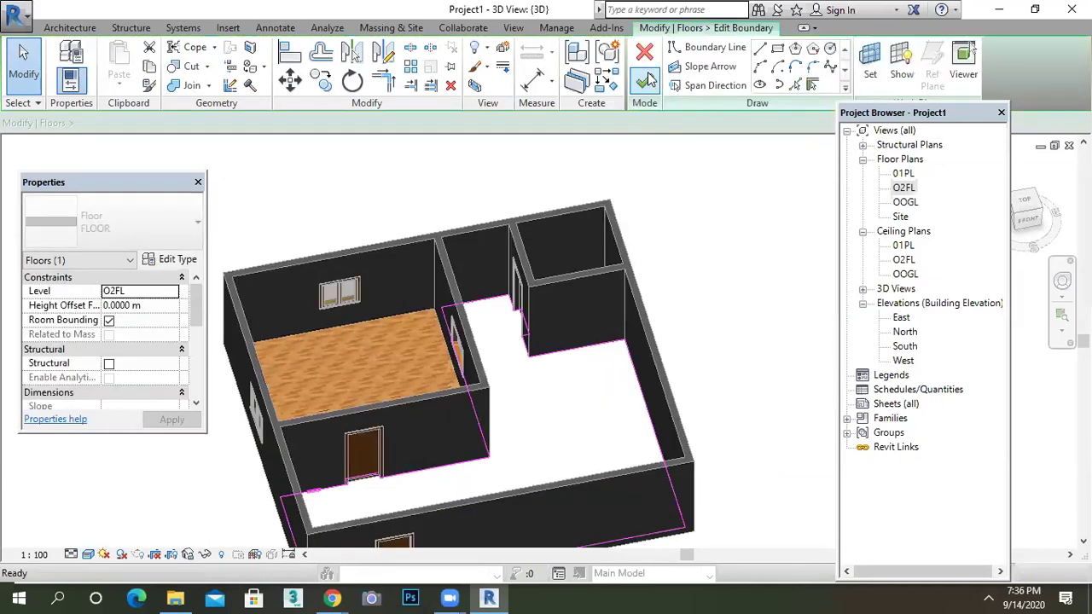
double_click(905, 189)
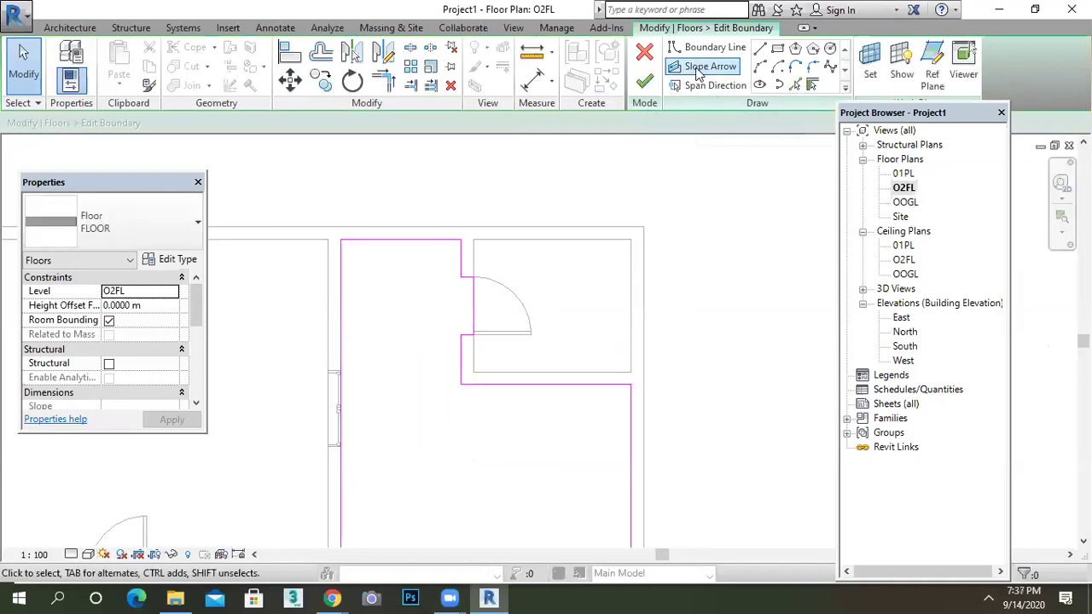
click(698, 67)
scroll(609, 342, down, 3)
scroll(496, 355, up, 2)
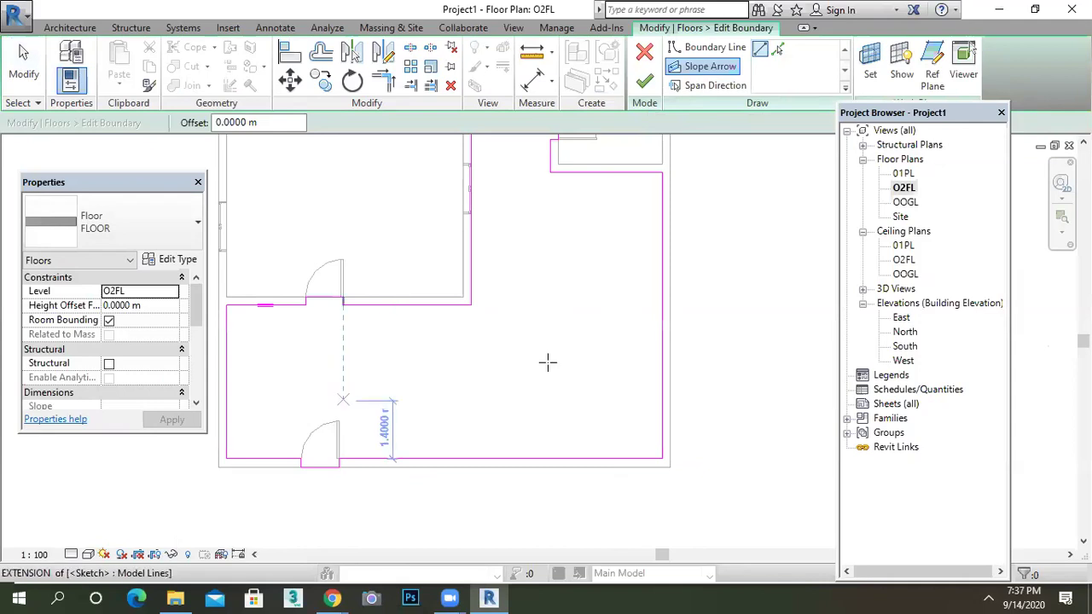
click(287, 373)
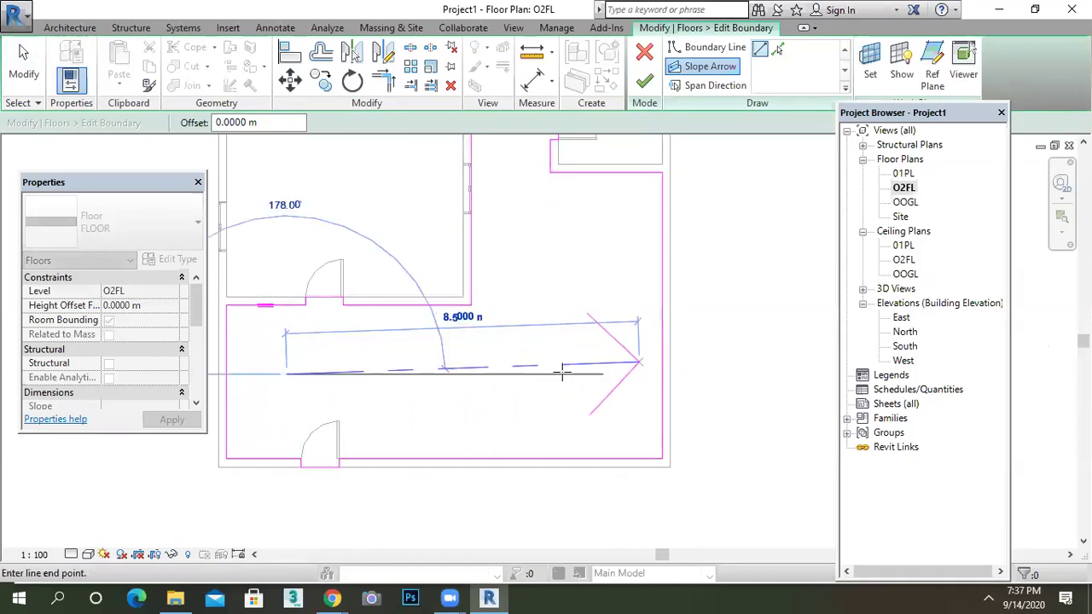
click(312, 374)
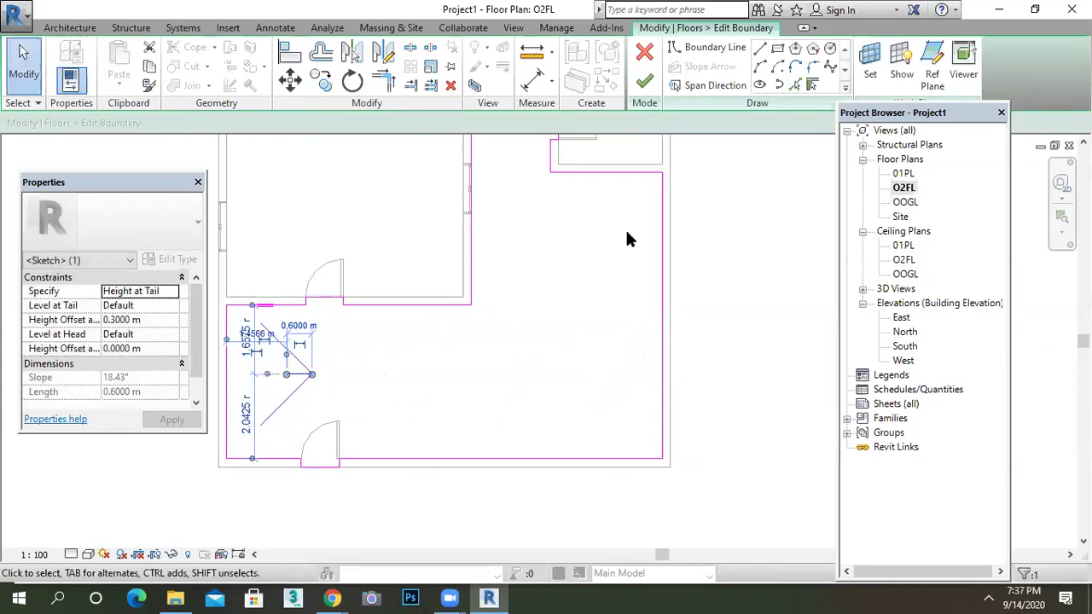
click(647, 83)
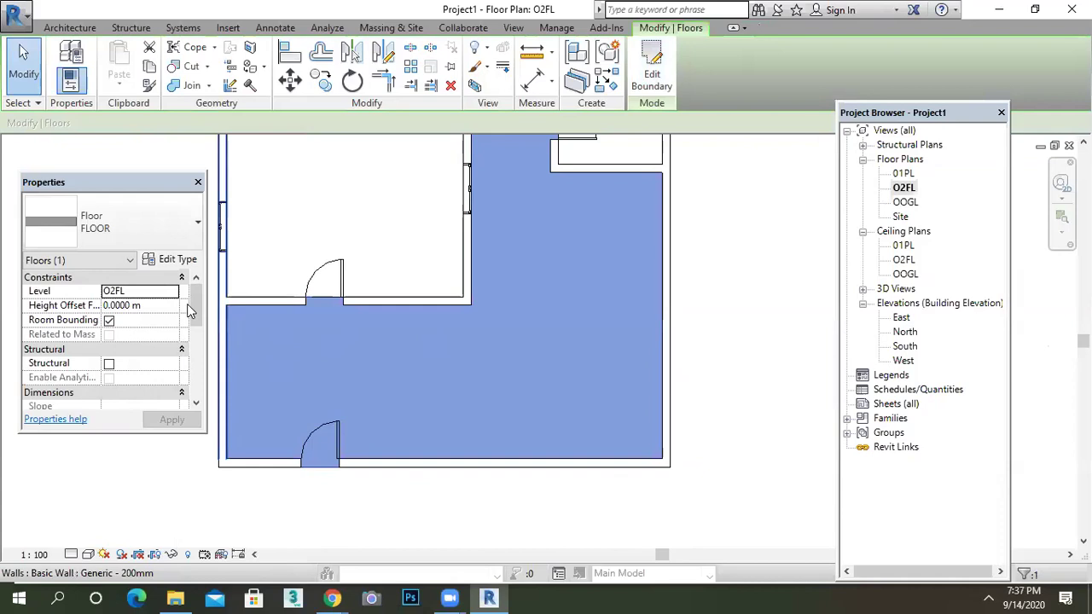
Step: Reopen the main L-shaped floor's boundary for editing from the 3D view and delete its short slope arrow
scroll(198, 330, down, 5)
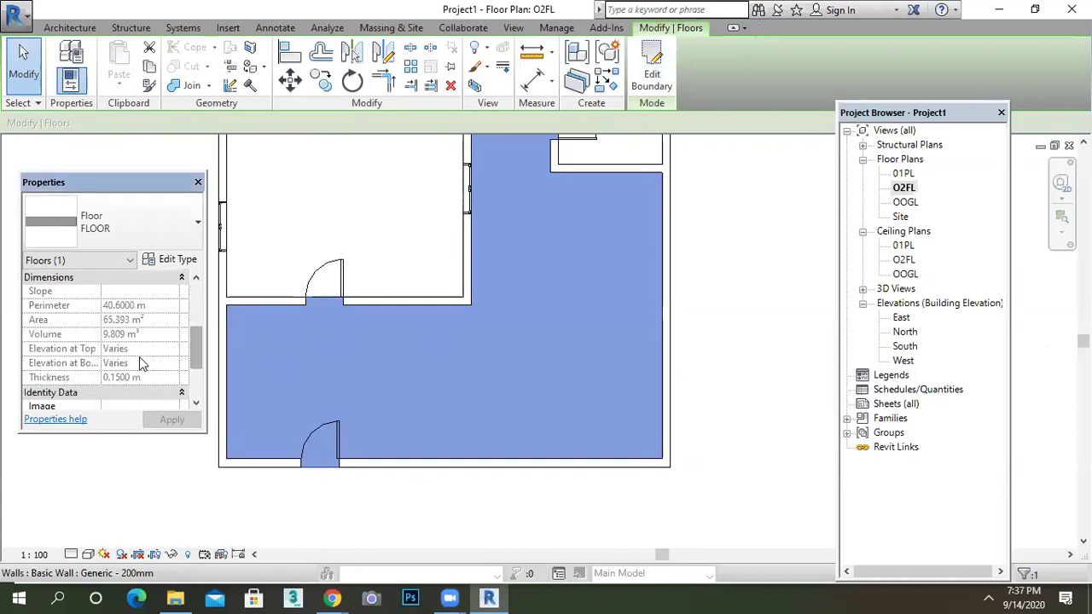
click(513, 28)
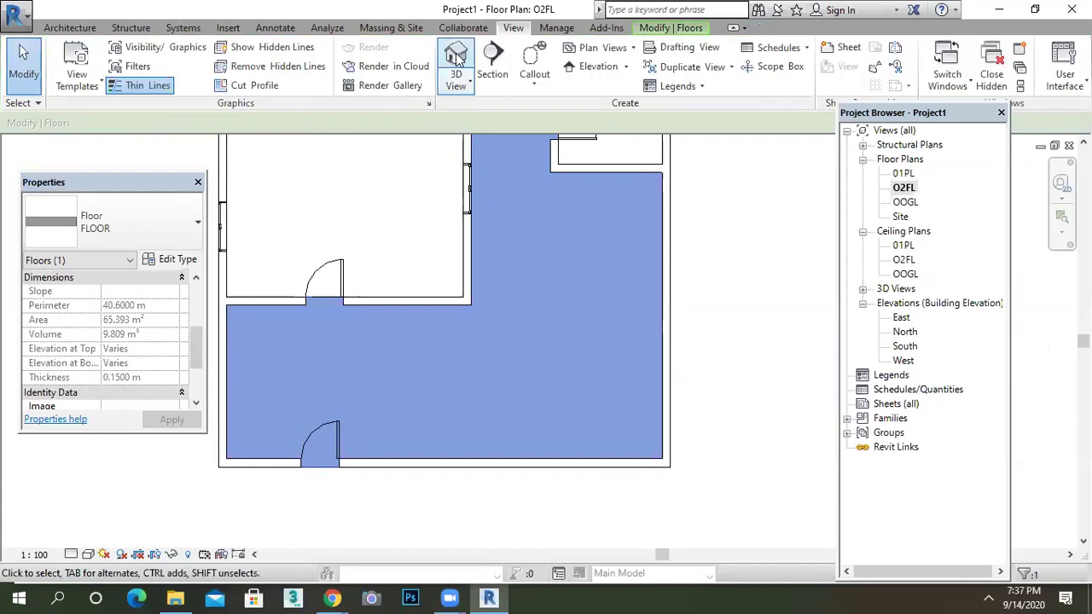
click(456, 61)
shift+middle_drag(561, 383, 618, 405)
double_click(619, 403)
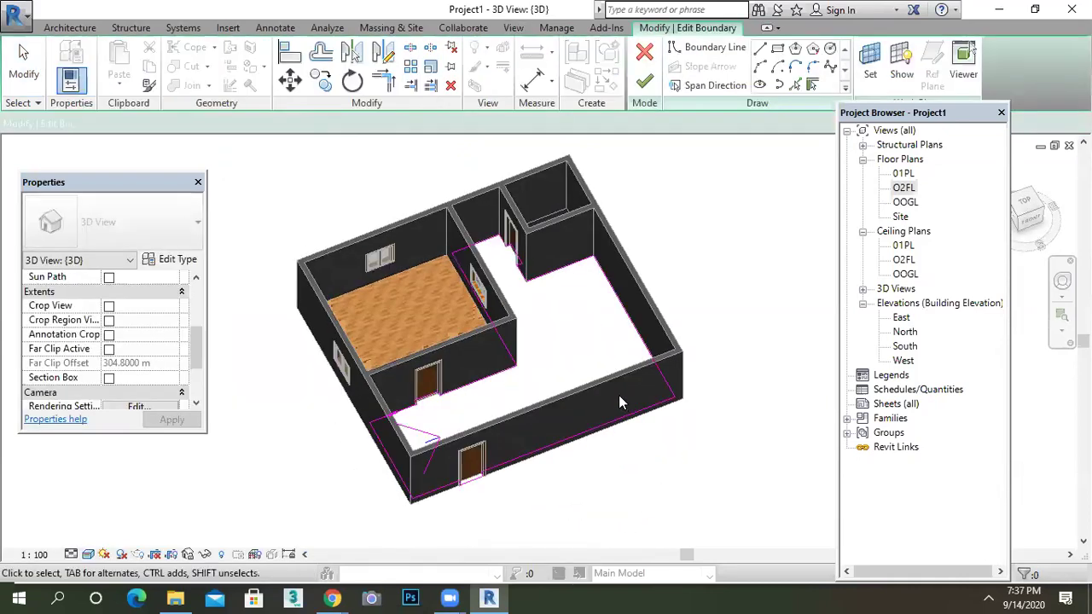
click(430, 432)
click(431, 434)
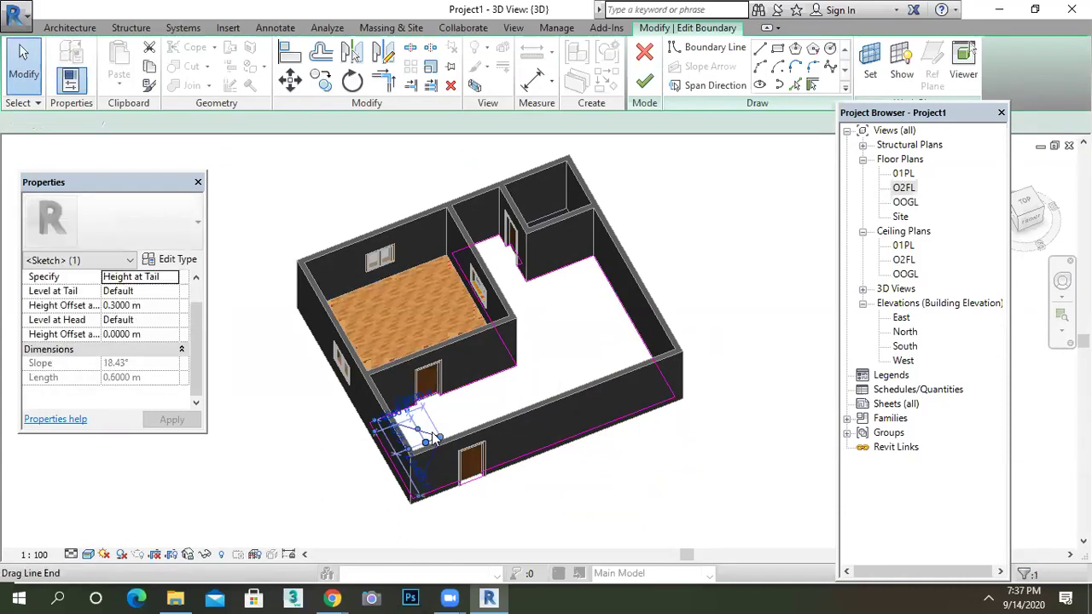
key(Delete)
Step: In the O2FL plan, draw a horizontal slope arrow about 10.2 m long across the main floor from west to east and finish the edit
double_click(903, 187)
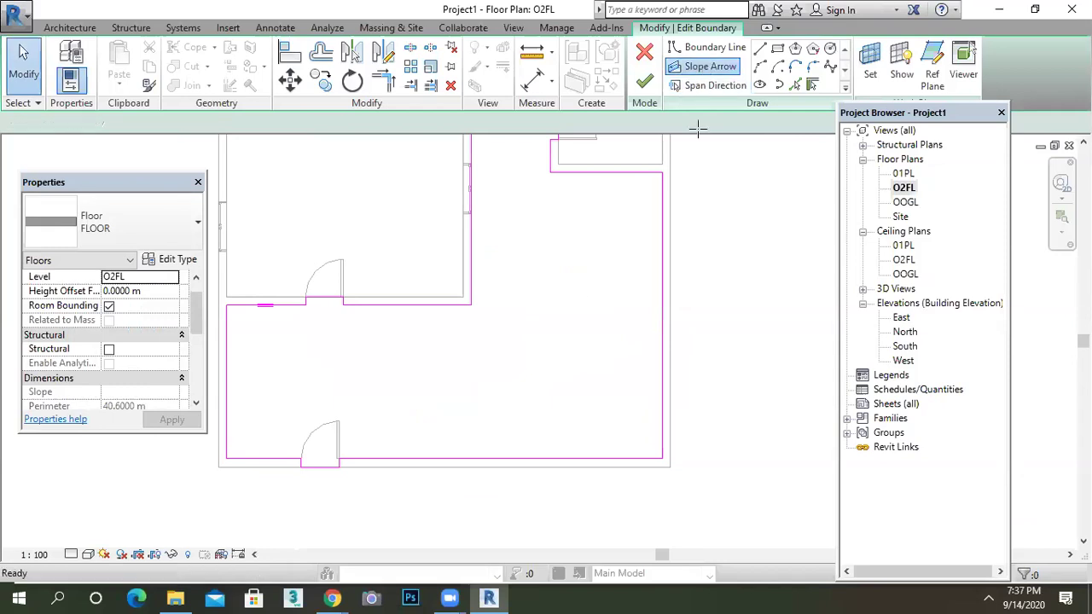
click(704, 66)
click(232, 377)
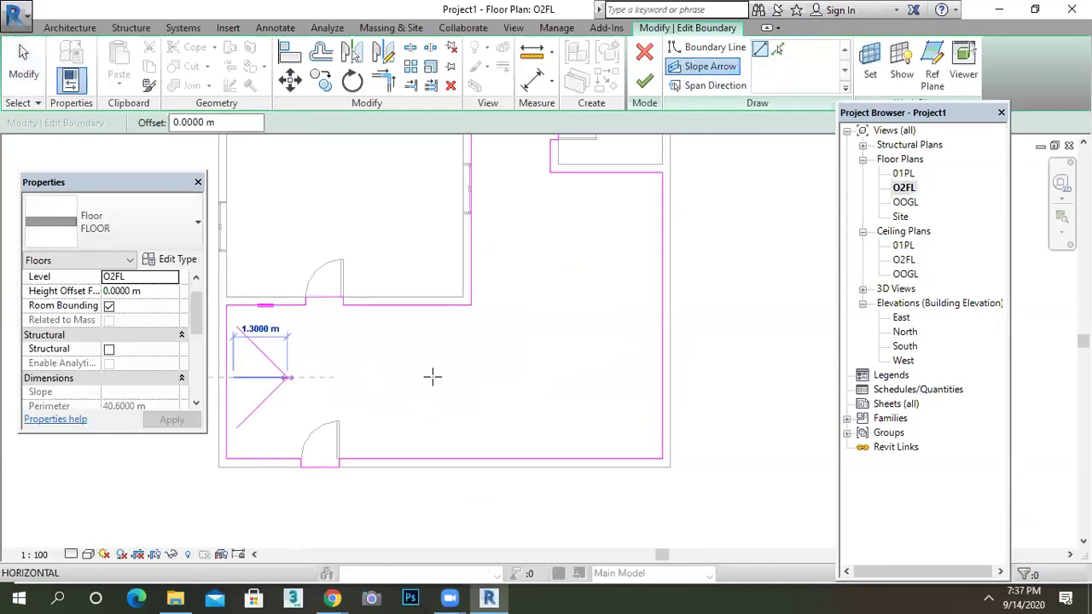
click(655, 378)
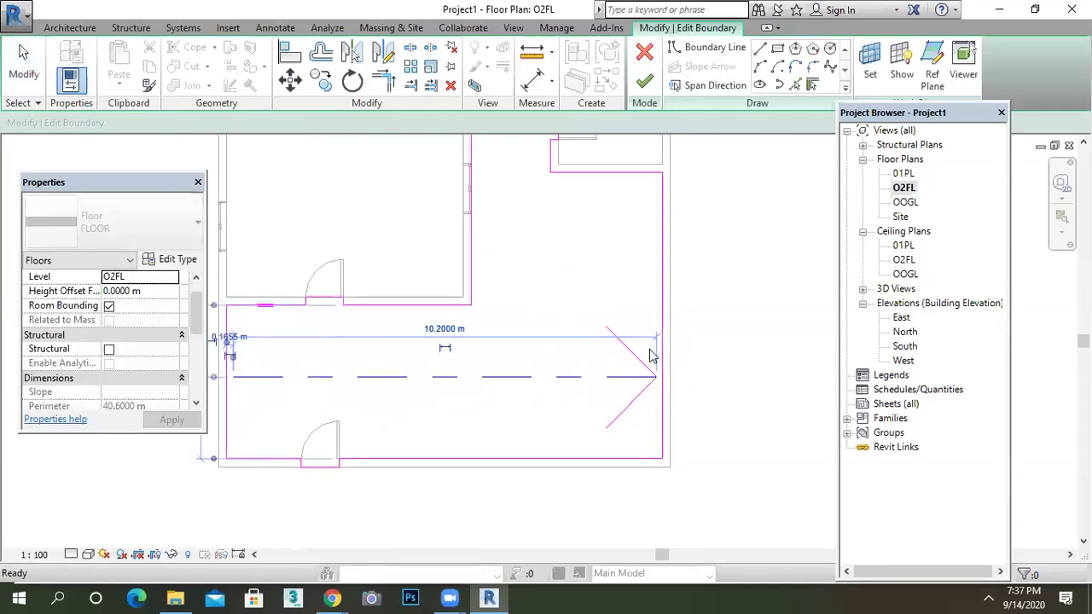
click(644, 86)
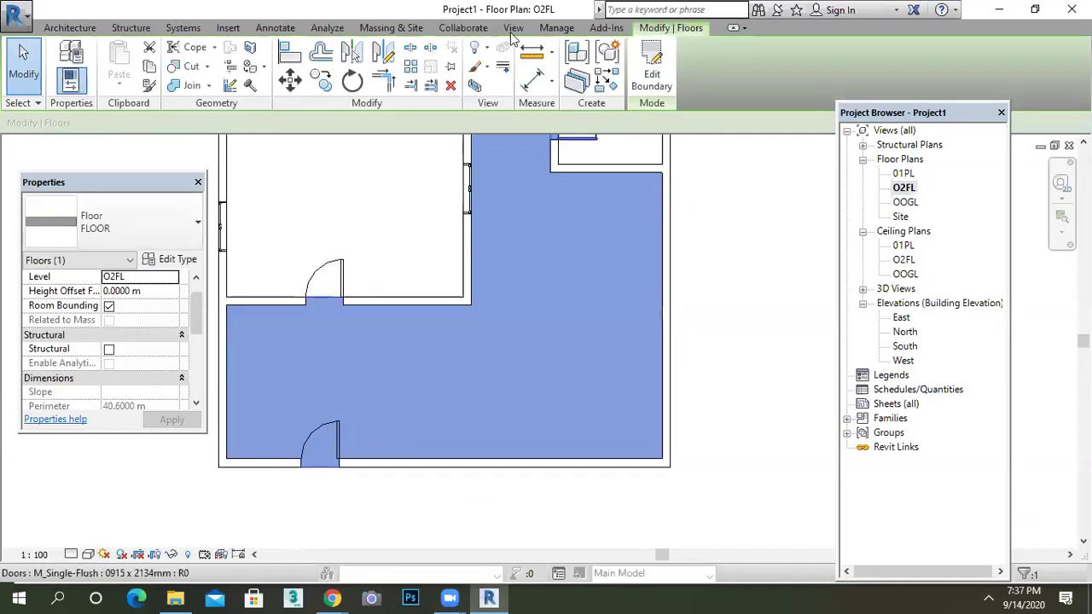
Step: Inspect the main floor's slope from beneath the building in the 3D view
scroll(606, 447, down, 2)
shift+middle_drag(605, 442, 558, 367)
scroll(558, 371, up, 3)
scroll(565, 373, up, 2)
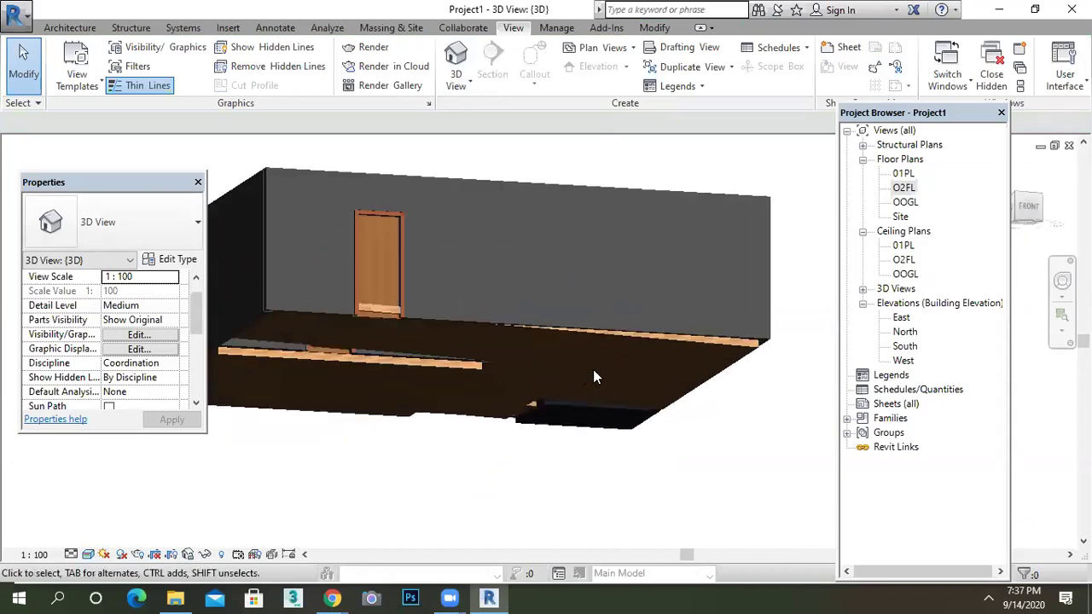
Step: Examine the main floor's slope from beneath the building in the 3D view and in the East elevation
scroll(693, 359, up, 3)
shift+middle_drag(696, 367, 681, 350)
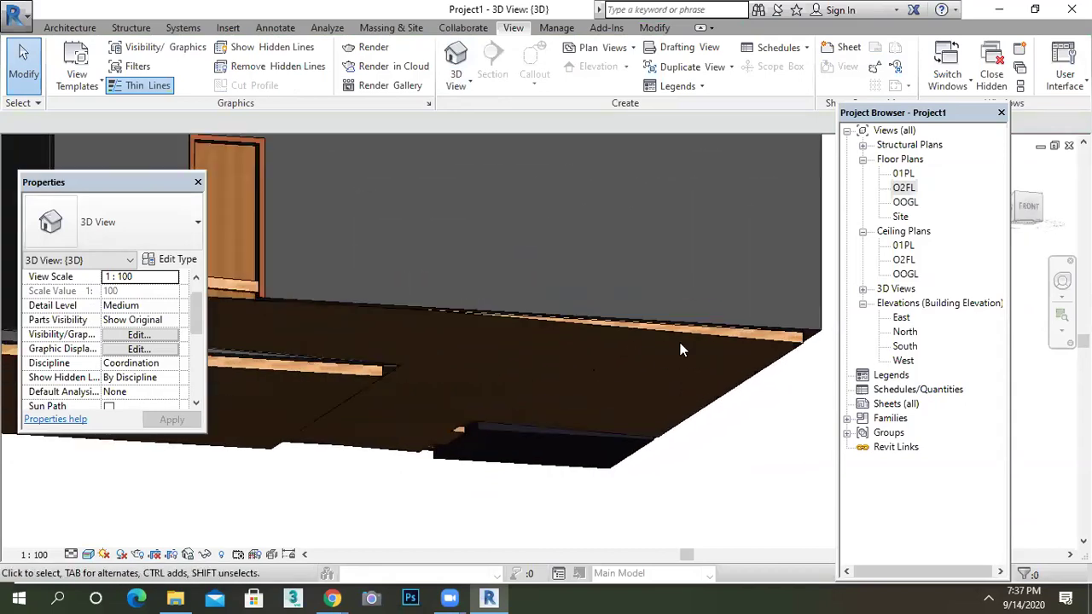
scroll(672, 351, down, 2)
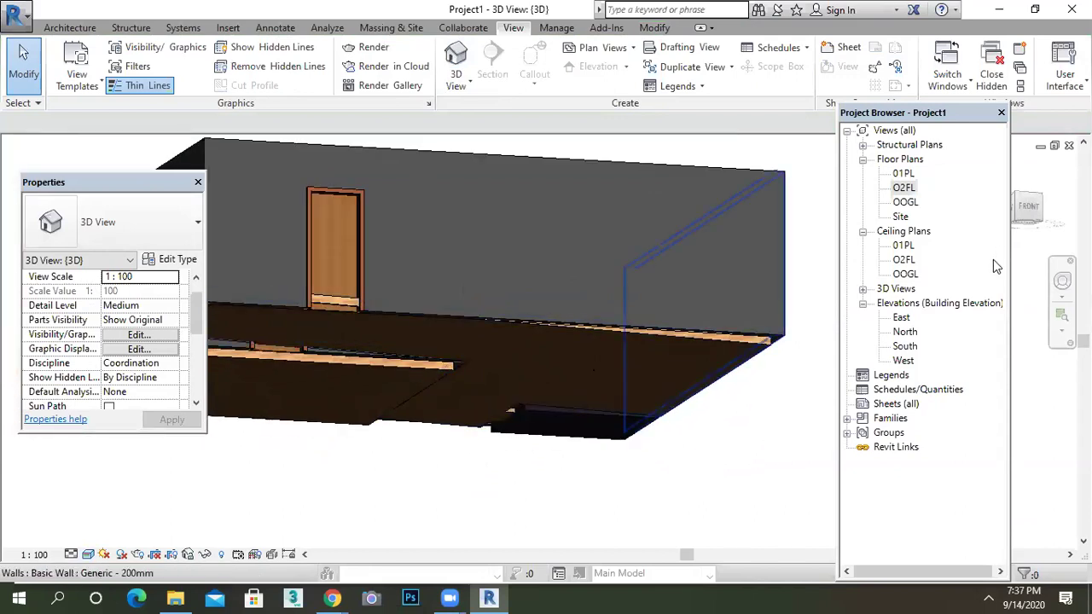
double_click(902, 318)
scroll(485, 369, down, 1)
middle_drag(443, 342, 489, 360)
scroll(519, 314, up, 2)
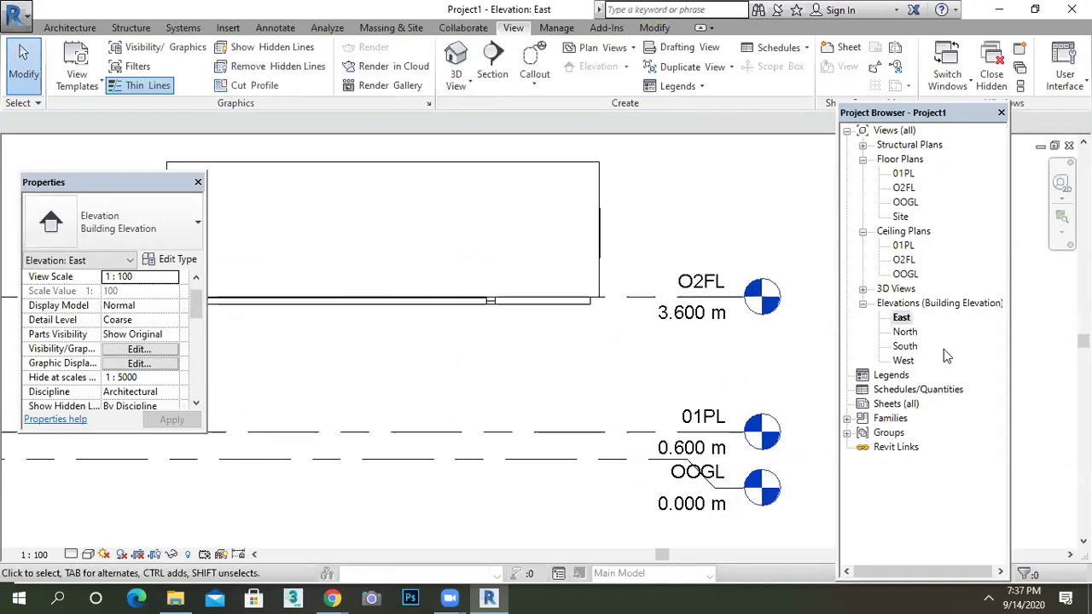
Step: Open the North elevation at the sloped floor and set its visual style to Realistic
double_click(905, 332)
middle_drag(658, 346, 561, 333)
scroll(576, 333, up, 4)
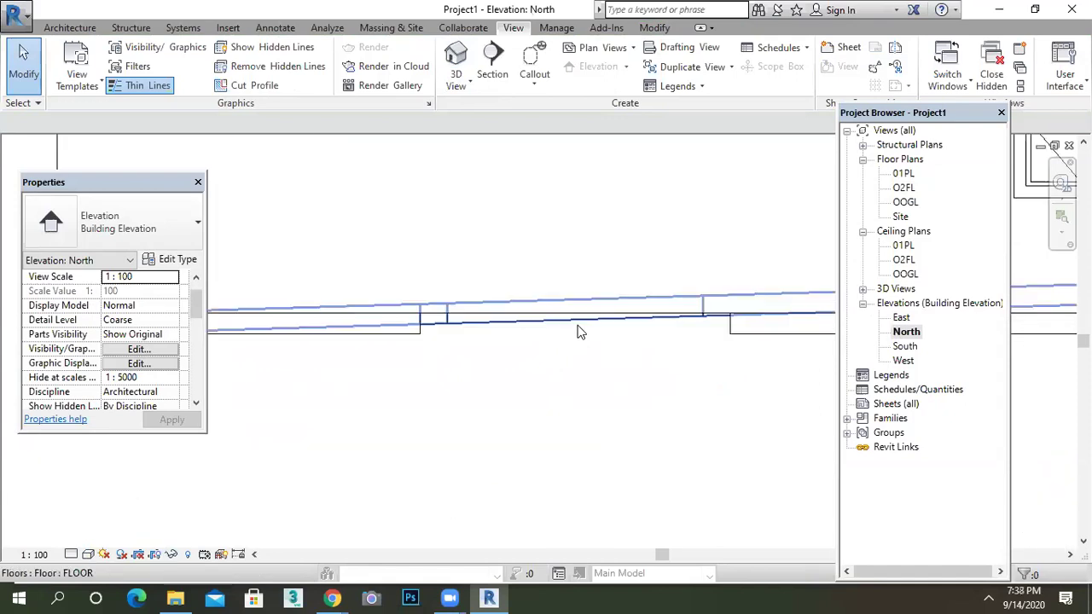
click(89, 555)
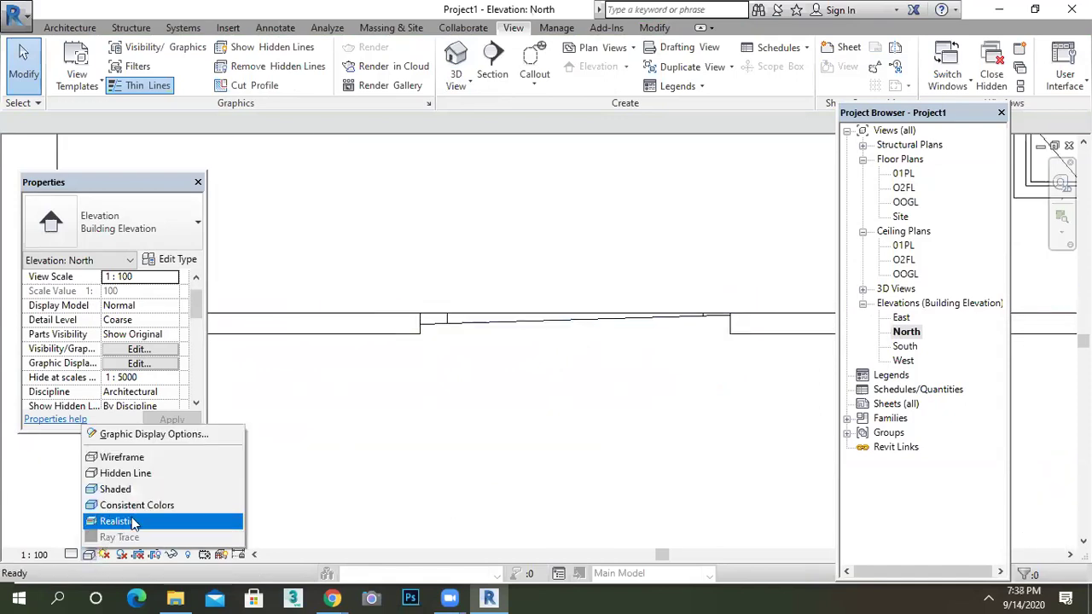
click(111, 519)
click(675, 160)
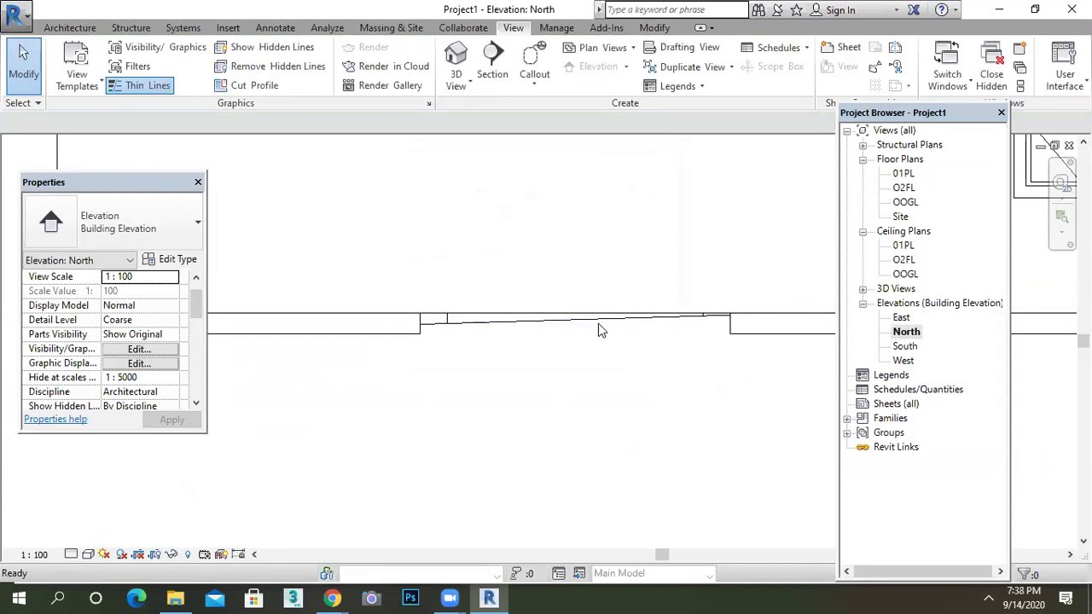
scroll(621, 338, down, 2)
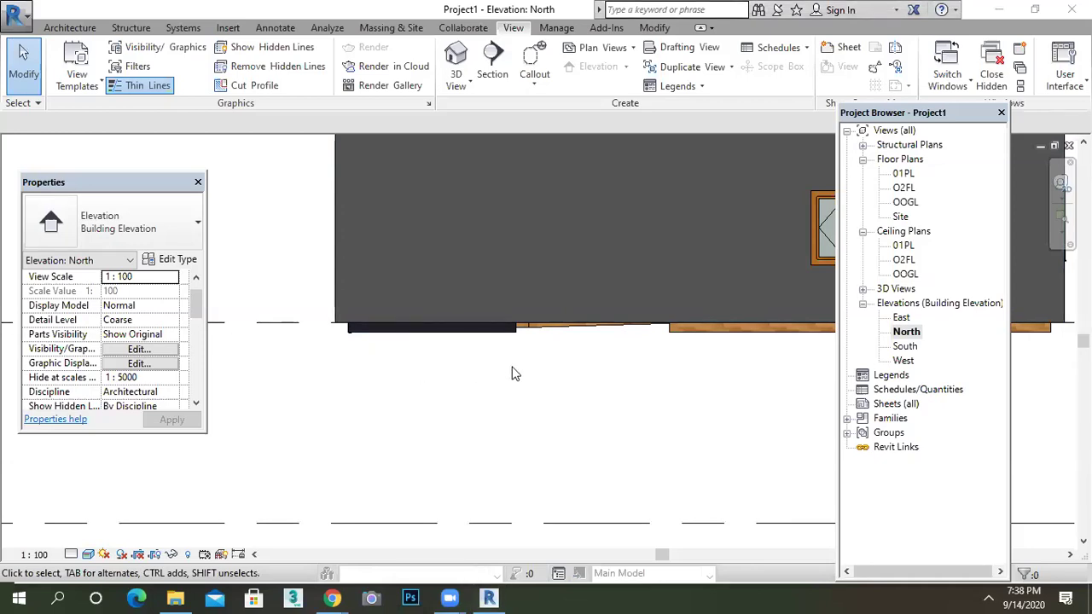
Step: Return to the 3D view and examine the main floor from above
double_click(905, 189)
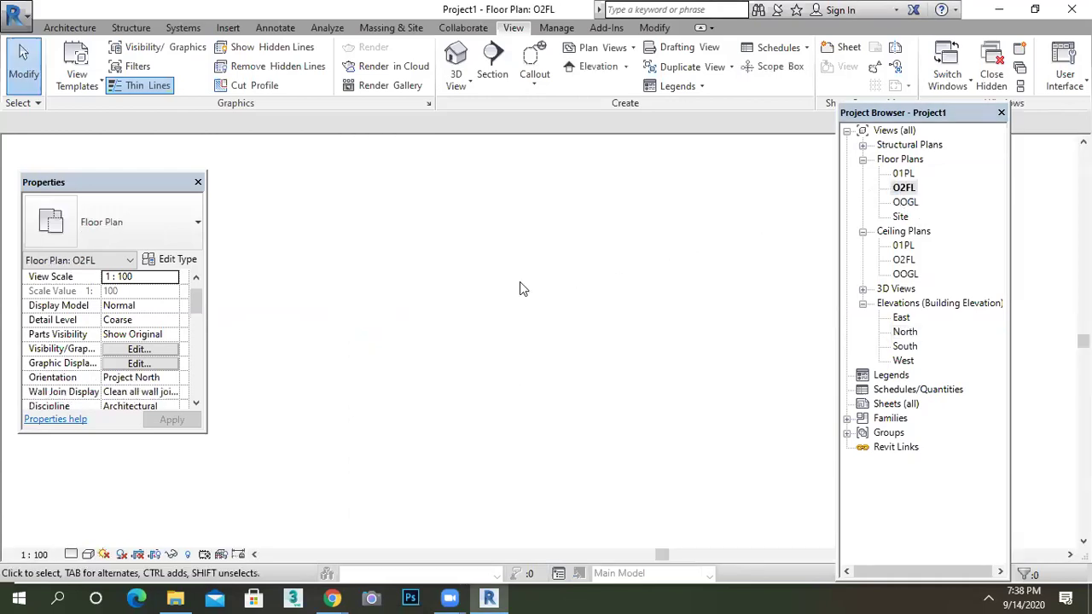
click(459, 85)
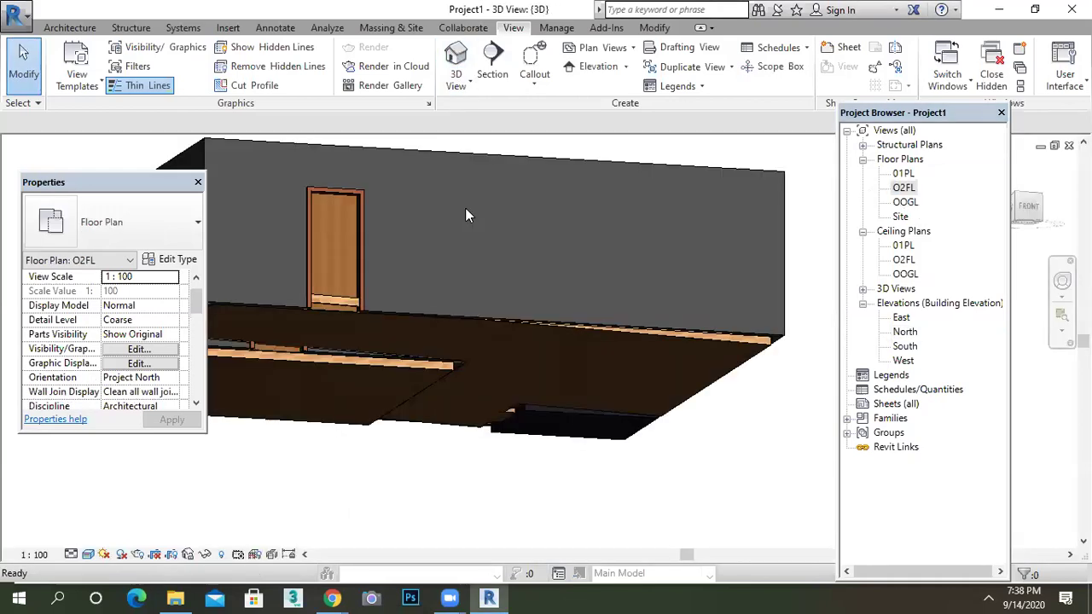
shift+middle_drag(514, 355, 544, 277)
scroll(549, 273, up, 4)
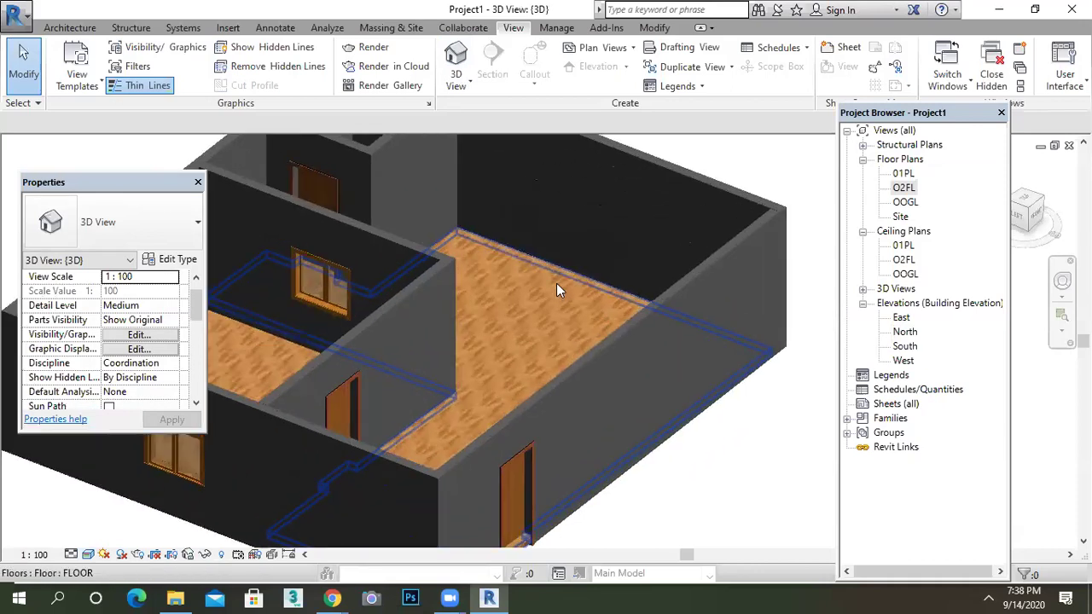
scroll(557, 284, down, 2)
scroll(560, 313, up, 2)
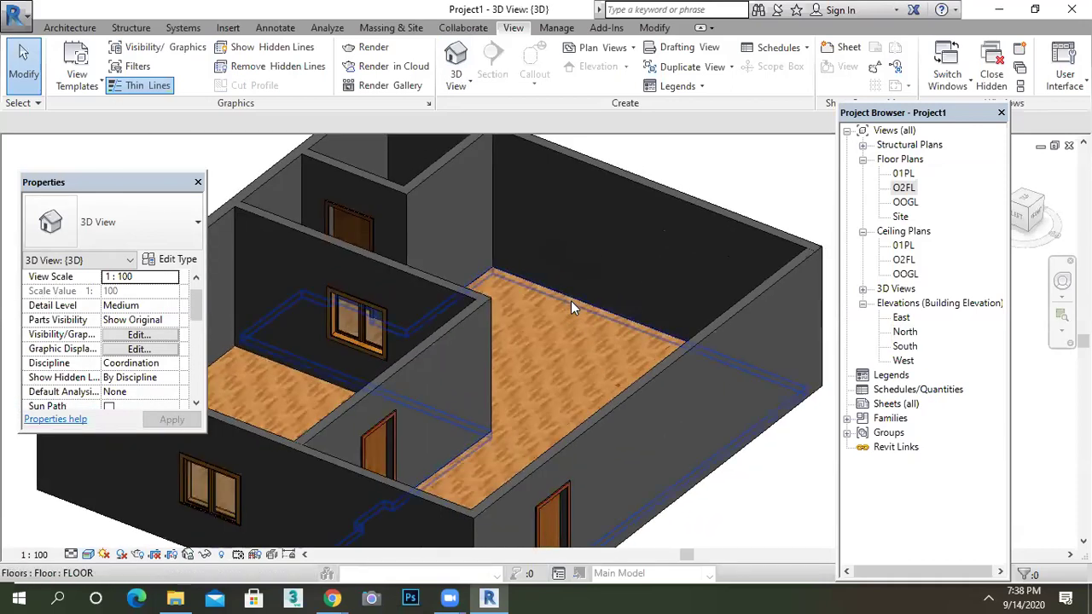
Step: Look up the structure layer and material of the main floor's FLOOR type, and close the dialogs without changes
click(571, 300)
click(190, 264)
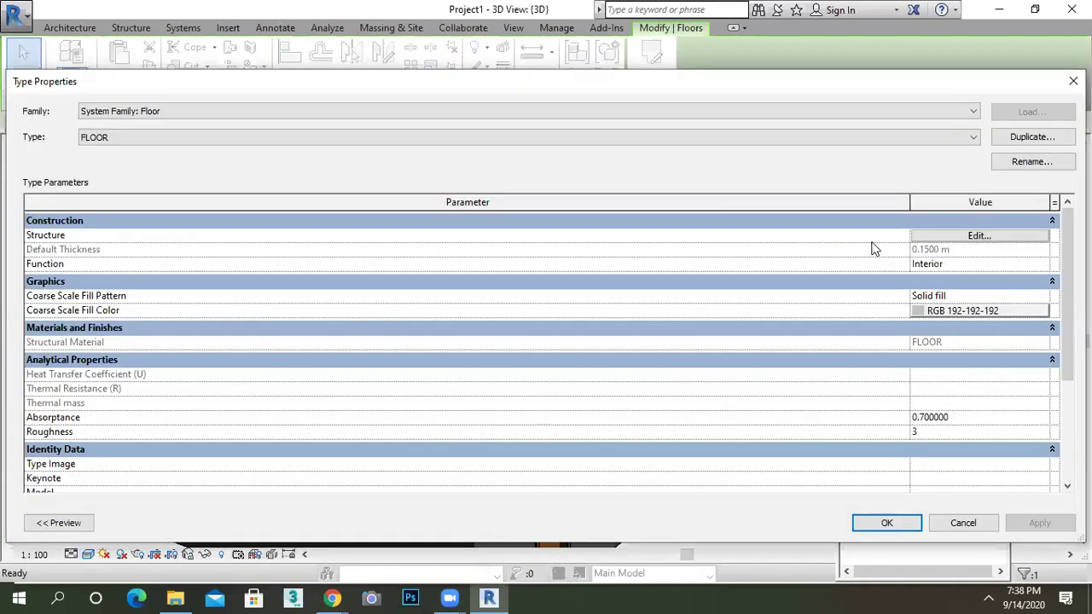
click(978, 236)
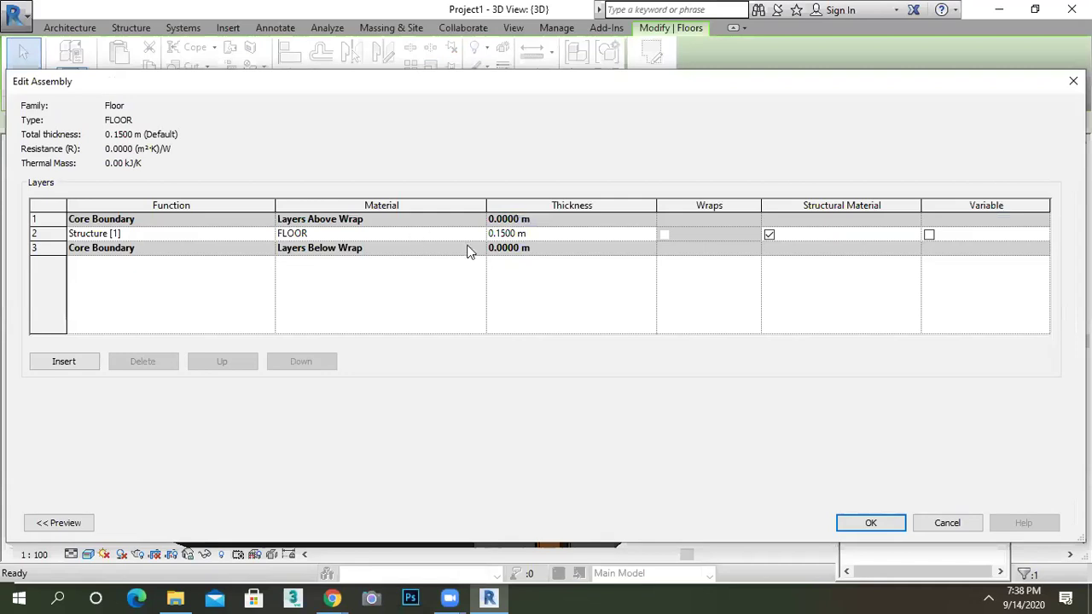
click(480, 233)
click(481, 233)
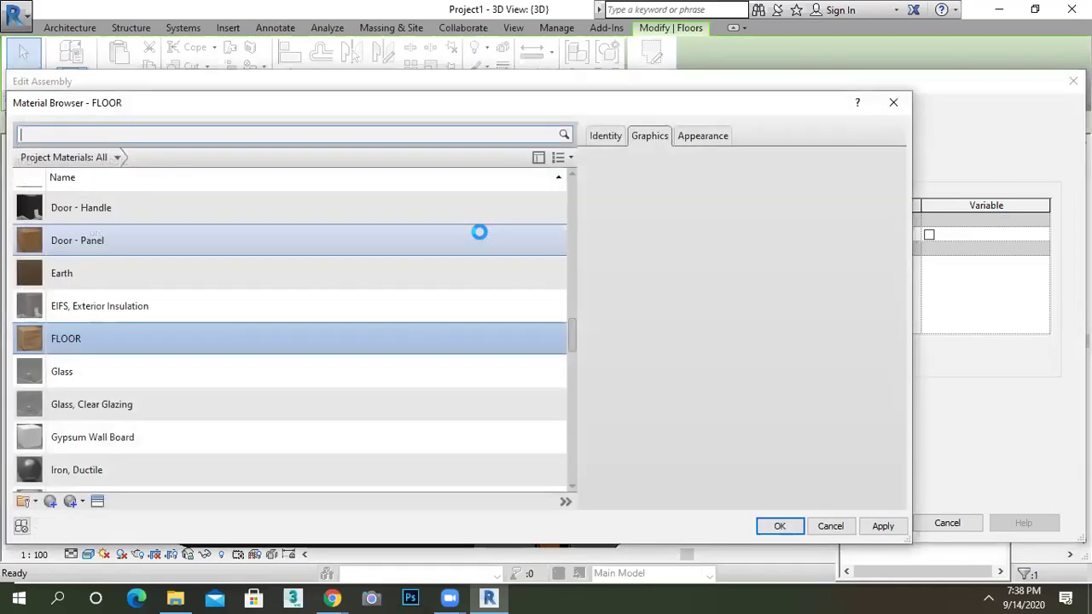
scroll(94, 482, down, 1)
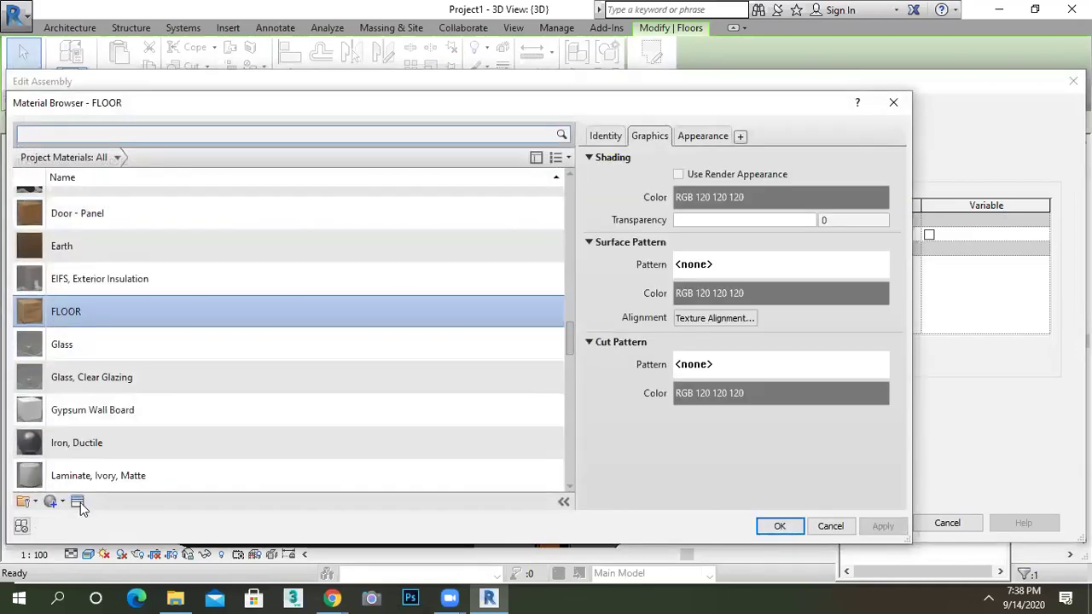
click(894, 103)
click(1073, 81)
click(1073, 81)
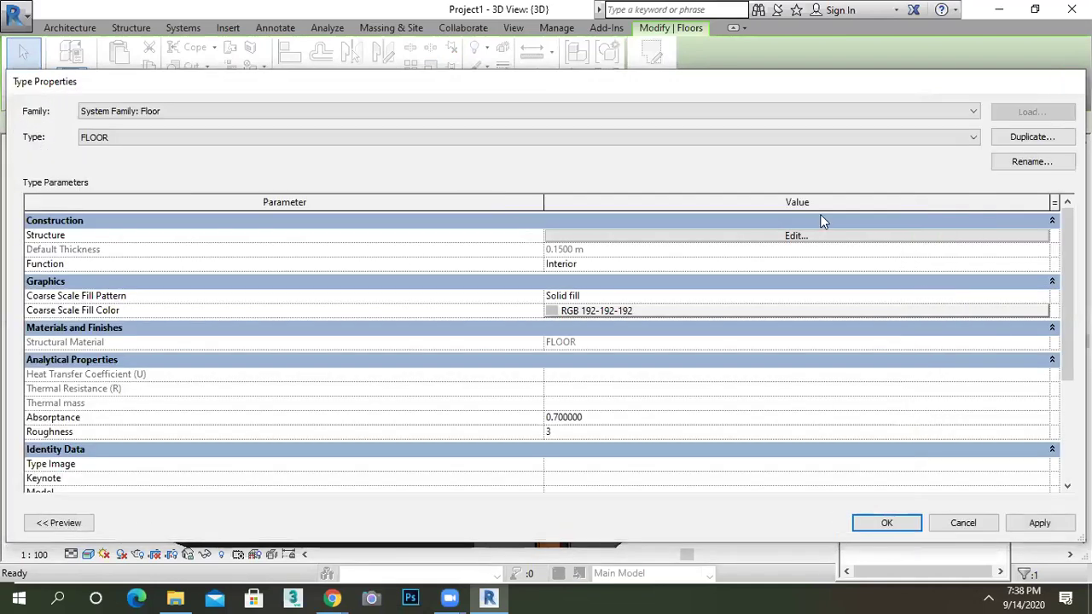
click(767, 185)
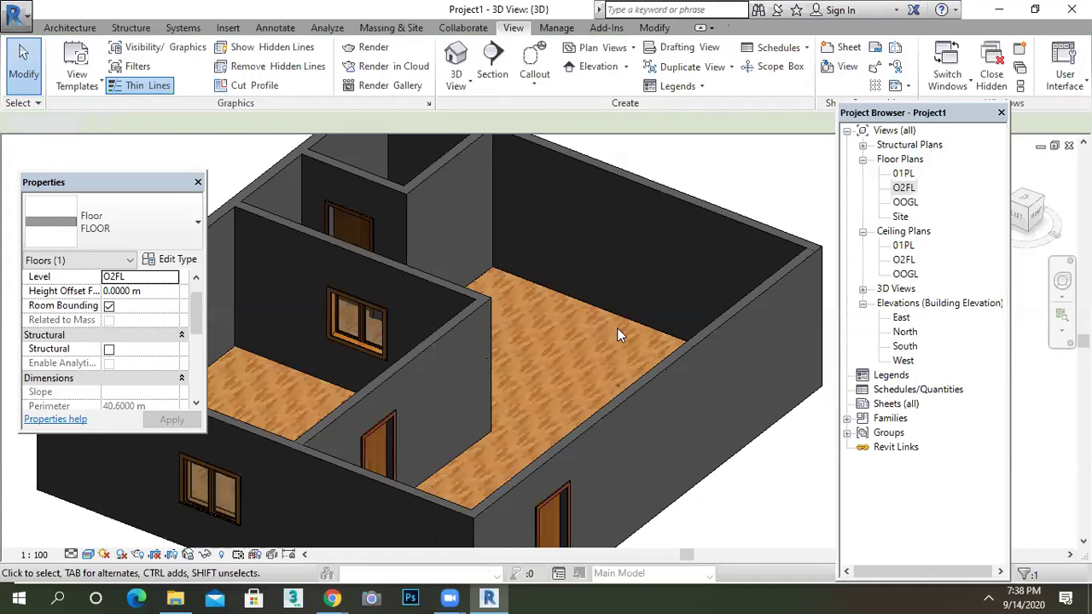
Step: Edit the main floor's boundary in the O2FL plan and delete its long horizontal slope arrow
click(555, 334)
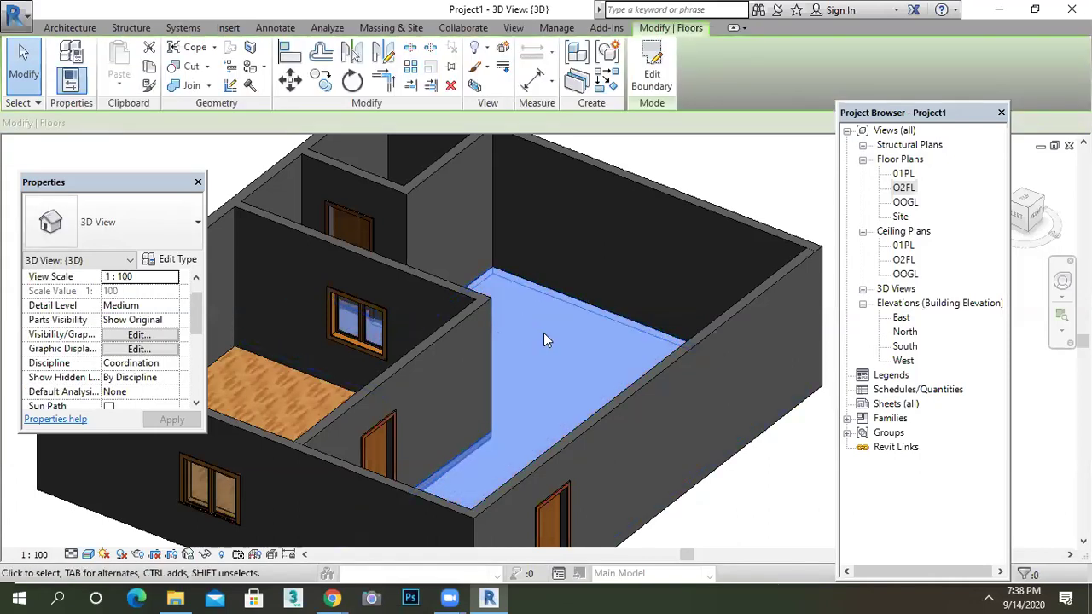
click(657, 69)
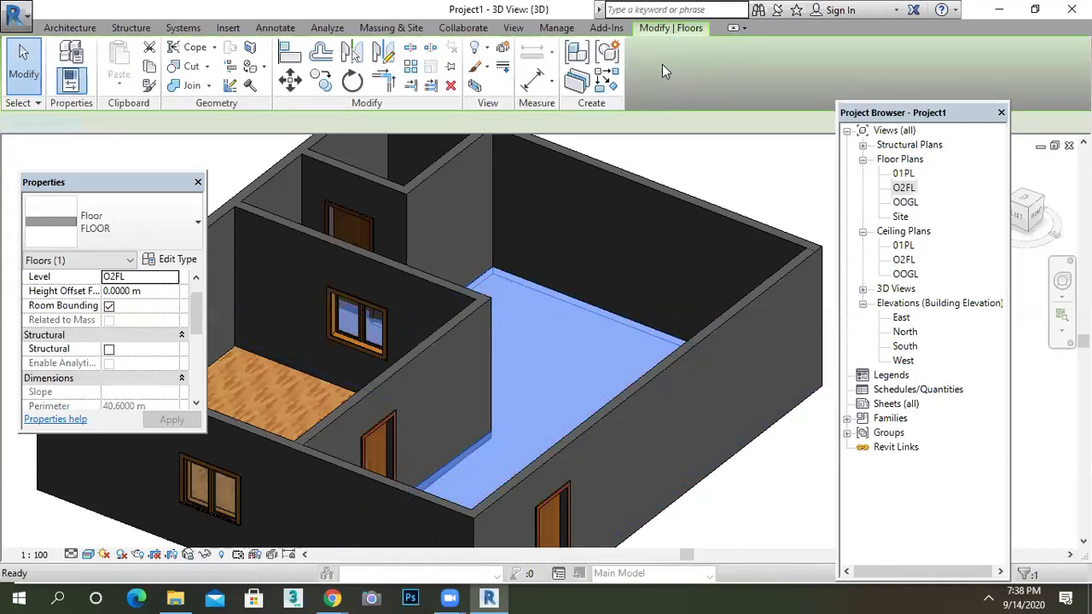
double_click(905, 187)
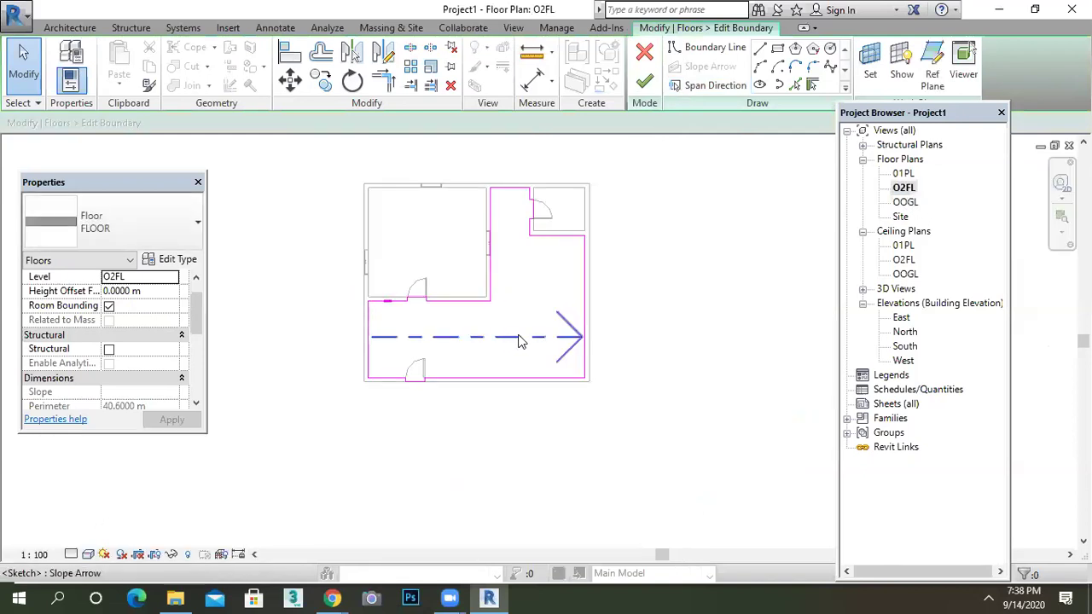
click(523, 338)
key(Delete)
scroll(478, 350, up, 1)
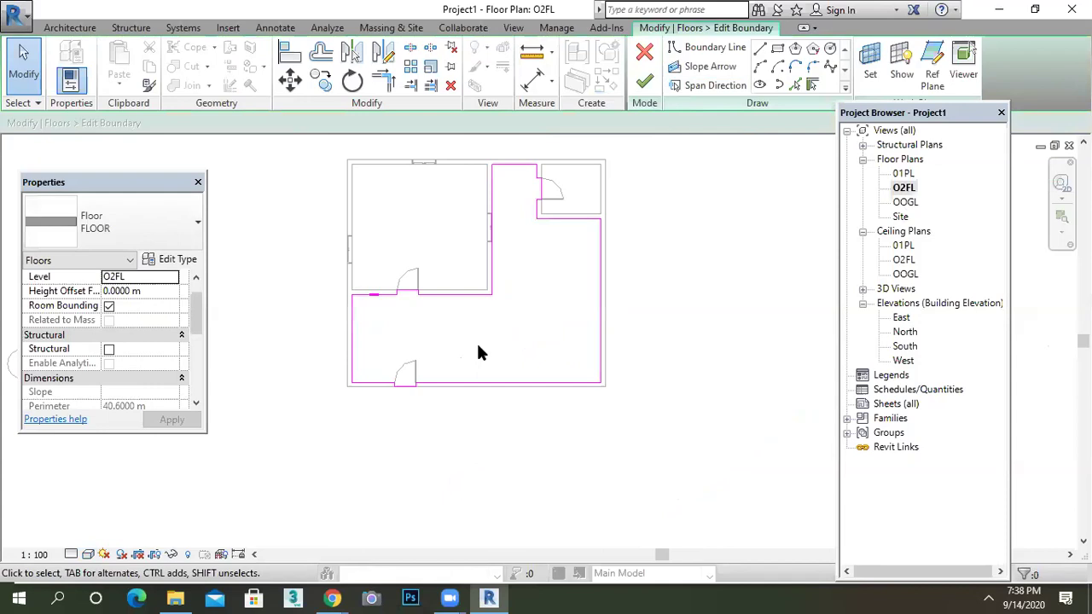
Step: Draw a rectangular opening inside the wide eastern part of the main floor's boundary and finish the edit
scroll(477, 345, up, 2)
middle_drag(509, 325, 514, 370)
scroll(514, 370, up, 1)
scroll(611, 324, up, 1)
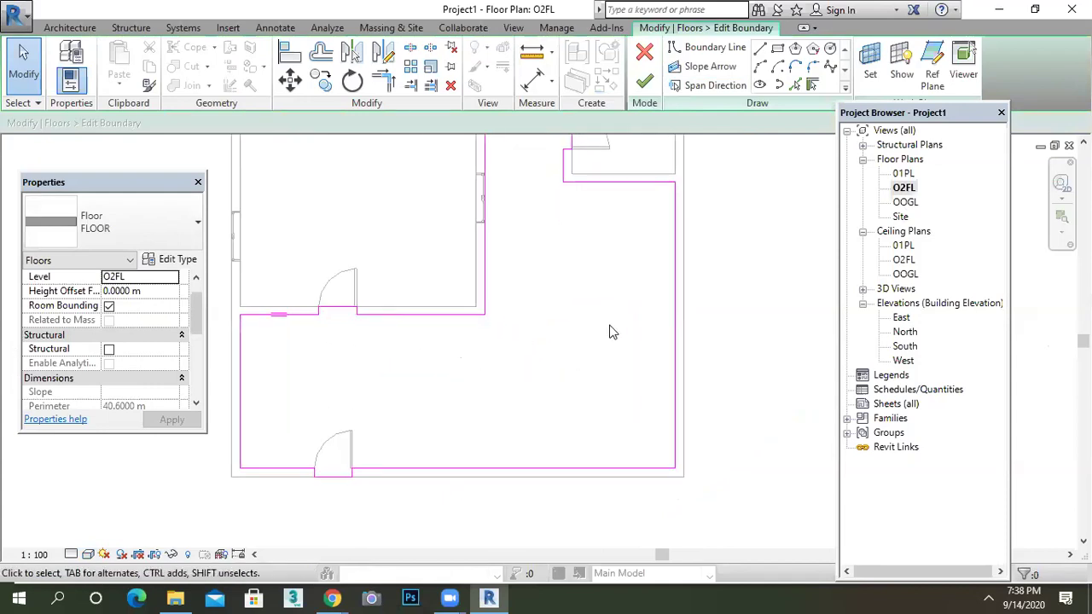
scroll(584, 364, down, 1)
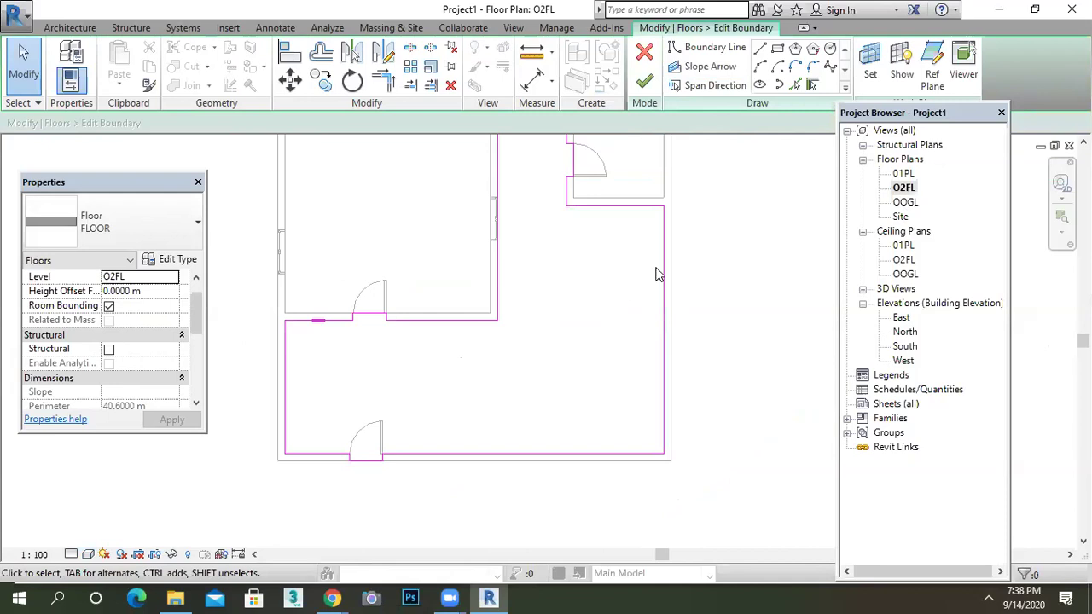
click(778, 48)
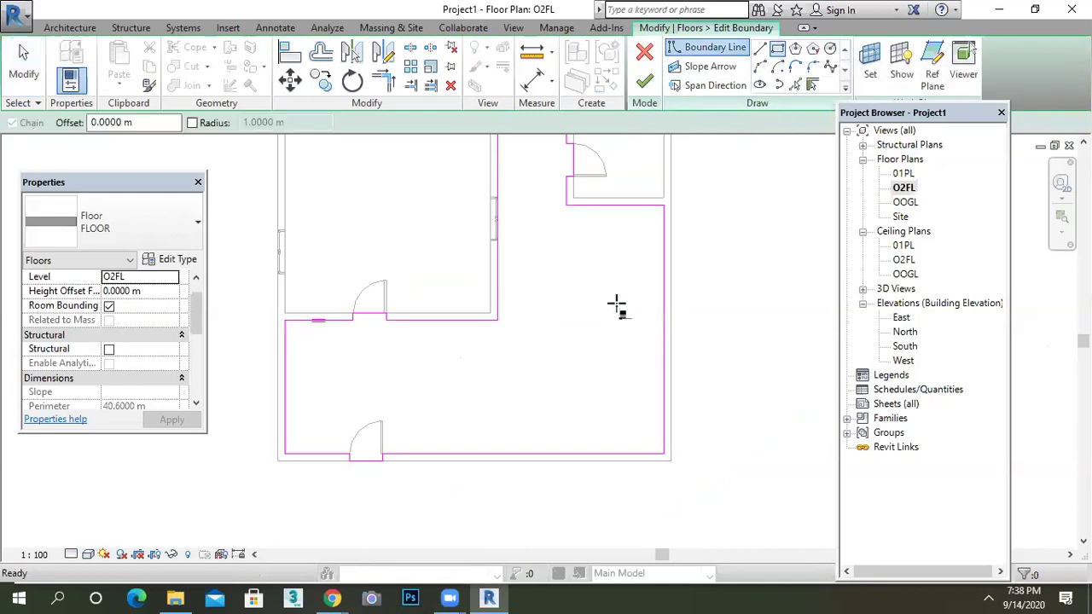
click(547, 299)
click(619, 407)
click(644, 81)
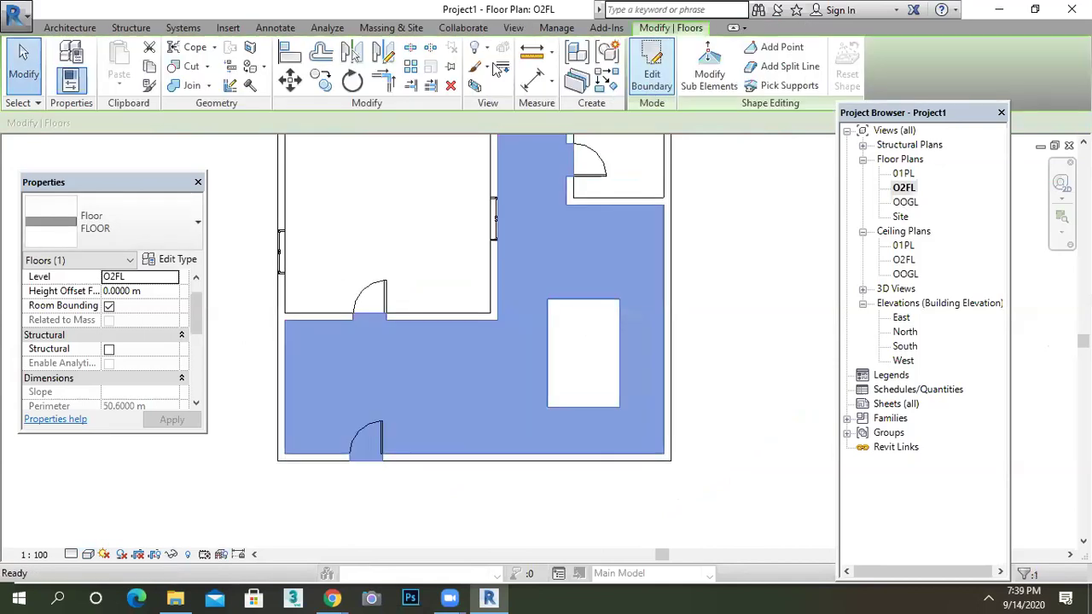
Step: Inspect the rectangular opening in the main floor in the 3D view
click(513, 27)
click(456, 56)
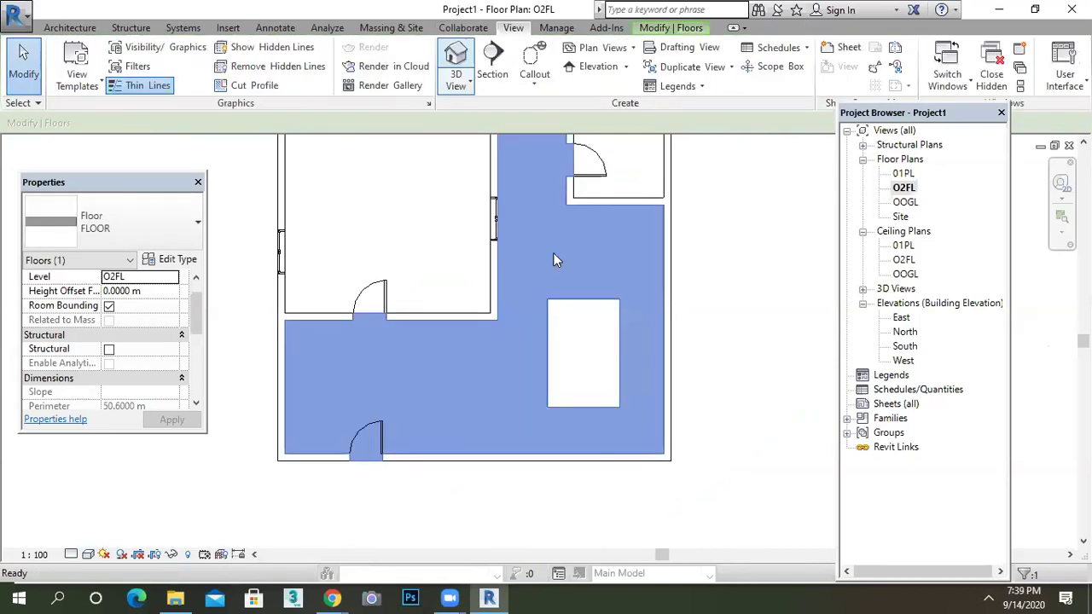
key(Escape)
shift+middle_drag(621, 380, 580, 336)
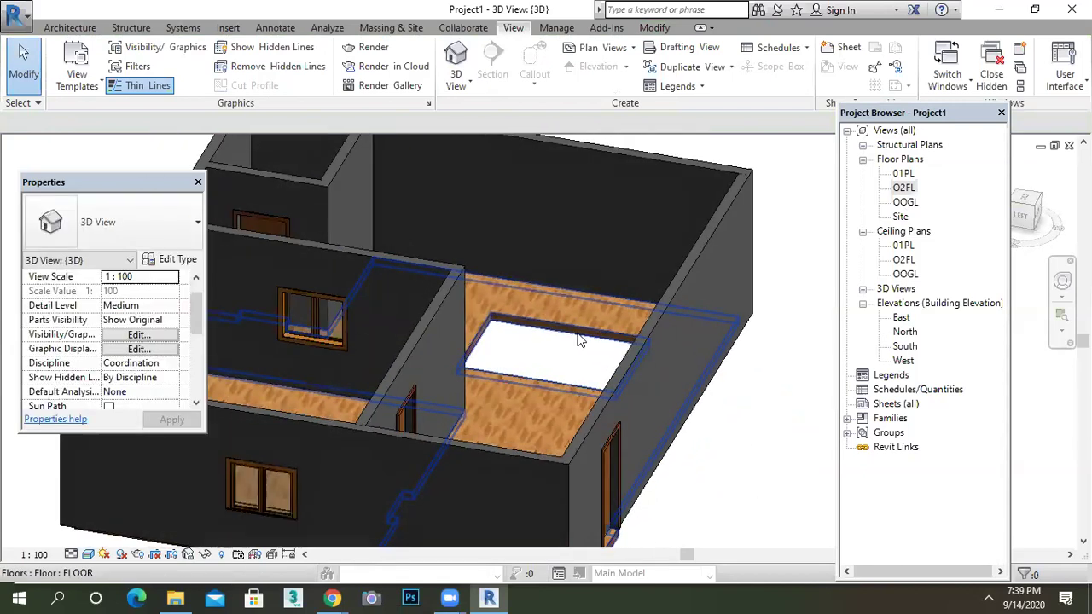
scroll(535, 334, up, 2)
scroll(585, 341, down, 3)
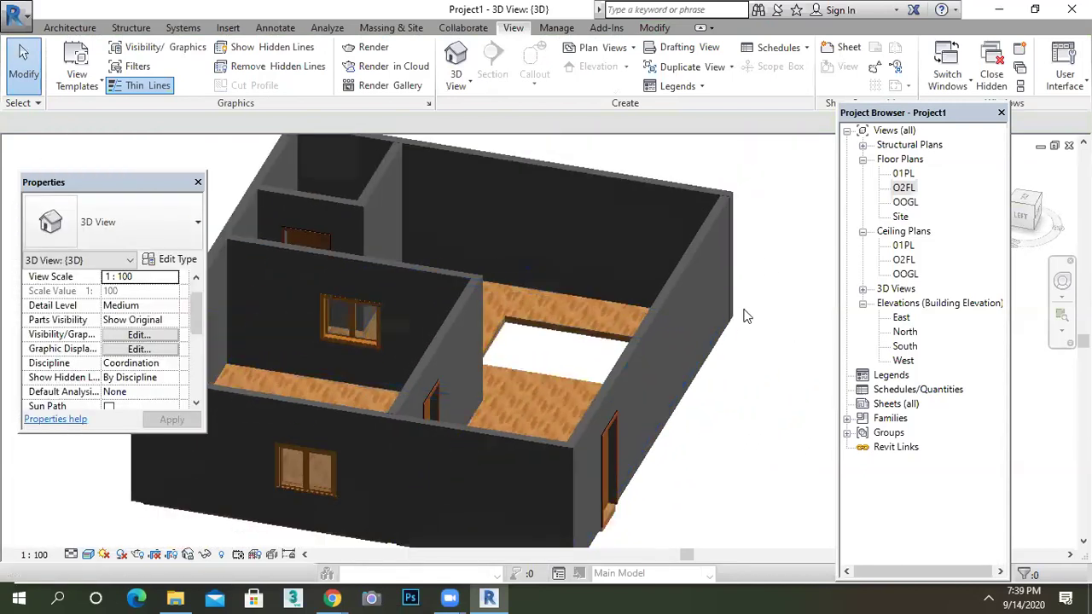
scroll(553, 346, up, 3)
shift+middle_drag(553, 345, 615, 348)
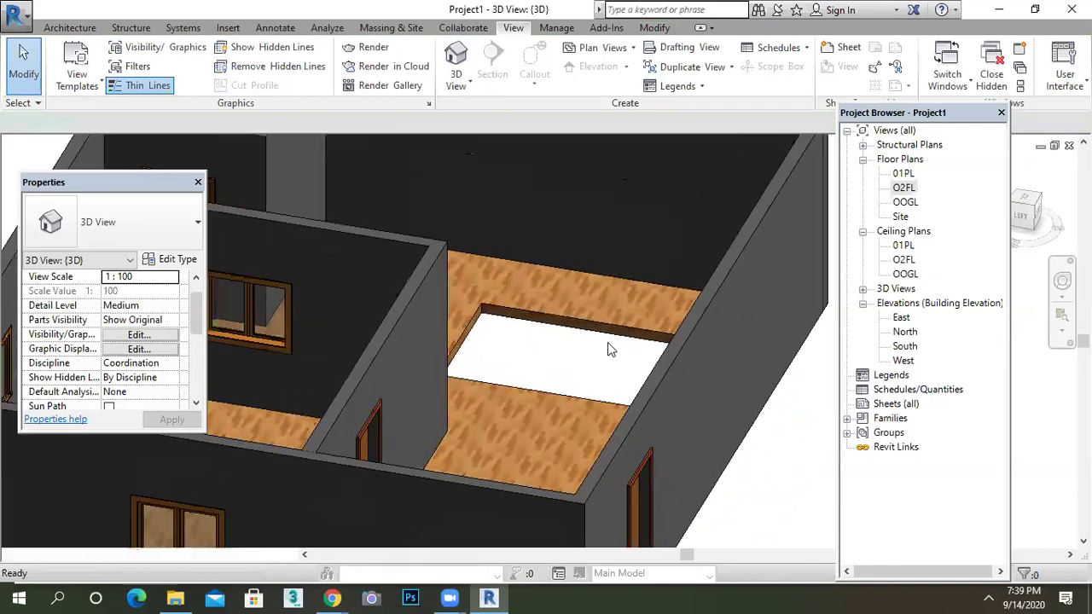
Step: Edit the main floor's boundary in the 3D view, delete its 10.2 m slope arrow, and finish the edit
double_click(609, 344)
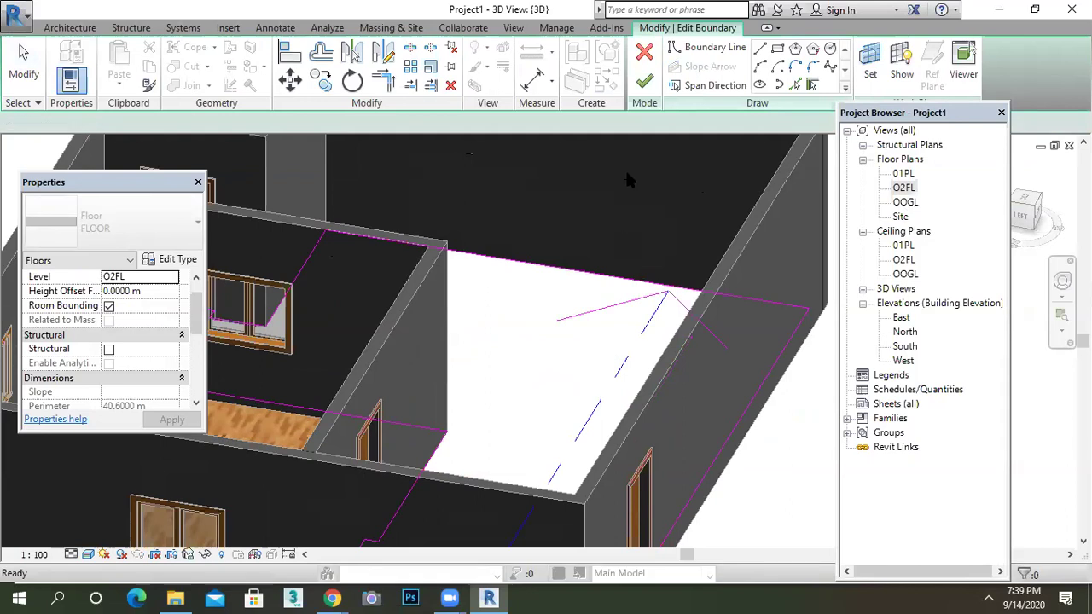
click(658, 299)
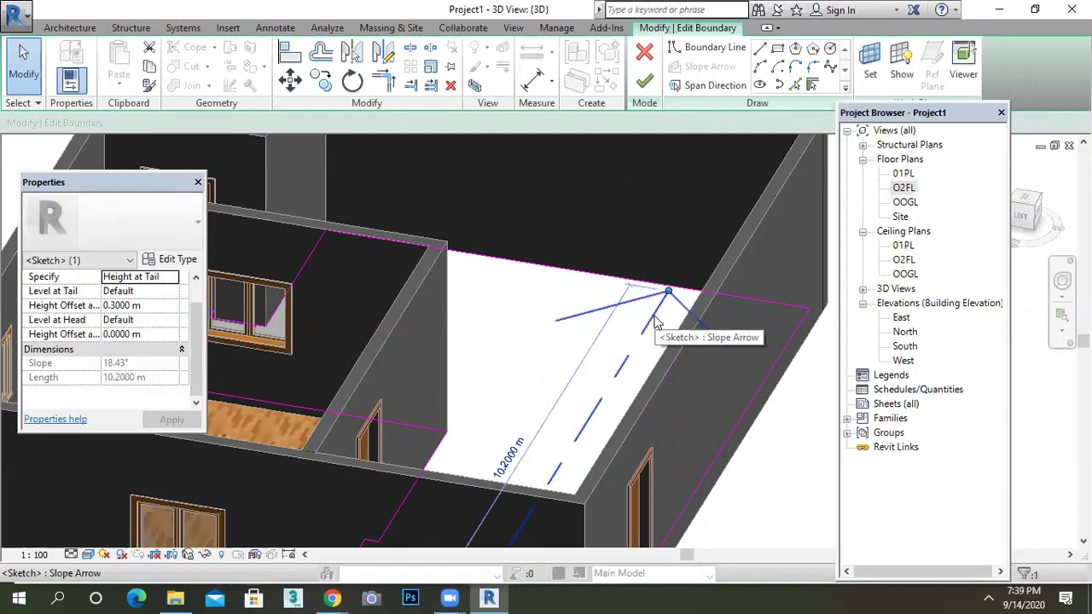
key(Delete)
click(644, 81)
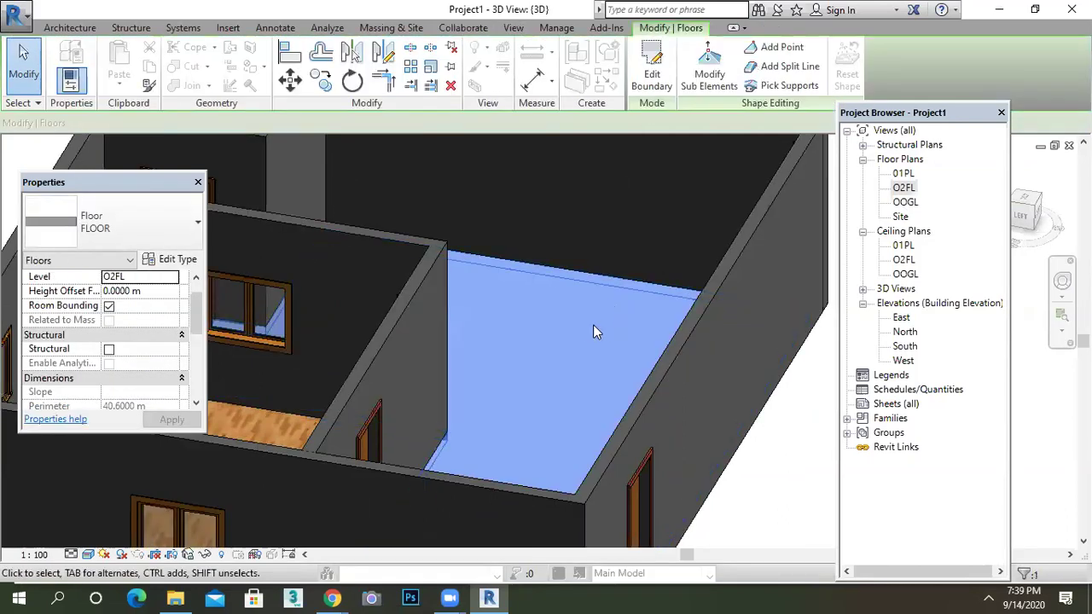
key(Escape)
scroll(527, 382, down, 5)
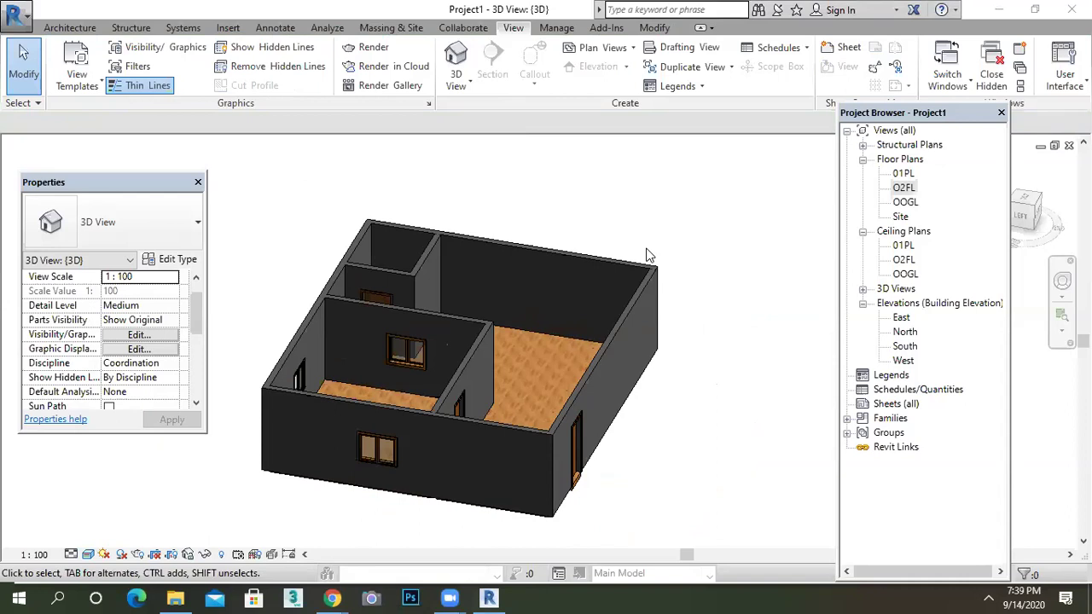
click(631, 208)
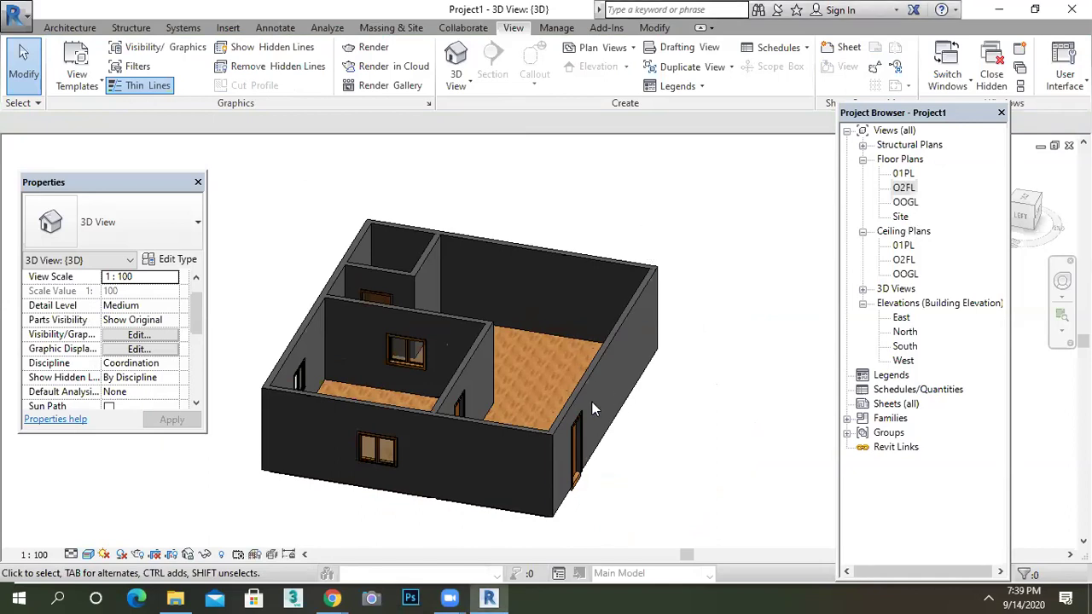
scroll(606, 369, up, 2)
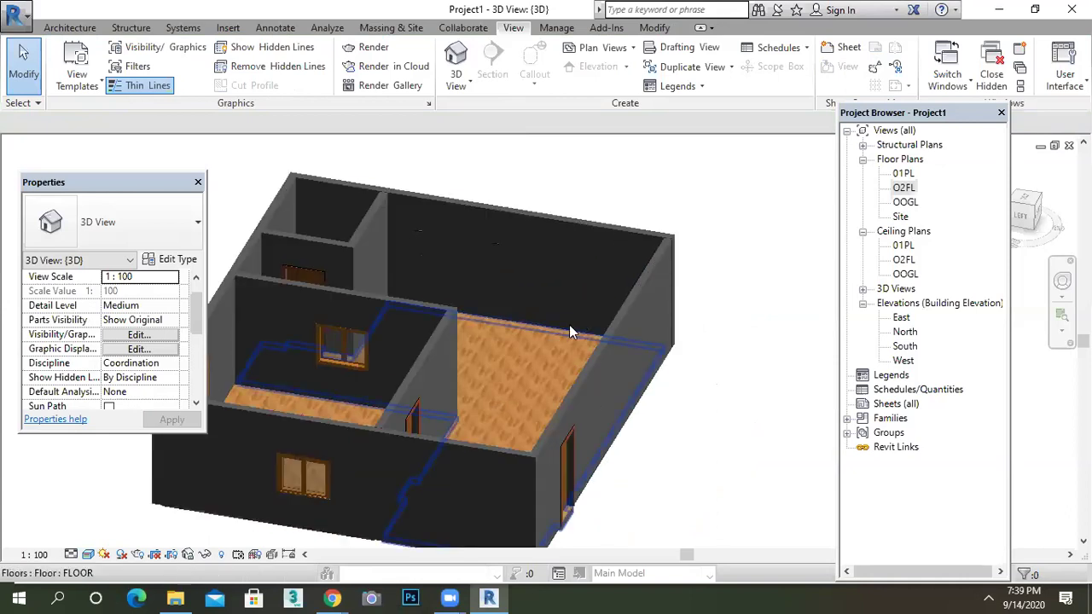
Step: Examine the flat main floor in the 3D view and the levels in the East elevation
scroll(567, 328, up, 4)
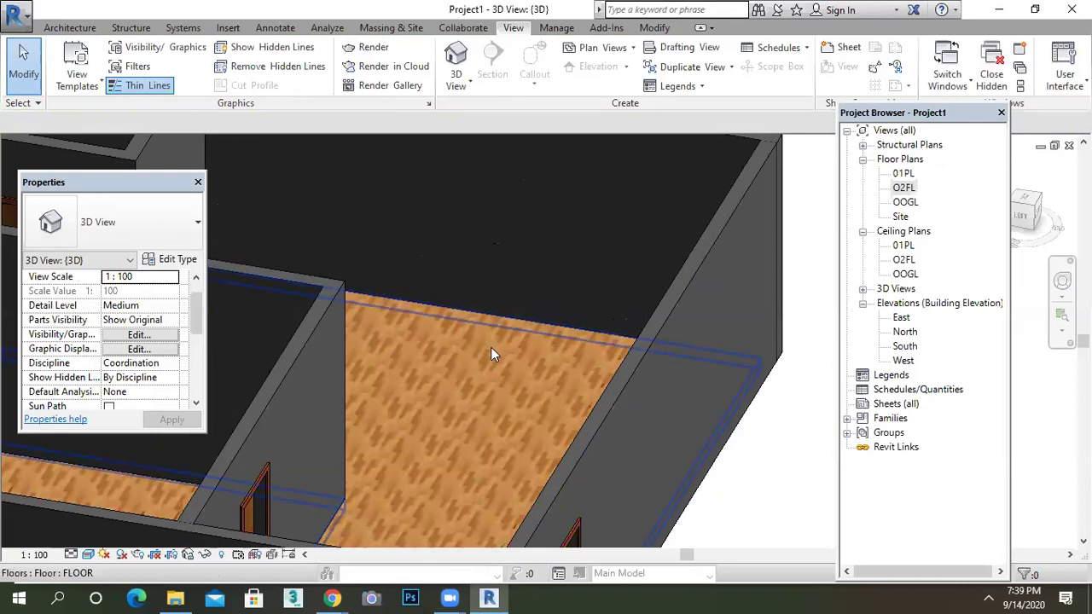
scroll(531, 346, down, 5)
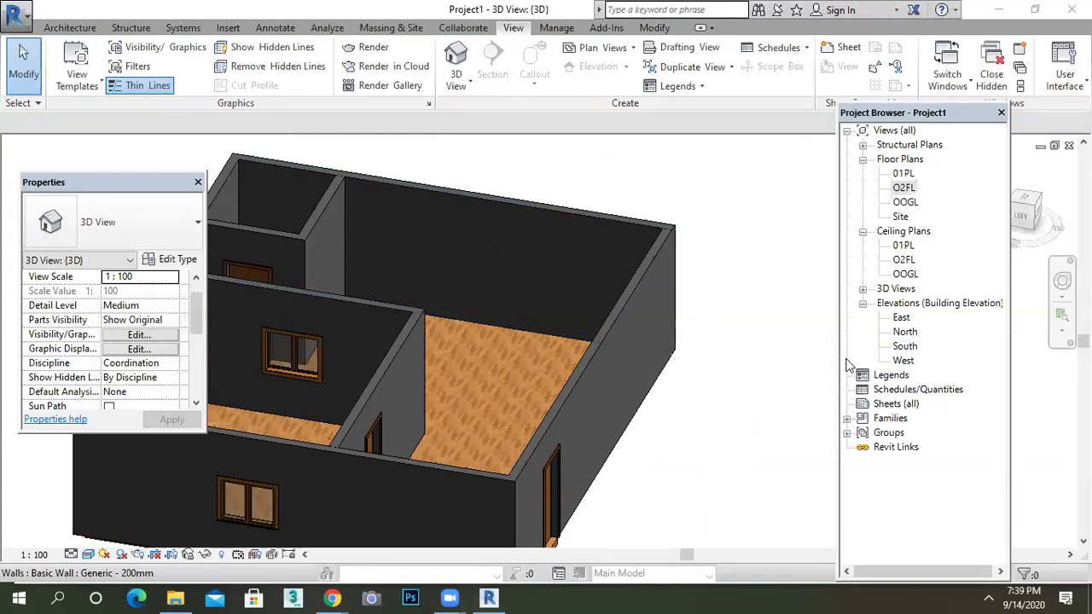
scroll(565, 401, down, 3)
mouse_move(548, 415)
shift+middle_down()
mouse_move(611, 409)
mouse_move(585, 459)
mouse_move(539, 396)
mouse_move(575, 350)
mouse_move(565, 405)
shift+middle_up()
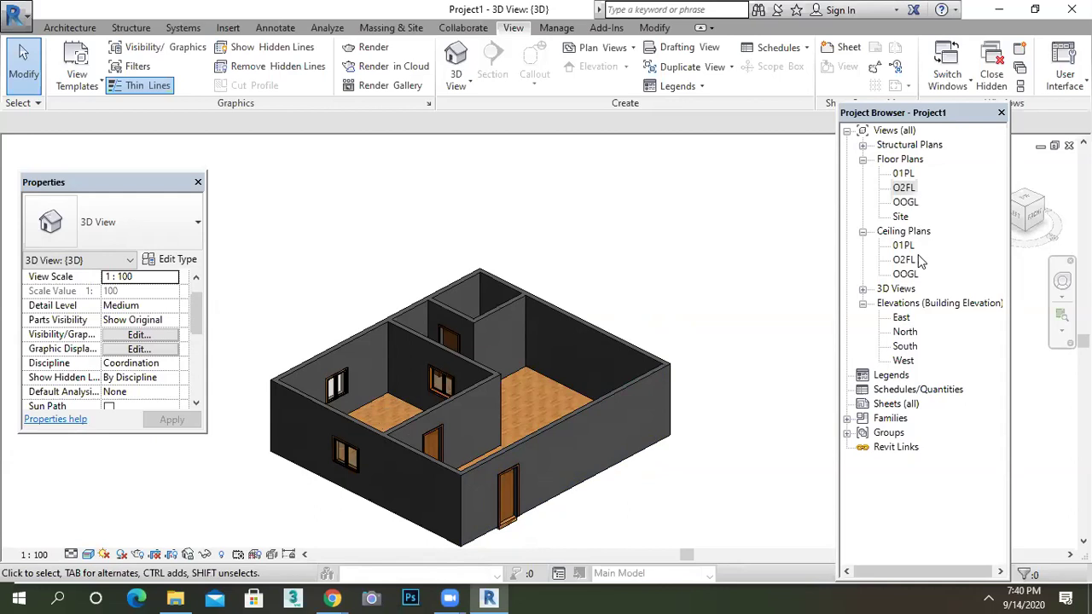
double_click(901, 318)
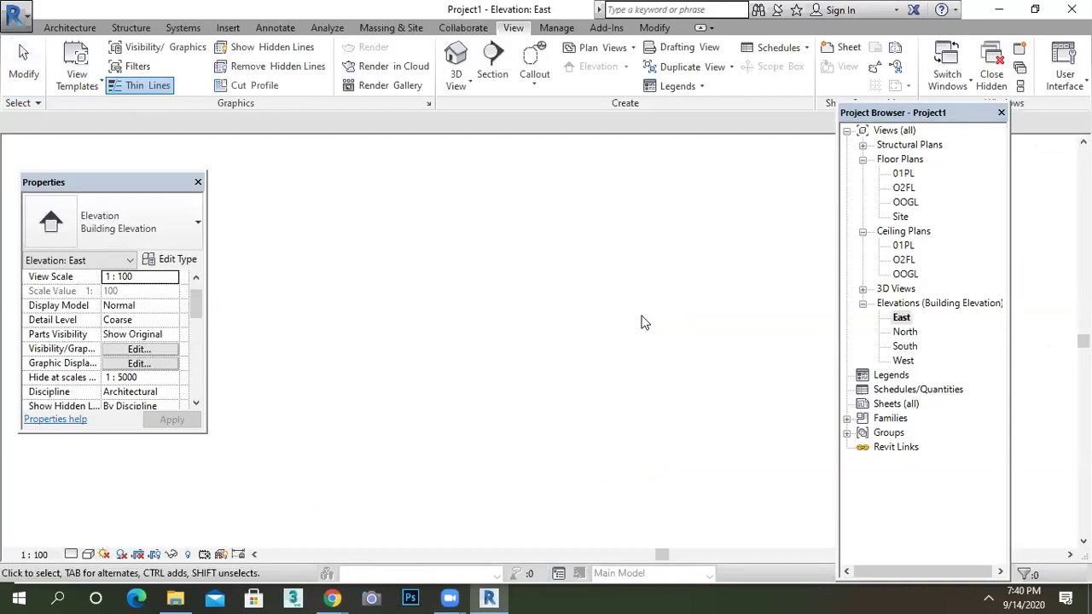
scroll(632, 327, up, 5)
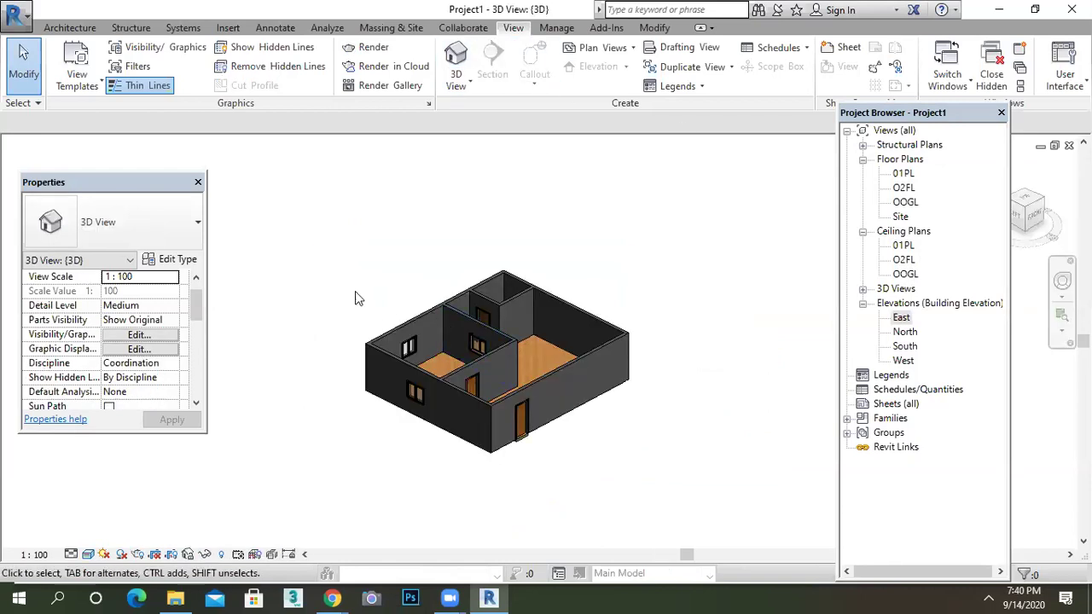
Step: Try to set the base constraint of the exterior wall holding the W1=1X1 window to 01PL
drag(308, 210, 654, 484)
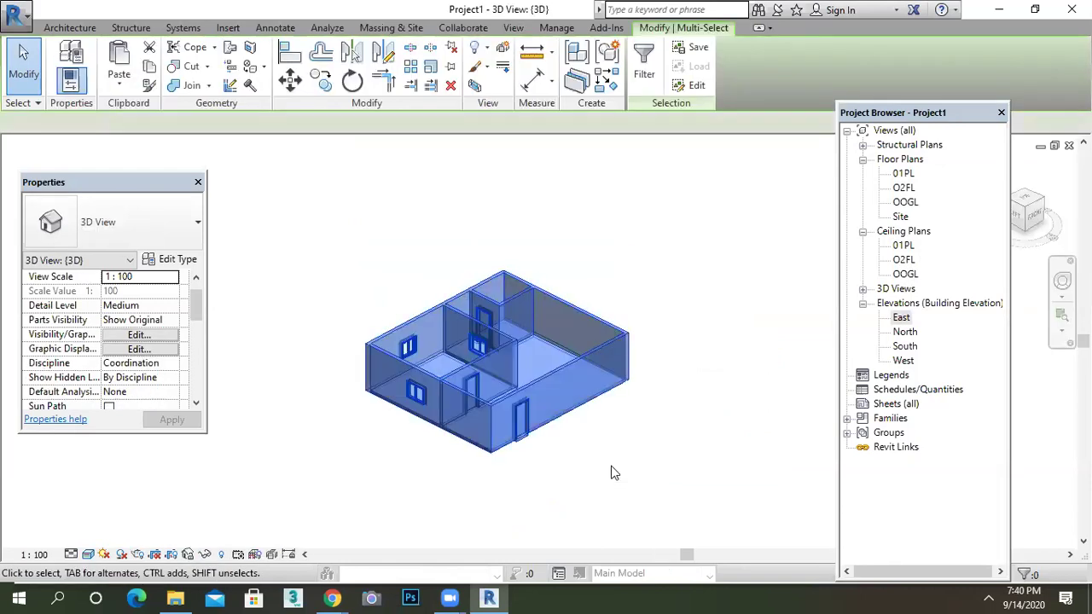
key(Escape)
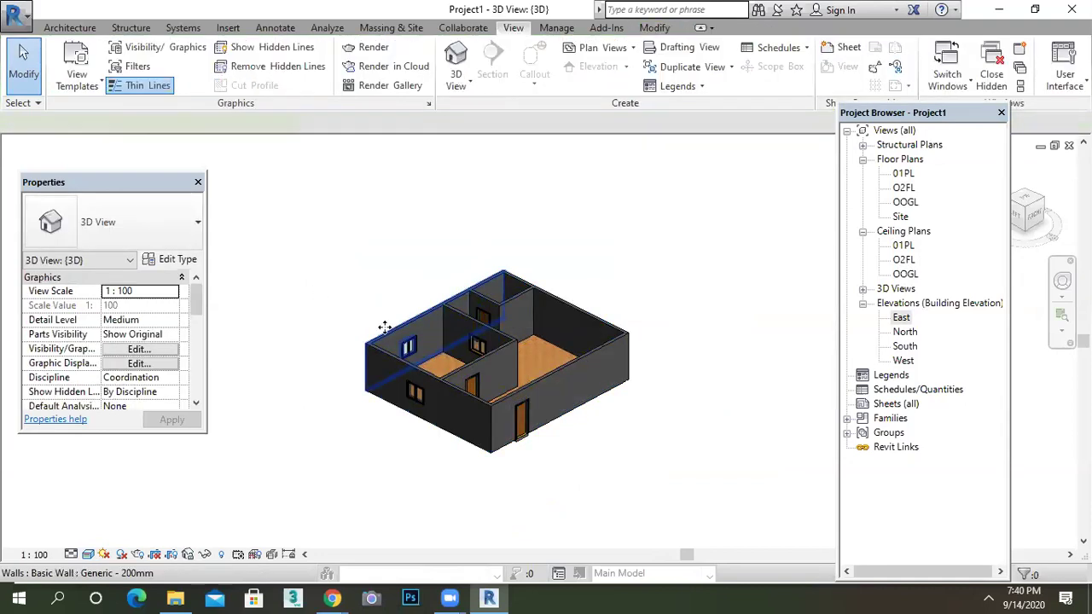
click(392, 330)
click(170, 307)
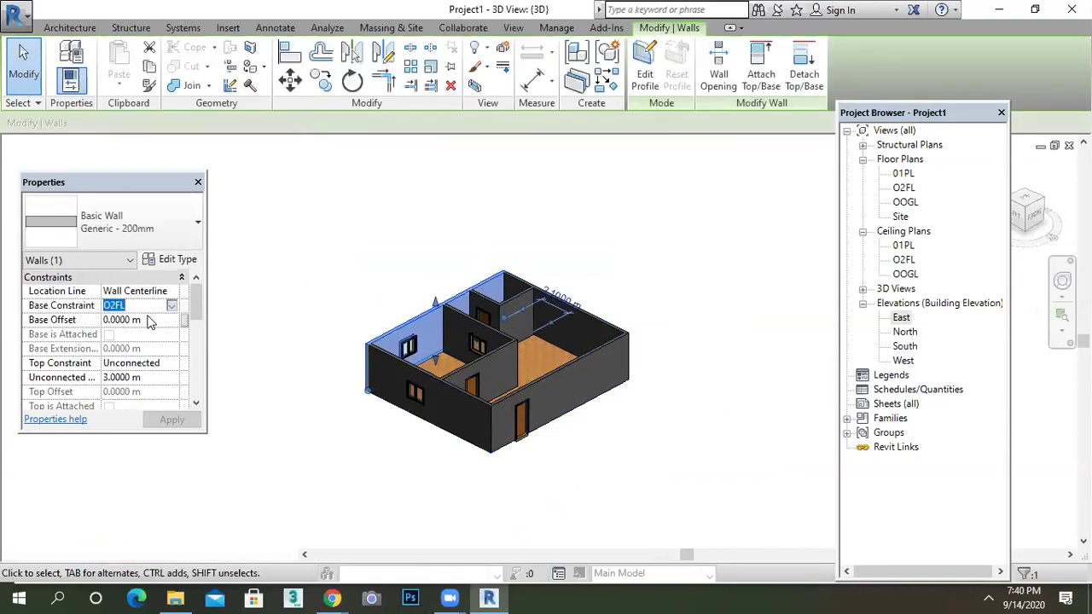
click(172, 306)
click(154, 332)
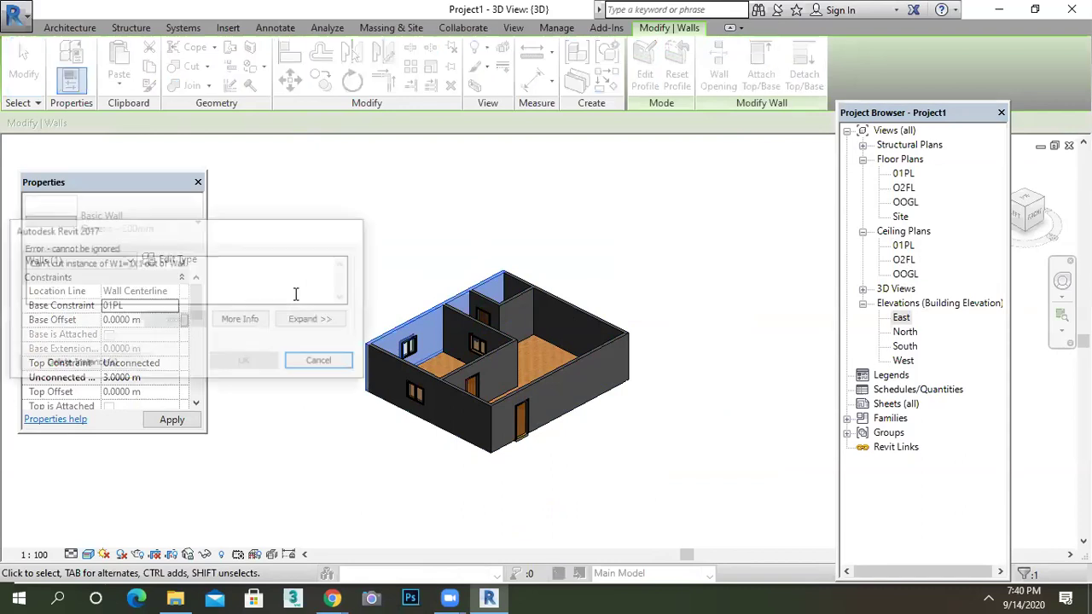
click(321, 363)
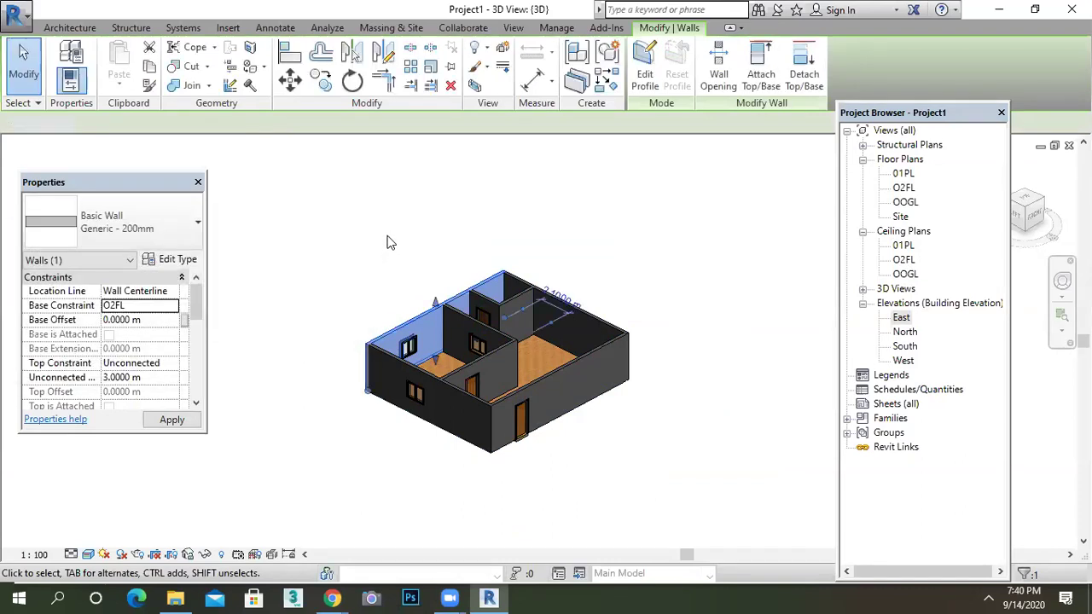
click(431, 259)
scroll(500, 312, up, 2)
Step: Check the house against the levels in the East elevation and retry moving the same exterior wall's base constraint to 01PL in 3D
click(901, 317)
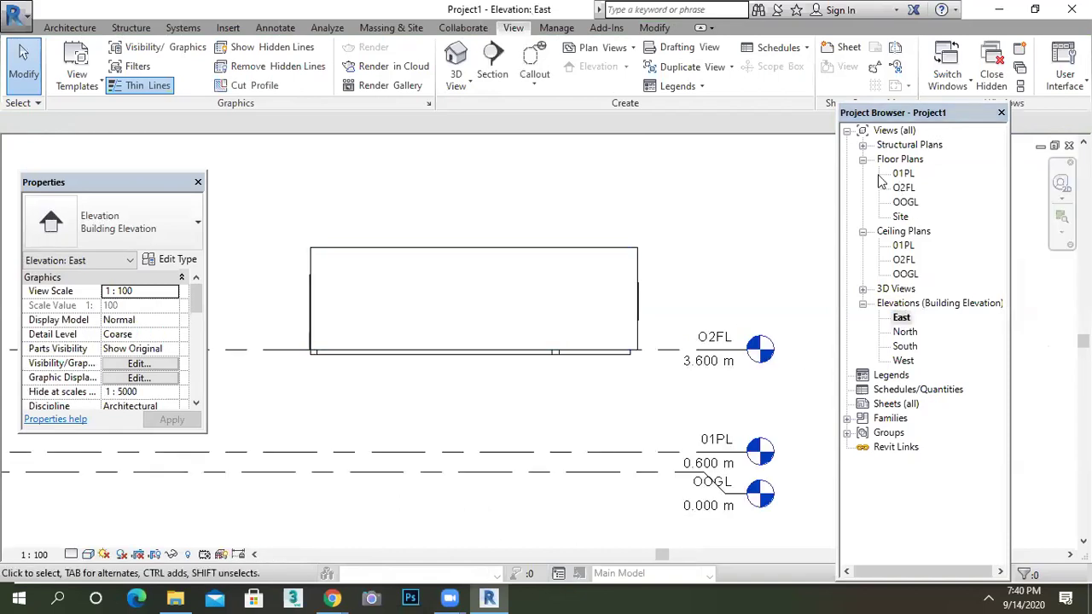
click(458, 56)
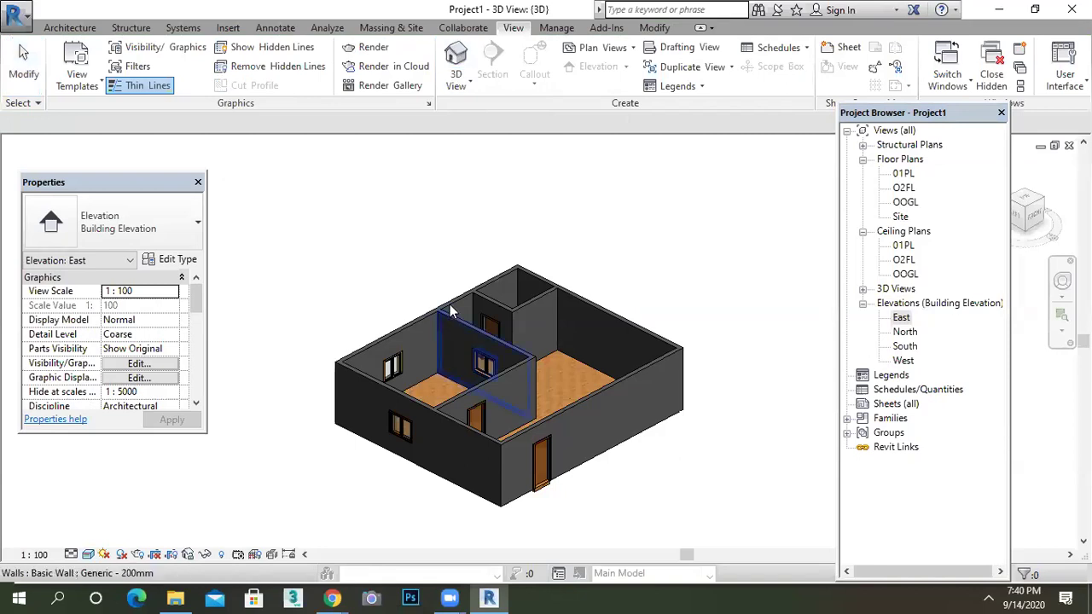
scroll(456, 301, up, 2)
click(456, 307)
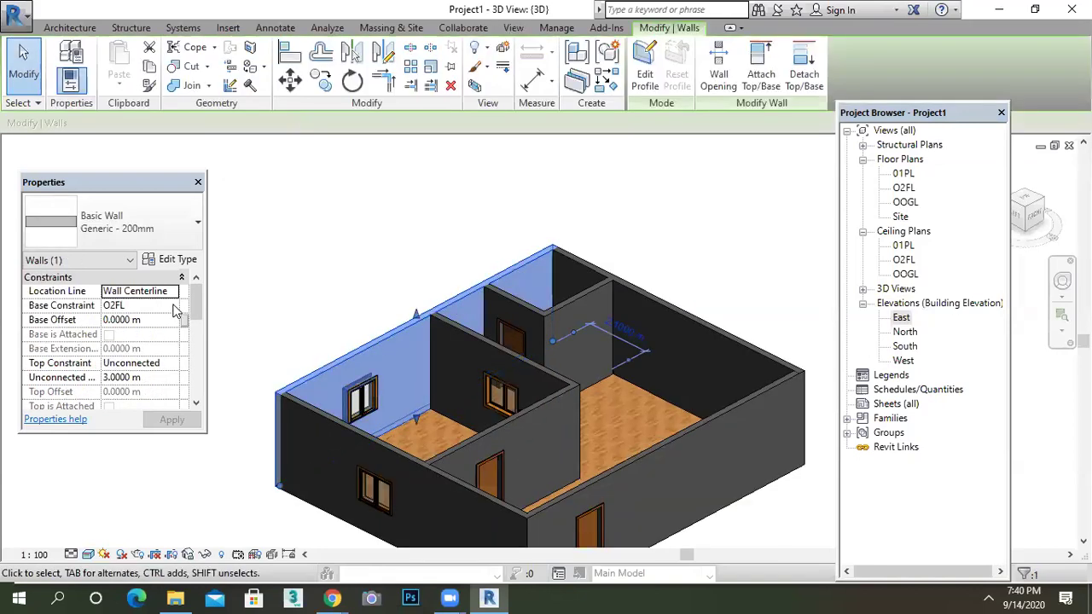
click(172, 305)
key(Return)
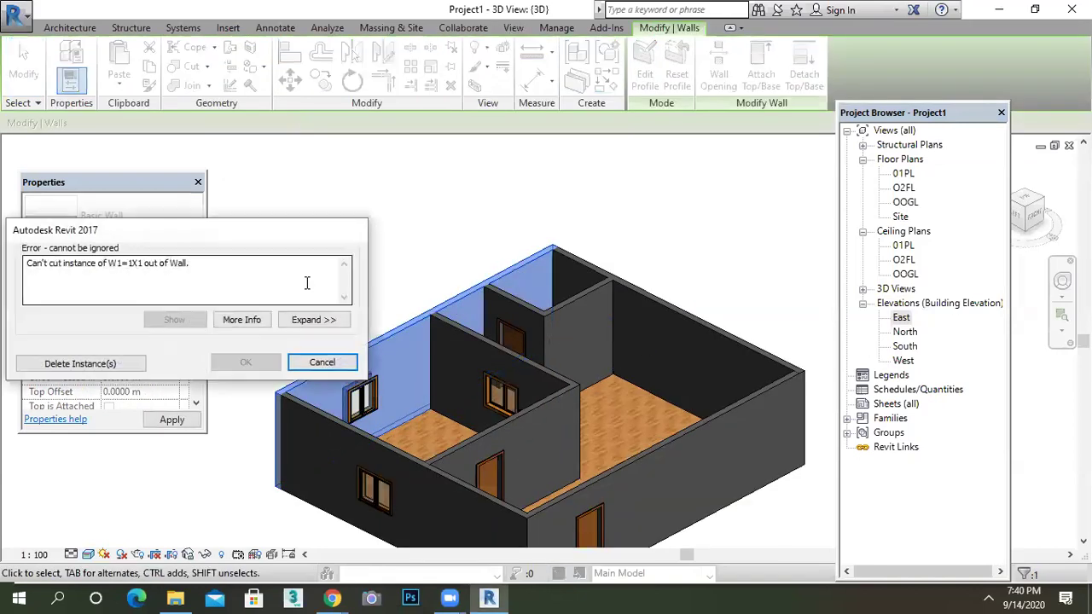
click(323, 362)
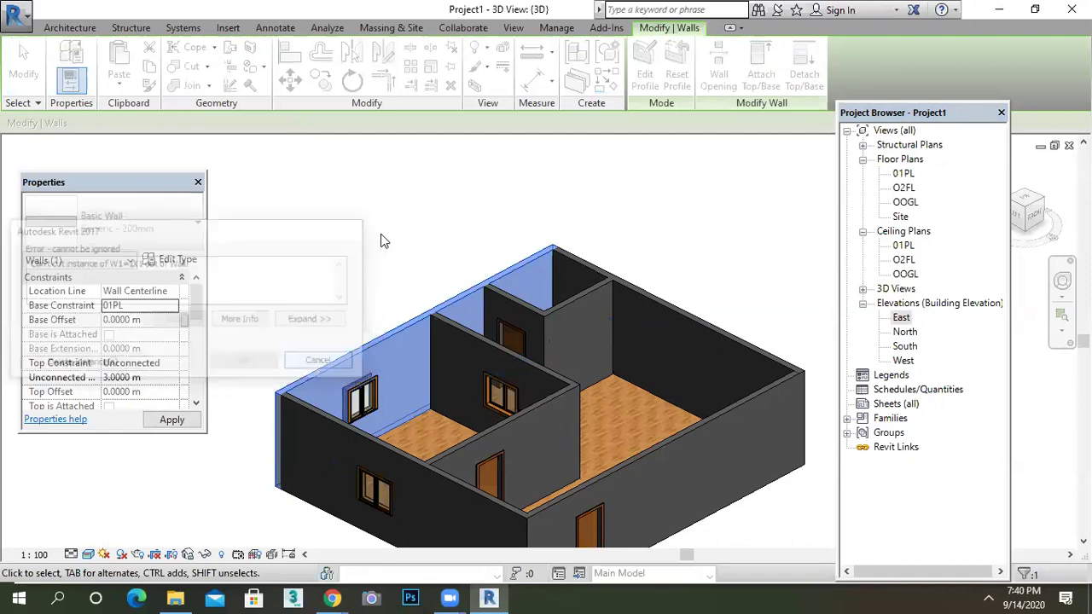
Step: Examine the windows, walls and full element selection of the house in the 3D view
scroll(389, 286, up, 4)
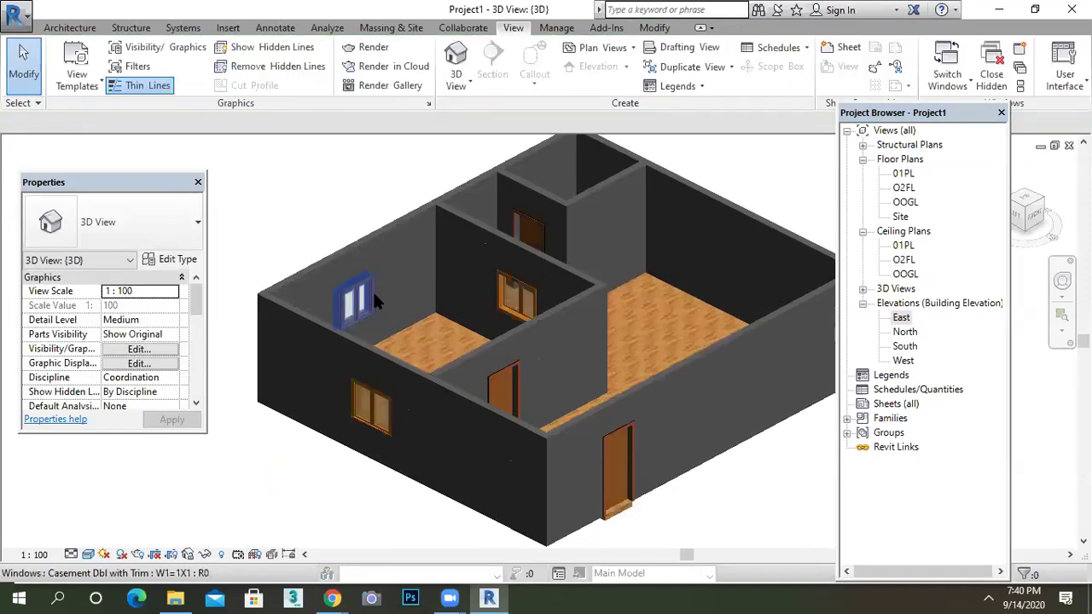
click(370, 307)
key(Escape)
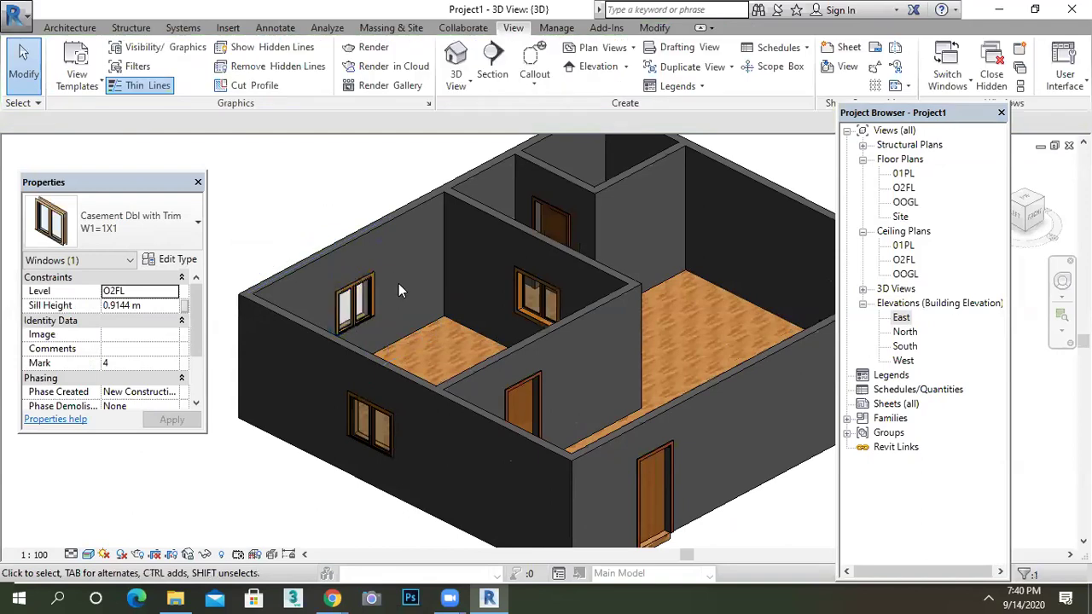
scroll(418, 306, down, 2)
scroll(555, 311, up, 3)
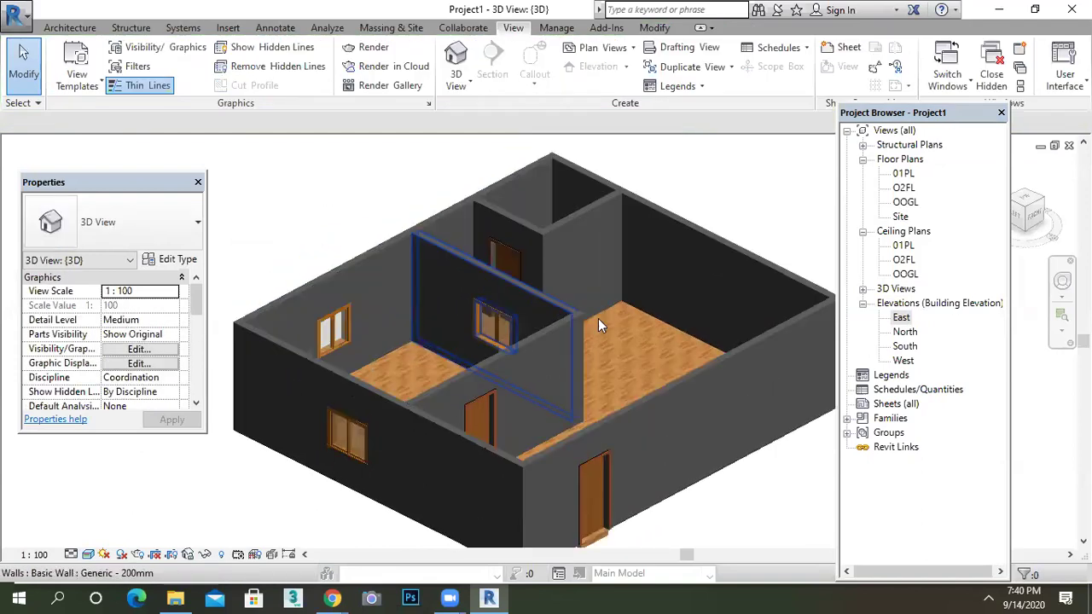
scroll(482, 336, up, 3)
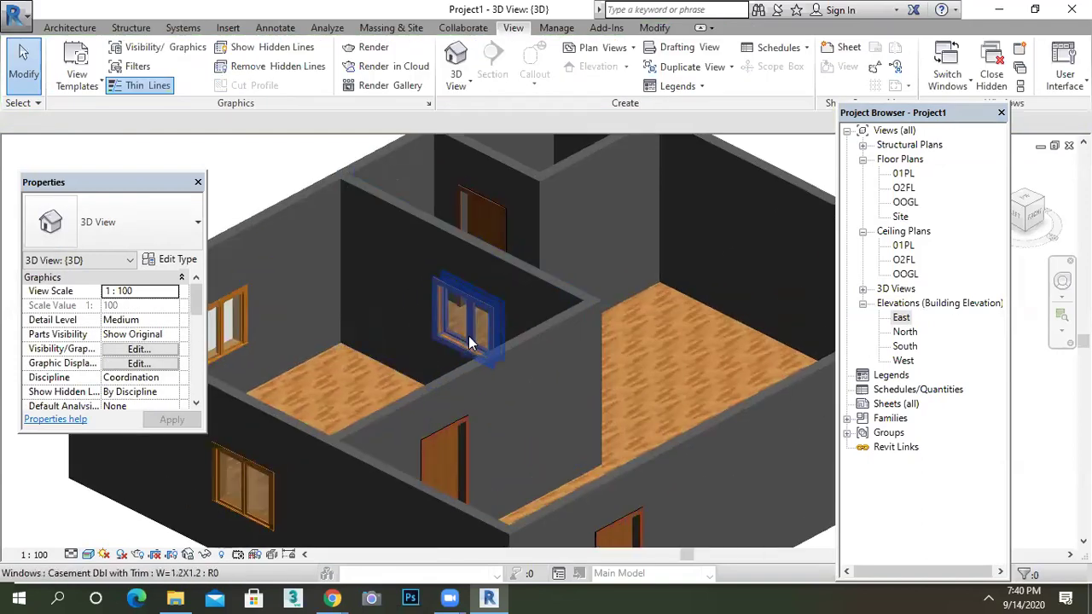
scroll(444, 341, down, 5)
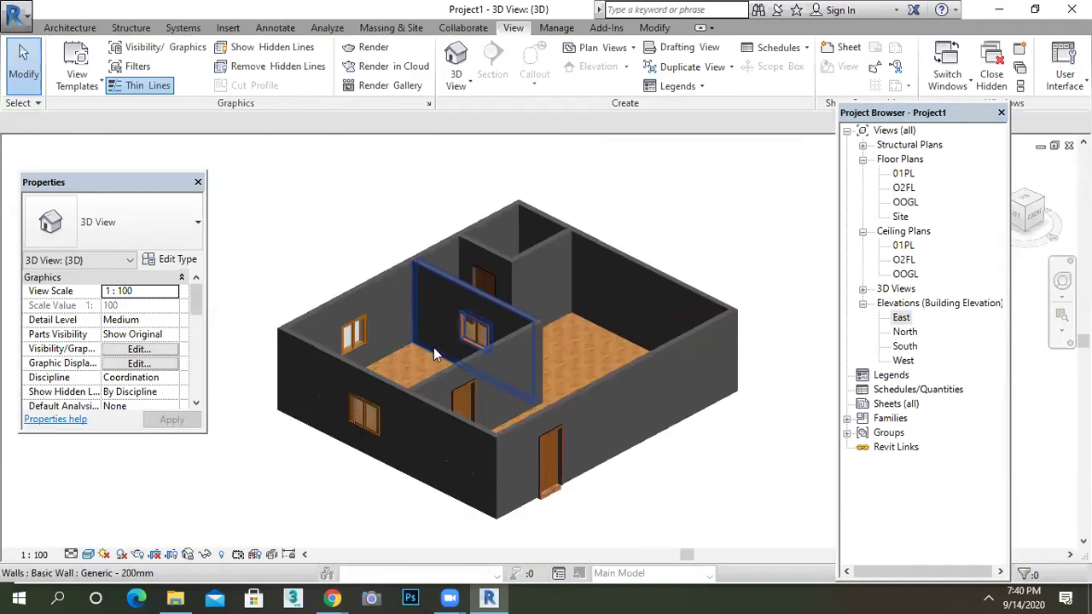
click(415, 401)
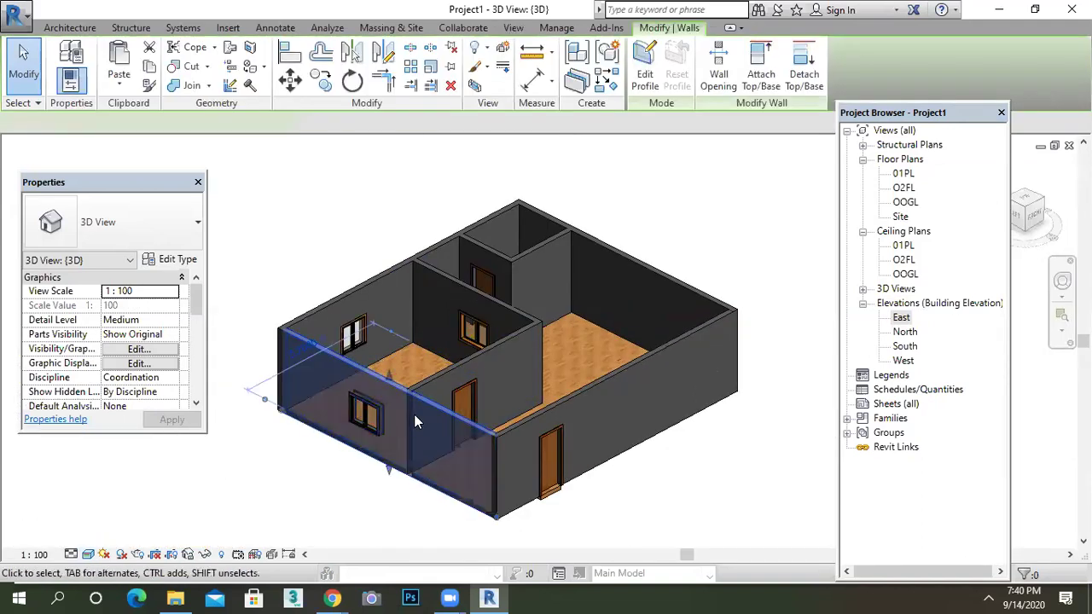
click(286, 495)
scroll(288, 495, down, 3)
drag(294, 214, 719, 529)
click(683, 358)
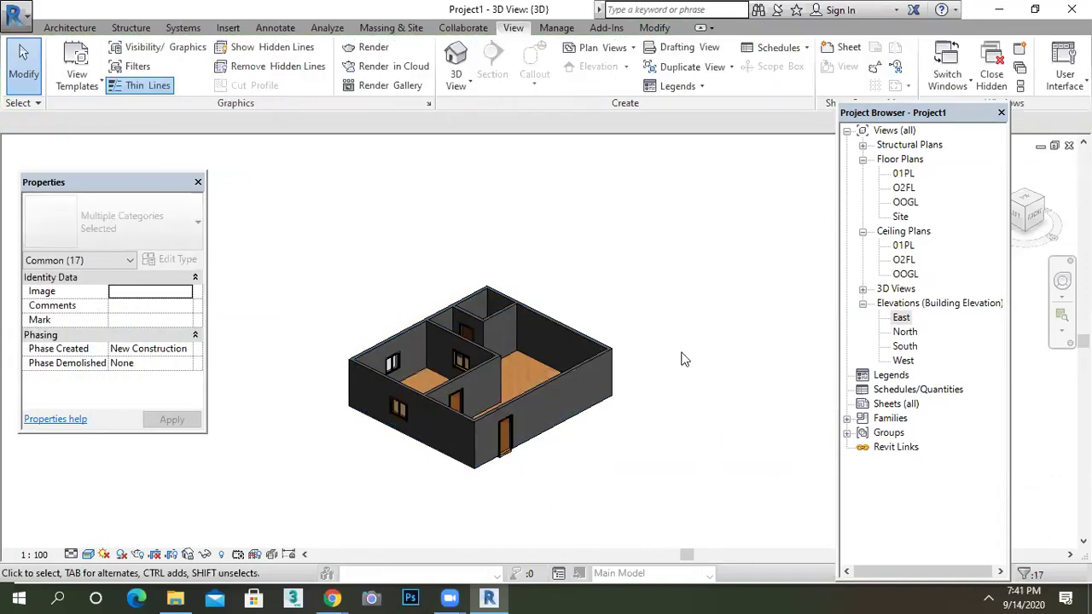
Step: Check the house's height against the levels in the East elevation, and delete the entire house model in the 3D view
double_click(902, 318)
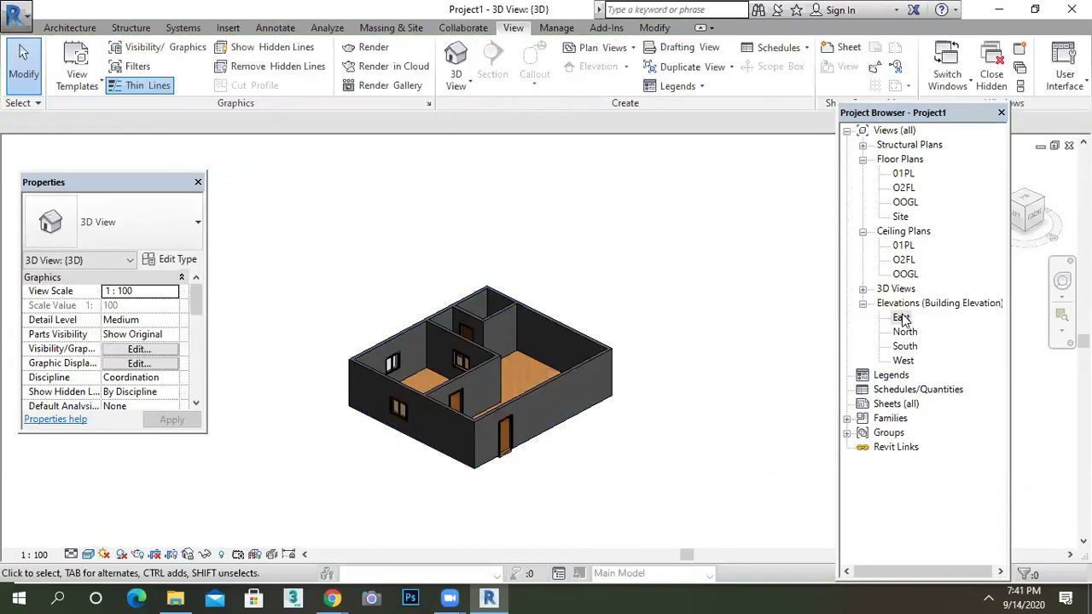
scroll(567, 384, down, 2)
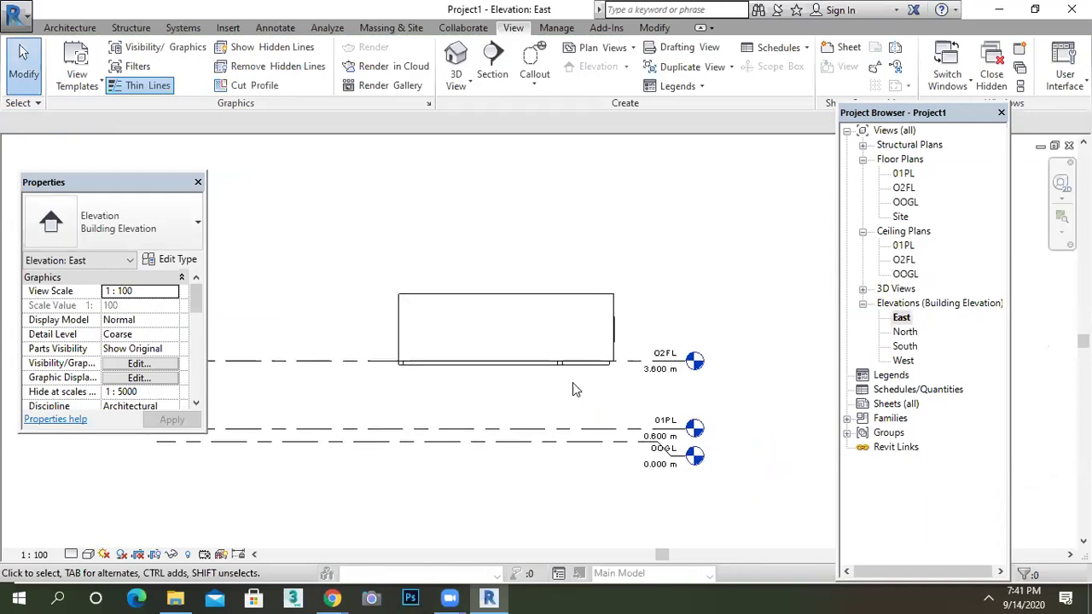
scroll(640, 368, up, 1)
scroll(683, 364, down, 1)
click(458, 56)
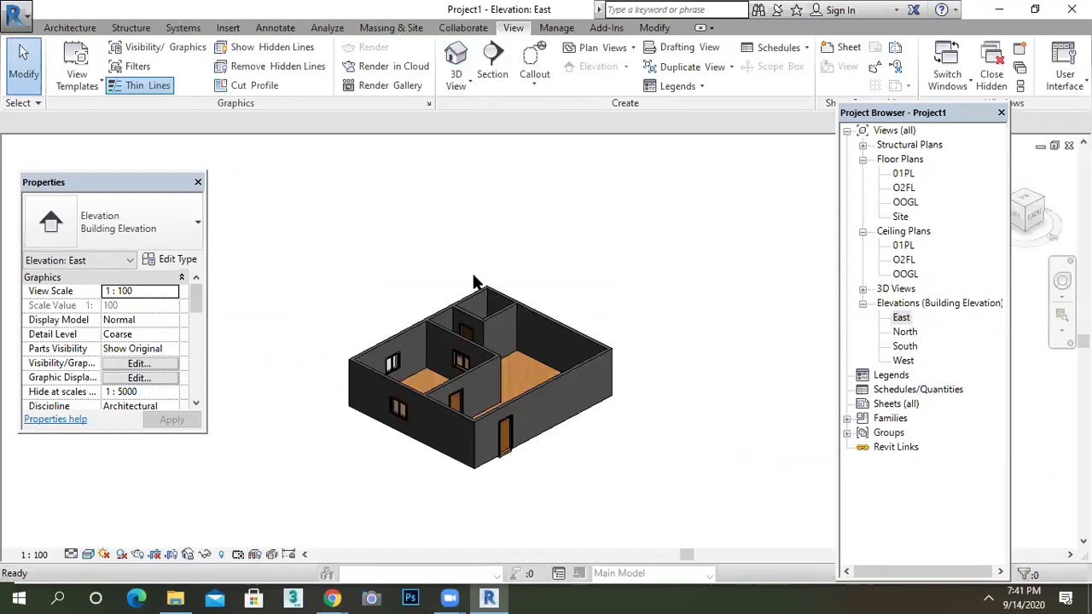
drag(344, 227, 661, 470)
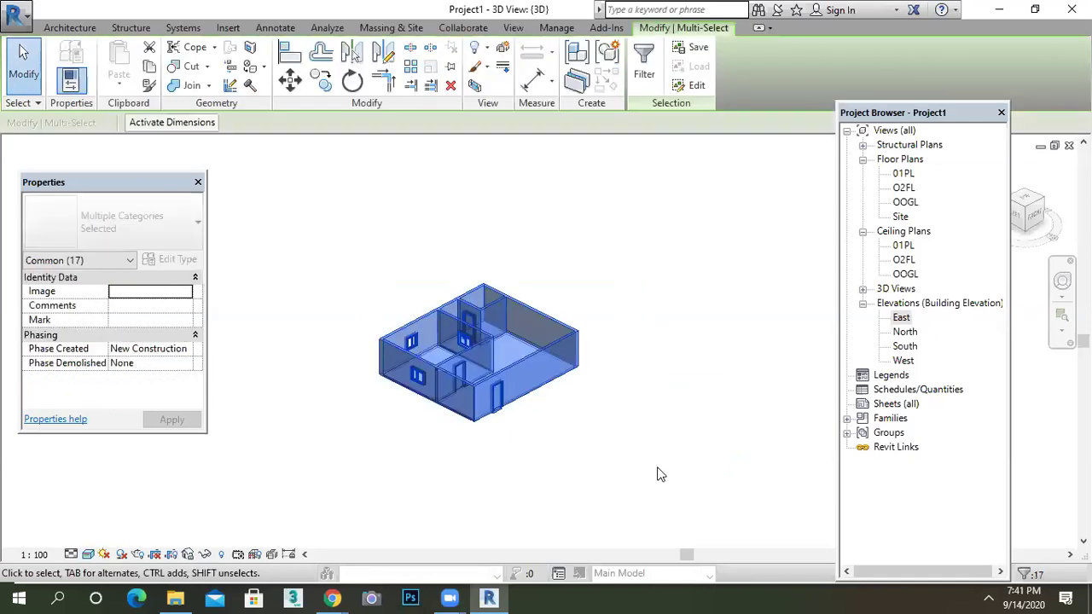
key(Delete)
Step: Rename the 0.000 m level as 00GL in the East elevation, and rename its corresponding views to match
double_click(901, 317)
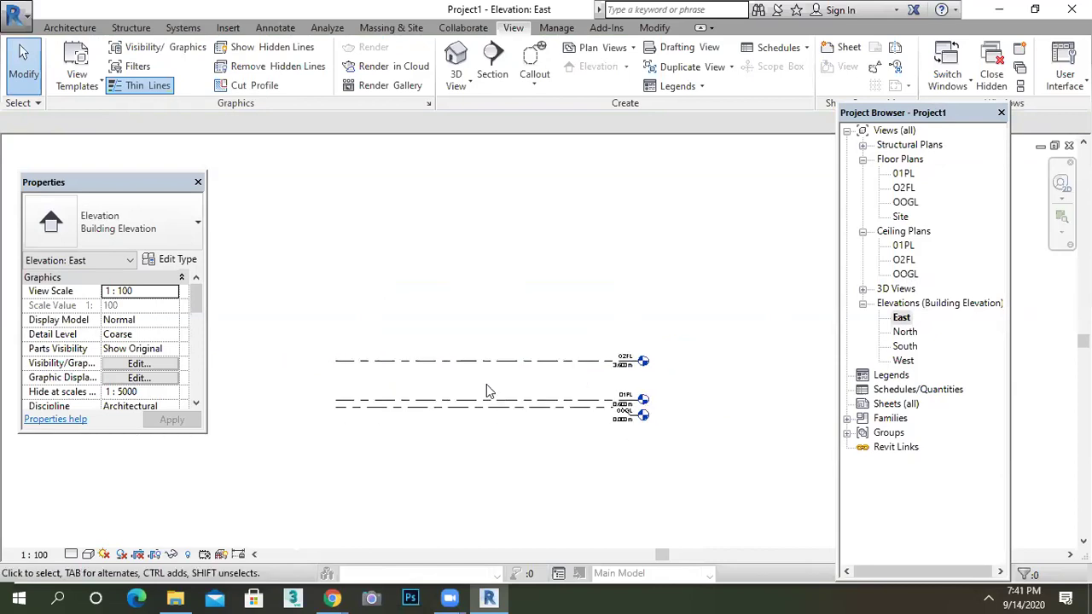
scroll(603, 384, up, 2)
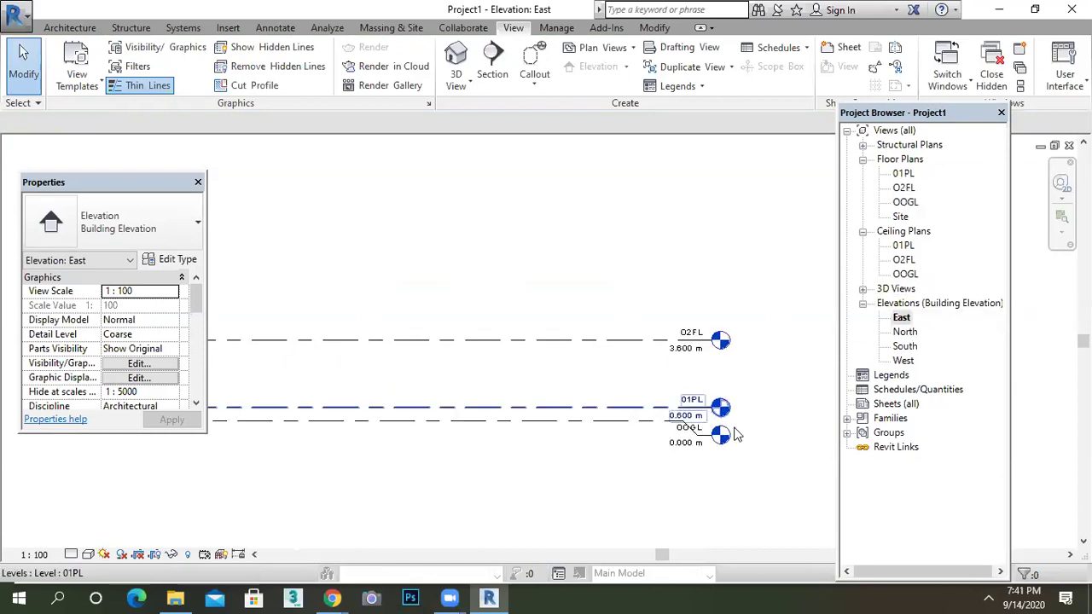
scroll(640, 405, up, 4)
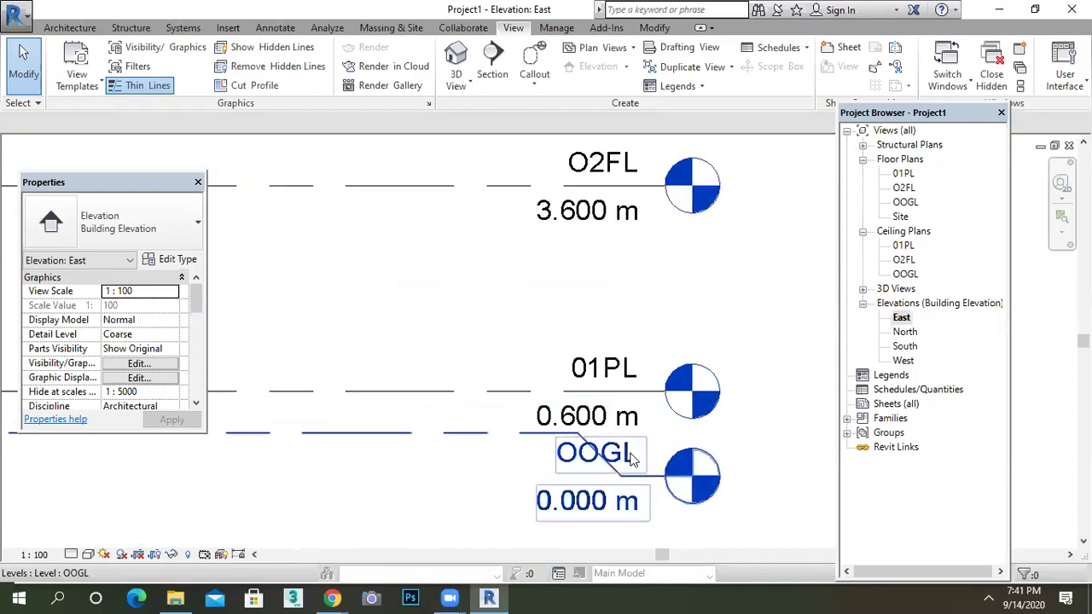
double_click(618, 453)
text(00GL)
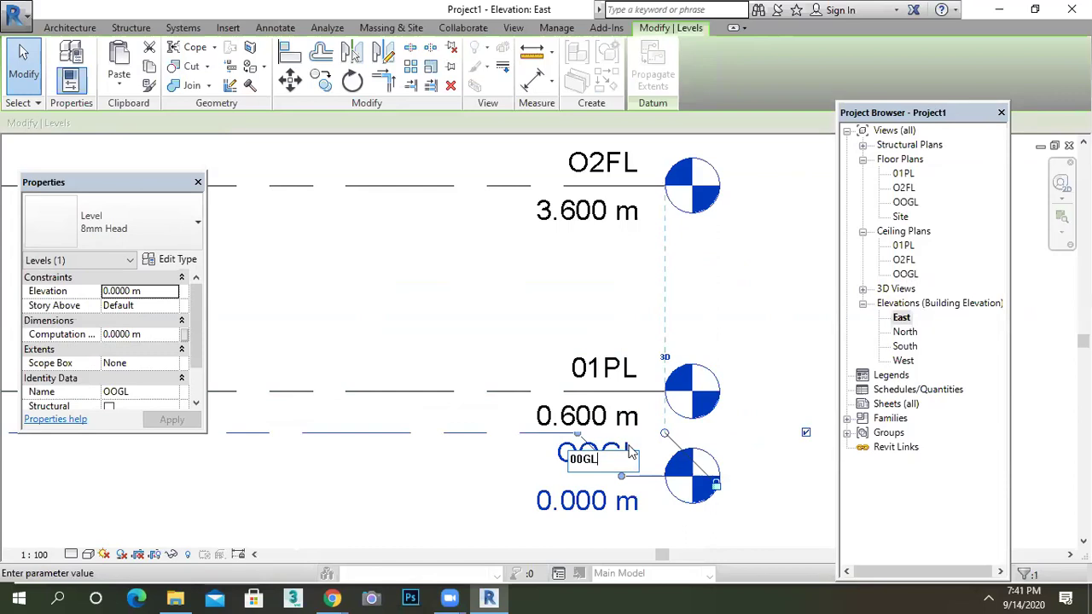
key(Return)
click(586, 309)
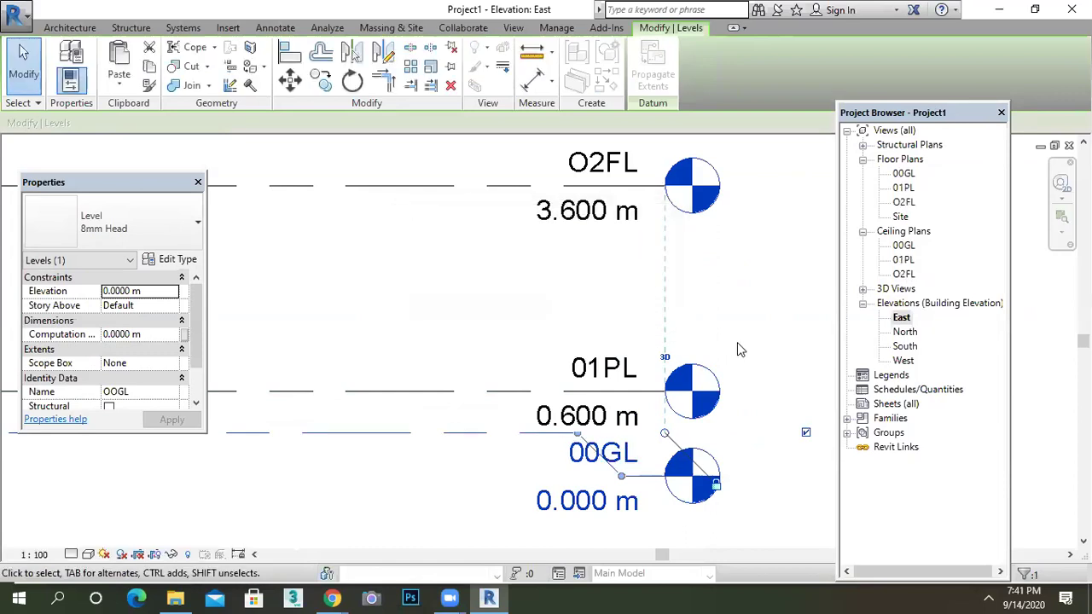
click(751, 333)
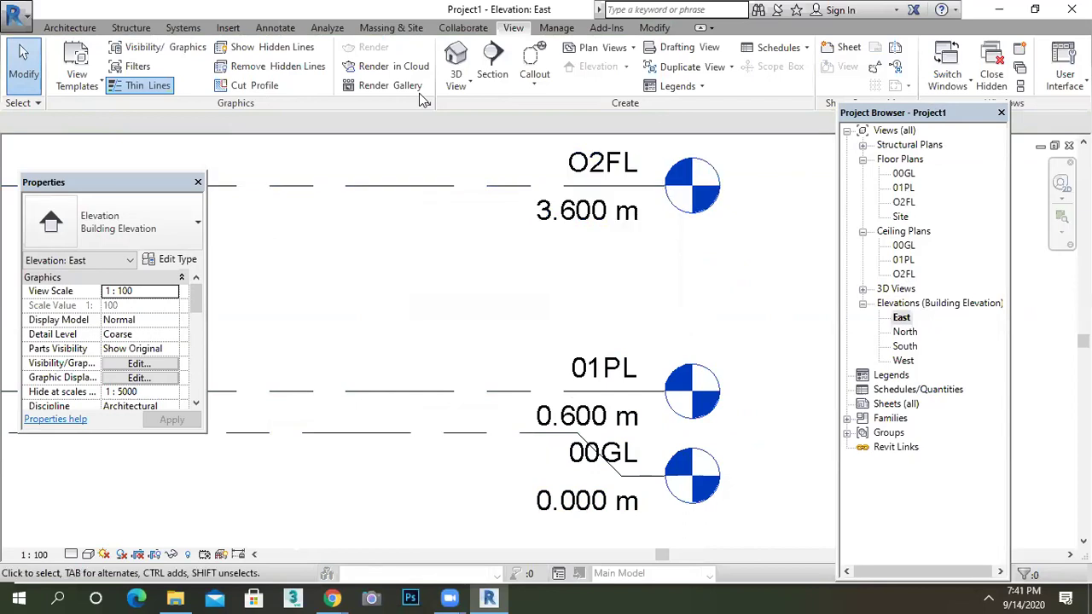
Step: Draw a rectangular enclosure of Generic - 200mm walls with 3 m unconnected height in the 01PL floor plan
scroll(582, 469, up, 1)
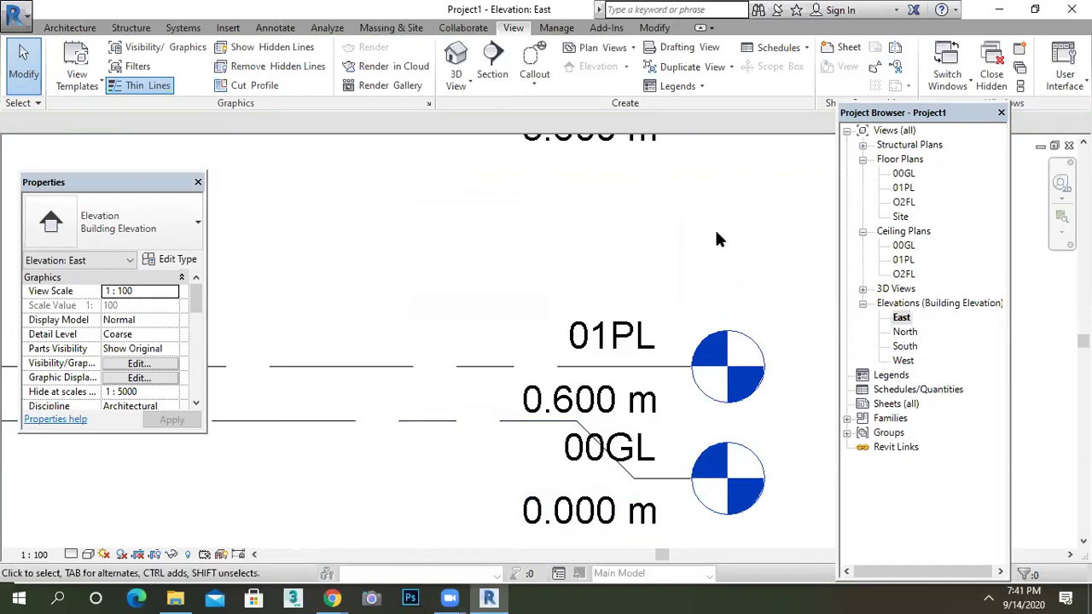
scroll(666, 333, down, 3)
double_click(903, 188)
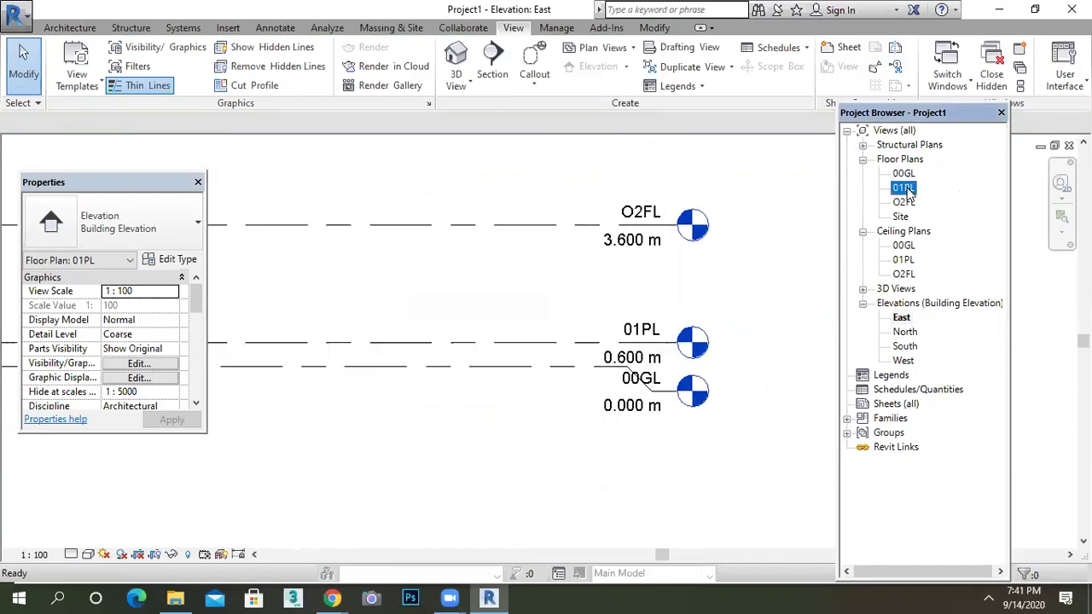
click(65, 27)
click(68, 55)
click(656, 49)
click(460, 273)
click(596, 387)
right_click(635, 235)
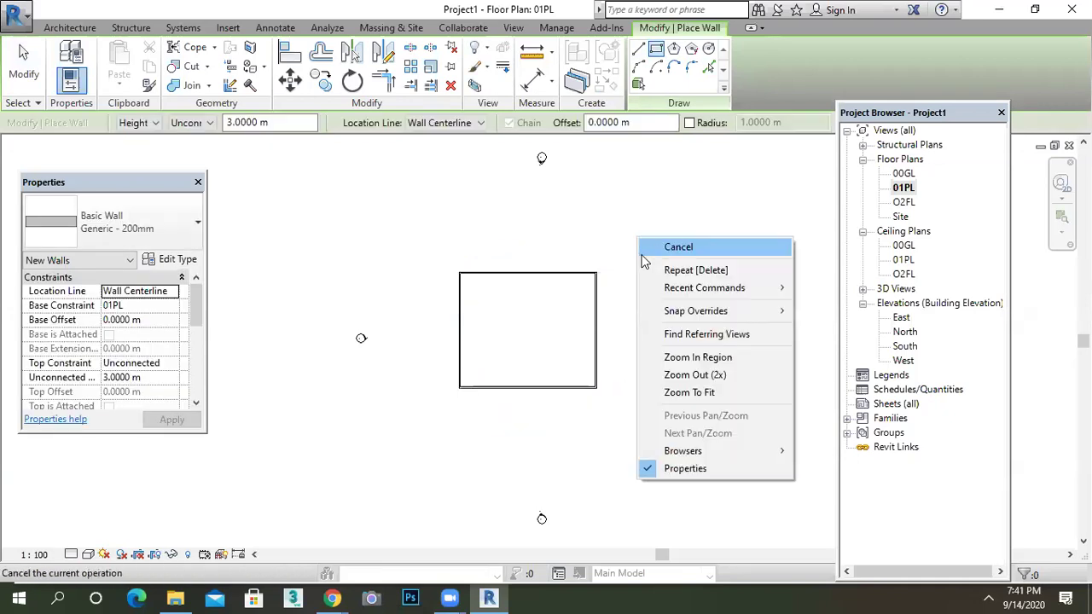
Step: End wall placement and start a new floor on 01PL using the FLOOR type
click(662, 244)
scroll(558, 345, up, 2)
click(305, 85)
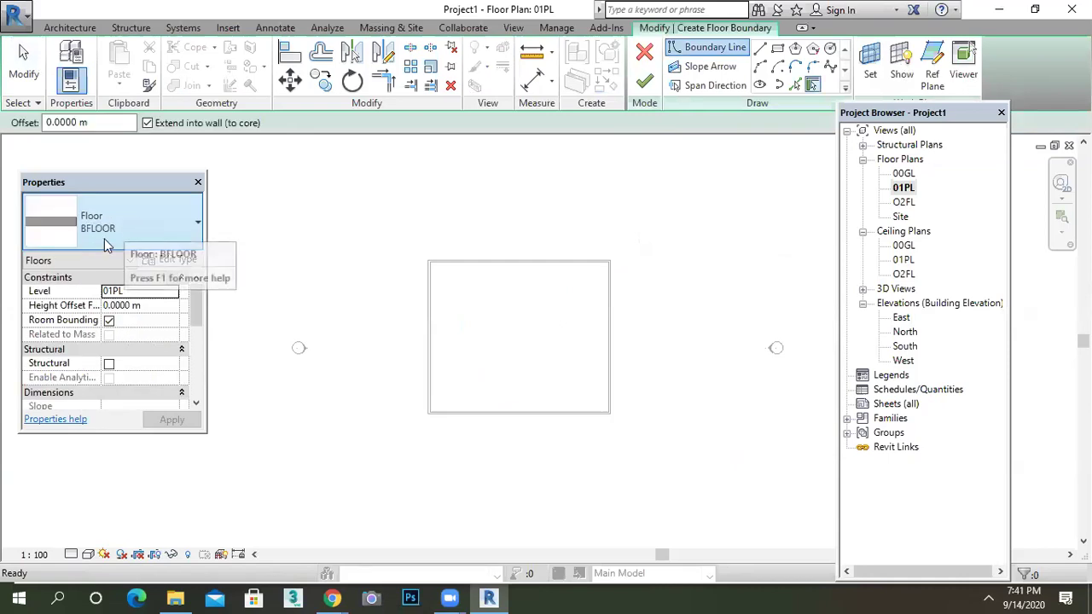
click(102, 239)
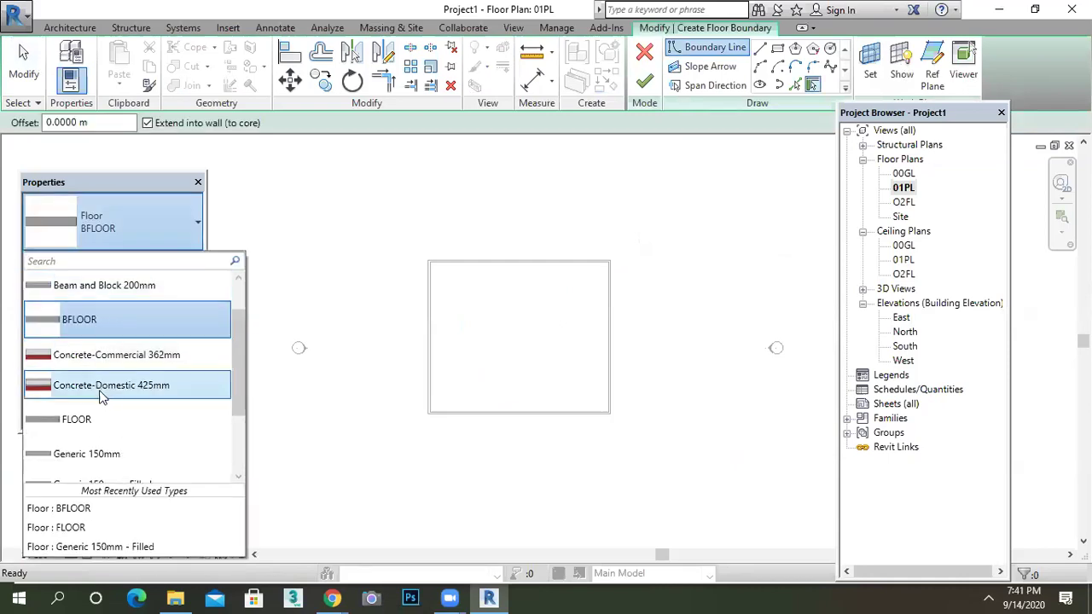
click(86, 419)
Step: Sketch the floor's rectangular boundary along the inner faces of the four walls, finish the floor and view it in 3D
click(778, 49)
scroll(485, 296, up, 4)
scroll(471, 239, down, 2)
scroll(353, 273, up, 2)
click(265, 174)
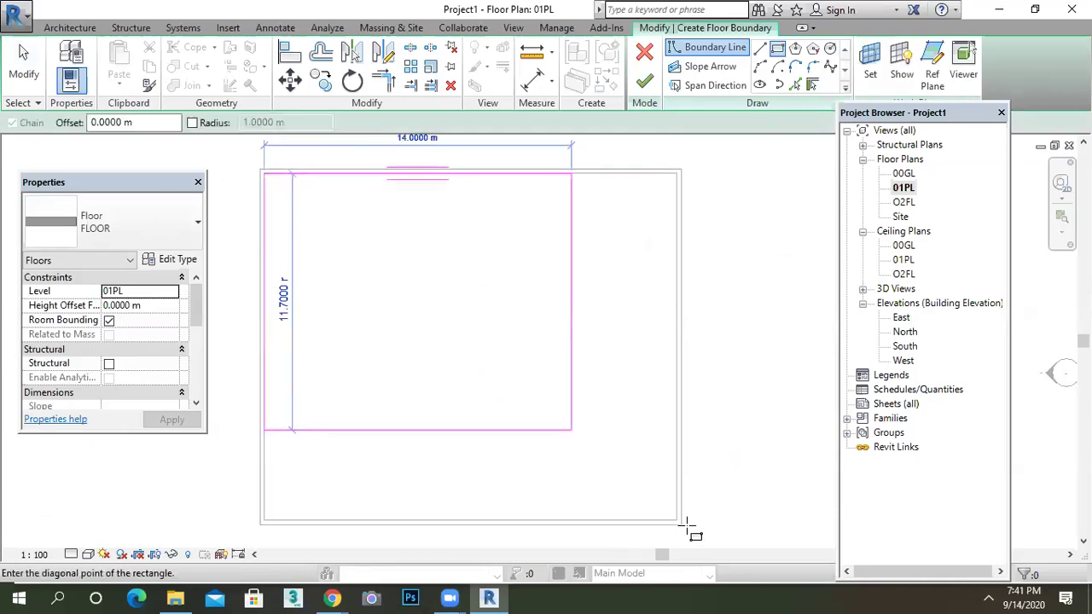
click(677, 519)
click(645, 81)
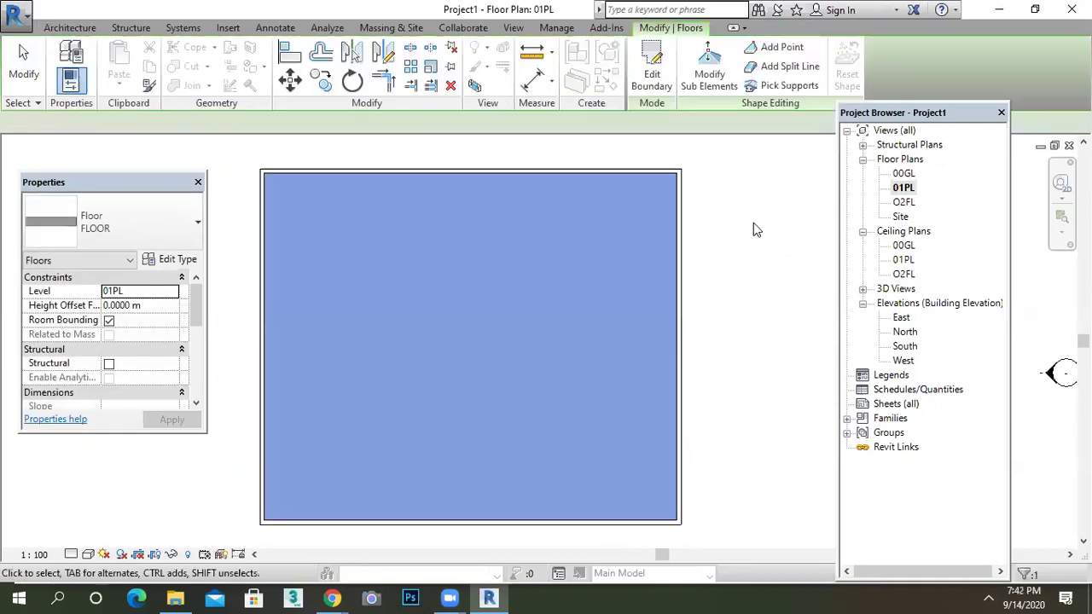
click(754, 224)
click(512, 28)
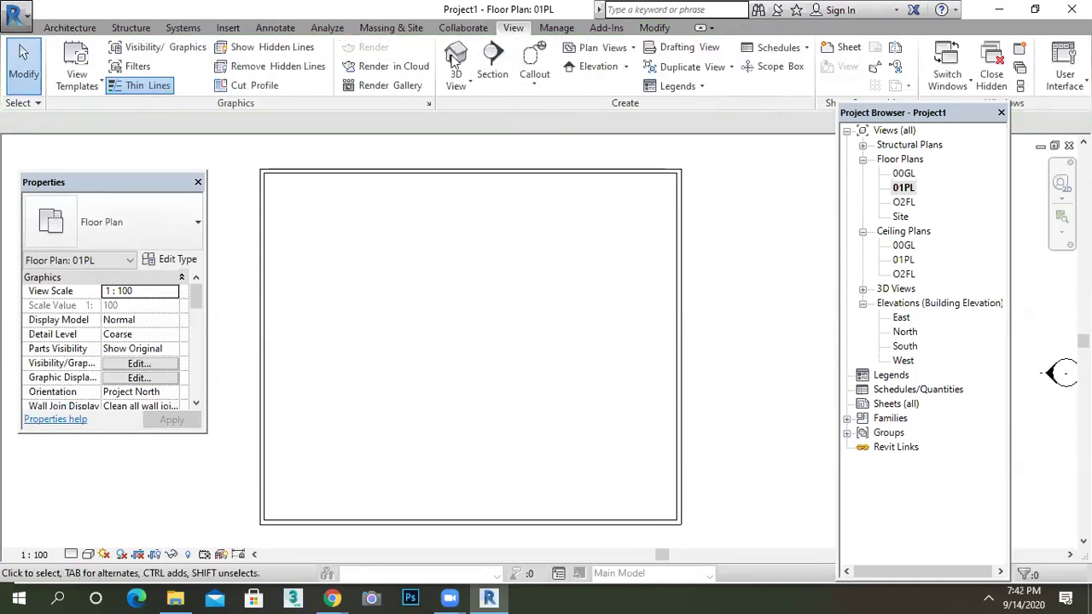
click(455, 59)
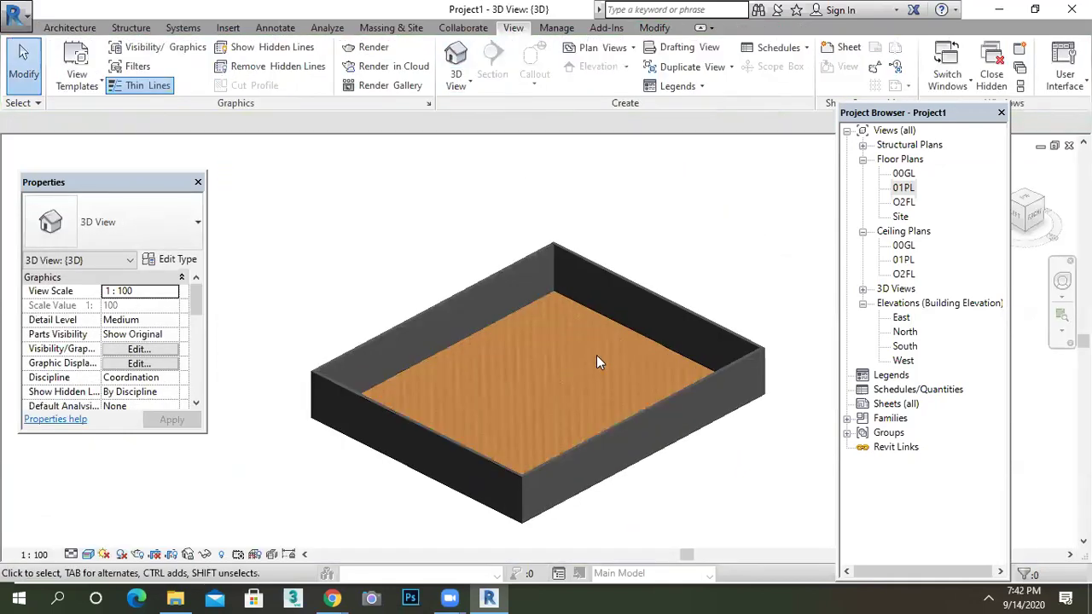
Step: In the 01PL floor plan, move the east and south walls inward, leaving about 9.7 m between the side walls, and view the result in 3D
double_click(904, 187)
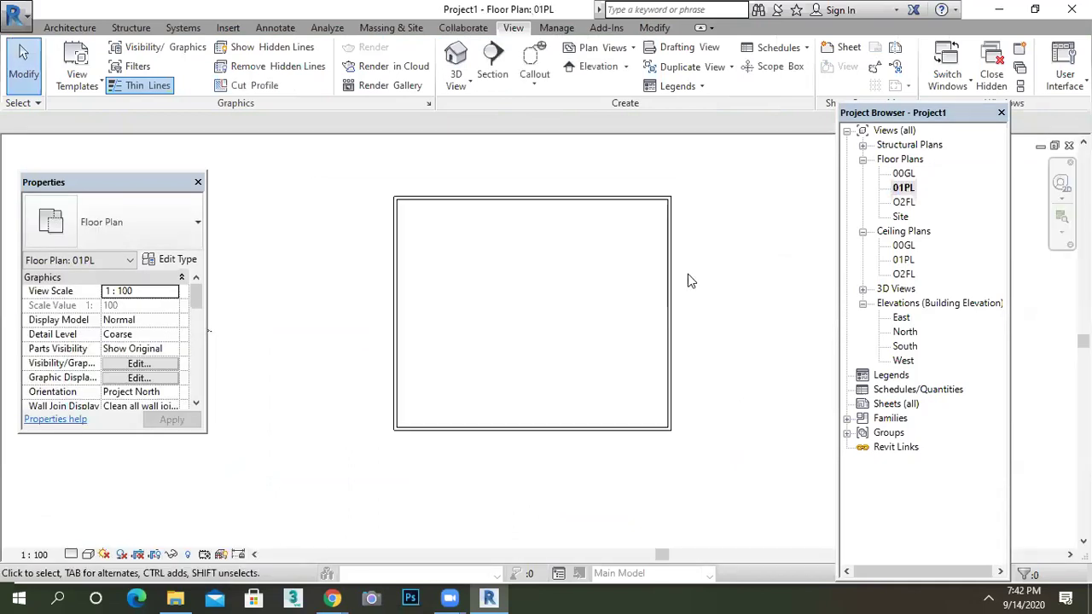
drag(670, 299, 539, 298)
drag(478, 430, 622, 304)
click(621, 303)
click(457, 57)
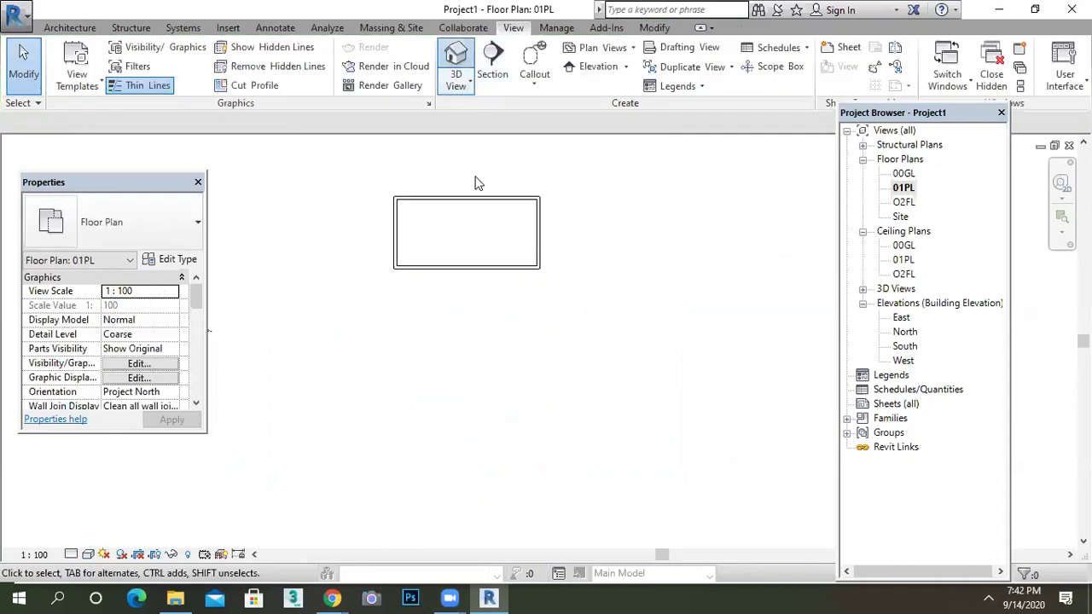
Step: Move the west wall inward in the 01PL floor plan to shorten the enclosure further
double_click(904, 188)
click(396, 233)
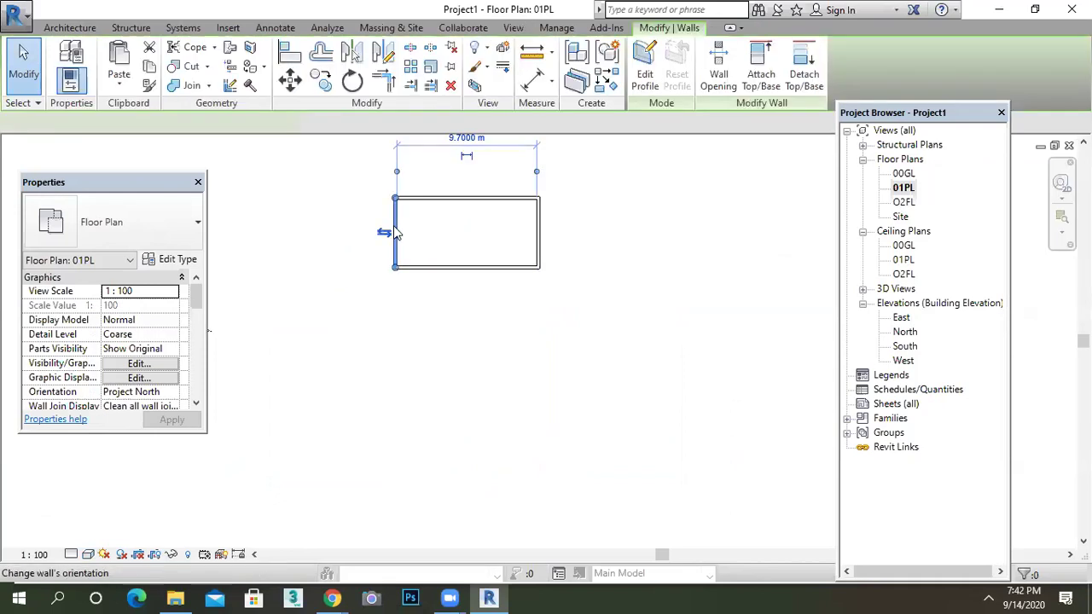
click(391, 233)
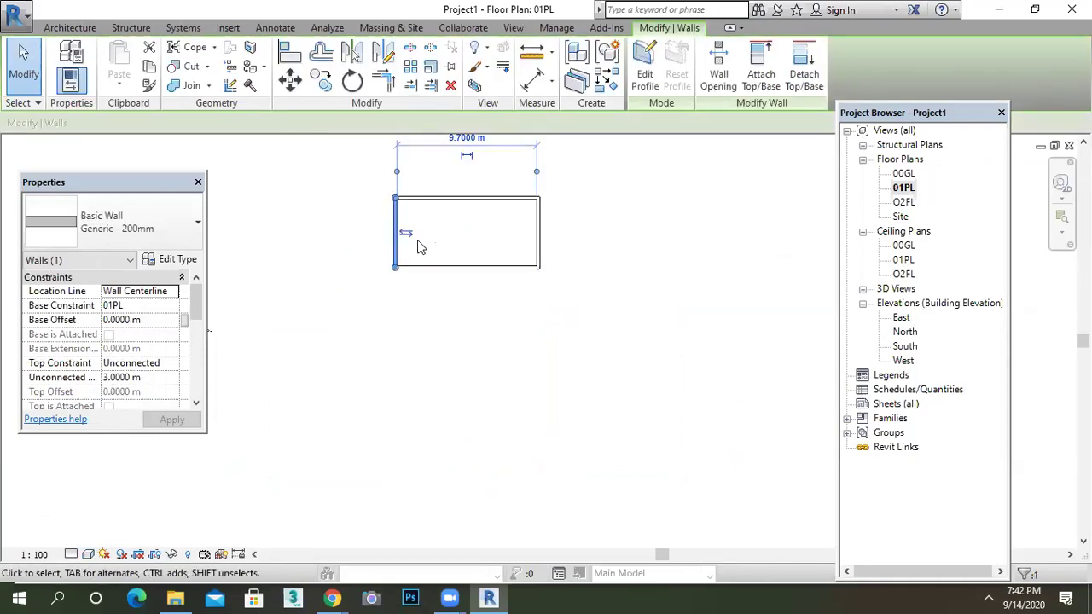
click(390, 242)
click(395, 239)
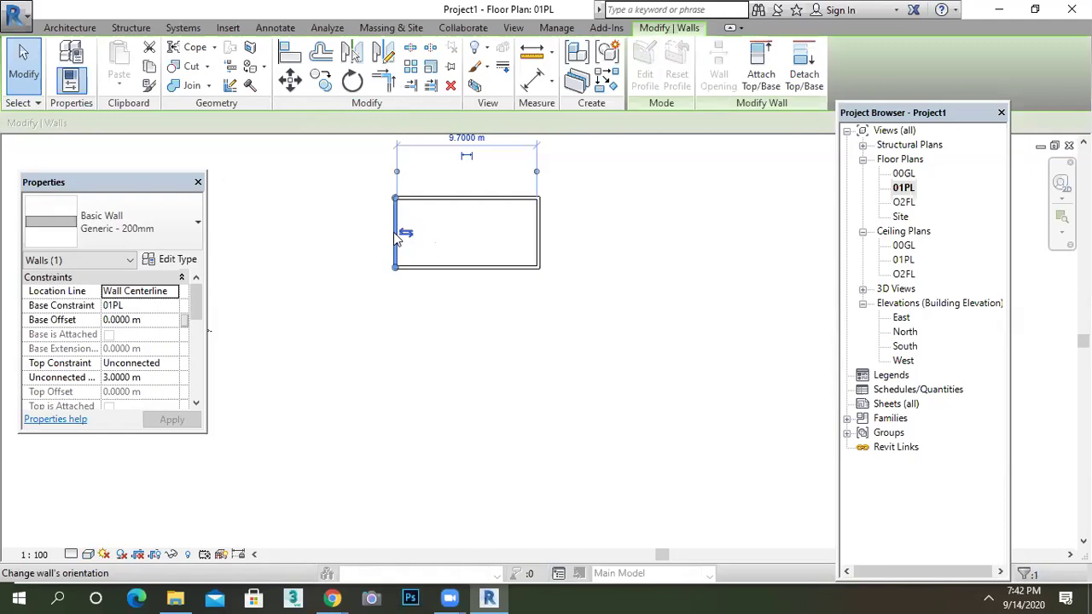
drag(424, 213, 483, 217)
click(648, 305)
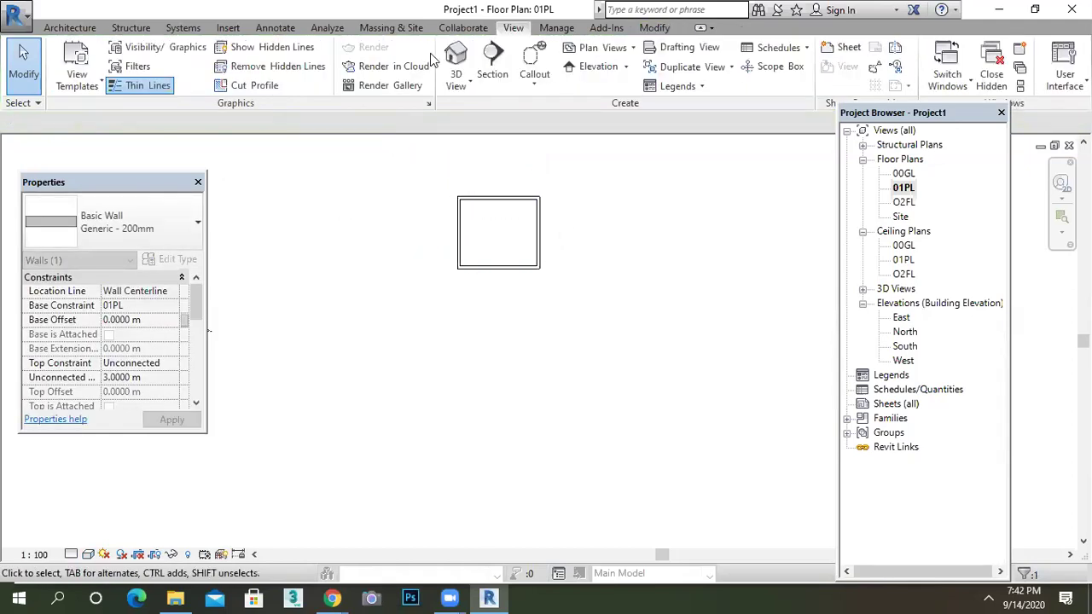
Step: Examine the reduced room in 3D and its floor slab against the 01PL and 00GL levels in the East elevation
click(456, 56)
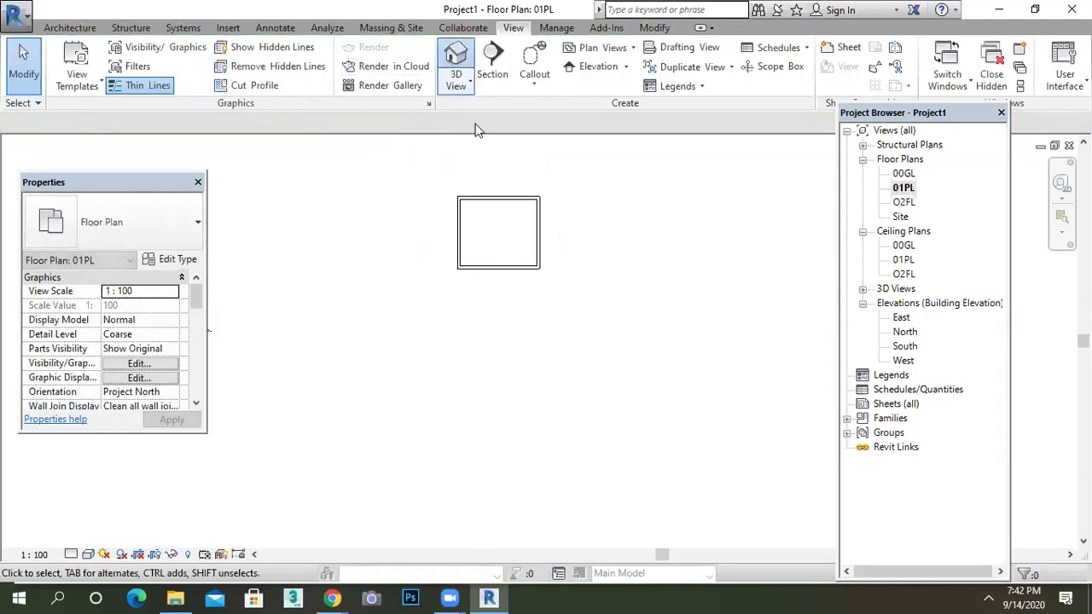
double_click(901, 319)
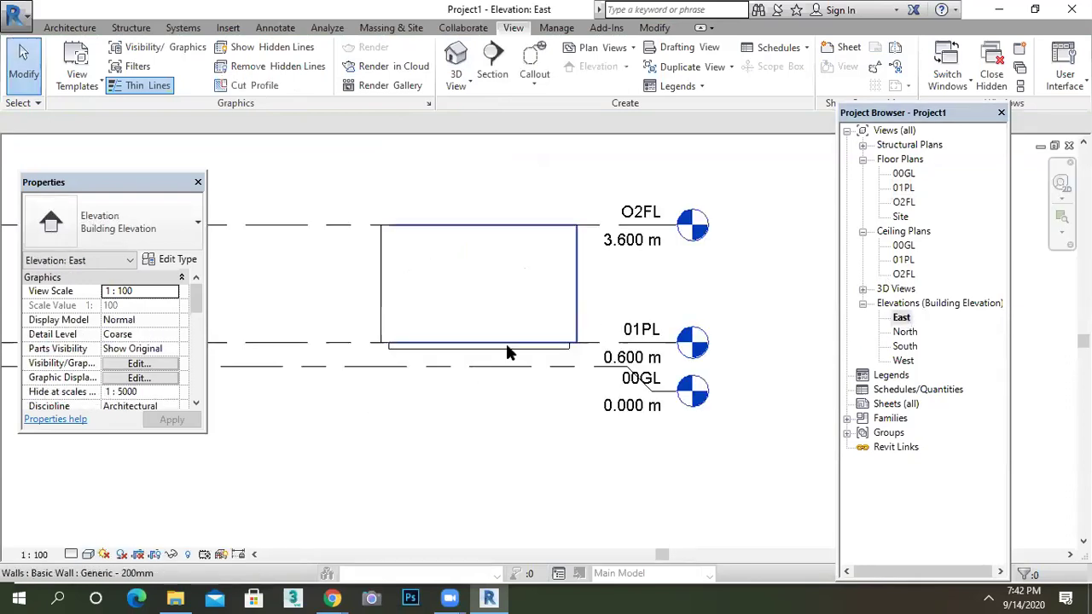
scroll(585, 373, up, 2)
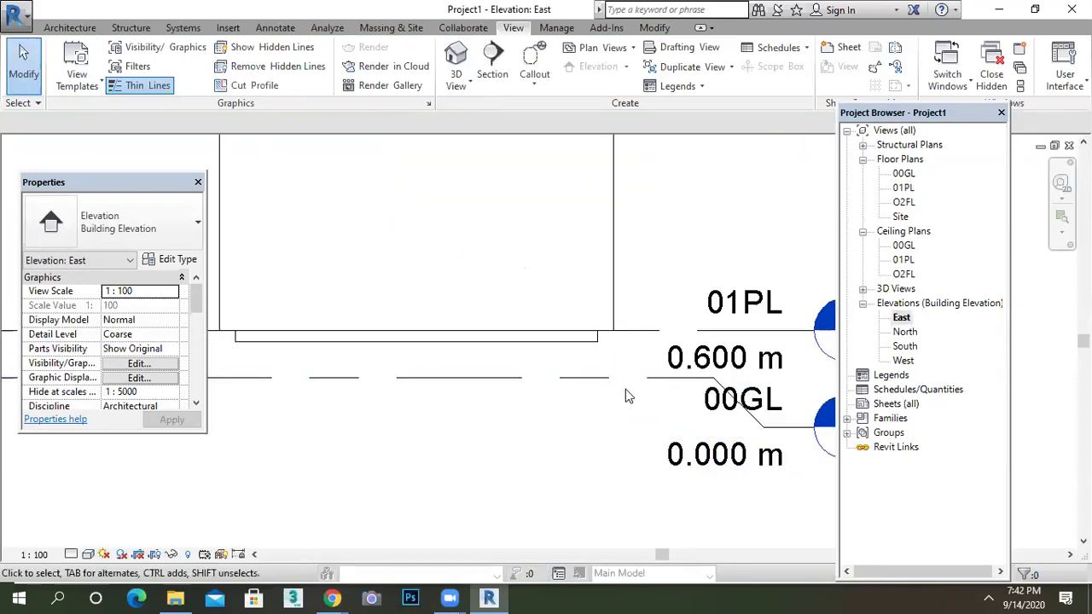
Step: Start another floor in the 01PL floor plan and duplicate the FLOOR type as PLINTH
double_click(904, 188)
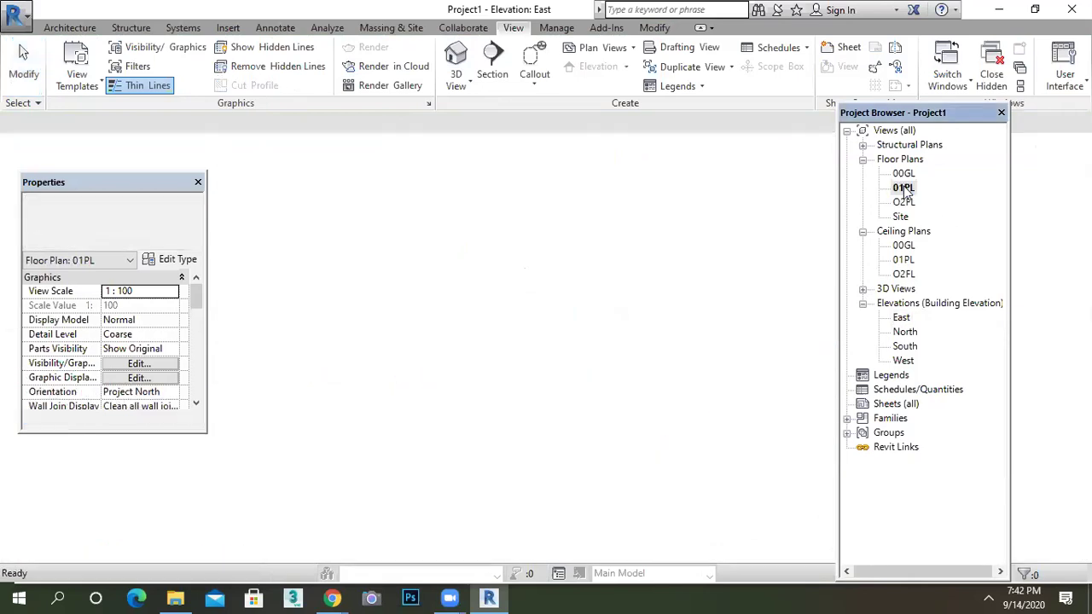
scroll(498, 298, up, 5)
scroll(568, 277, up, 3)
click(70, 29)
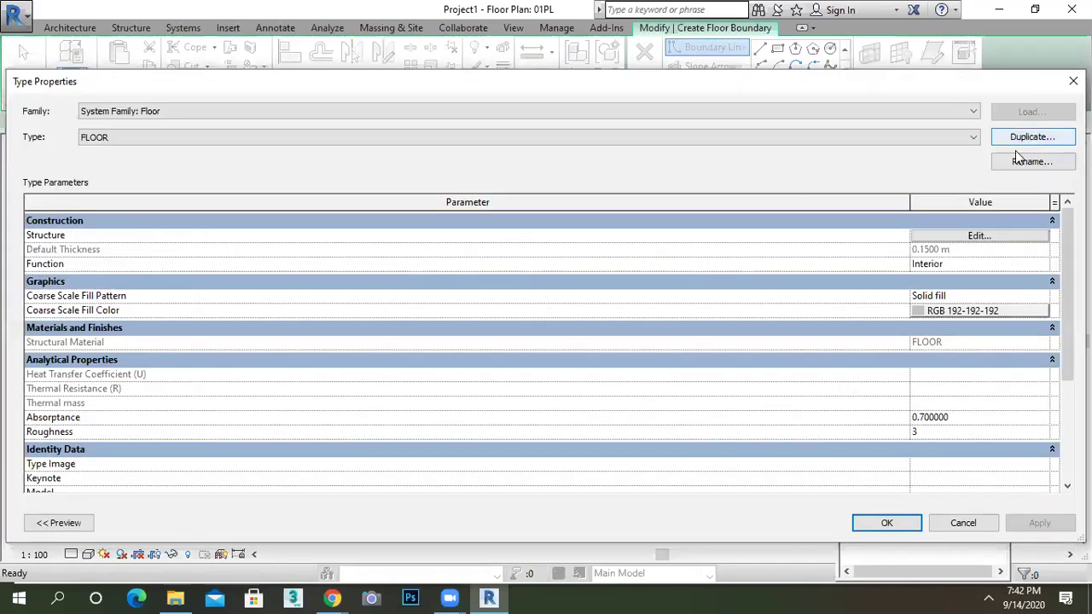
click(1016, 144)
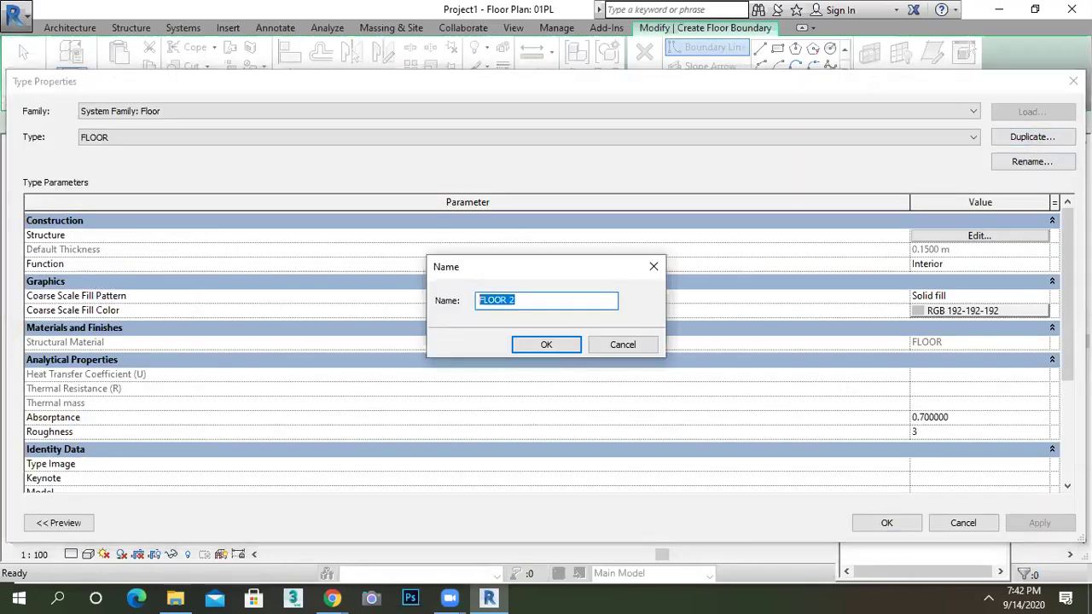
text(PLINTH)
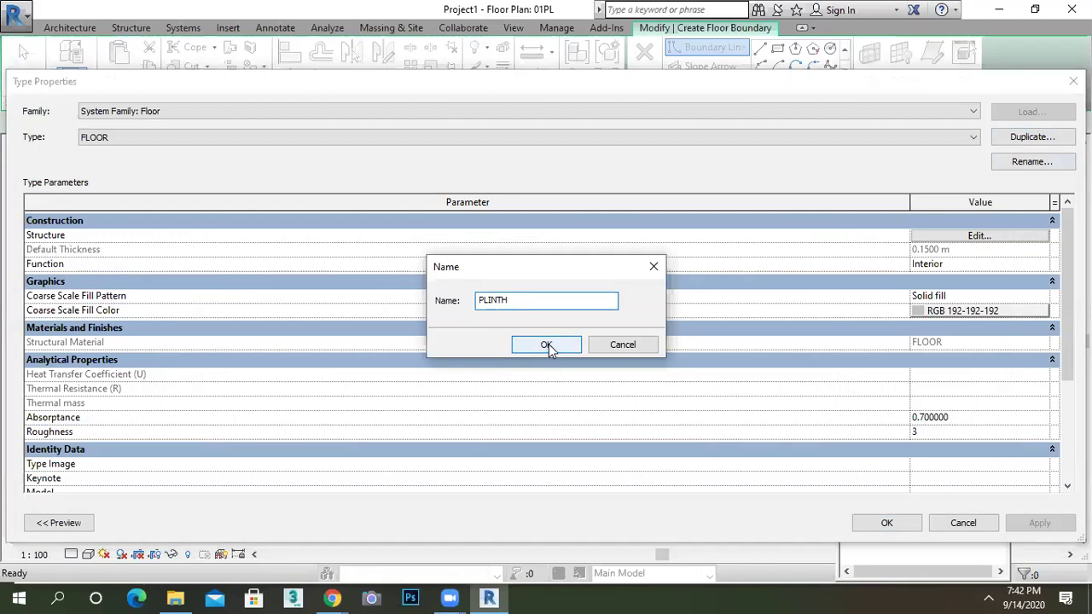
click(547, 344)
Step: Set the PLINTH type's structure layer thickness to 0.6 m
click(976, 239)
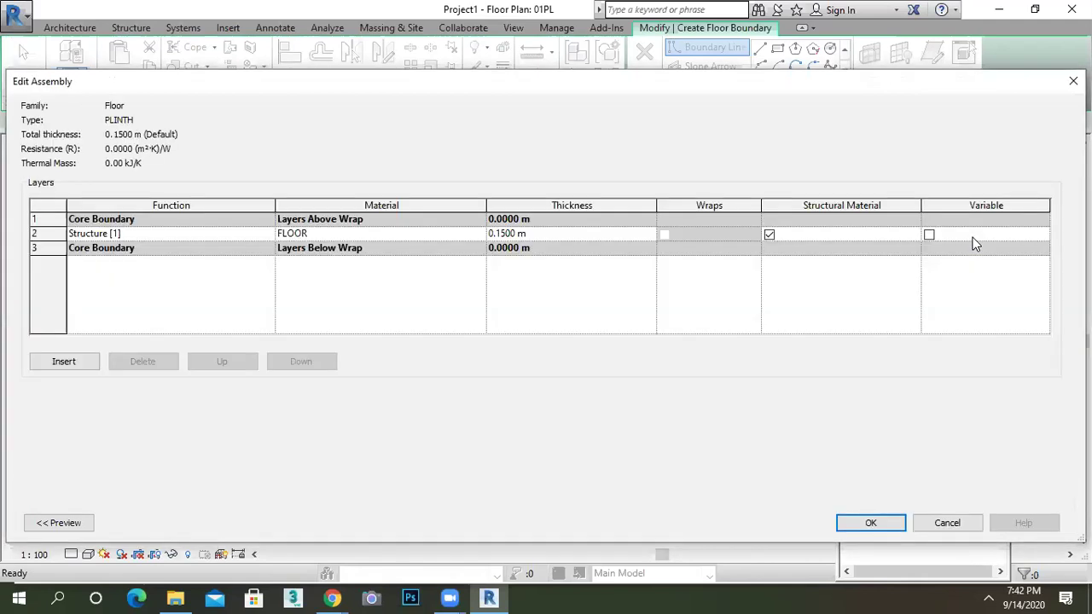
click(561, 233)
text(0.6)
Step: Create a new material for the PLINTH structure layer and rename it PLINTH
click(478, 234)
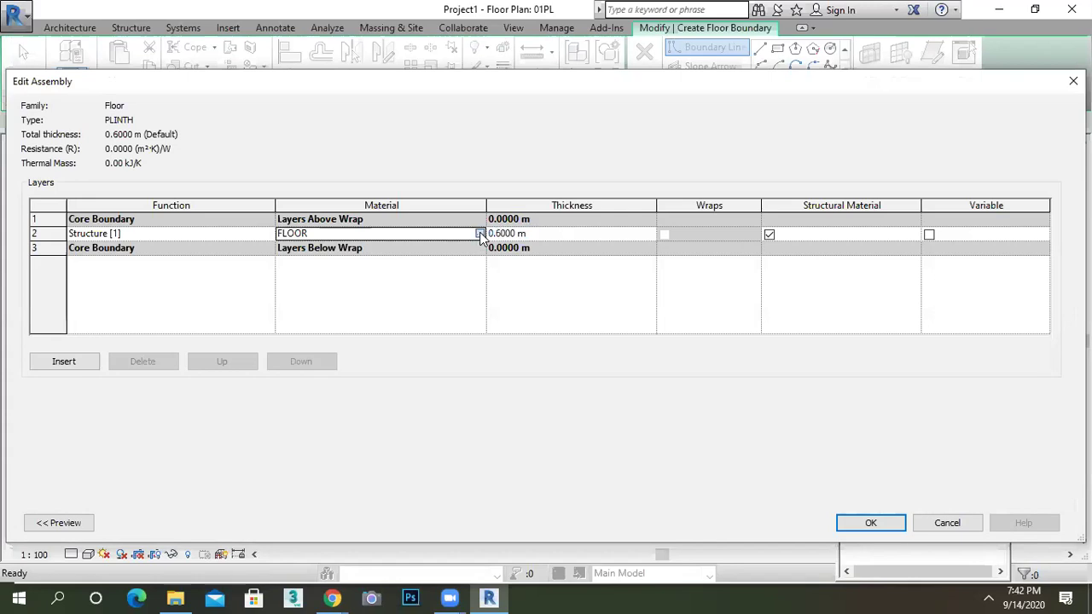
click(481, 234)
click(72, 503)
click(77, 580)
right_click(74, 339)
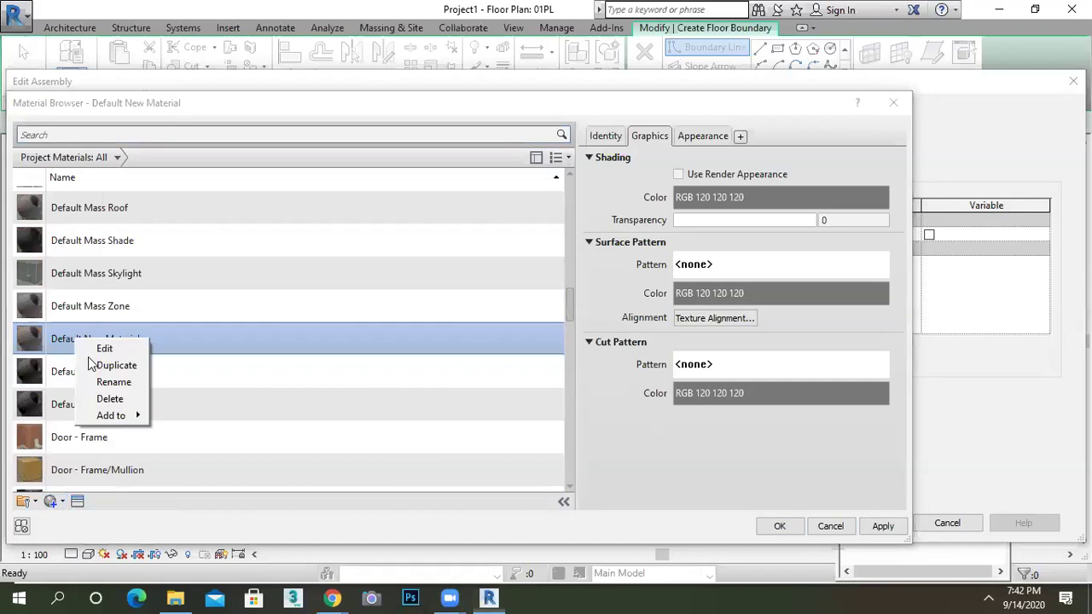
click(98, 383)
text(PLINTH)
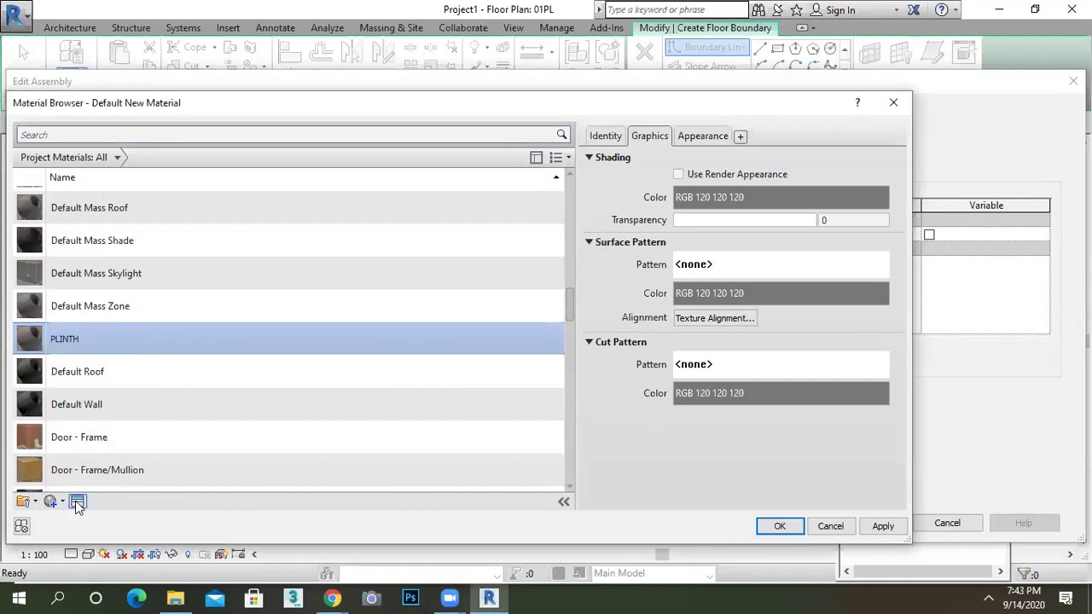
Step: Give the PLINTH material the Small Rectanguler Stones - Gray appearance from the Stone library, and confirm the material and floor type settings
click(77, 501)
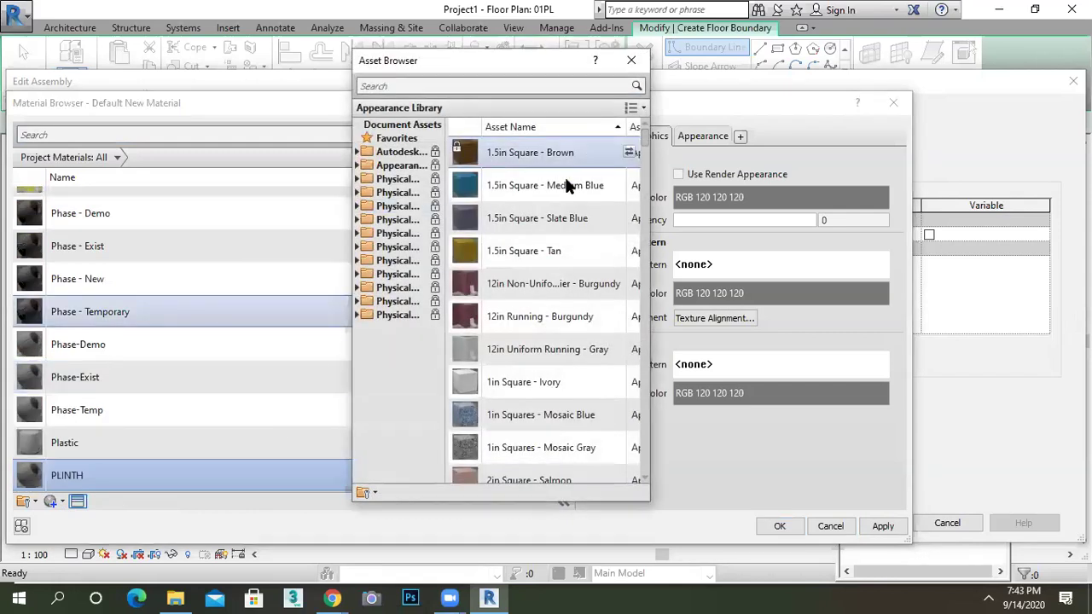
double_click(401, 166)
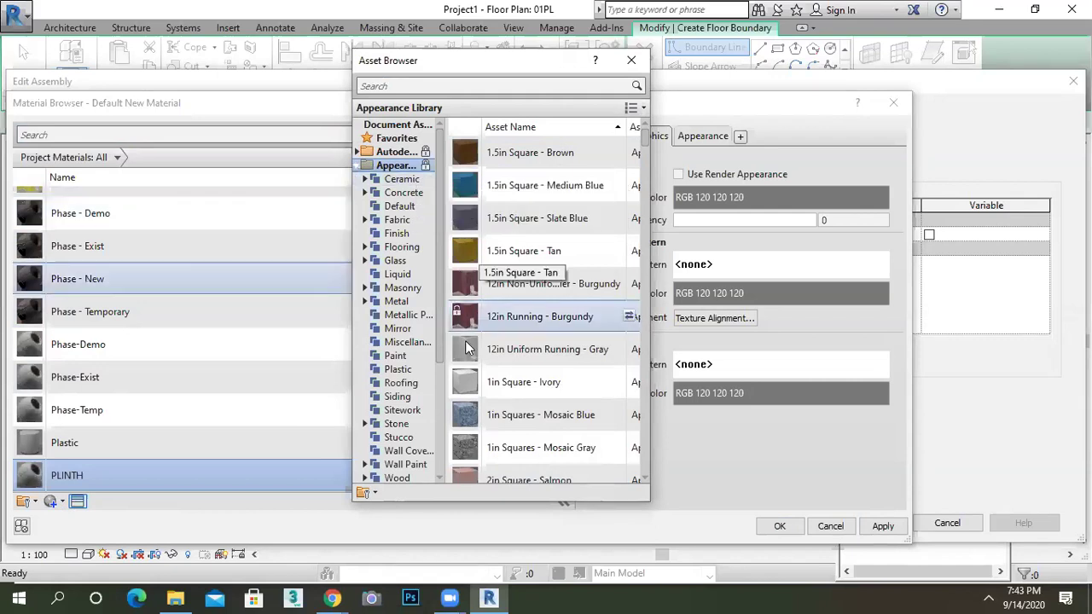
click(412, 411)
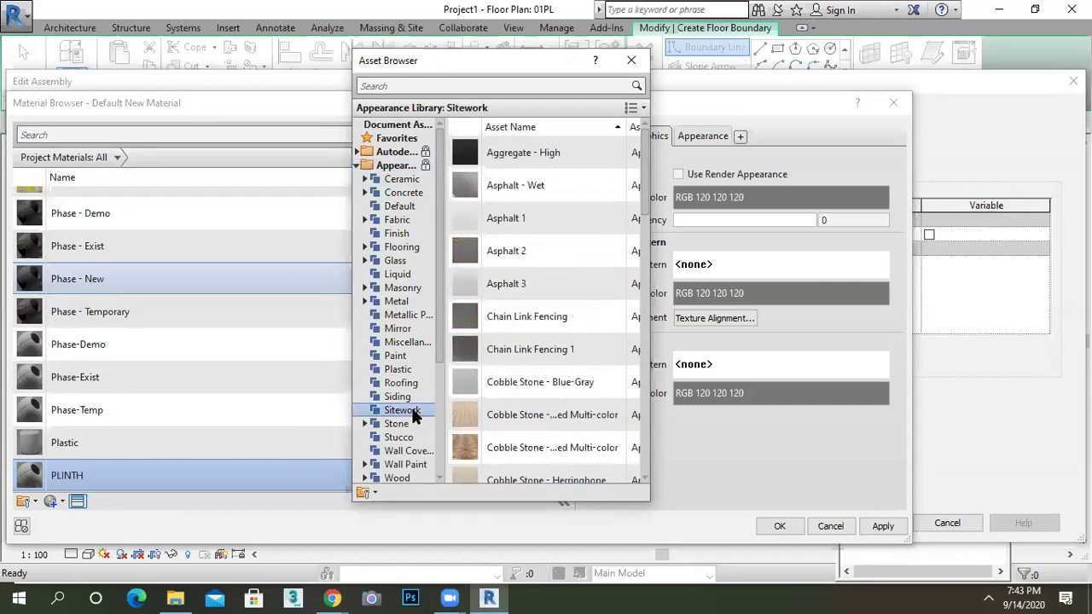
double_click(408, 427)
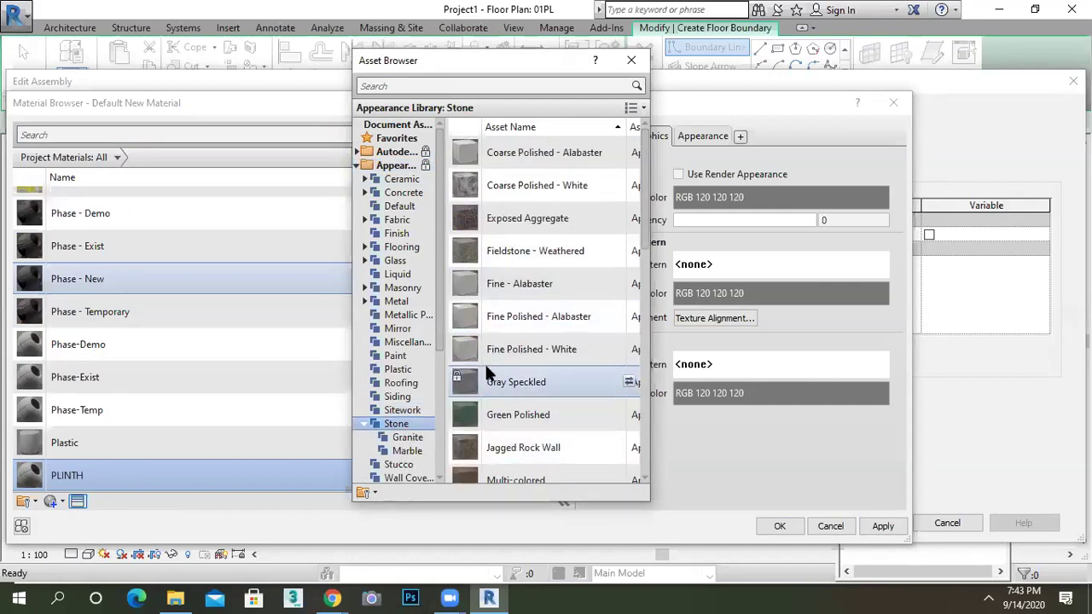
scroll(485, 375, down, 2)
scroll(483, 410, down, 3)
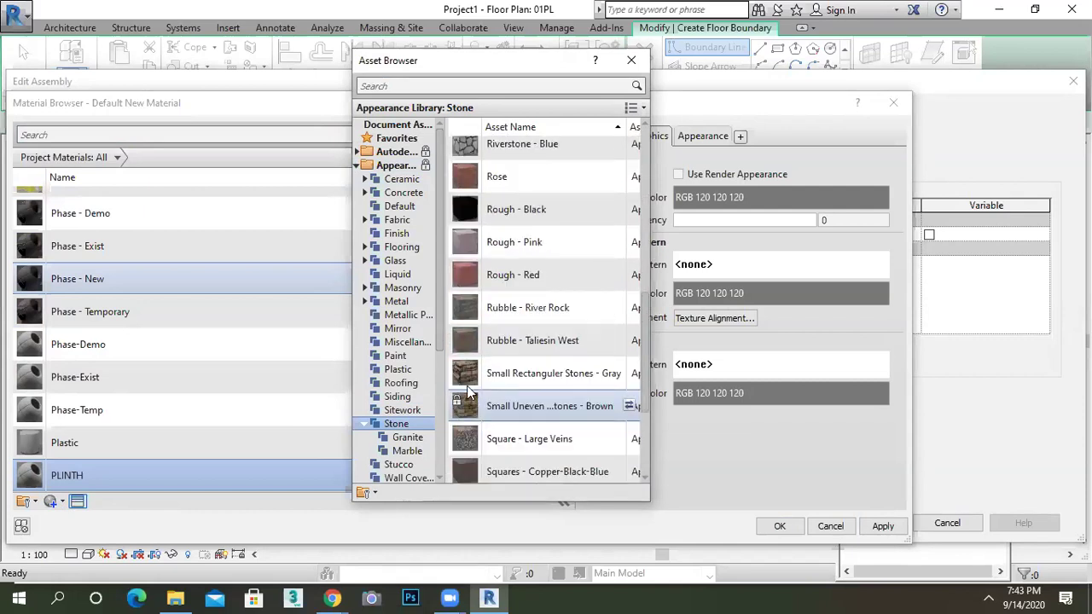
double_click(573, 367)
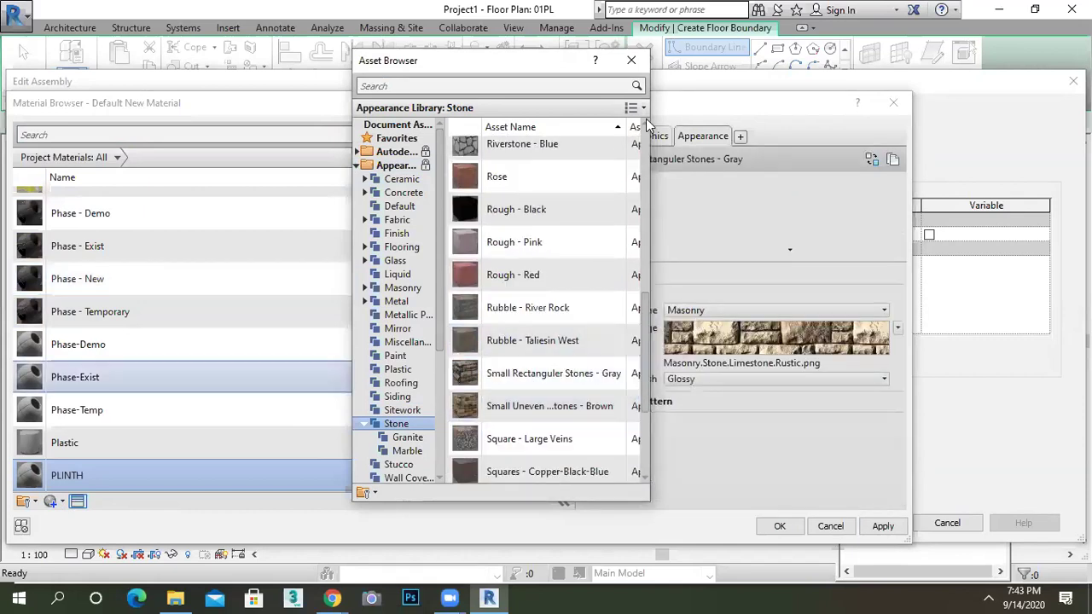
click(632, 60)
click(882, 524)
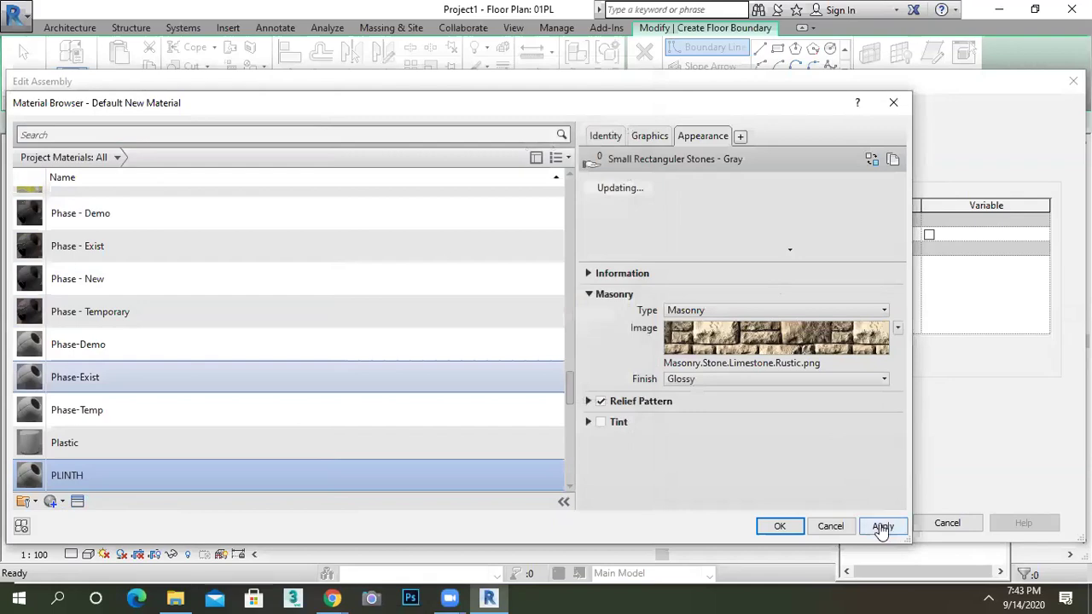
click(779, 525)
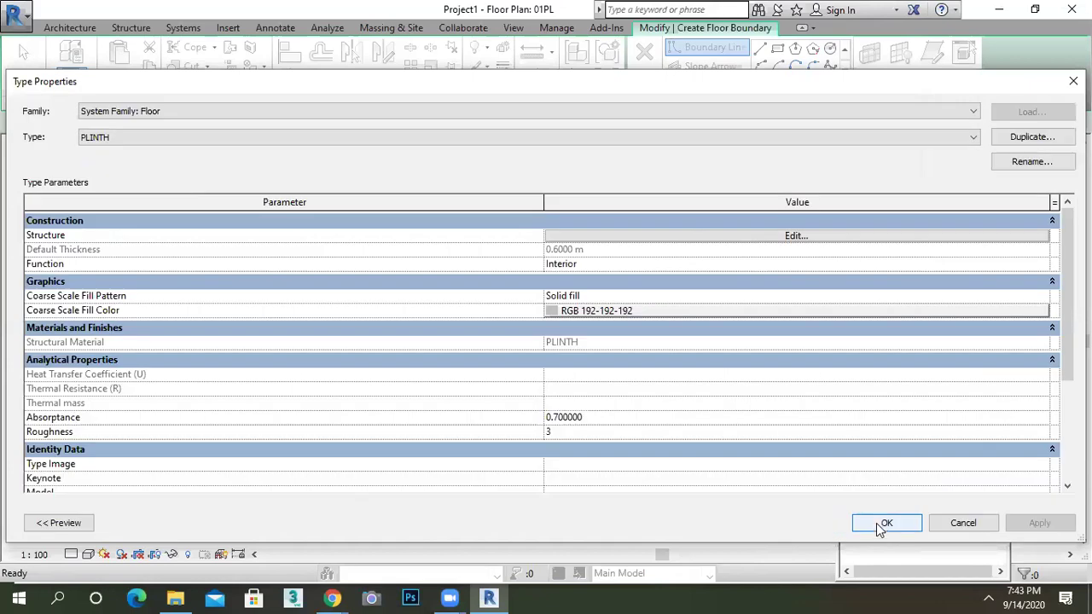
click(880, 522)
Step: Sketch the plinth's rectangular boundary around the outer wall faces with a 0.15 m outward offset
scroll(529, 294, up, 2)
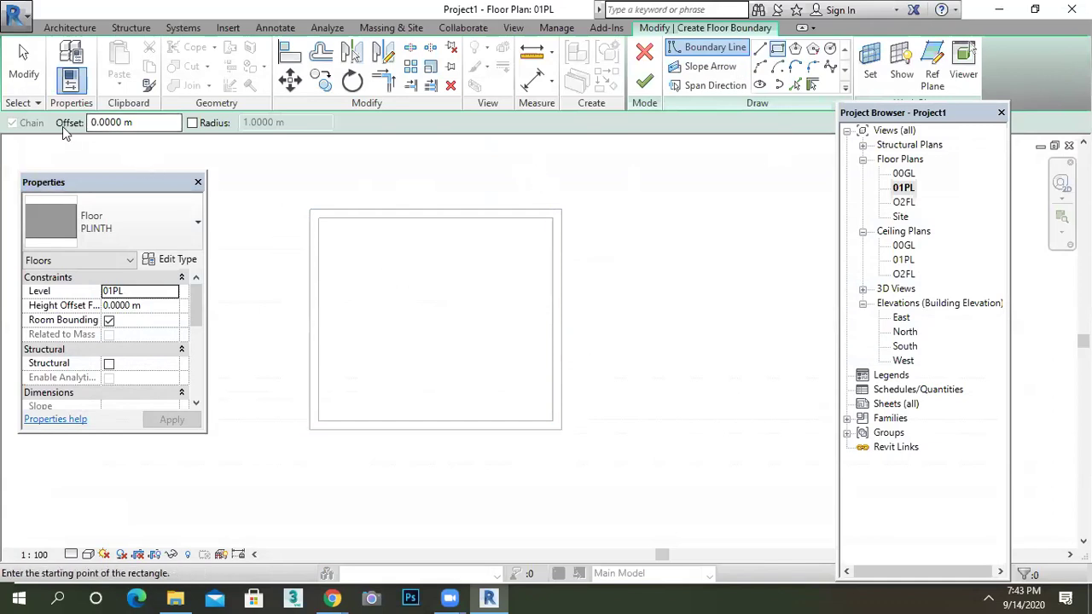
drag(144, 124, 87, 124)
text(0)
click(309, 208)
scroll(349, 256, up, 2)
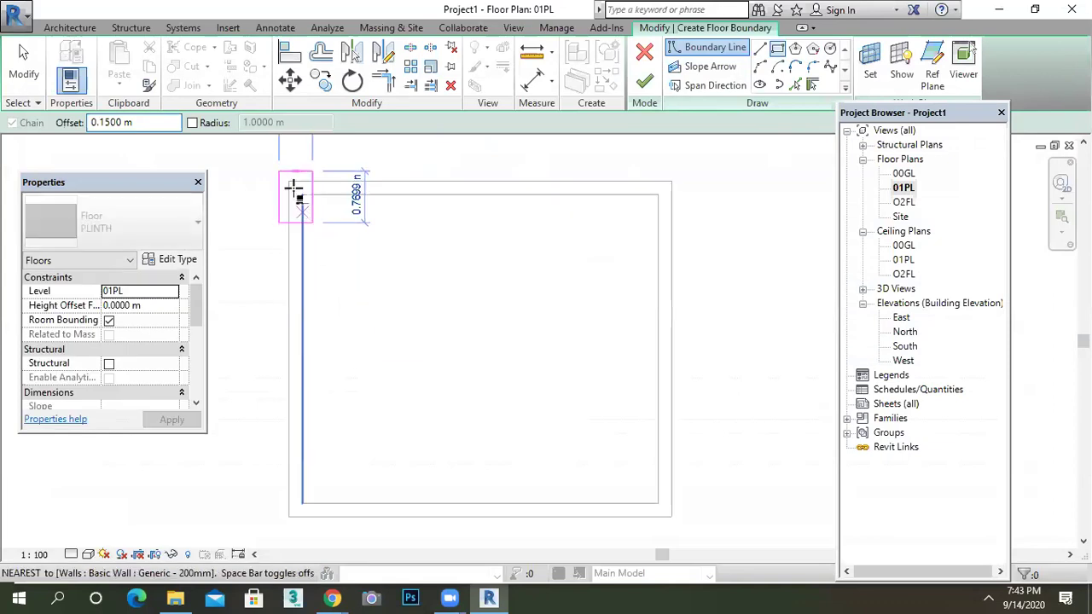
scroll(423, 324, down, 2)
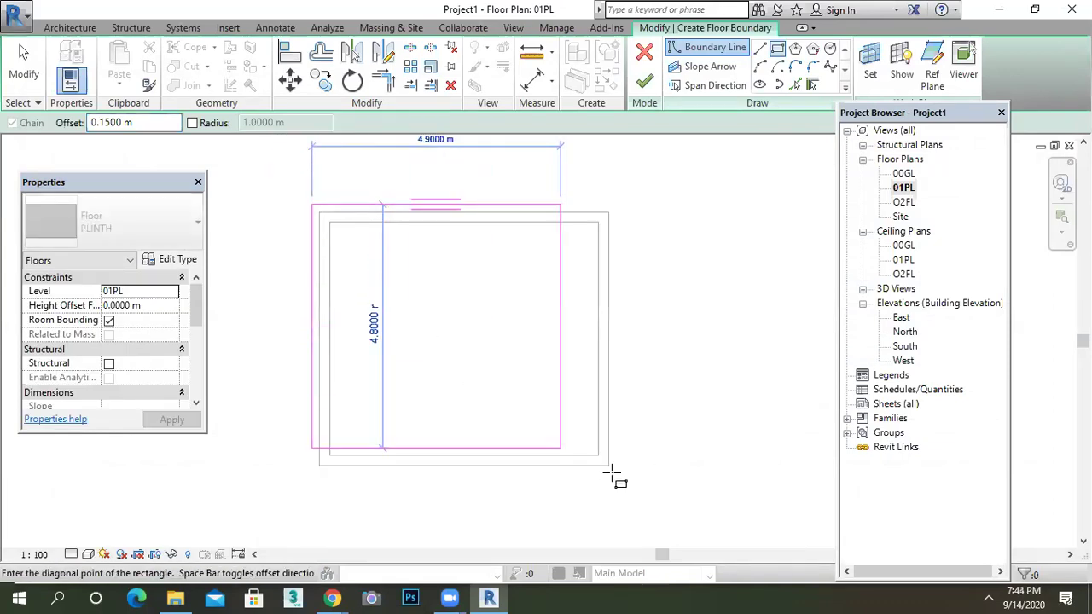
scroll(613, 475, up, 2)
click(611, 466)
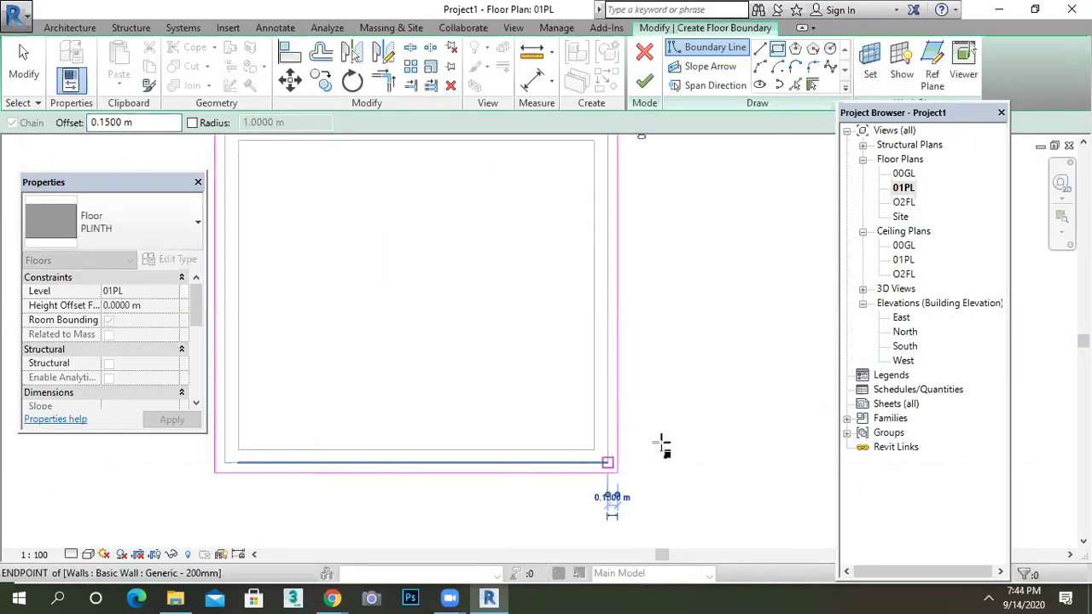
Step: Finish the boundary sketch to create the PLINTH floor on level 01PL
scroll(628, 231, down, 2)
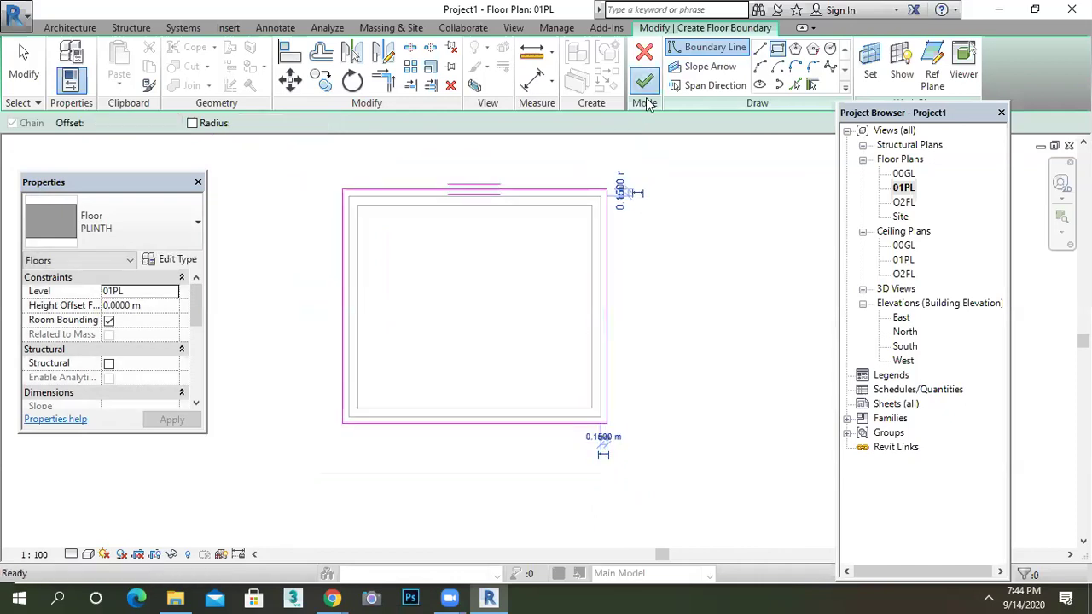
click(645, 83)
click(594, 162)
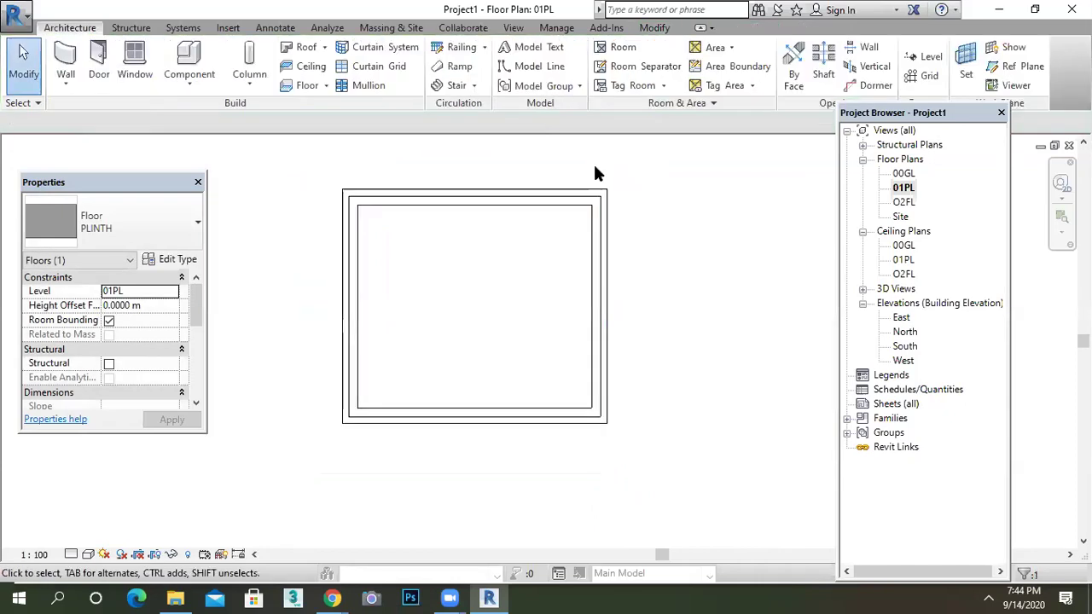
Step: Open the 3D view and inspect the room's interior where the floor and plinth surfaces overlap
click(512, 28)
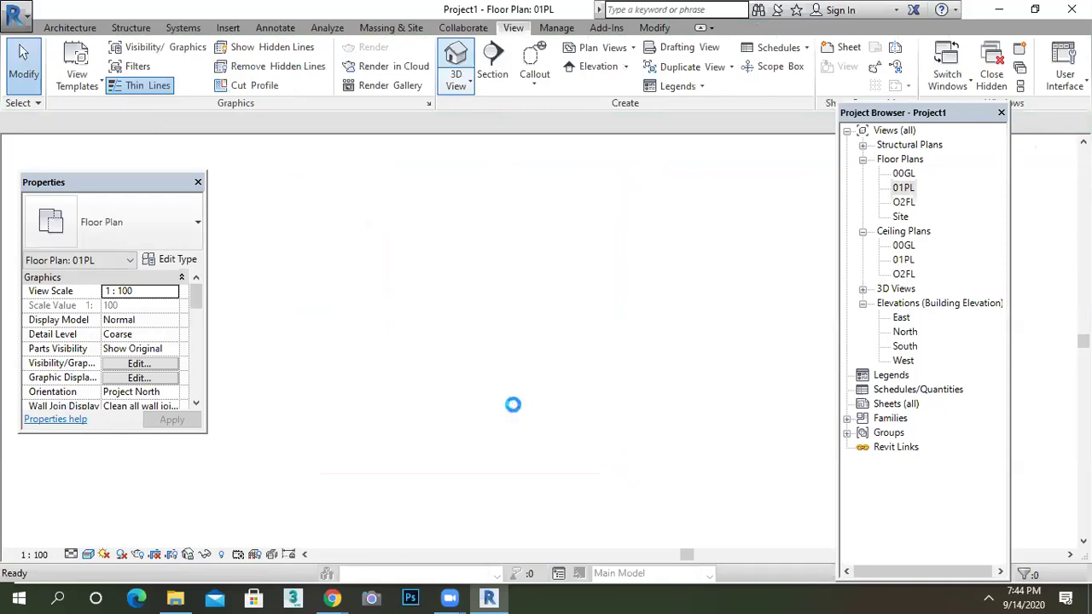
scroll(472, 441, up, 3)
middle_drag(429, 353, 502, 406)
middle_drag(505, 367, 547, 474)
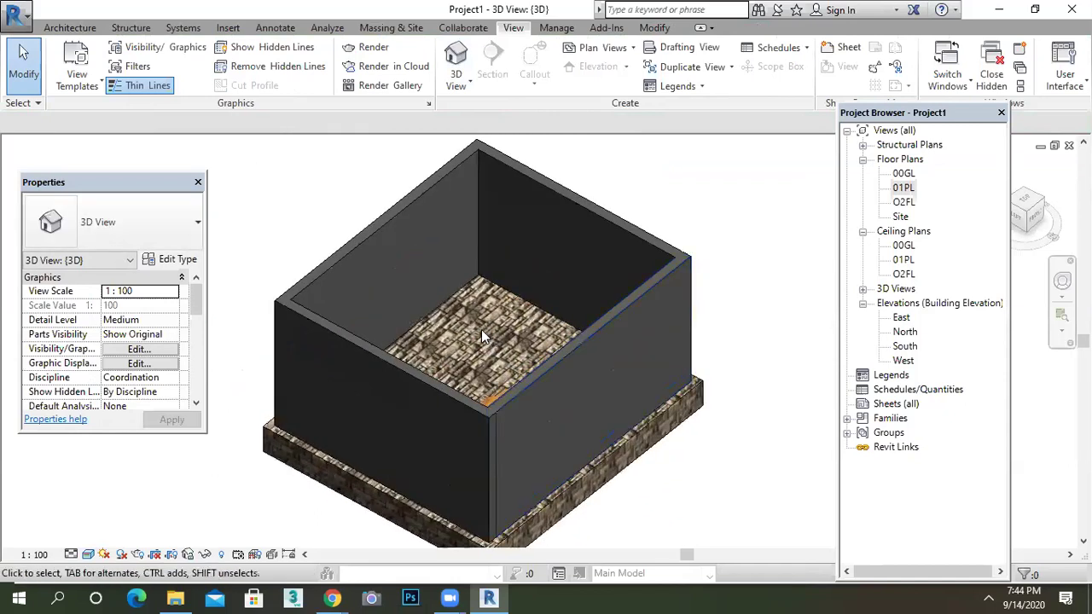
scroll(481, 329, up, 2)
scroll(466, 317, up, 1)
scroll(454, 321, down, 3)
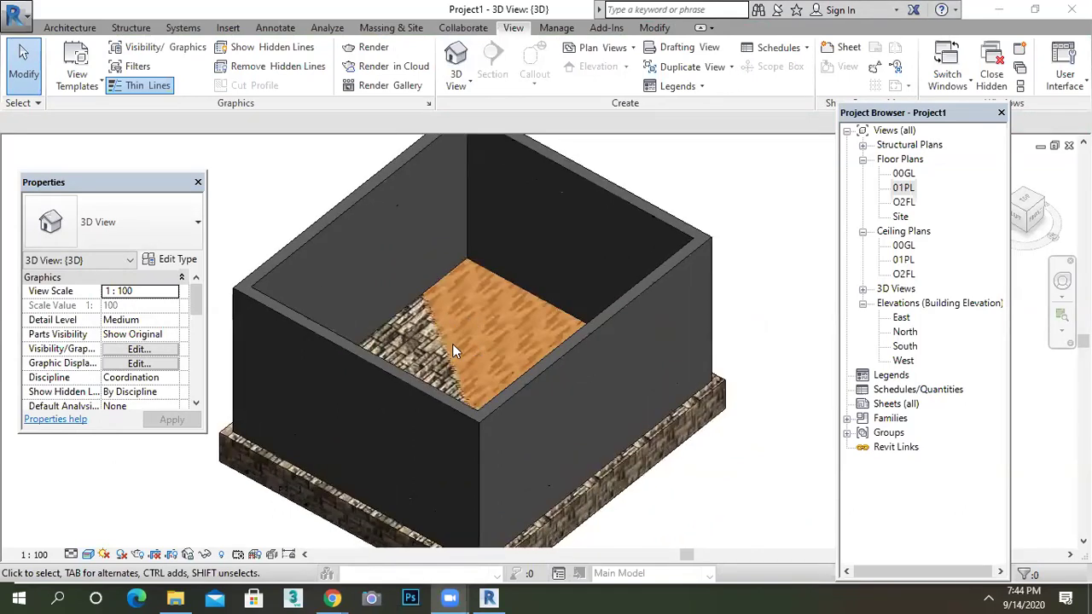
scroll(488, 372, up, 2)
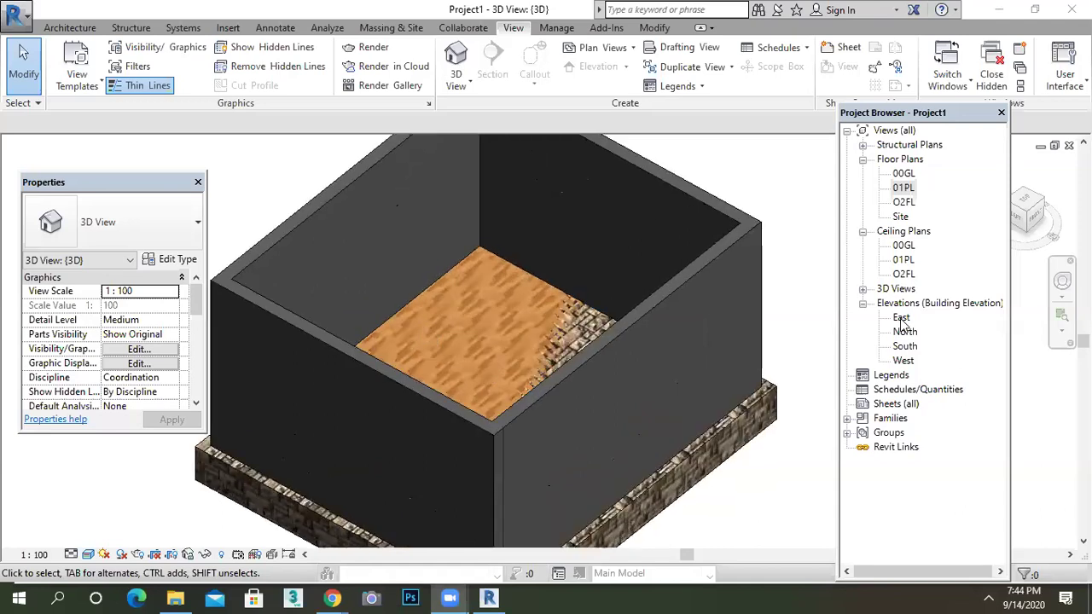
Step: Open the East elevation and set its visual style to wireframe
double_click(902, 318)
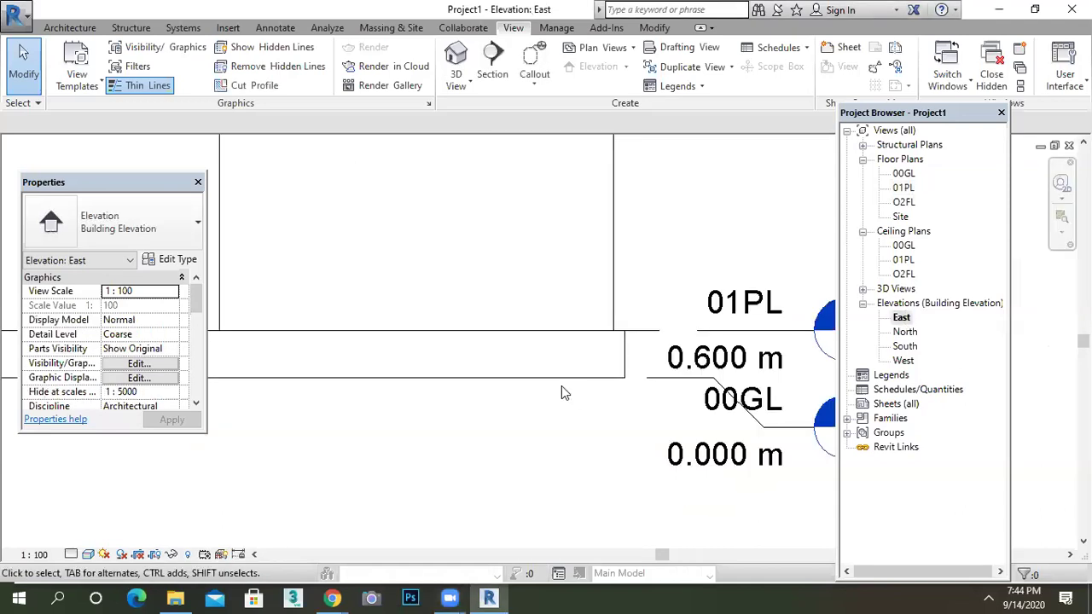
scroll(565, 389, down, 3)
click(87, 554)
click(121, 457)
scroll(593, 374, up, 3)
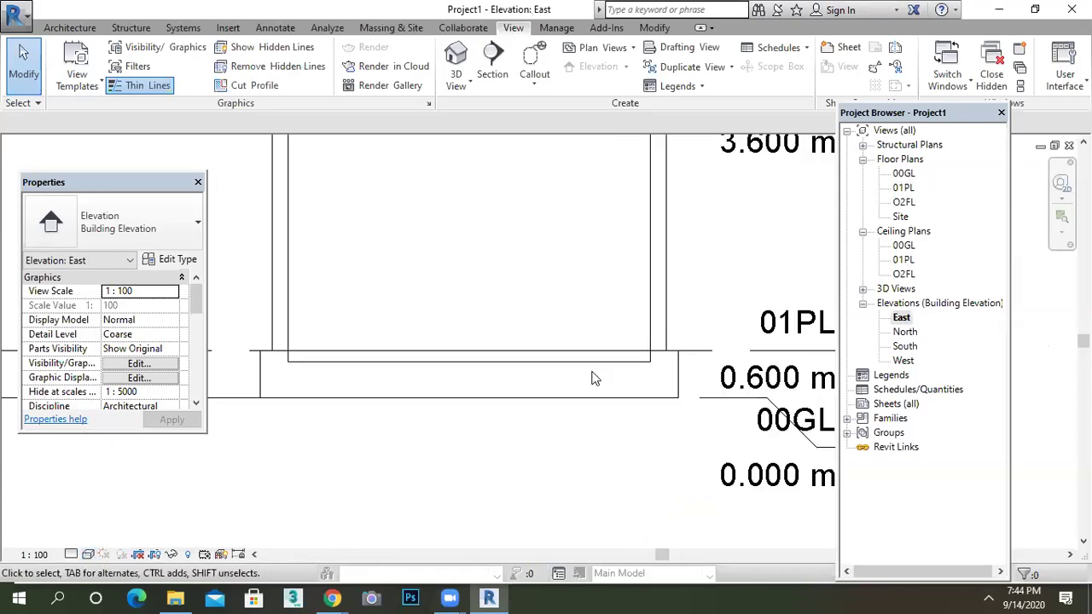
Step: Set the height offset from level of the FLOOR slab inside the walls to 0.01 m
click(599, 361)
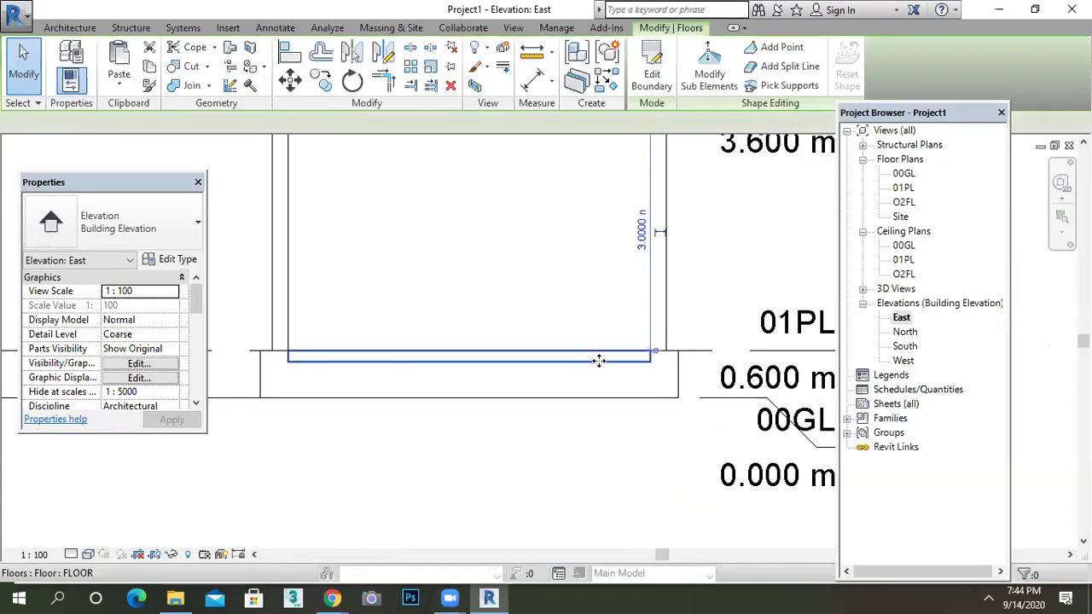
scroll(600, 360, up, 1)
scroll(661, 365, down, 2)
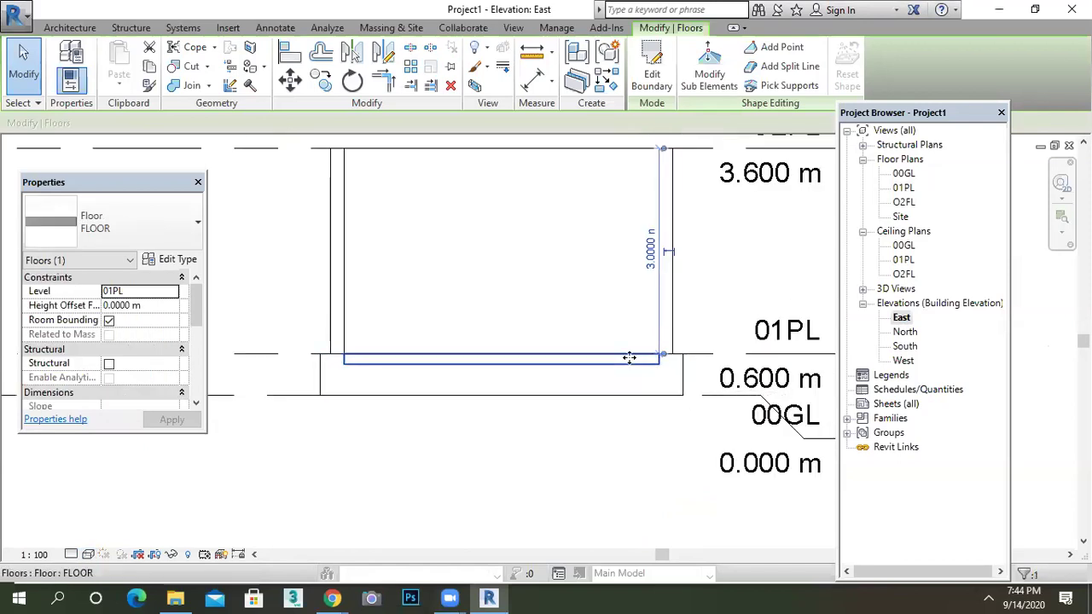
scroll(627, 353, up, 1)
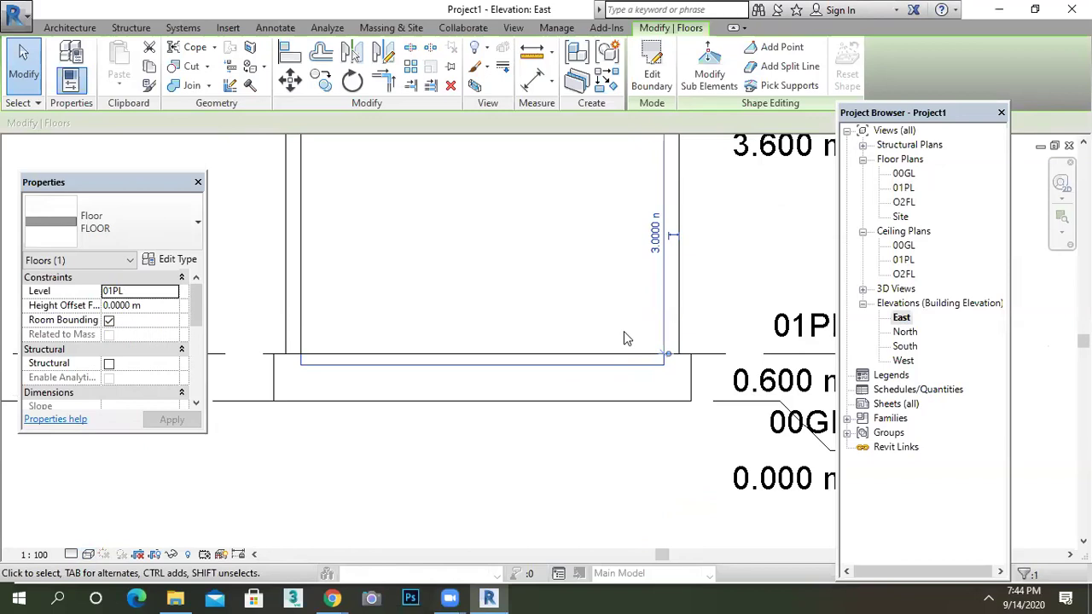
scroll(650, 354, up, 2)
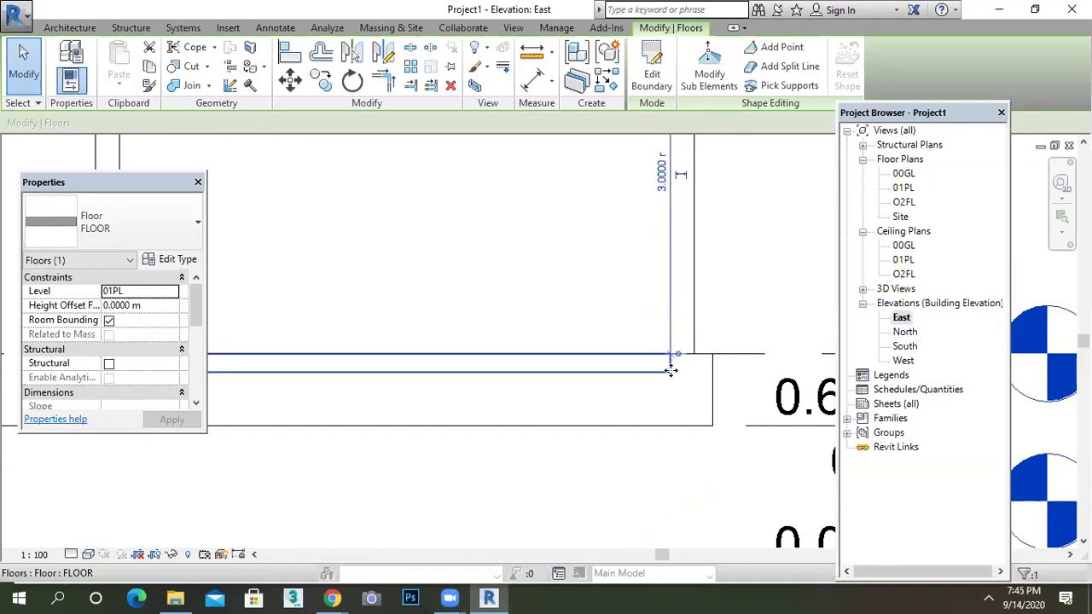
scroll(657, 355, down, 2)
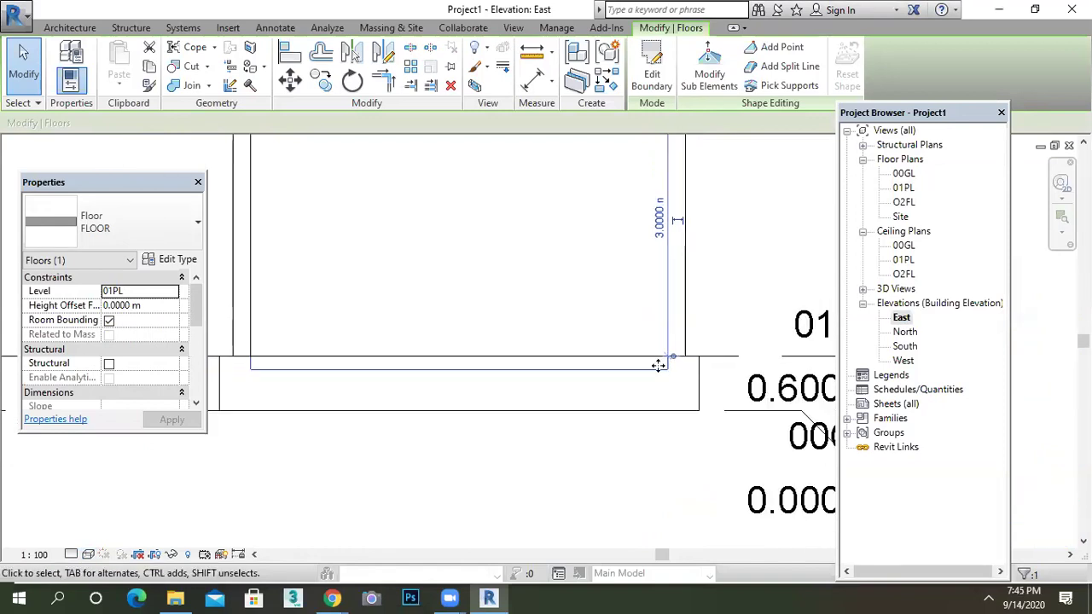
click(155, 306)
text(0.01)
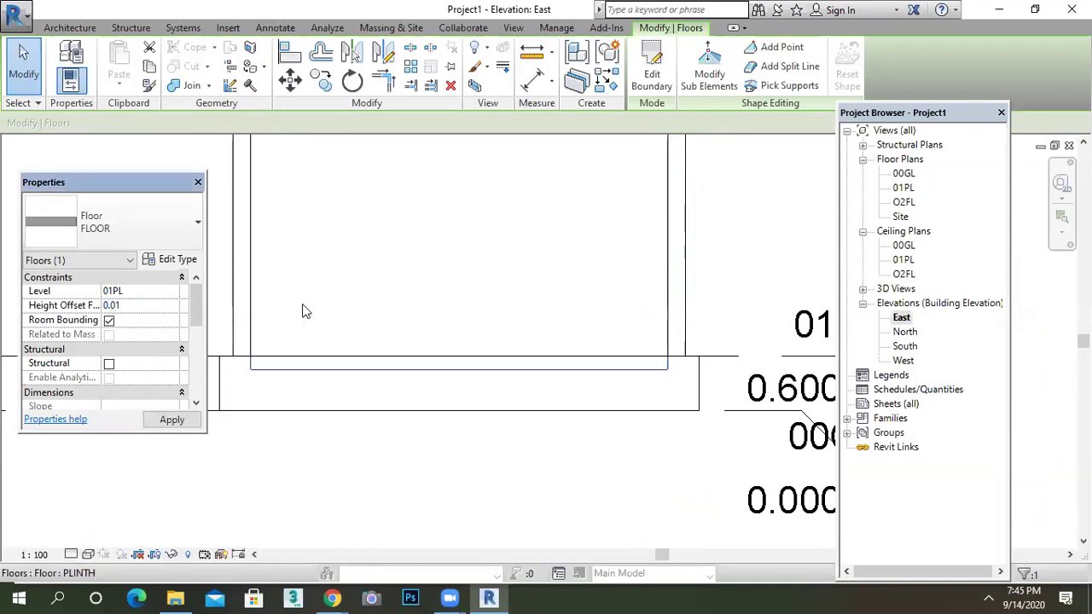
key(Return)
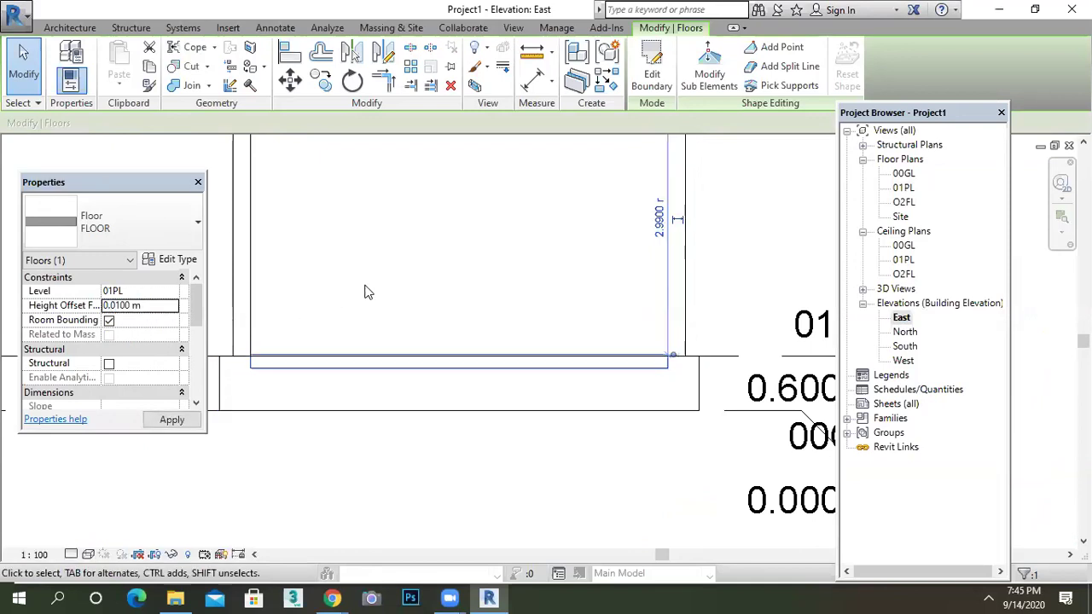
click(365, 287)
Step: Inspect the raised floor surface inside the room in the 3D view
click(455, 58)
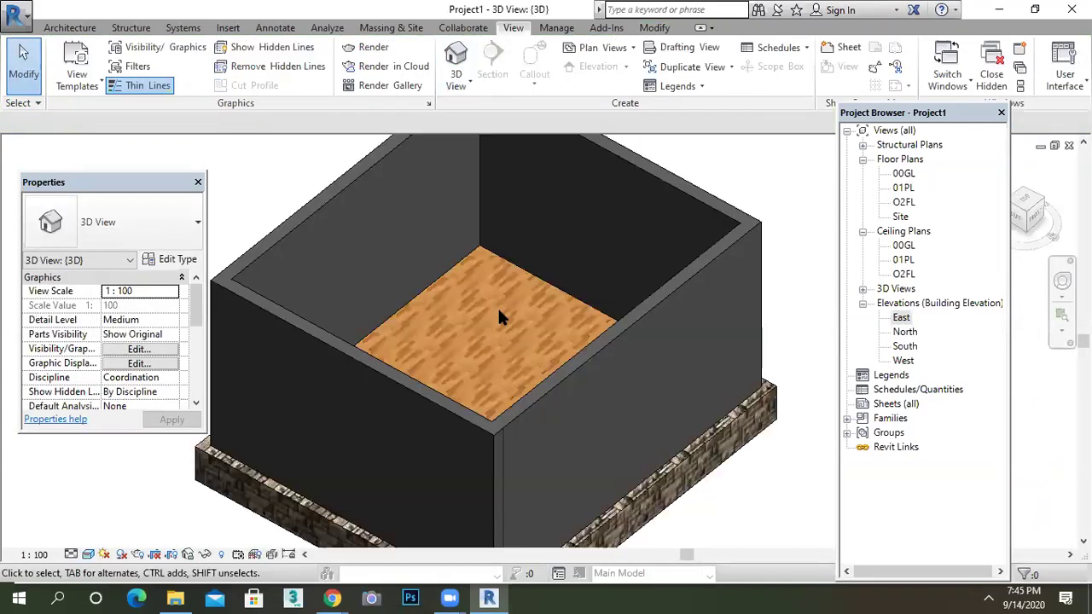
scroll(500, 310, down, 1)
shift+middle_drag(523, 321, 590, 417)
middle_drag(538, 386, 557, 382)
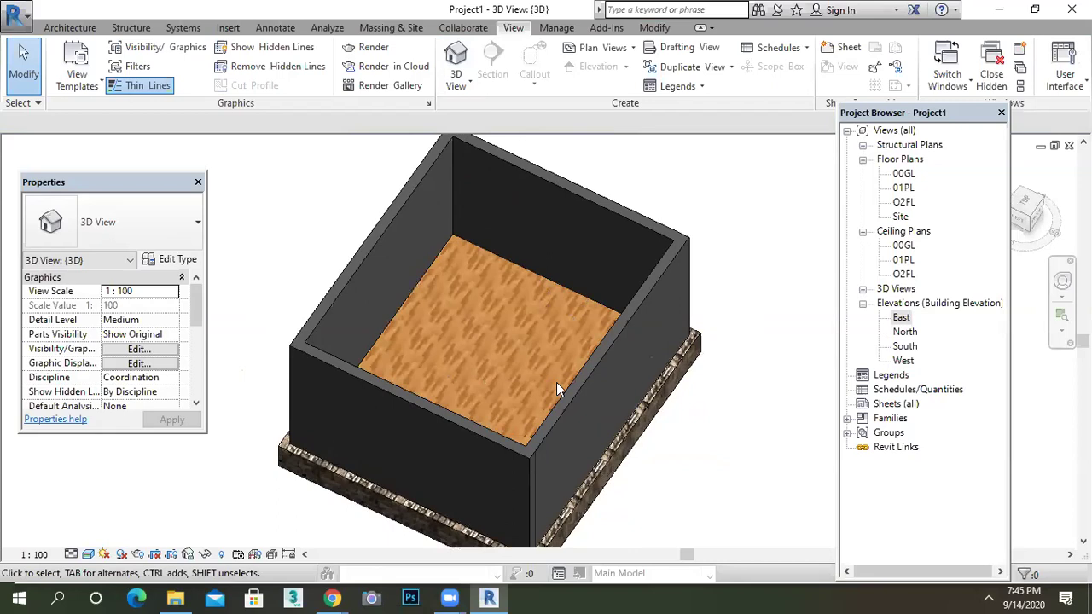
Step: Return to the East elevation and examine the floor's position relative to level 01PL
double_click(902, 317)
scroll(628, 357, down, 3)
scroll(676, 368, up, 1)
scroll(683, 369, down, 2)
scroll(344, 364, up, 1)
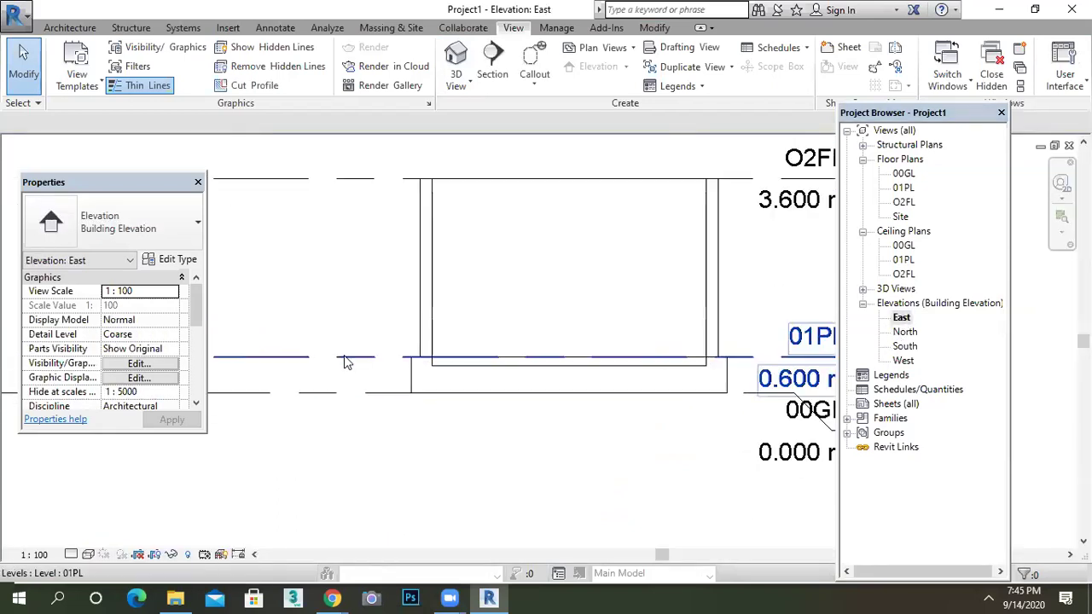
scroll(314, 357, up, 2)
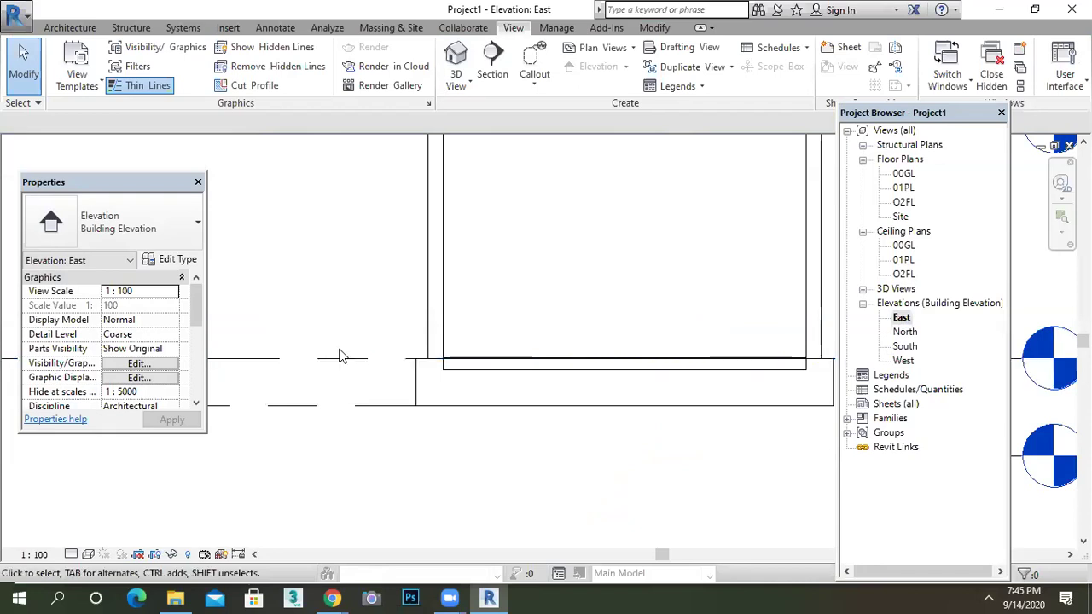
key(l)
key(l)
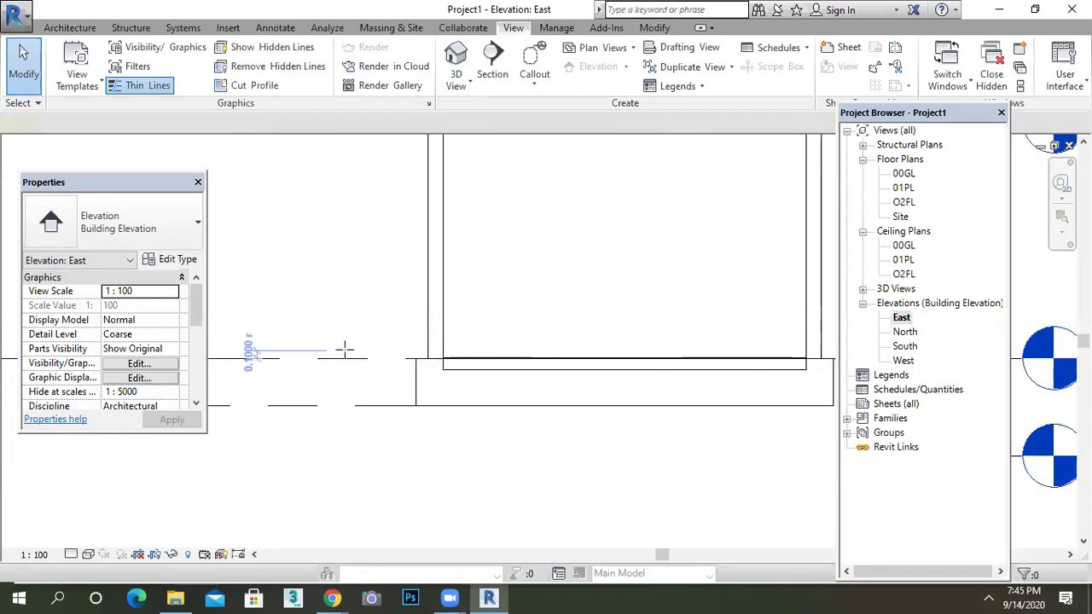
scroll(347, 357, down, 2)
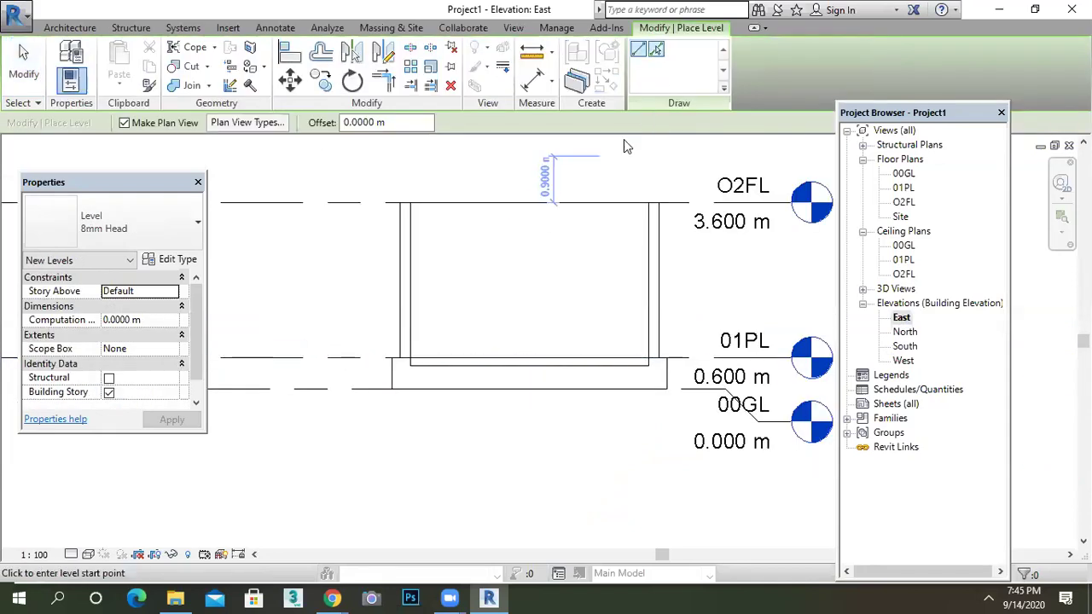
scroll(307, 345, up, 1)
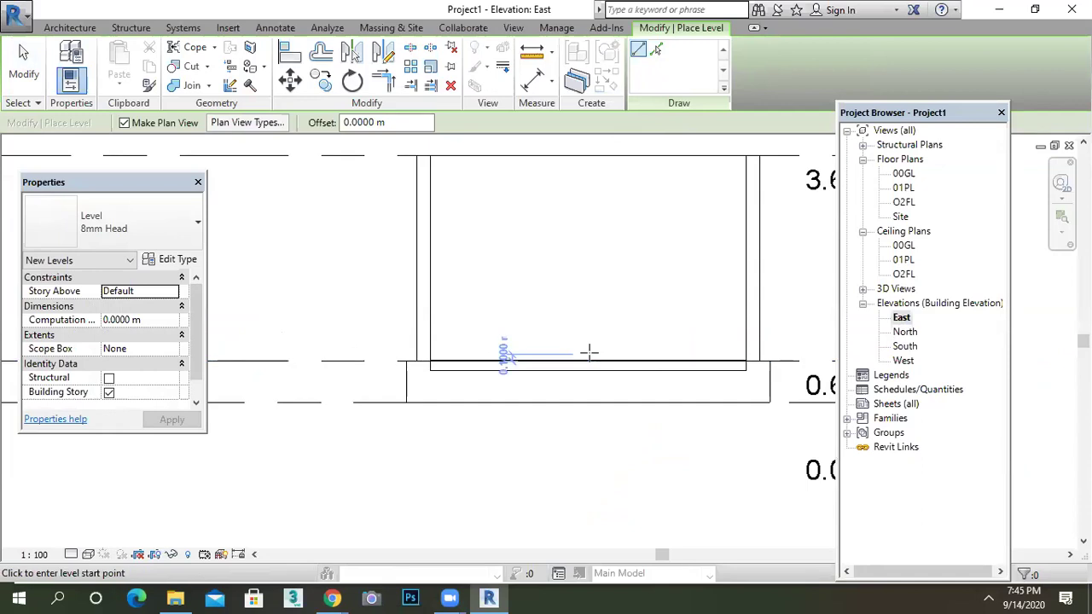
scroll(499, 354, down, 1)
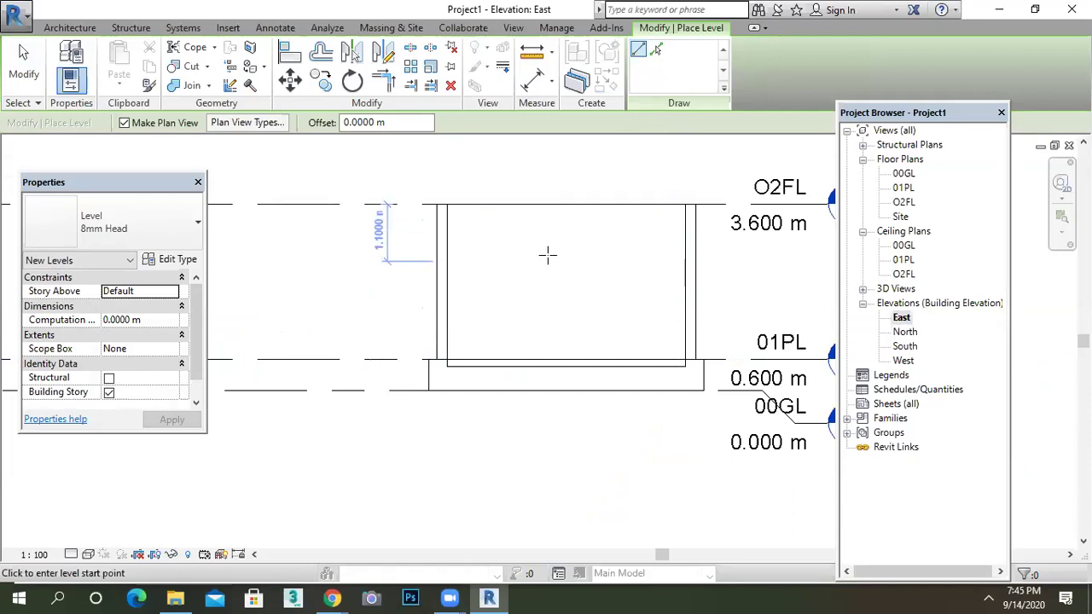
key(Escape)
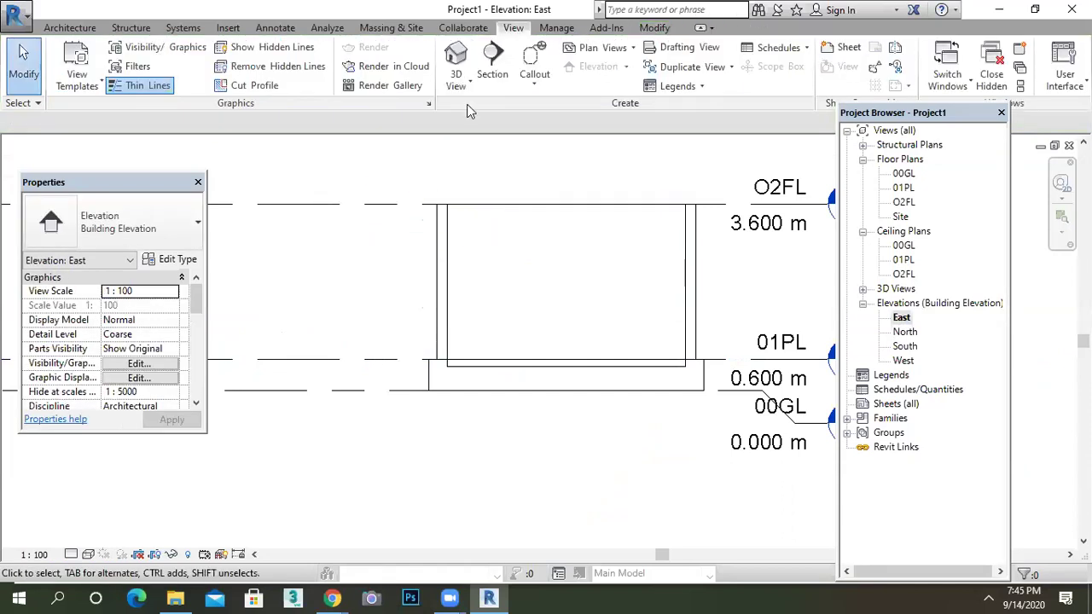
Step: Compare the floor and plinth in the 3D view and the East elevation, ending in the 3D view
click(456, 58)
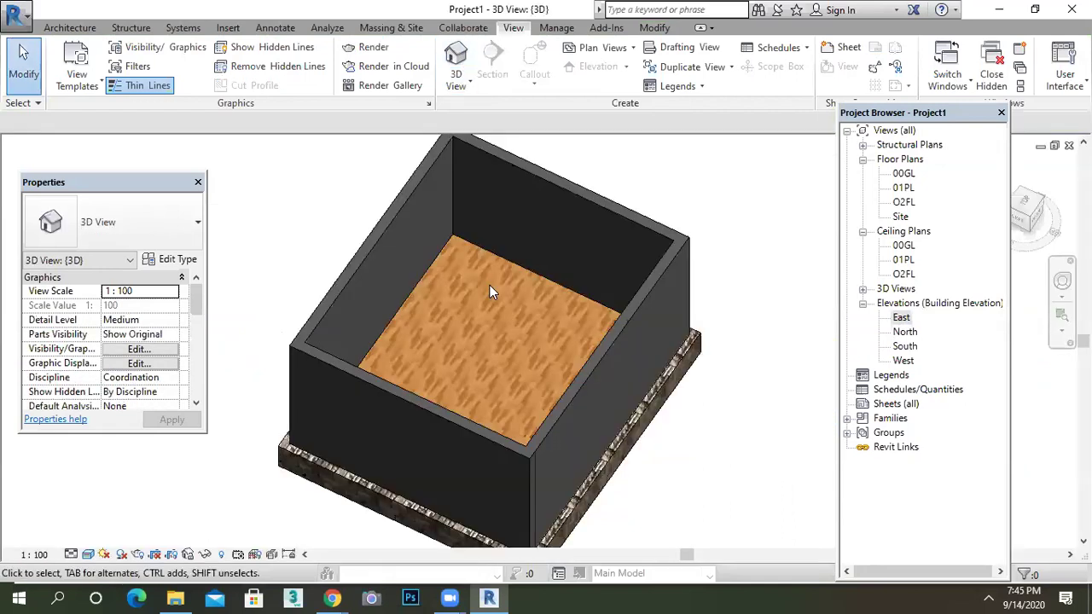
shift+middle_drag(583, 338, 578, 379)
scroll(459, 285, up, 4)
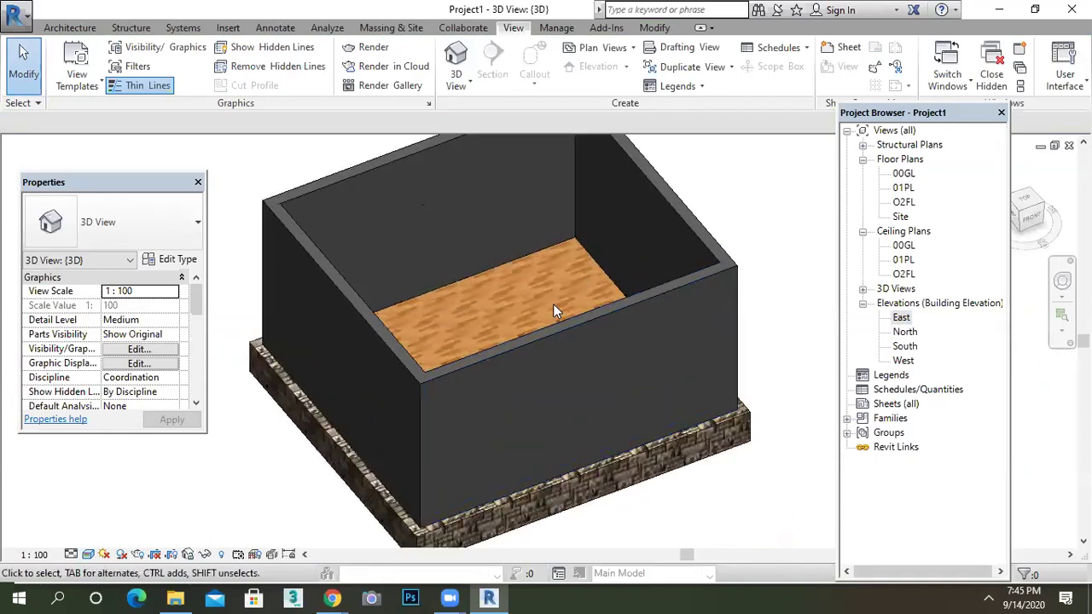
double_click(901, 318)
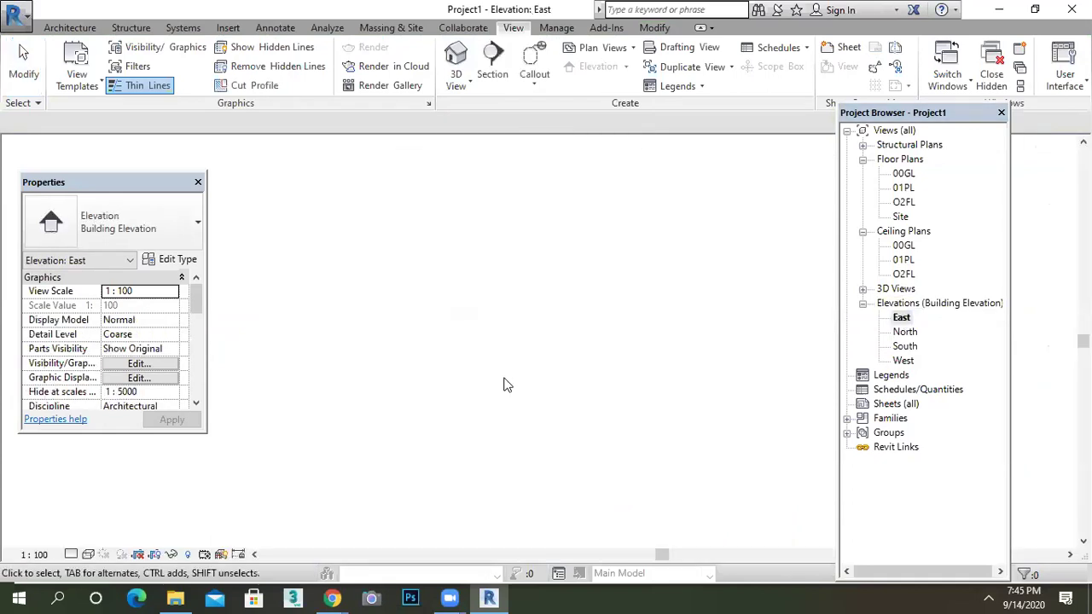
scroll(636, 367, up, 2)
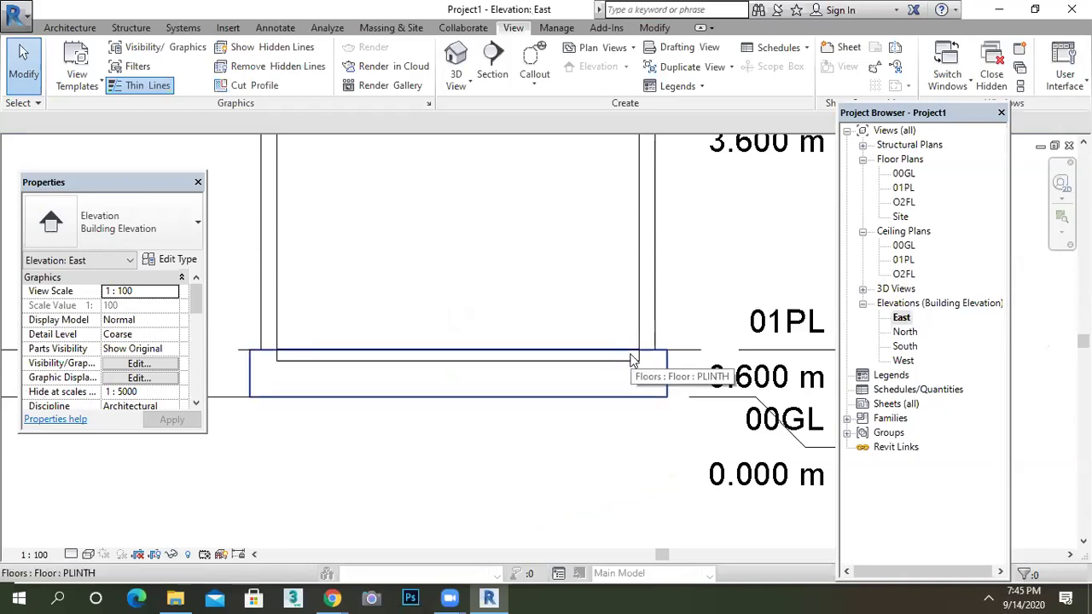
scroll(631, 359, down, 3)
click(456, 68)
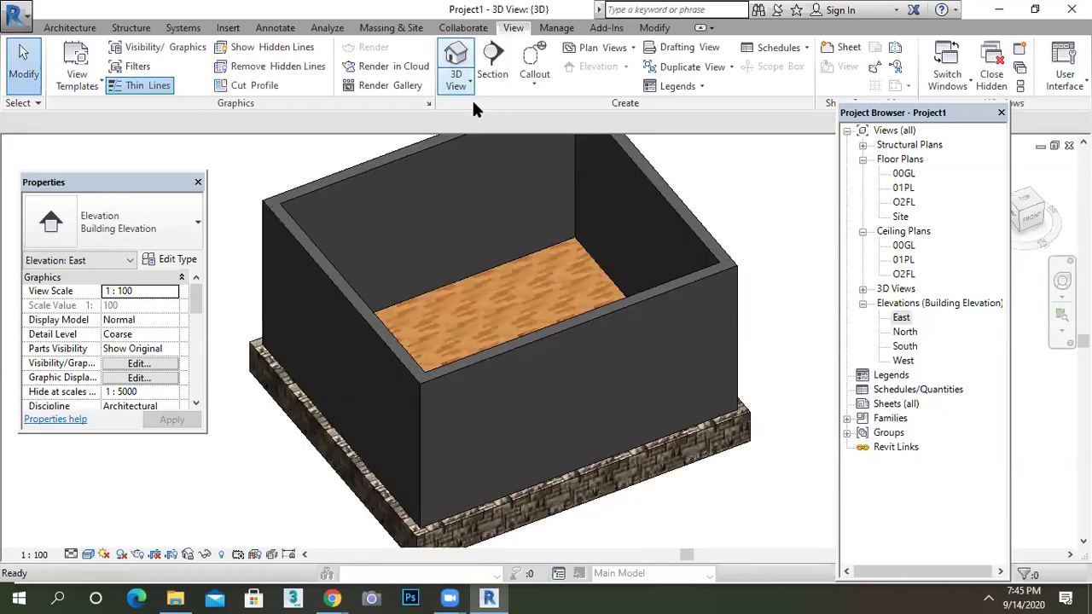
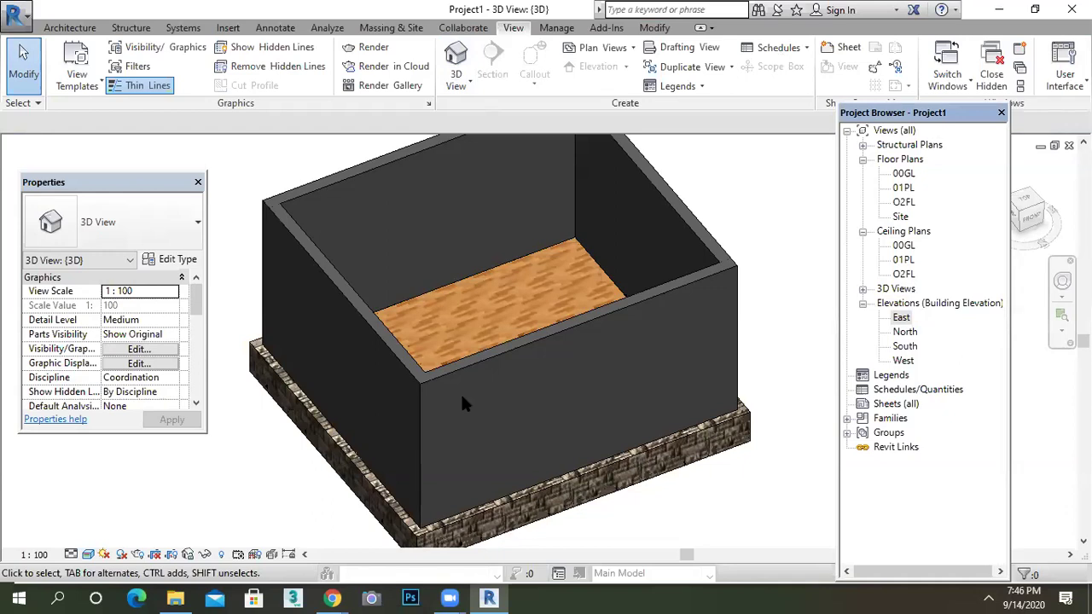
Step: Open the 01PL floor plan
scroll(450, 333, down, 2)
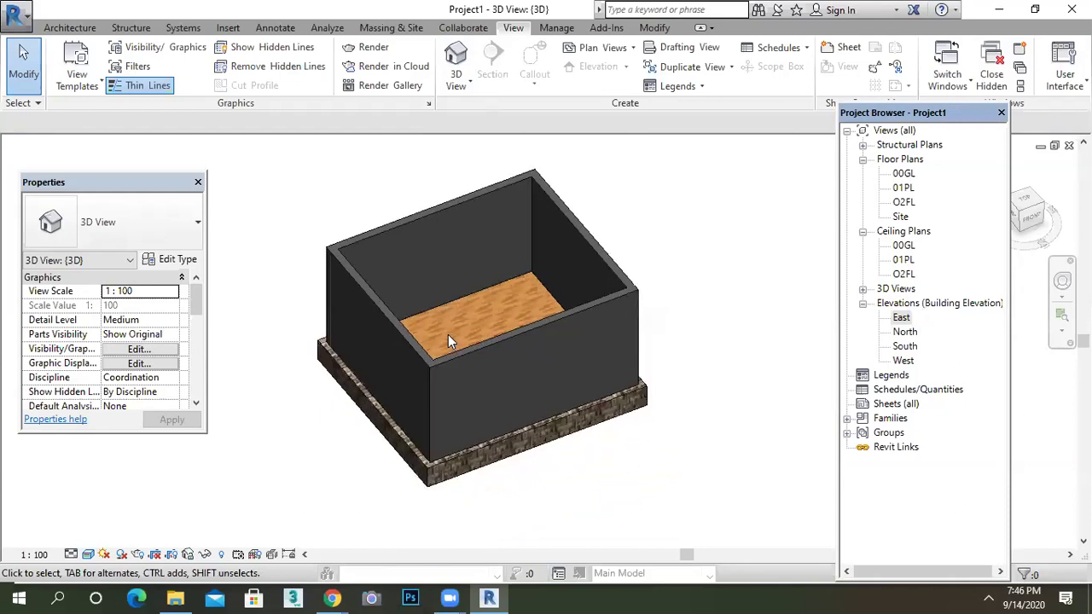
scroll(496, 347, up, 1)
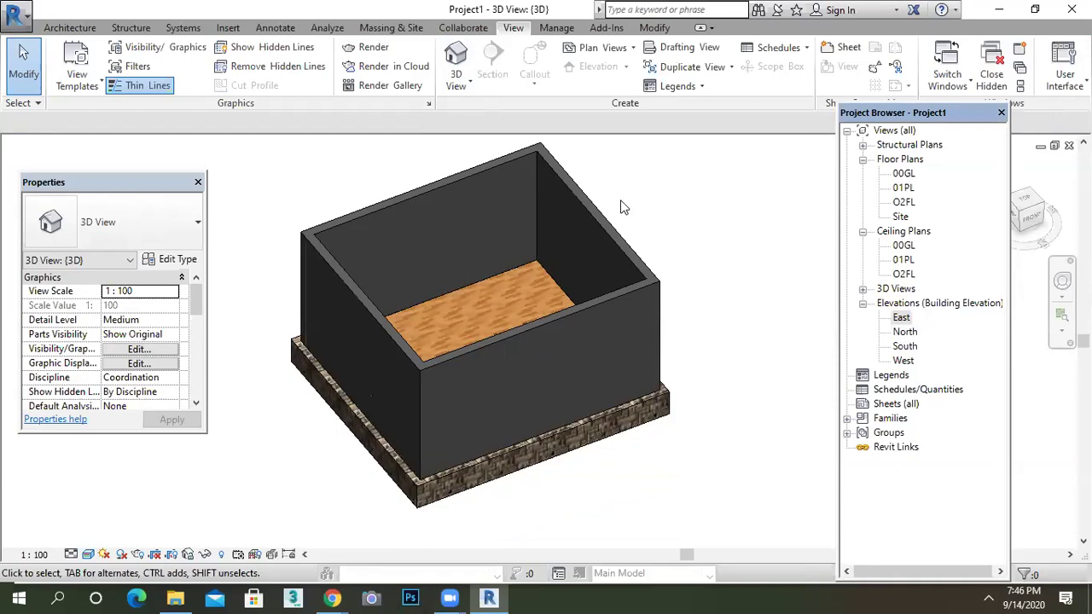
double_click(902, 188)
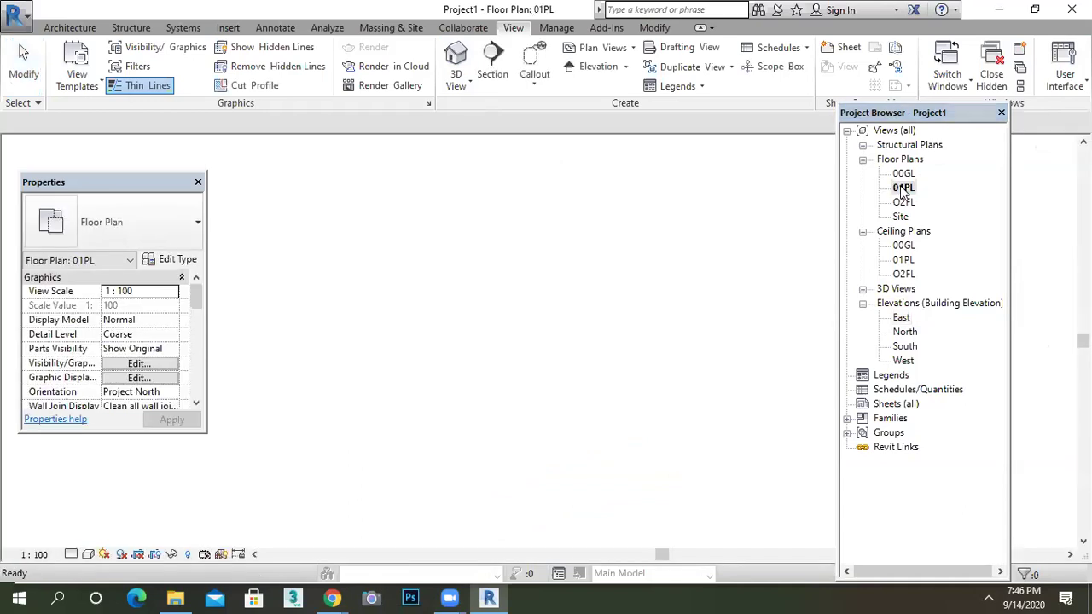
click(70, 27)
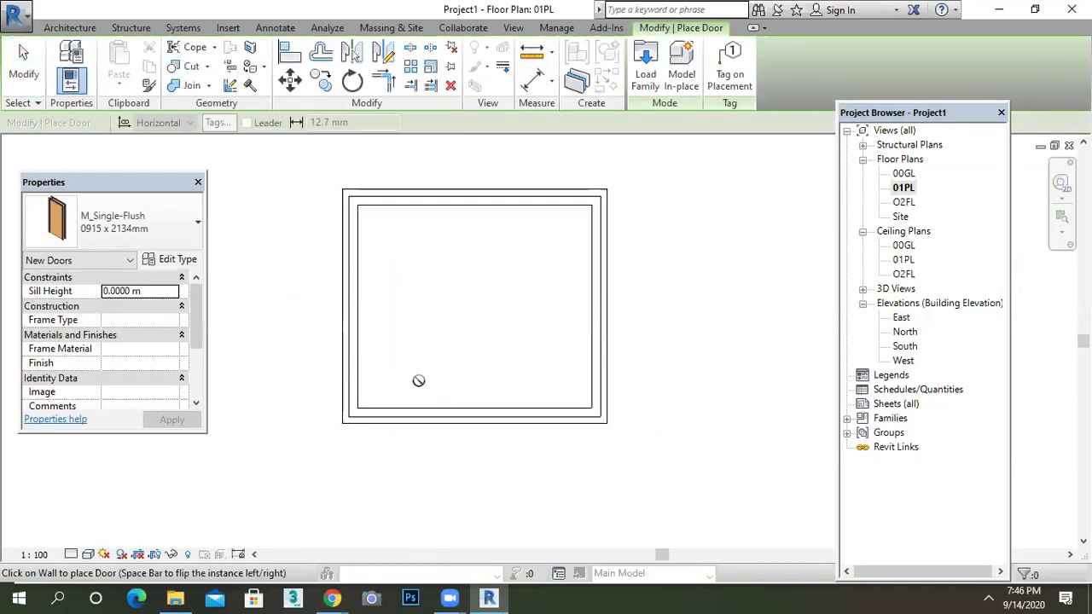
key(Escape)
right_click(657, 180)
click(674, 189)
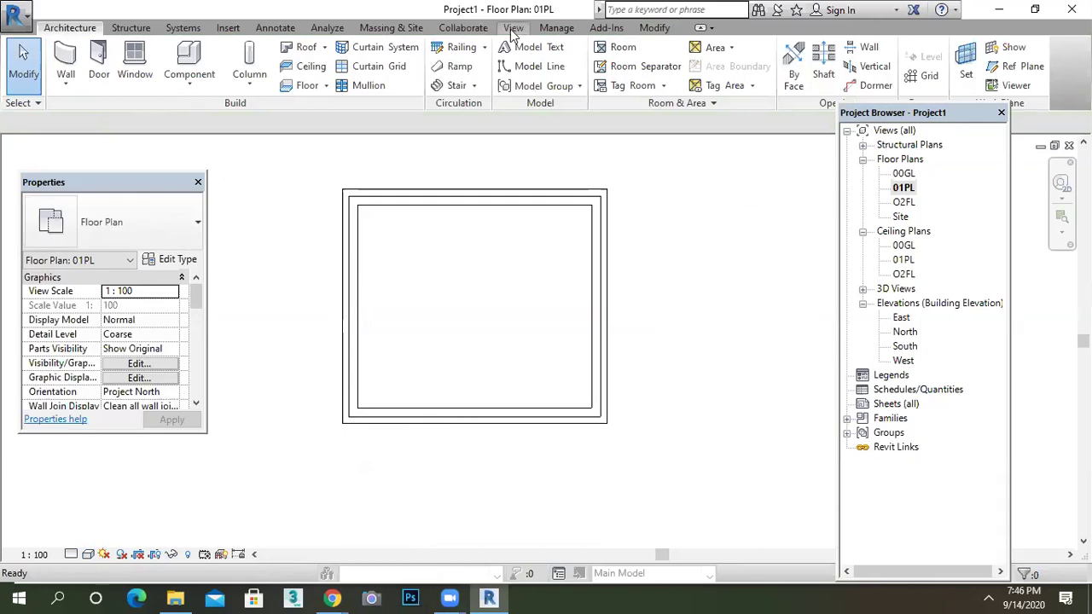
Step: Switch to the 3D view and undo the latest floor edits
click(510, 29)
click(456, 56)
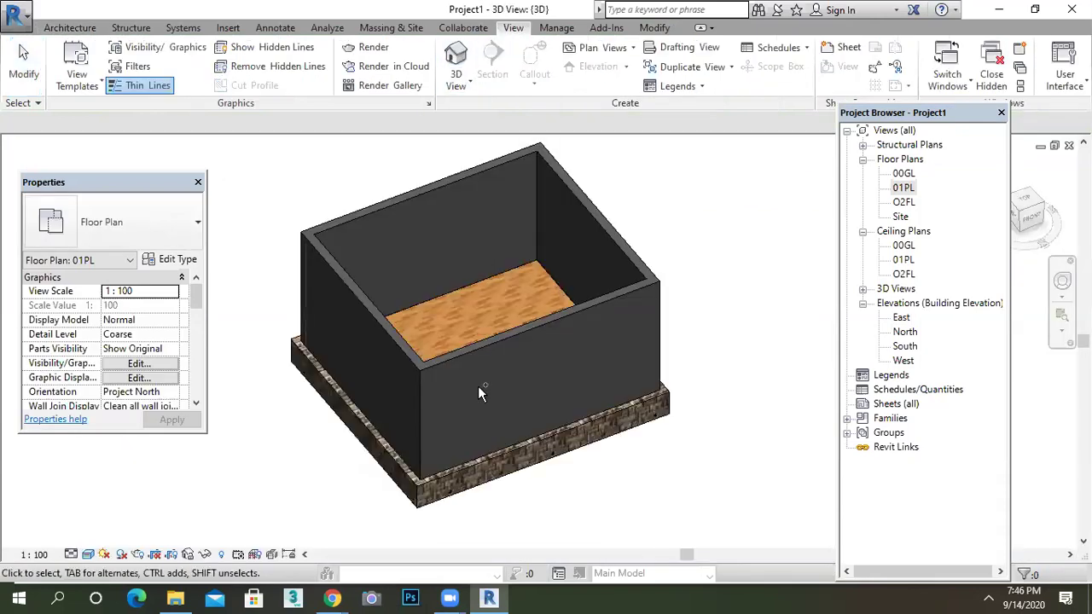
key(ctrl+z)
key(ctrl+z)
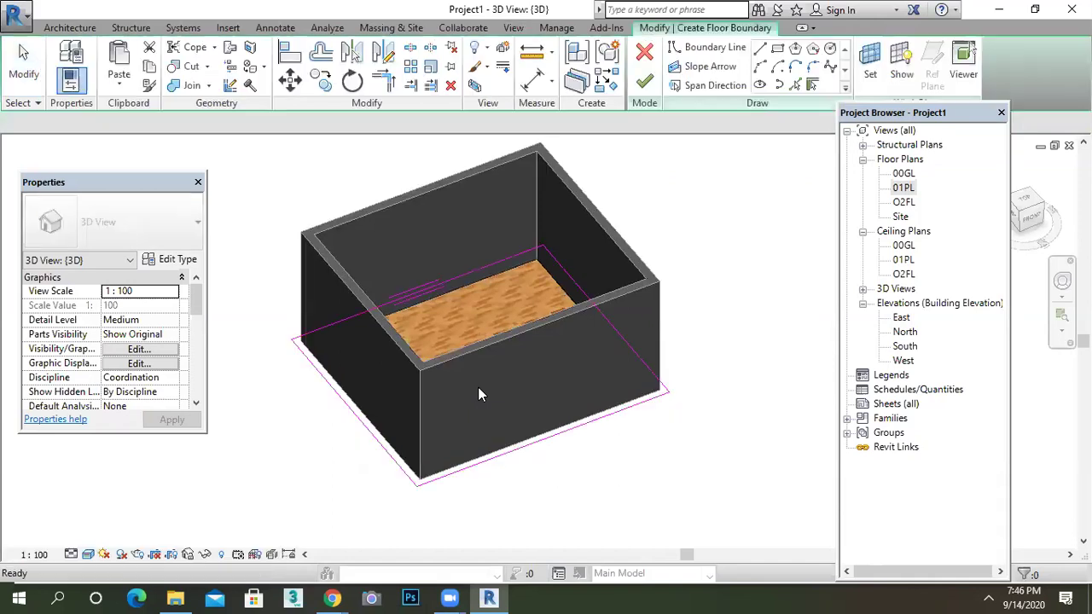
click(679, 210)
Step: Inspect in 3D how the wood floor and stone plinth surfaces overlap inside the room
shift+middle_drag(527, 325, 496, 330)
scroll(509, 399, up, 2)
scroll(528, 387, down, 2)
scroll(497, 329, up, 4)
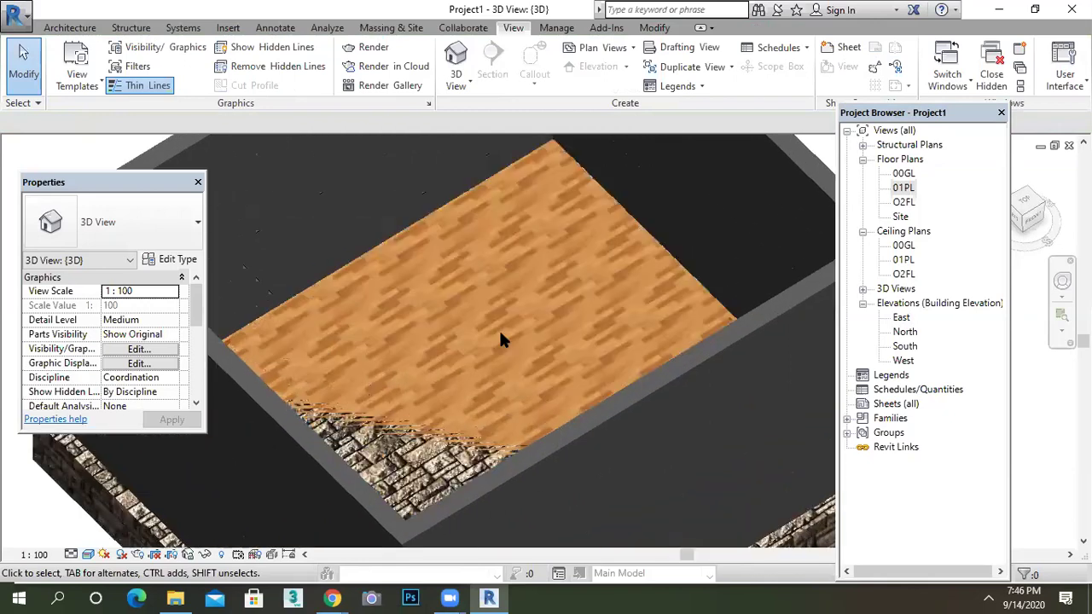
scroll(502, 334, up, 3)
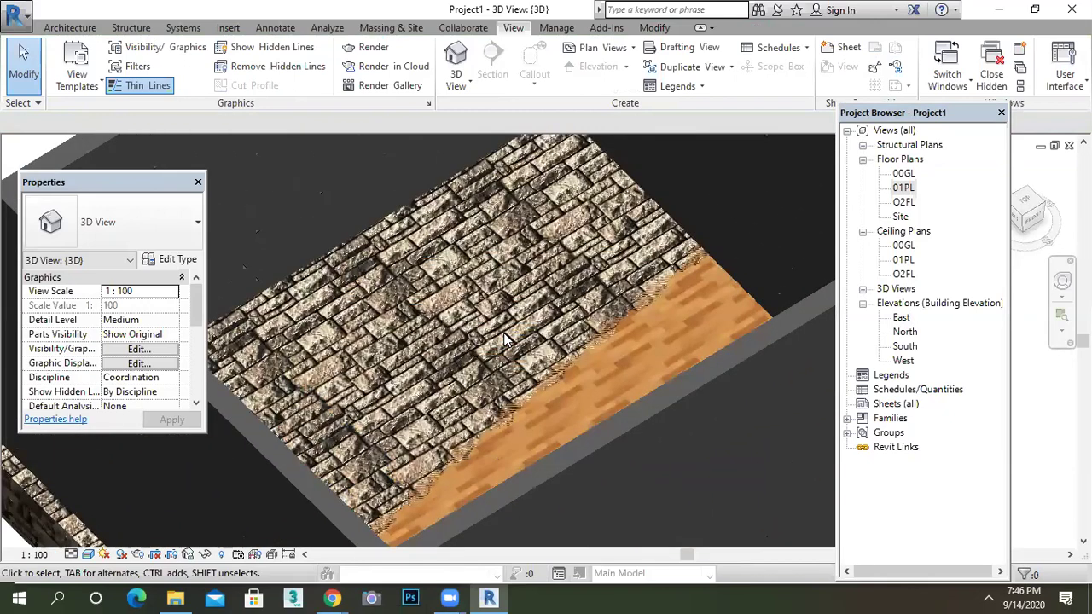
scroll(505, 338, up, 1)
scroll(505, 338, down, 2)
scroll(506, 338, up, 1)
scroll(505, 338, down, 2)
scroll(505, 335, down, 2)
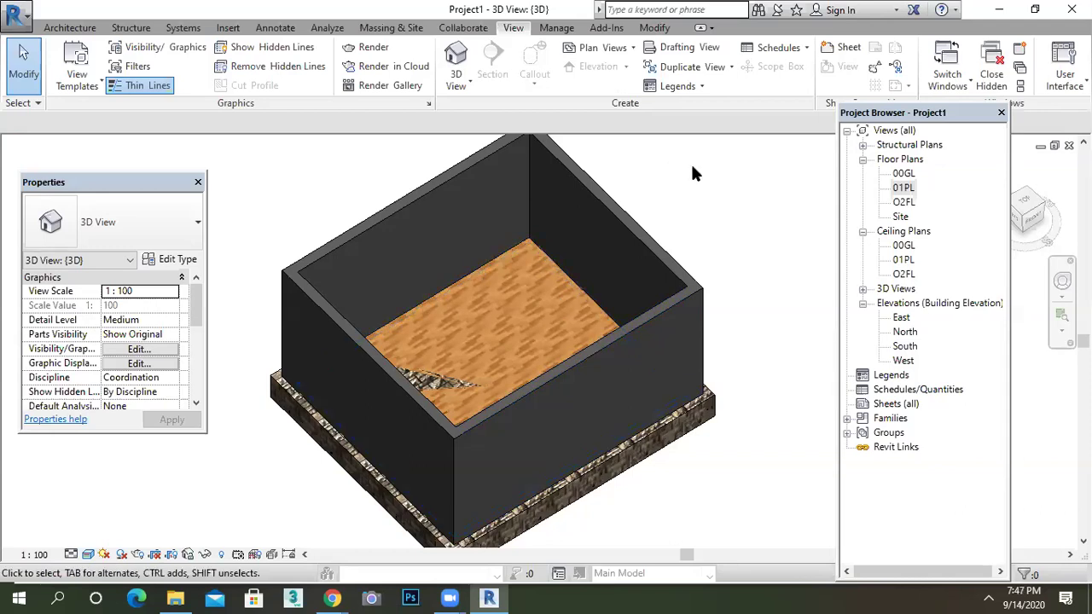
Step: Open the East elevation and set its visual style to Wireframe
double_click(902, 317)
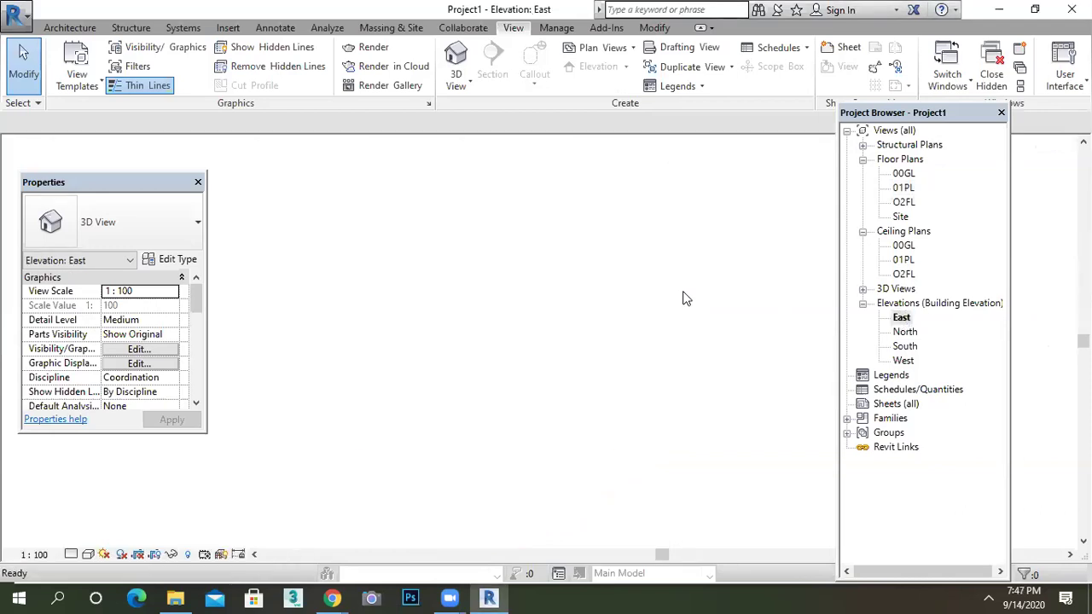
scroll(598, 345, up, 2)
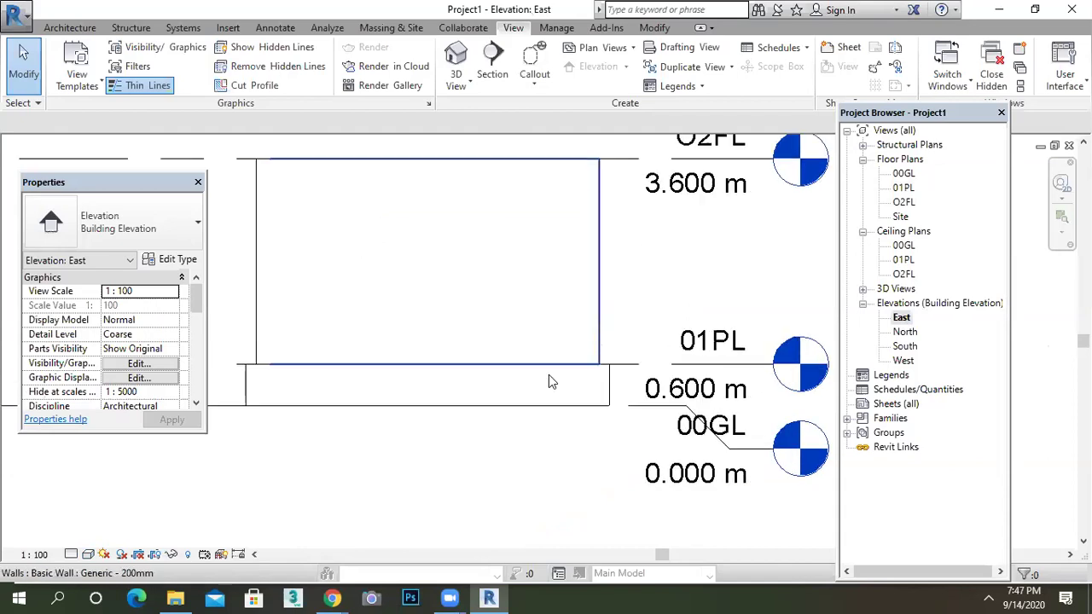
click(89, 553)
click(136, 455)
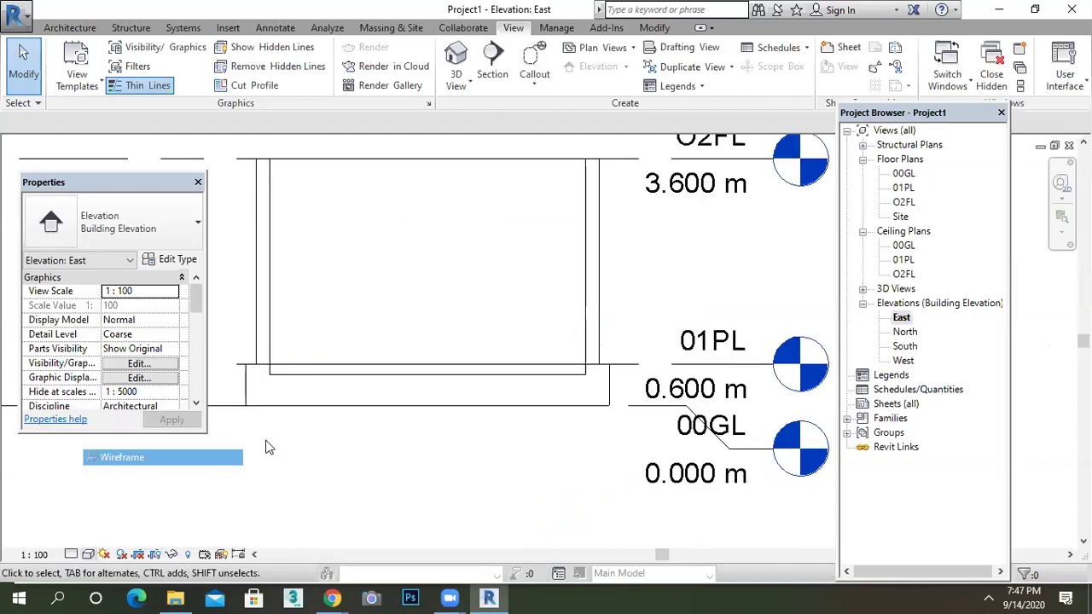
Step: Set the height offset of the thin FLOOR slab above the plinth to 0.01 m from level 01PL
scroll(536, 376, up, 3)
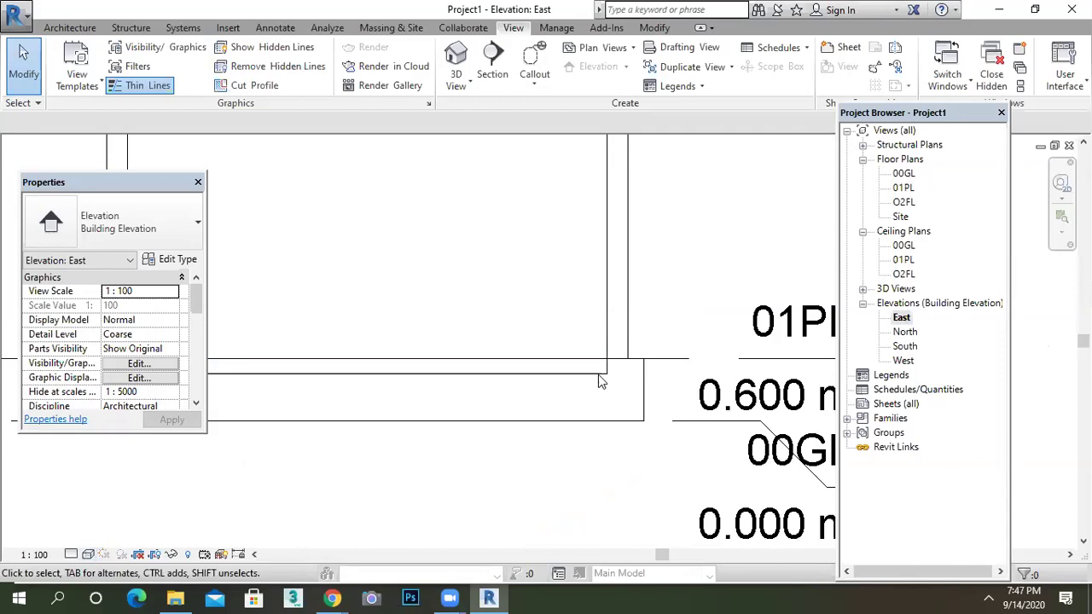
scroll(649, 370, up, 3)
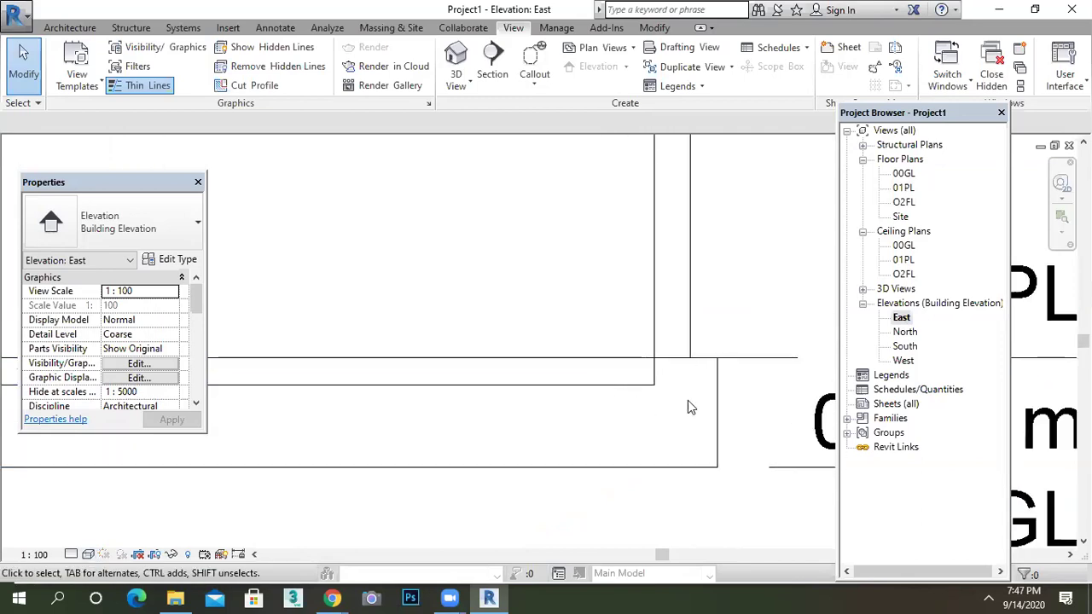
scroll(668, 389, down, 2)
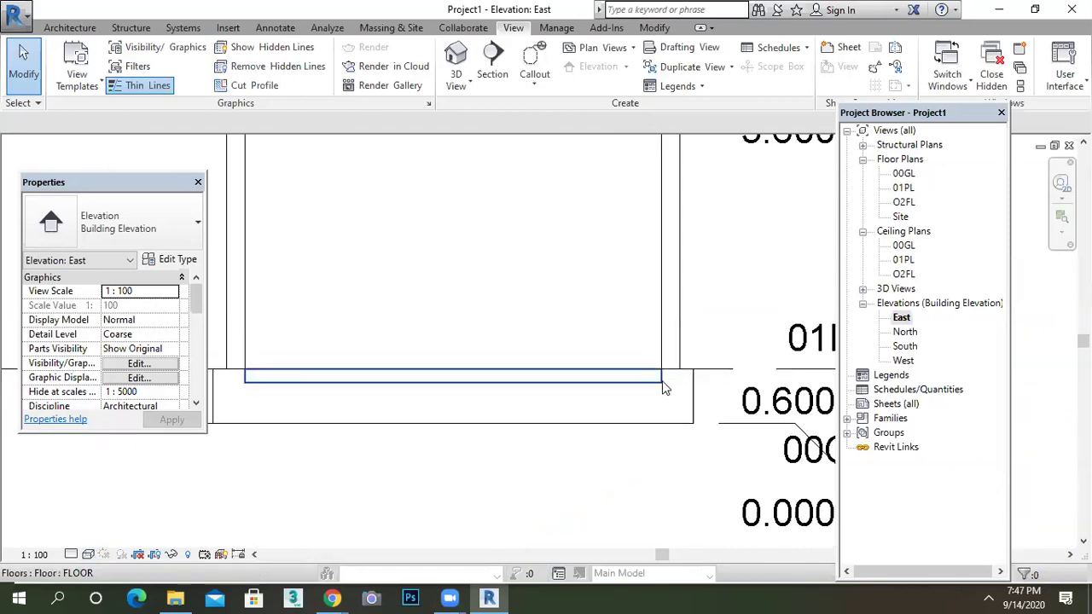
click(666, 388)
click(152, 307)
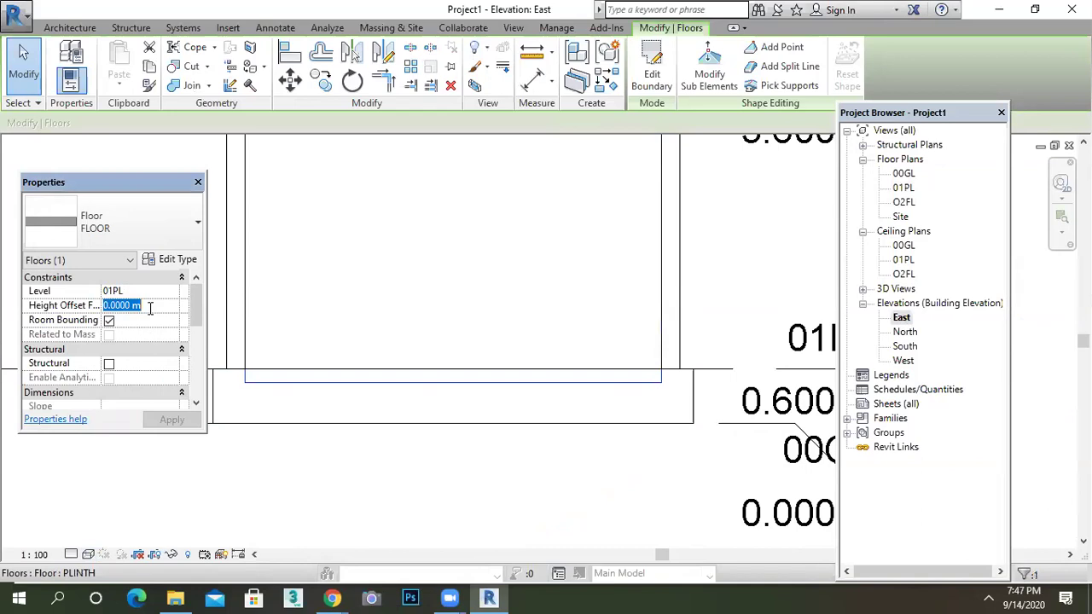
text(0.01)
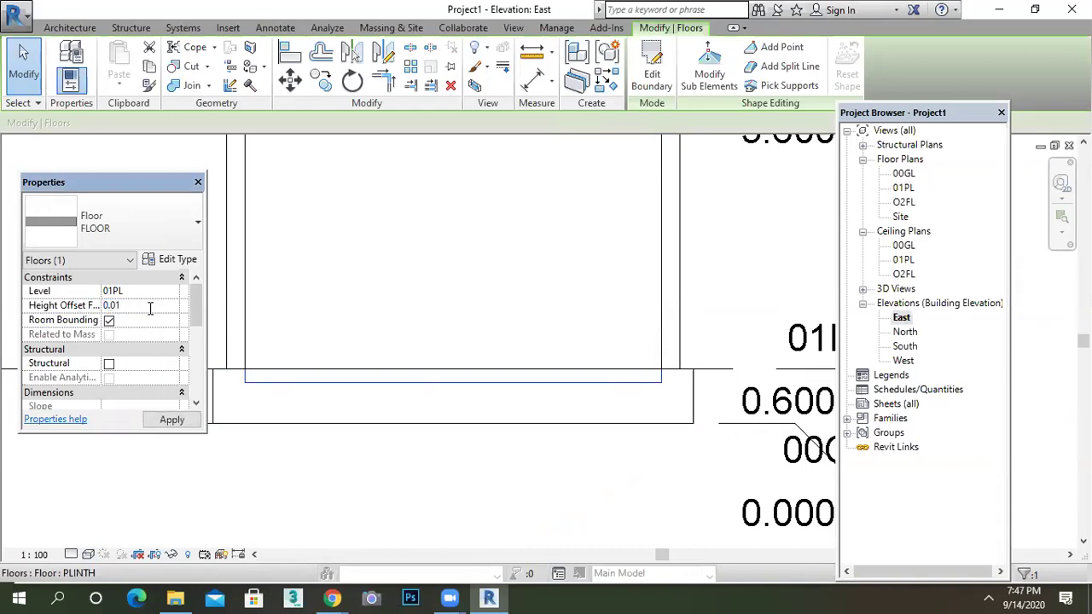
key(Return)
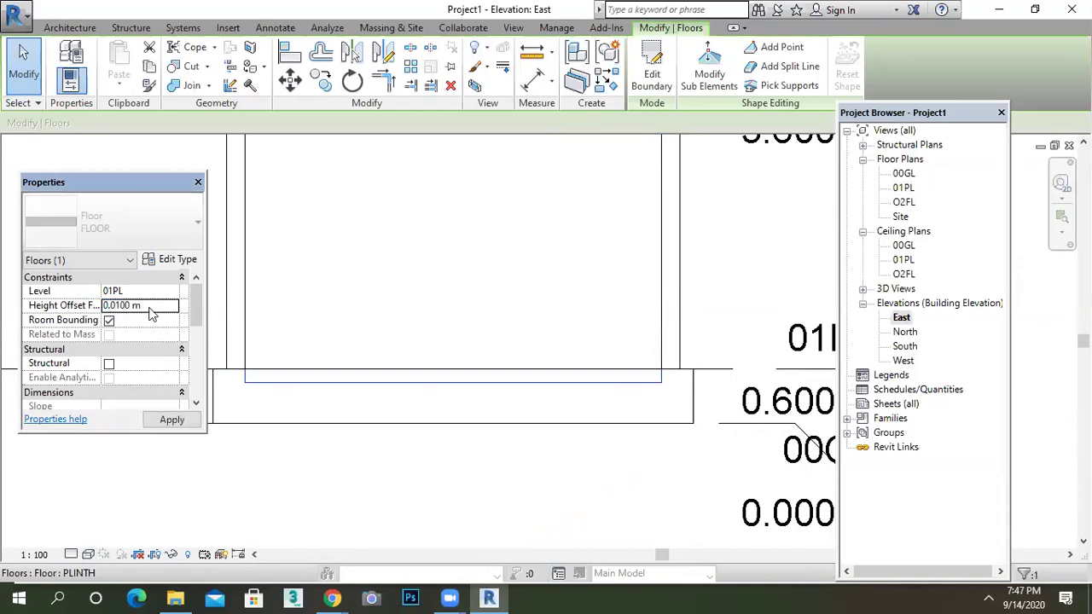
click(404, 295)
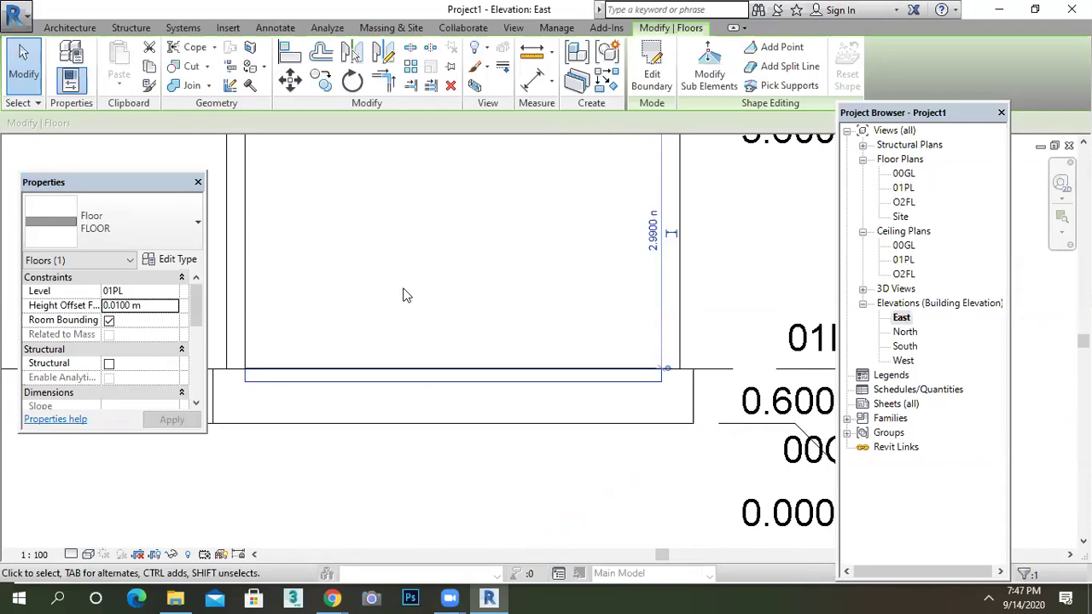
Step: Inspect the raised wood floor in the 3D view from several angles
click(456, 58)
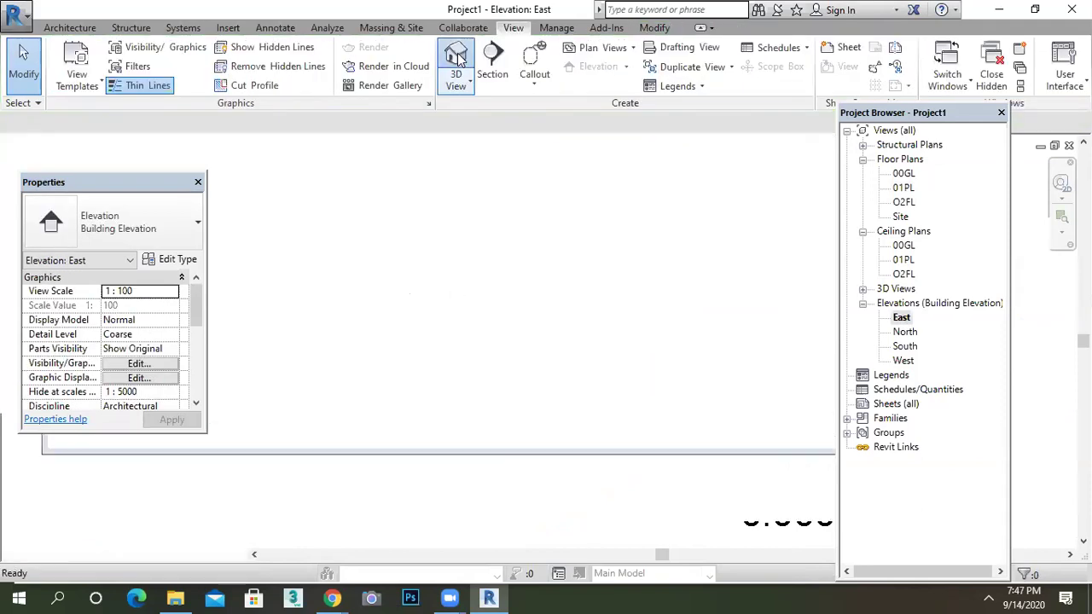
scroll(491, 313, up, 2)
scroll(493, 313, down, 2)
shift+middle_drag(495, 314, 519, 330)
shift+middle_drag(511, 373, 579, 343)
middle_drag(321, 434, 497, 313)
scroll(519, 322, down, 2)
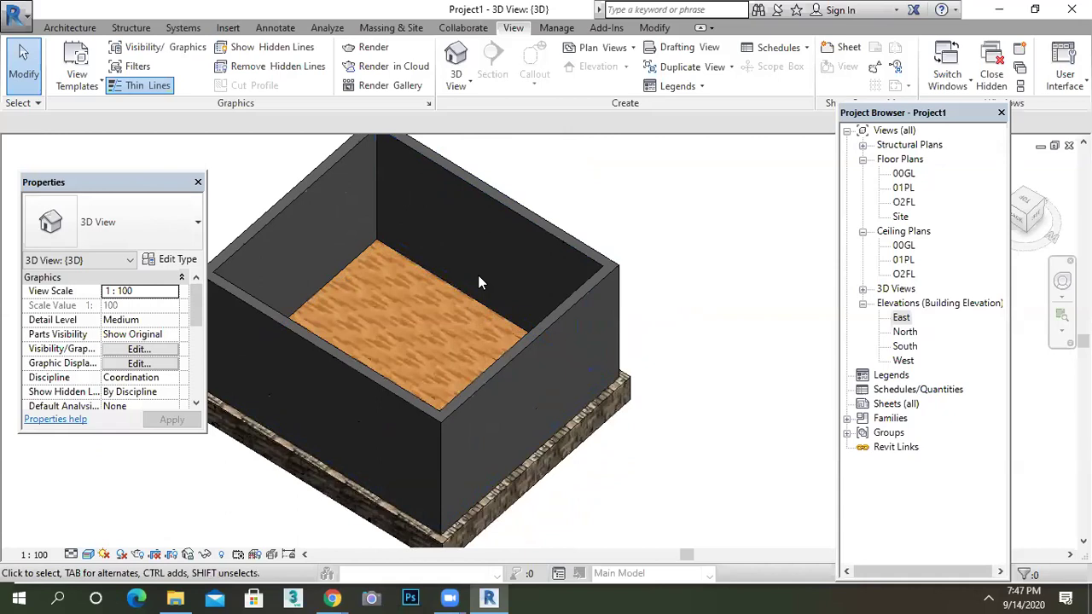
Step: Examine the floor, walls and plinth against the levels in the East elevation, ending in the 3D view
double_click(902, 318)
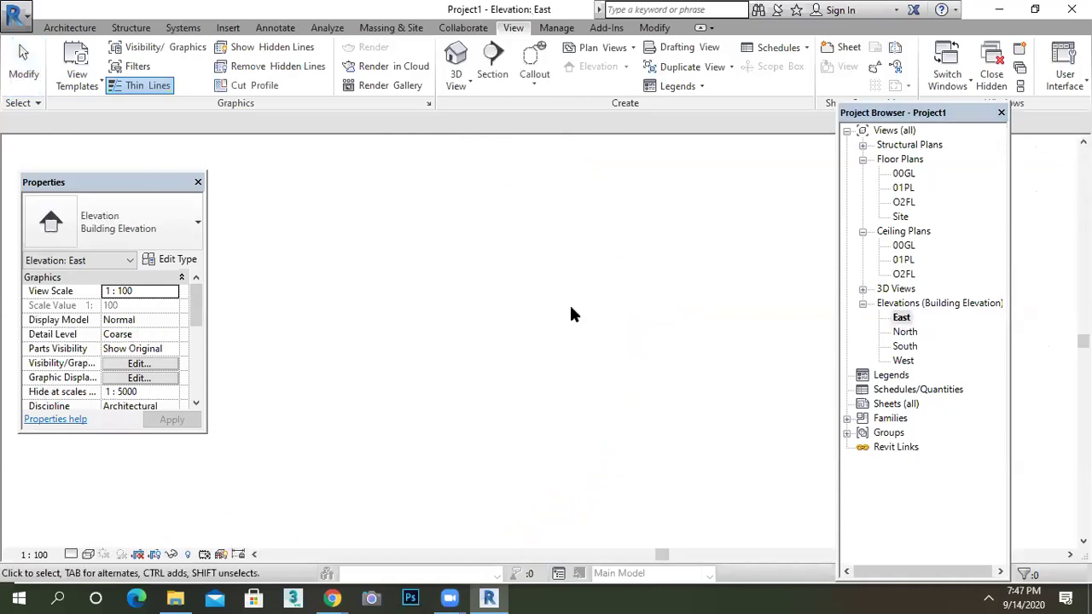
scroll(611, 379, down, 2)
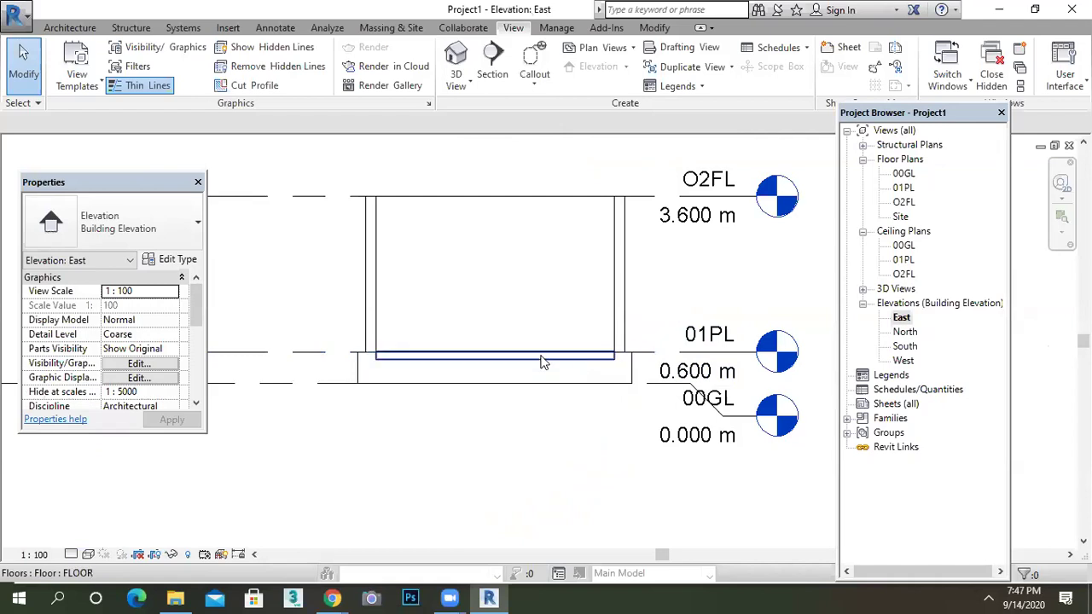
scroll(541, 361, down, 1)
scroll(512, 330, up, 2)
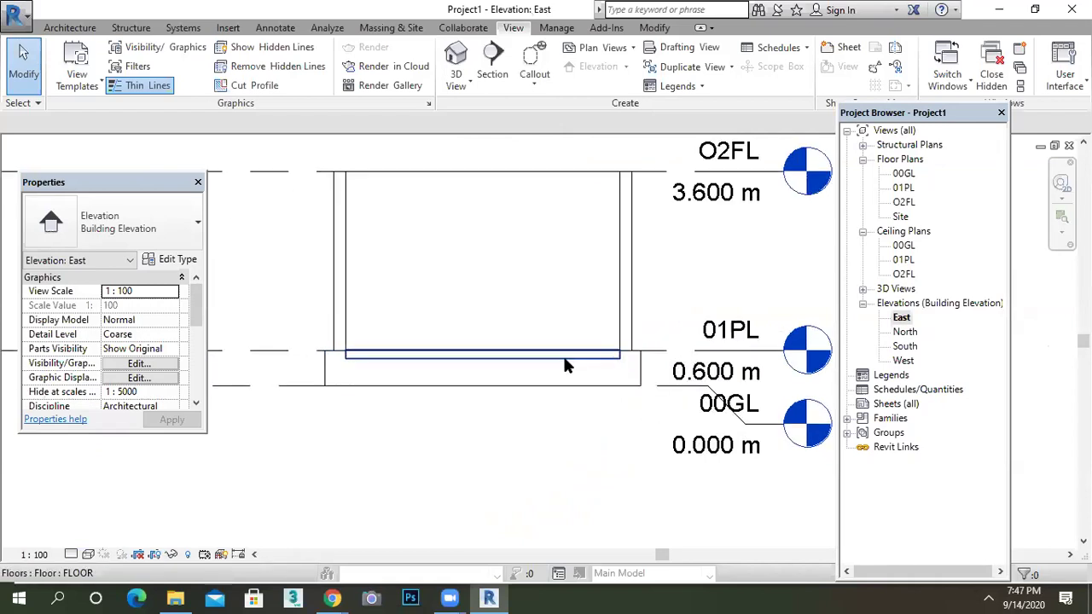
scroll(606, 362, down, 1)
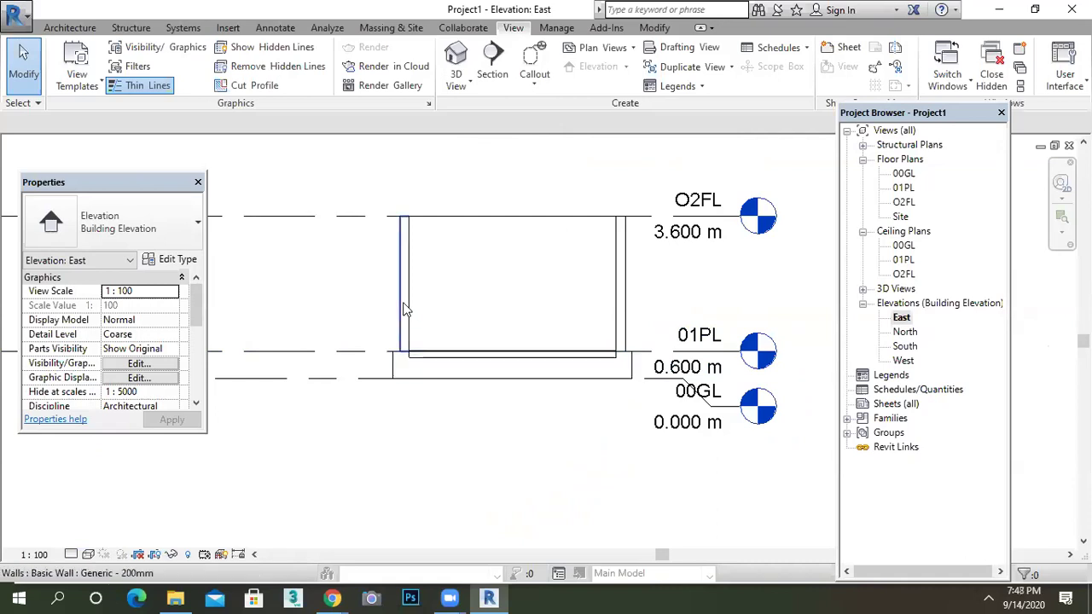
click(456, 58)
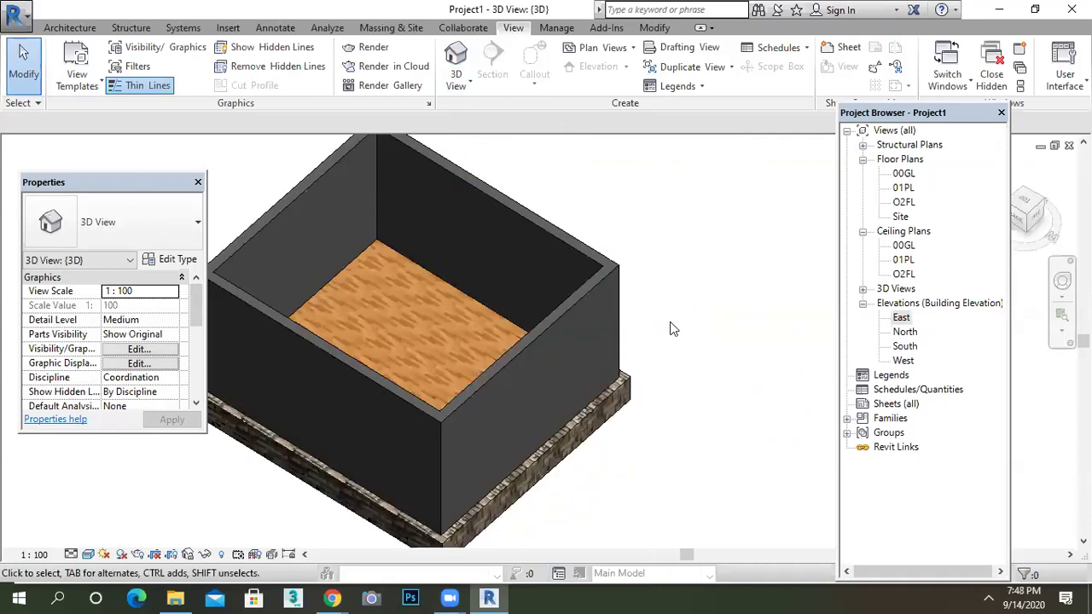
Step: In the 01PL floor plan, place an M_Single-Flush 0915 x 2134mm door in the lower wall, about 1.3 m from the left wall
double_click(904, 188)
scroll(519, 307, down, 5)
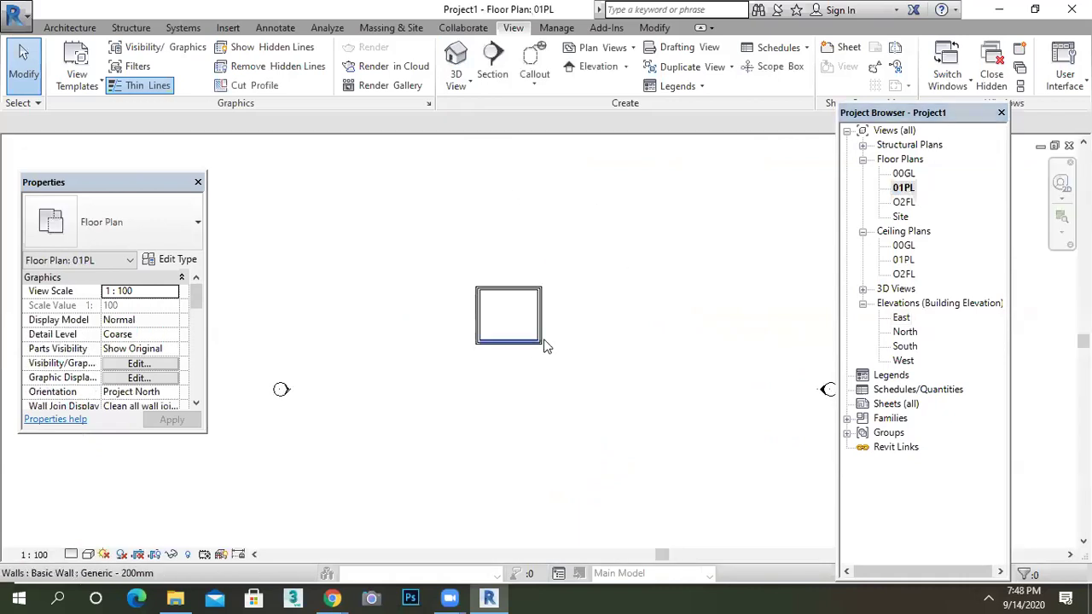
scroll(533, 329, up, 4)
click(70, 28)
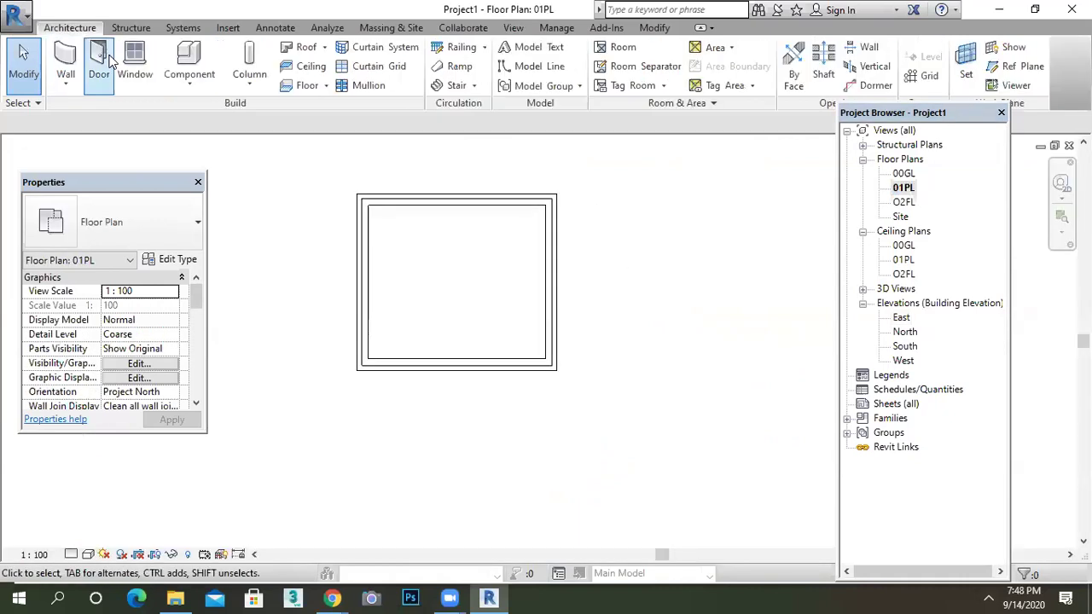
scroll(429, 358, up, 2)
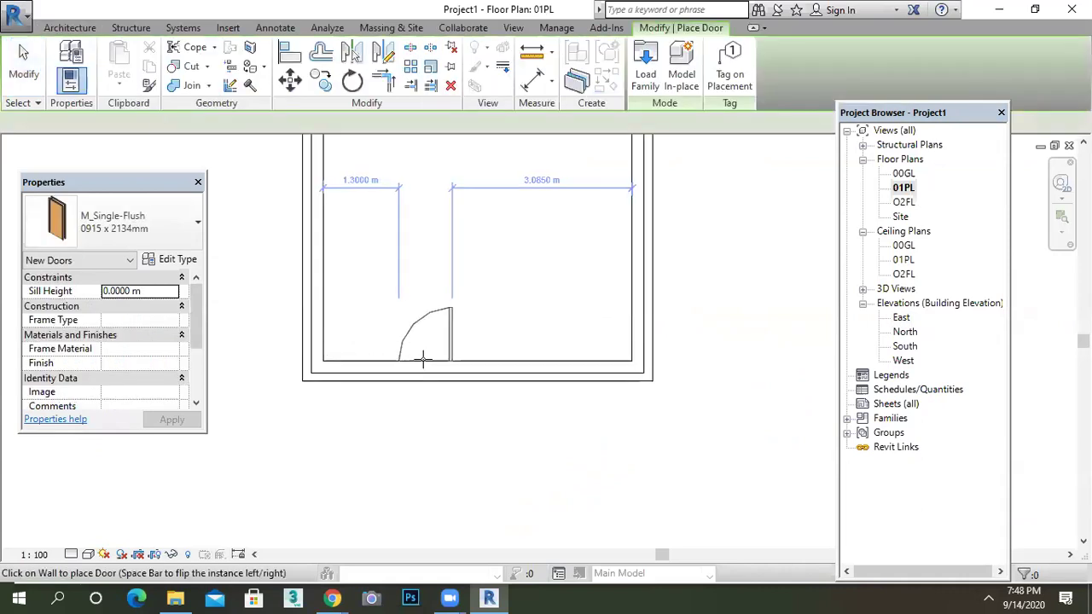
right_click(477, 219)
click(499, 226)
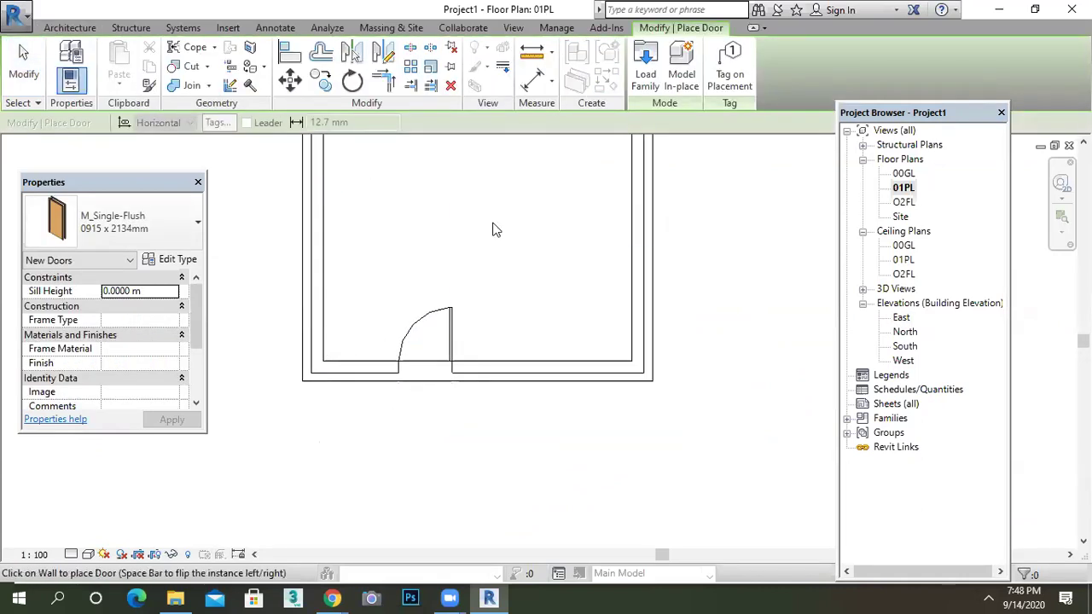
right_click(491, 223)
click(504, 227)
Step: Place one window near the middle of each of the left, upper and right walls
click(132, 63)
scroll(435, 310, down, 2)
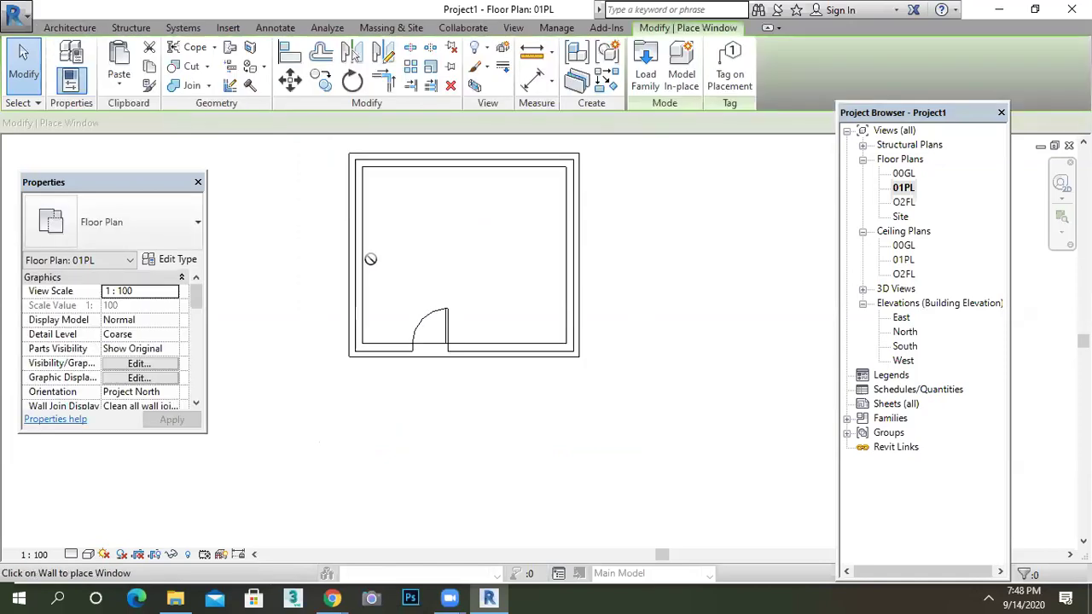
click(464, 164)
click(572, 256)
right_click(691, 212)
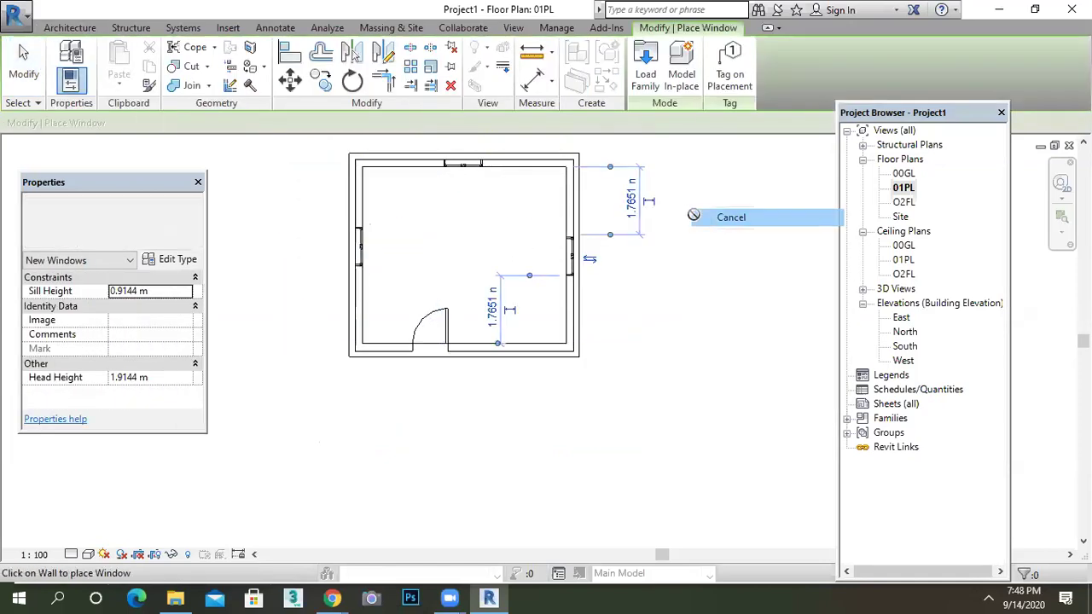
click(707, 224)
Step: Start a new floor and duplicate the PLINTH floor type as FOOT TILE
scroll(520, 292, down, 4)
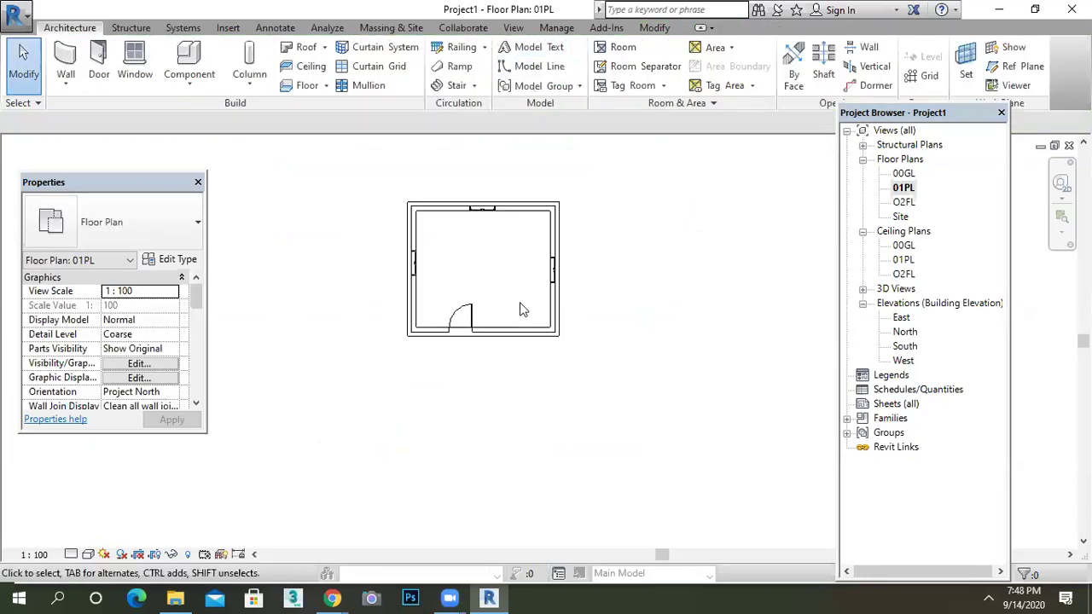
scroll(549, 307, up, 2)
scroll(552, 308, down, 1)
middle_drag(608, 339, 516, 345)
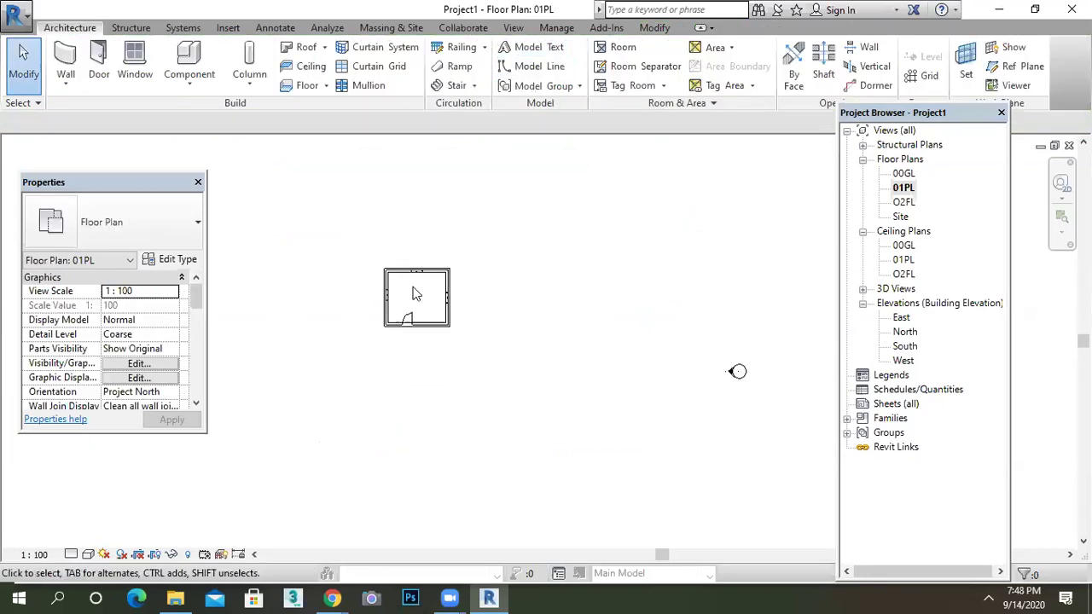
scroll(431, 284, up, 2)
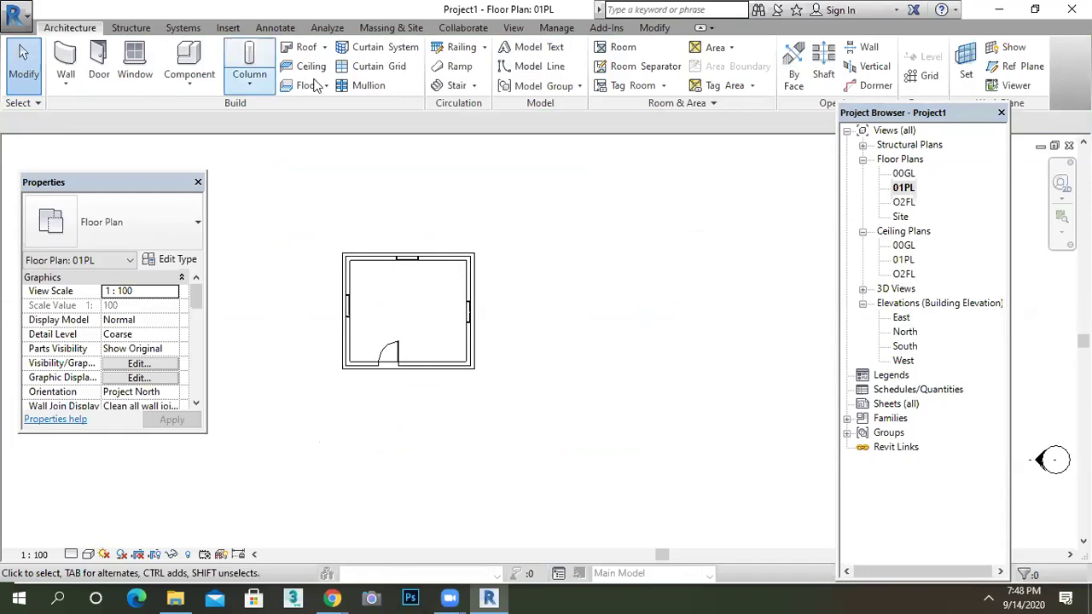
scroll(427, 230, down, 1)
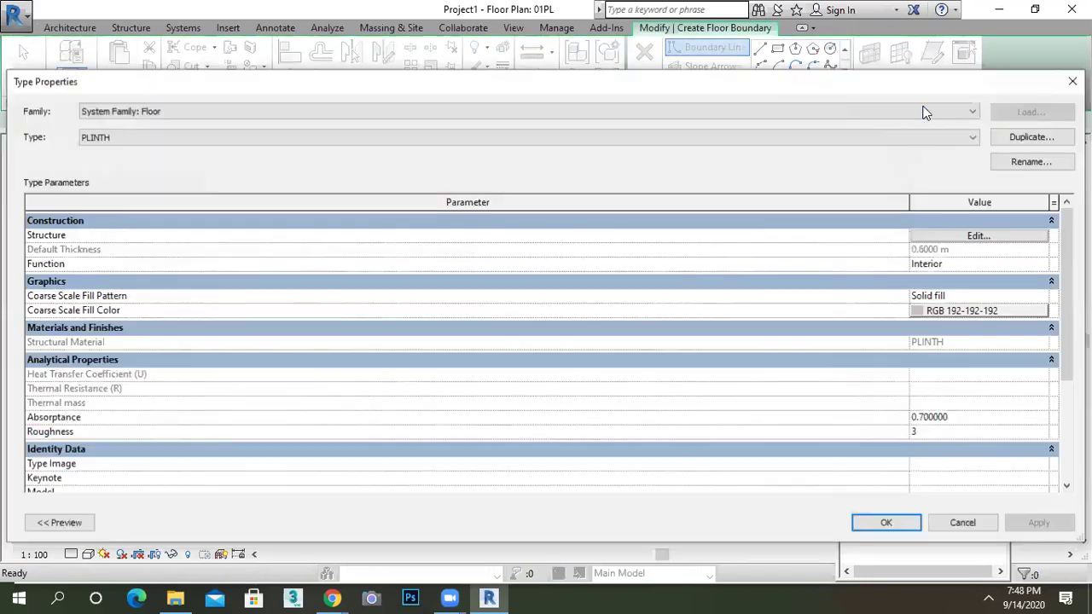
click(1033, 137)
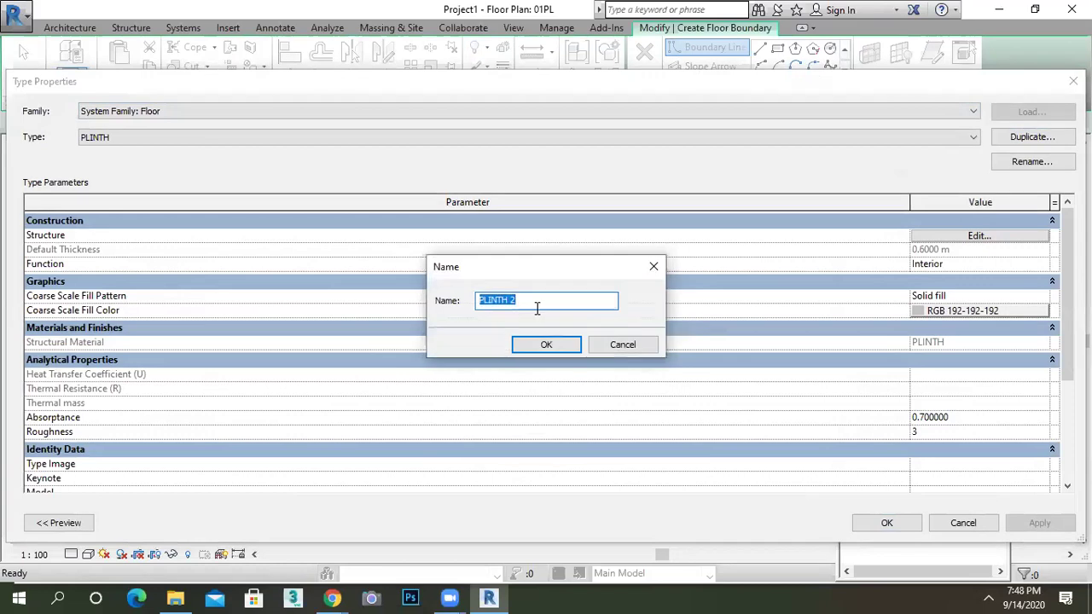
text(F)
click(542, 345)
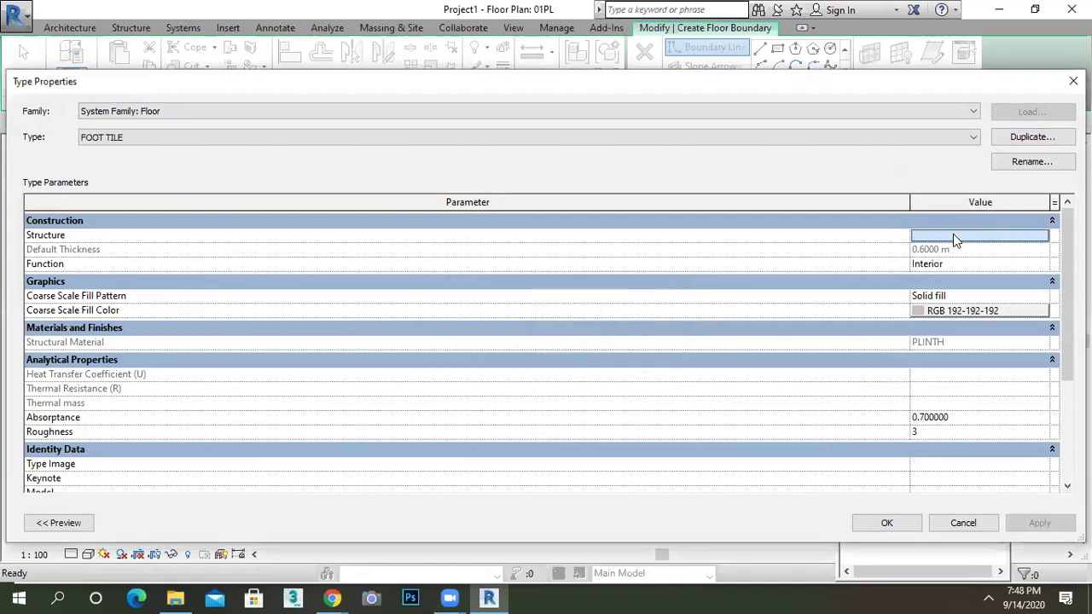
Step: Edit the FOOT TILE floor type's structure and set its structural layer thickness to 0.1 m
click(953, 235)
click(559, 233)
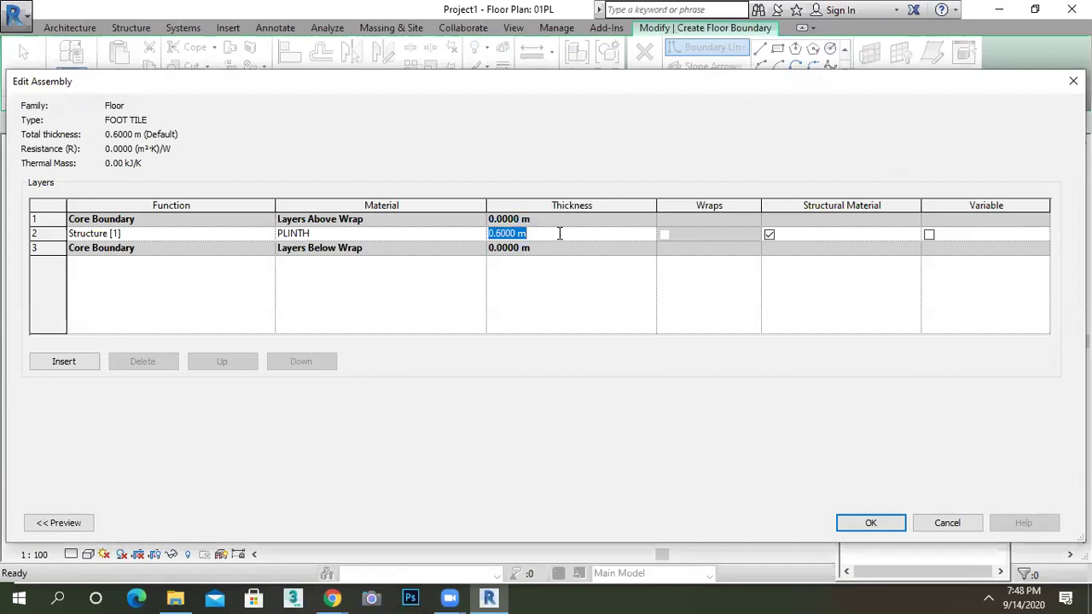
text(0.15)
drag(512, 234, 483, 236)
text(0.1)
Step: Create a new material for the structural layer and name it FOOT TILE
click(481, 233)
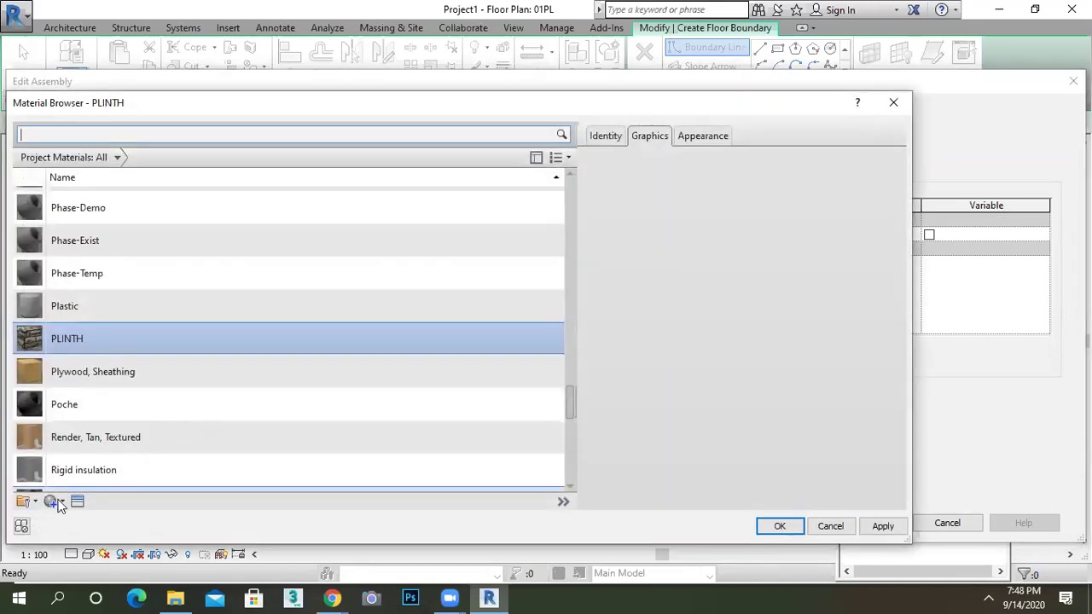
click(51, 502)
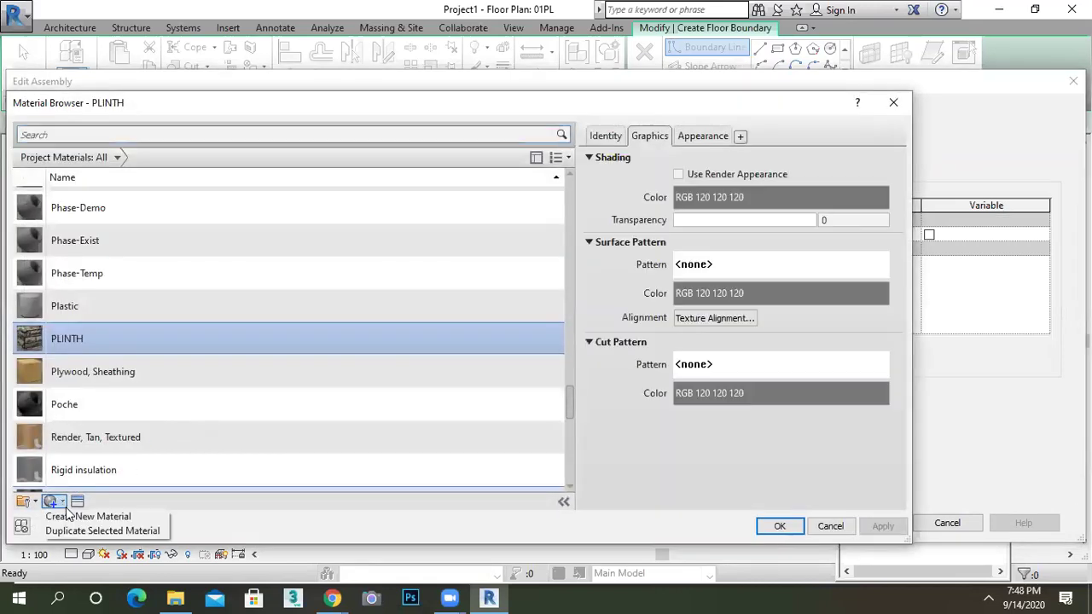
click(88, 516)
right_click(98, 338)
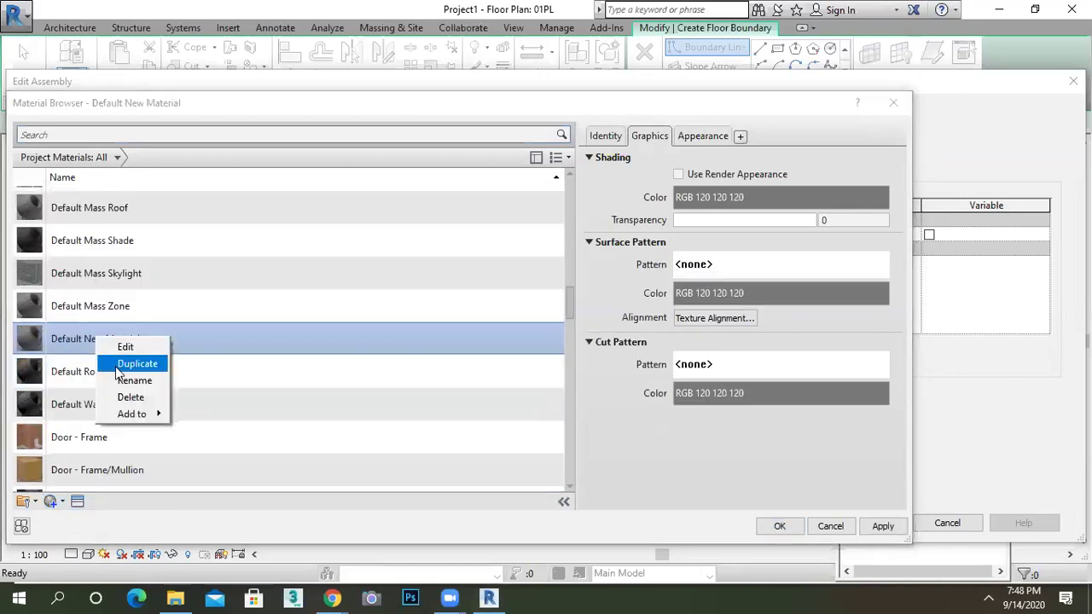
click(124, 383)
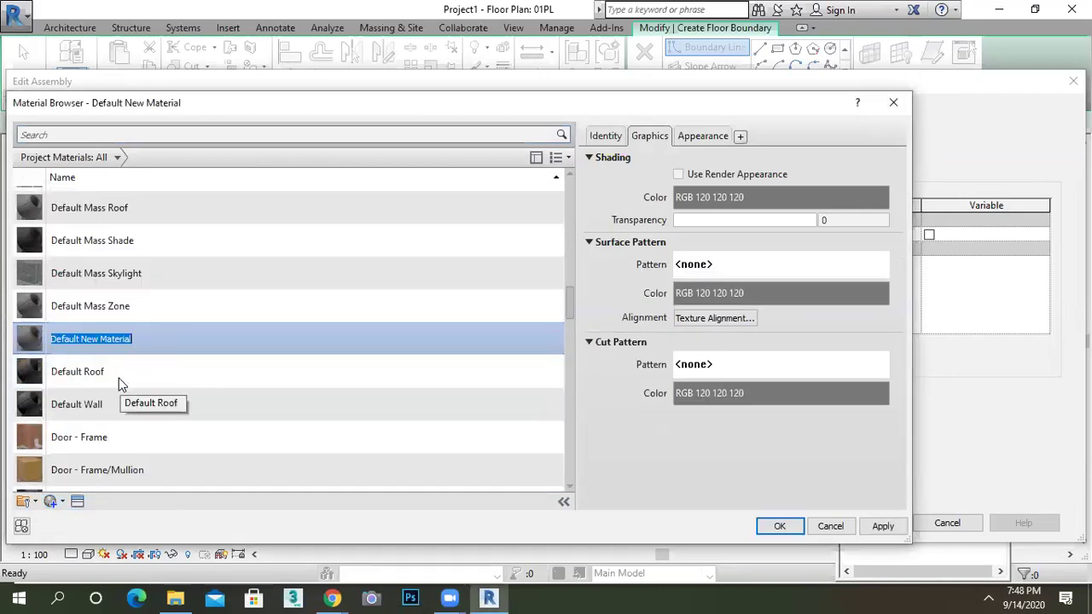
text(FO)
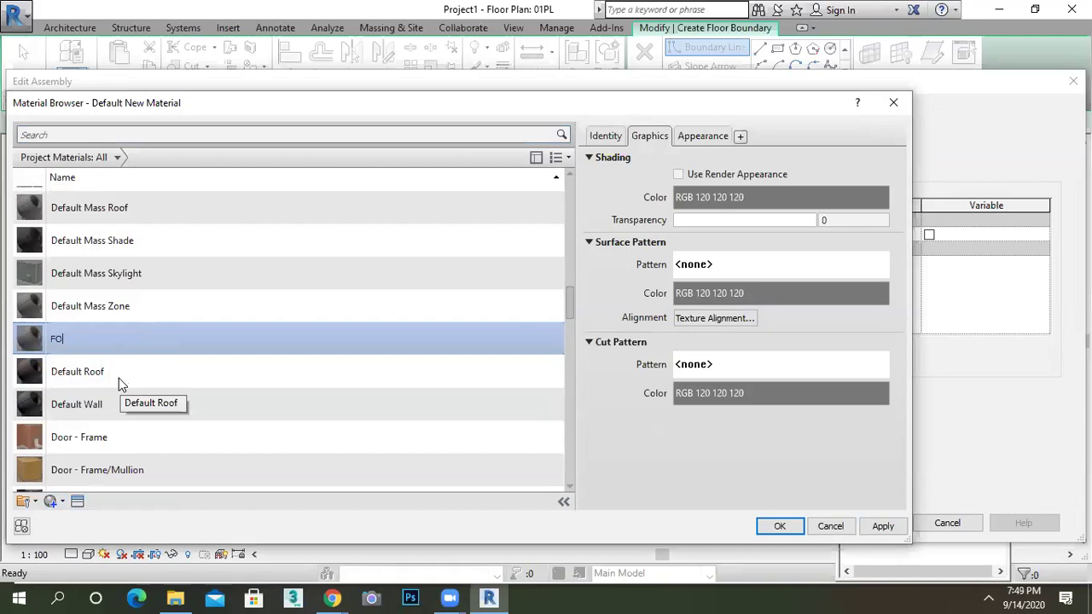
text(OT TILE)
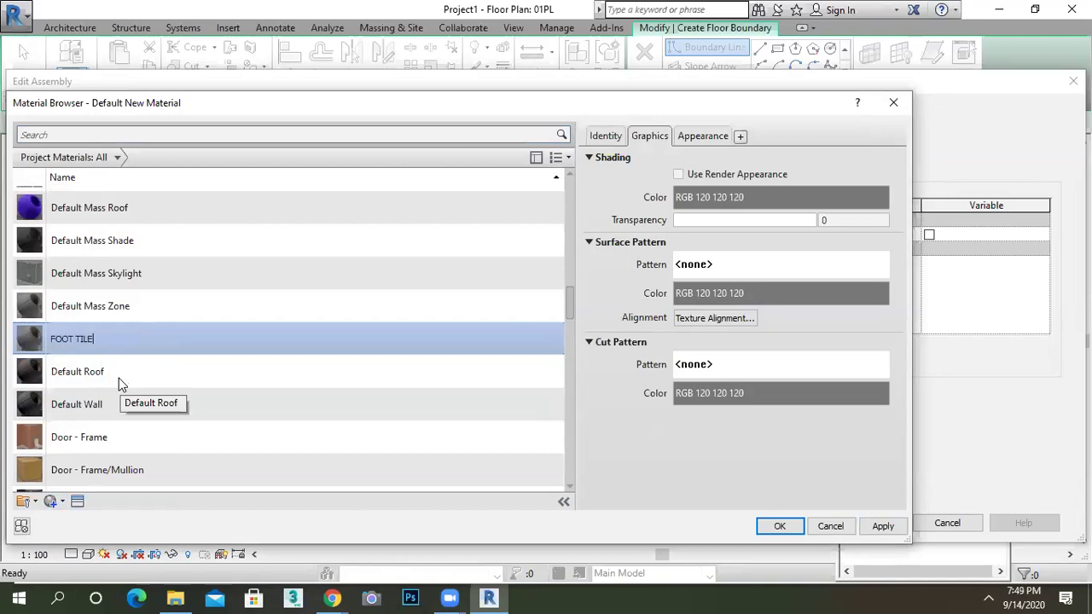
Step: Give the FOOT TILE material the Cobble Stone - Glazed Multi-color appearance from the Sitework category of the Appearance Library
click(76, 502)
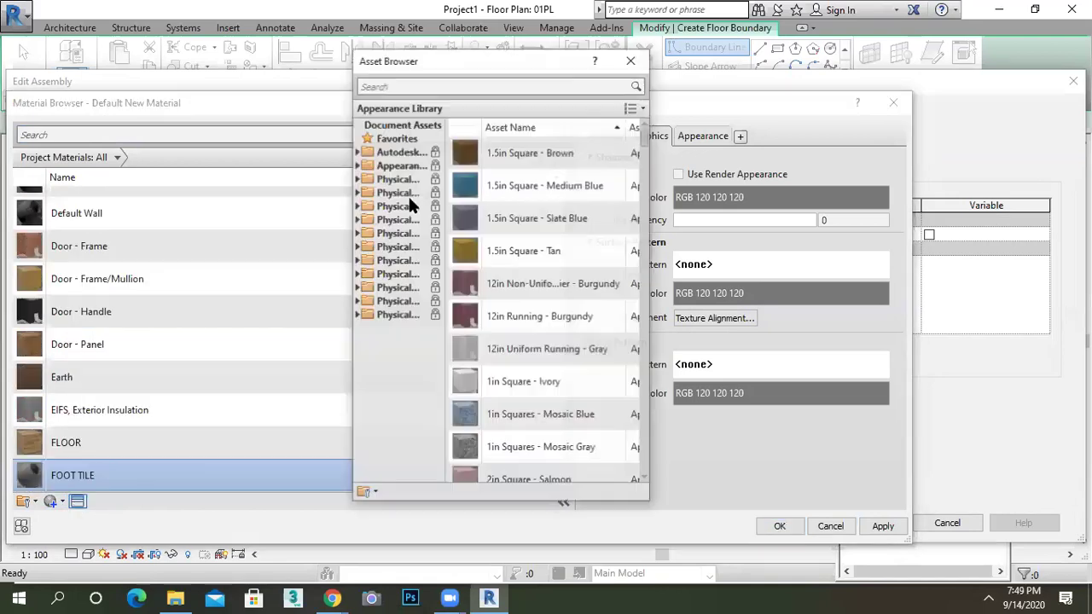
double_click(397, 166)
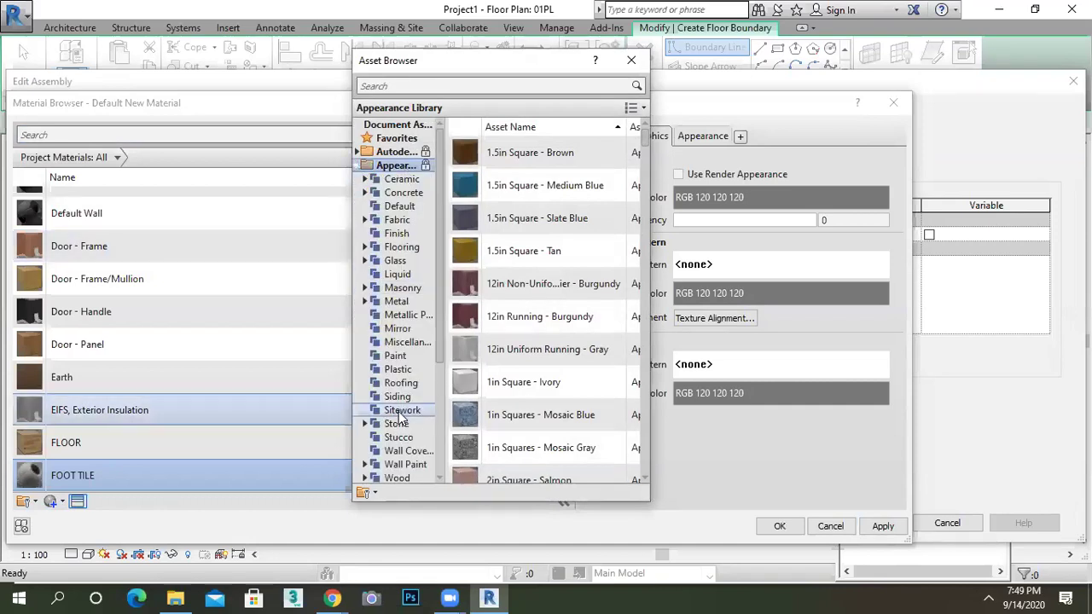
click(401, 412)
double_click(520, 447)
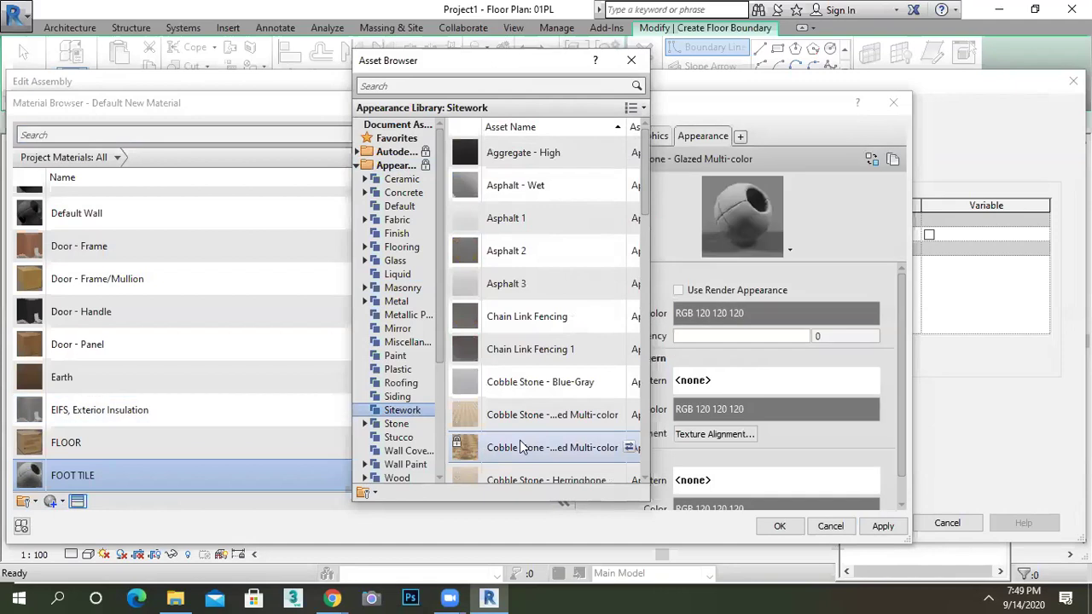
scroll(495, 351, down, 2)
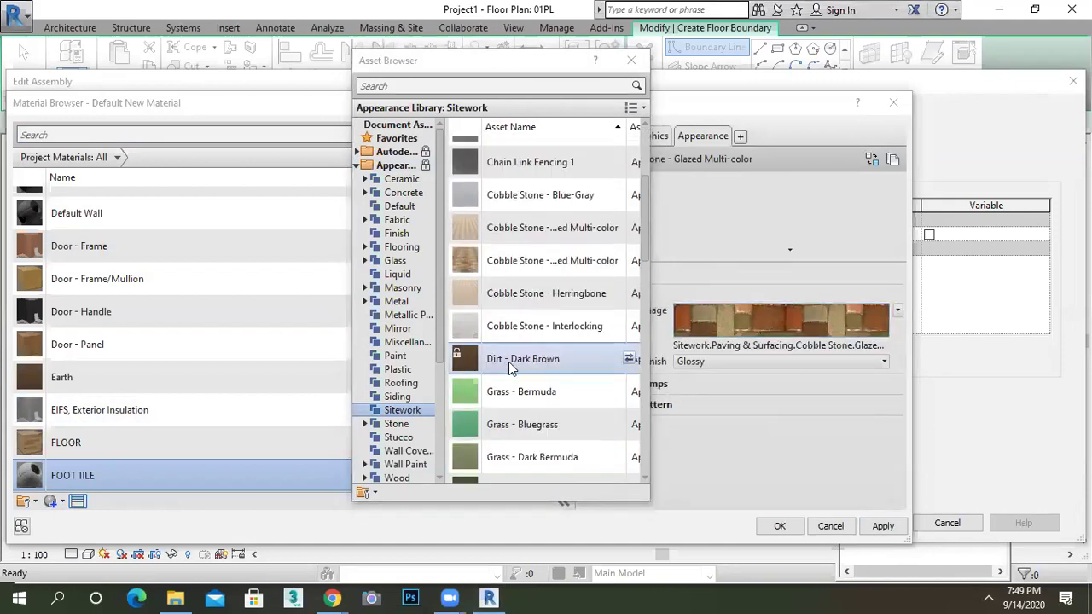
scroll(503, 362, down, 6)
scroll(514, 375, up, 6)
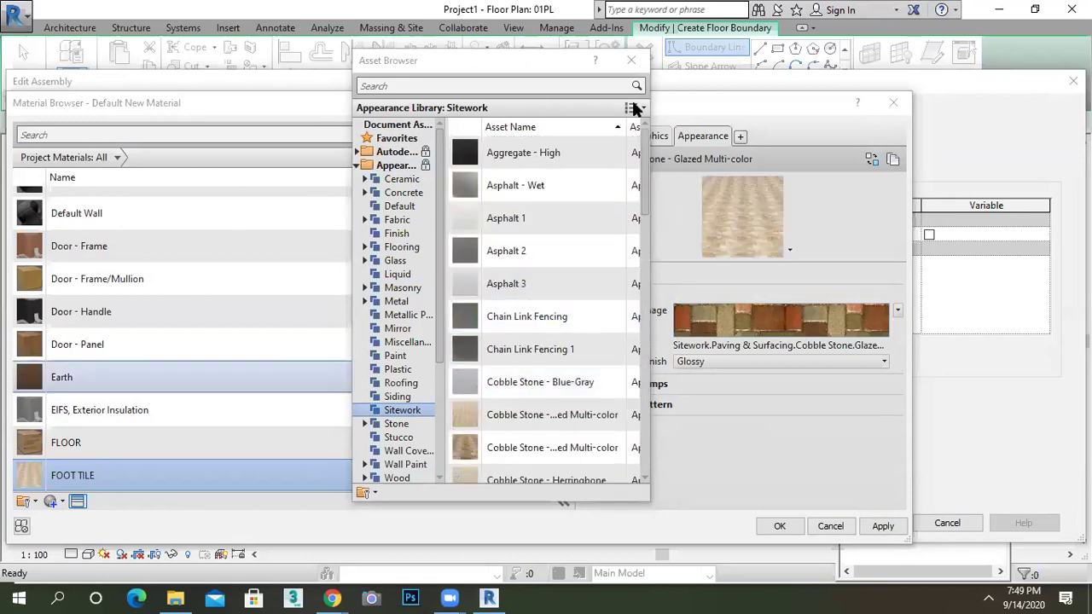
drag(523, 61, 592, 262)
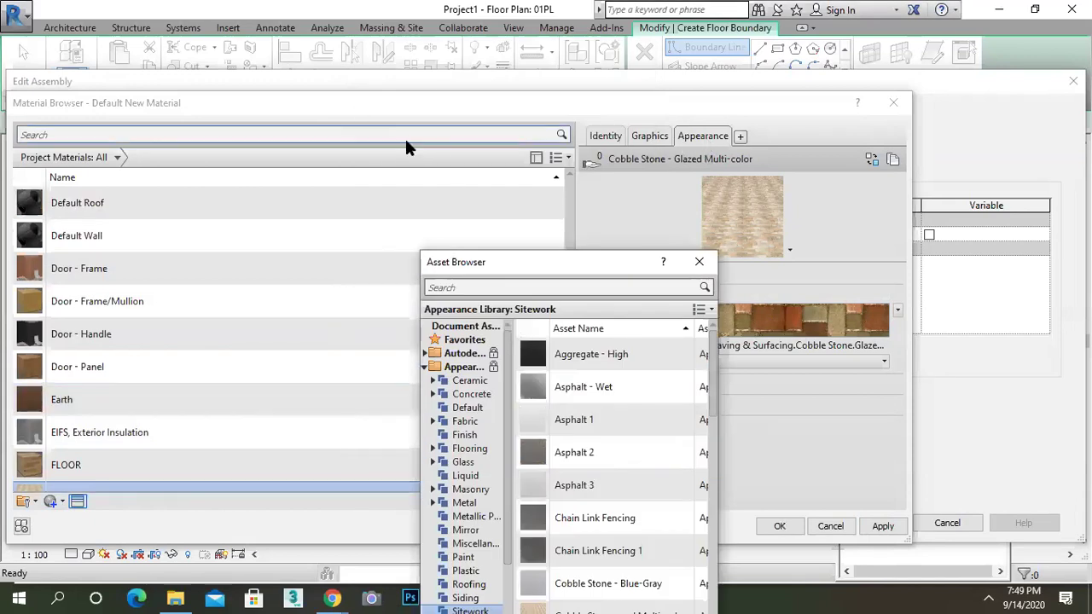
drag(588, 262, 478, 125)
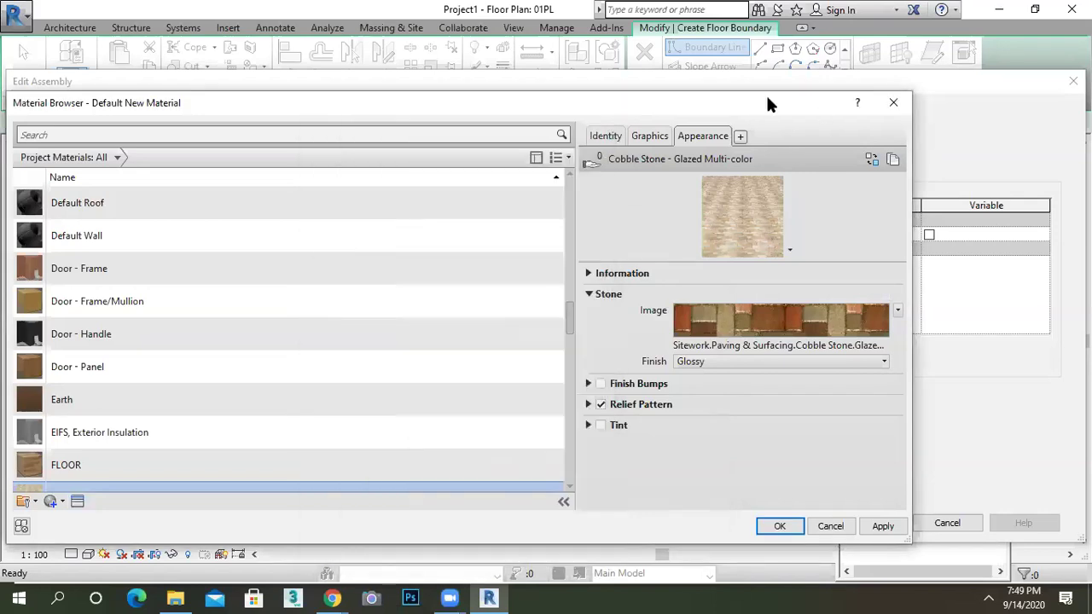
Step: Check the cobble stone image, then accept the FOOT TILE material, layer structure and floor type settings
drag(622, 103, 402, 84)
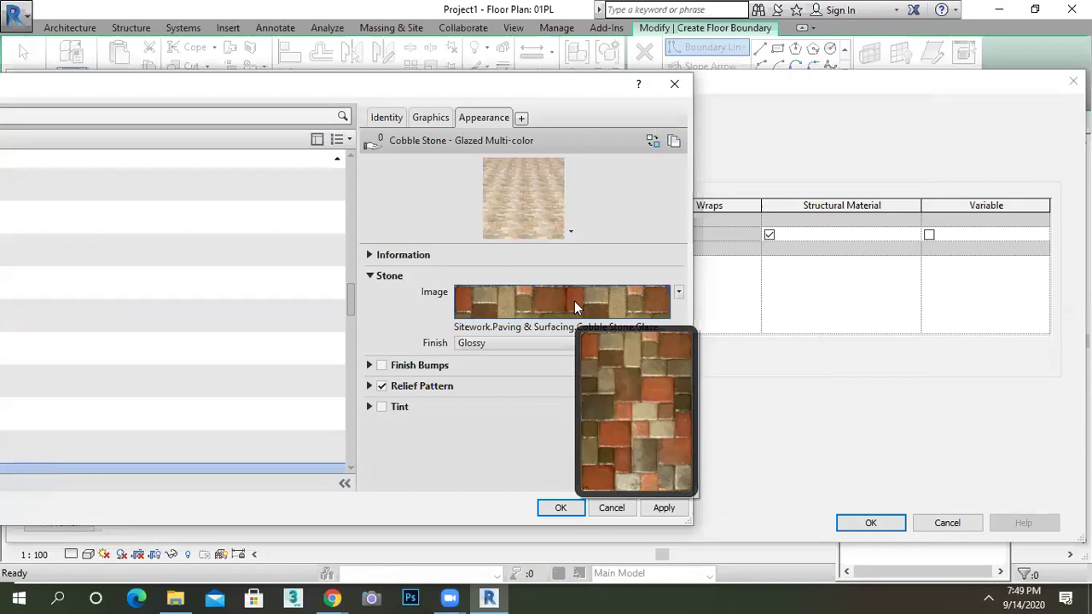
click(565, 509)
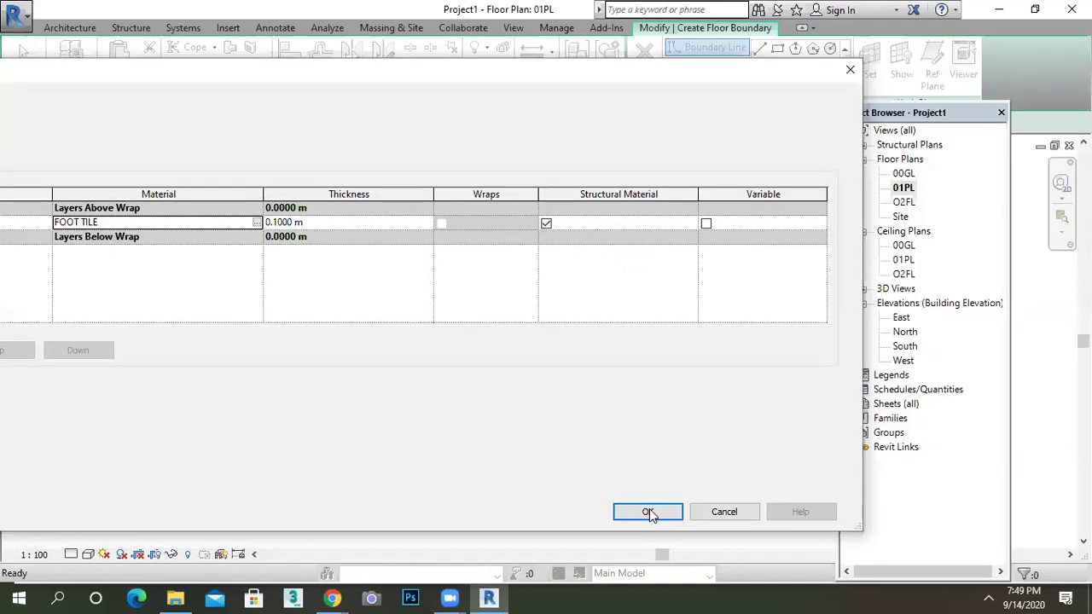
click(649, 509)
click(655, 507)
Step: Sketch a rectangular floor boundary around the room, about 2.8 m beyond the upper wall and 2.9 m beyond the right wall, and finish the floor
scroll(418, 322, up, 2)
scroll(472, 394, down, 5)
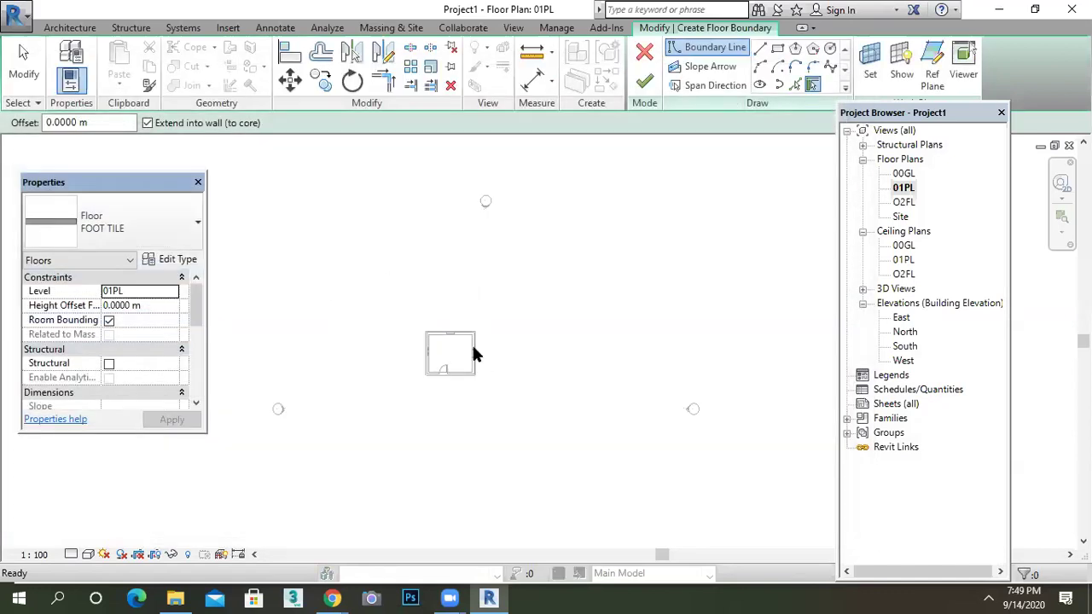
scroll(472, 345, up, 2)
click(759, 49)
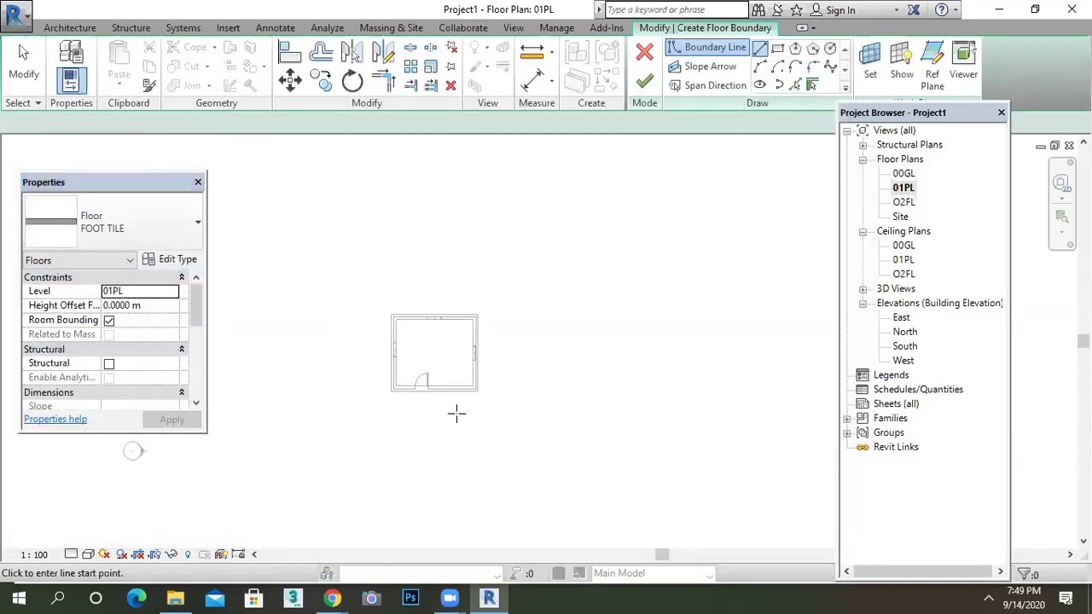
scroll(452, 423, up, 1)
click(778, 47)
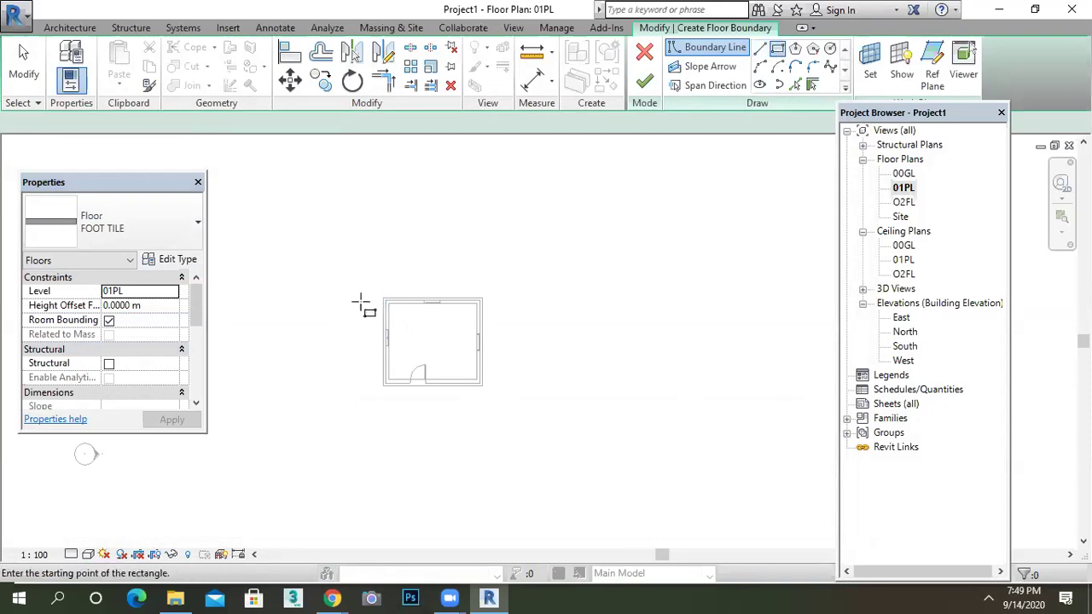
click(331, 254)
click(526, 437)
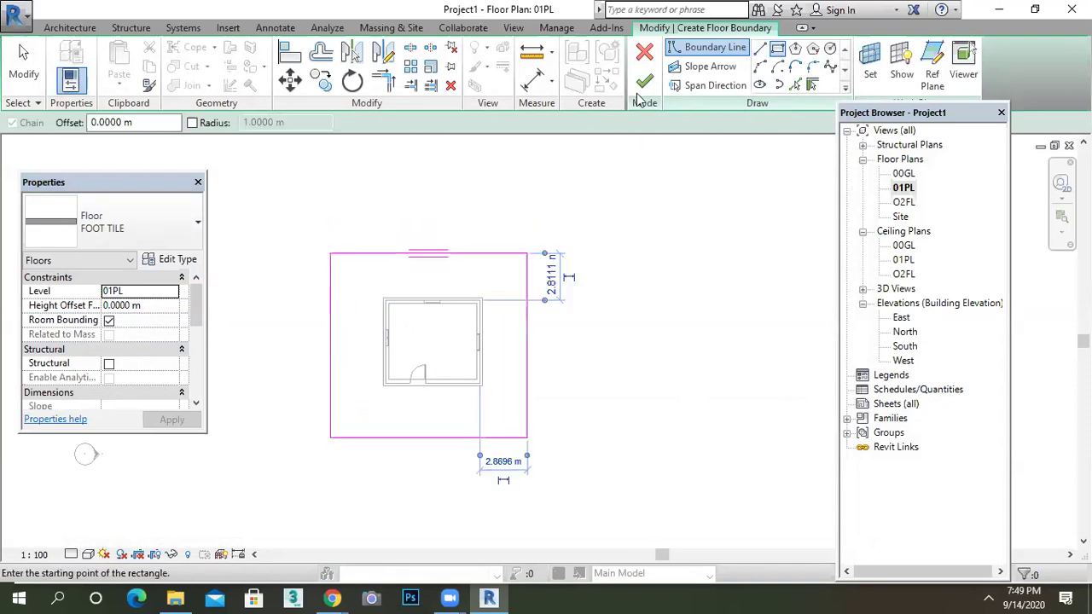
click(644, 81)
click(608, 207)
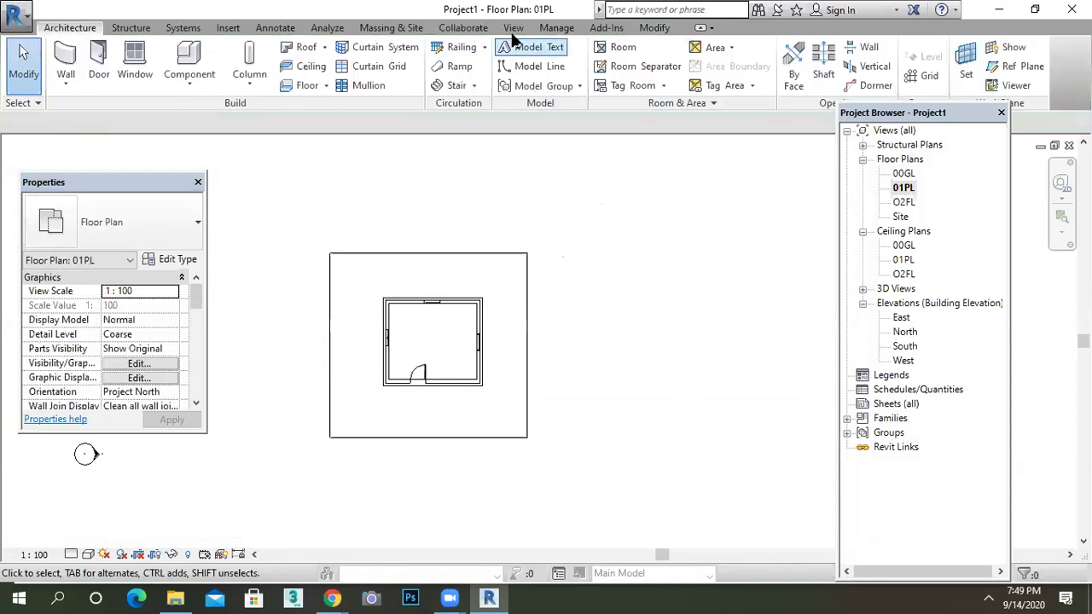
Step: In the 3D view, move the FOOT TILE floor to ground level by setting its level to 00GL
click(513, 27)
click(455, 58)
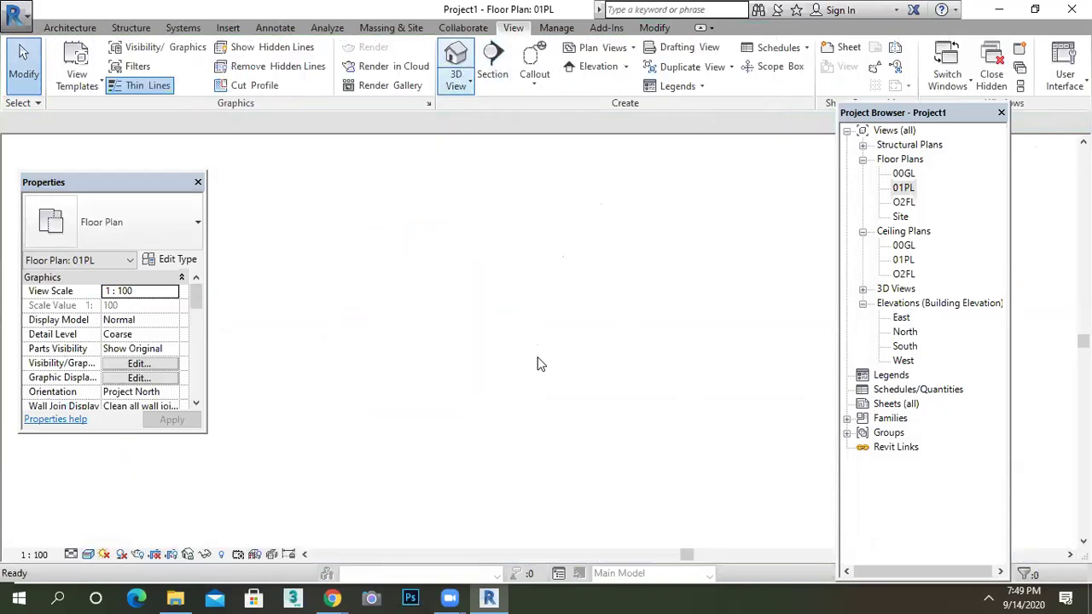
shift+middle_drag(654, 454, 662, 411)
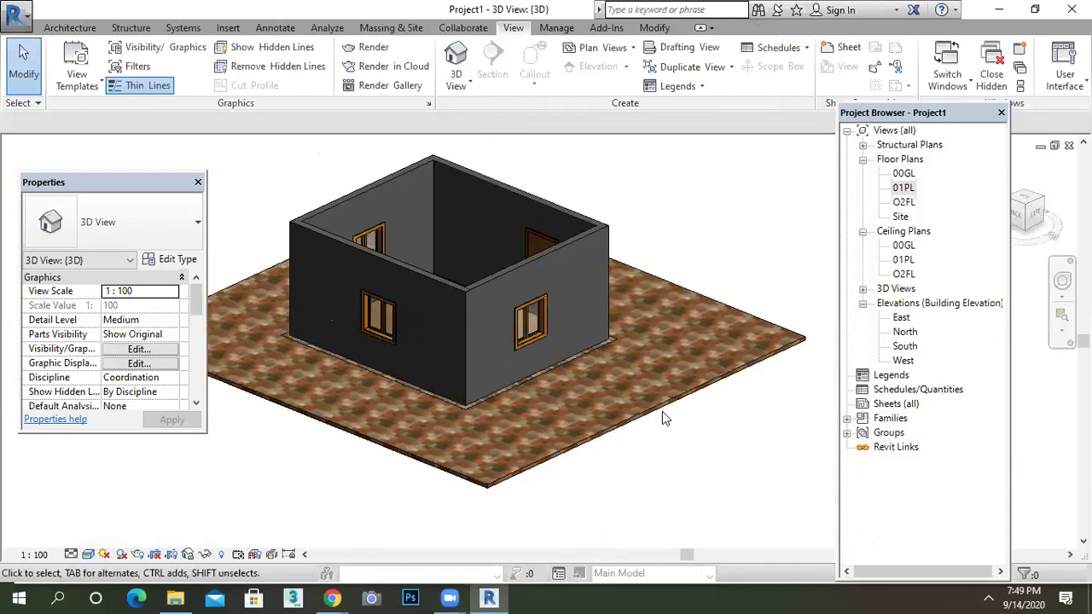
scroll(663, 413, up, 2)
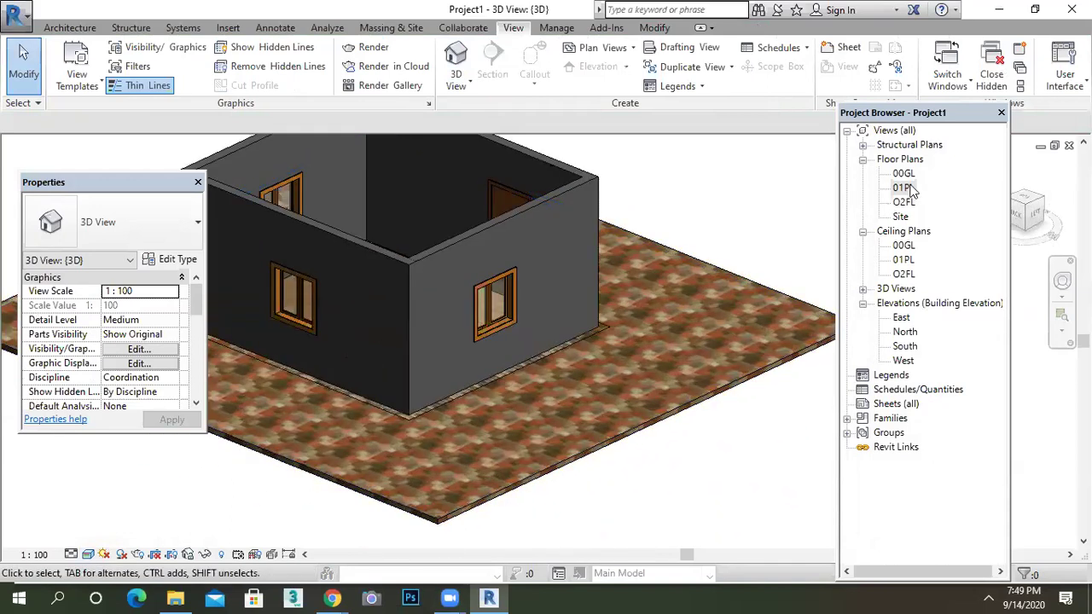
click(909, 189)
click(642, 430)
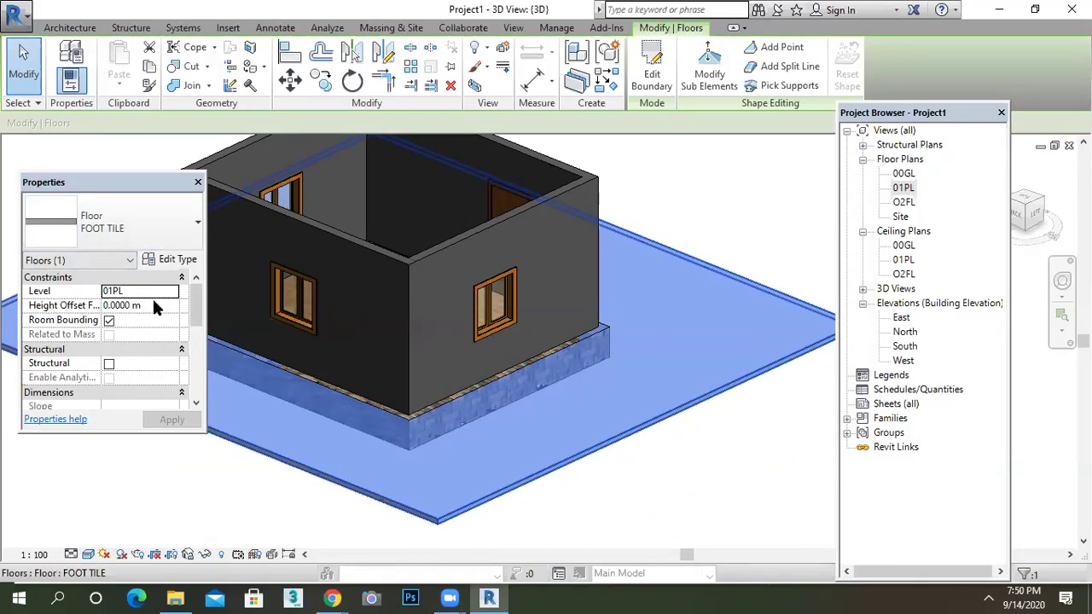
click(173, 295)
click(119, 309)
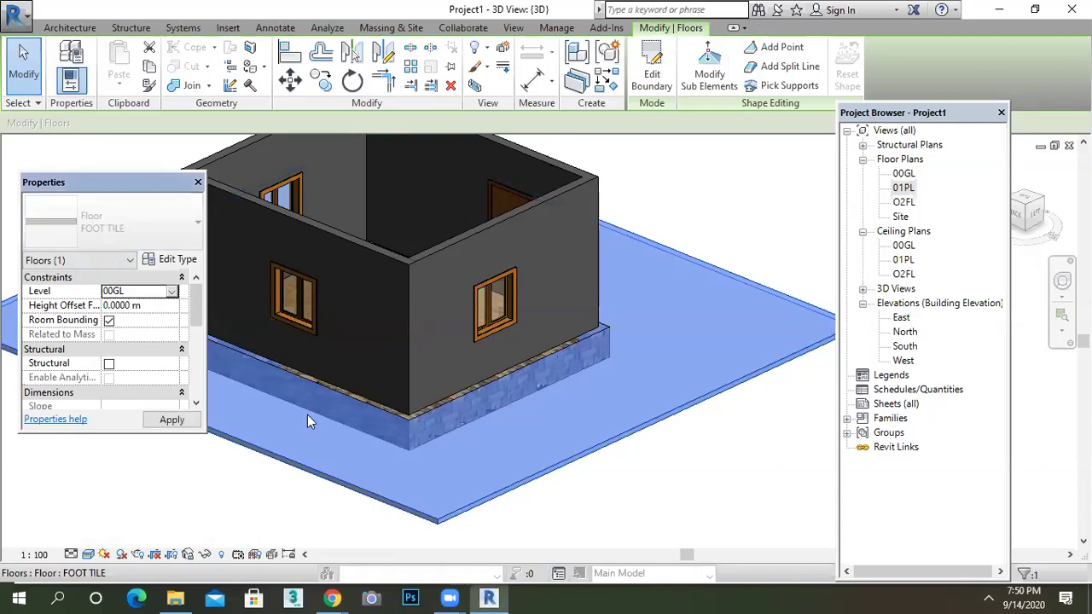
click(658, 483)
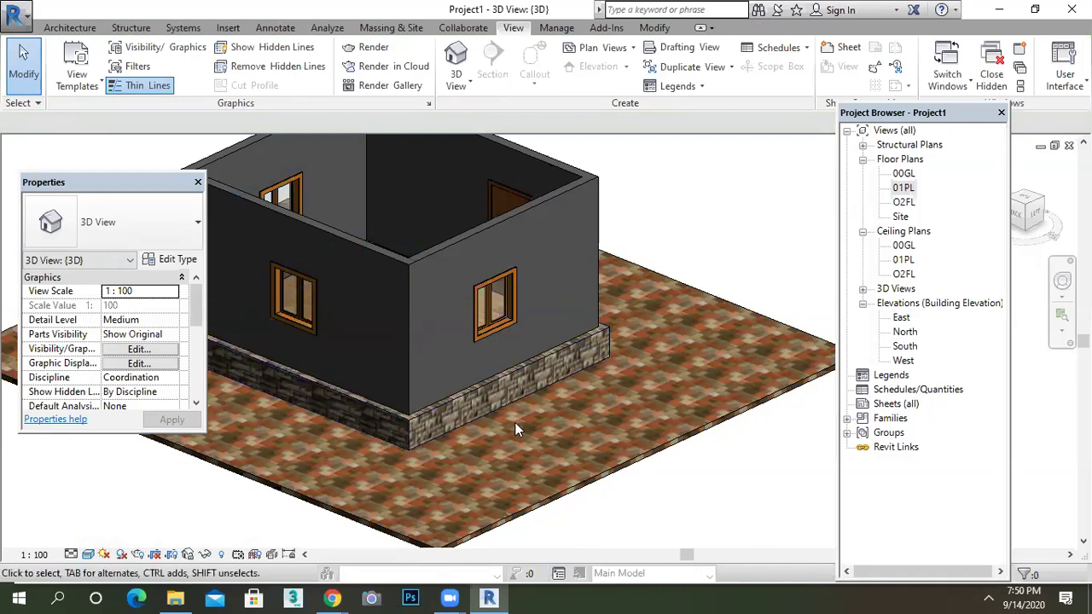
Step: Examine the building in 3D and in the 00GL floor plan, and check the level constraints of a wall and the FOOT TILE floor
scroll(546, 431, down, 3)
scroll(565, 427, up, 2)
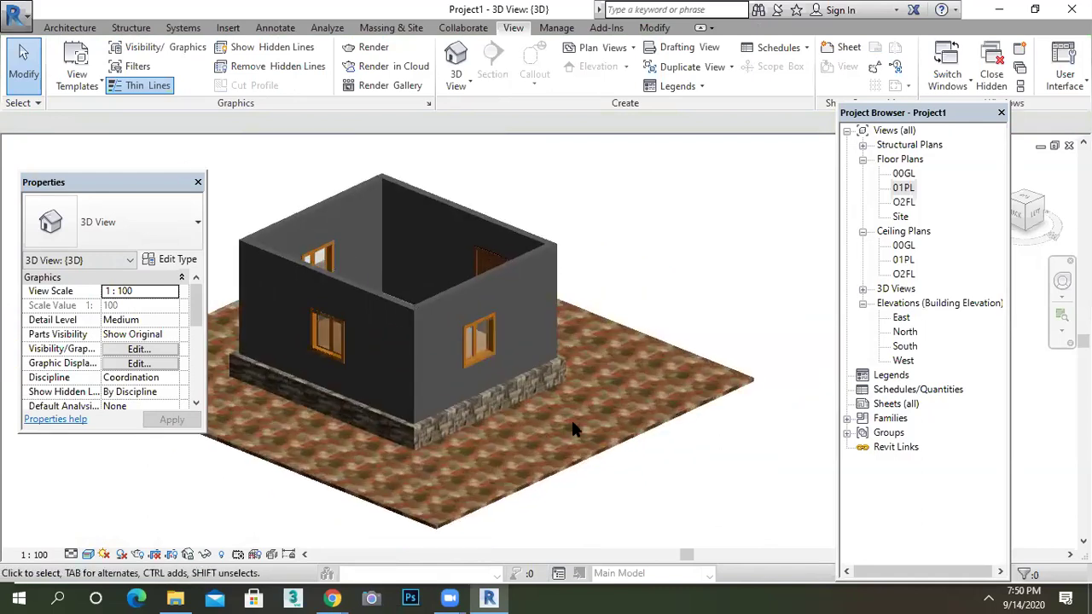
scroll(571, 411, up, 3)
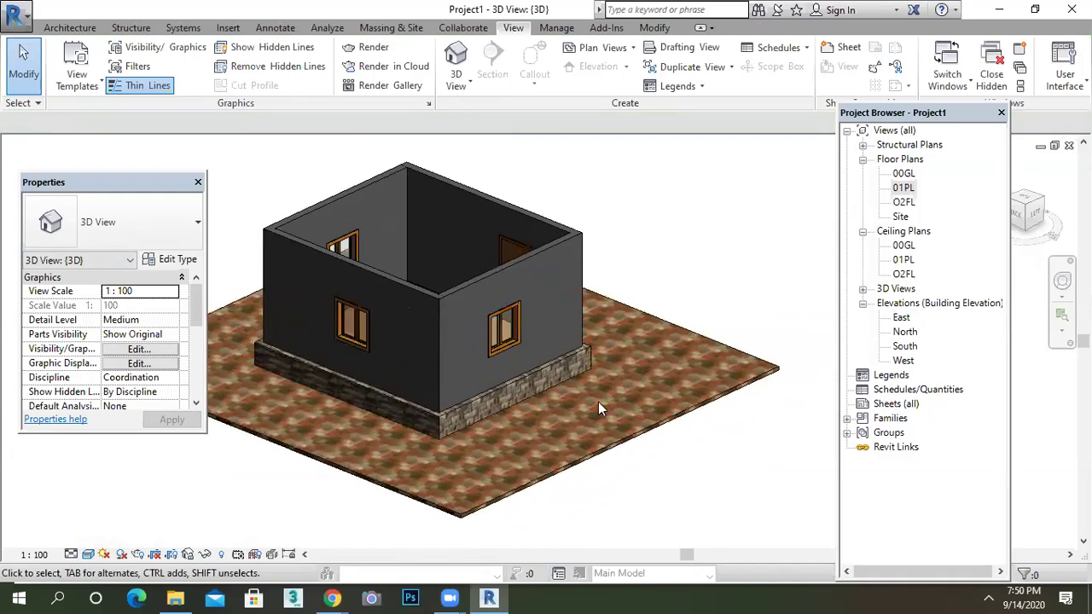
double_click(904, 175)
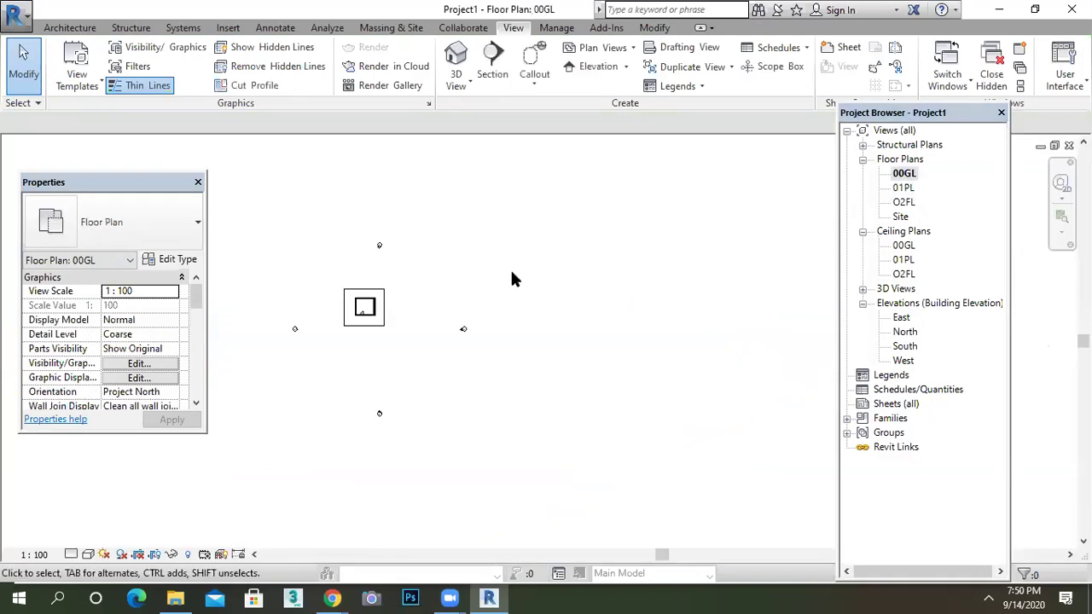
click(457, 61)
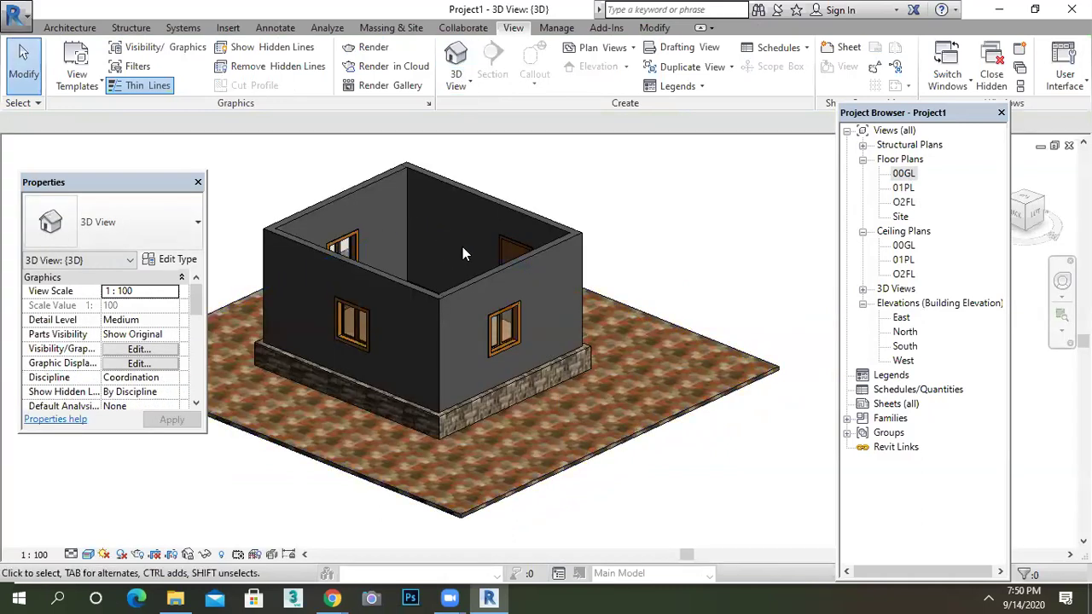
click(477, 278)
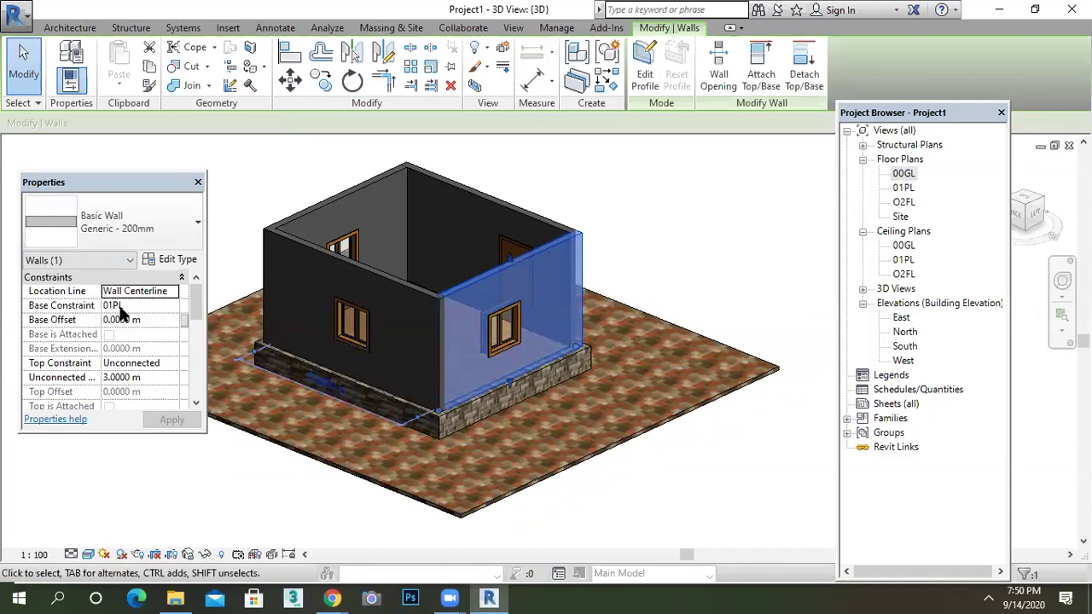
click(642, 252)
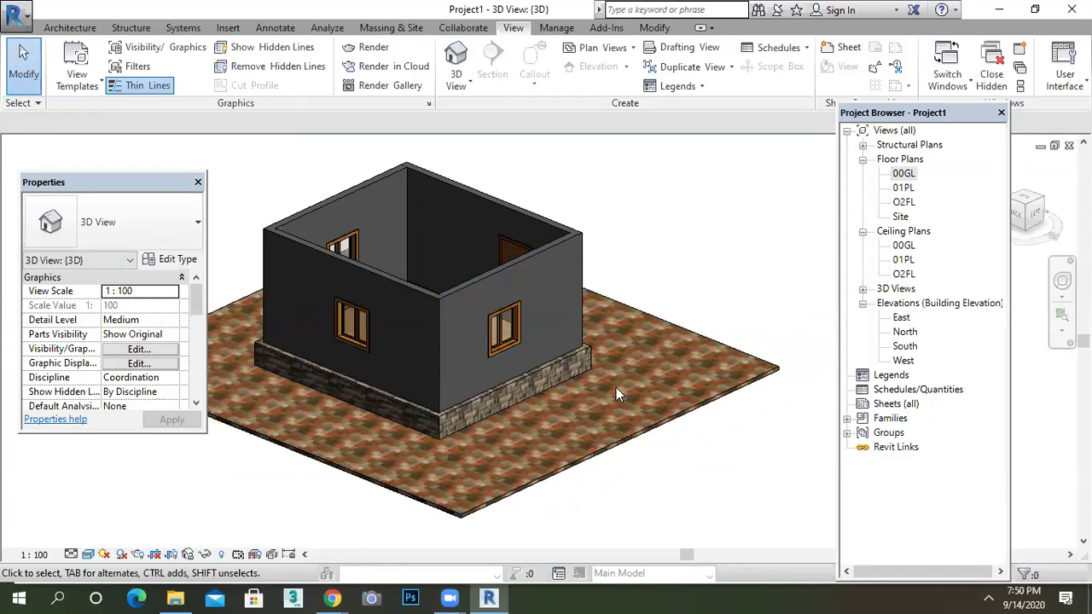
scroll(616, 387, down, 2)
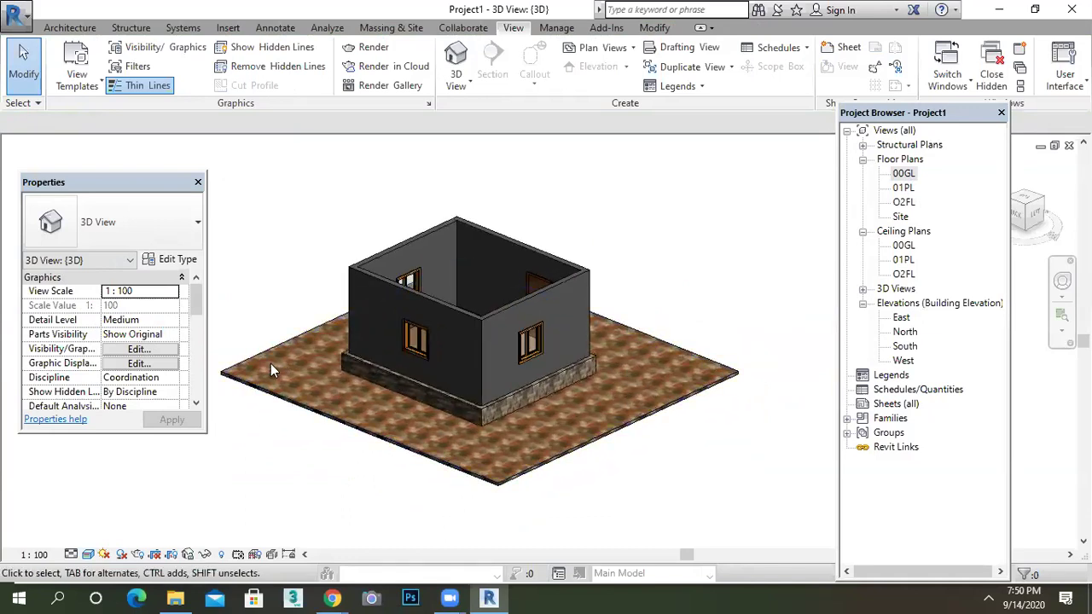
click(612, 440)
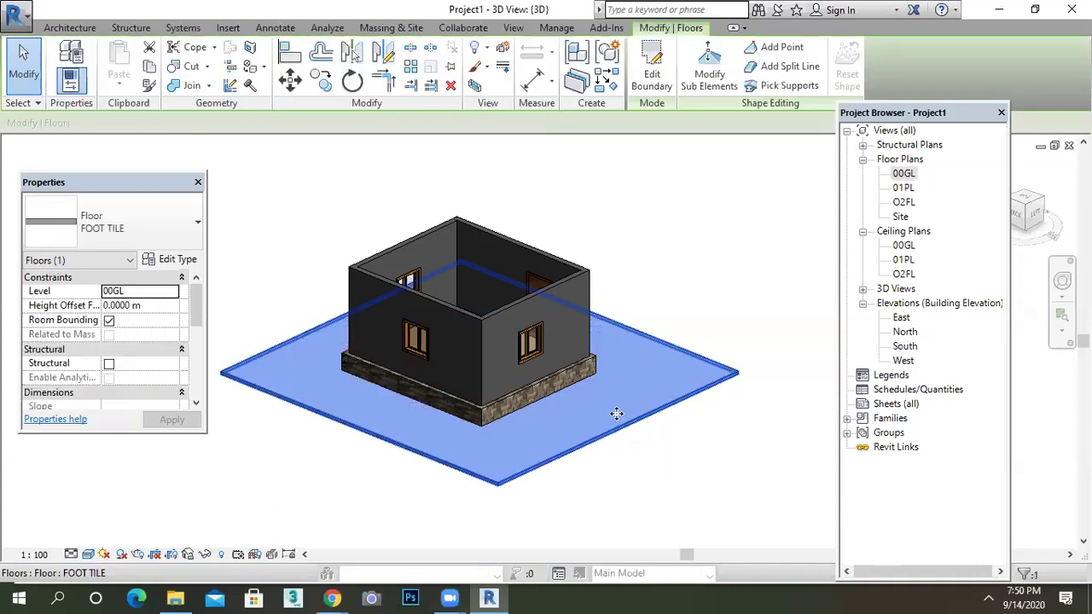
Step: In the 00GL plan, cut a rectangular opening about 4.5 by 2.3 m into the FOOT TILE floor before the door wall and show it in 3D
click(652, 81)
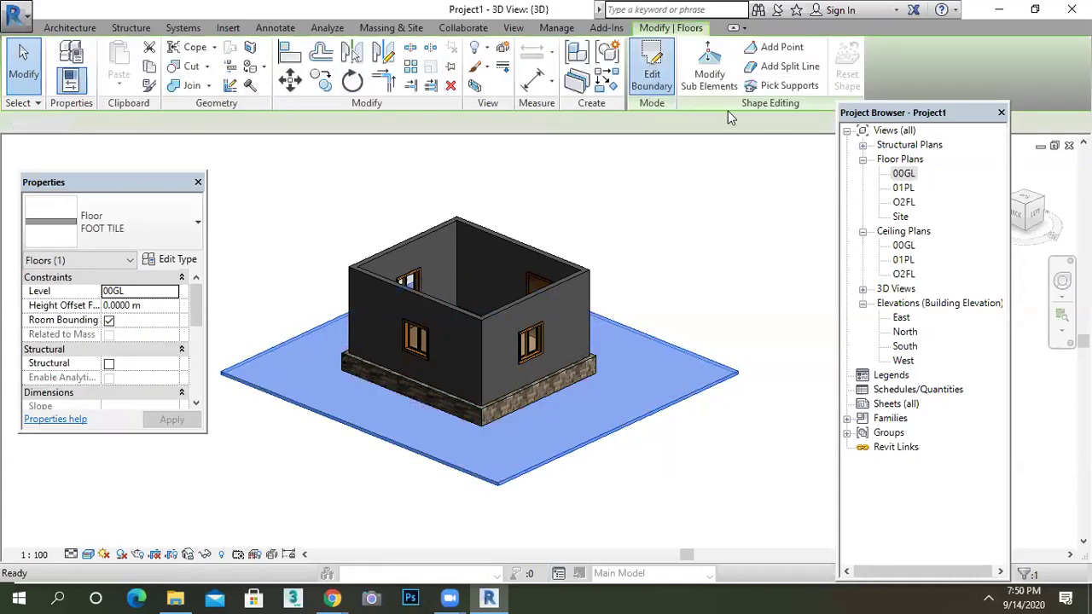
double_click(907, 173)
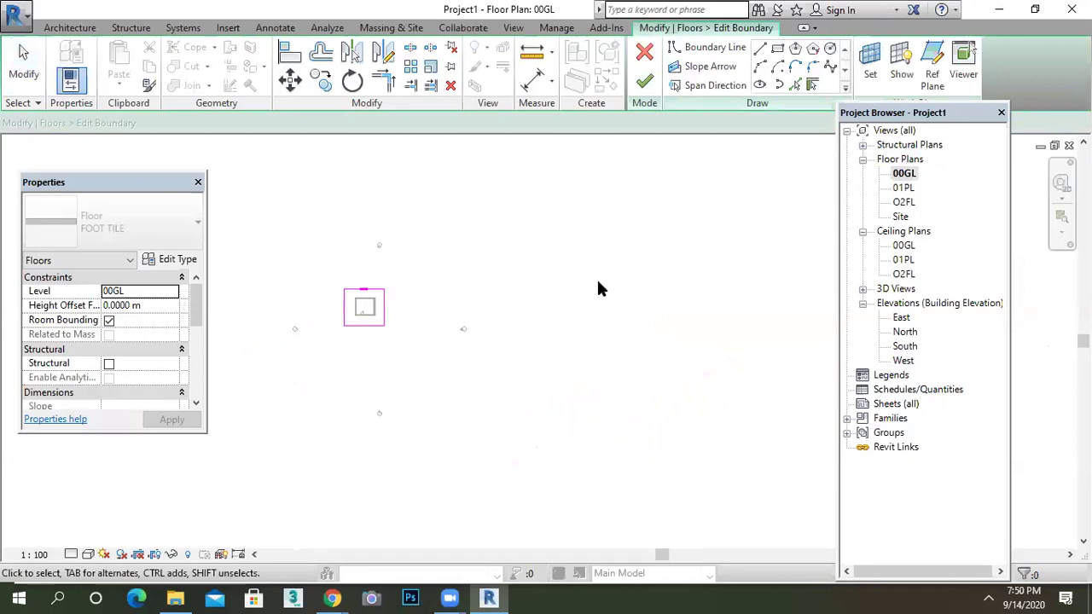
scroll(383, 317, up, 6)
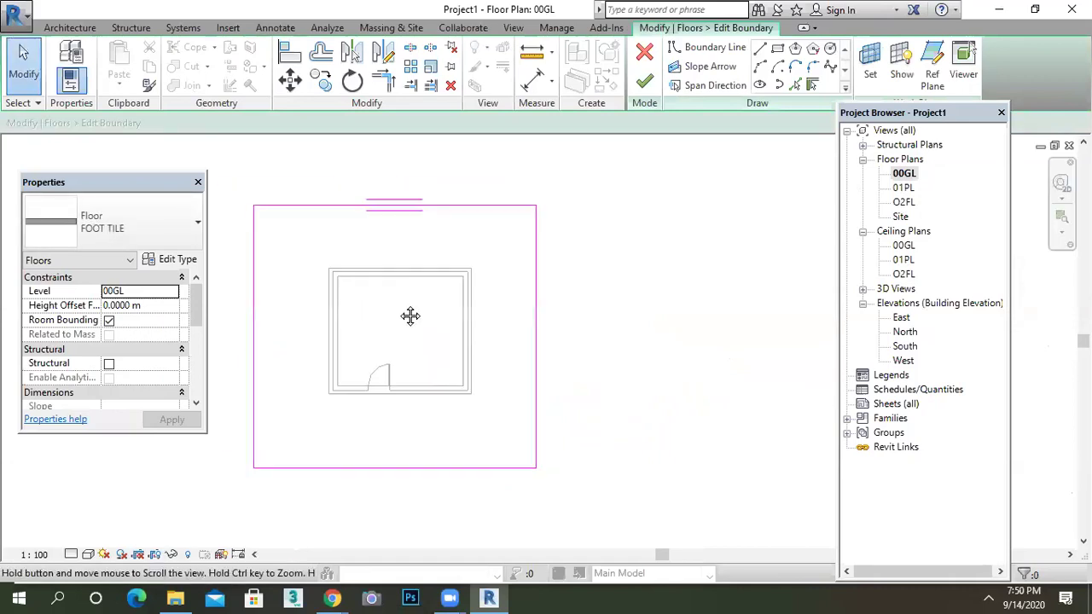
click(778, 48)
middle_drag(382, 402, 419, 361)
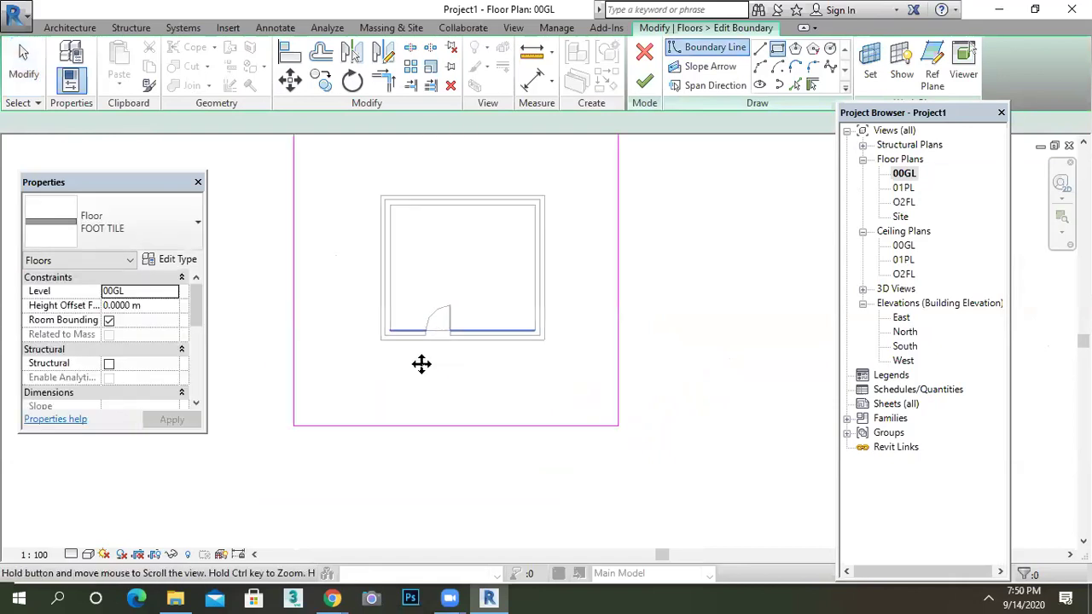
scroll(358, 366, up, 2)
click(290, 383)
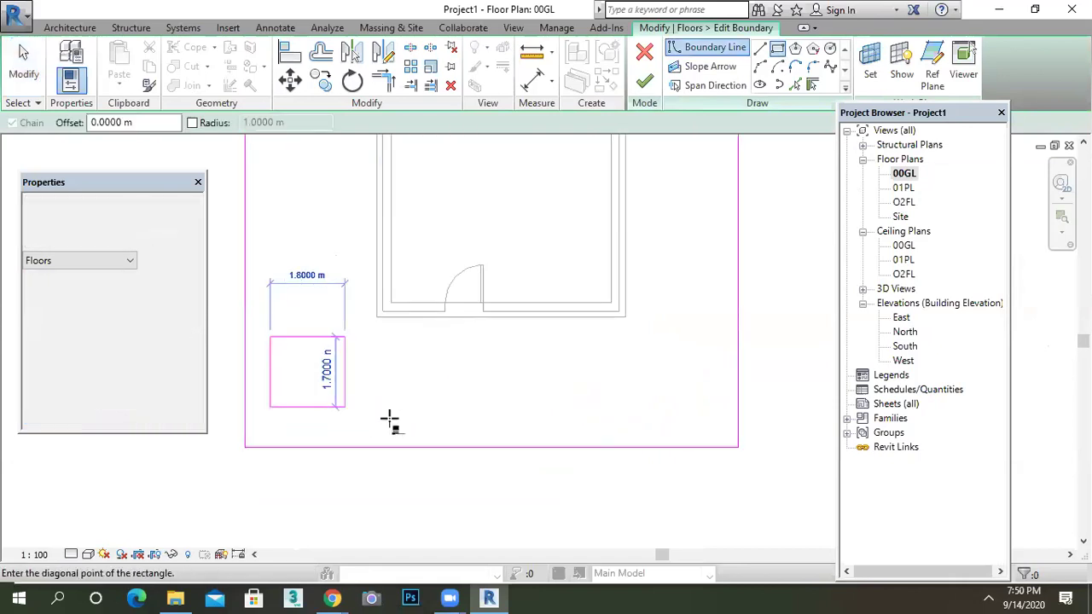
click(456, 432)
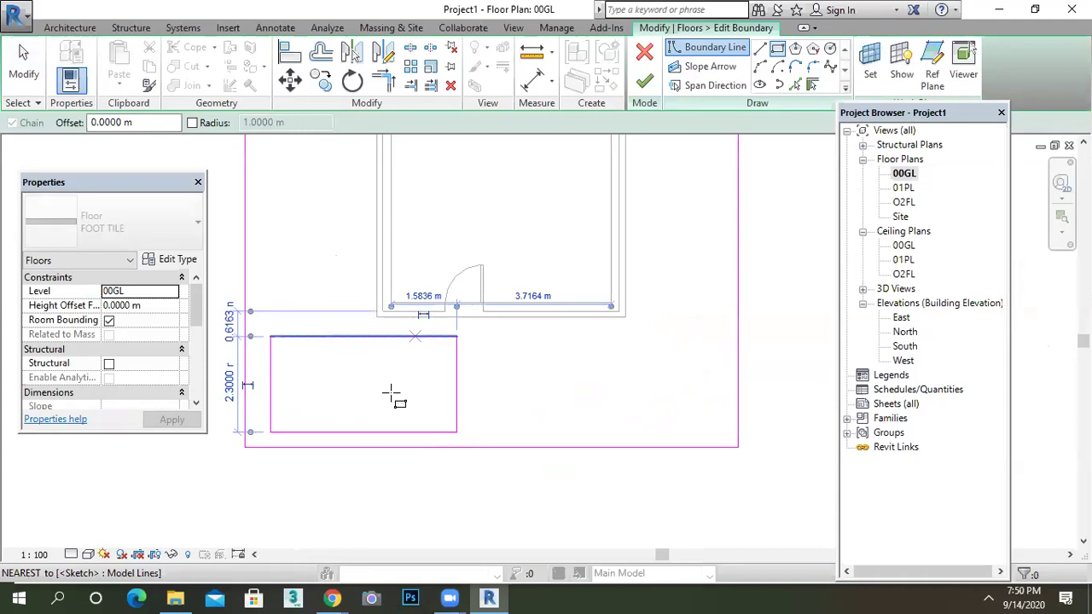
click(650, 80)
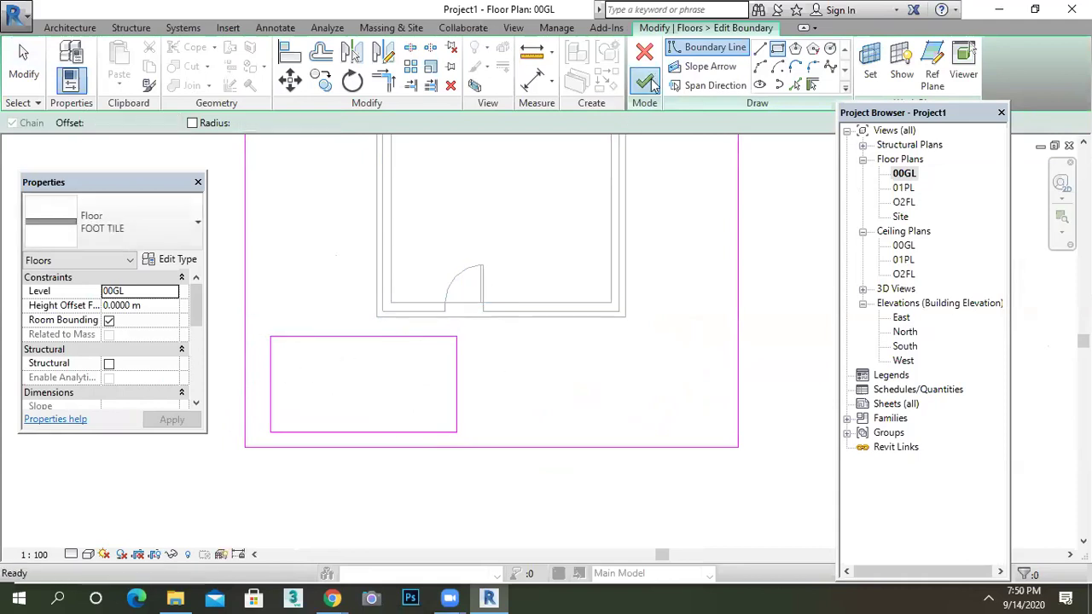
click(513, 28)
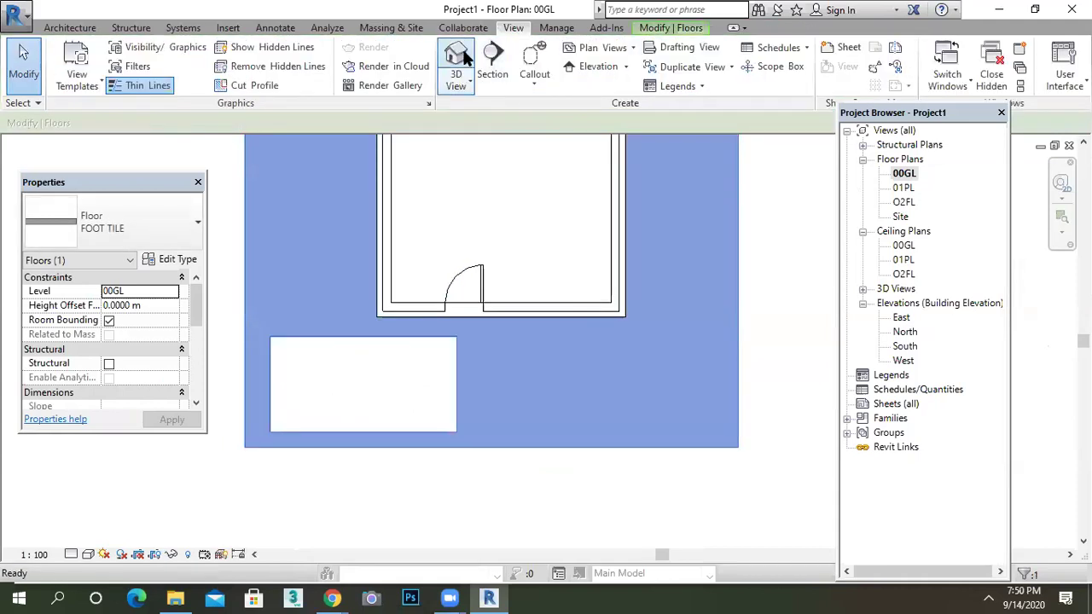
click(458, 64)
click(675, 372)
scroll(675, 373, up, 2)
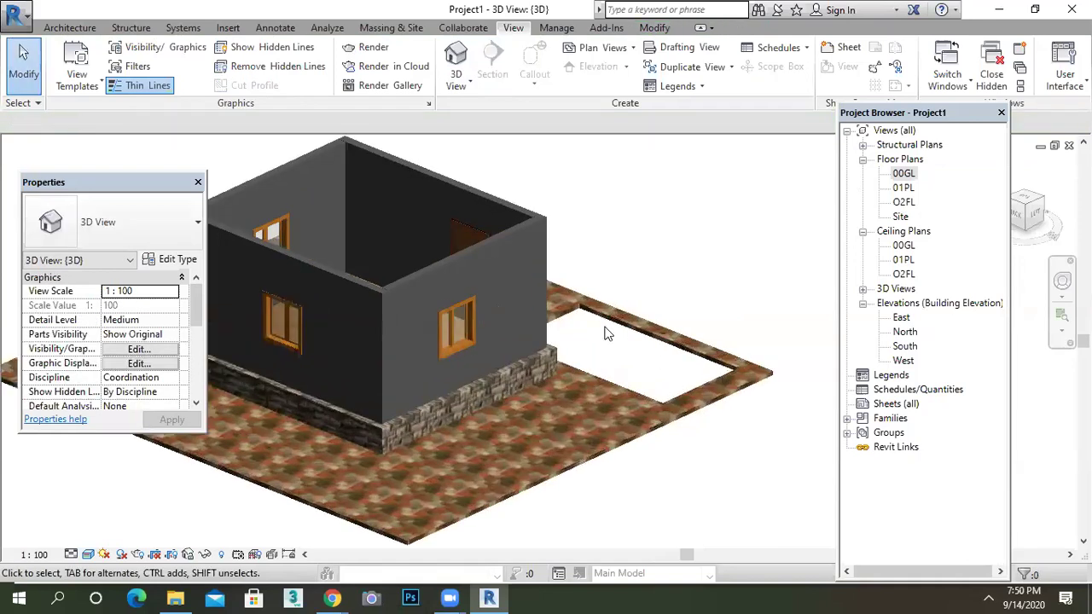
middle_drag(653, 365, 602, 368)
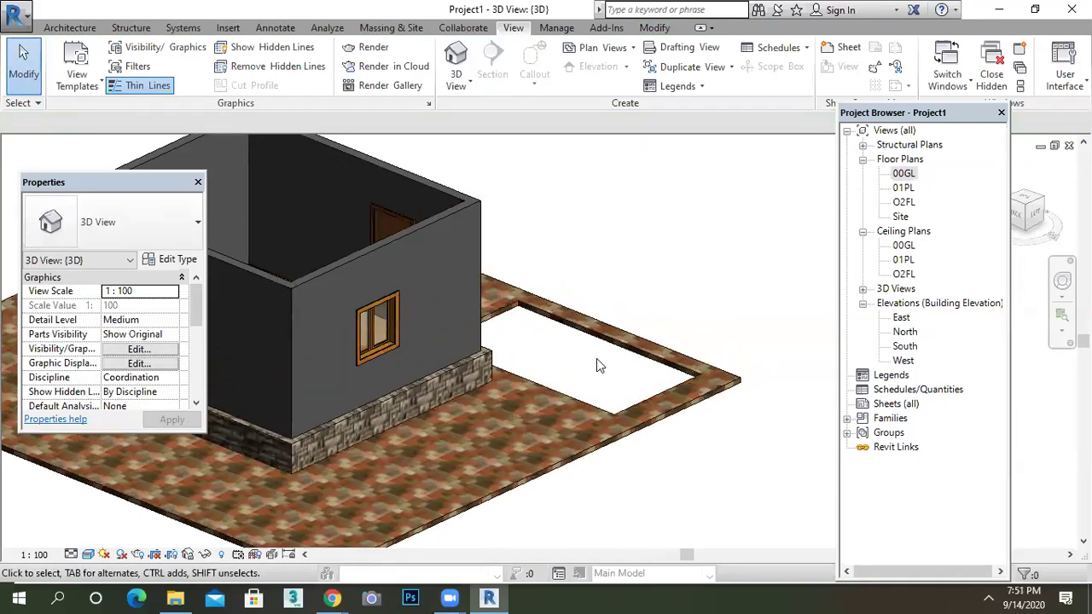
Step: Start a new floor in the 00GL floor plan and duplicate the FOOT TILE floor type as GRASS FLOOR
double_click(903, 174)
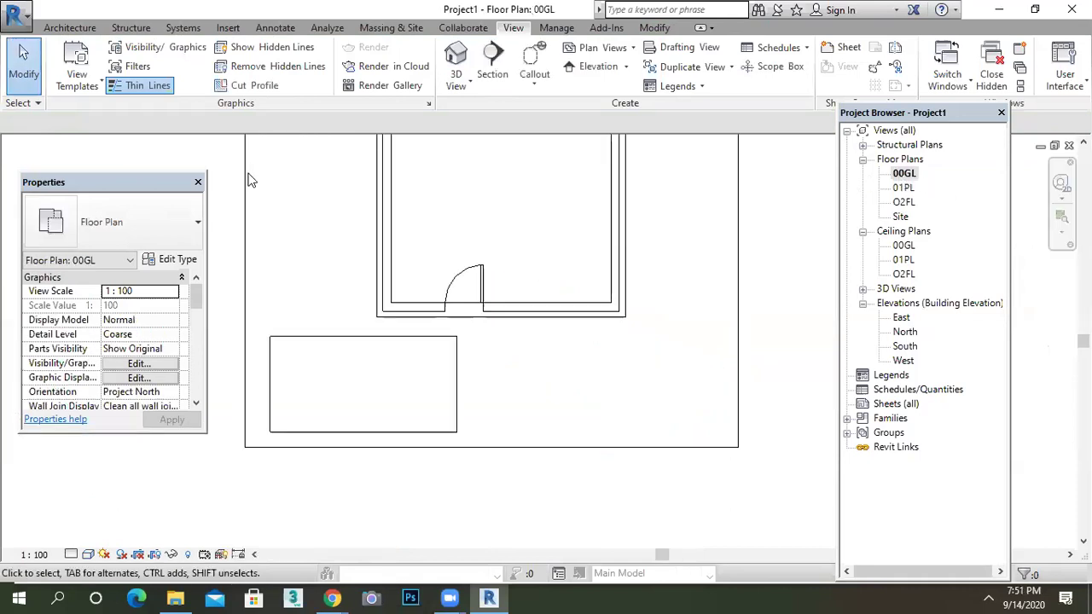
click(70, 27)
click(290, 85)
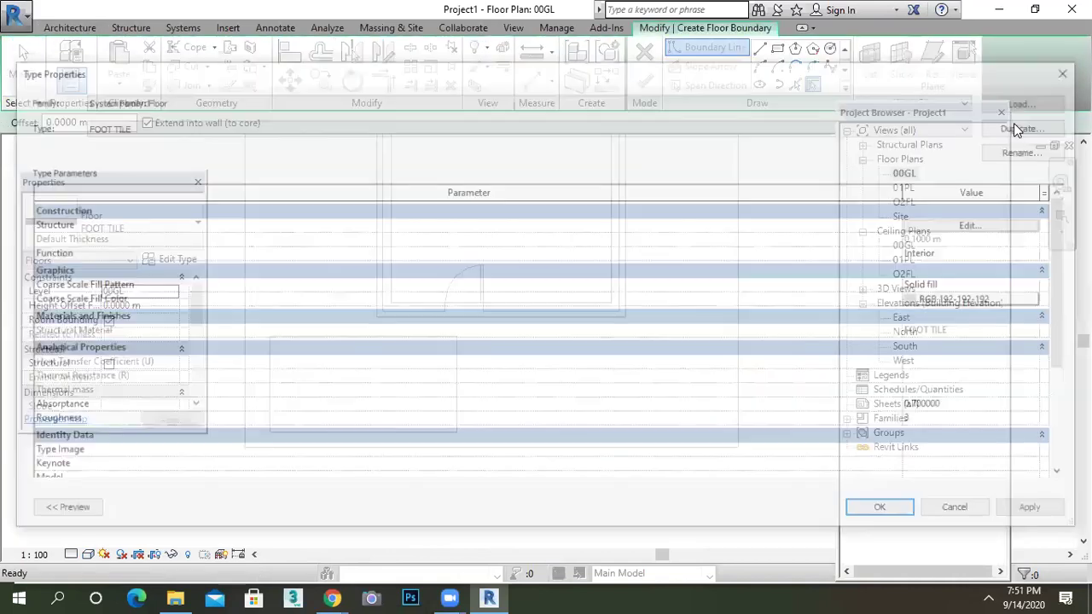
click(1015, 124)
text(GRASS FLOOR)
click(536, 334)
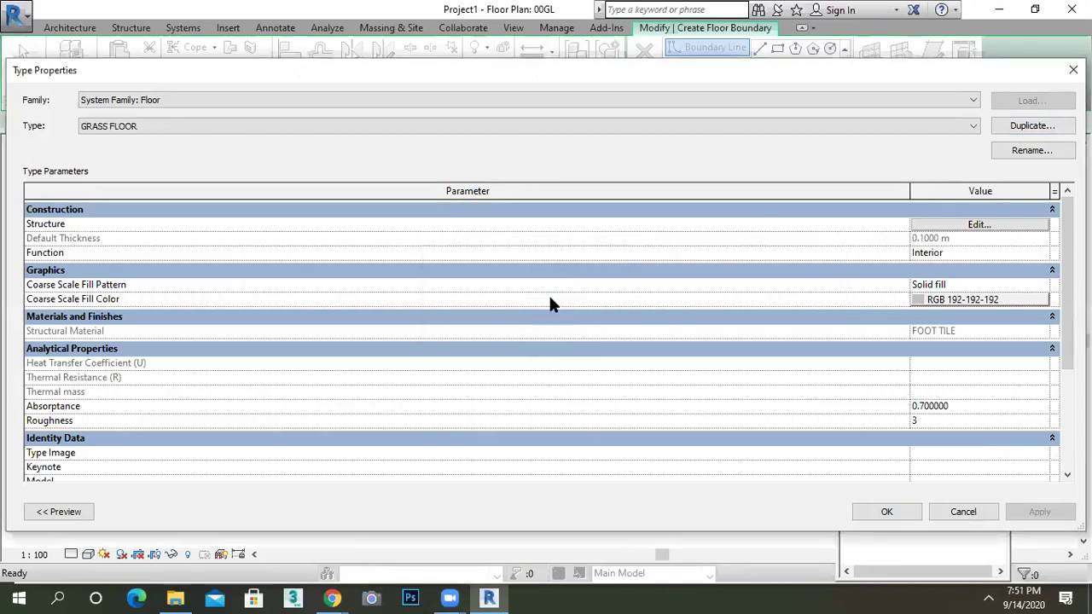
Step: In the GRASS FLOOR structure, create a new material for the structural layer and name it GRASS
click(979, 222)
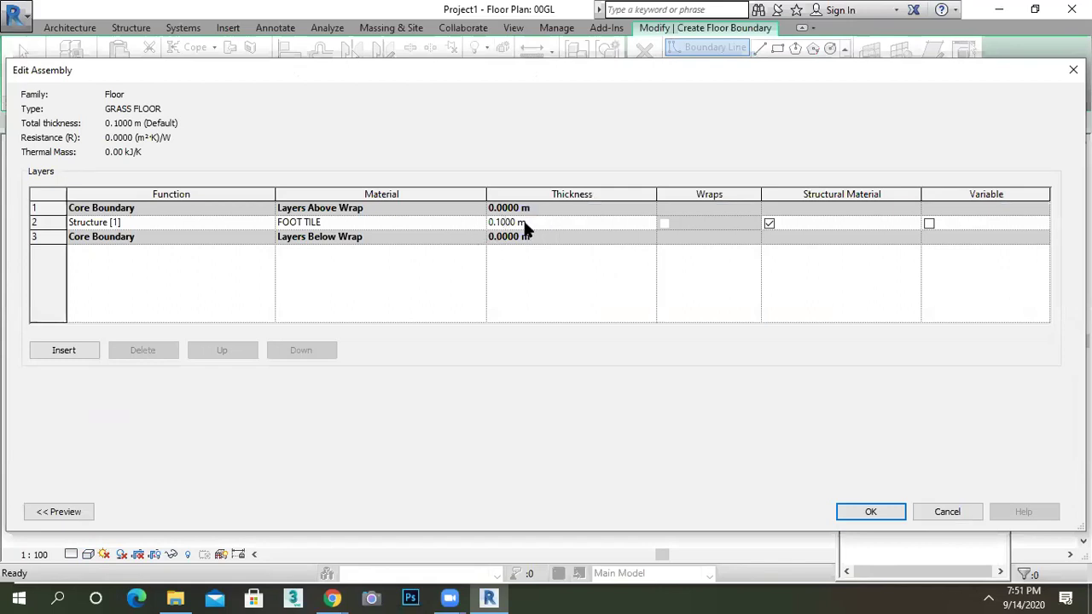
click(476, 223)
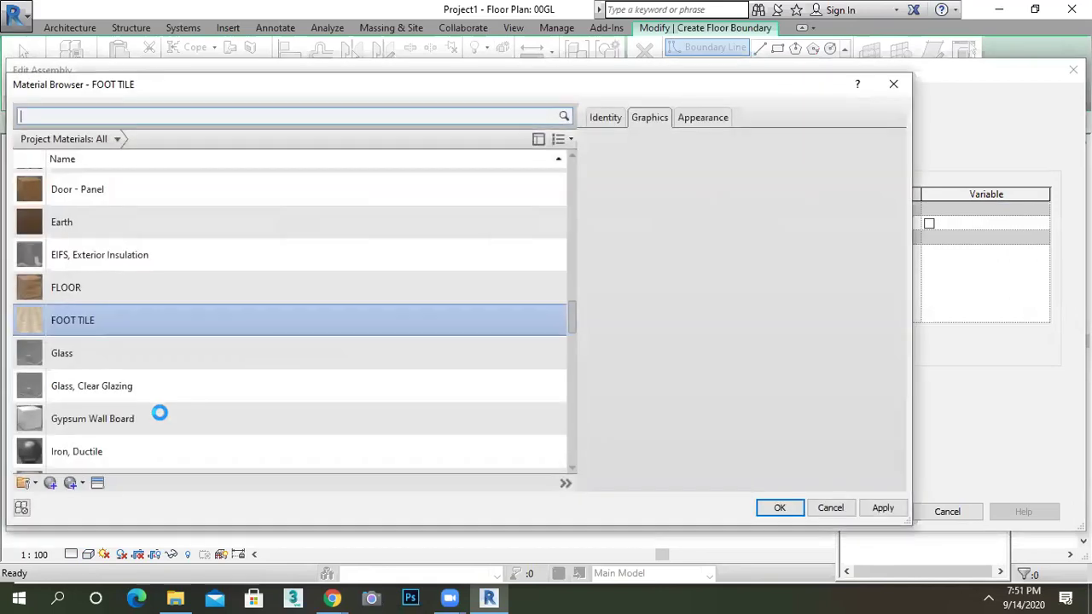
click(56, 488)
click(68, 496)
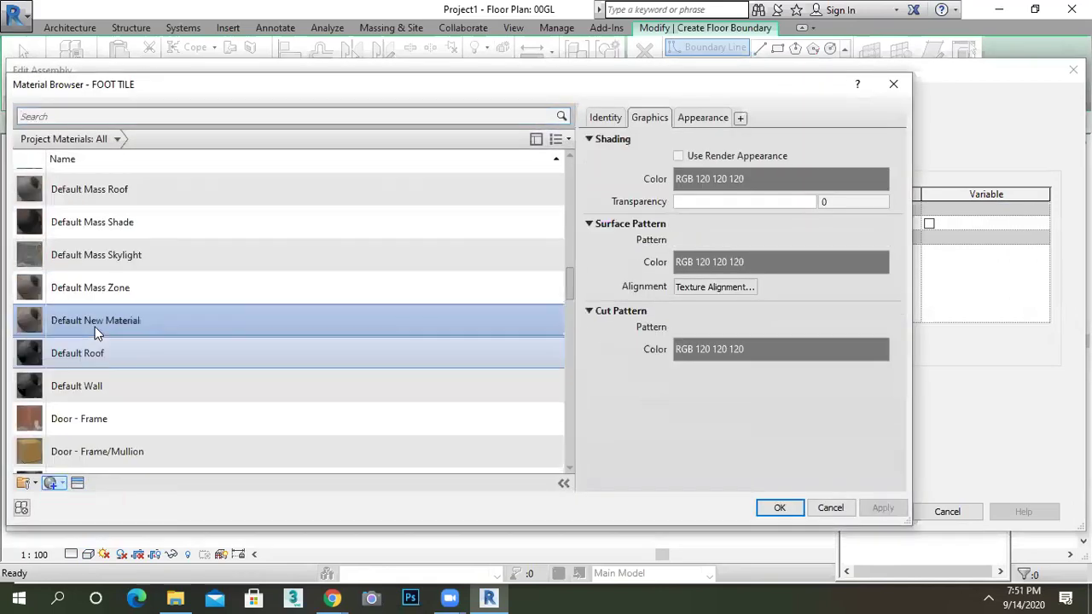
right_click(97, 315)
click(125, 360)
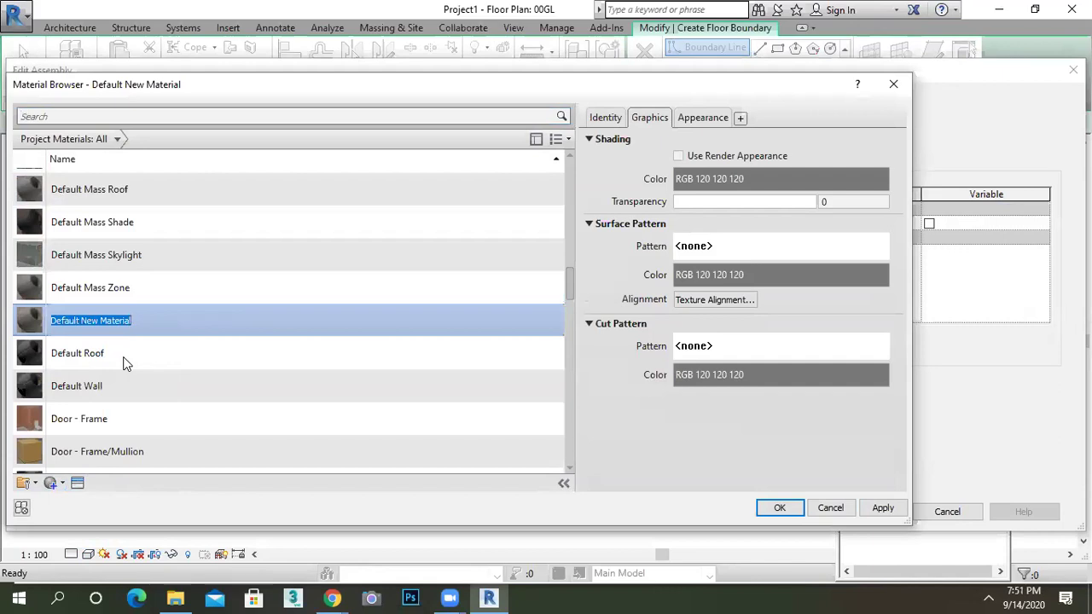
text(GRASS)
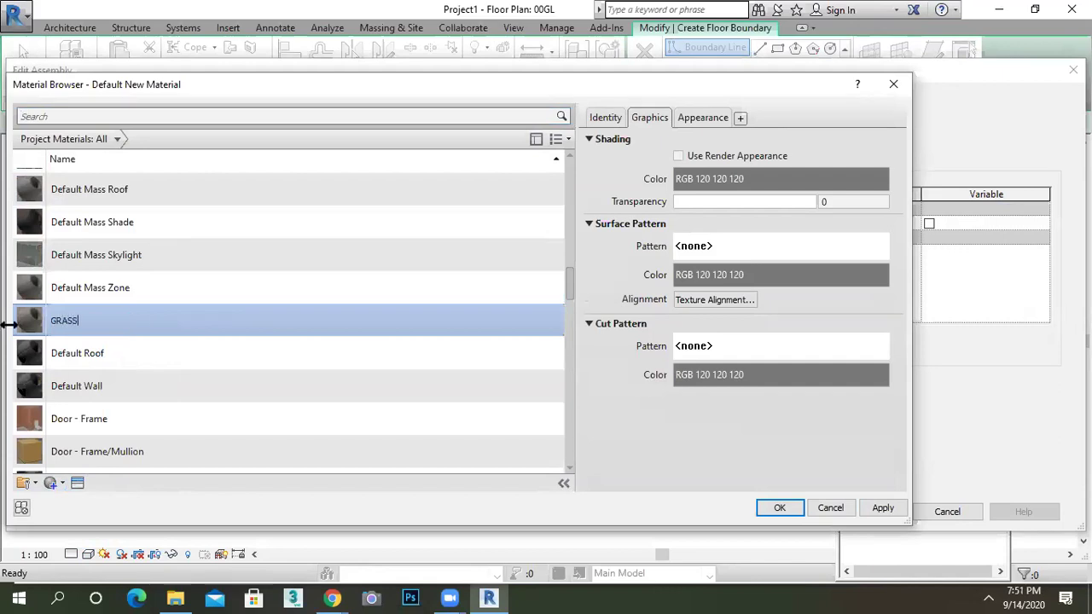
Step: Give the GRASS material the Grass - Dark Rye appearance from the Sitework library and accept the material, layer and floor type settings
click(77, 483)
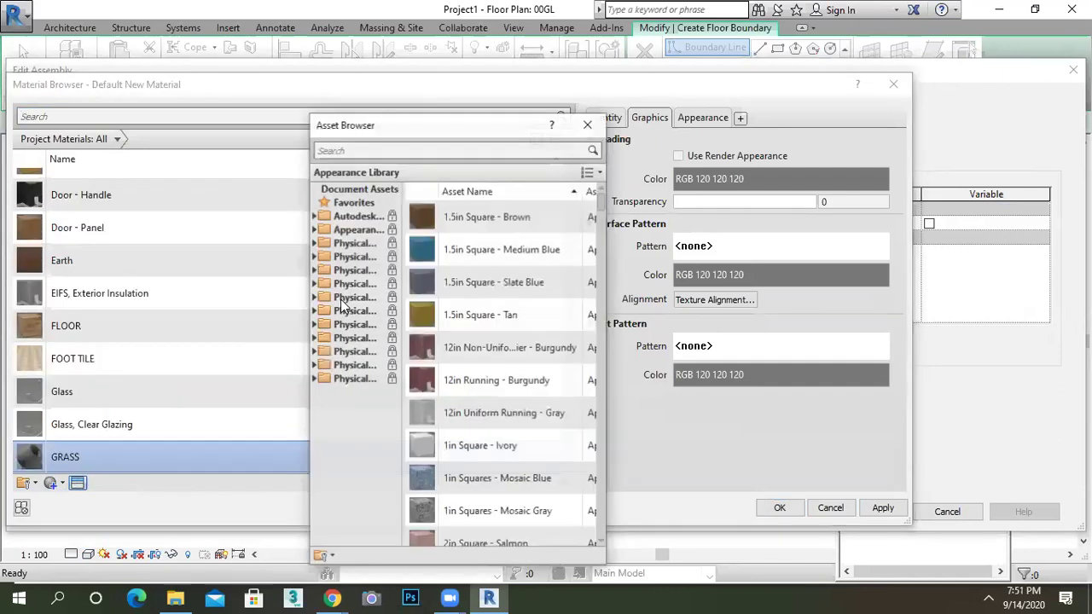
double_click(352, 230)
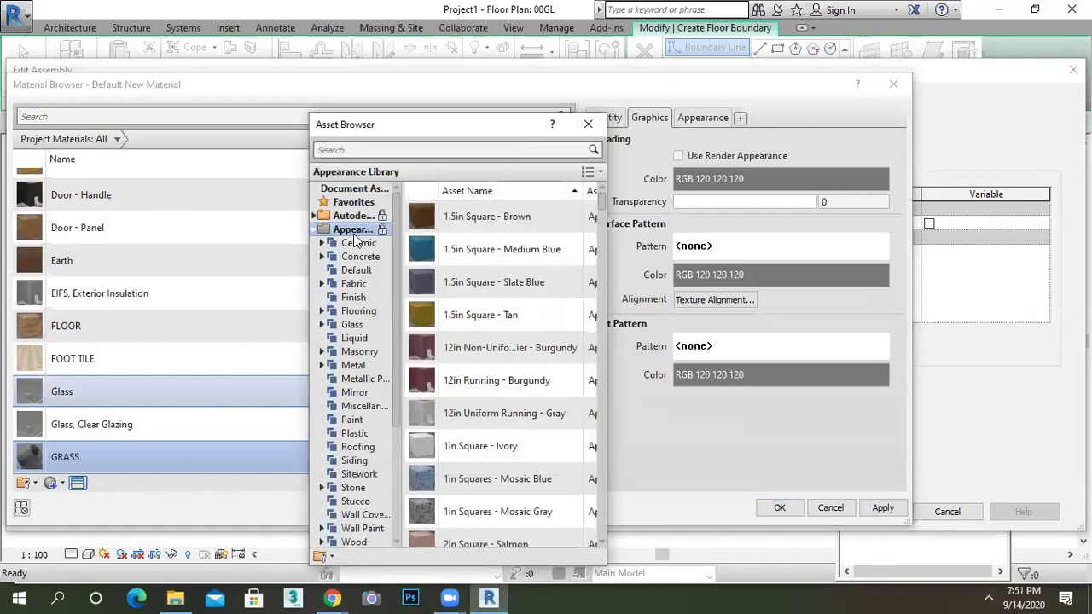
click(359, 474)
scroll(470, 421, down, 3)
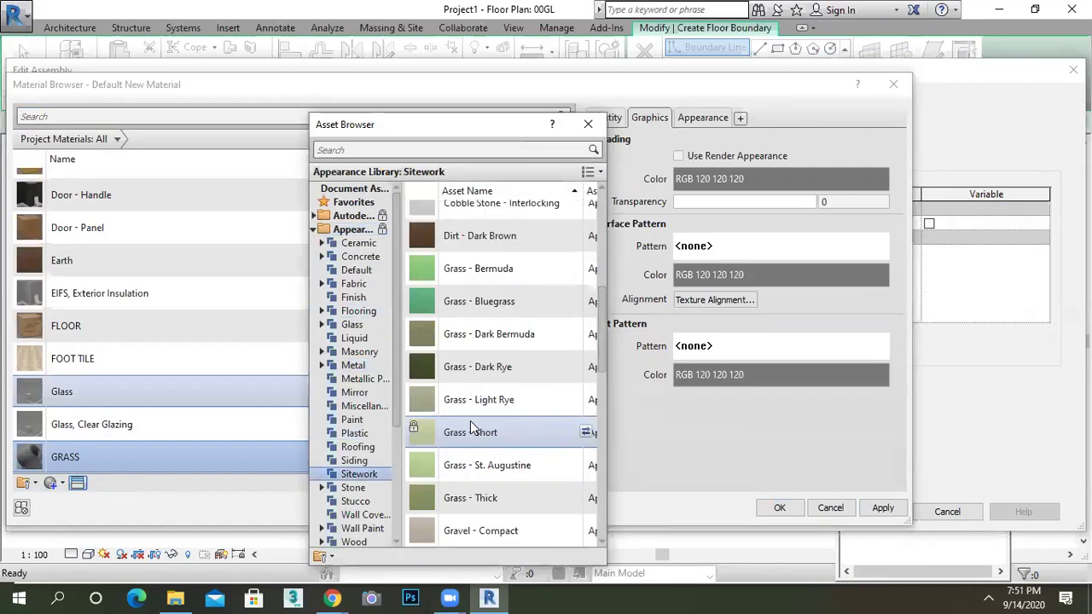
double_click(431, 369)
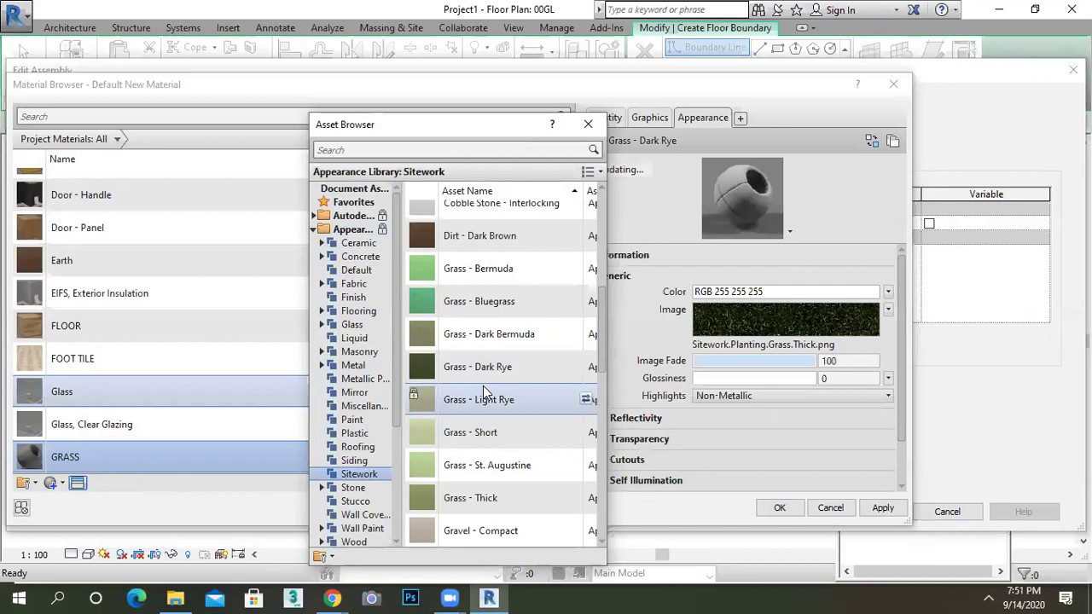
click(587, 125)
drag(482, 90, 272, 84)
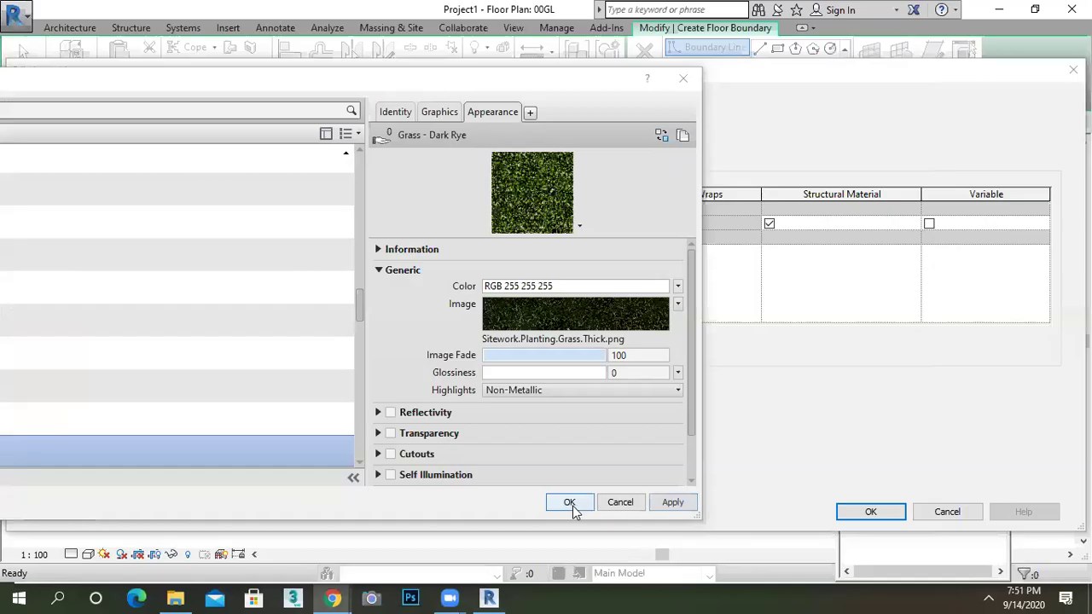
click(570, 503)
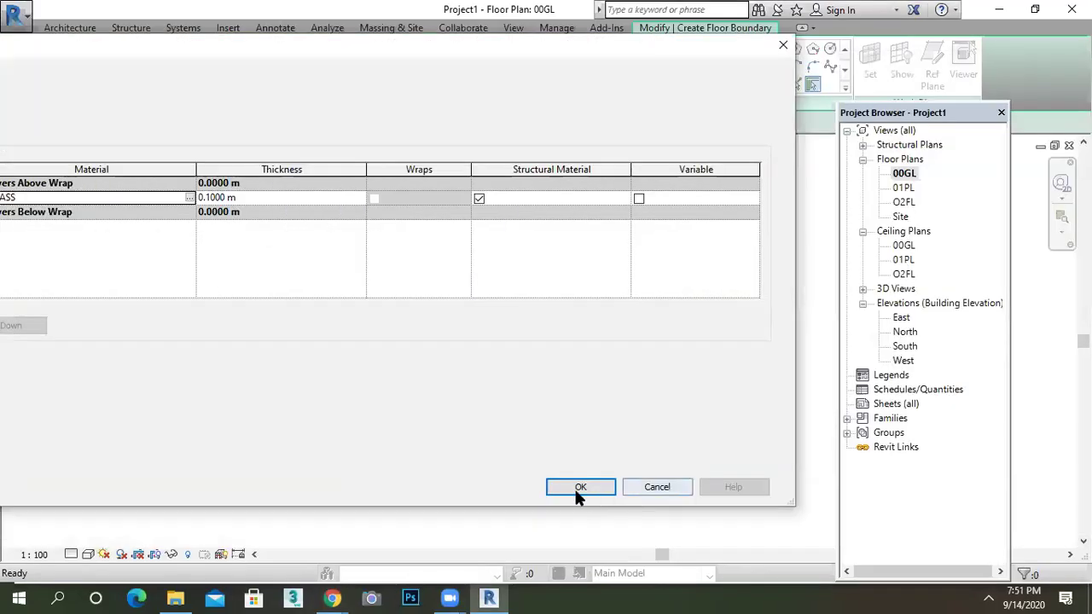
click(586, 487)
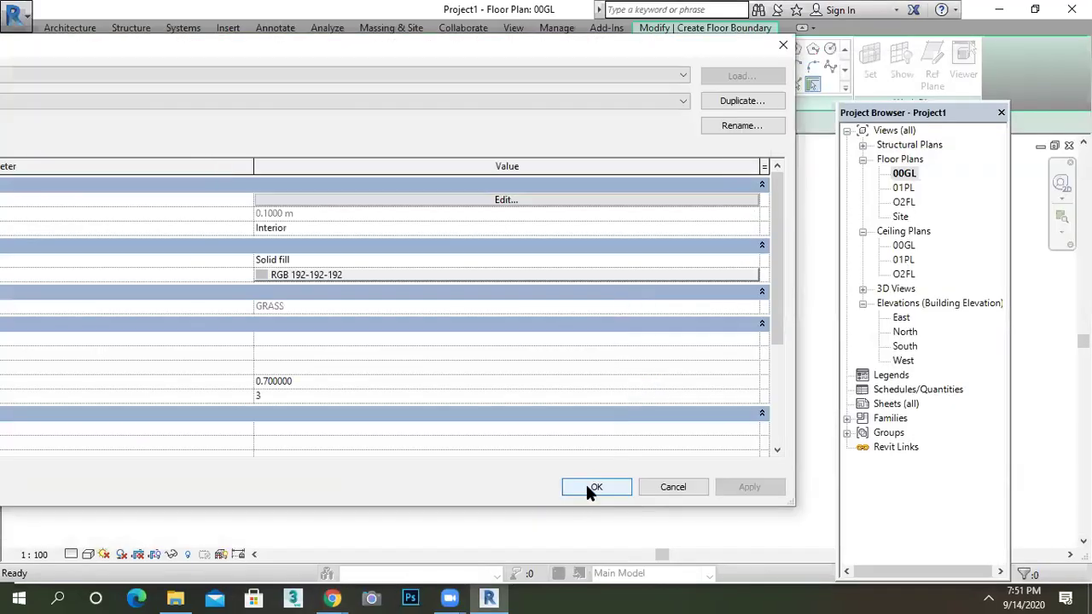
click(589, 488)
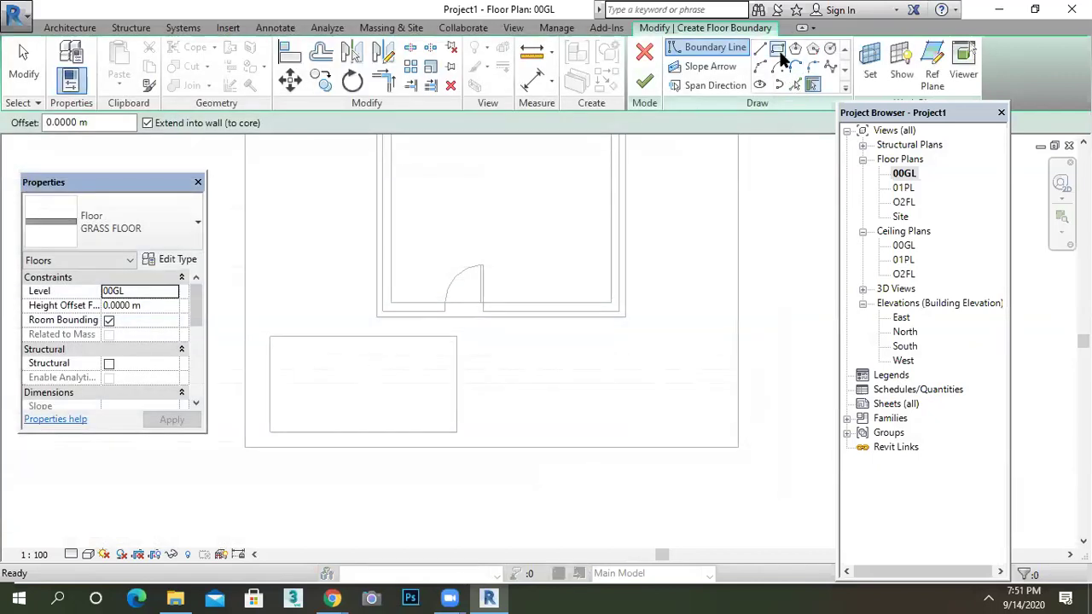
Step: Sketch a 4.5 by 2.3 m rectangular GRASS FLOOR boundary matching the opening in the FOOT TILE floor, and finish the floor
click(779, 53)
scroll(312, 385, up, 2)
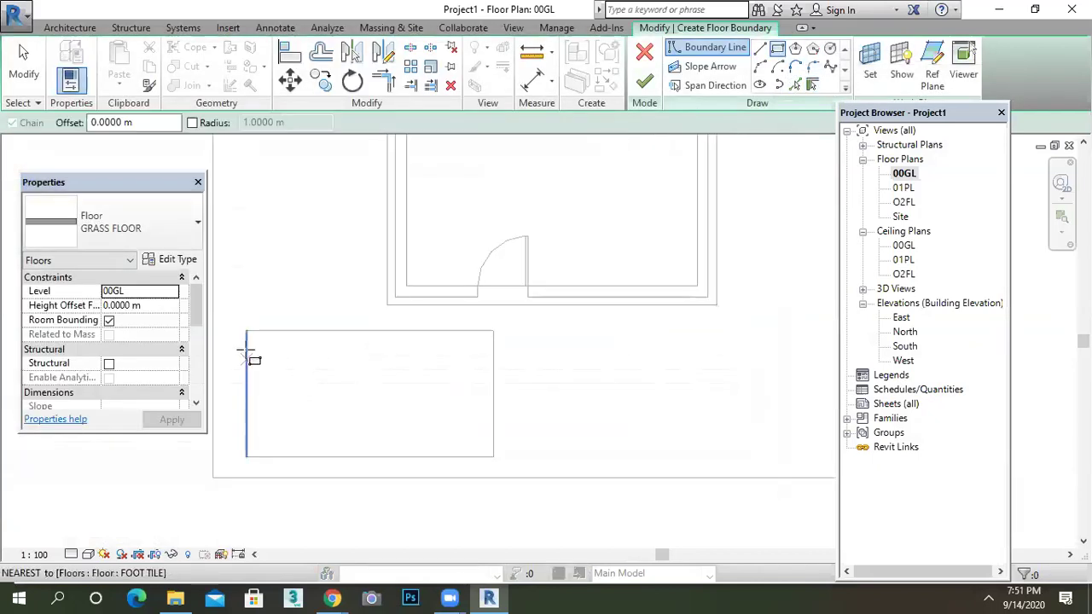
click(246, 331)
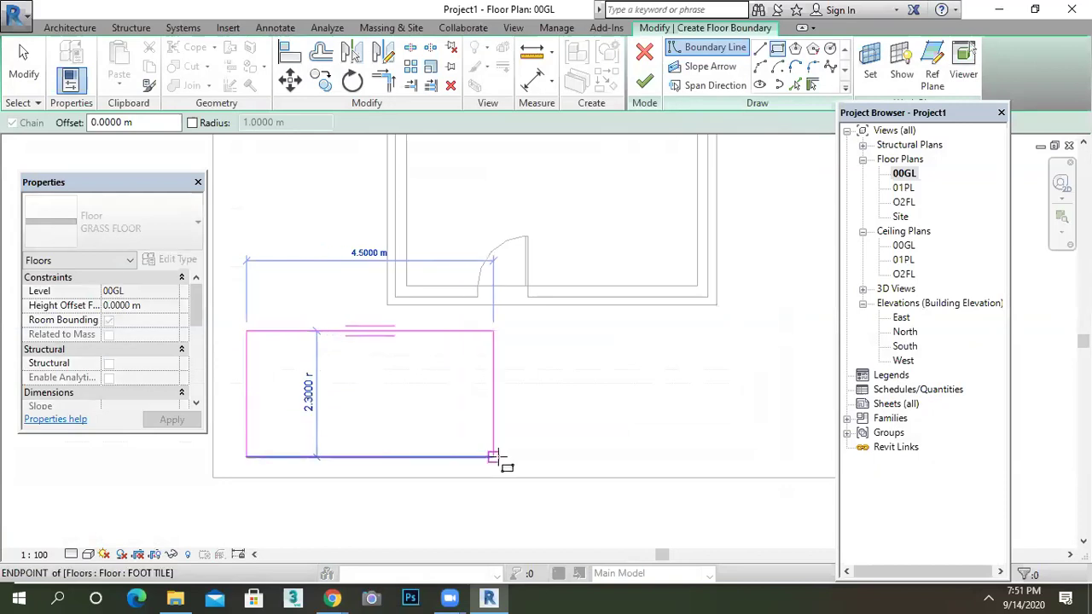
click(494, 457)
click(644, 80)
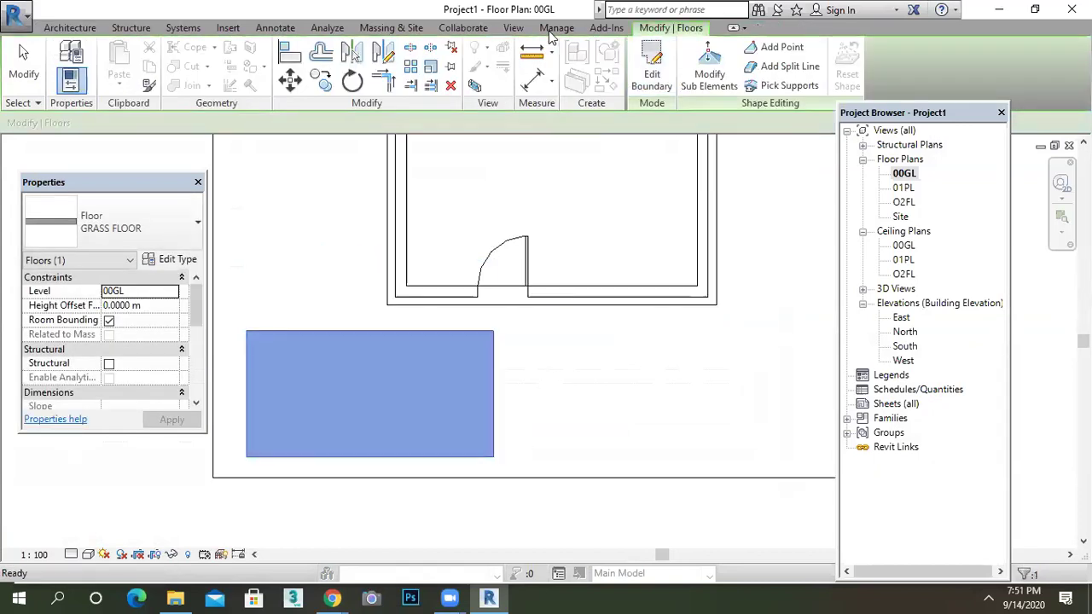
Step: Examine the grass patch, the surrounding tile floor and the building in 3D from close up and from another angle
click(514, 28)
click(457, 56)
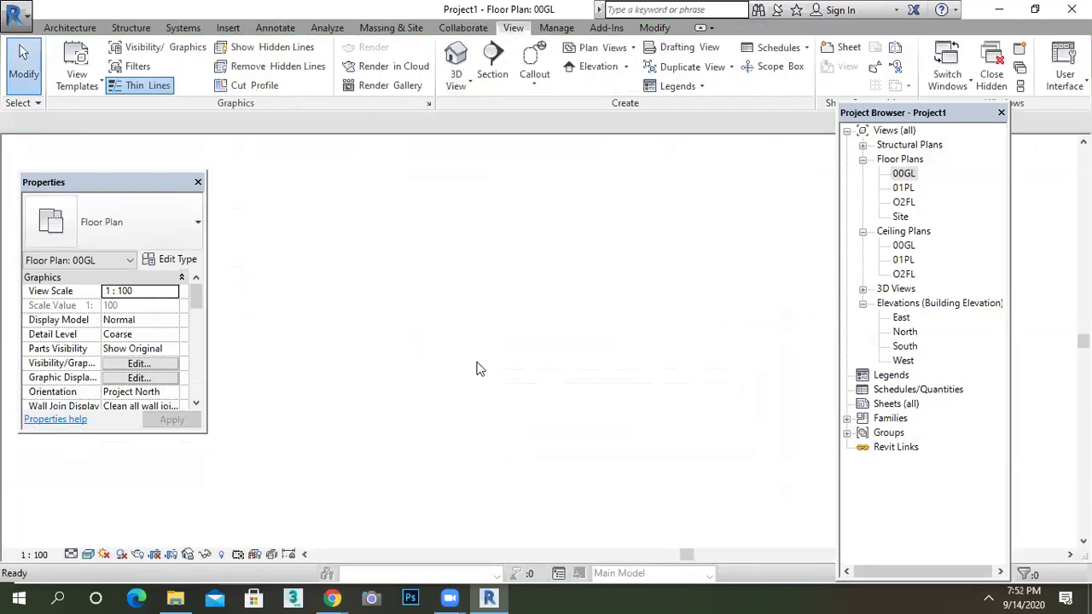
scroll(630, 381, down, 2)
scroll(657, 401, up, 2)
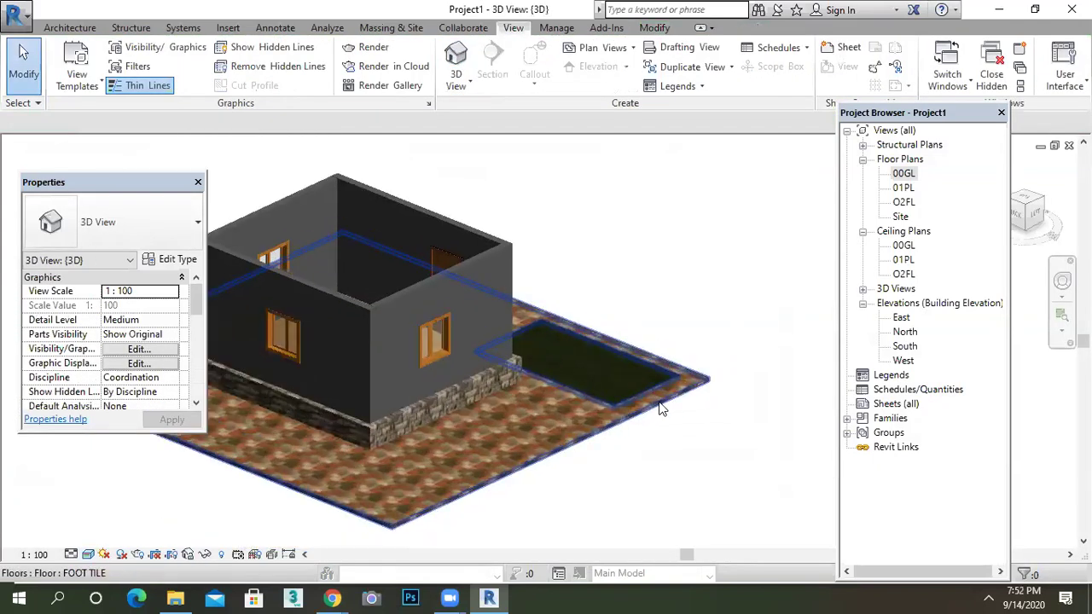
scroll(635, 410, up, 3)
scroll(629, 410, down, 2)
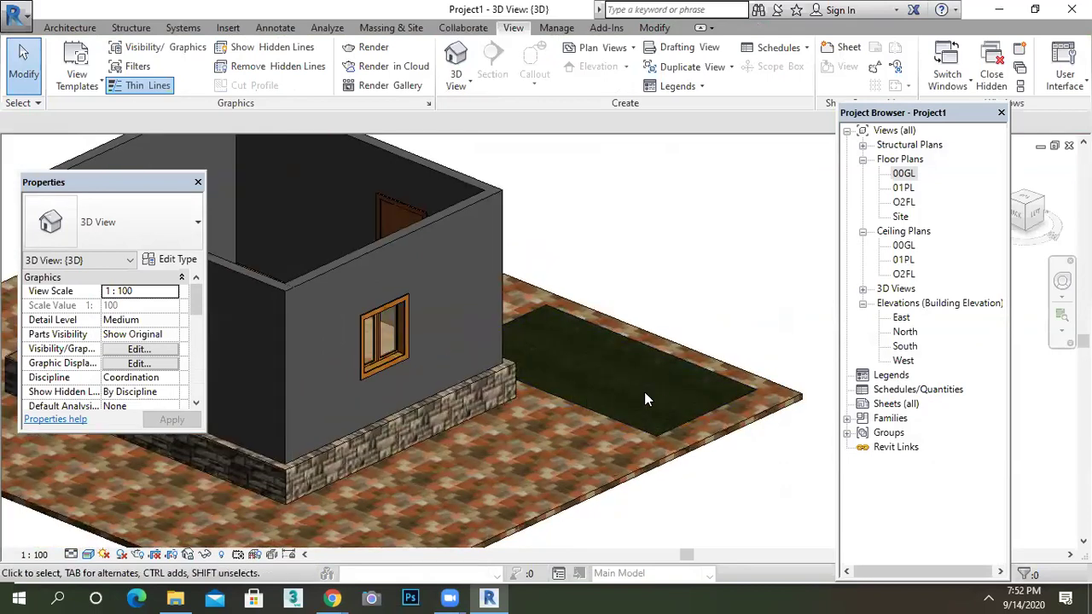
scroll(646, 399, up, 3)
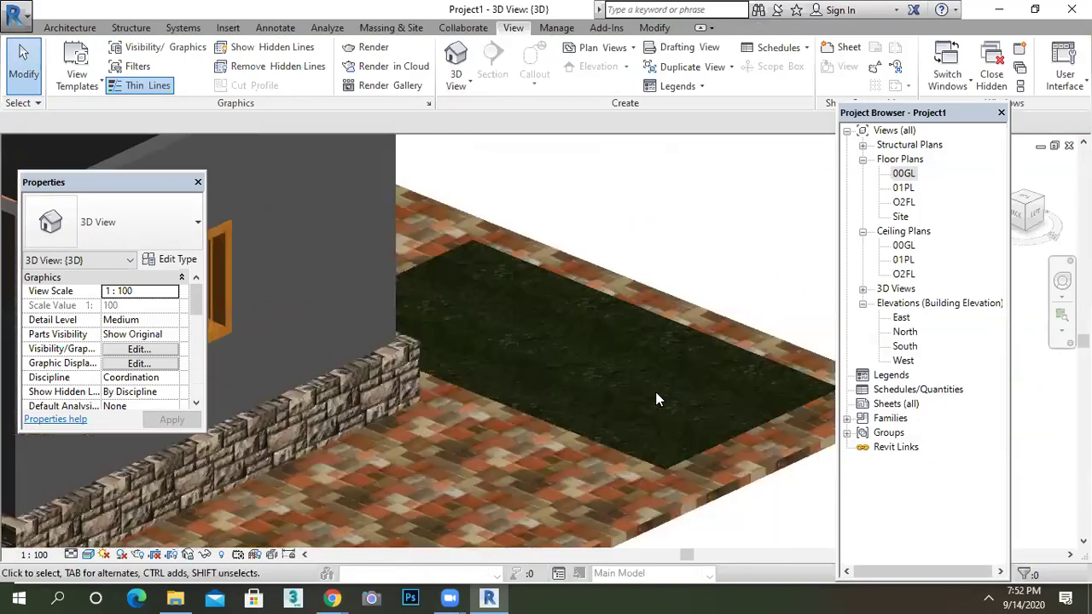
scroll(656, 399, down, 5)
mouse_move(656, 398)
shift+middle_down()
mouse_move(664, 389)
mouse_move(652, 404)
shift+middle_up()
scroll(653, 404, up, 4)
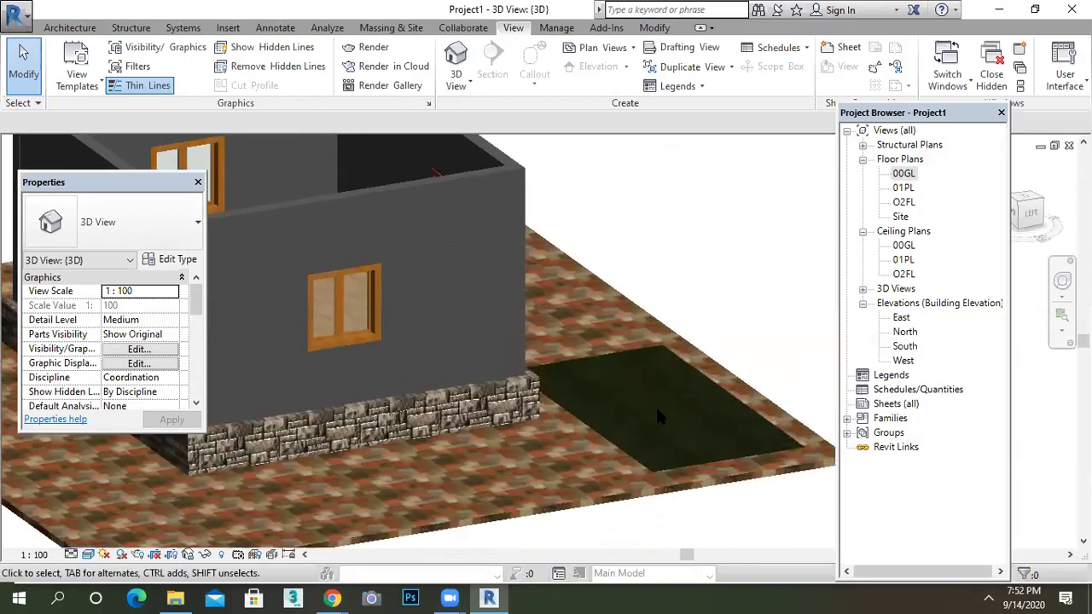
scroll(657, 405, down, 4)
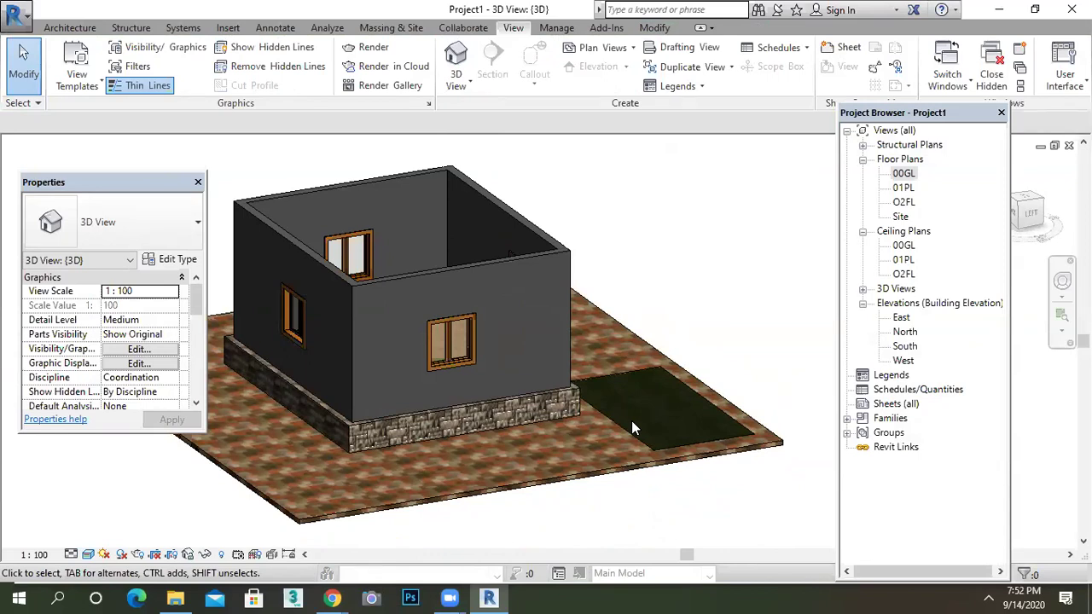
Step: Open the boundary of the FOOT TILE floor for editing in the 00GL floor plan
shift+middle_drag(648, 334, 654, 403)
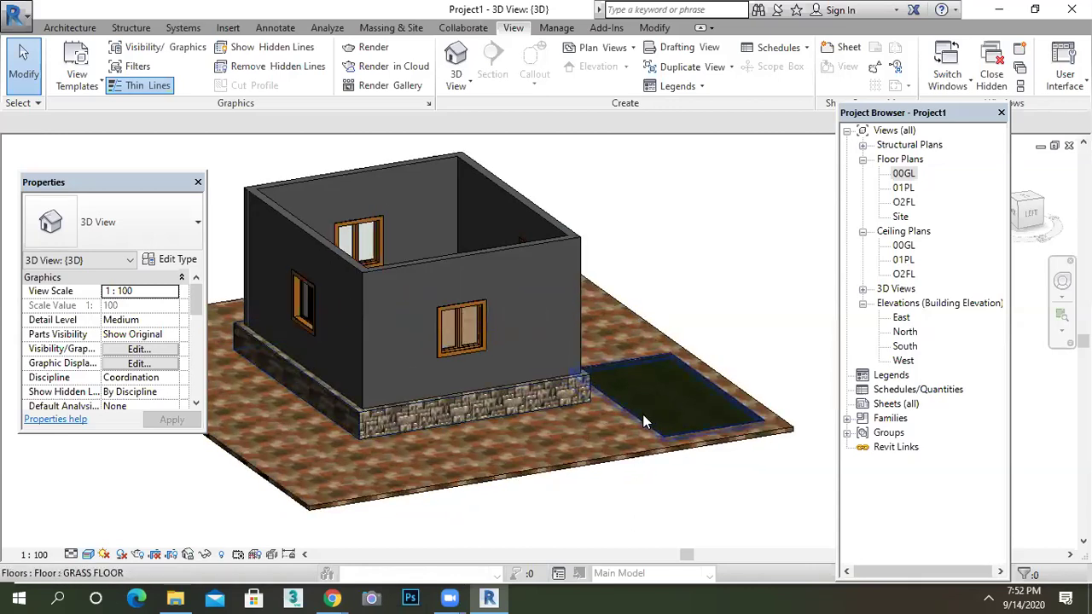
scroll(620, 414, down, 3)
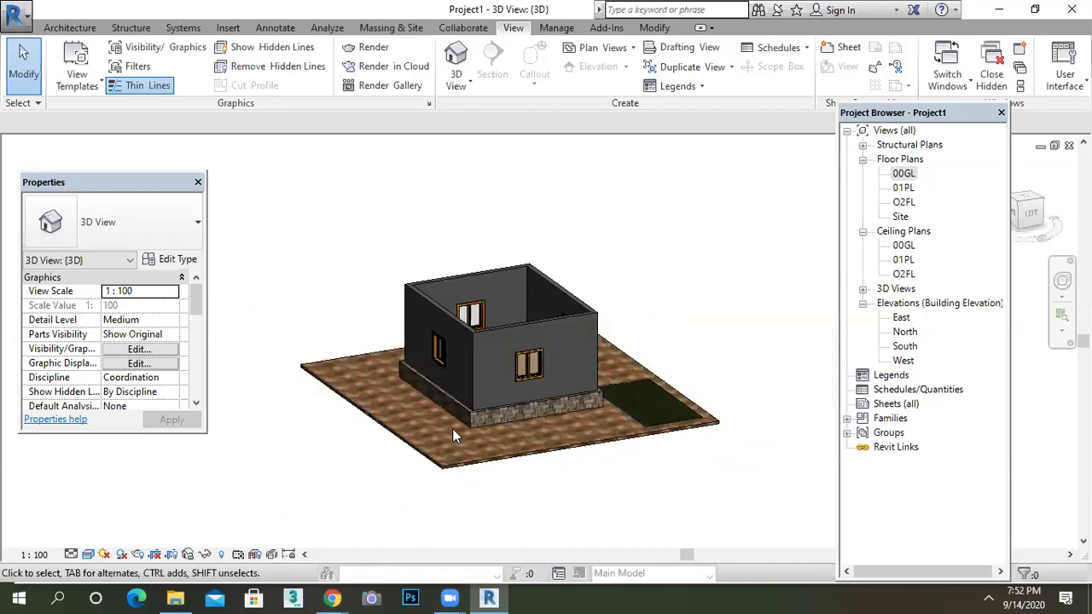
scroll(437, 433, up, 3)
scroll(418, 431, up, 3)
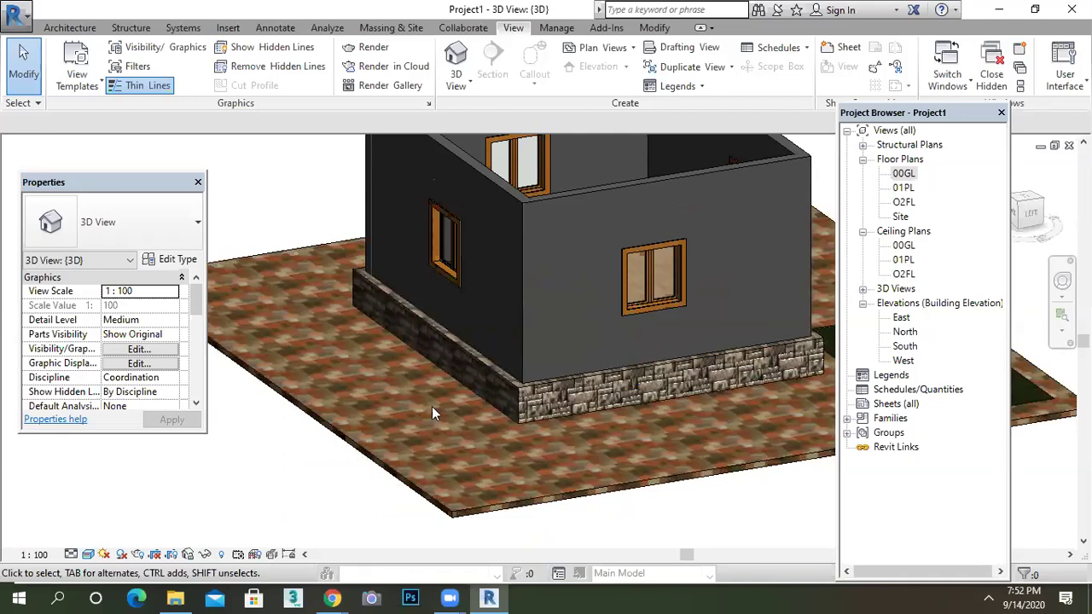
click(459, 485)
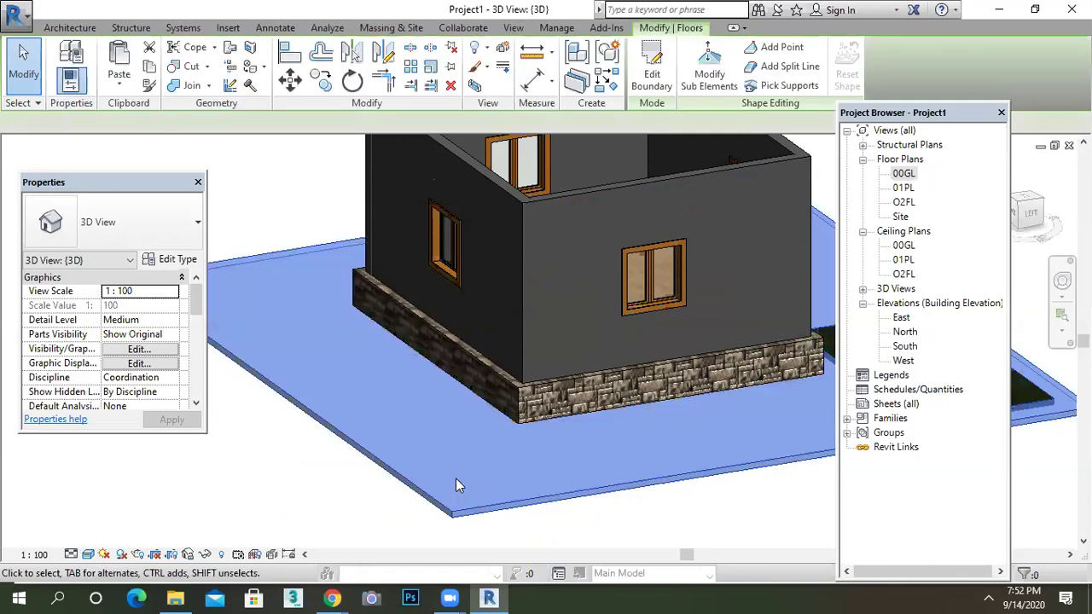
click(652, 77)
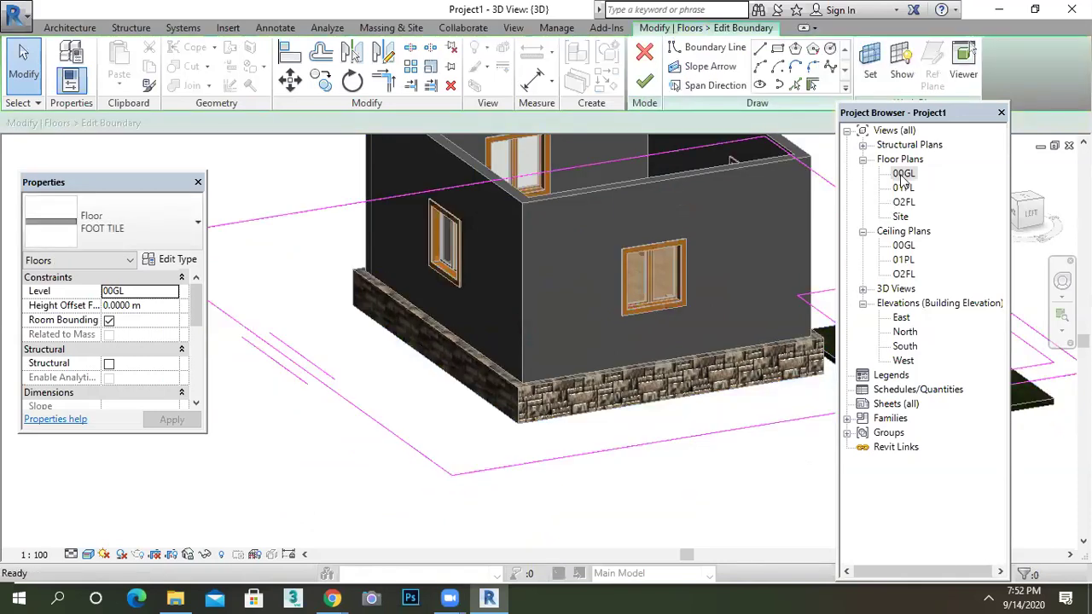
double_click(902, 174)
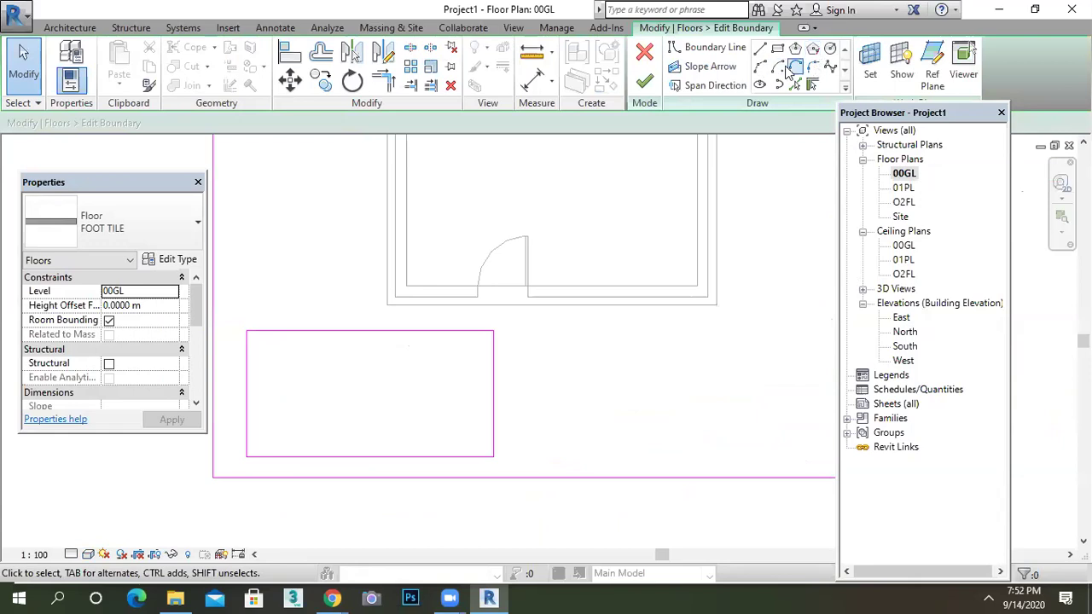
Step: Sketch a circular opening of about 1.02 m radius near the tile floor's upper-left corner in plan, and finish the boundary
scroll(459, 427, down, 3)
scroll(487, 410, up, 2)
click(830, 49)
scroll(341, 286, up, 3)
click(324, 276)
click(343, 315)
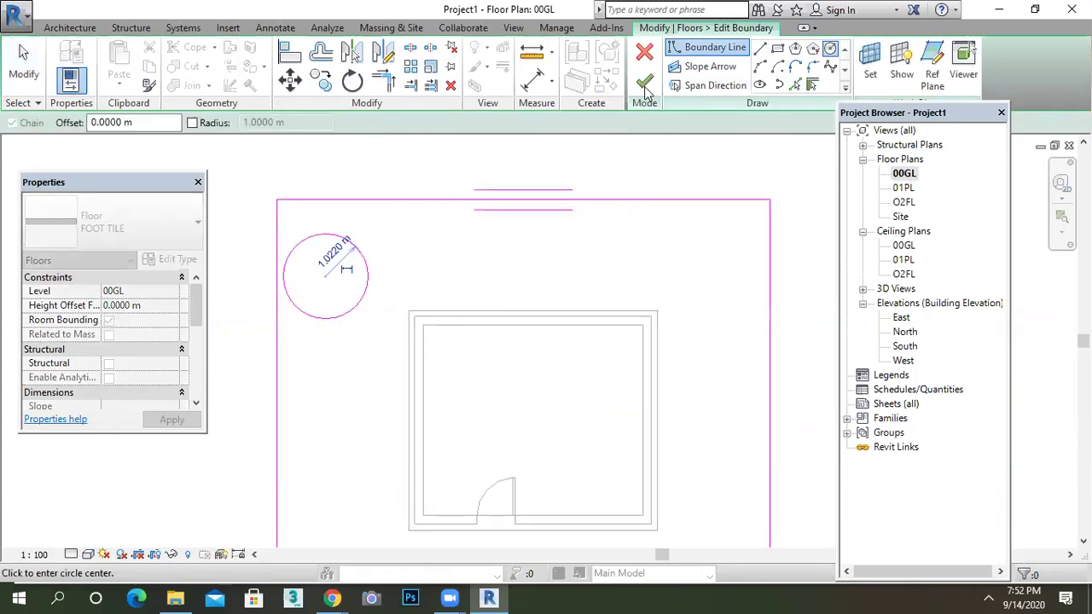
click(646, 85)
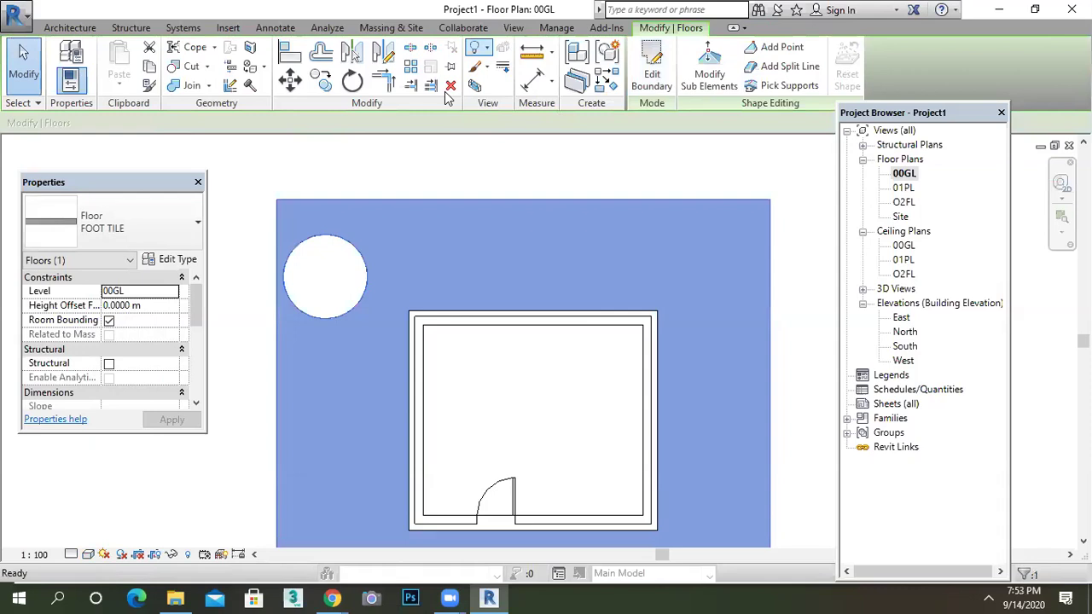
Step: Examine the circular opening in the tile floor in 3D from above and close up
click(359, 157)
click(461, 58)
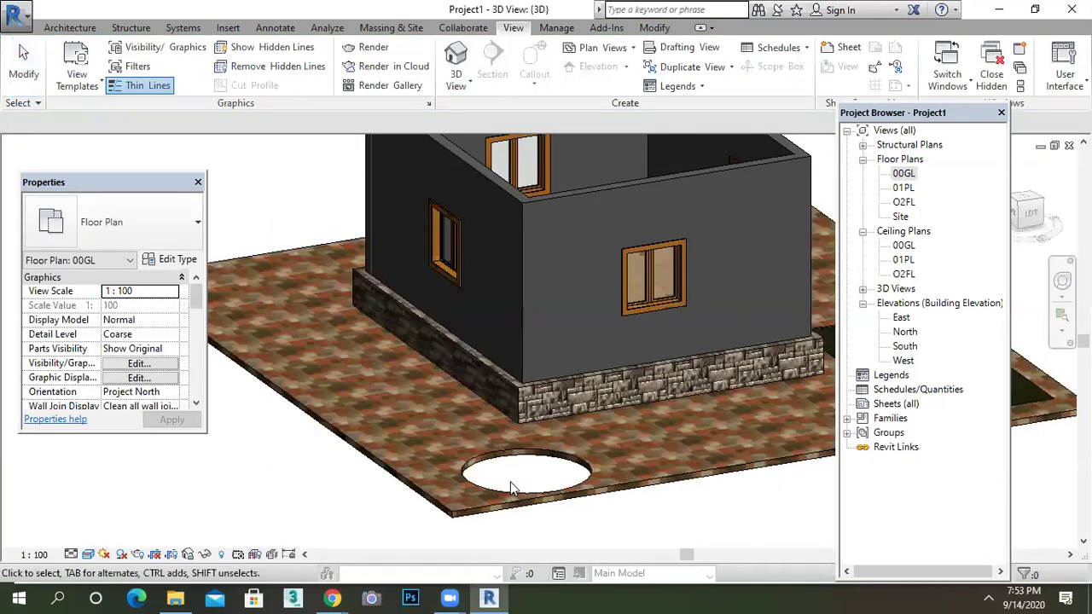
scroll(512, 487, down, 1)
middle_drag(560, 532, 473, 483)
scroll(473, 483, down, 1)
shift+middle_drag(484, 435, 507, 547)
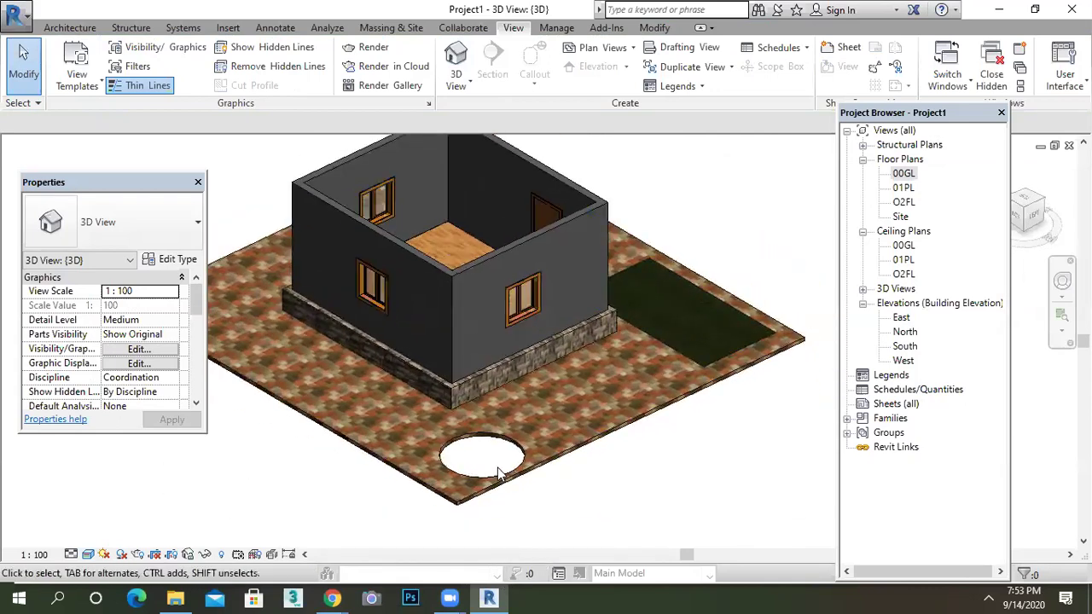
scroll(499, 469, up, 1)
scroll(436, 465, up, 1)
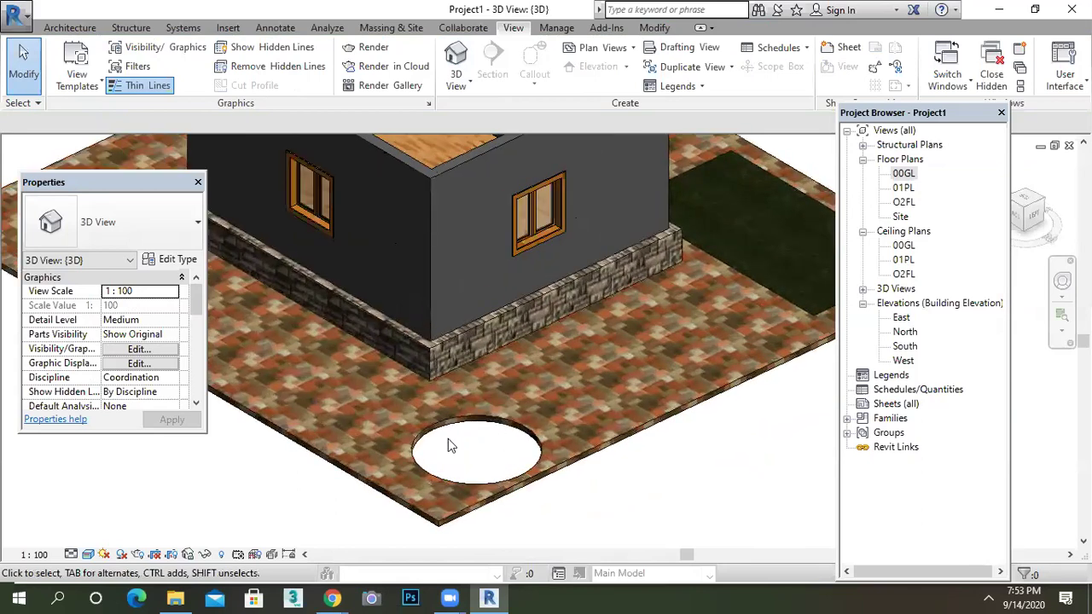
Step: In the 00GL plan, create a GRASS FLOOR using the circular opening's existing edge as its boundary, and finish the floor
double_click(902, 174)
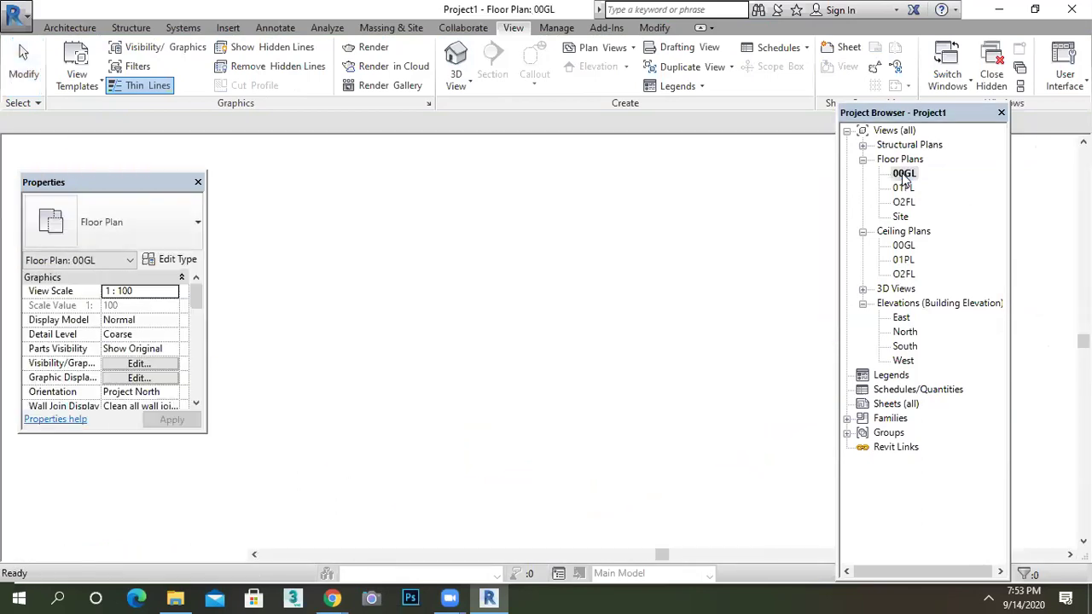
click(70, 27)
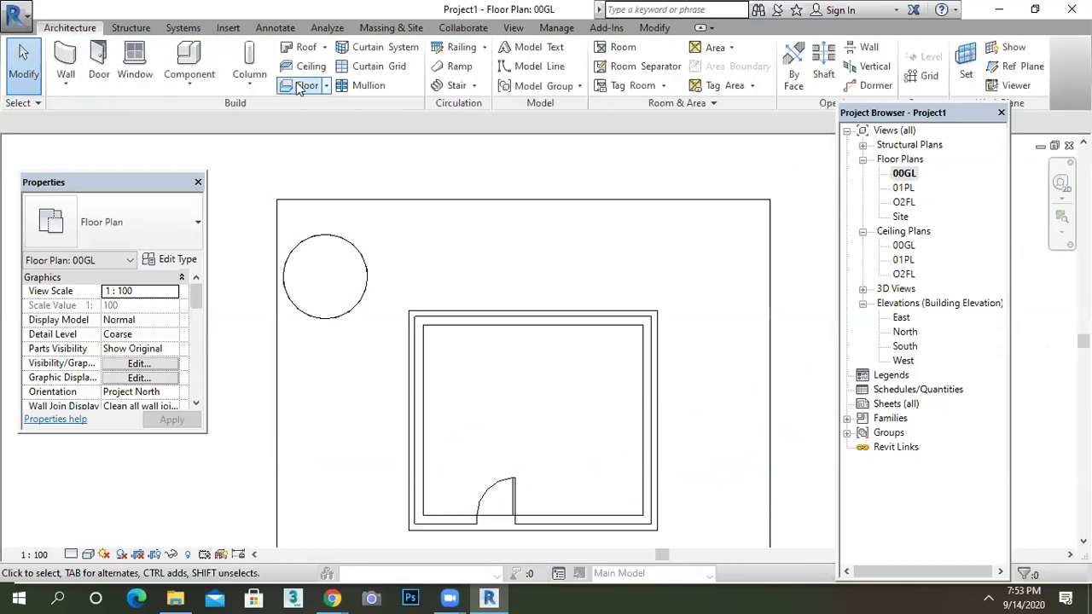
click(303, 85)
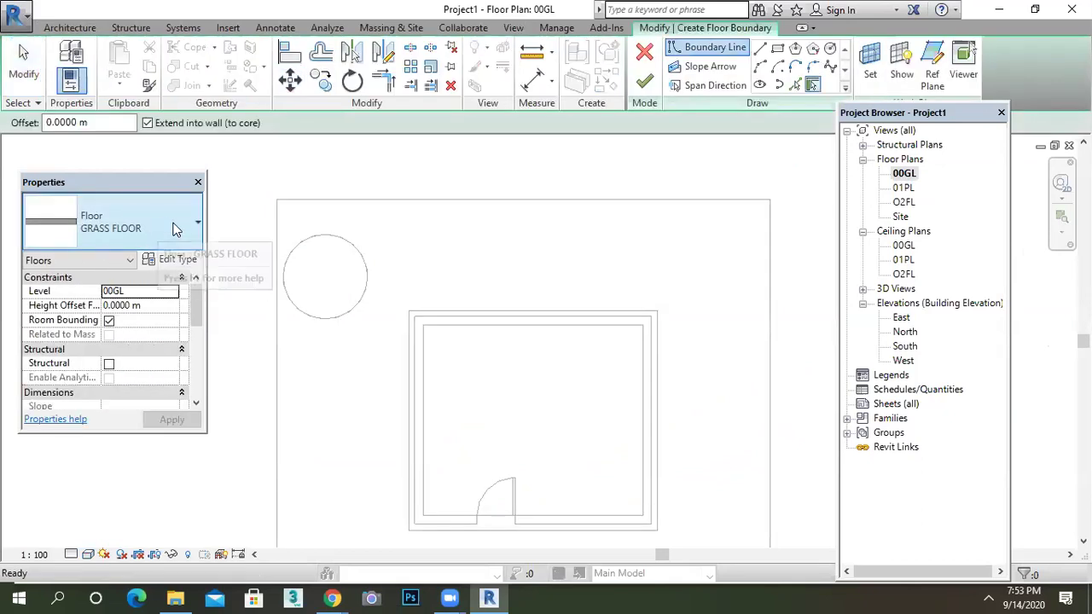
click(135, 228)
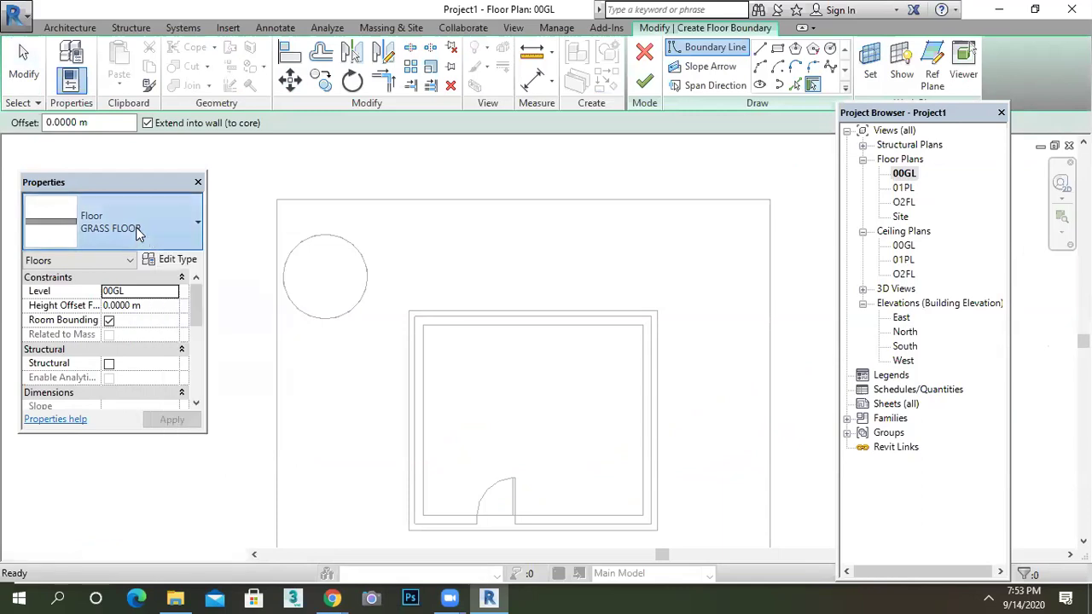
click(831, 51)
scroll(333, 263, up, 2)
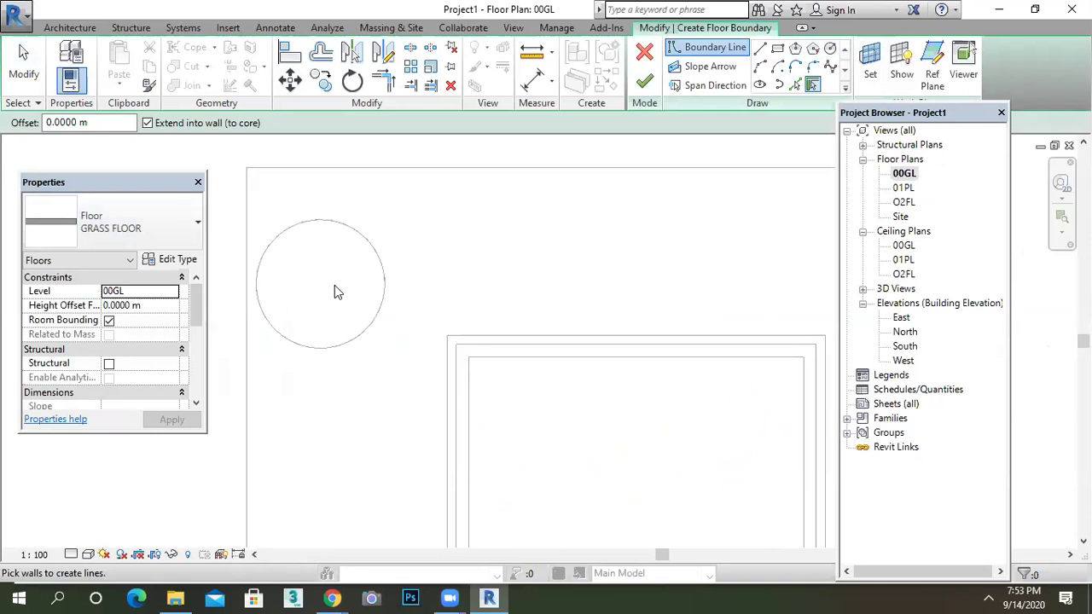
click(798, 84)
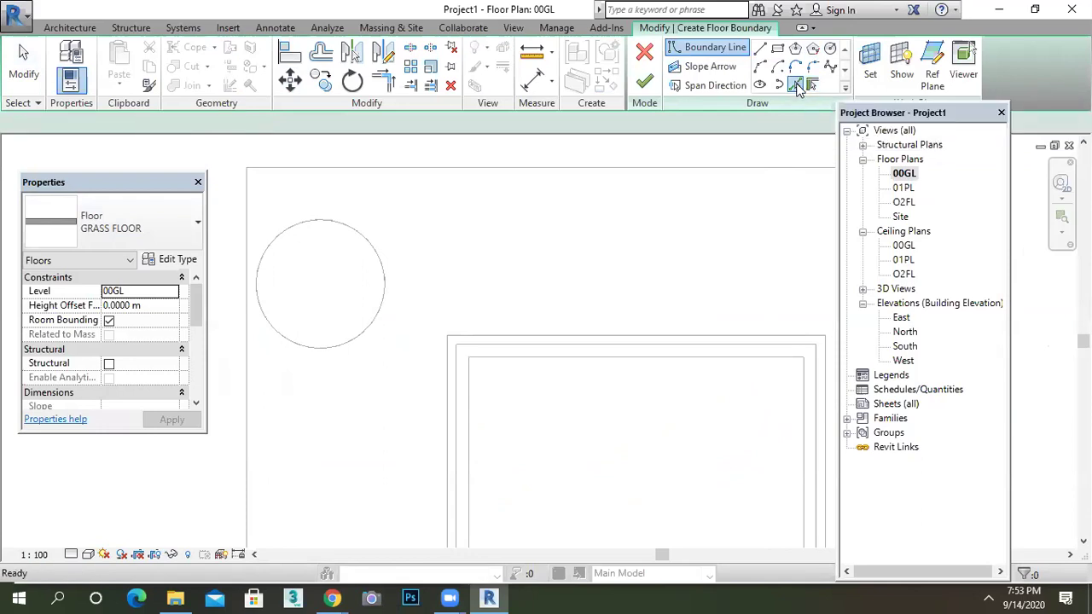
click(355, 234)
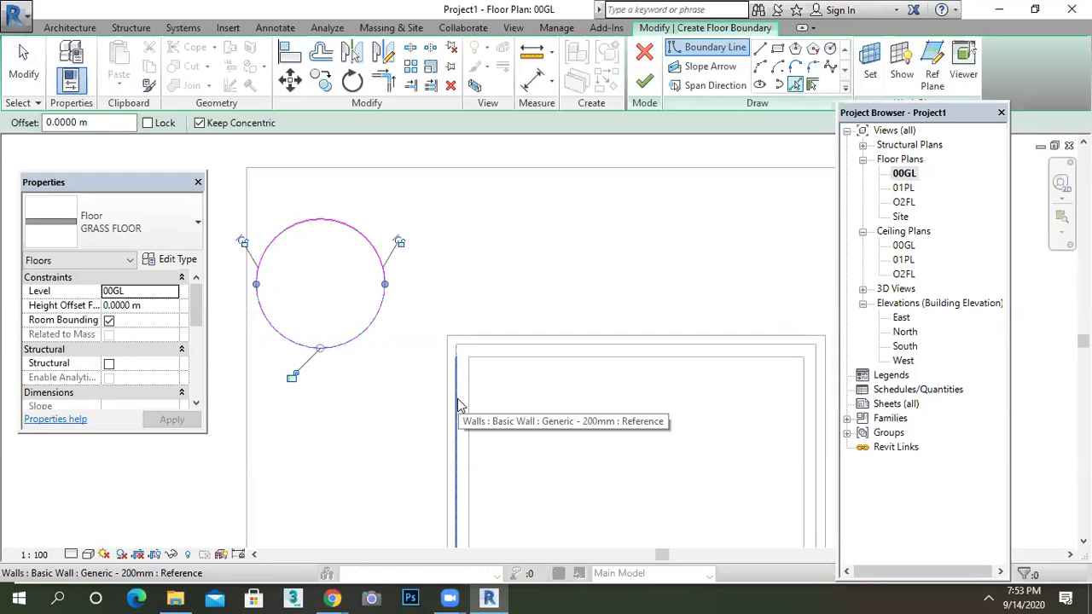
click(644, 81)
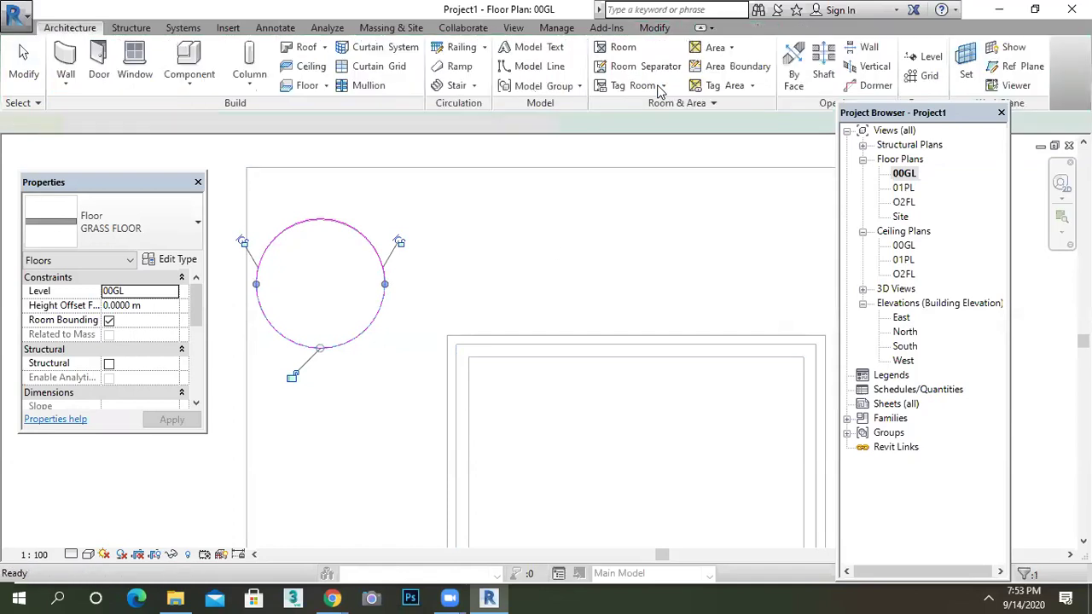
Step: In the 3D view, set the circular GRASS FLOOR's height offset from level to -0.01 m
click(513, 28)
click(456, 66)
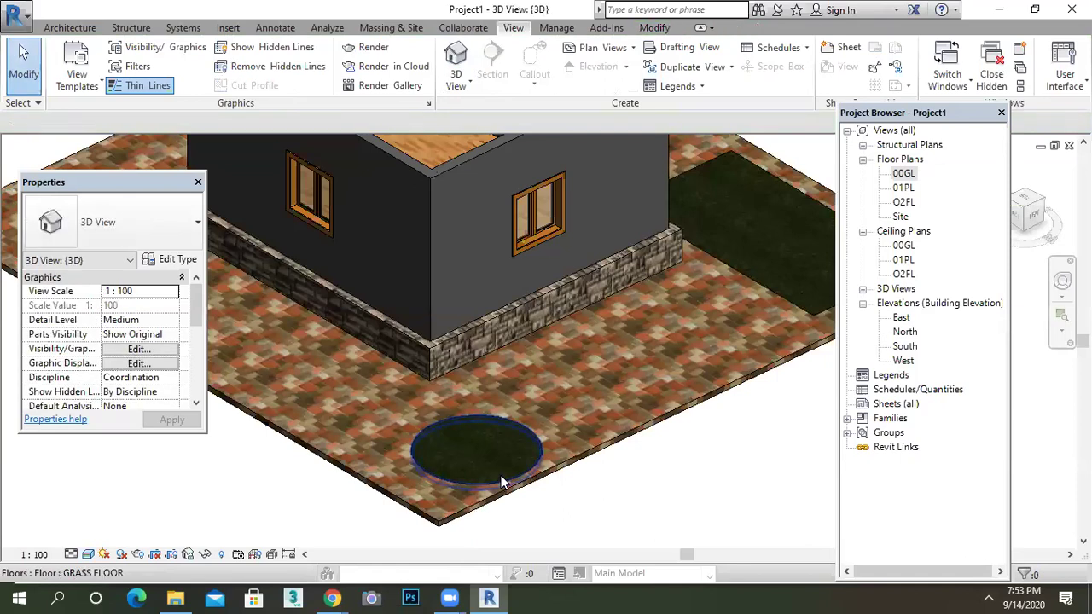
scroll(502, 479, up, 6)
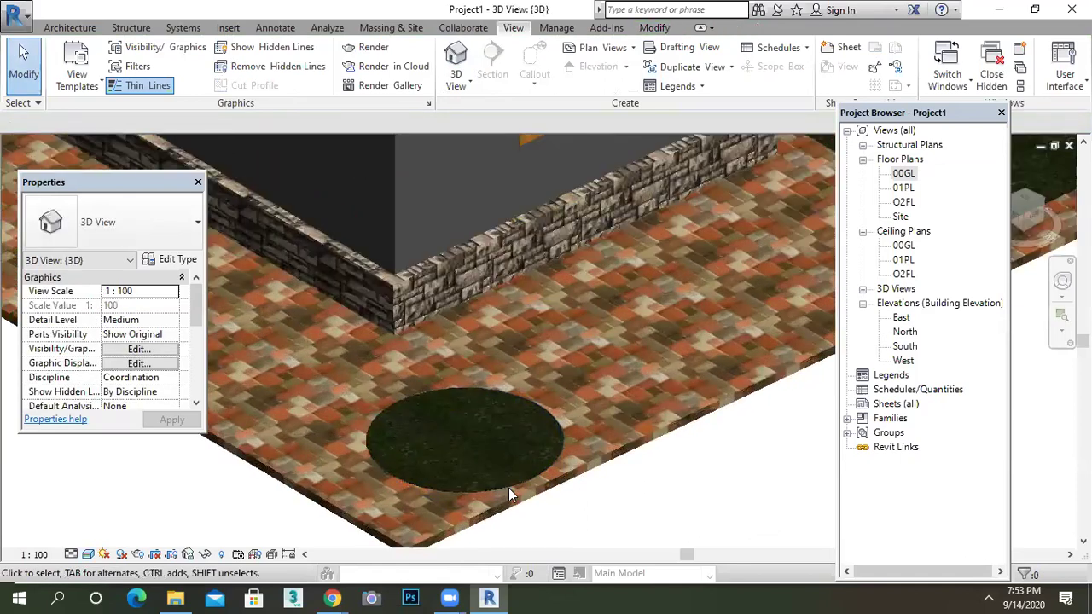
scroll(502, 493, up, 2)
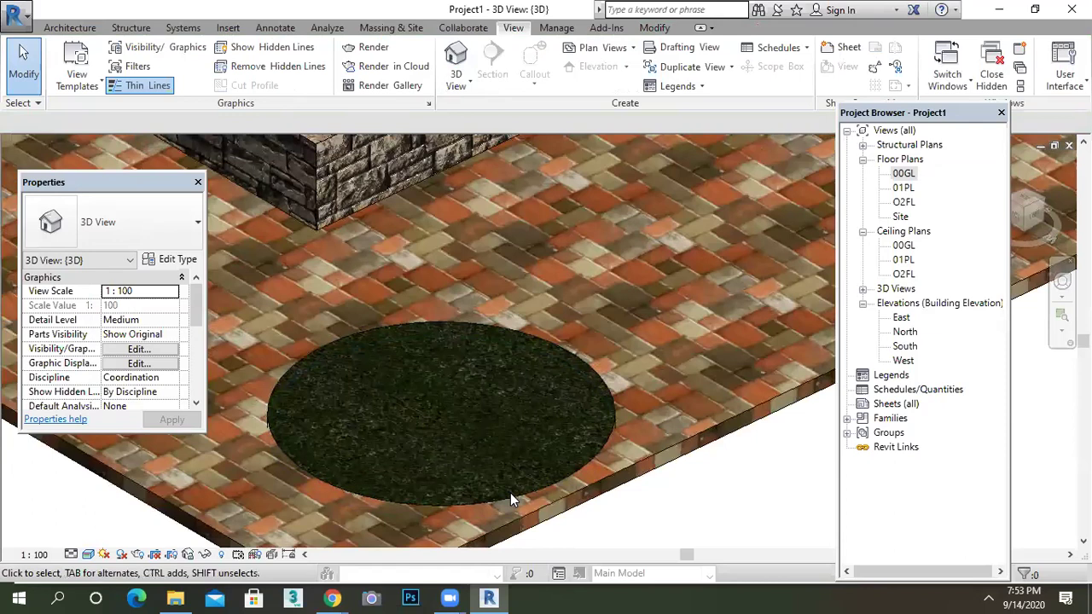
click(511, 495)
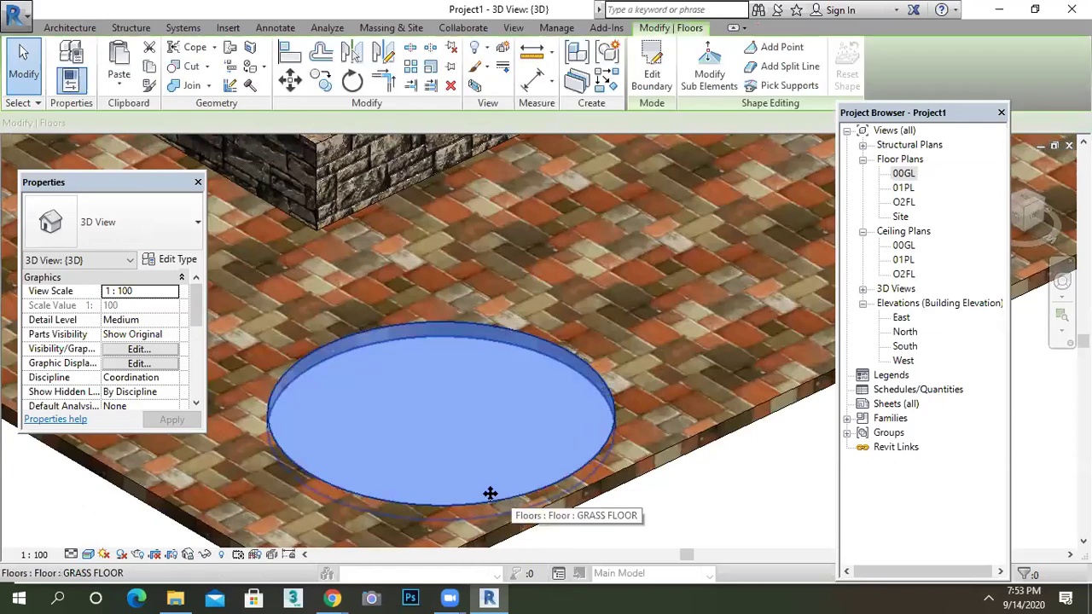
click(144, 306)
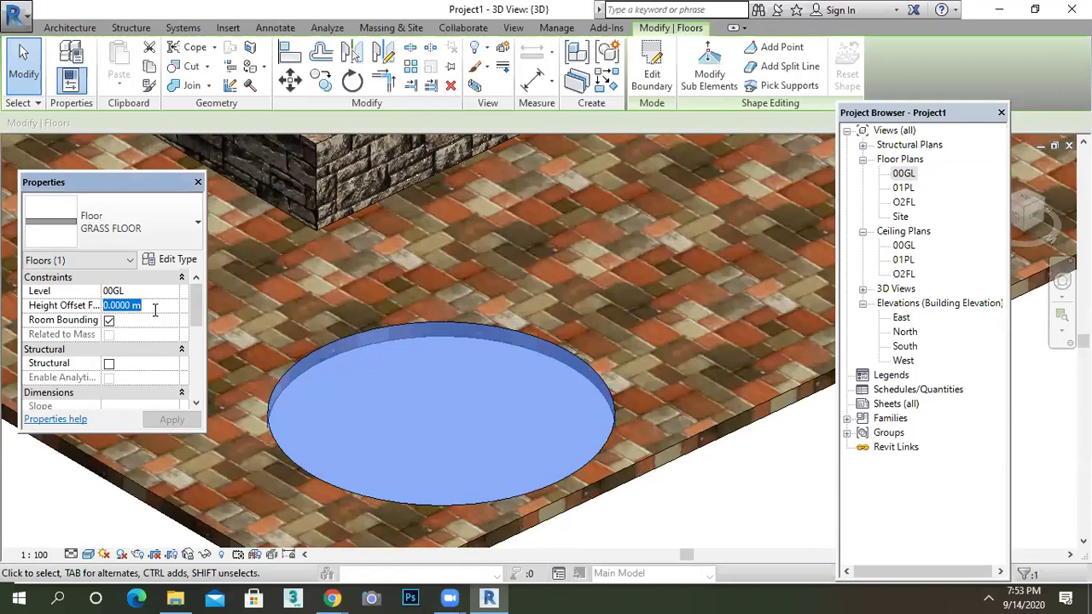
text(-0)
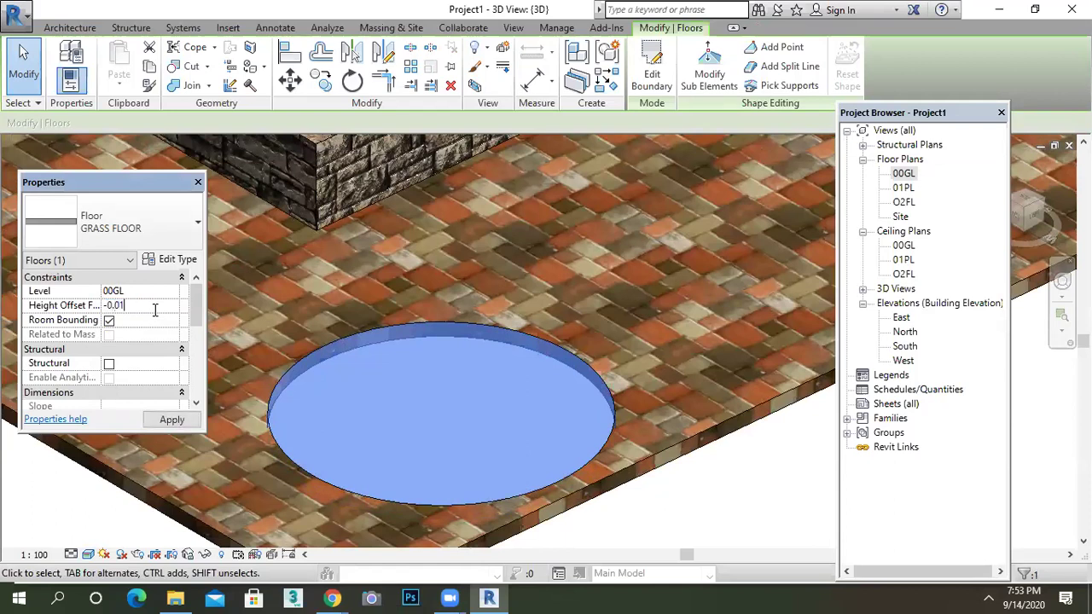
text(.01)
key(Return)
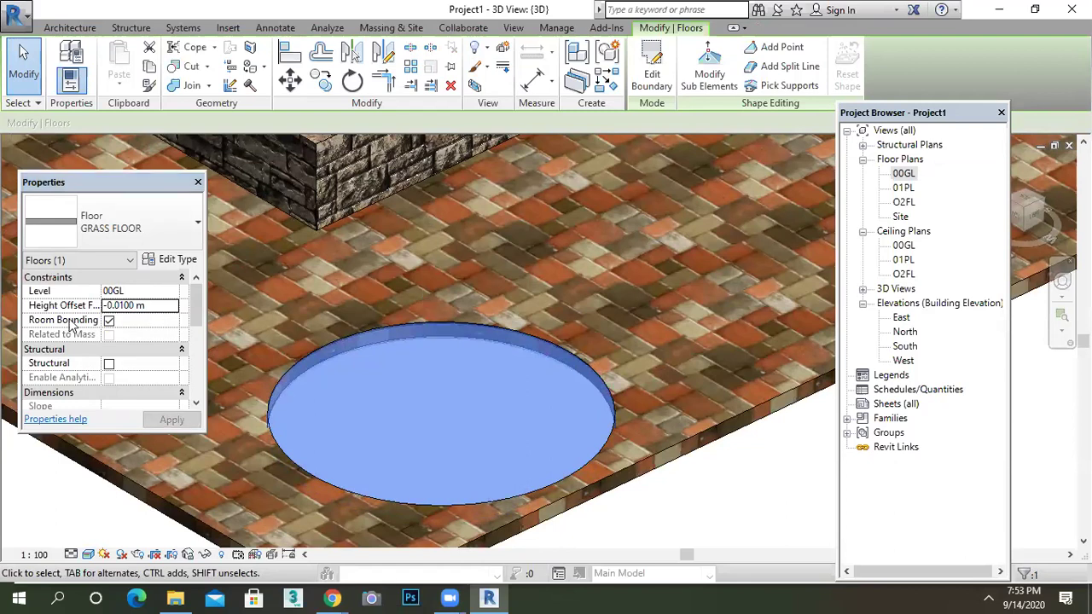
Step: Set the circular GRASS FLOOR's height offset from level to -0.1 m and deselect the floor
click(162, 308)
double_click(161, 307)
text(-0.1)
key(Return)
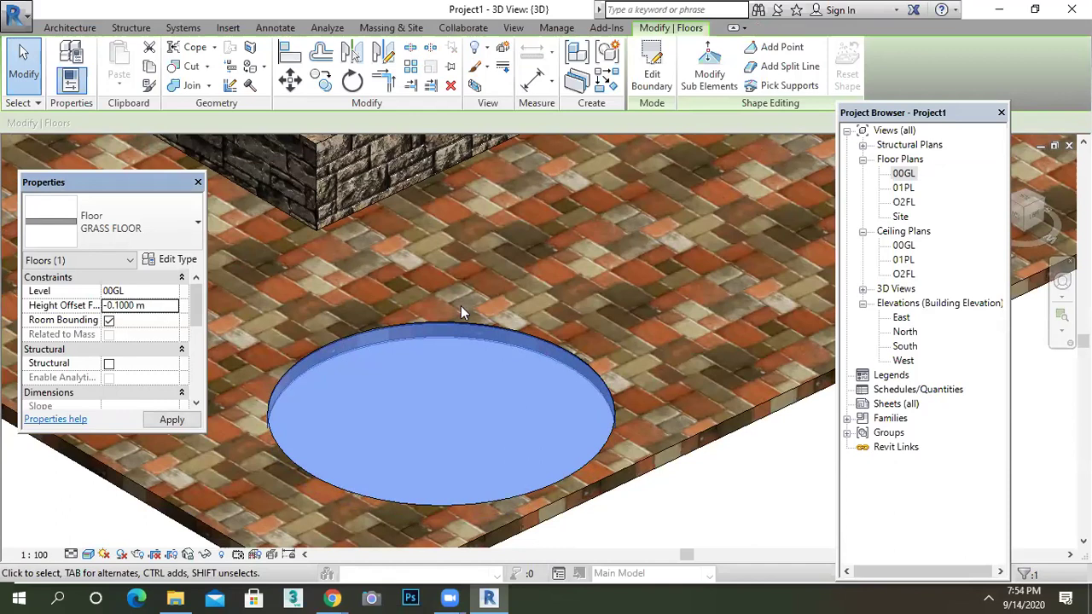
key(Escape)
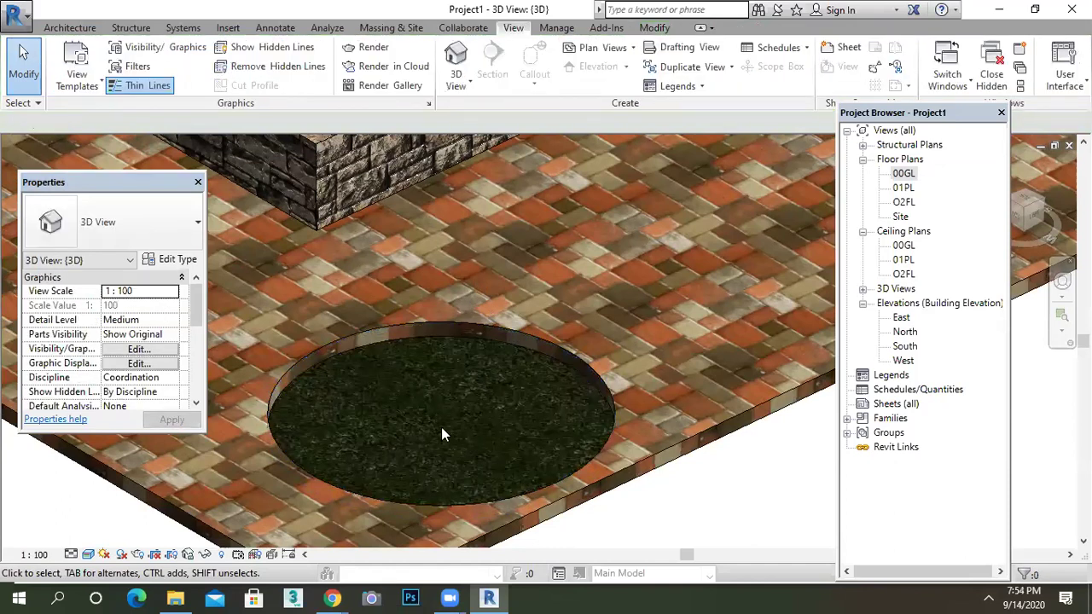
Step: Examine the lowered circular grass patch together with the tile floor, rectangular grass patch and building from several distances and angles in 3D
scroll(415, 380, down, 2)
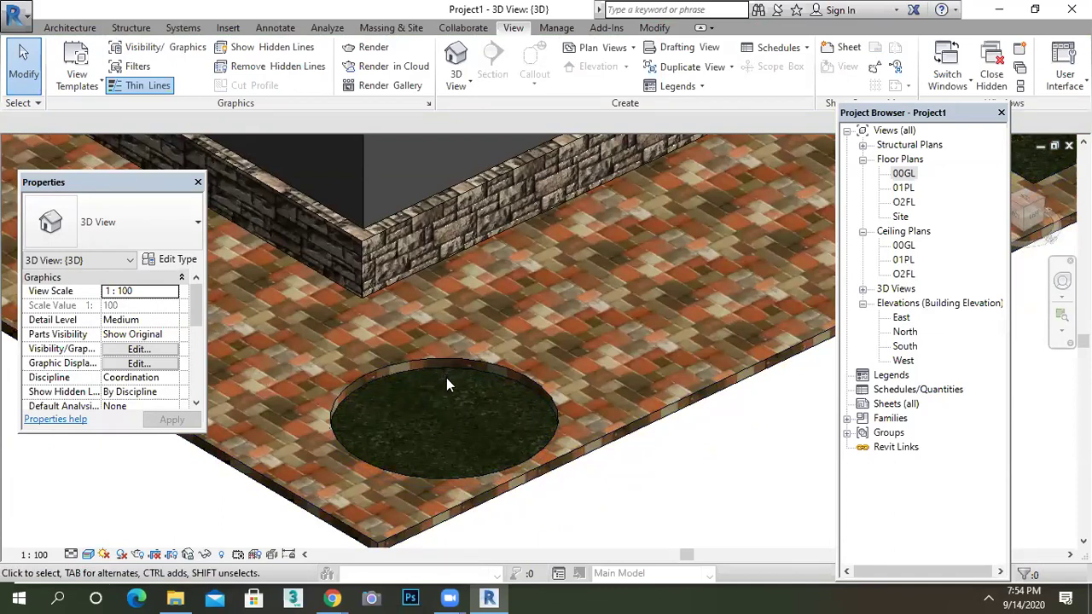
scroll(451, 389, down, 3)
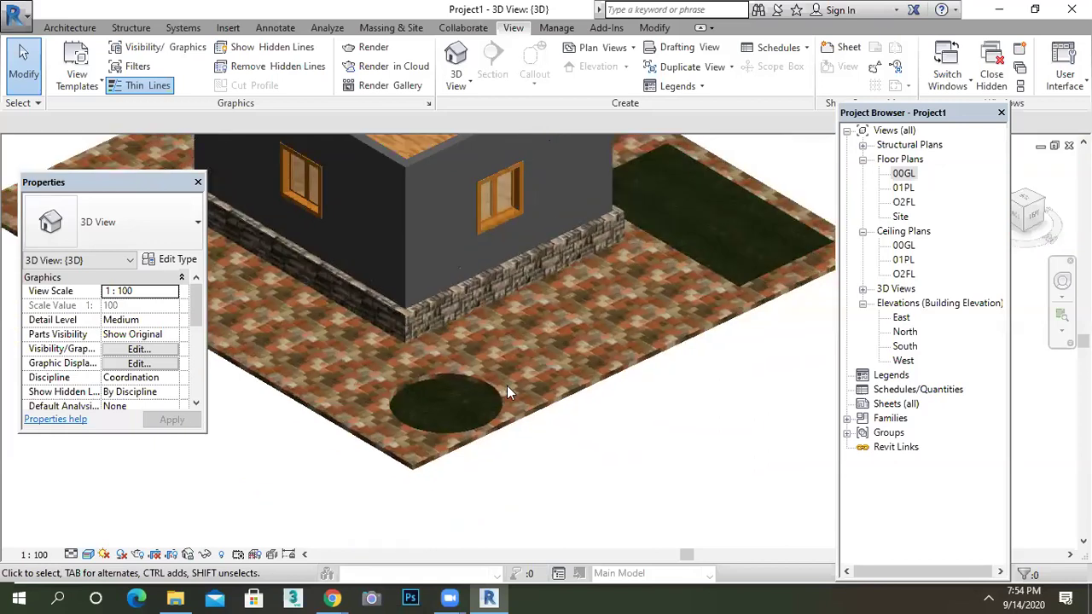
scroll(541, 383, down, 2)
scroll(549, 365, down, 3)
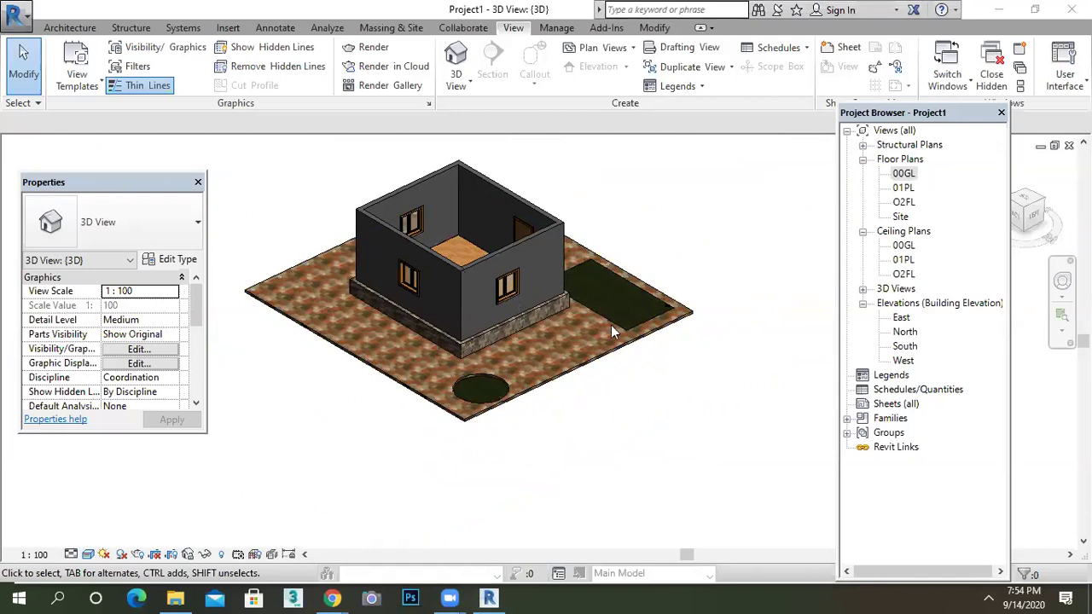
scroll(611, 325, up, 2)
scroll(503, 353, up, 2)
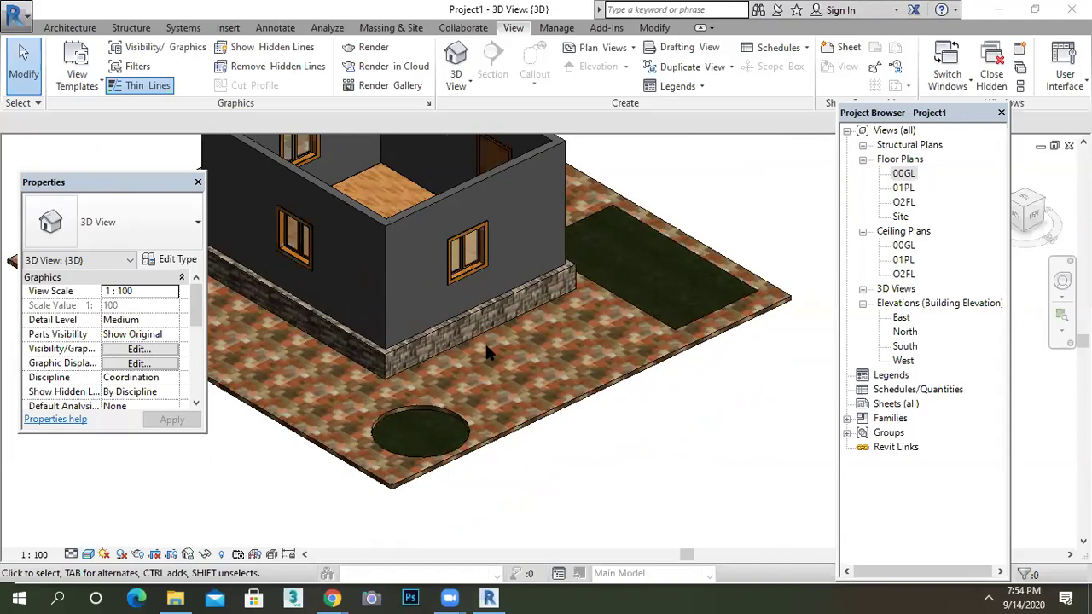
scroll(521, 329, up, 2)
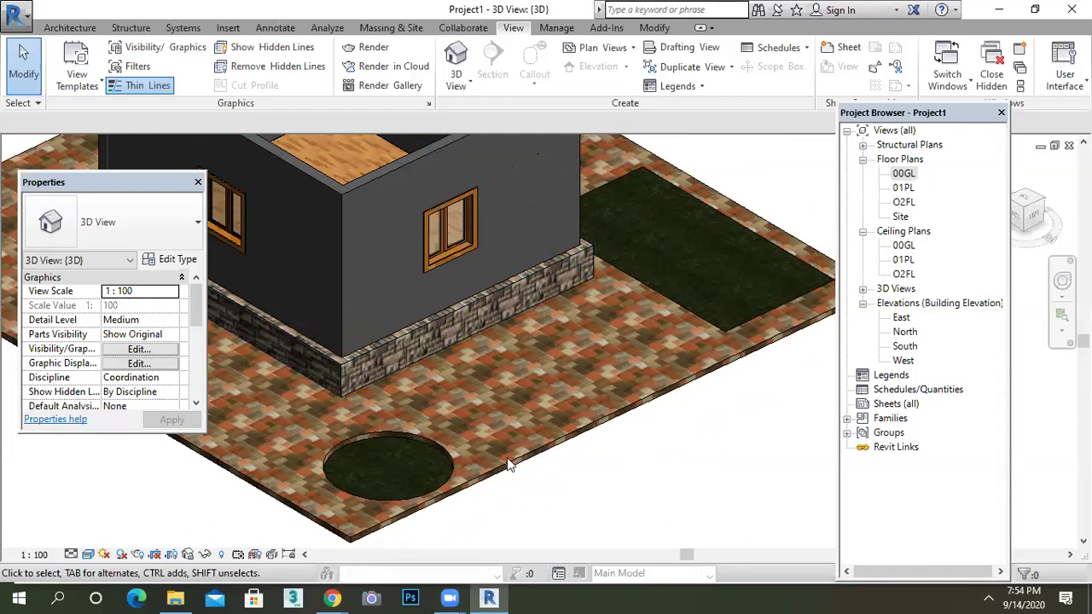
scroll(502, 451, down, 2)
shift+middle_drag(544, 472, 531, 405)
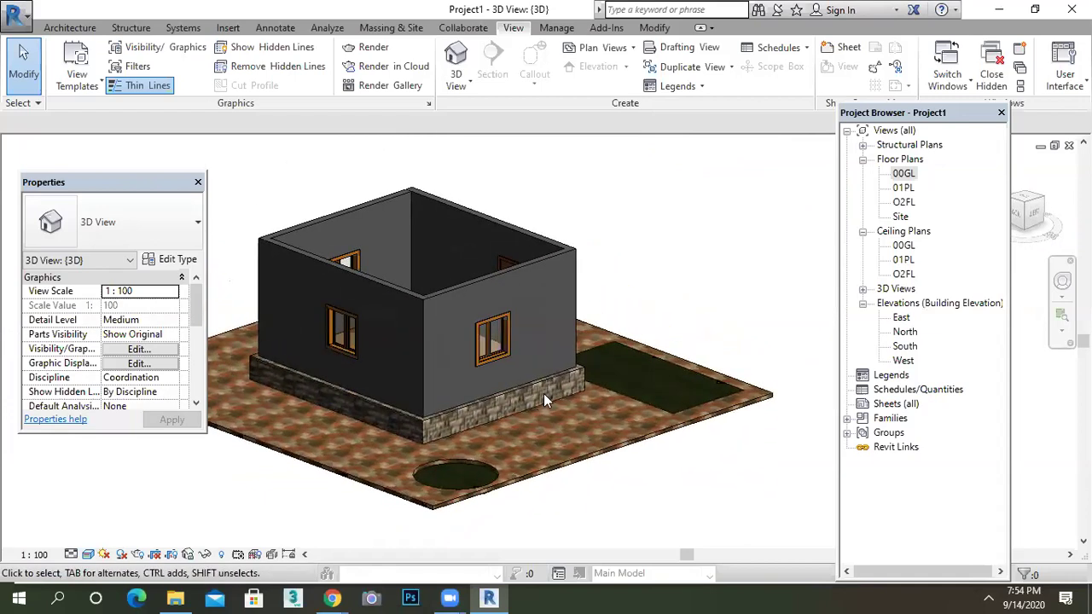
scroll(550, 402, up, 3)
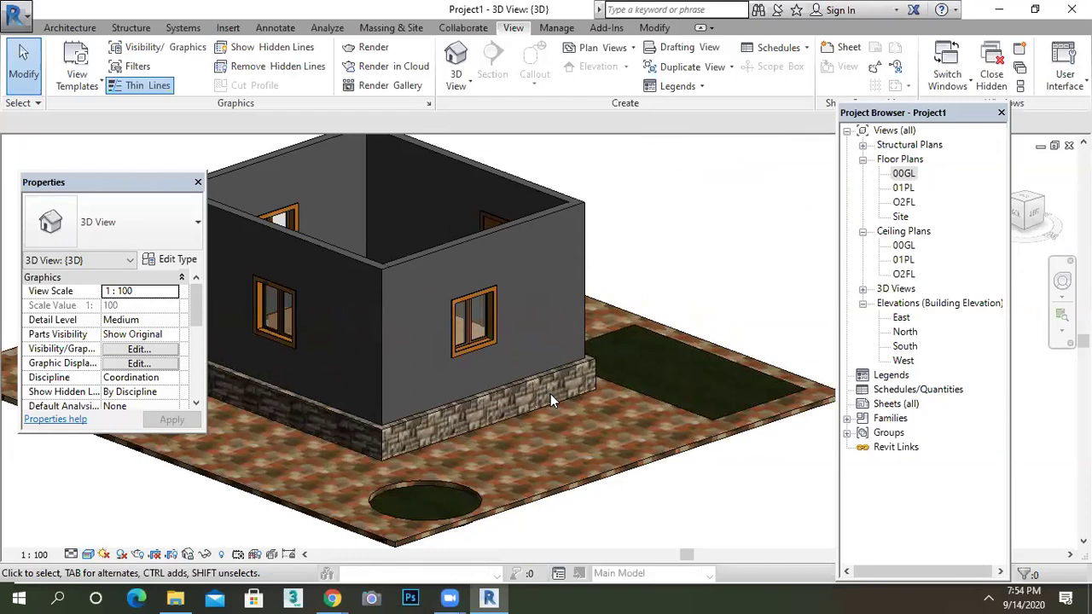
click(70, 28)
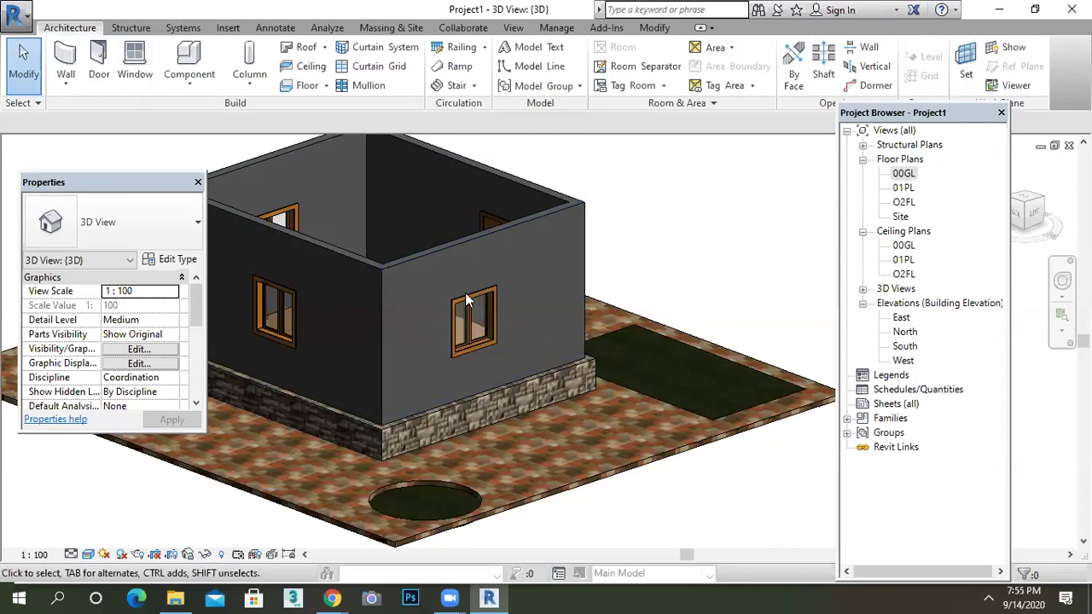
scroll(602, 465, down, 2)
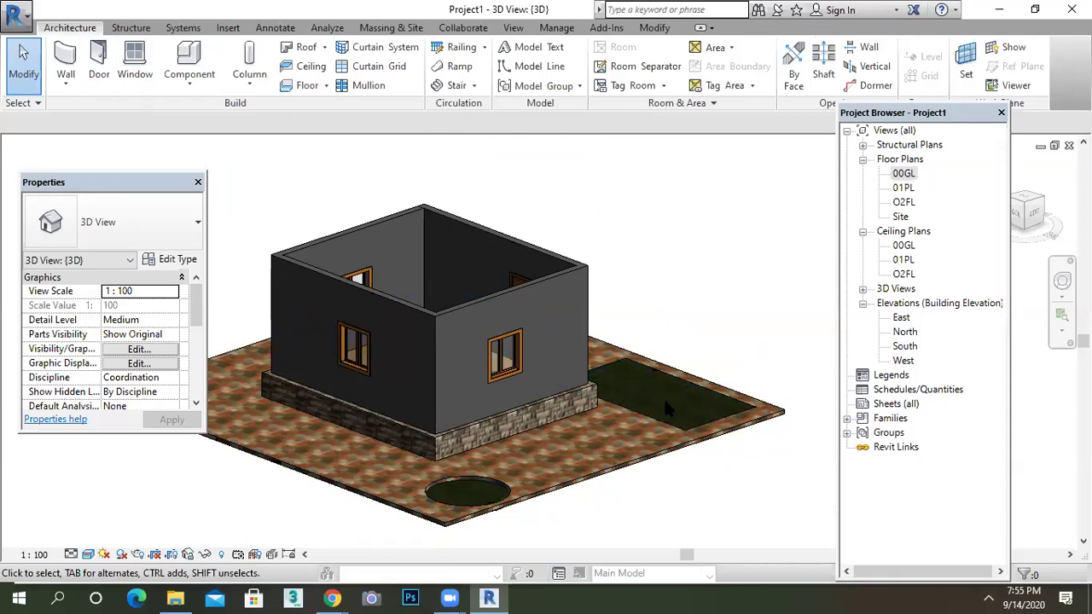
click(512, 41)
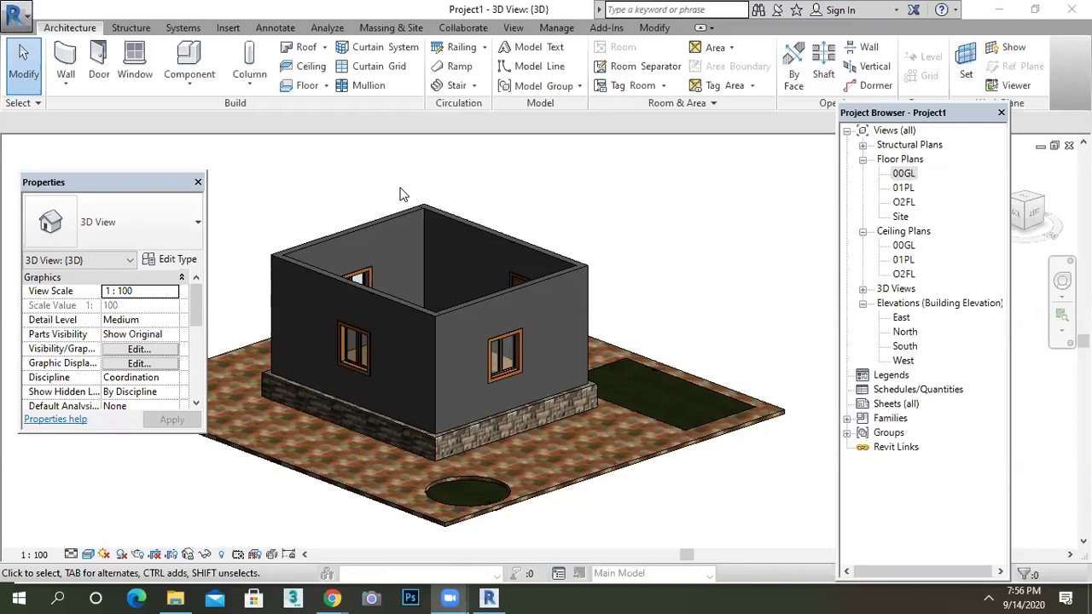
scroll(375, 239, up, 4)
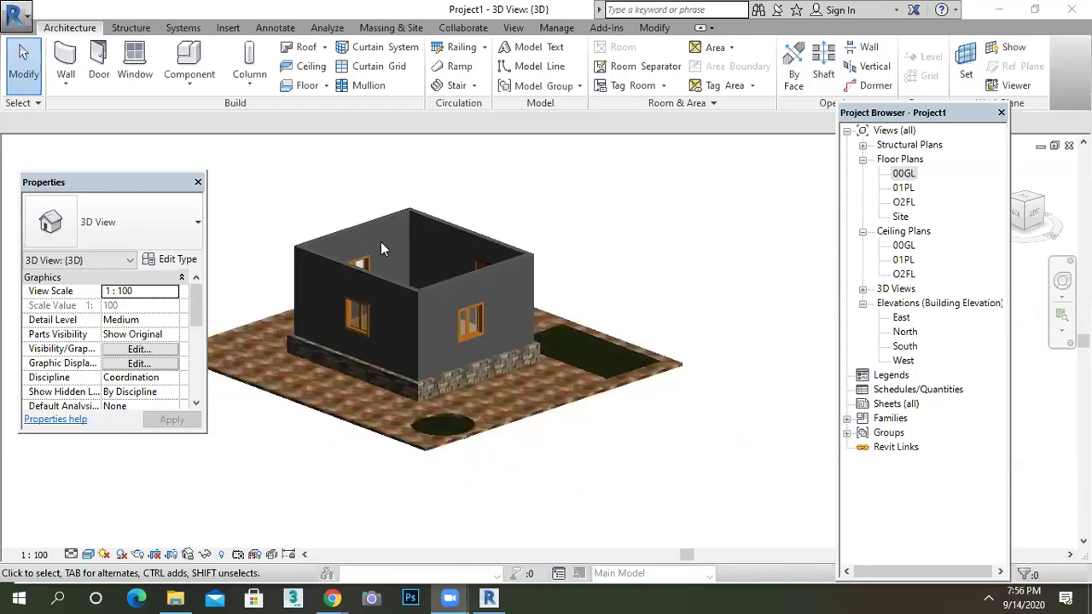
scroll(394, 267, down, 4)
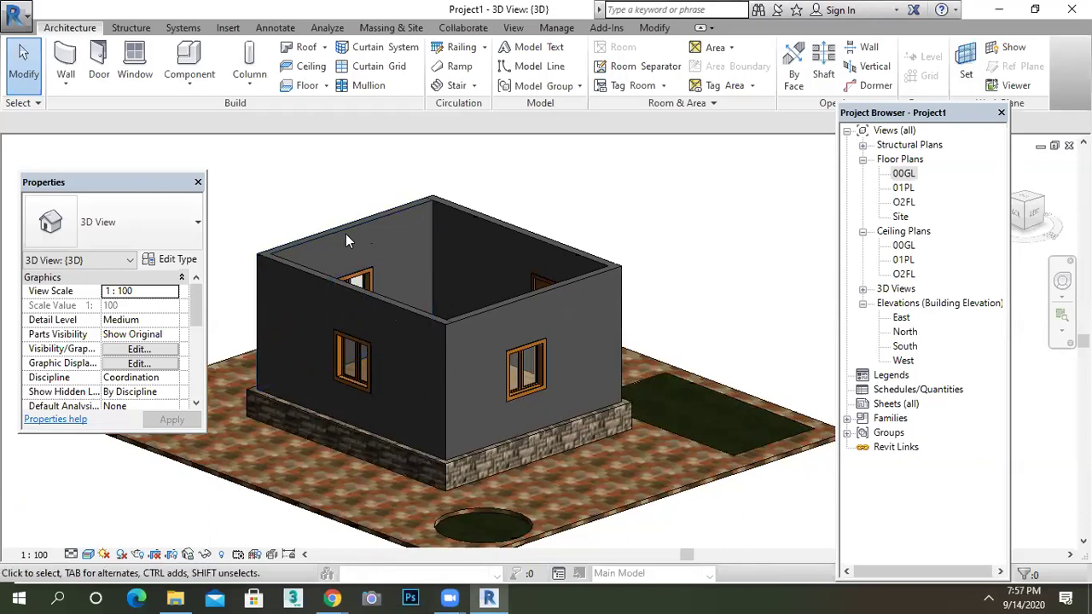
Step: Open the material selection for the Structure layer of the Generic - 200mm wall type
scroll(411, 282, up, 5)
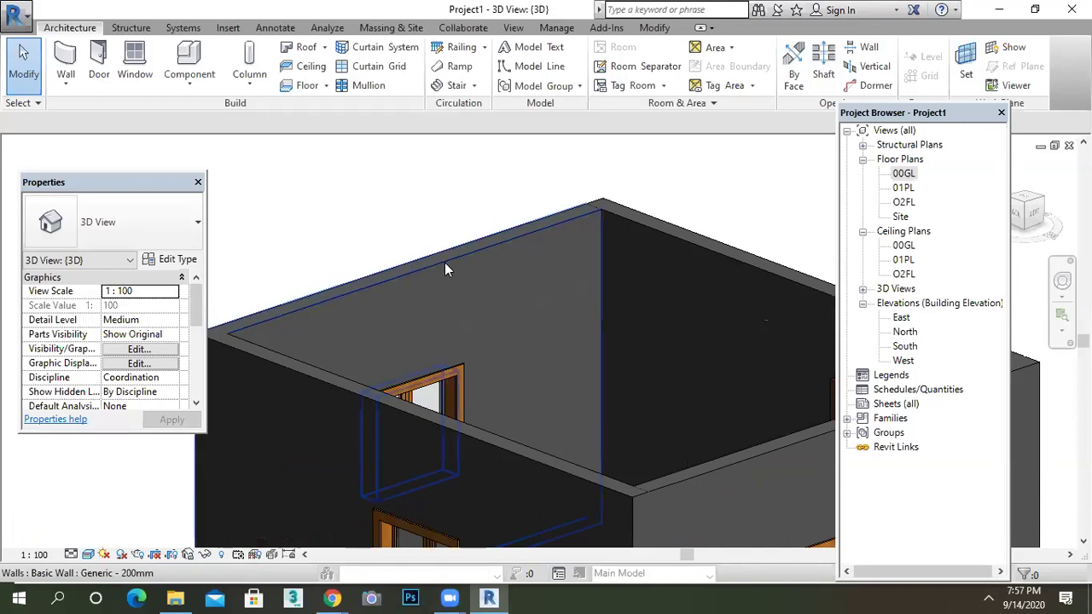
click(445, 270)
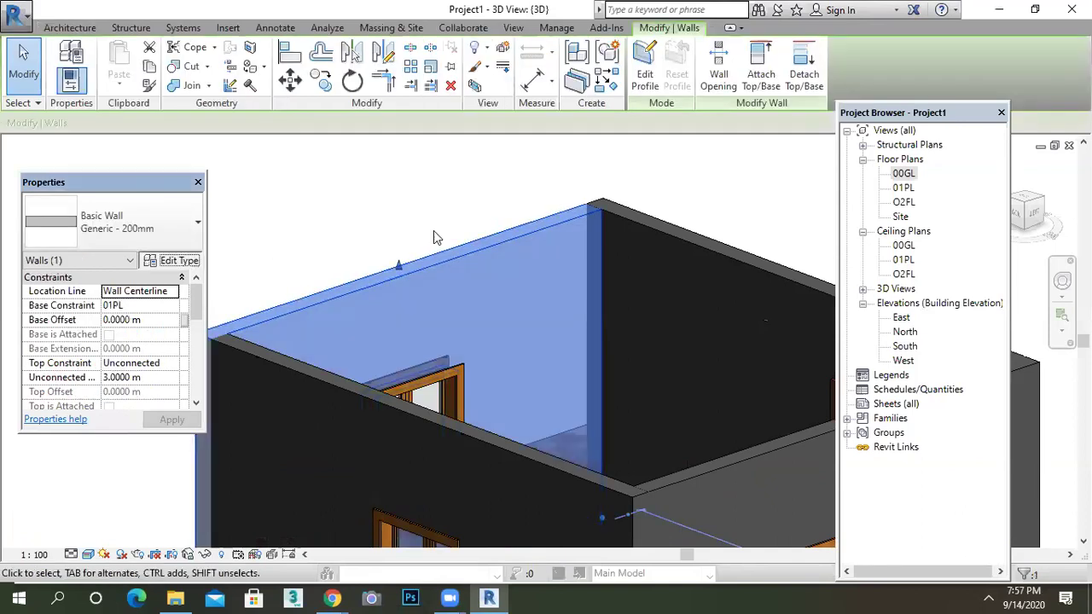
click(173, 260)
click(976, 198)
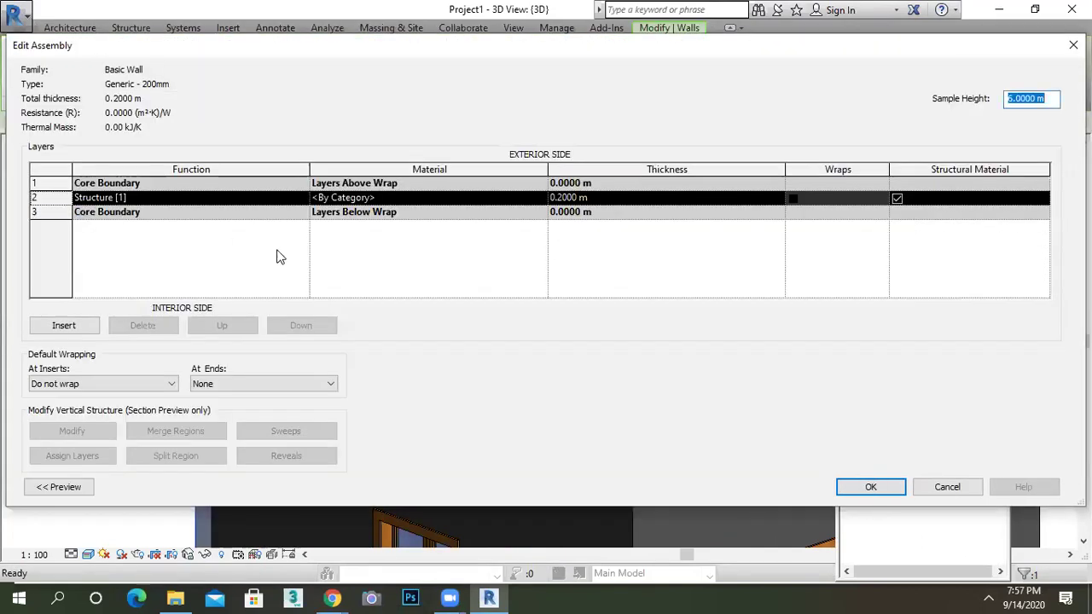
click(539, 199)
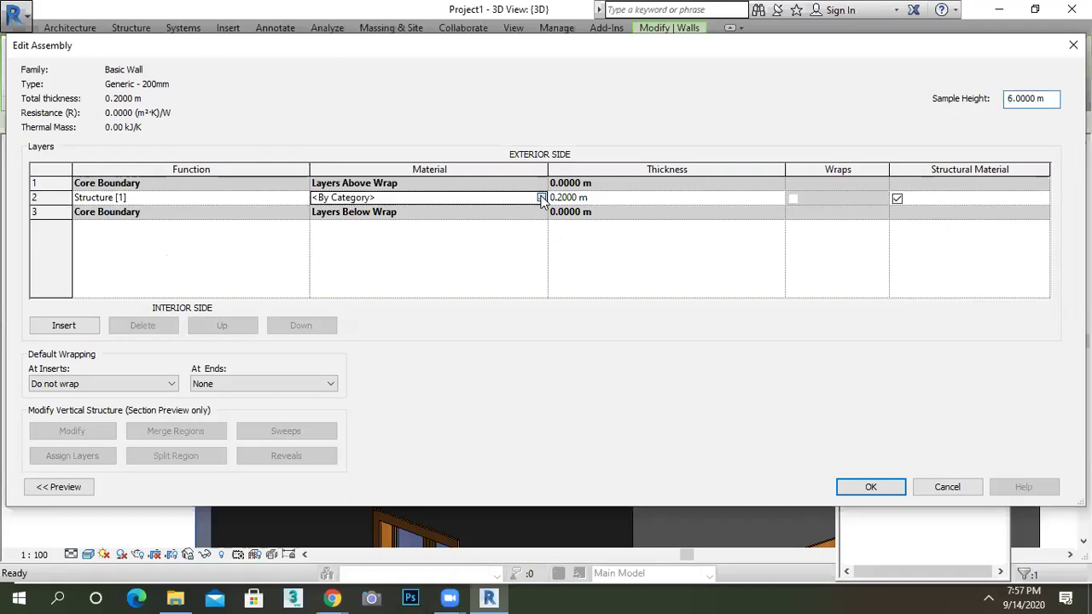
click(541, 198)
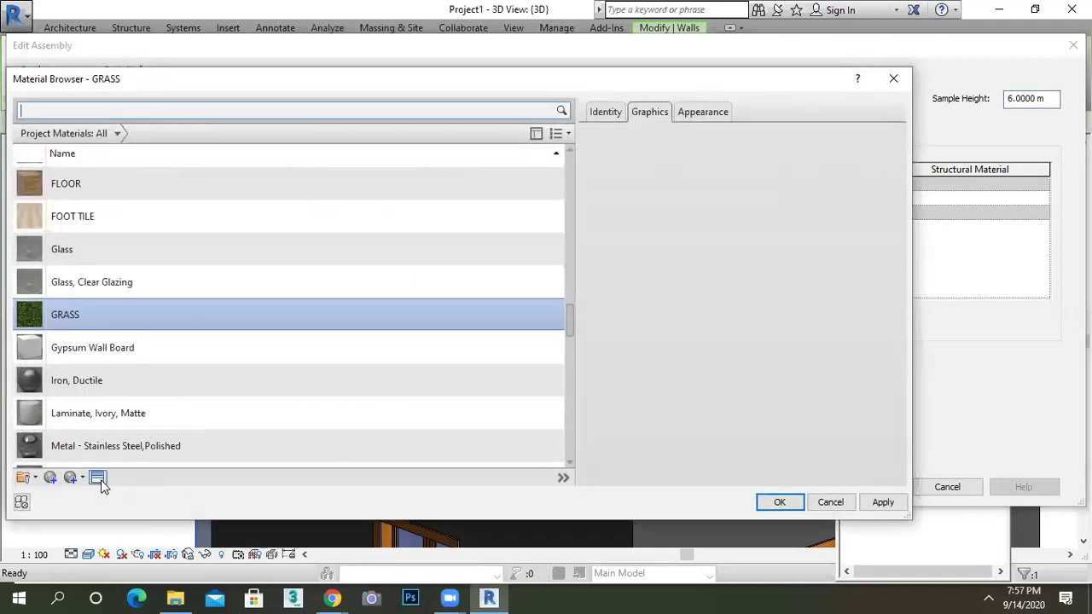
Step: Replace the GRASS material's appearance with the Floral Brown asset from the Wall Covering library
click(77, 478)
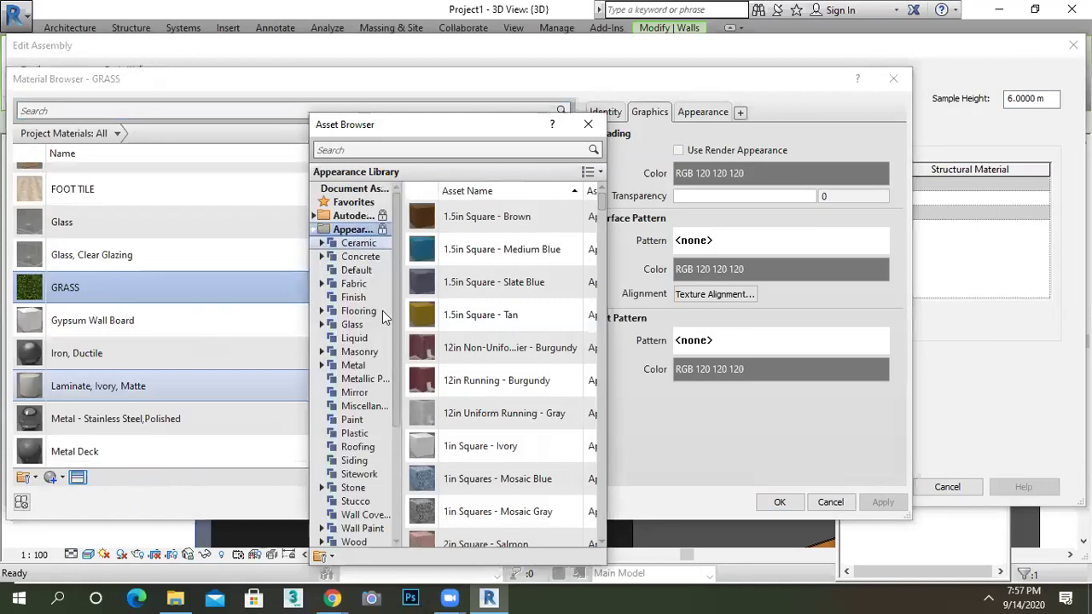
click(363, 516)
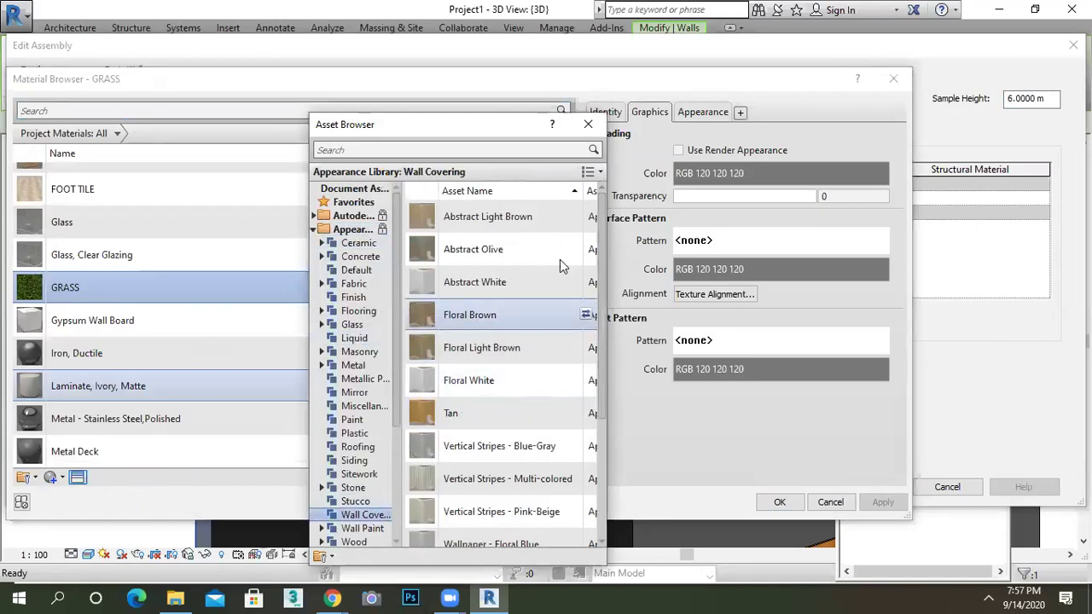
double_click(427, 322)
drag(491, 134, 288, 145)
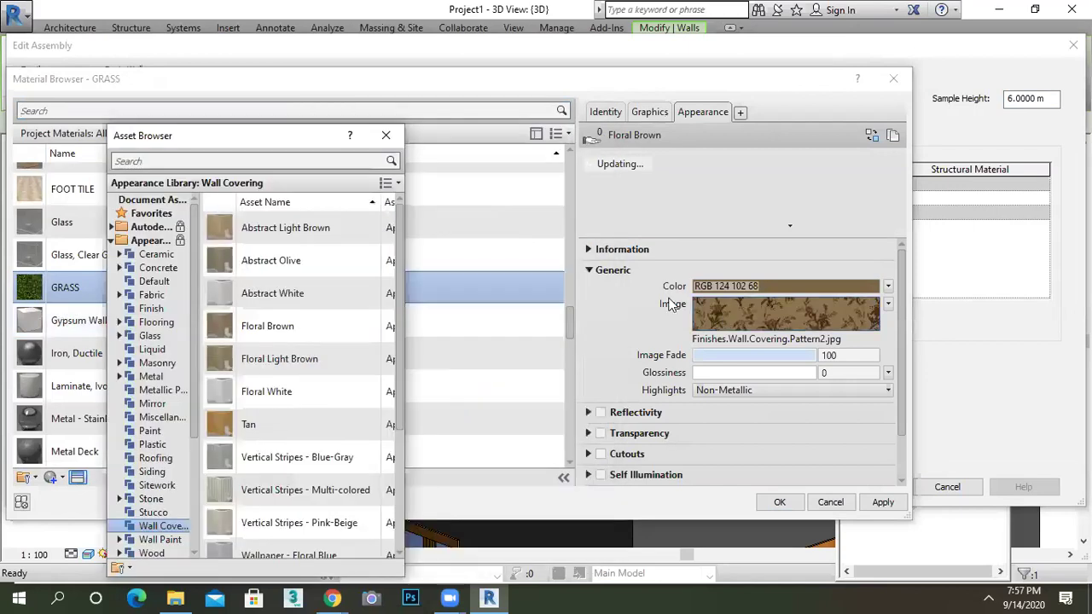
click(388, 135)
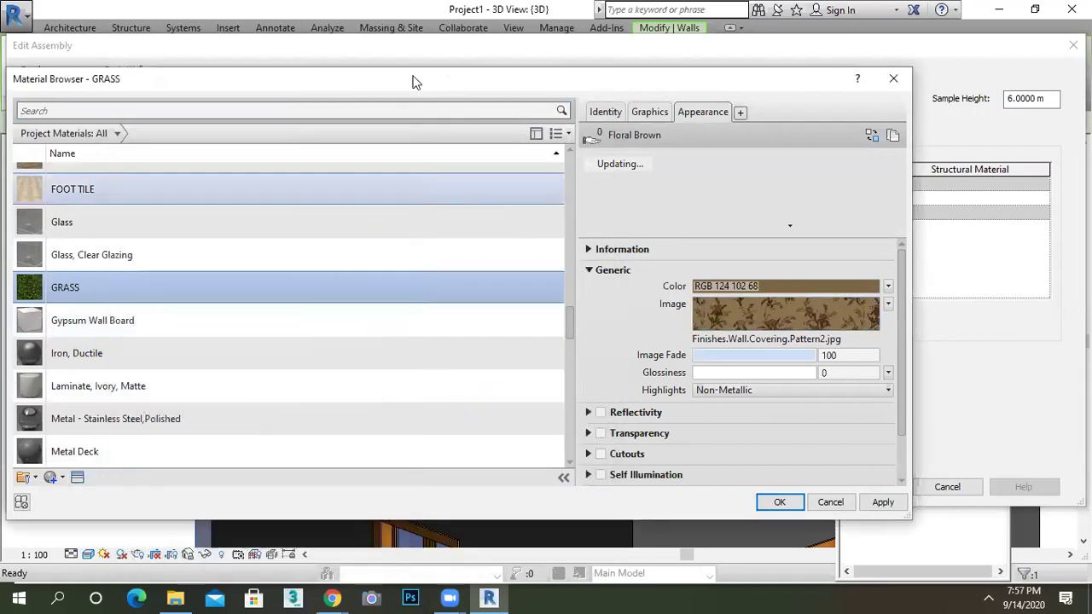
drag(414, 80, 191, 74)
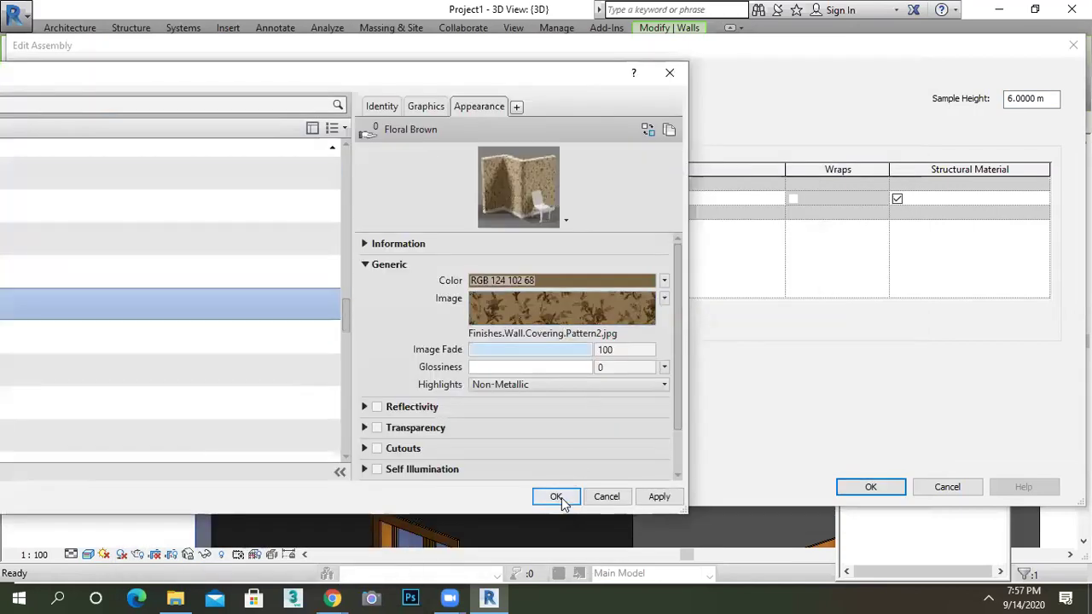
Step: Assign the GRASS material to the wall type's Structure layer, finish the type edit and deselect the wall
click(556, 496)
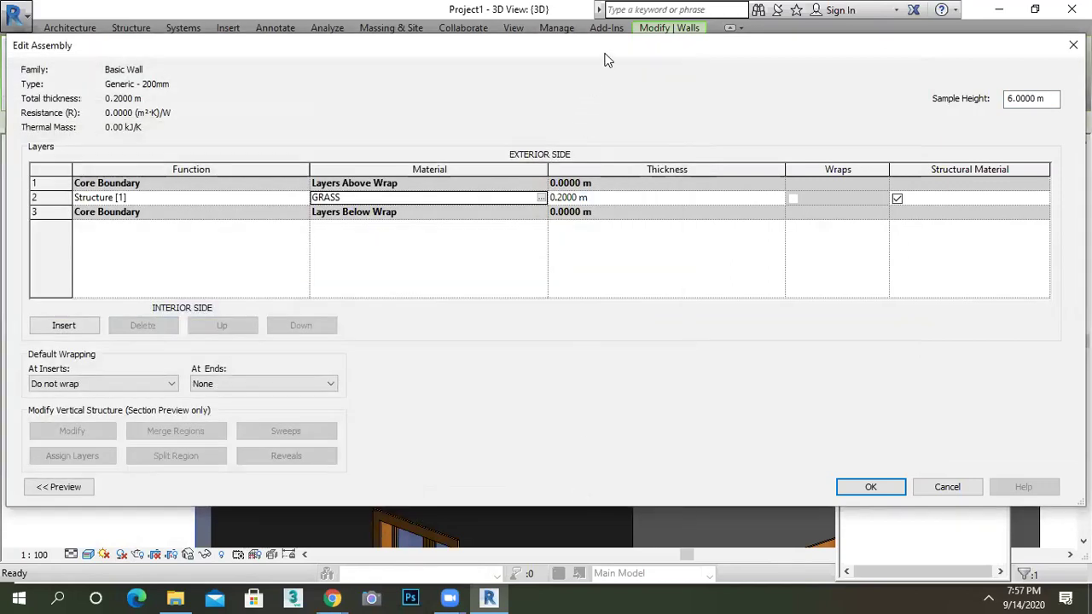
drag(580, 56, 166, 57)
click(466, 487)
click(472, 492)
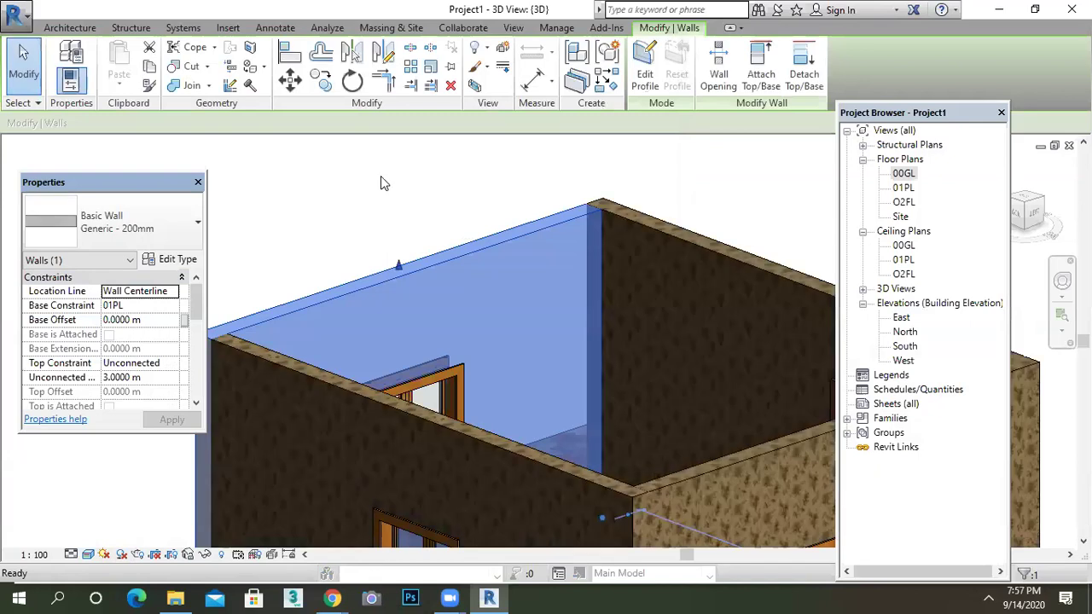
click(426, 237)
scroll(452, 251, down, 3)
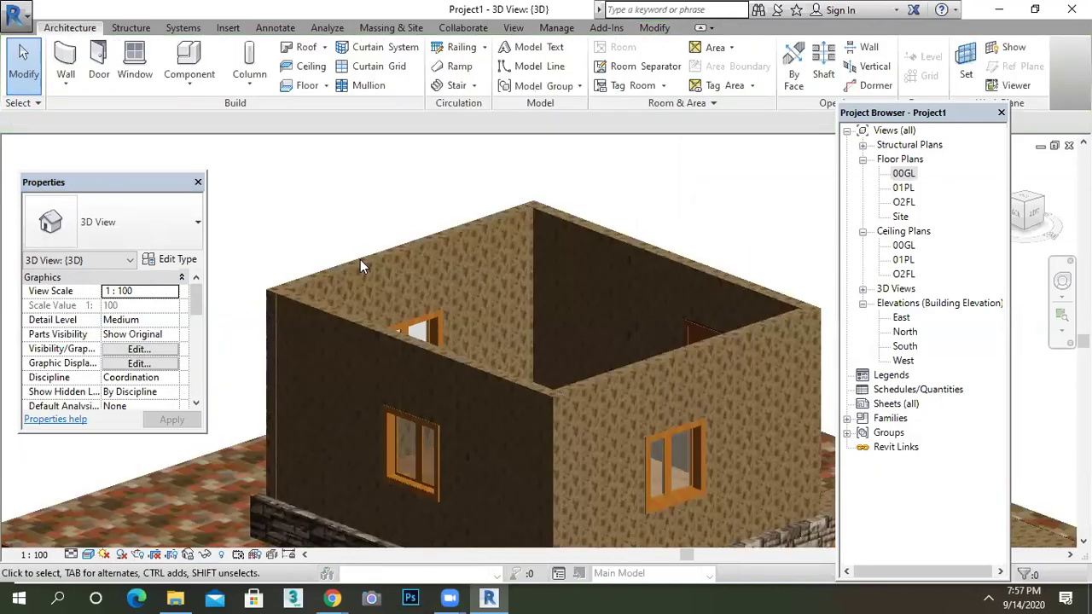
Step: Examine the floral pattern on the room's walls in 3D, from close up and from farther away
scroll(401, 246, up, 6)
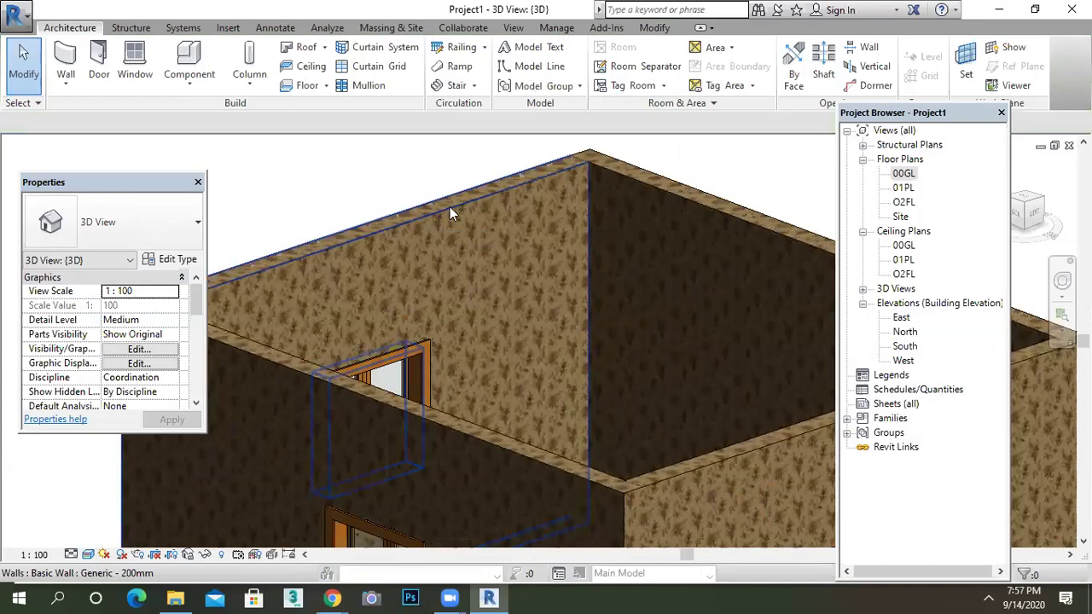
click(449, 206)
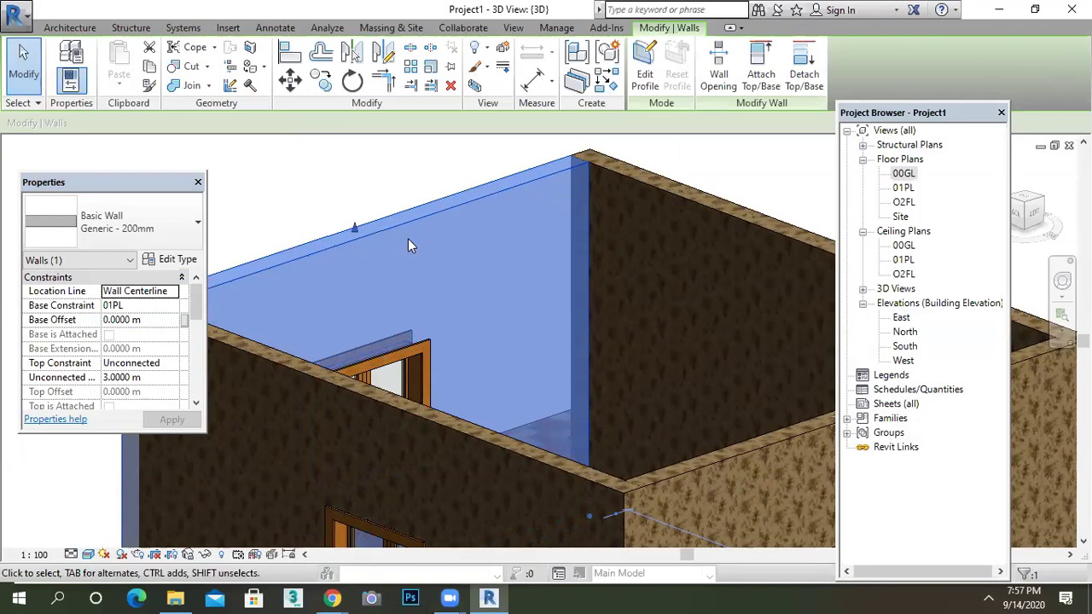
key(Escape)
scroll(409, 239, down, 2)
middle_drag(449, 264, 437, 249)
middle_drag(554, 350, 507, 320)
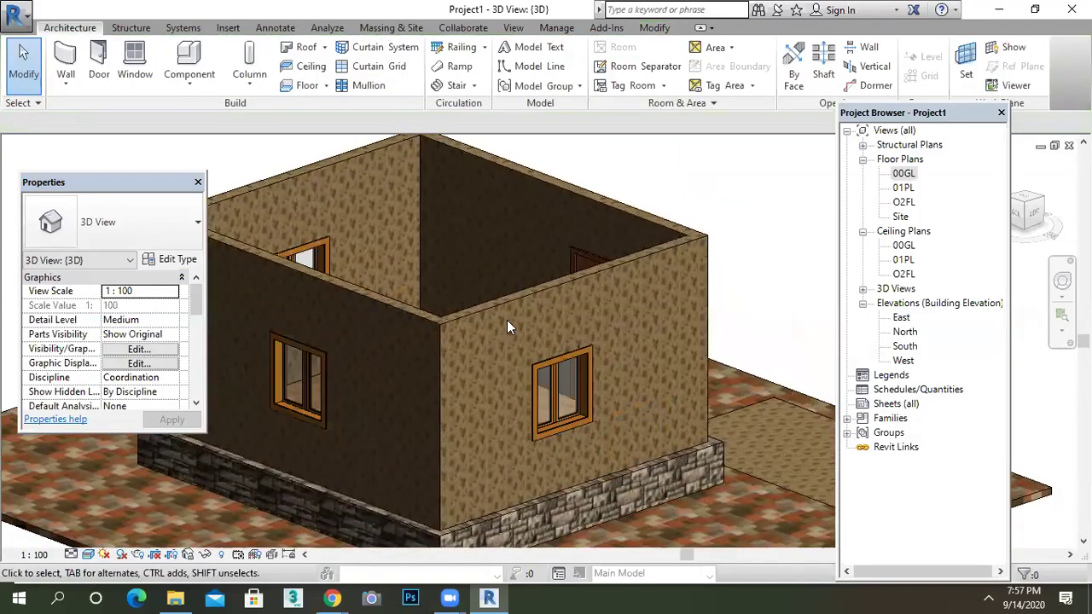
scroll(509, 318, up, 5)
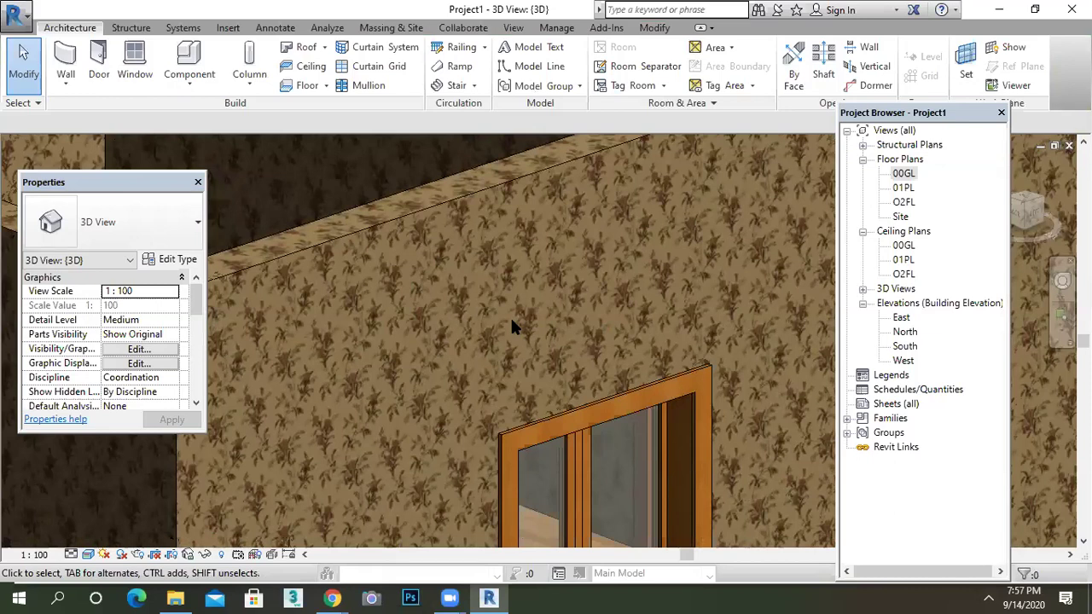
scroll(468, 286, down, 10)
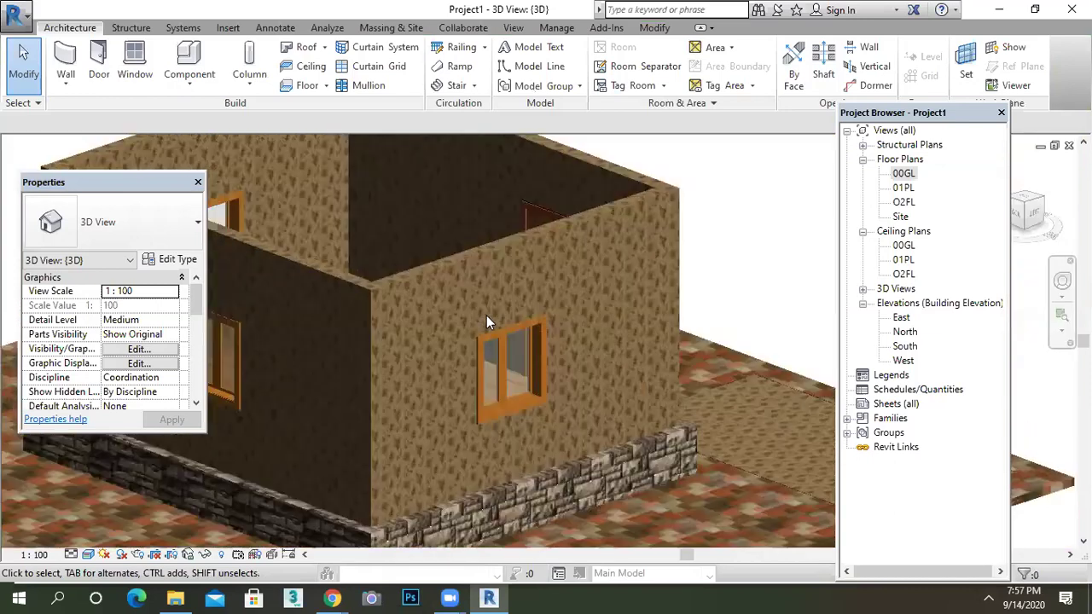
Step: Inspect the rectangular grass patch's surface and its edges against the tile floor and plinth in 3D
scroll(574, 389, up, 8)
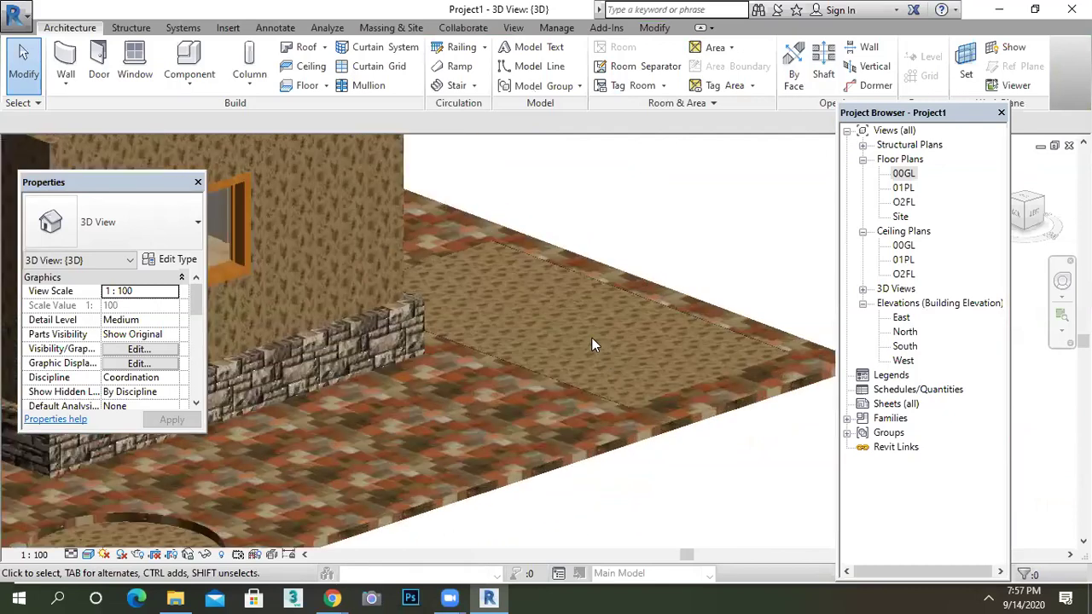
scroll(580, 321, up, 4)
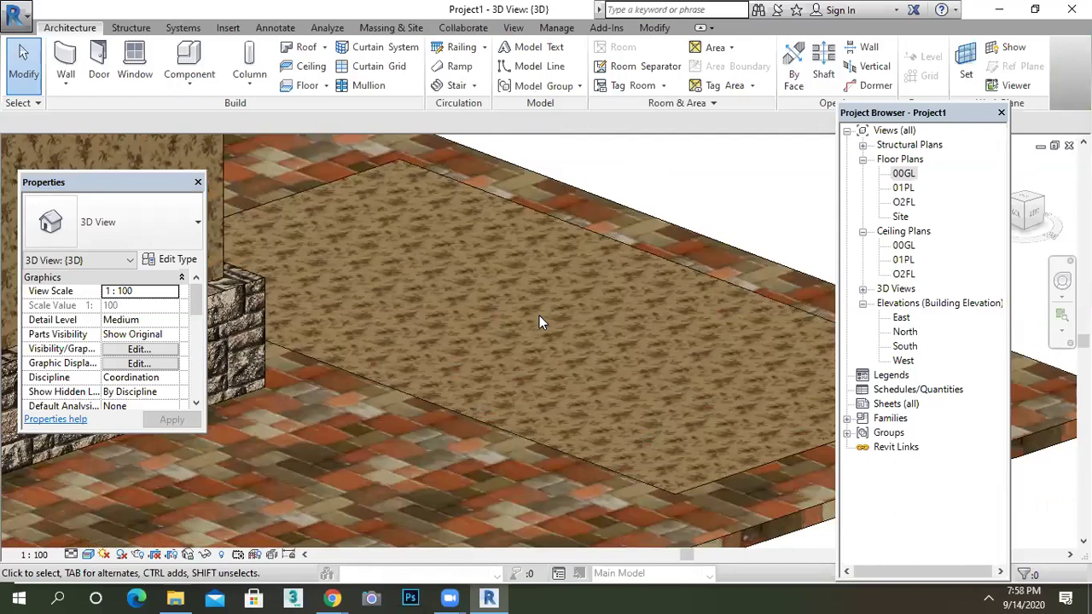
scroll(541, 318, down, 3)
scroll(538, 323, up, 4)
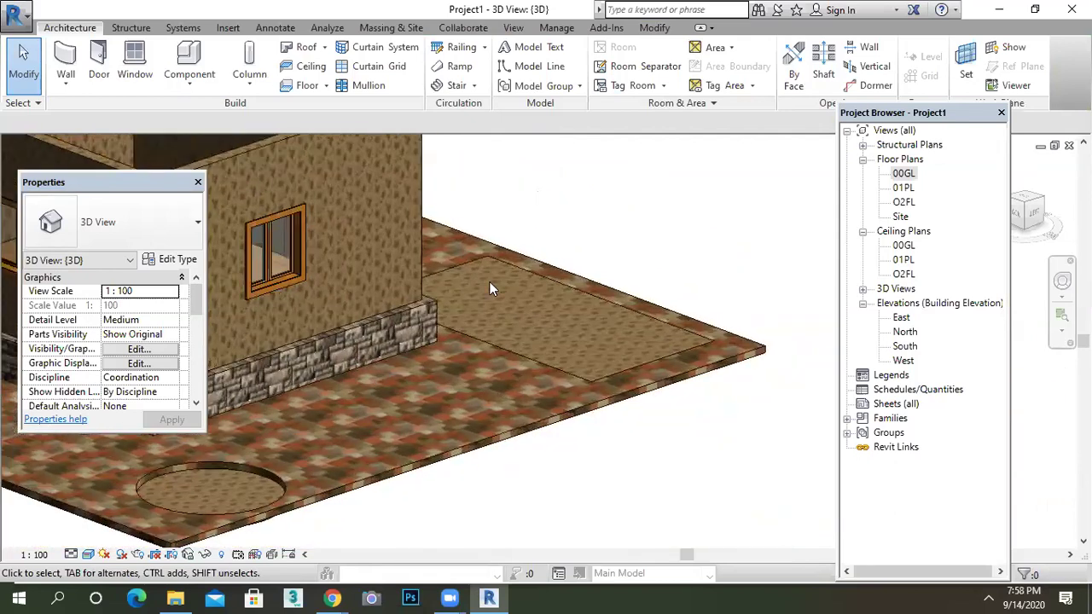
scroll(504, 333, up, 4)
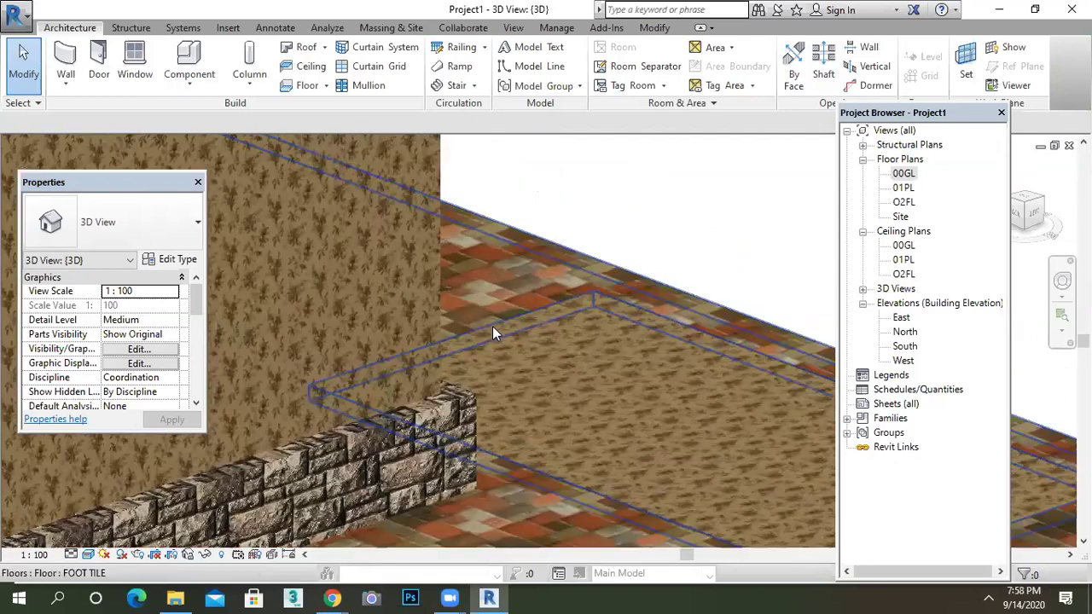
scroll(519, 333, up, 1)
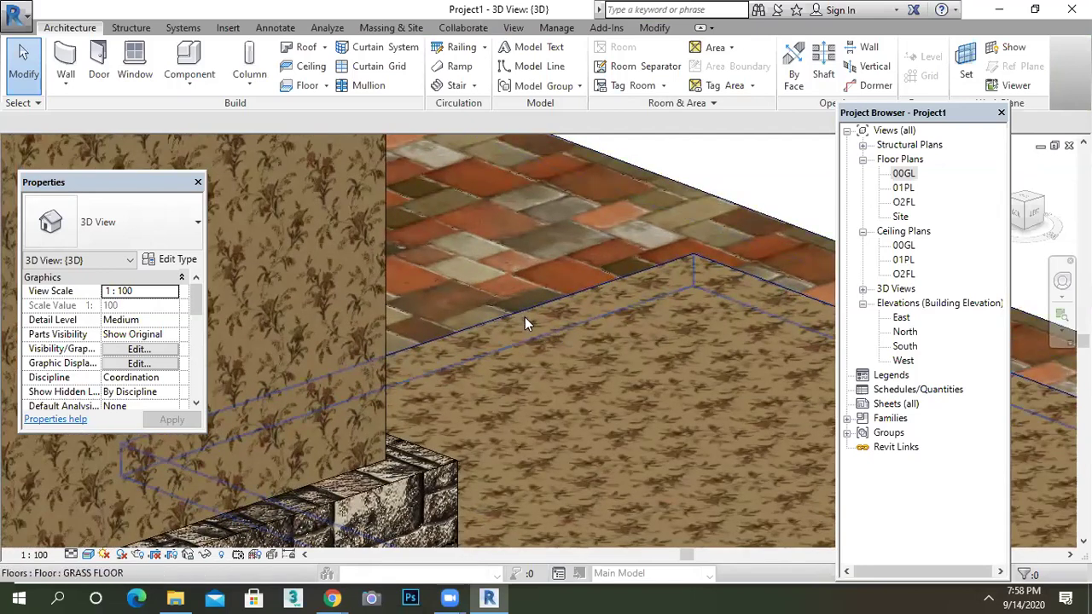
scroll(543, 326, down, 1)
scroll(559, 338, down, 2)
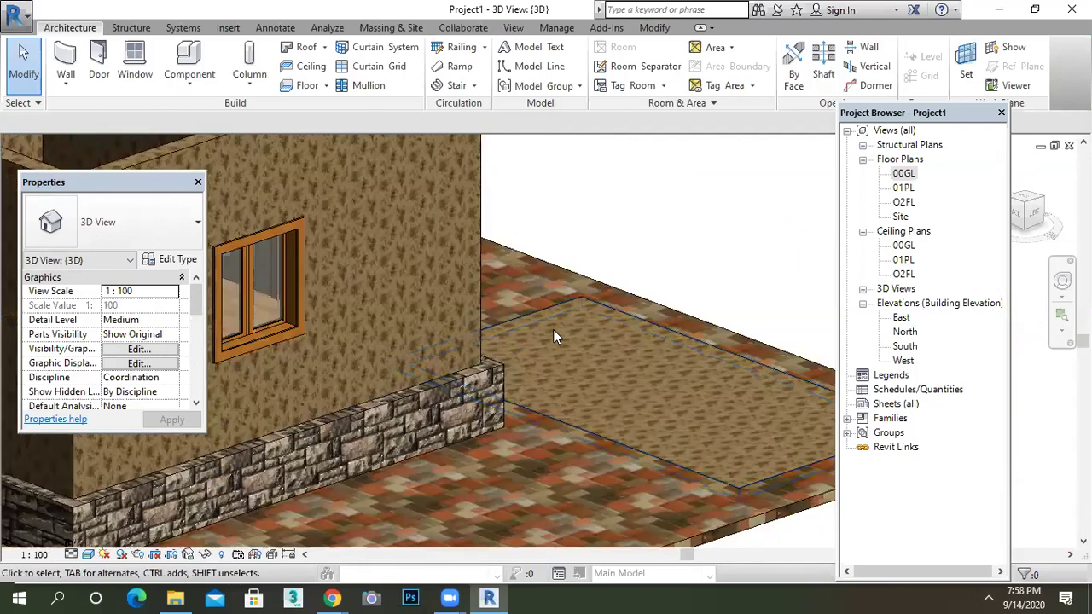
scroll(542, 369, down, 5)
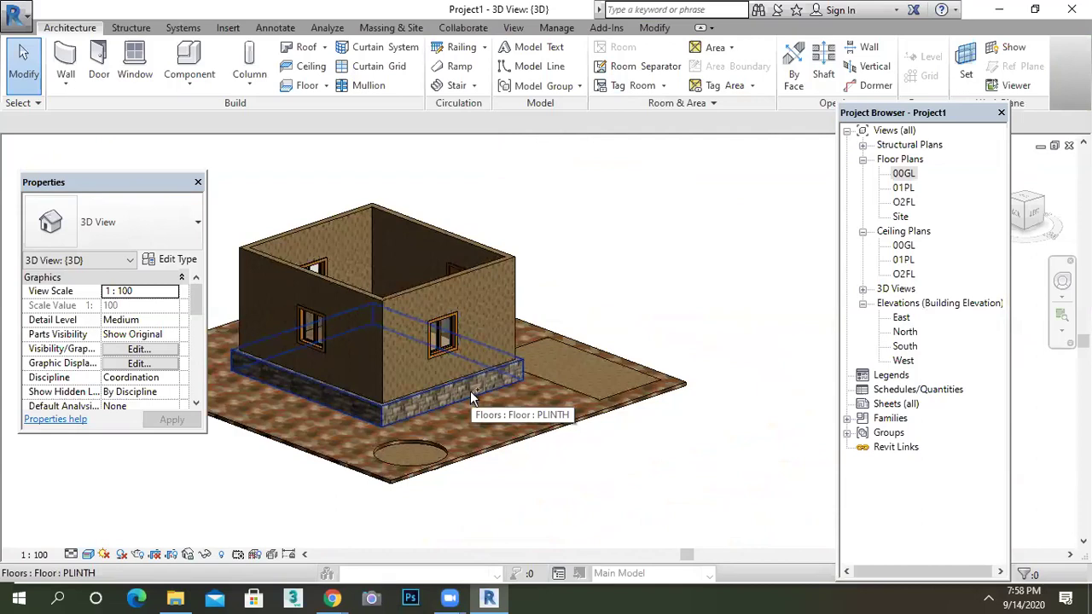
Step: Undo the floral wall and GRASS material changes, along with the circular grass floor's last height offset
scroll(470, 397, up, 5)
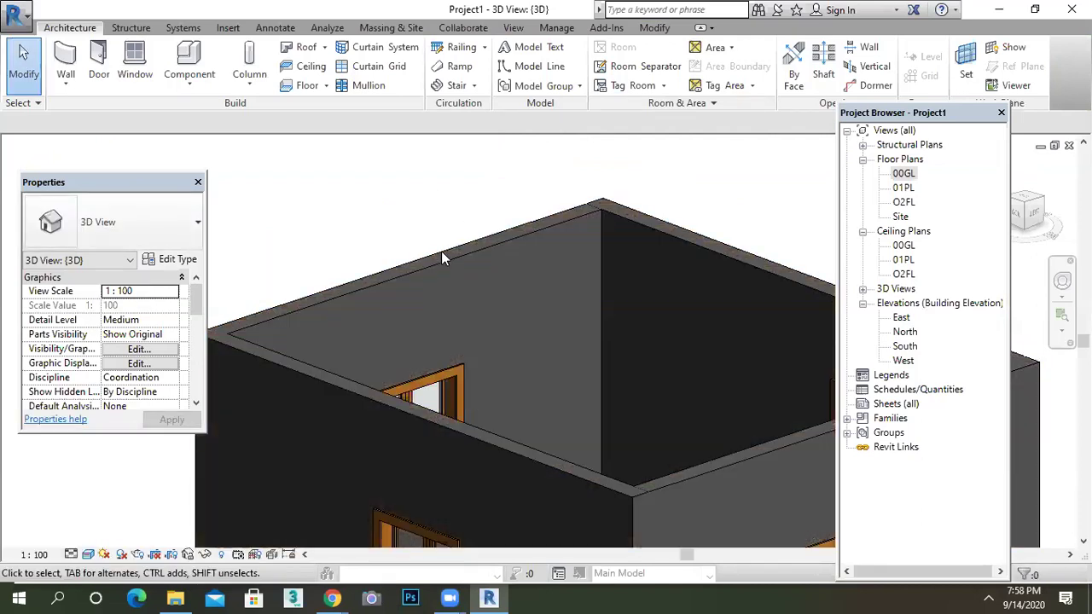
scroll(441, 254, down, 5)
middle_drag(578, 367, 494, 368)
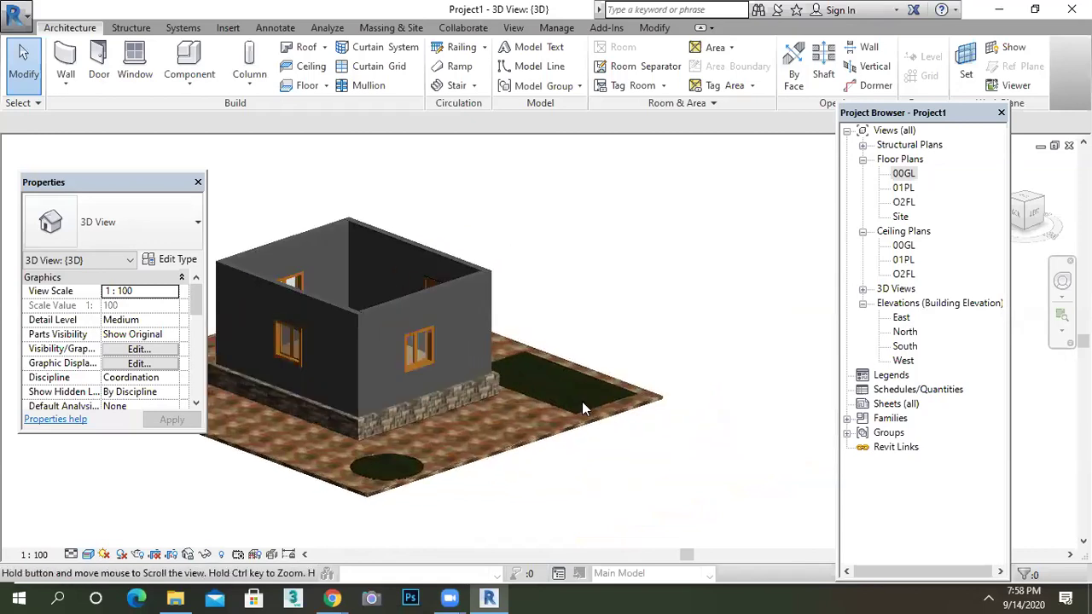
scroll(571, 403, up, 2)
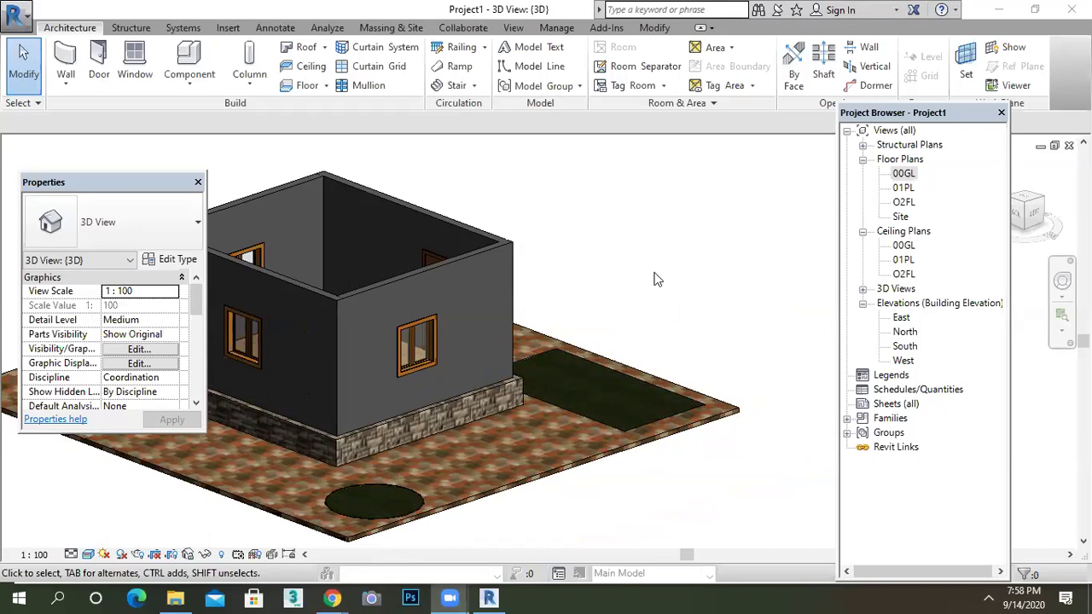
scroll(505, 323, down, 2)
scroll(510, 339, up, 2)
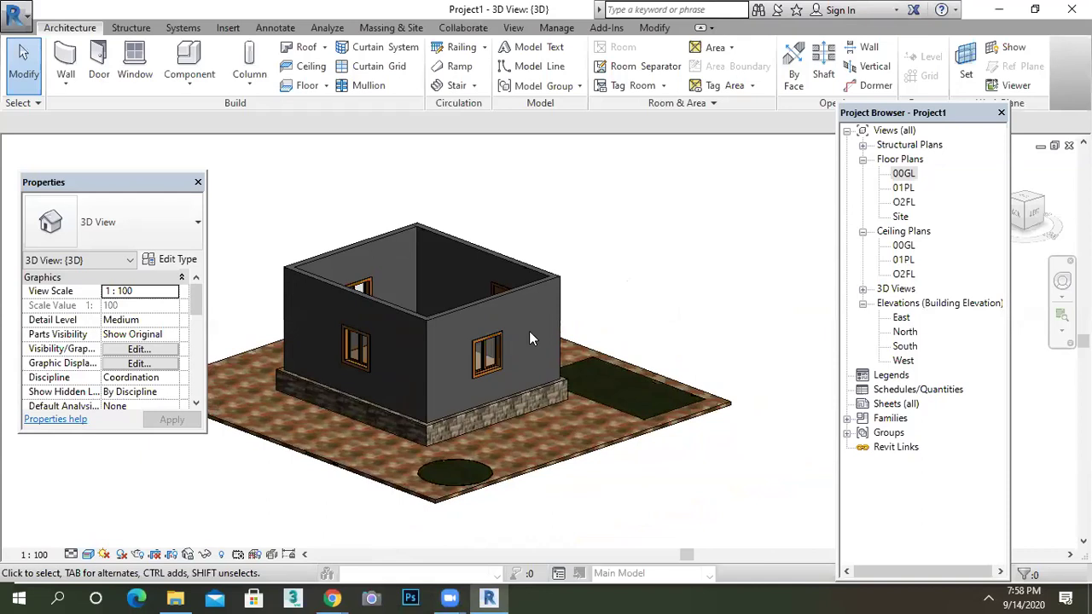
Step: Open the 00GL floor plan and set its visual style to Realistic
double_click(903, 173)
scroll(455, 273, down, 4)
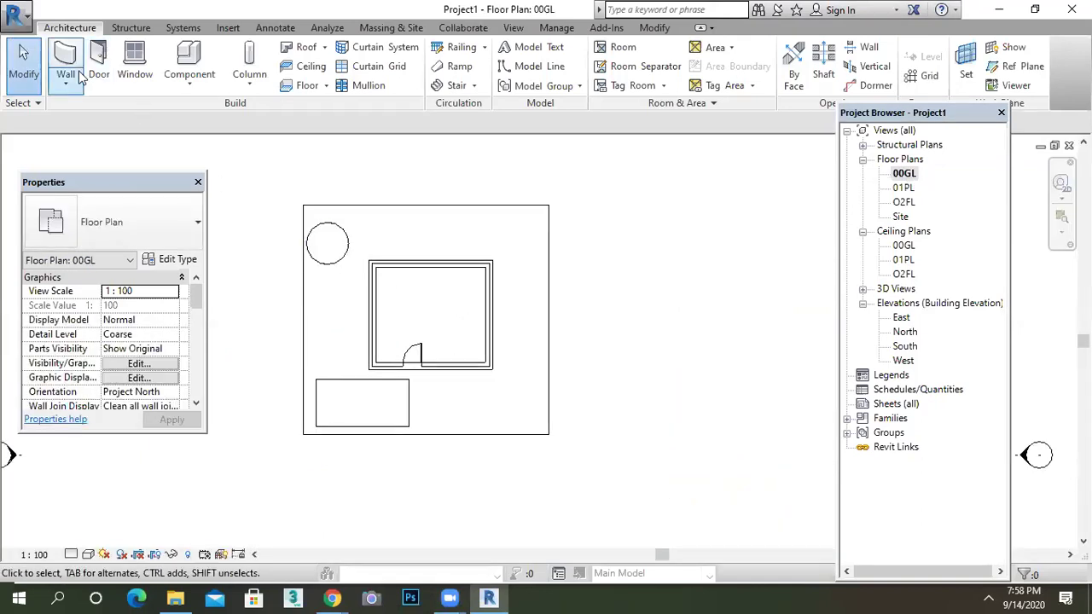
click(88, 554)
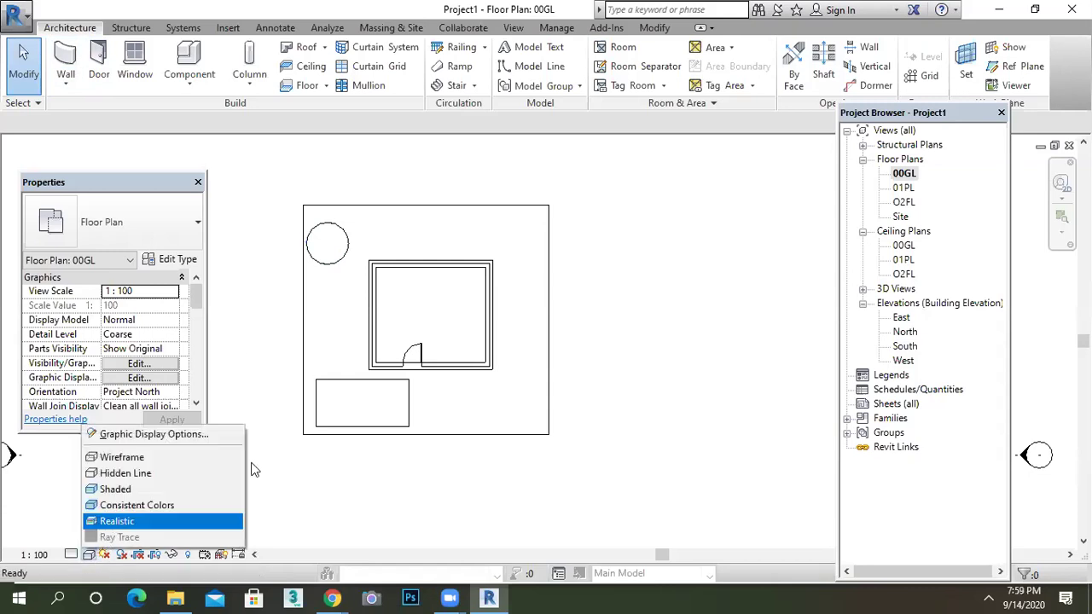
key(Return)
scroll(439, 304, up, 4)
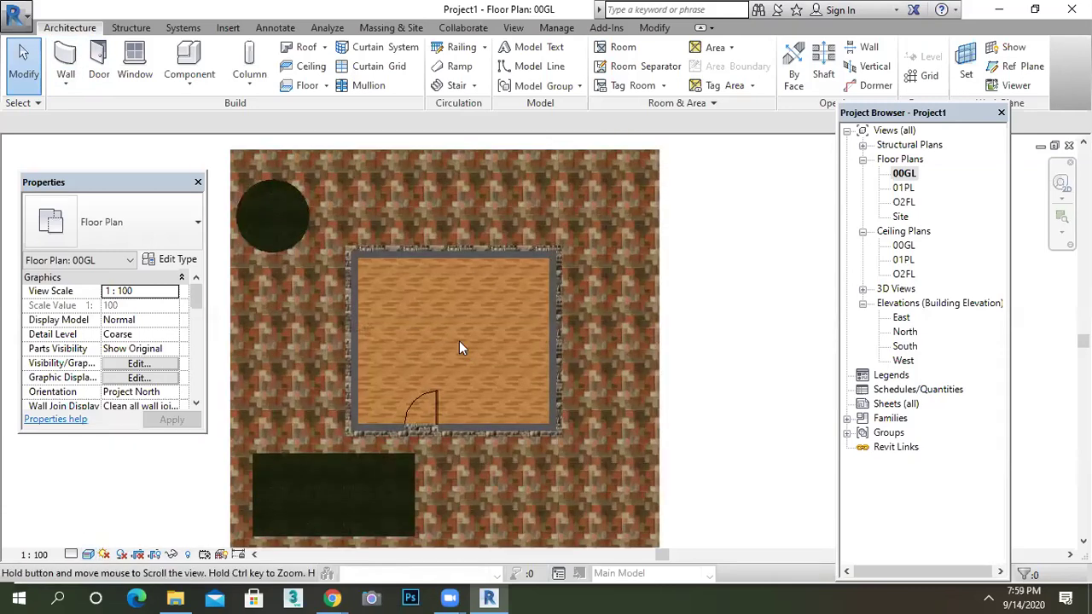
scroll(459, 348, up, 2)
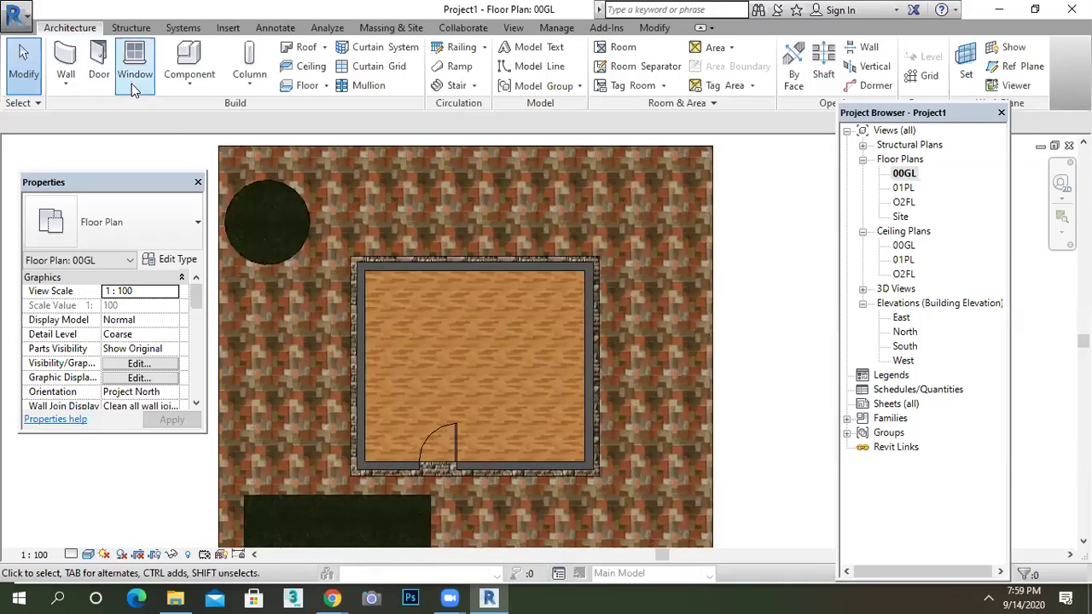